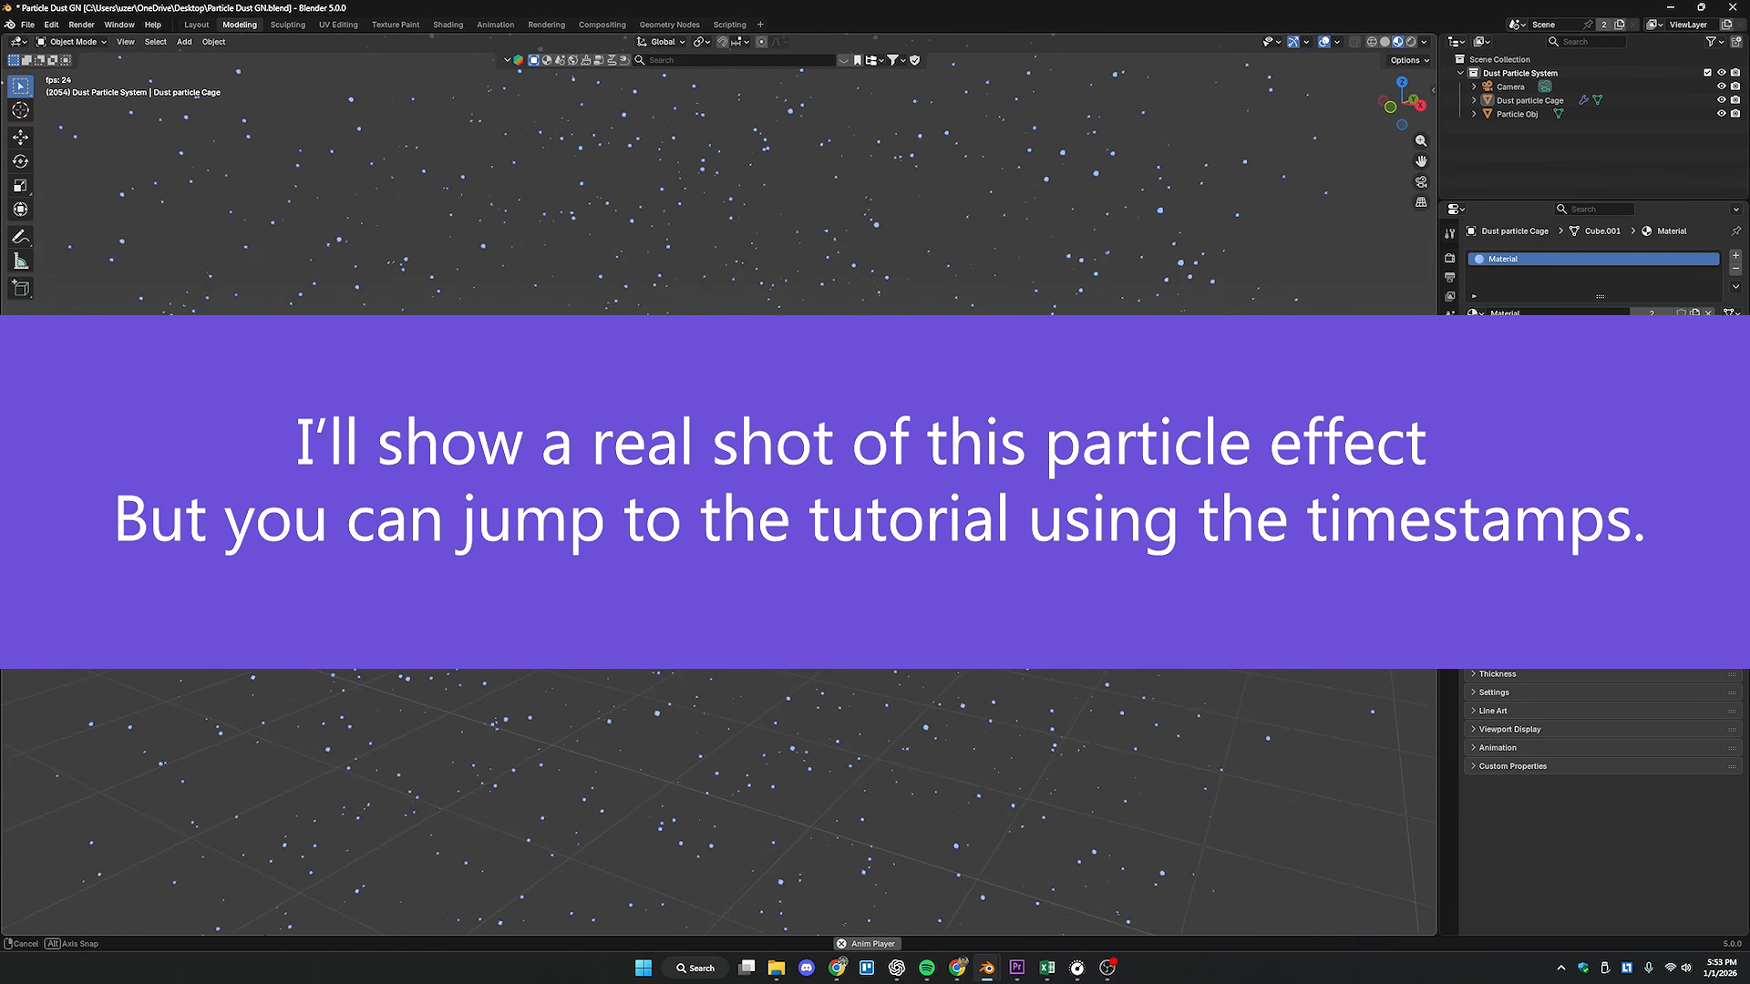
middle_click_drag(938, 542, 509, 242)
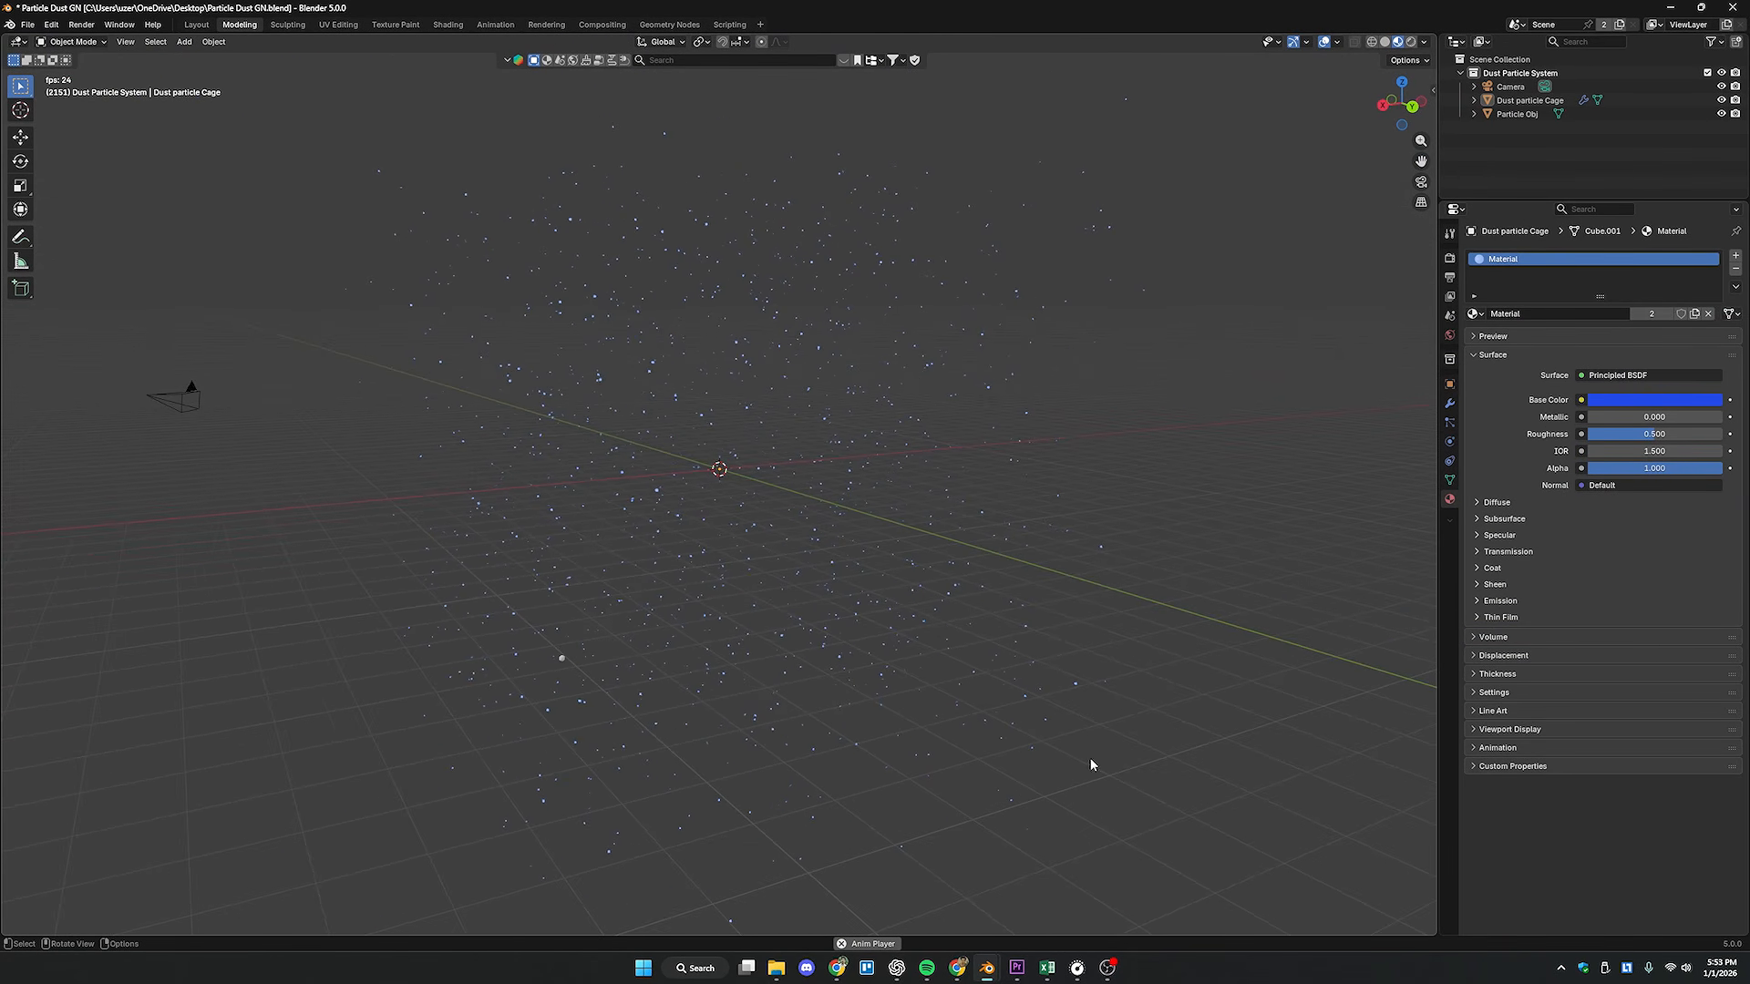
left_click_drag(1091, 758, 528, 337)
middle_click_drag(531, 388, 653, 437)
scroll(625, 423, "up", 4)
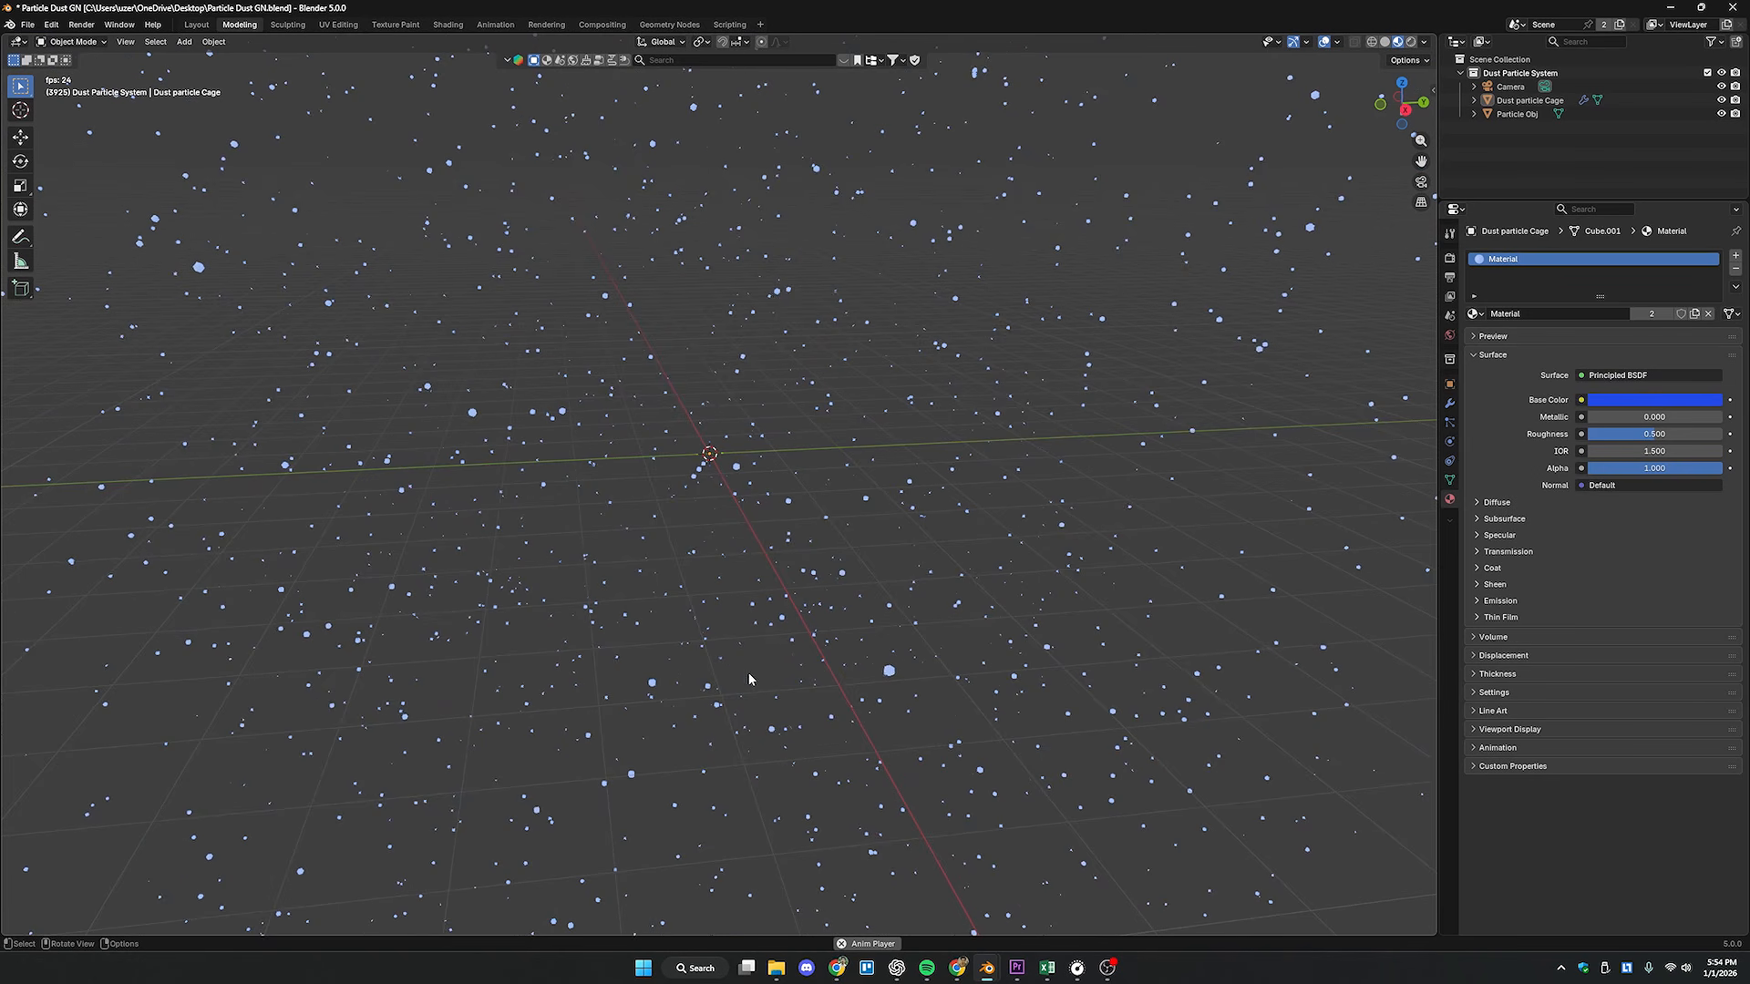
middle_click_drag(771, 610, 711, 610)
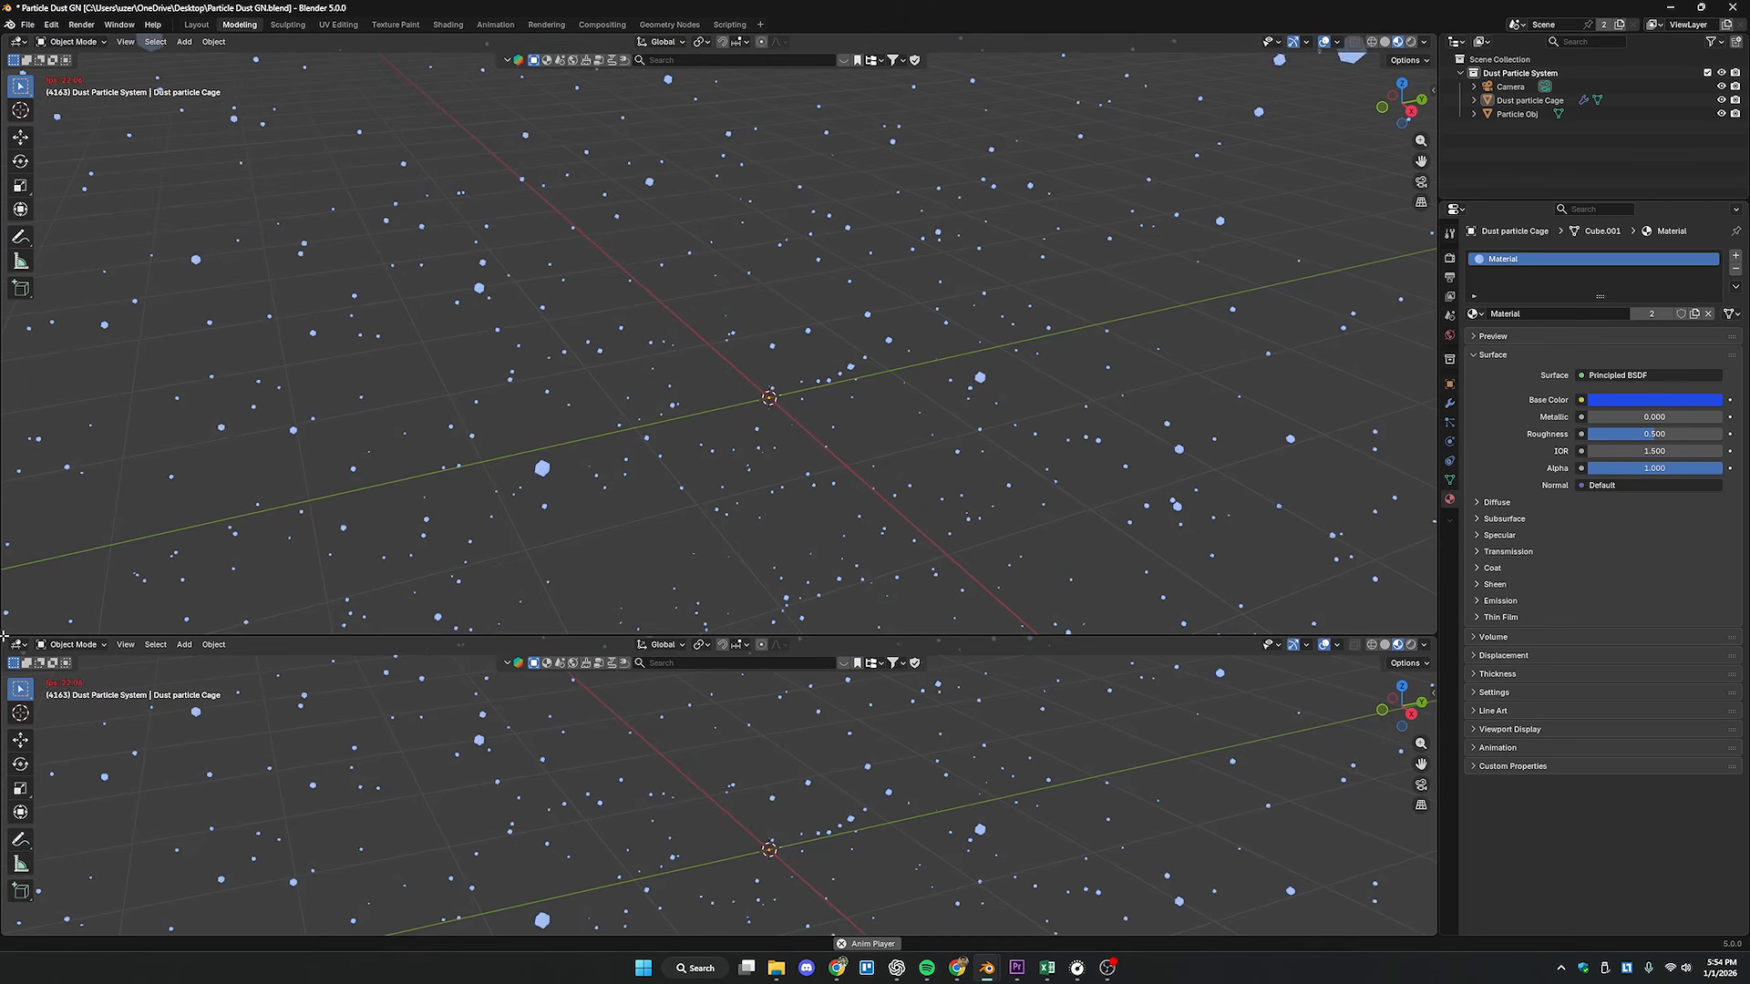
- Turn the lower area into a Geometry Node Editor, look over the Dust Particles node tree, and enlarge the 3D viewport above it
left_click(16, 644)
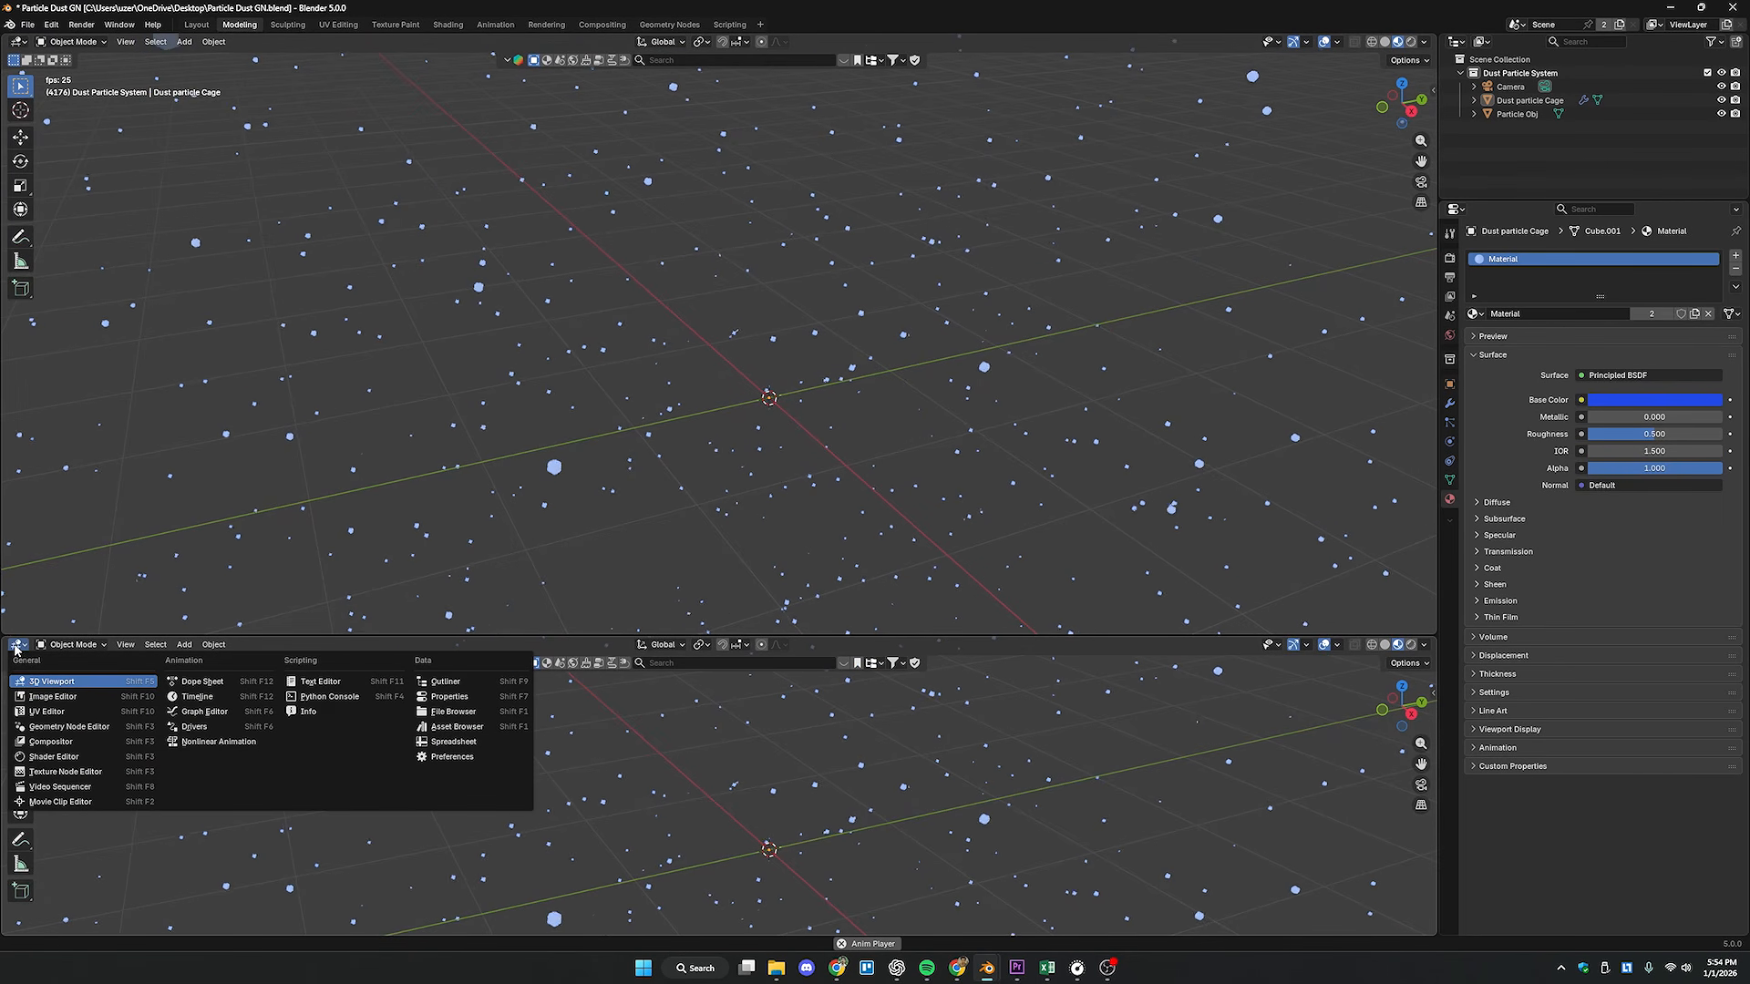
left_click(59, 728)
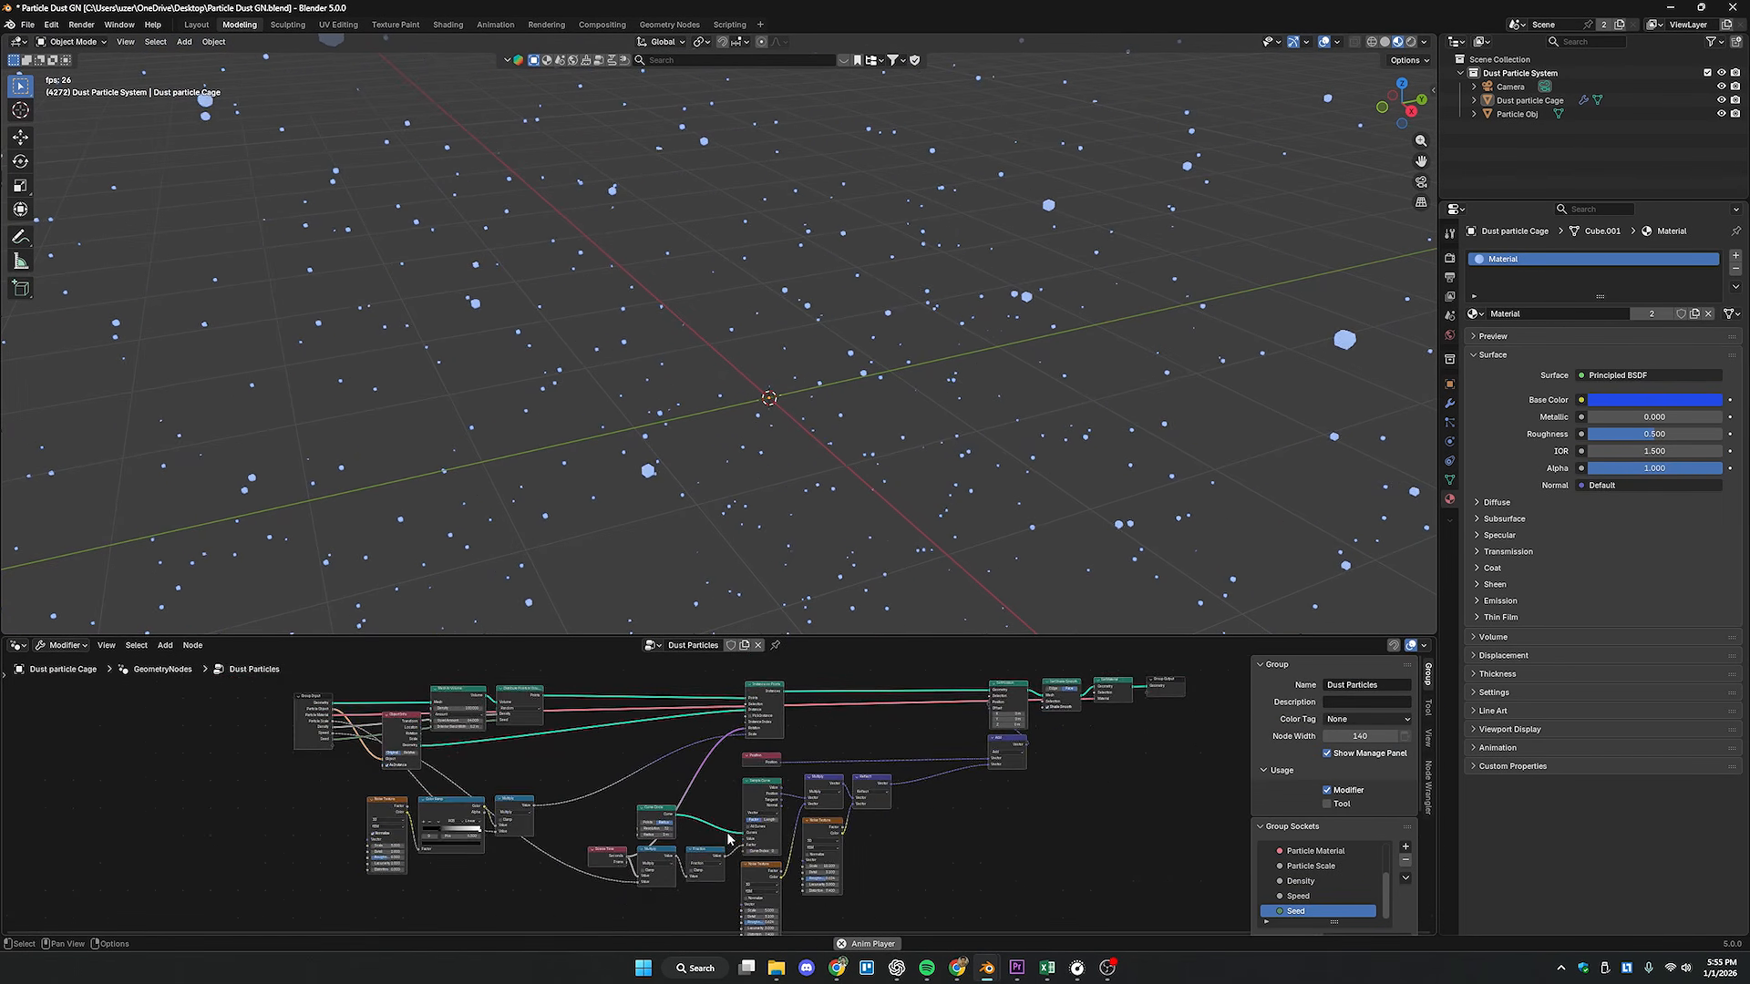
scroll(657, 811, "up", 2)
middle_click_drag(614, 805, 429, 853)
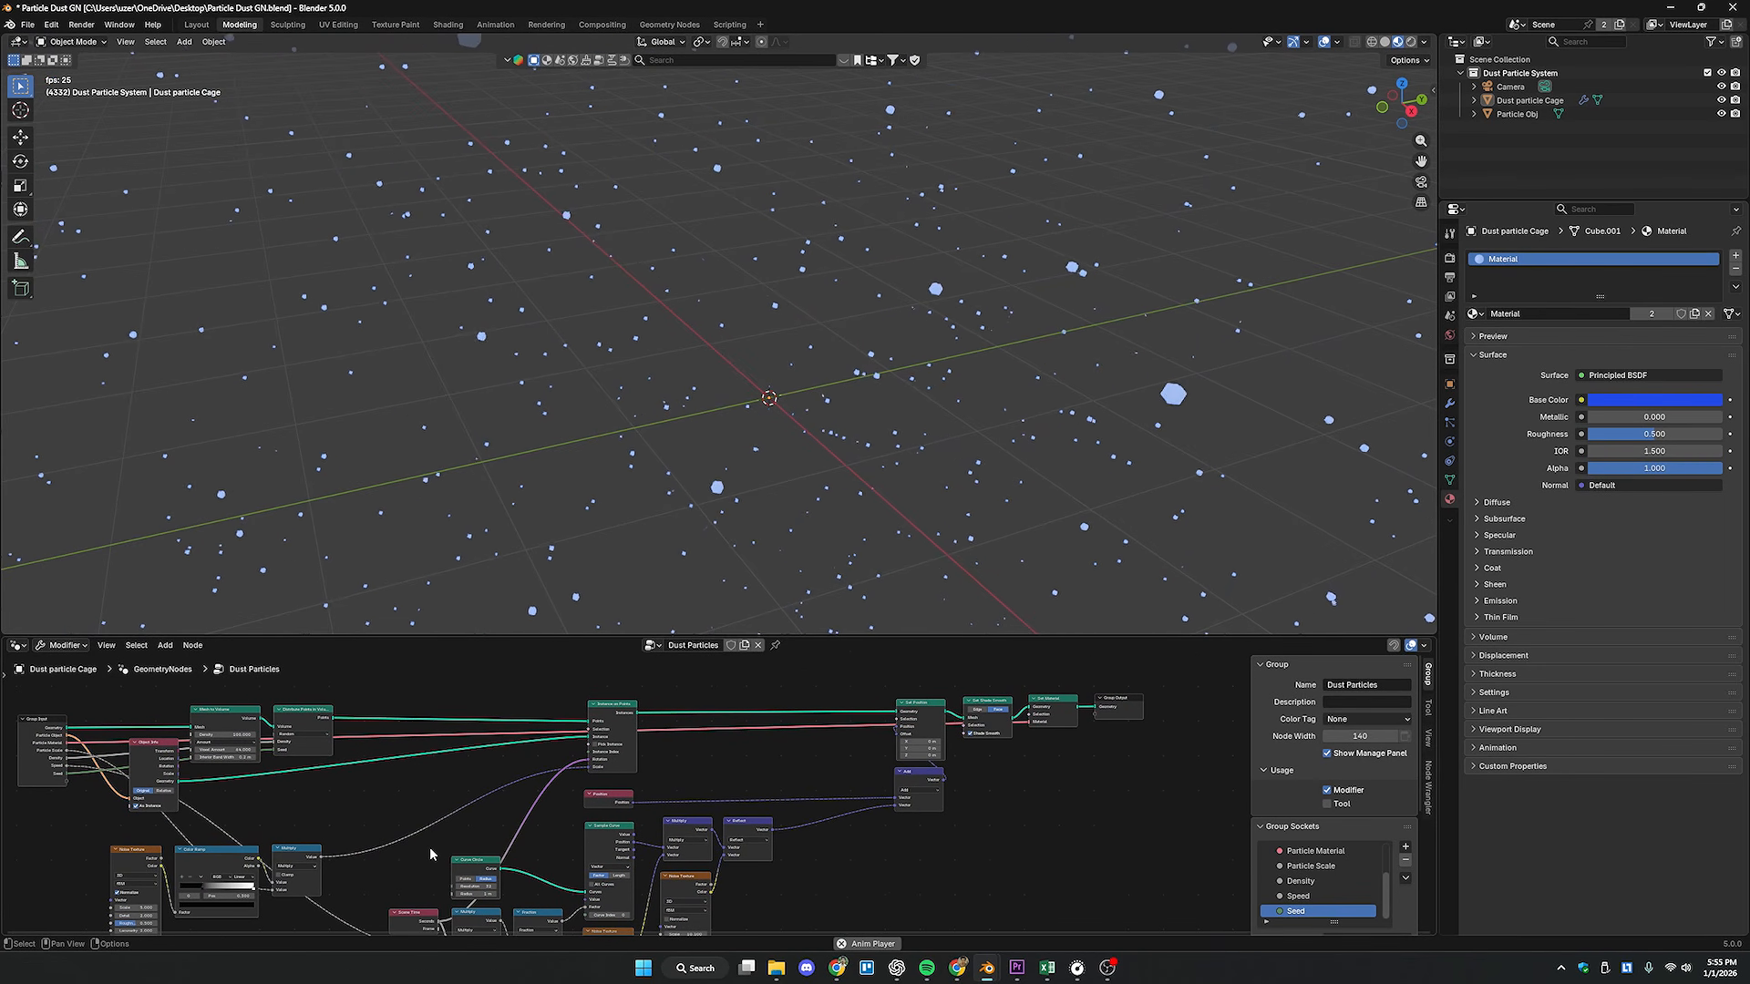
scroll(485, 783, "up", 2)
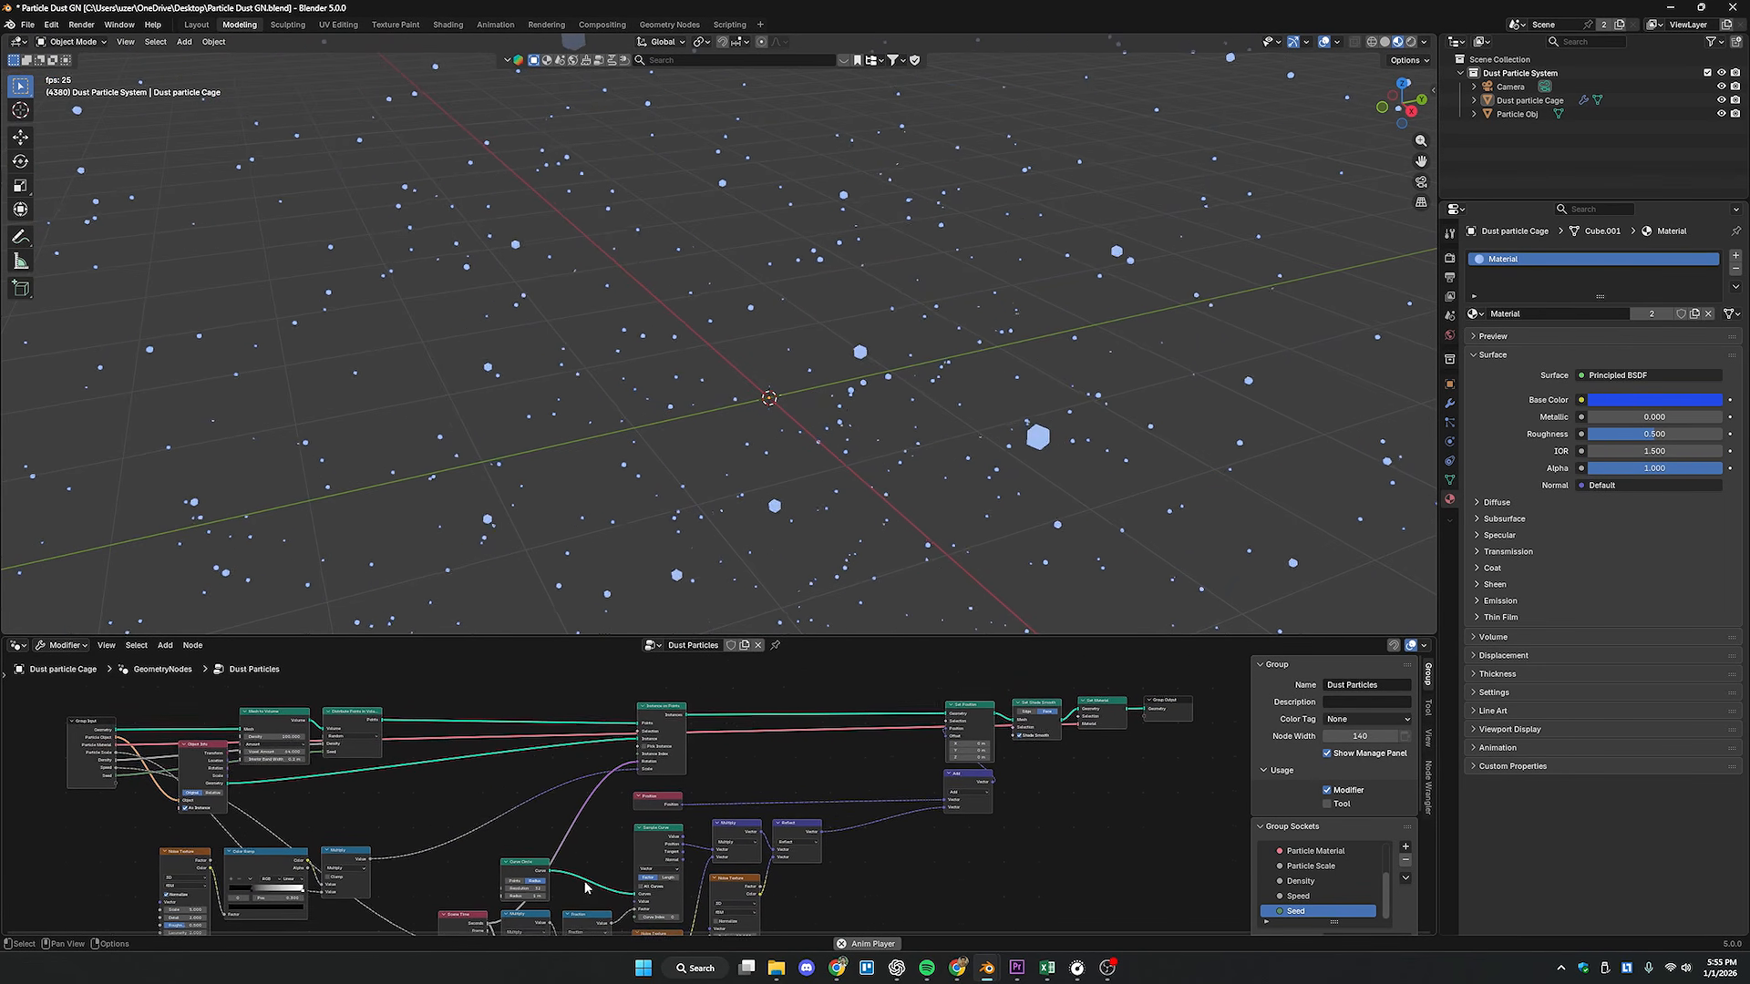
left_click_drag(825, 634, 795, 749)
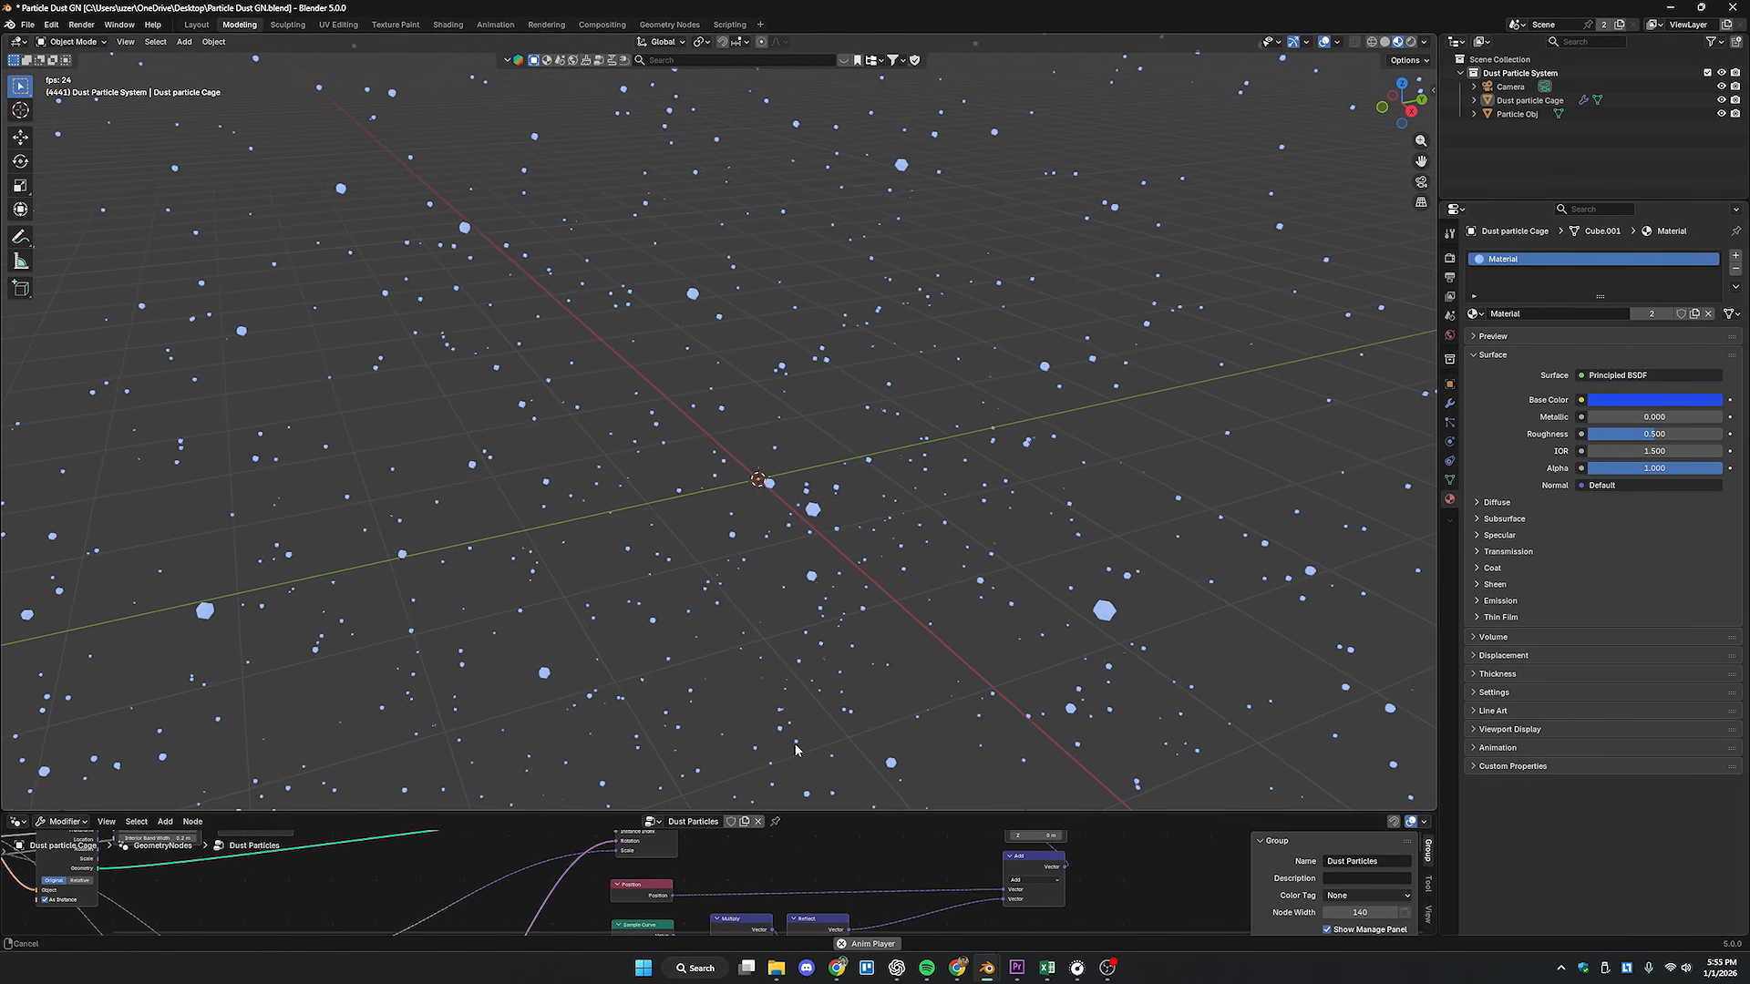
- Select the Dust particle Cage and set its Geometry Nodes modifier's Particle Scale to 1.410 and Density to 1.330
middle_click_drag(870, 576, 764, 560)
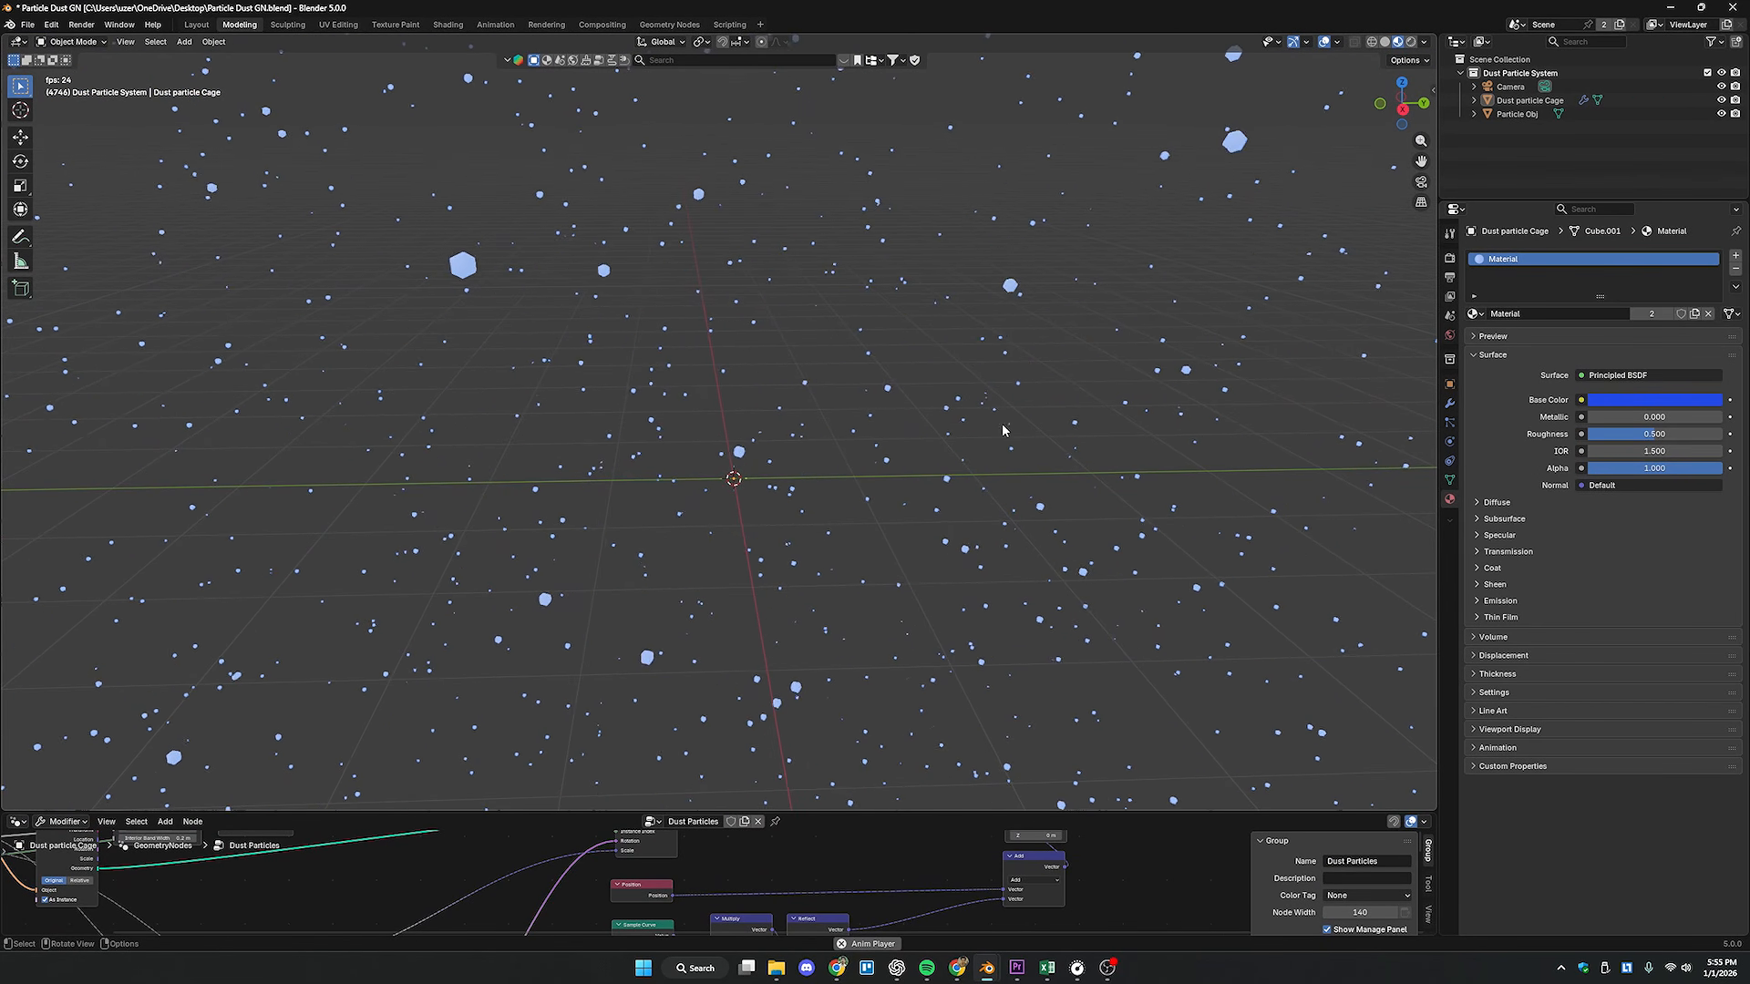
left_click_drag(1123, 386, 1294, 490)
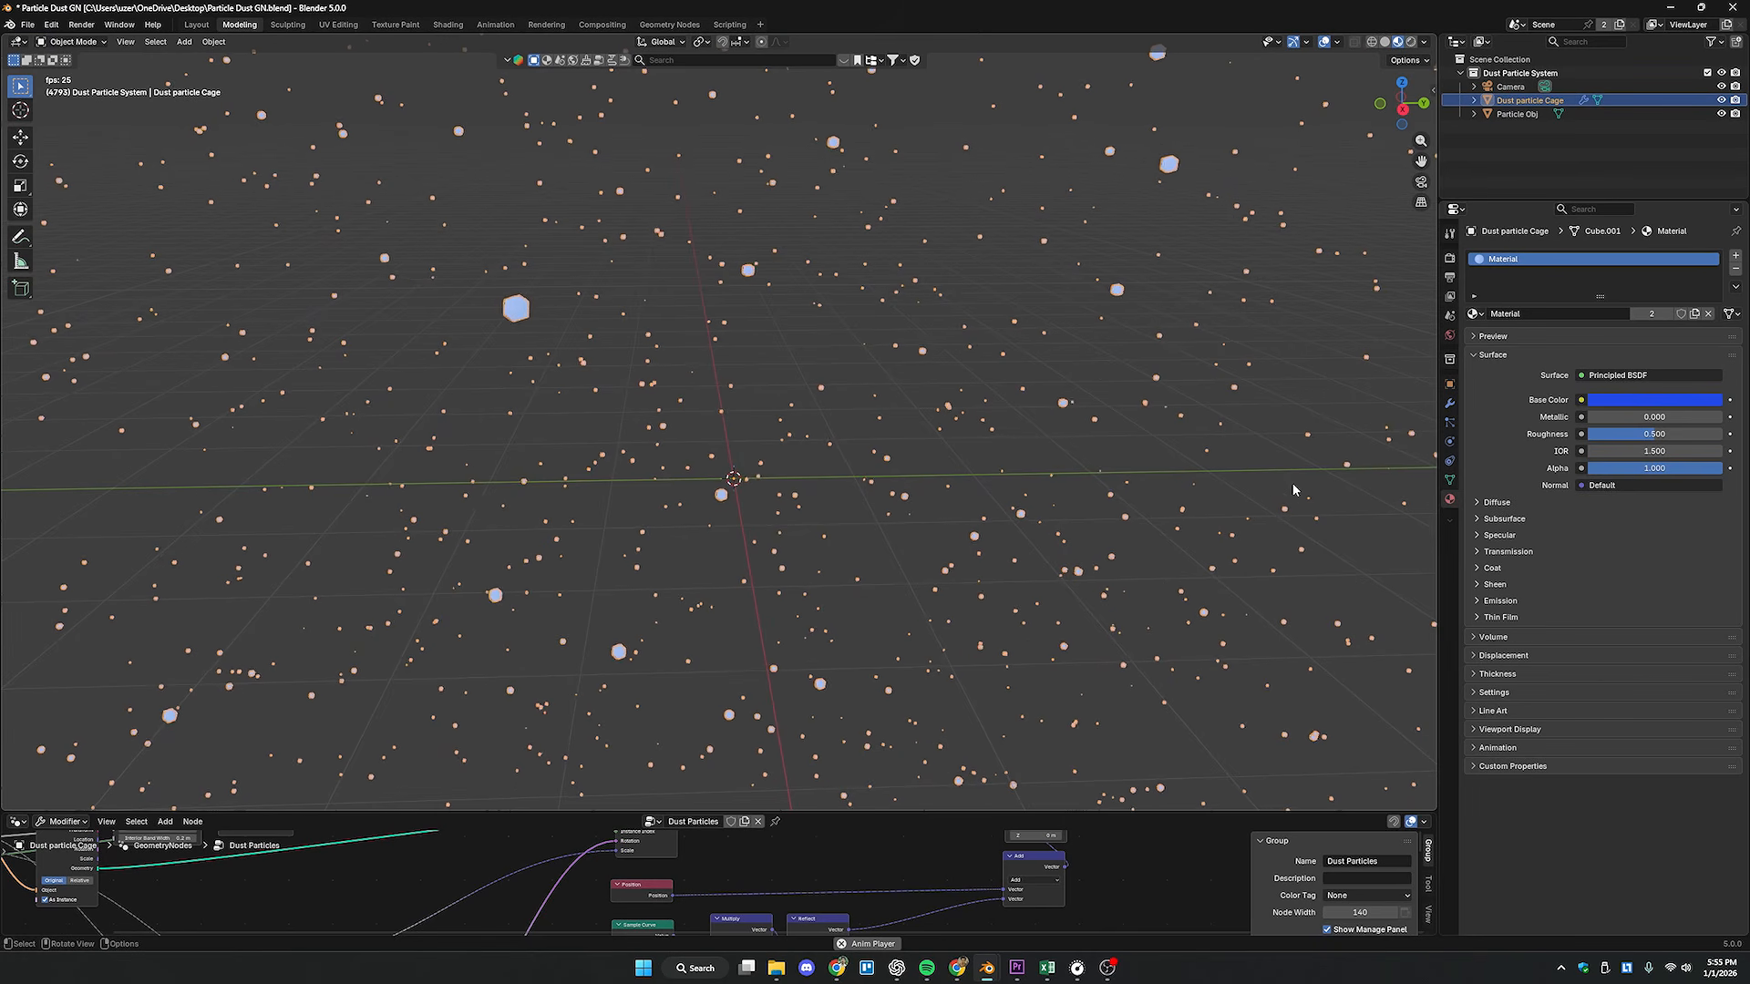
left_click(1450, 404)
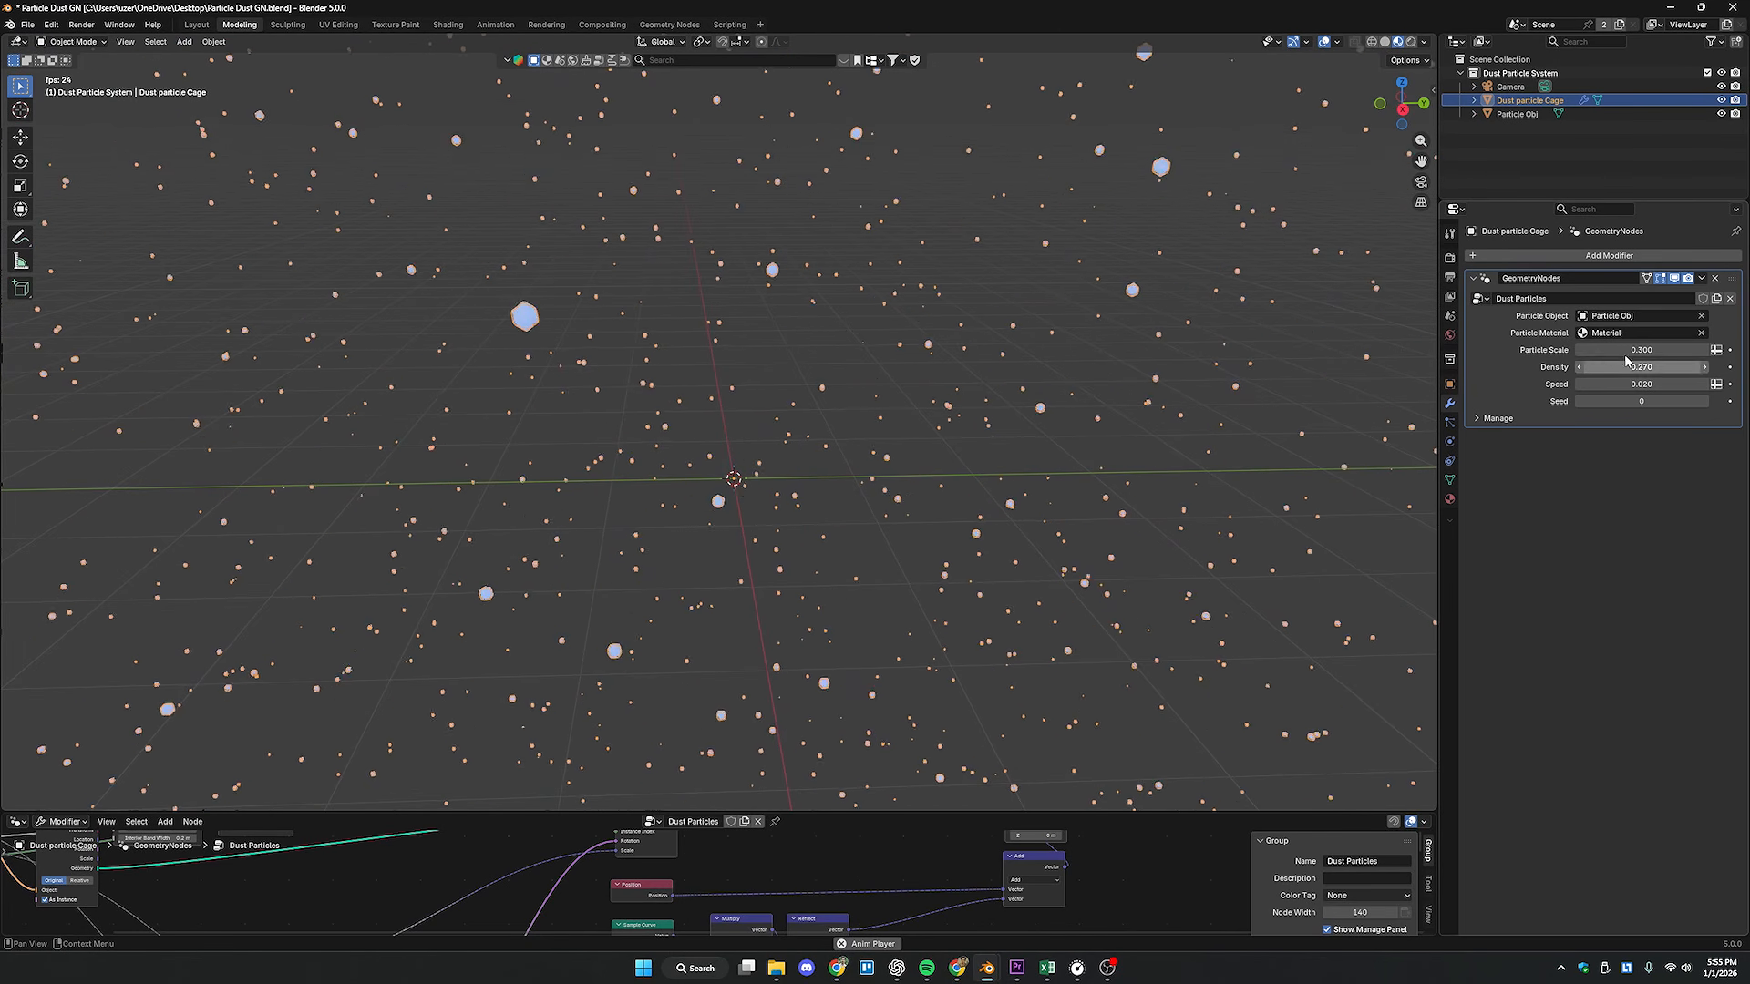
left_click_drag(1633, 351, 1737, 368)
scroll(1246, 507, "up", 6)
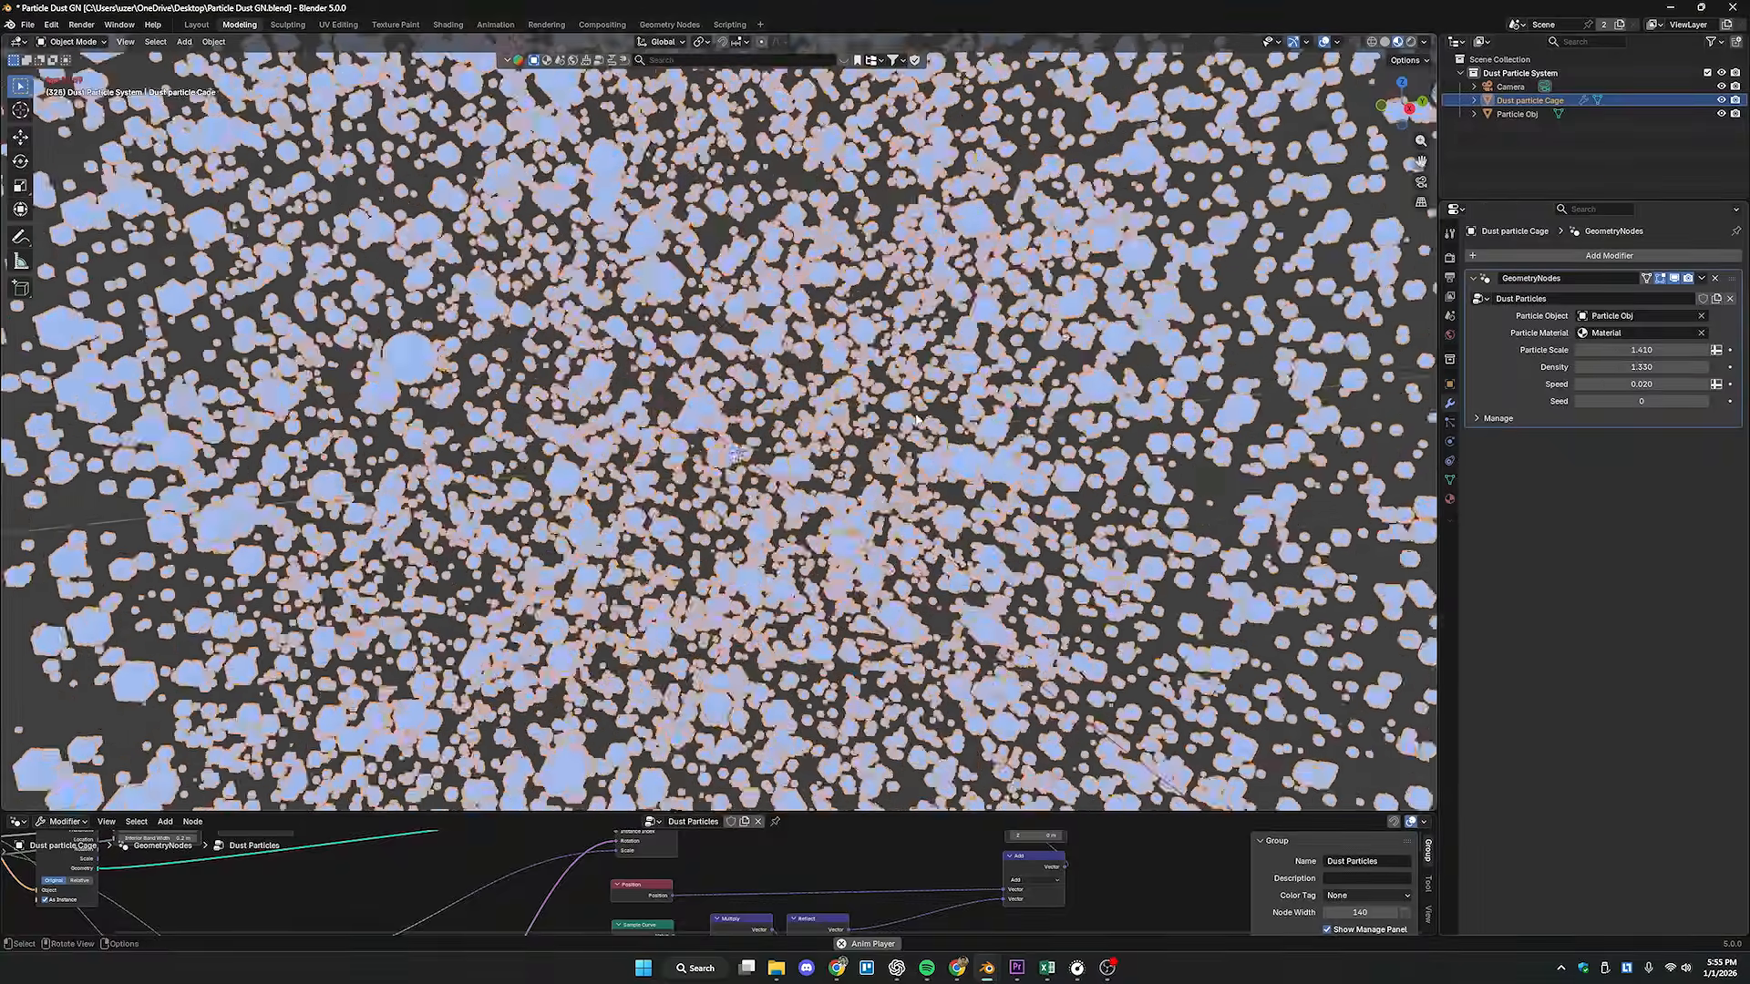
scroll(1247, 515, "down", 7)
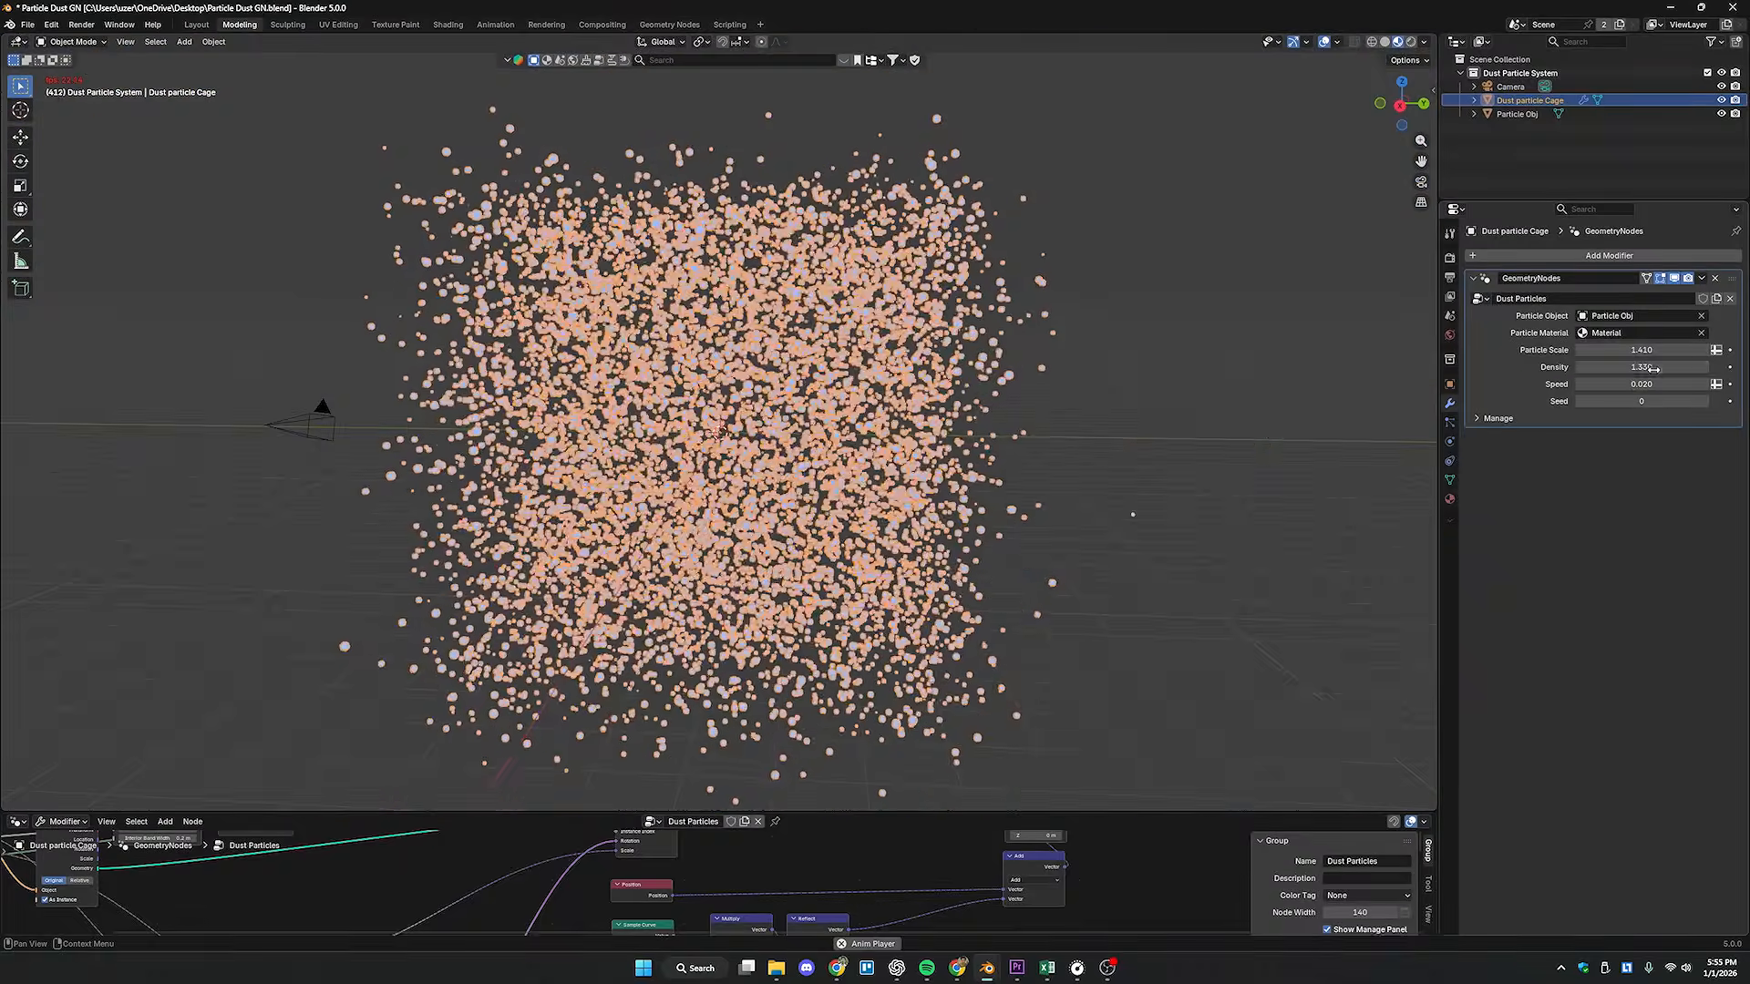
- Set the Dust Particles modifier's Density to 0.250, Speed to 0.840 and Seed to 3
left_click_drag(1641, 367, 1722, 385)
scroll(900, 457, "up", 2)
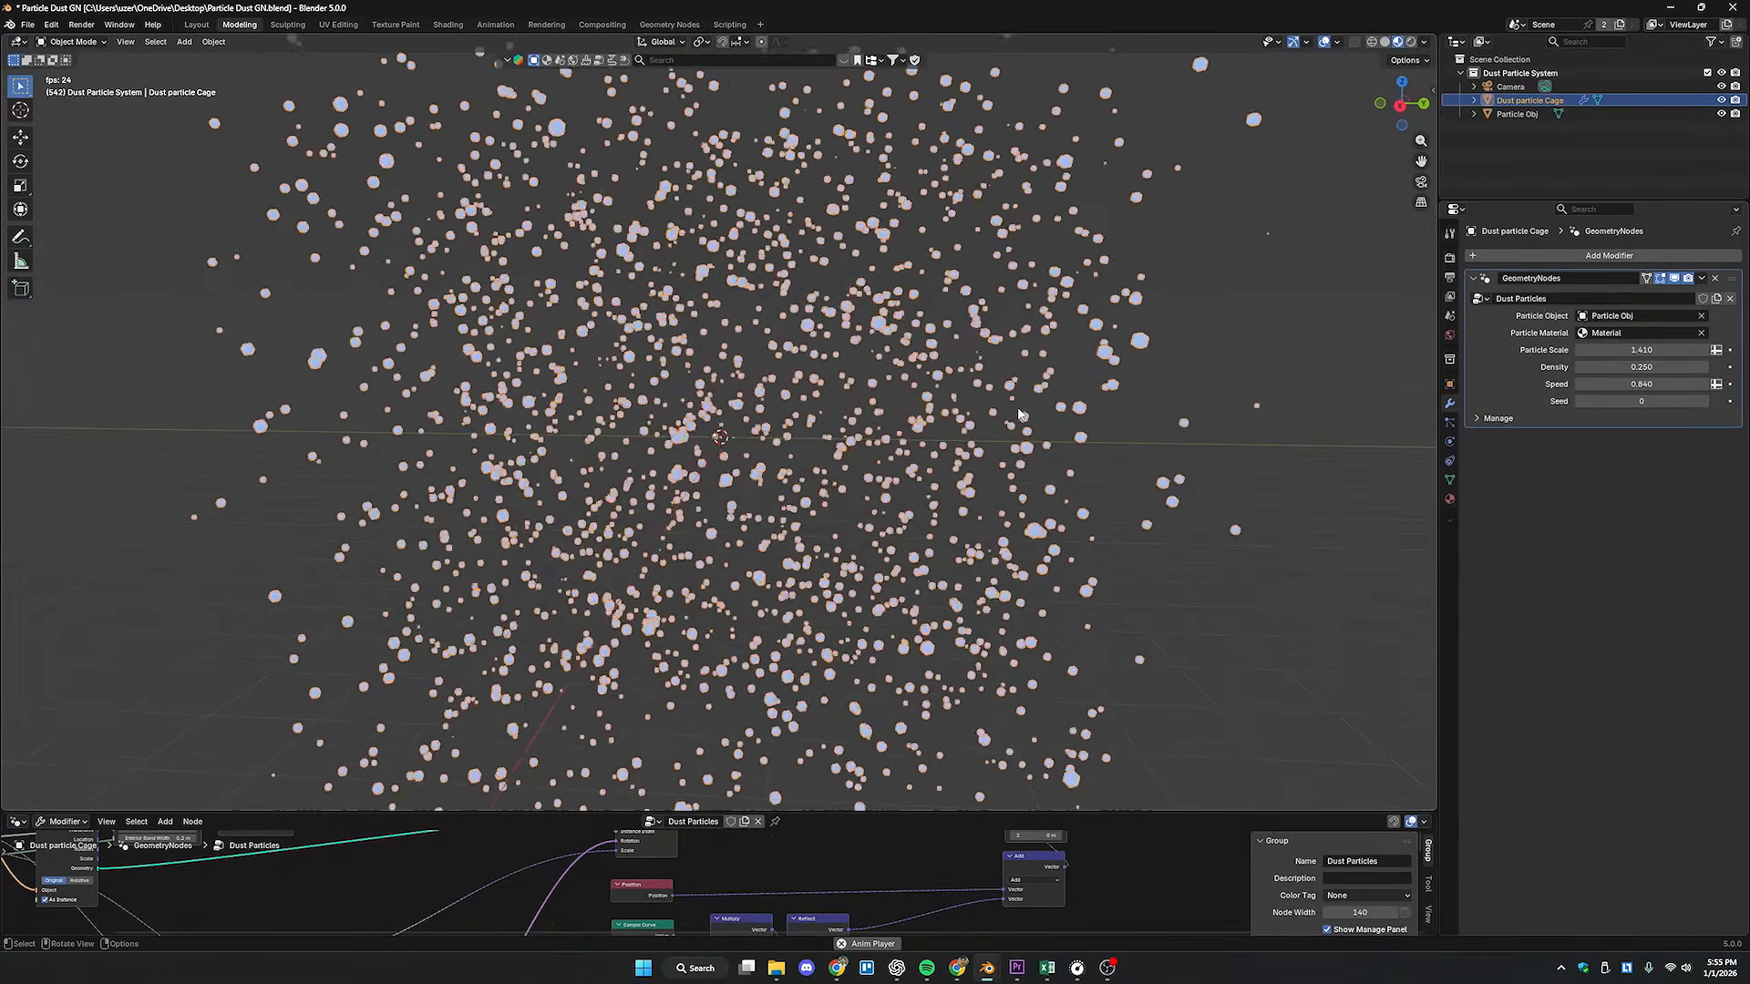
scroll(860, 408, "up", 5)
scroll(860, 416, "down", 6)
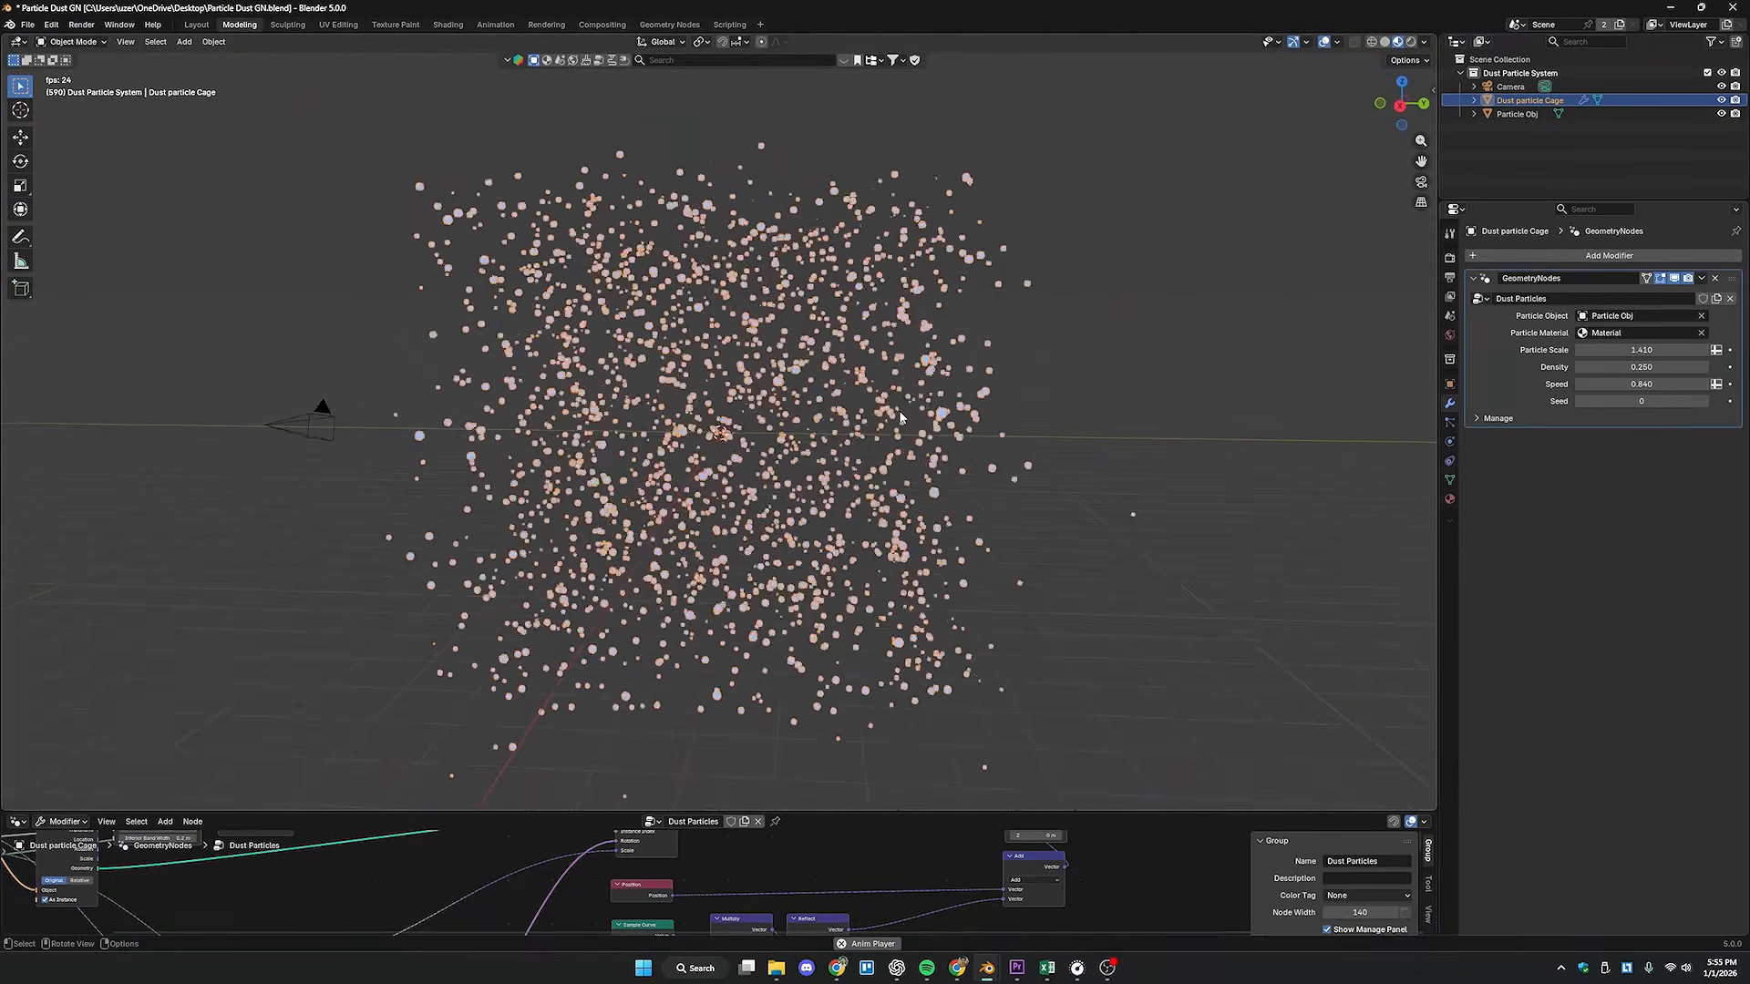
mouse_move(1635, 402)
left_mouse_down()
mouse_move(1708, 409)
mouse_move(1656, 402)
left_mouse_up()
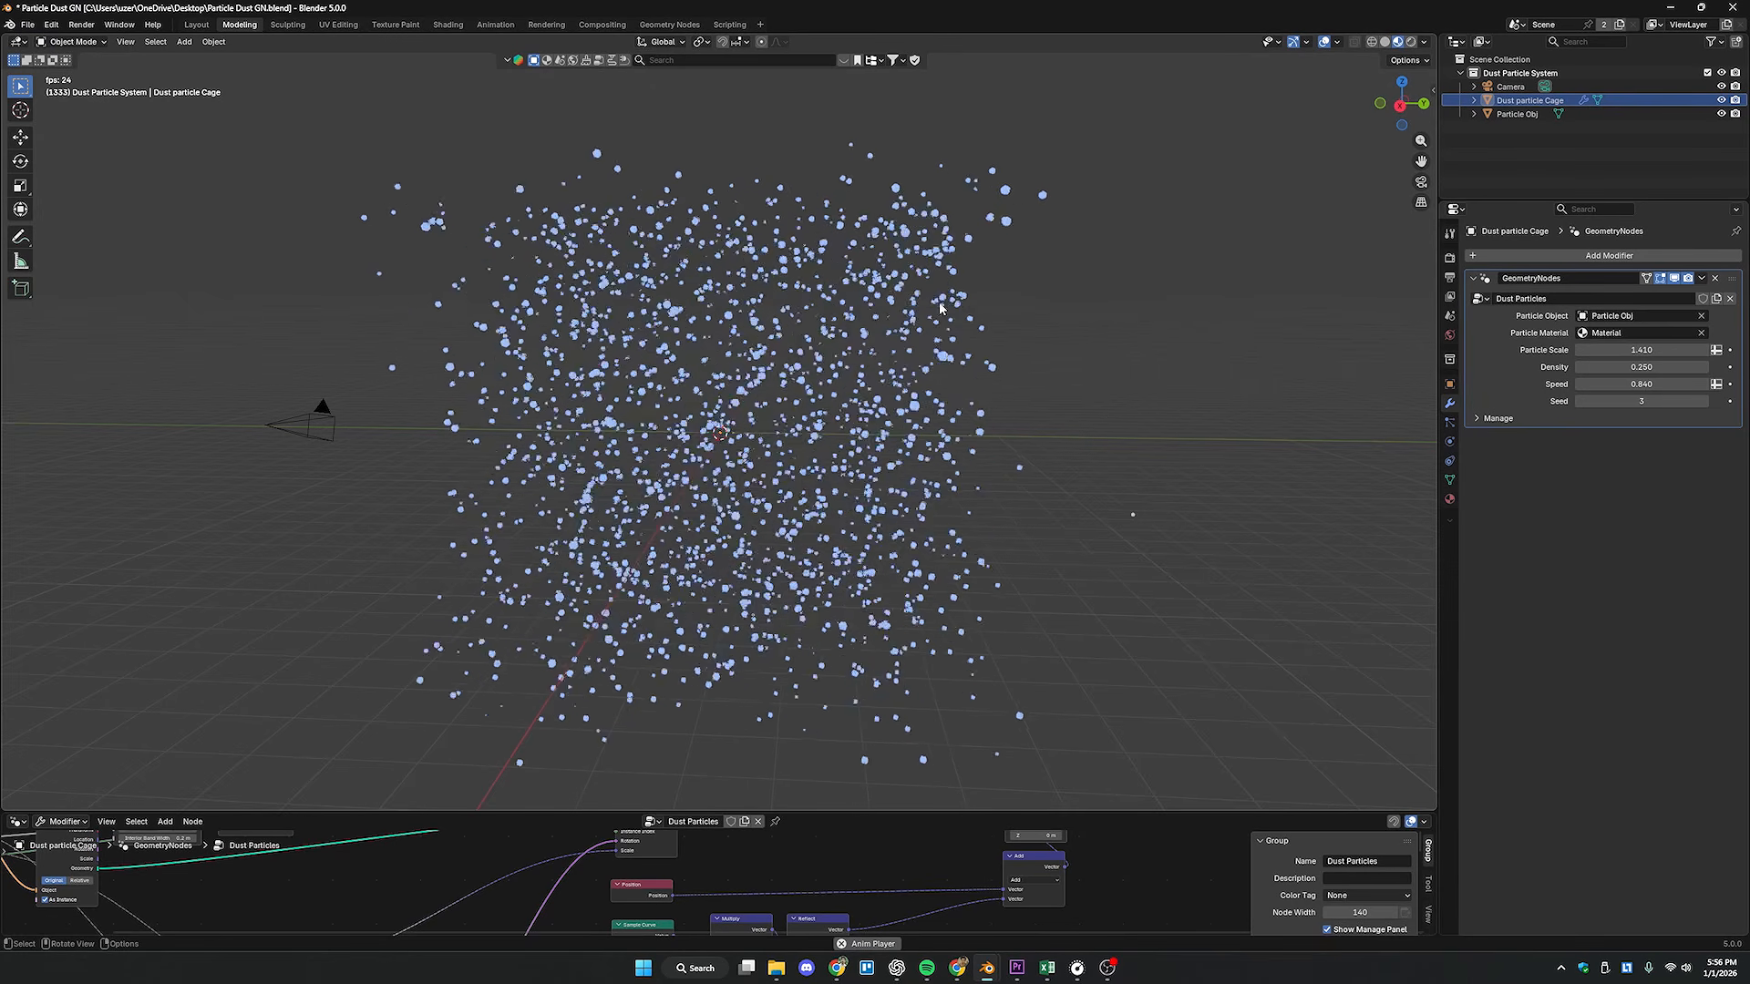
- Hide the Dust particle Cage in the viewport and select the small Particle Obj to examine it up close
left_click(1722, 100)
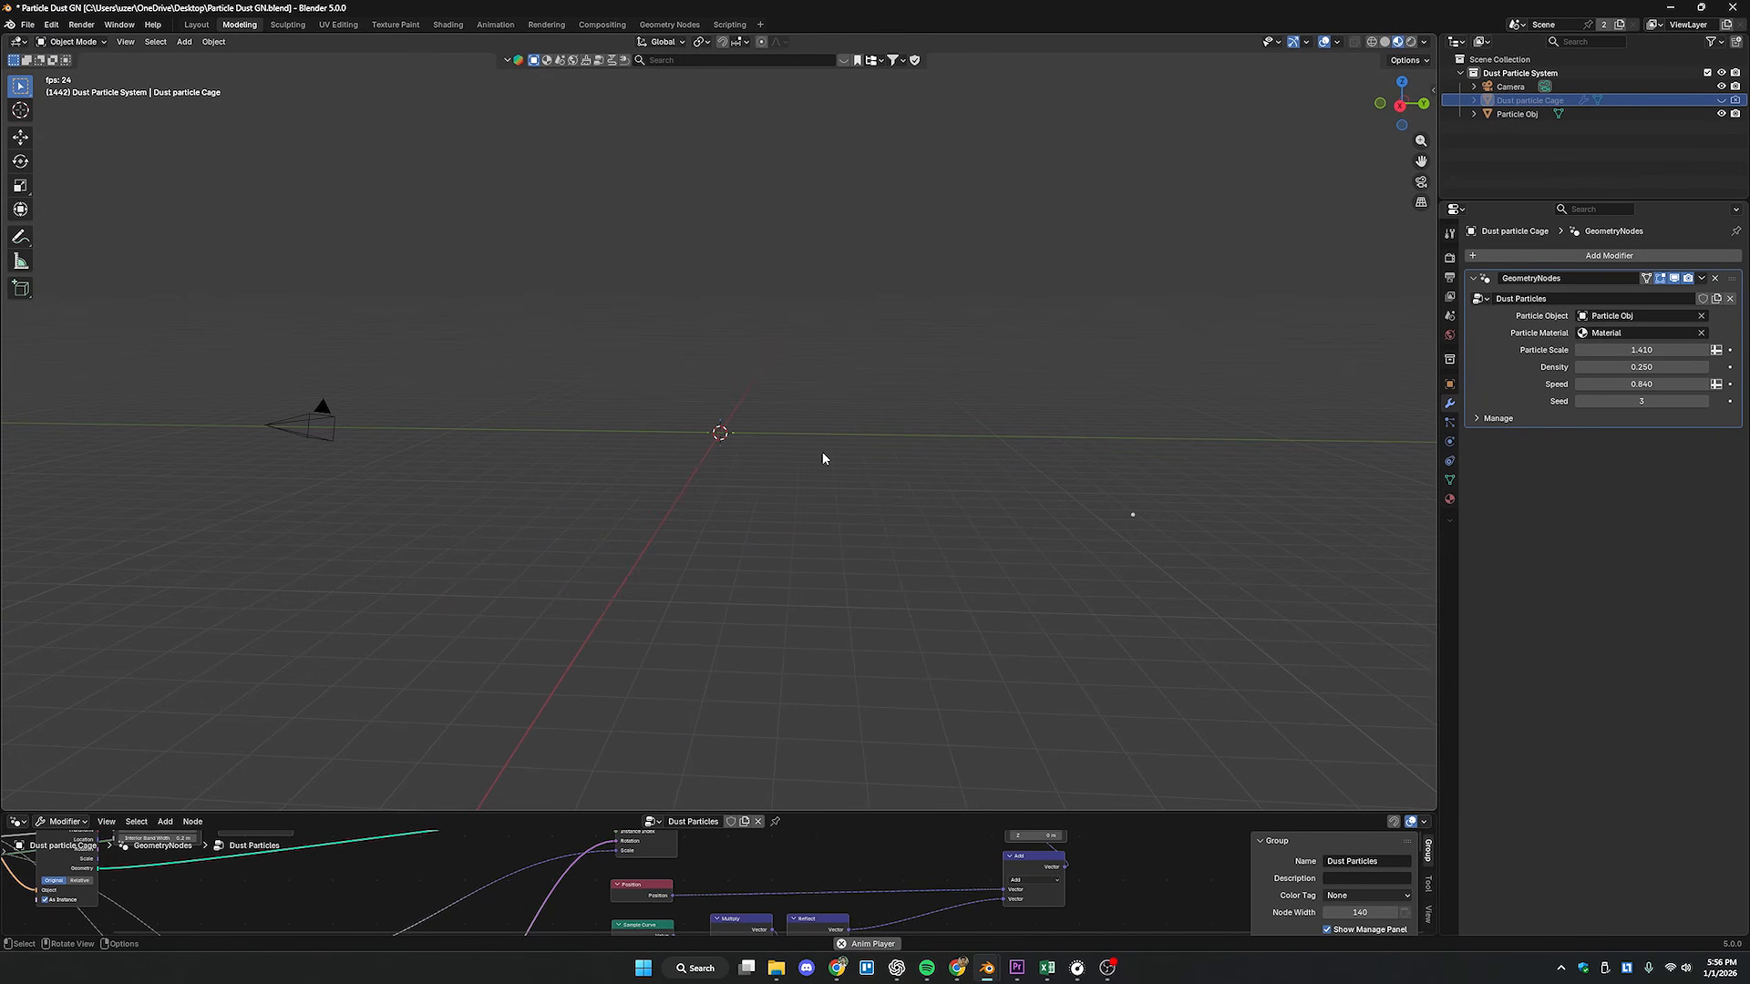
left_click_drag(1099, 476, 1155, 560)
scroll(1156, 560, "up", 3)
middle_click_drag(1156, 560, 657, 525, "shift")
scroll(856, 625, "up", 3)
middle_click_drag(868, 621, 869, 573, "shift")
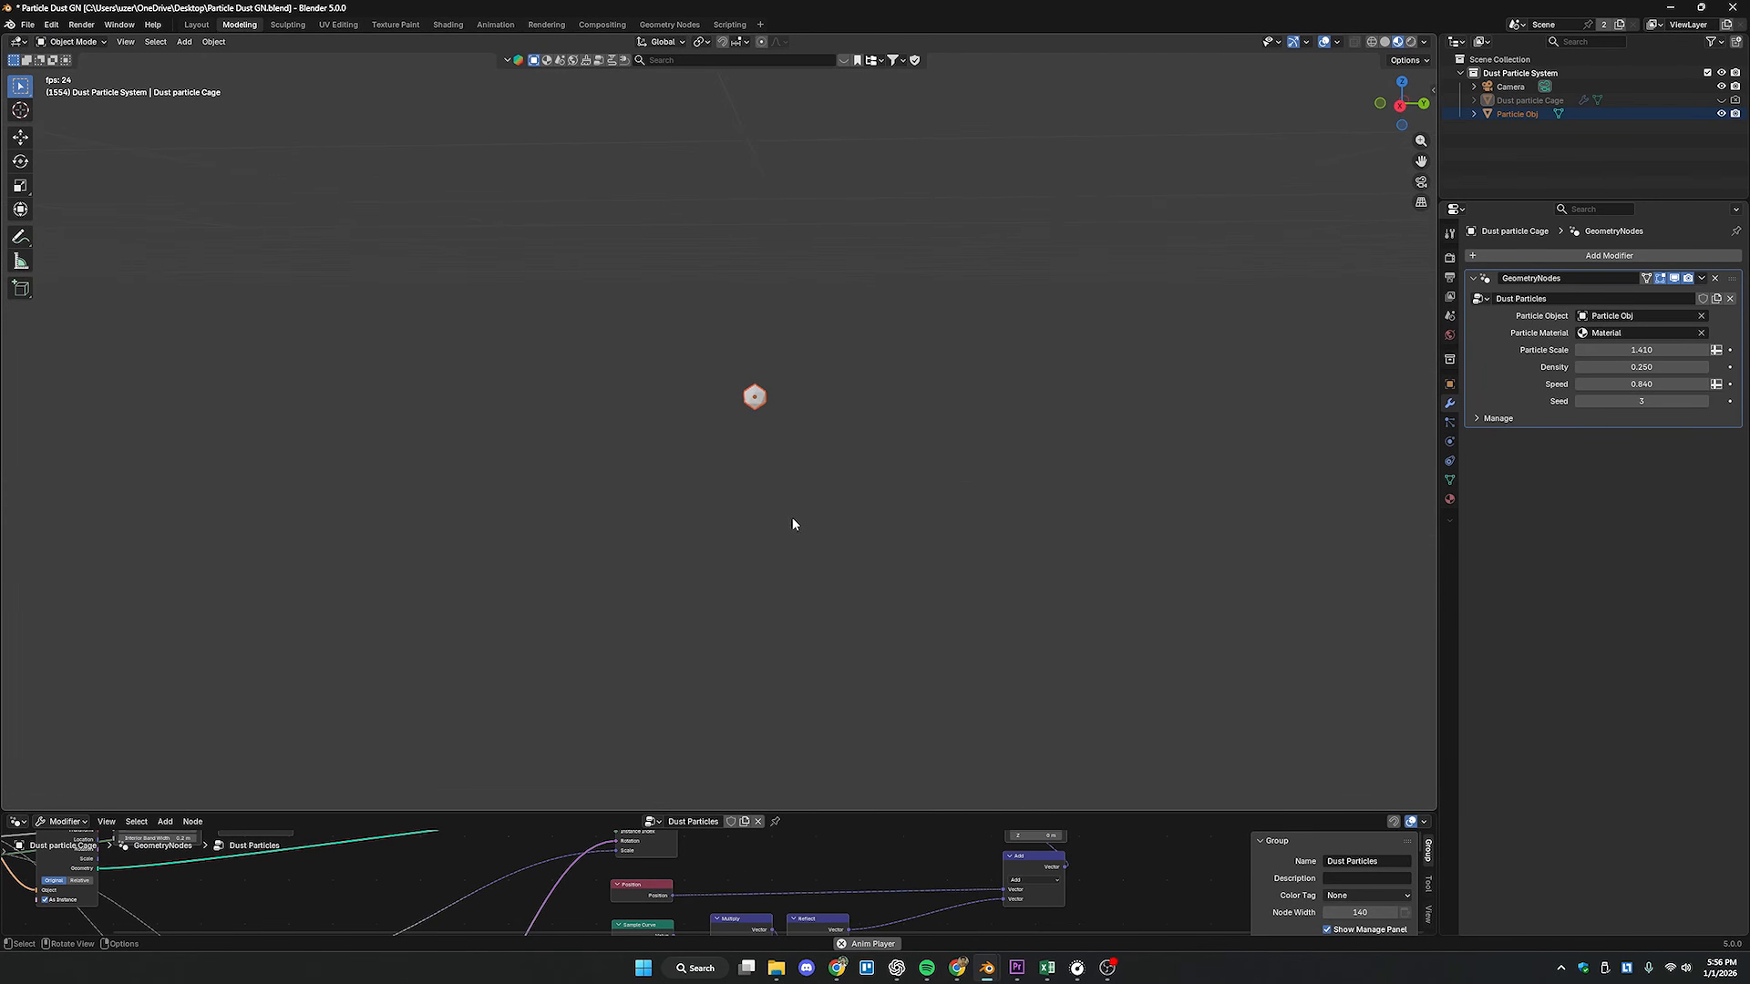
left_click(761, 397)
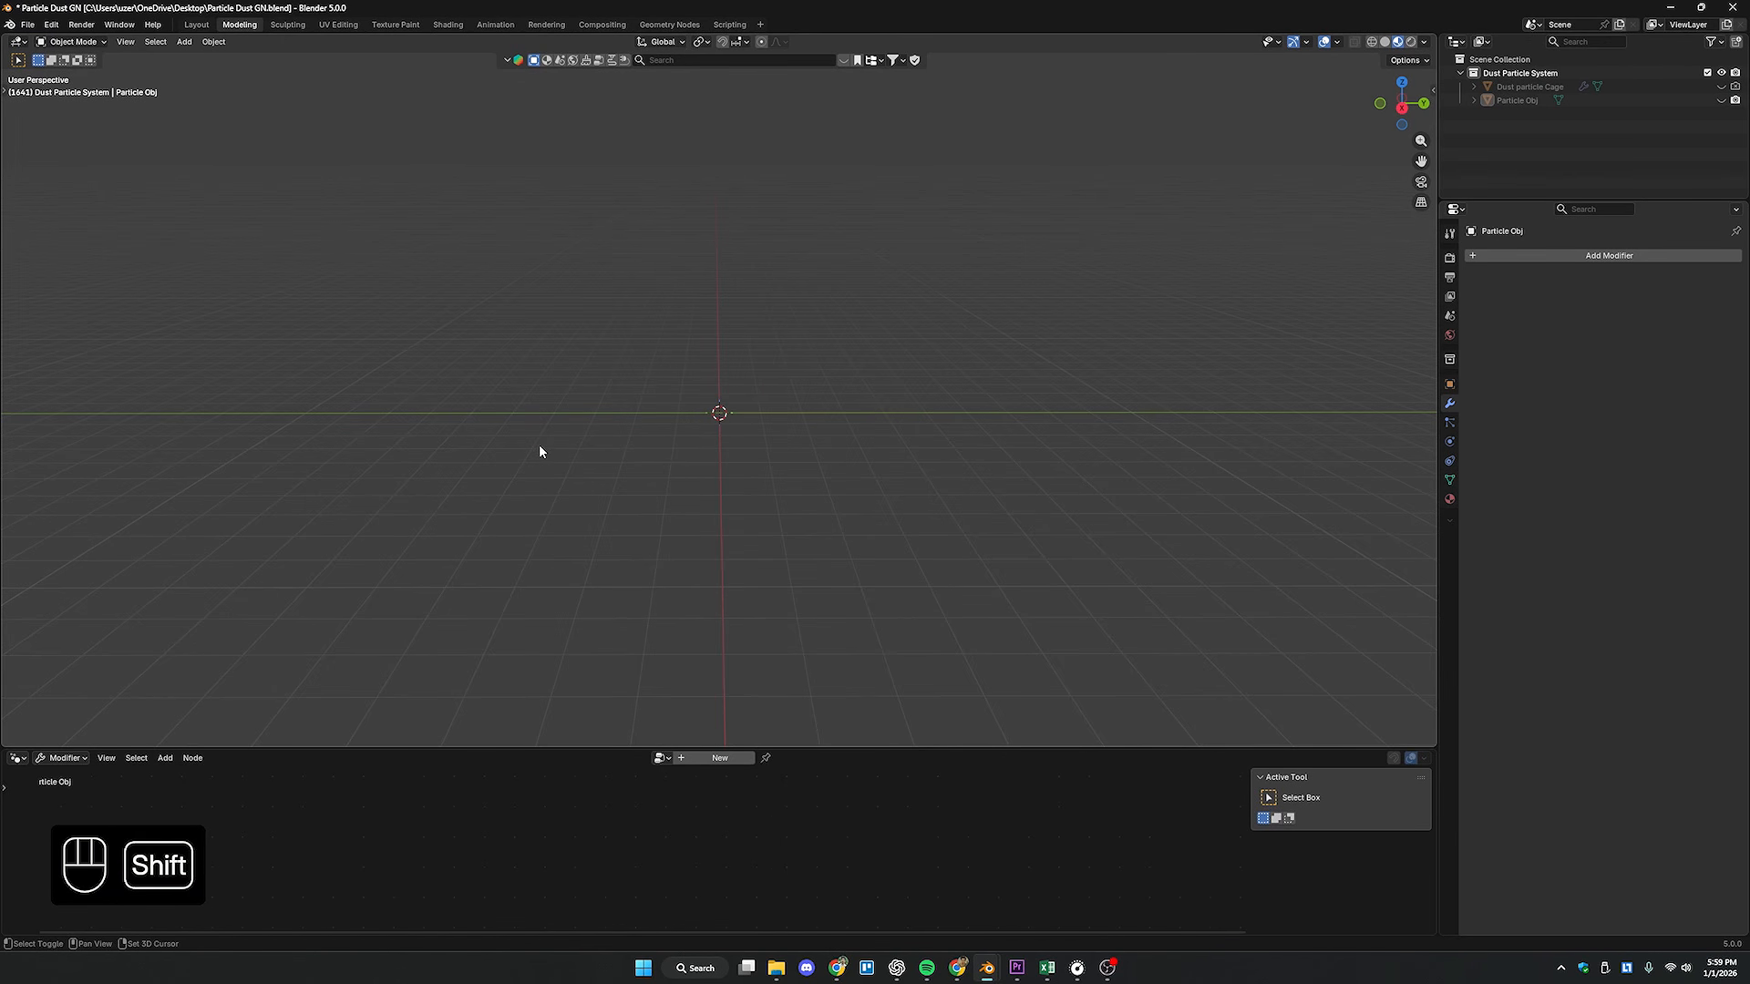
- Add a cube mesh at the world origin and frame it in the viewport
key("shift+a")
mouse_move(490, 461)
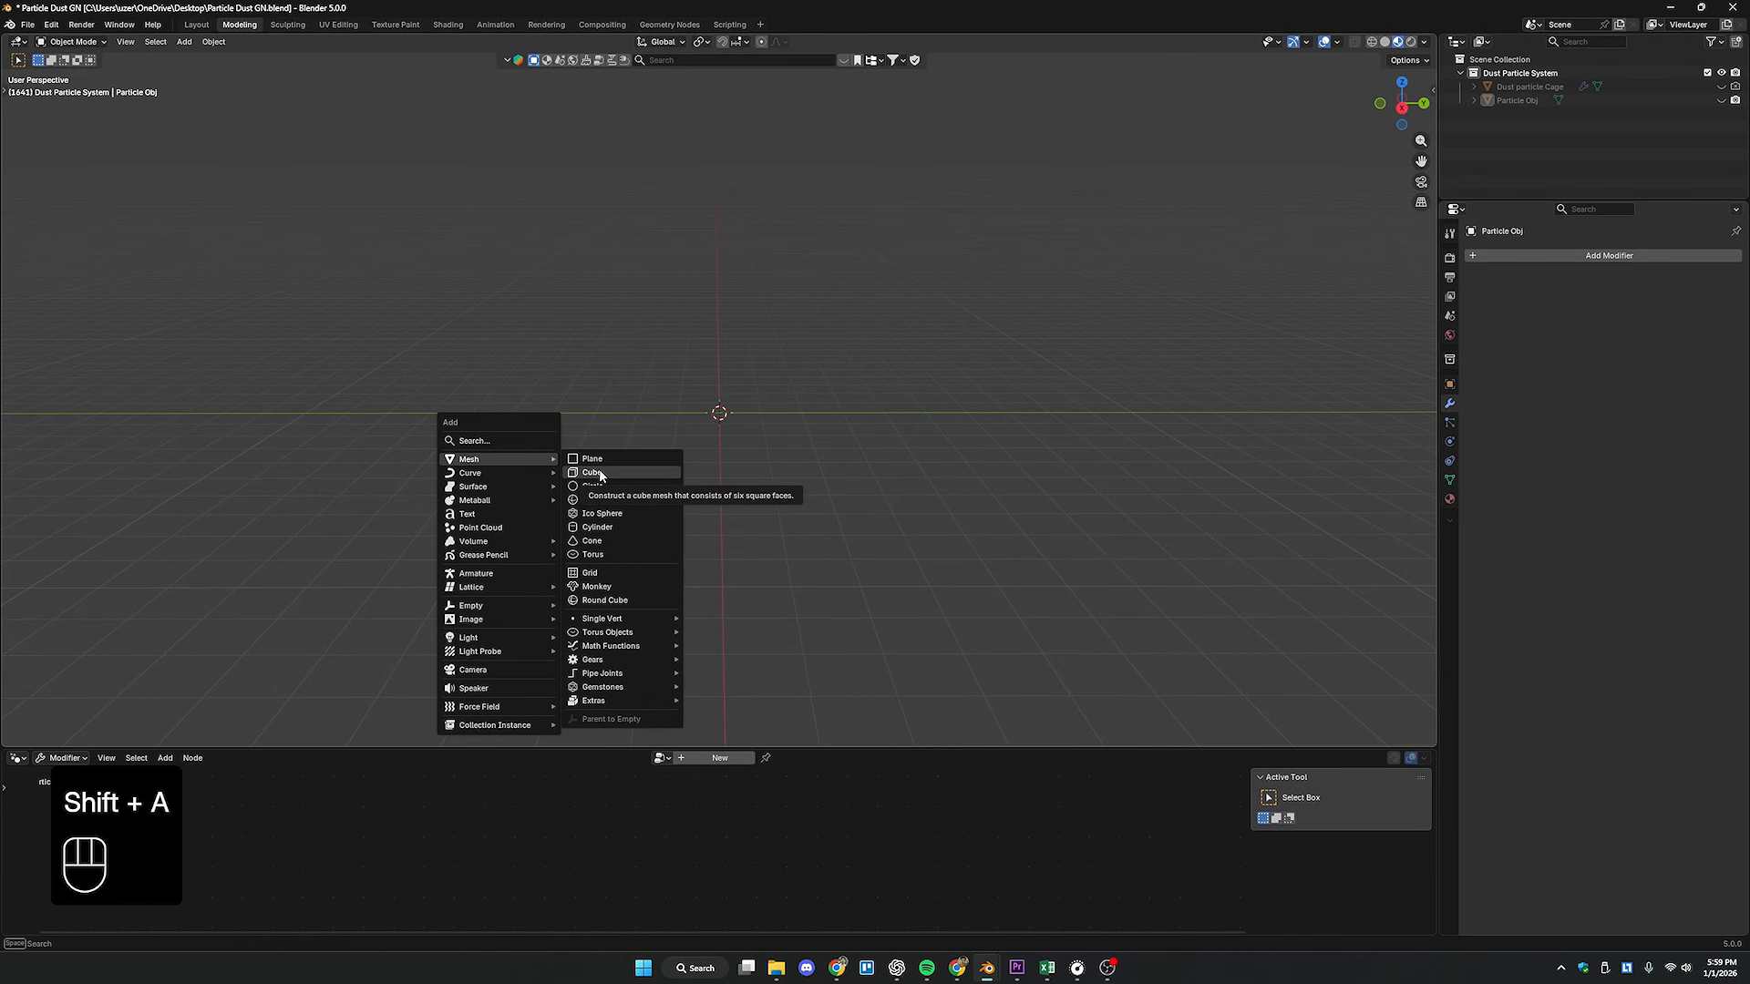
left_click(608, 474)
middle_click_drag(656, 437, 747, 454)
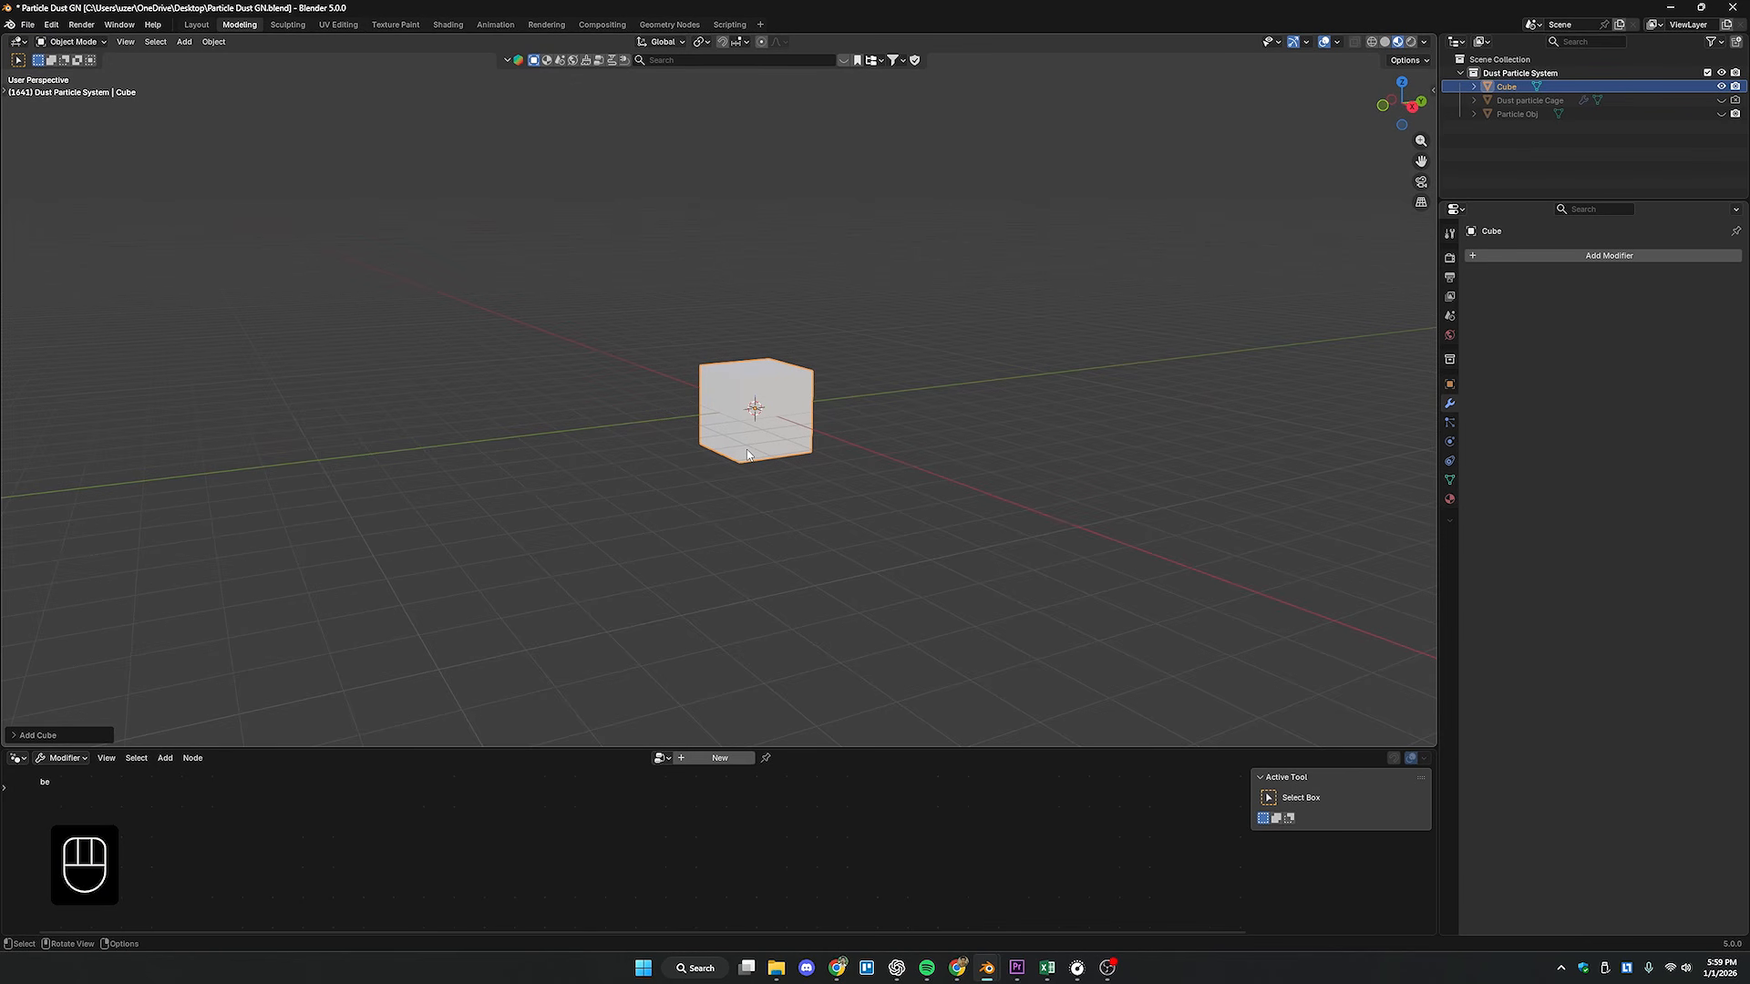
middle_click_drag(897, 470, 691, 481)
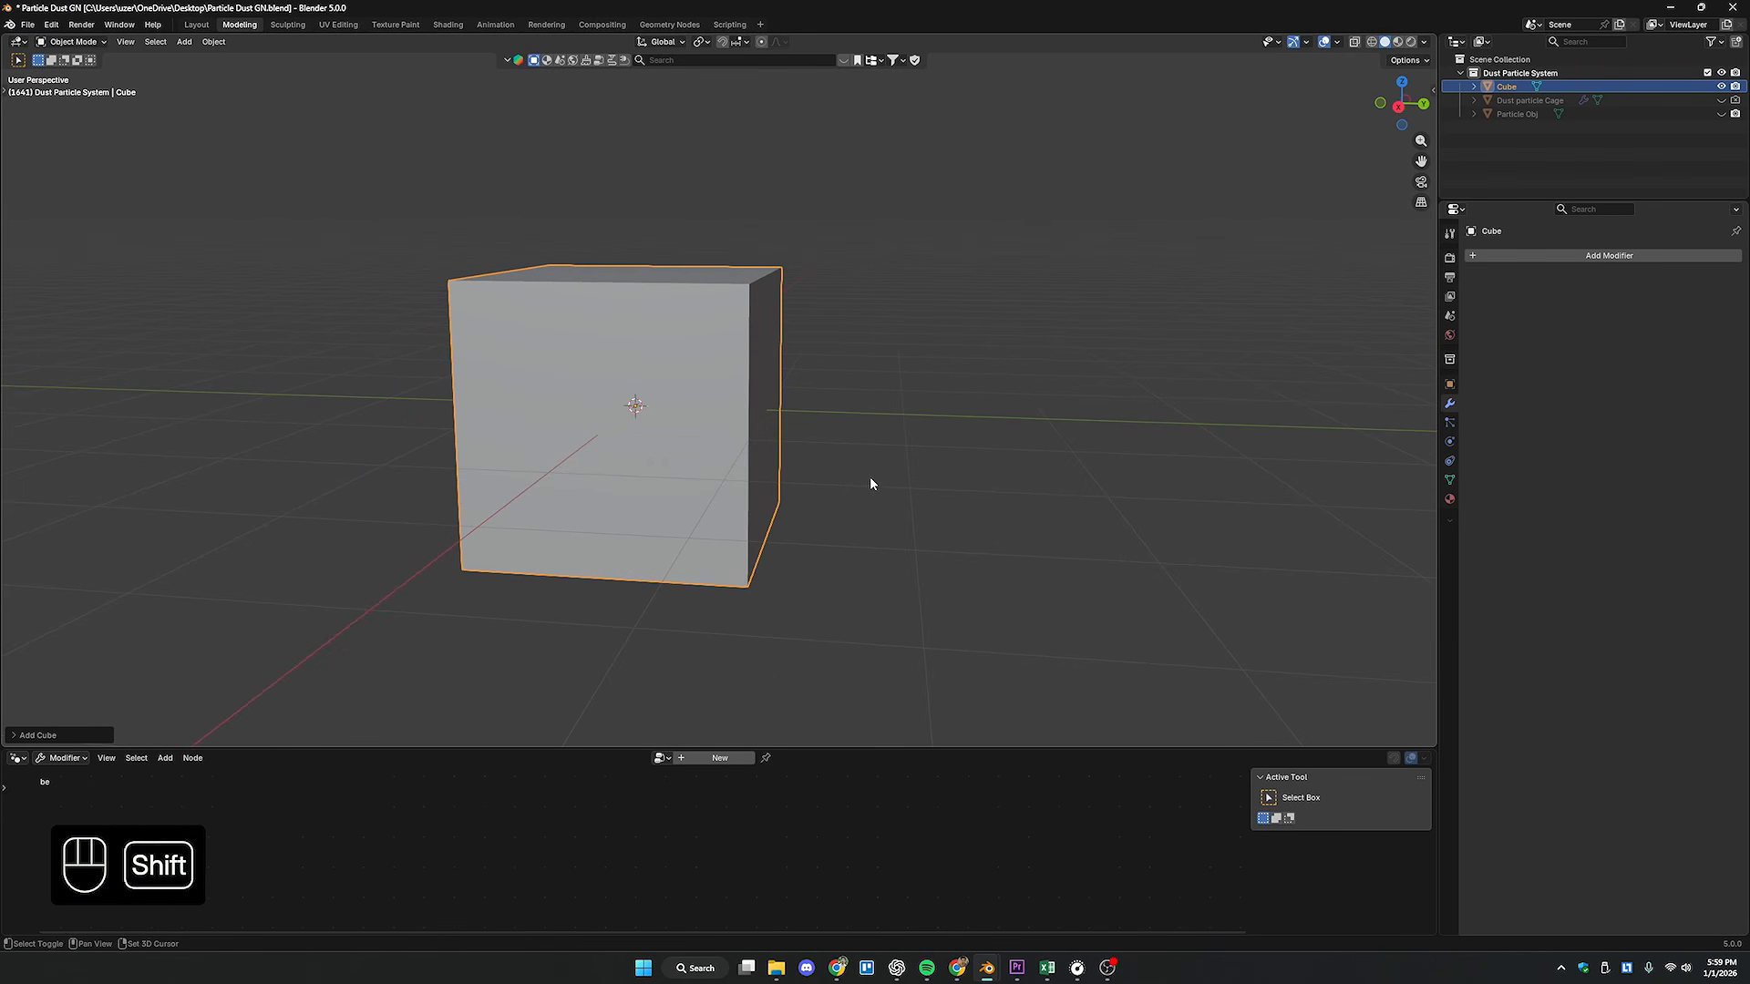
key("KP_Decimal")
scroll(851, 468, "down", 2)
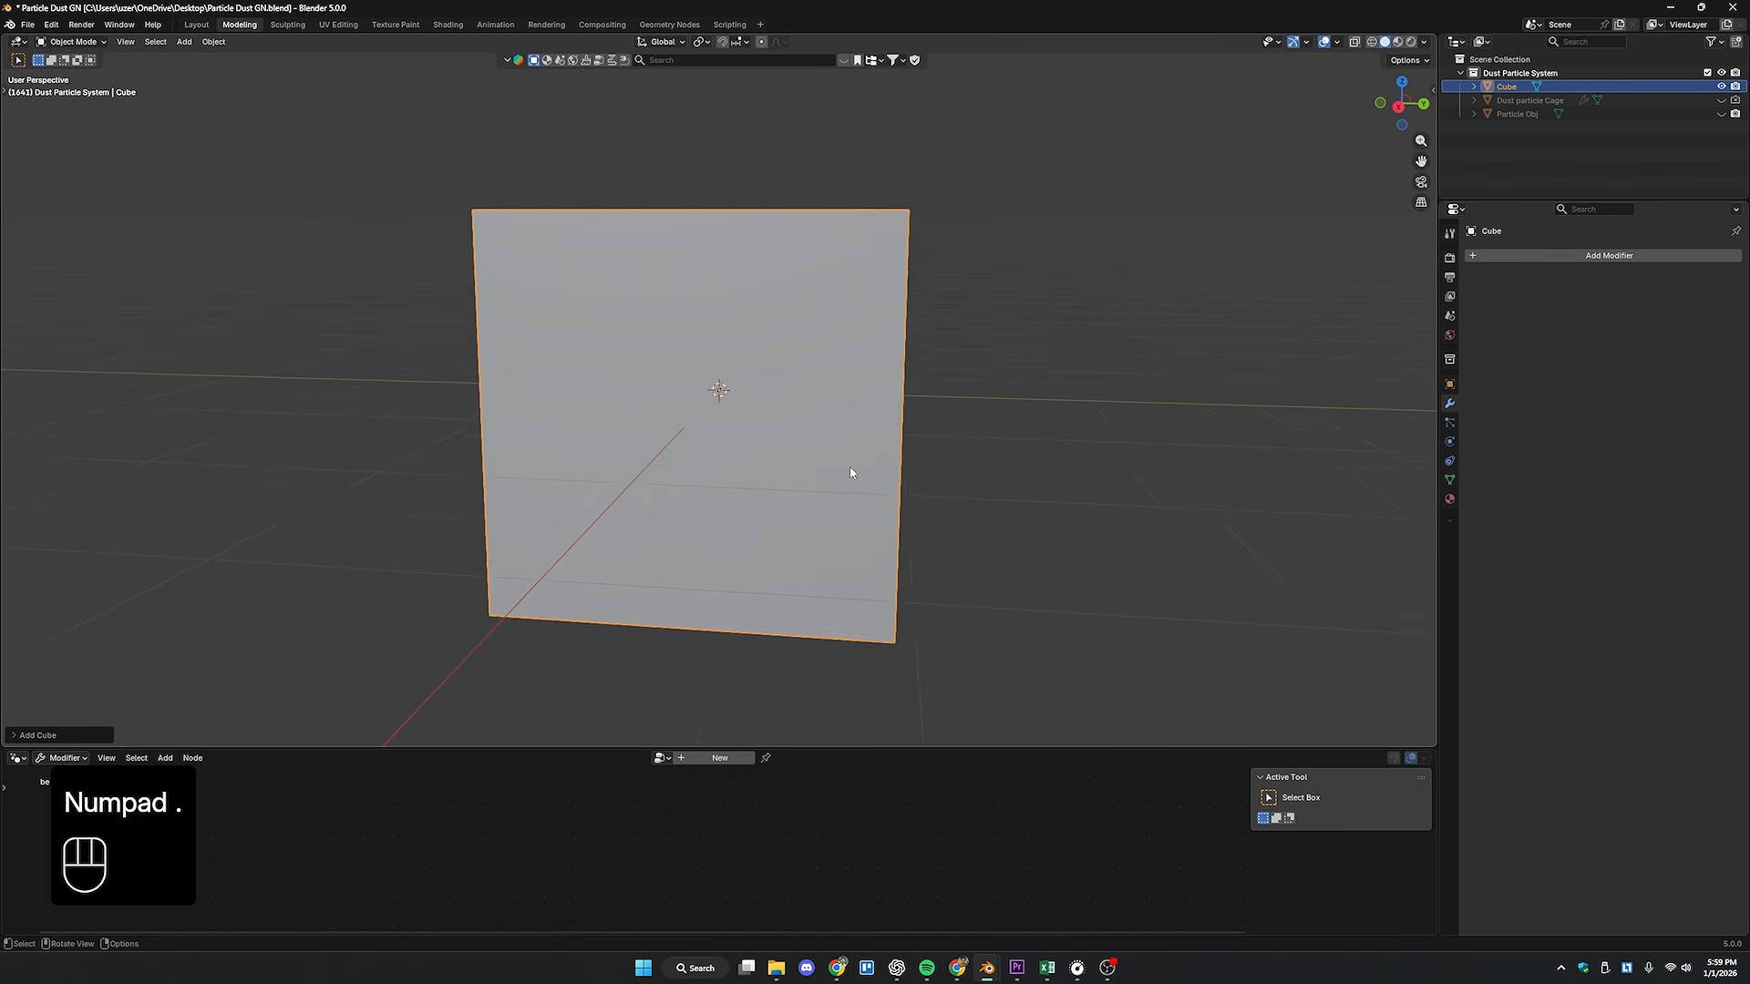
scroll(851, 471, "down", 3)
scroll(707, 486, "up", 3)
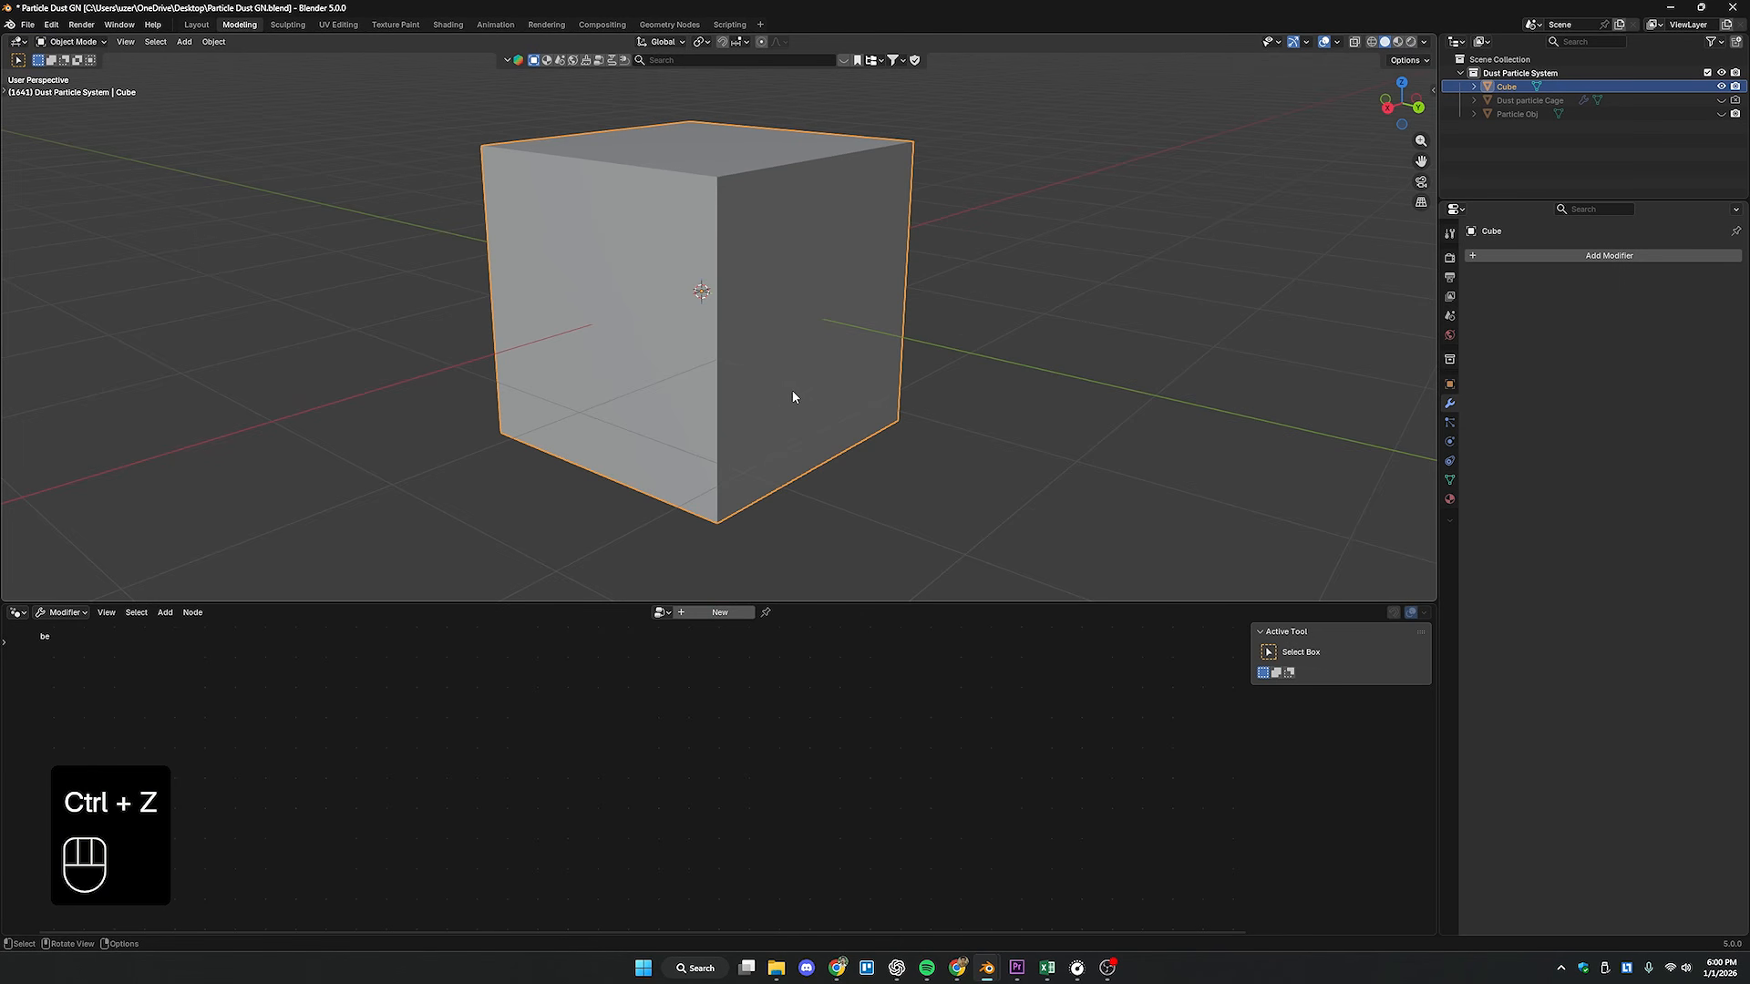
middle_click_drag(738, 396, 707, 517)
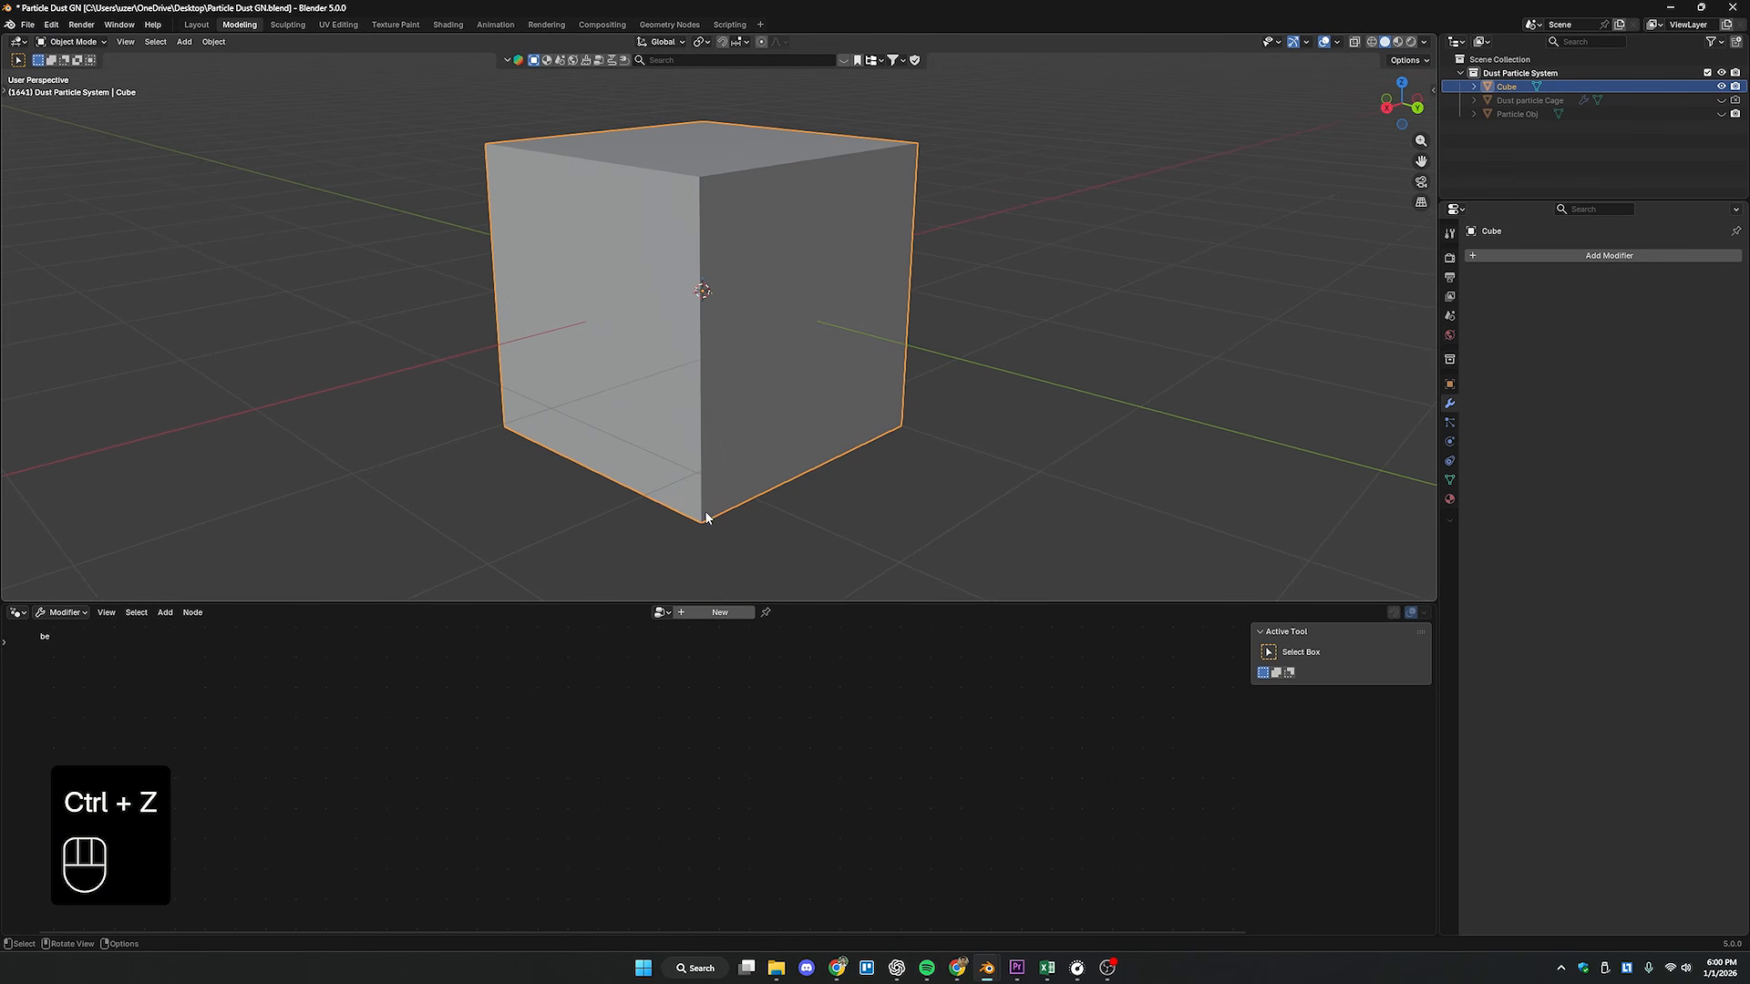
- Create a new Geometry Nodes tree on the cube
left_click(711, 613)
scroll(652, 693, "up", 3)
scroll(652, 692, "up", 1)
middle_click_drag(653, 692, 622, 740)
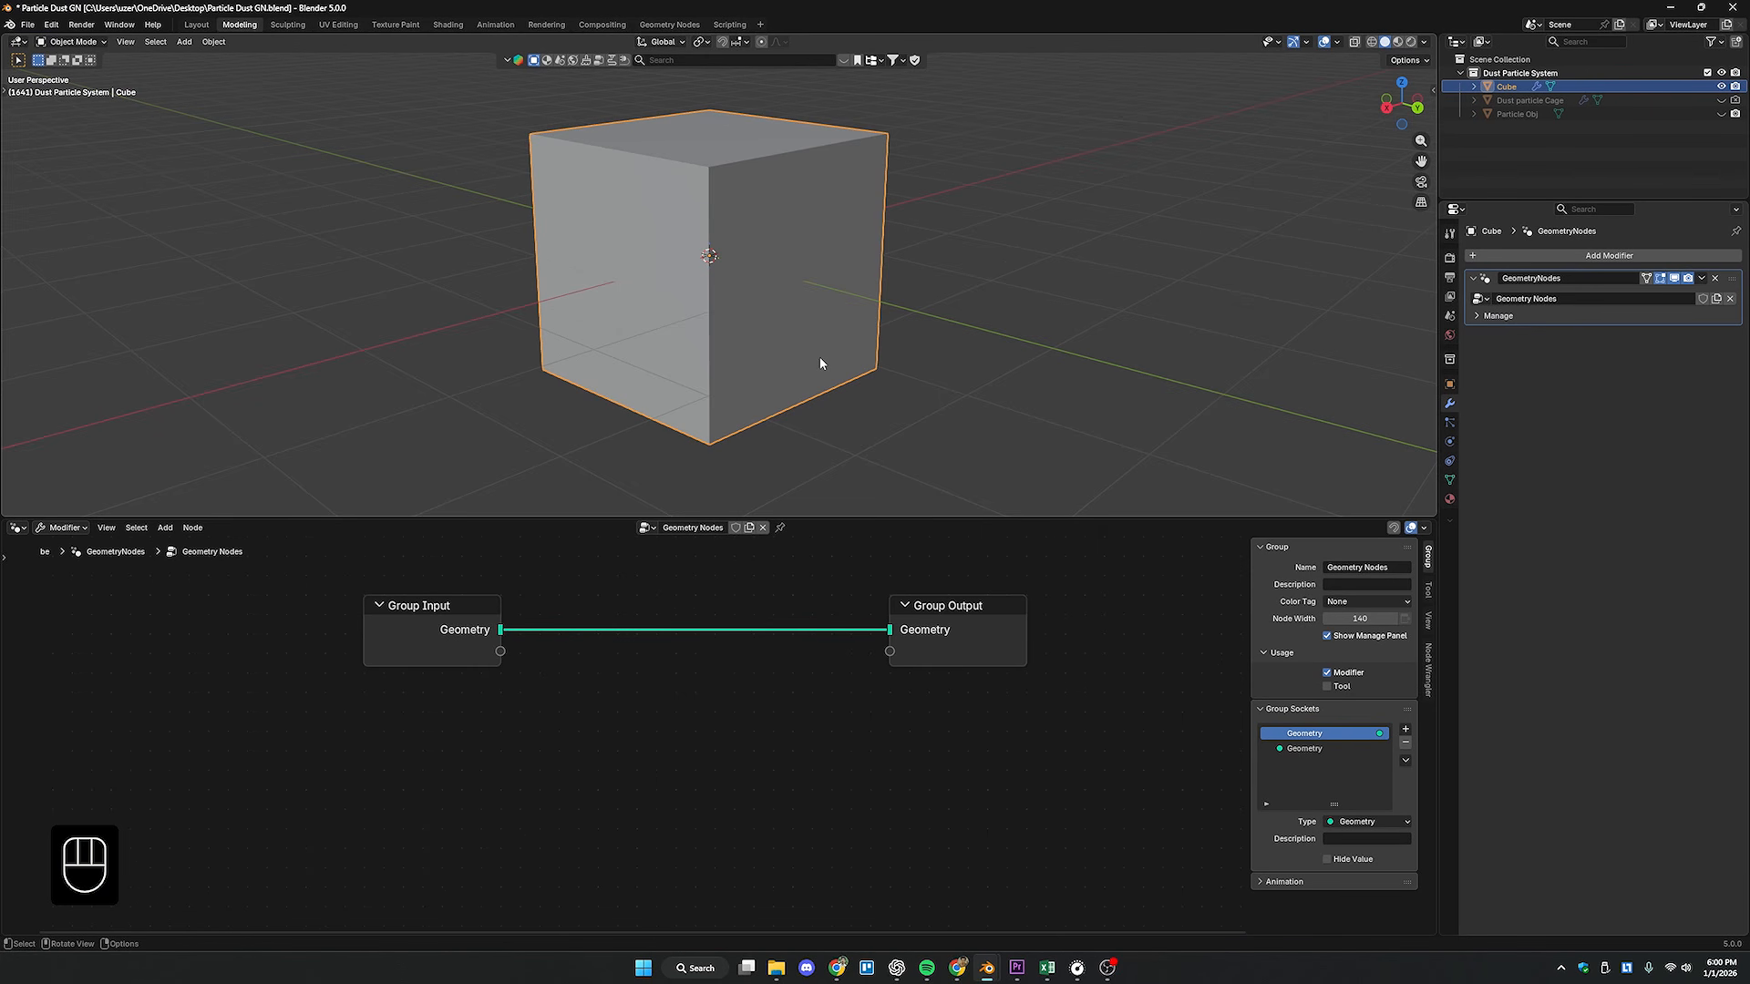
- Add a Mesh to Volume node on the link between Group Input and Group Output
key("shift+s")
left_click(592, 644)
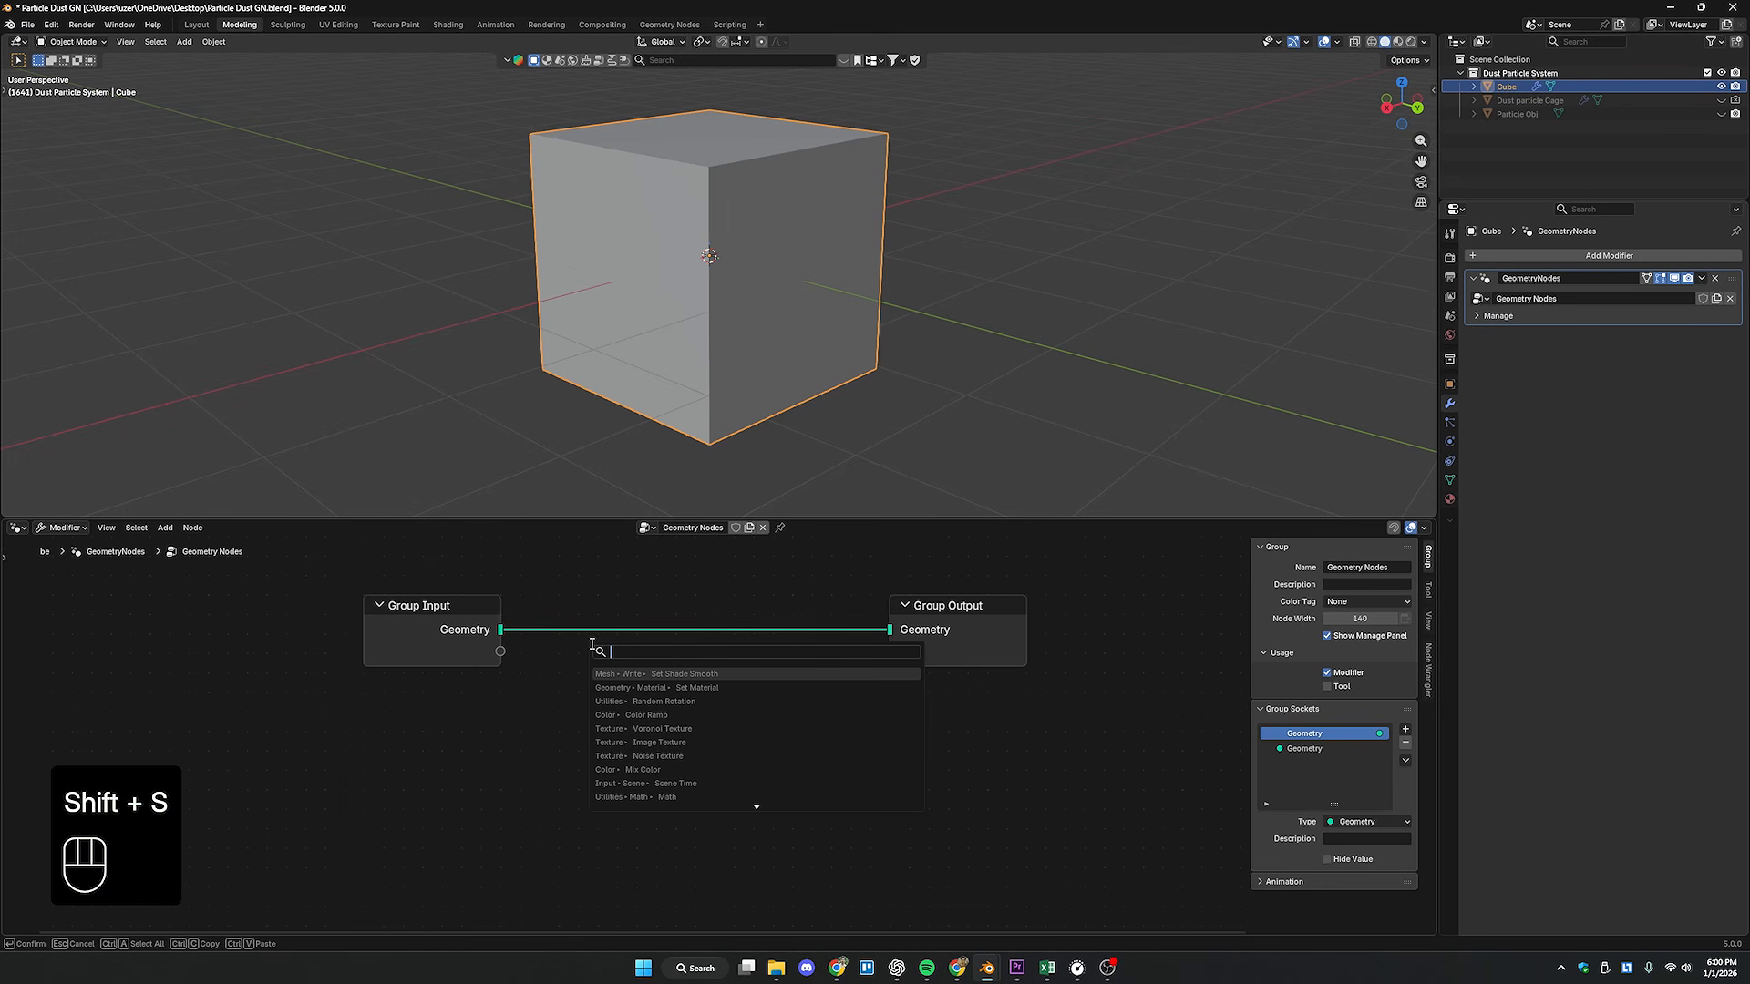
type("mesh to vo")
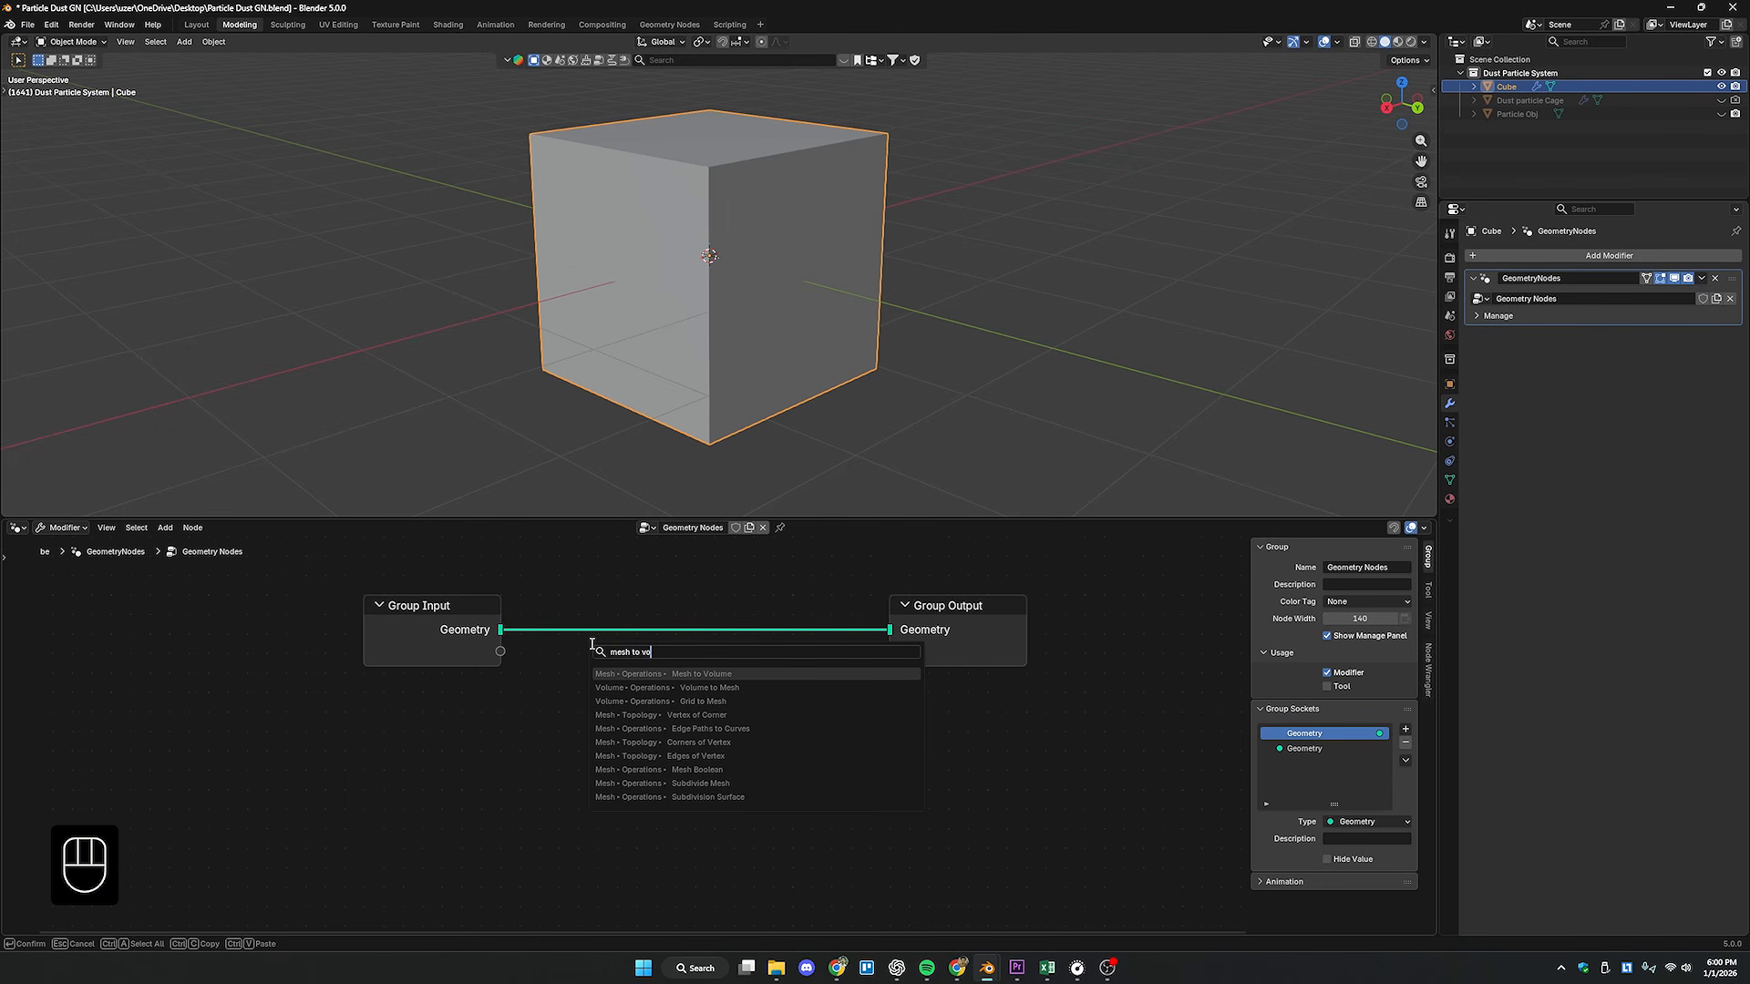
type("lume")
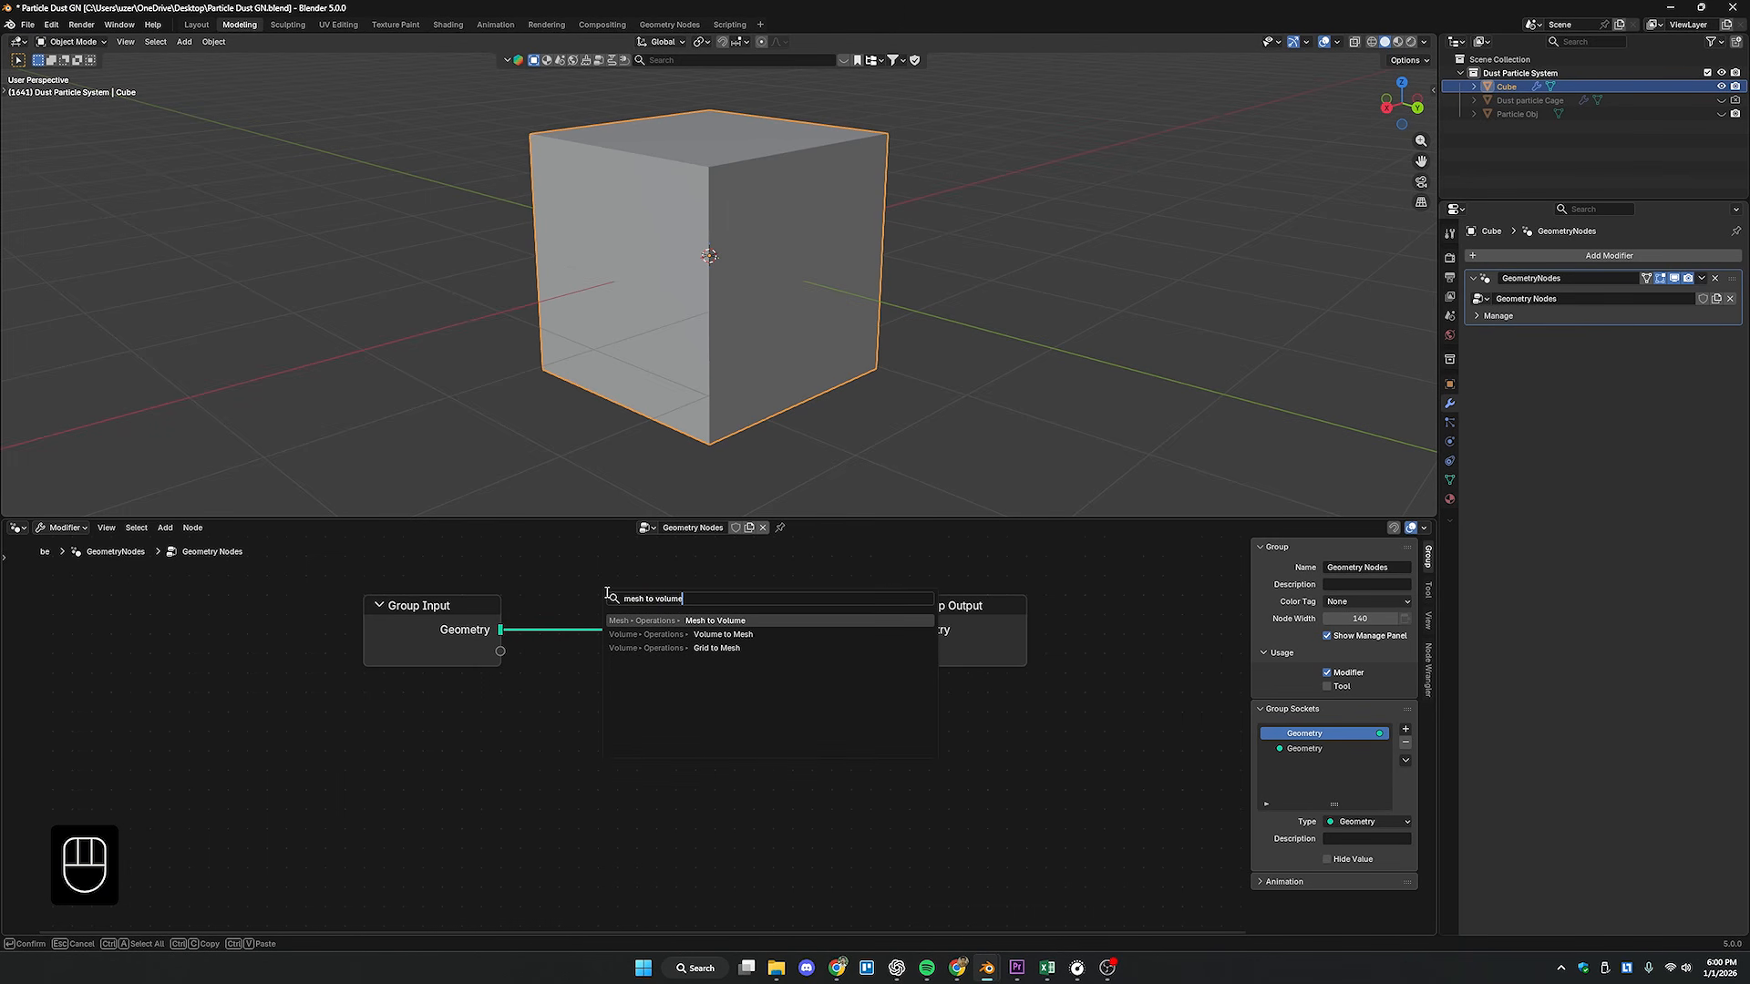
key("Return")
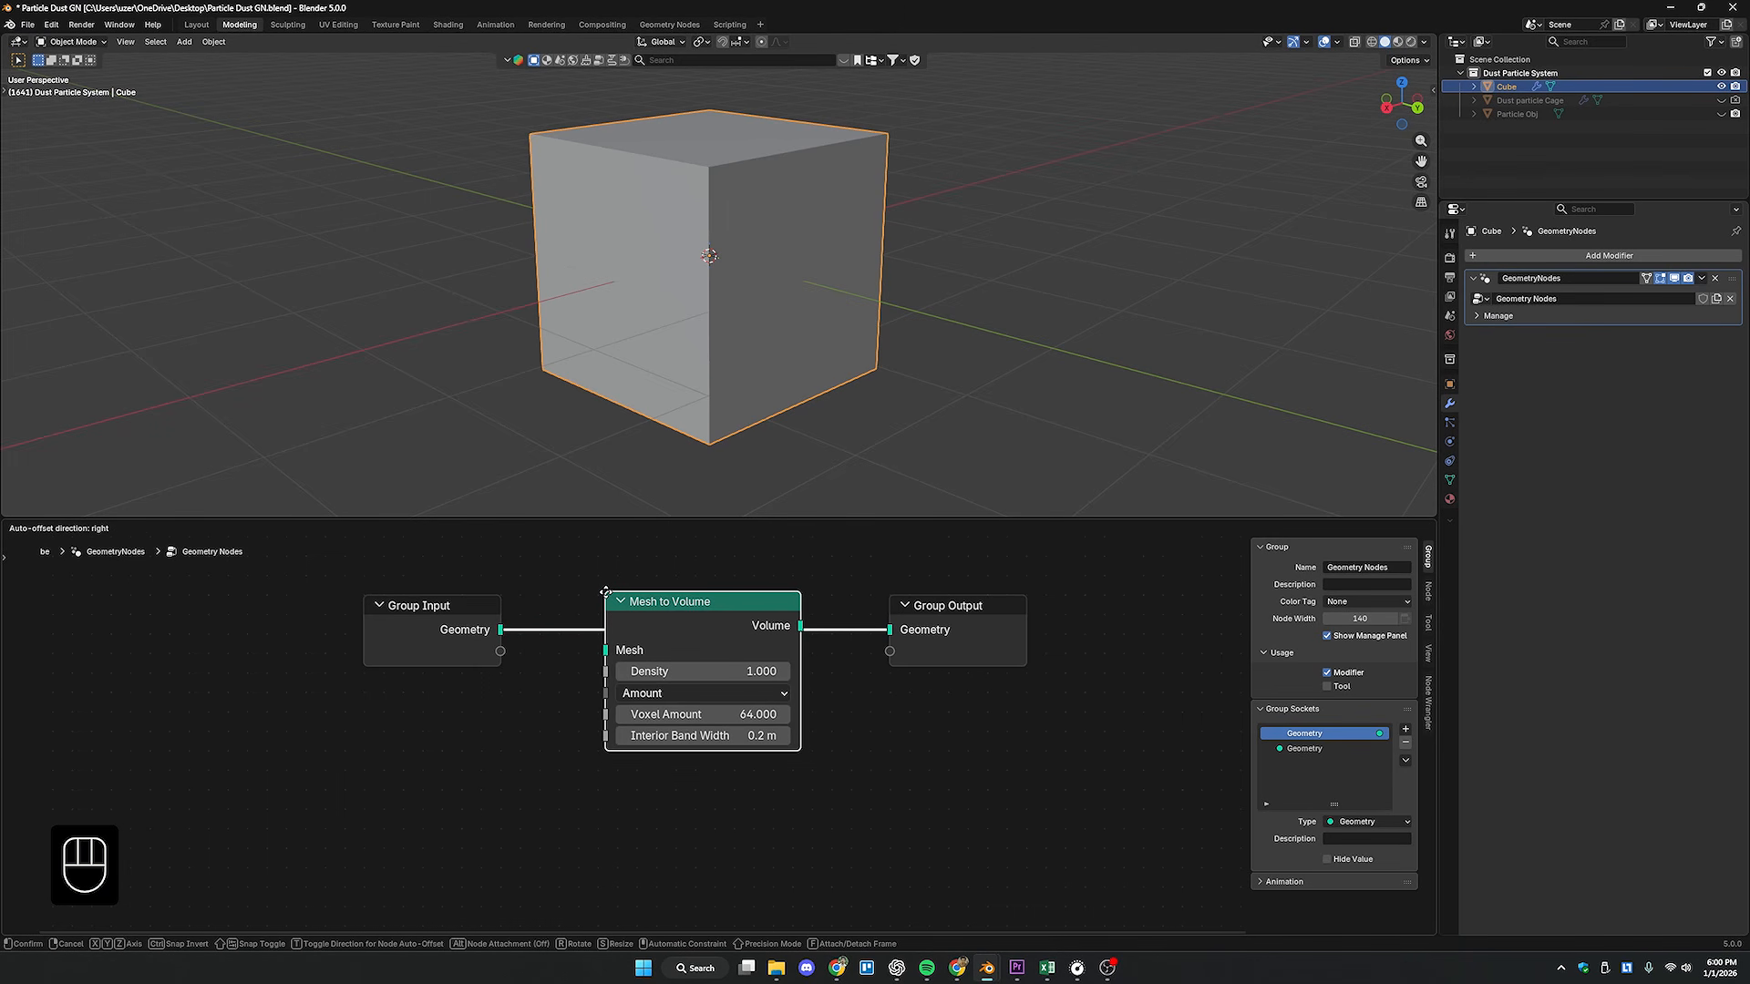
left_click(542, 567)
middle_click_drag(548, 742, 470, 774)
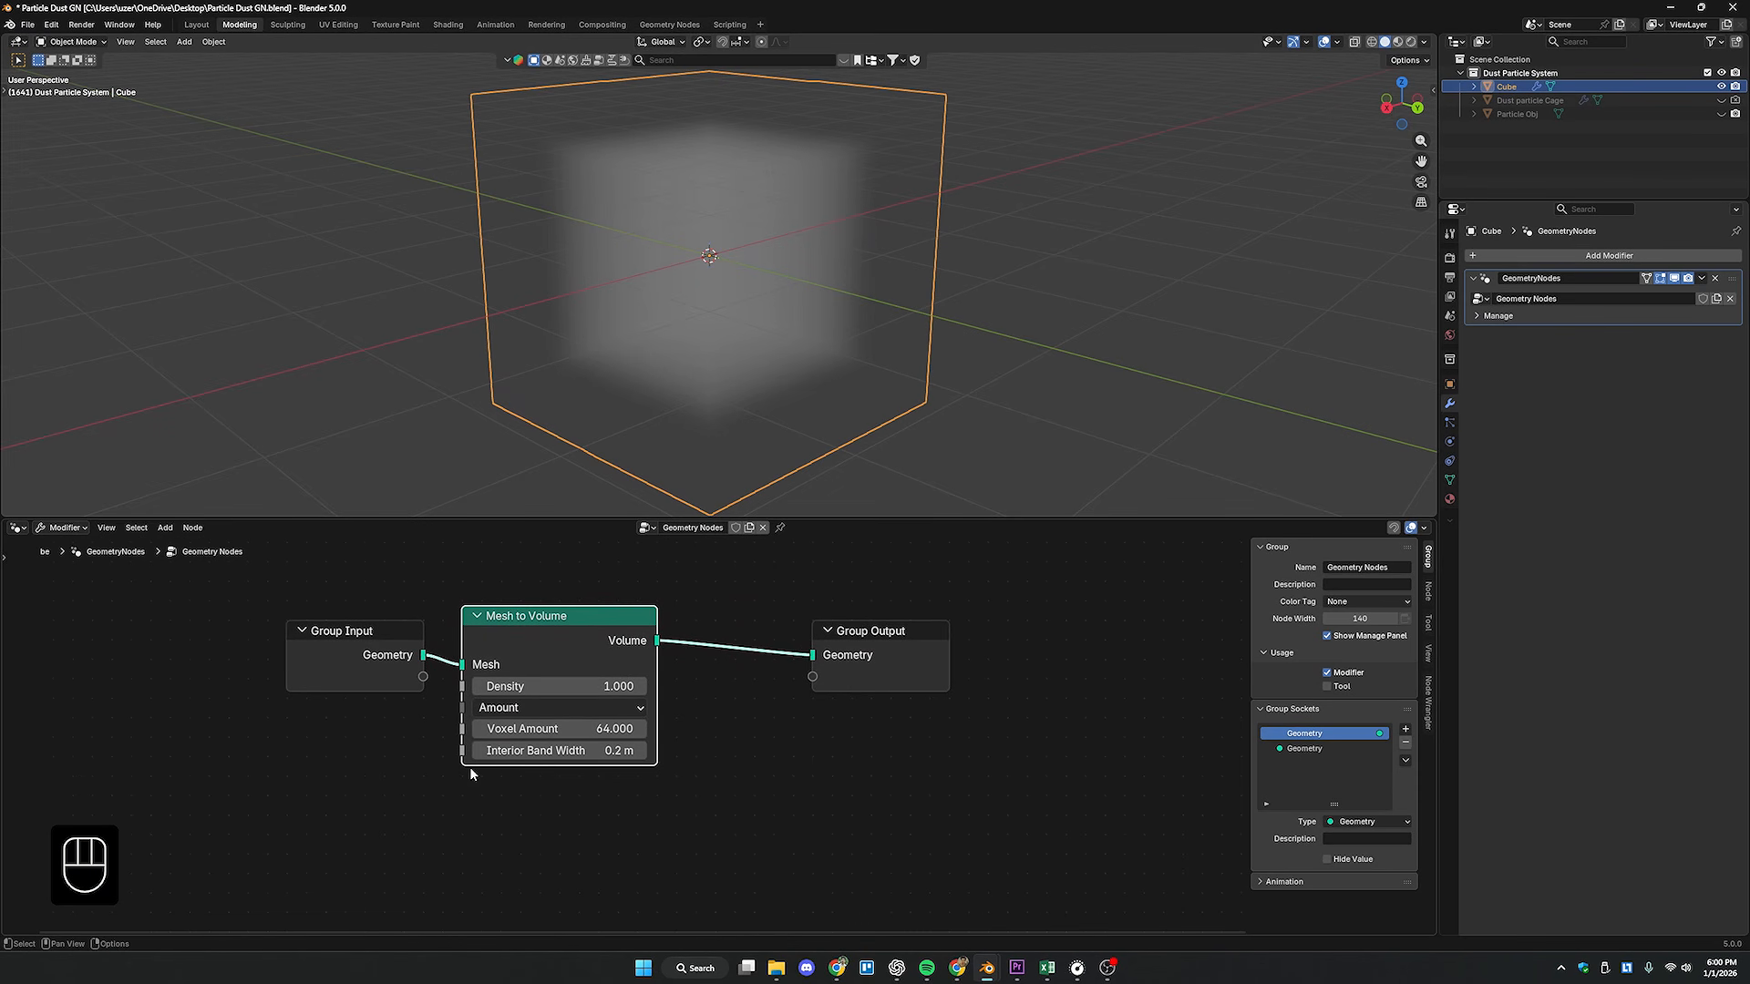
key("ctrl+z")
- Move the Group Output node farther away from Mesh to Volume and hide the node editor's sidebar
left_click_drag(910, 633, 1156, 621)
key("n")
scroll(1126, 785, "down", 2)
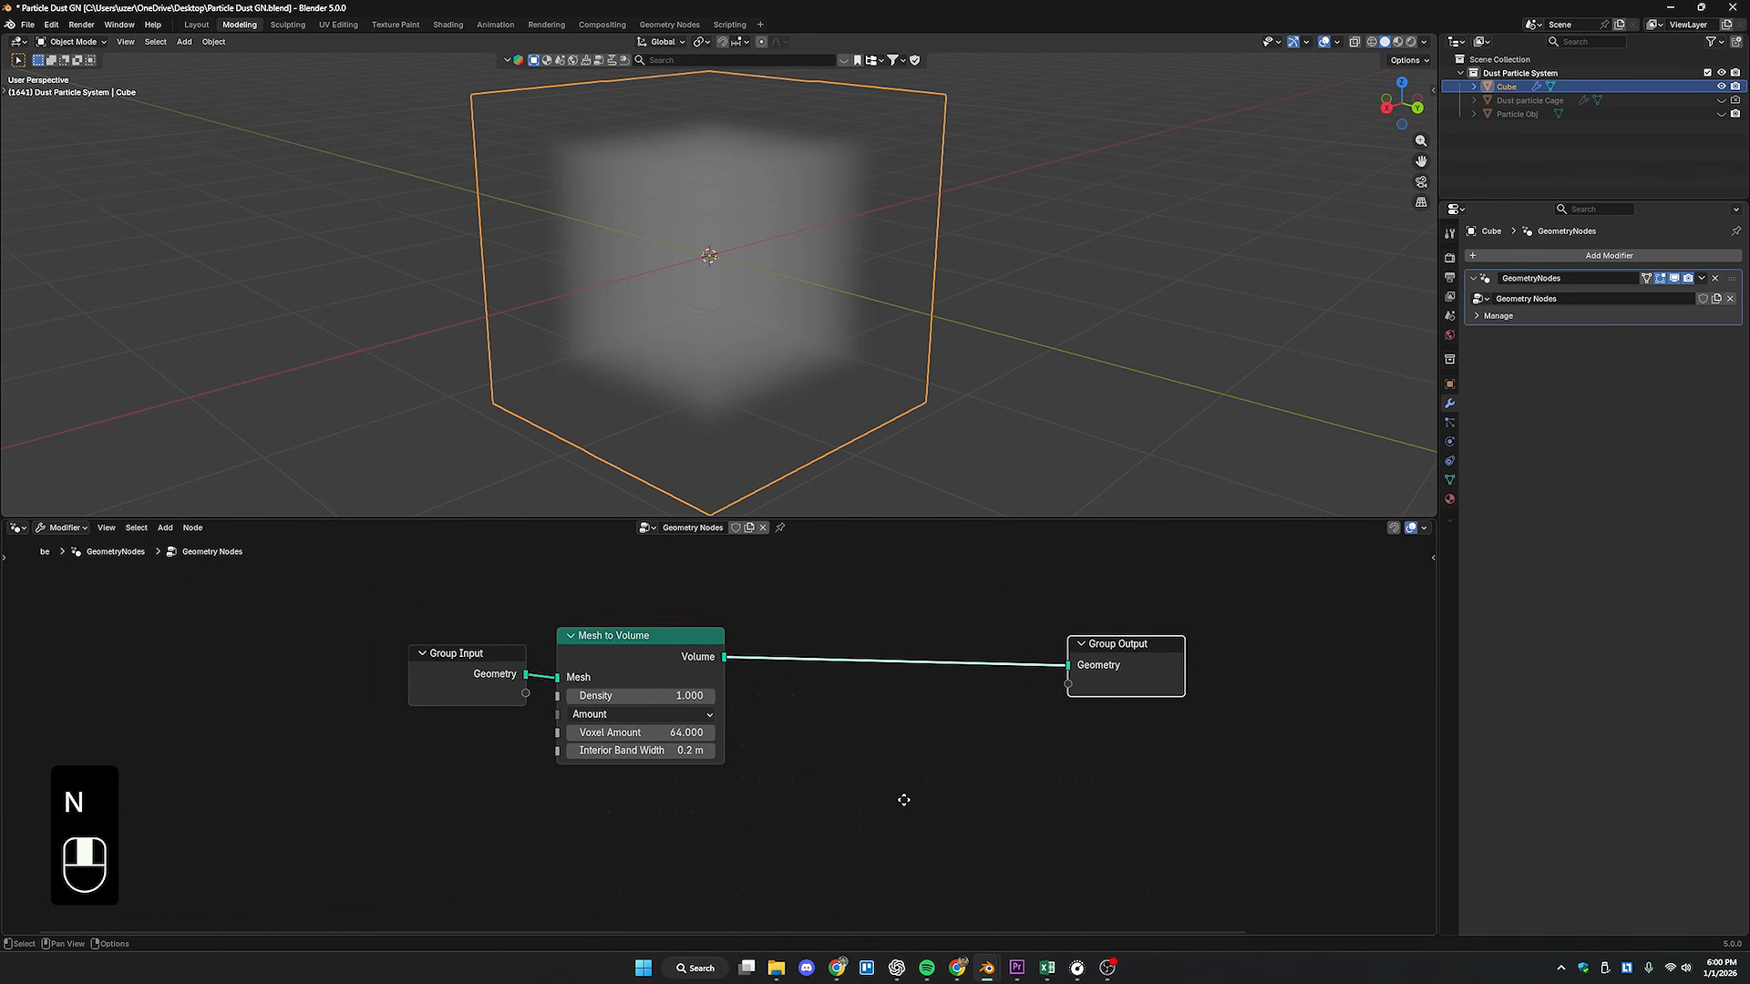
scroll(898, 795, "up", 3)
middle_click_drag(798, 774, 740, 777)
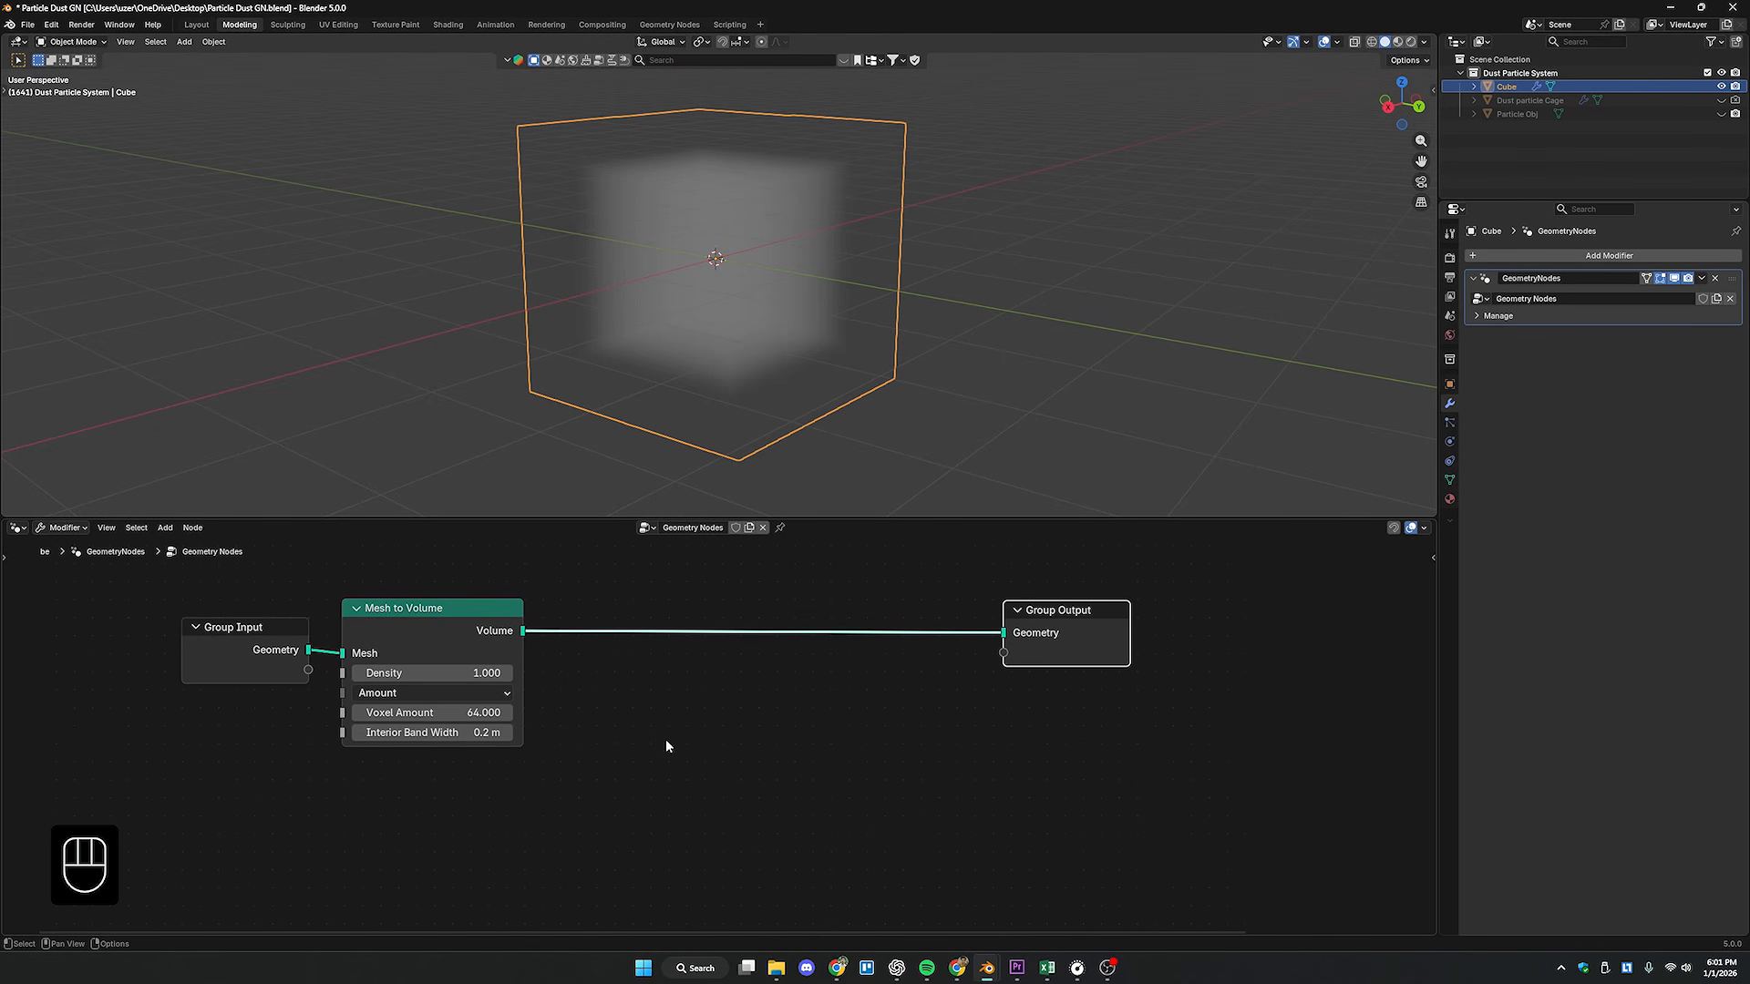
- Insert a Distribute Points in Volume node on the link between Mesh to Volume and Group Output
key("shift+a")
key("shift+a")
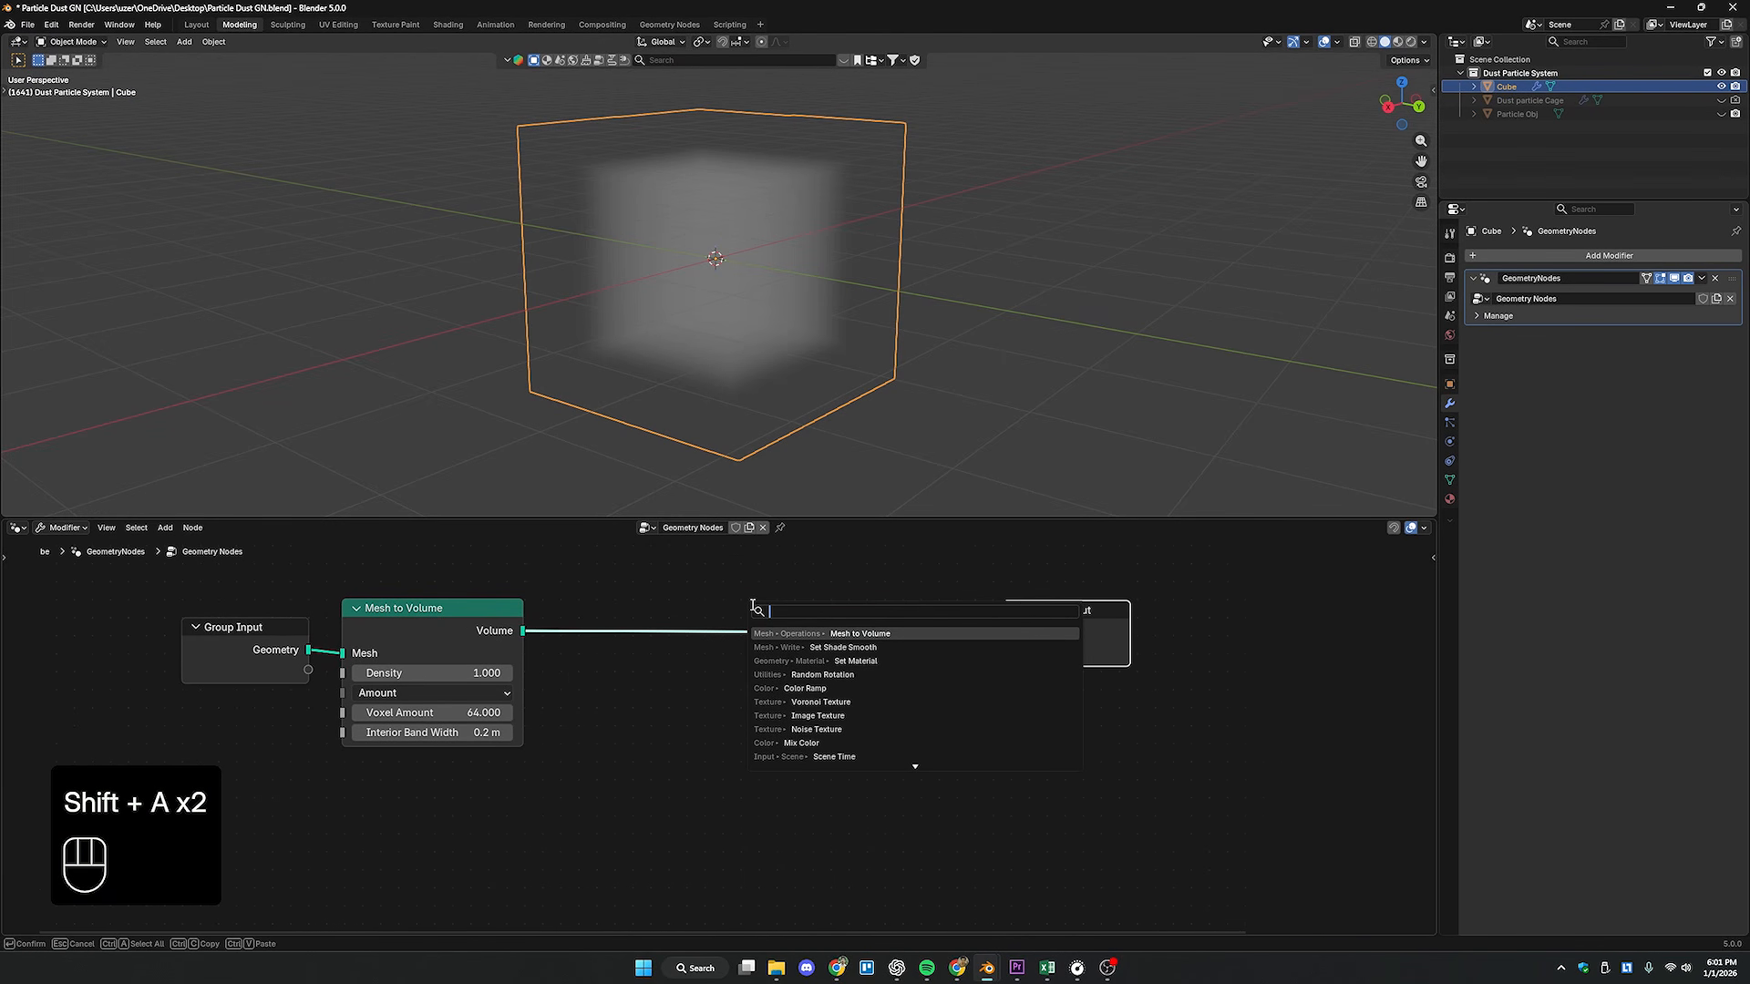
type("distr")
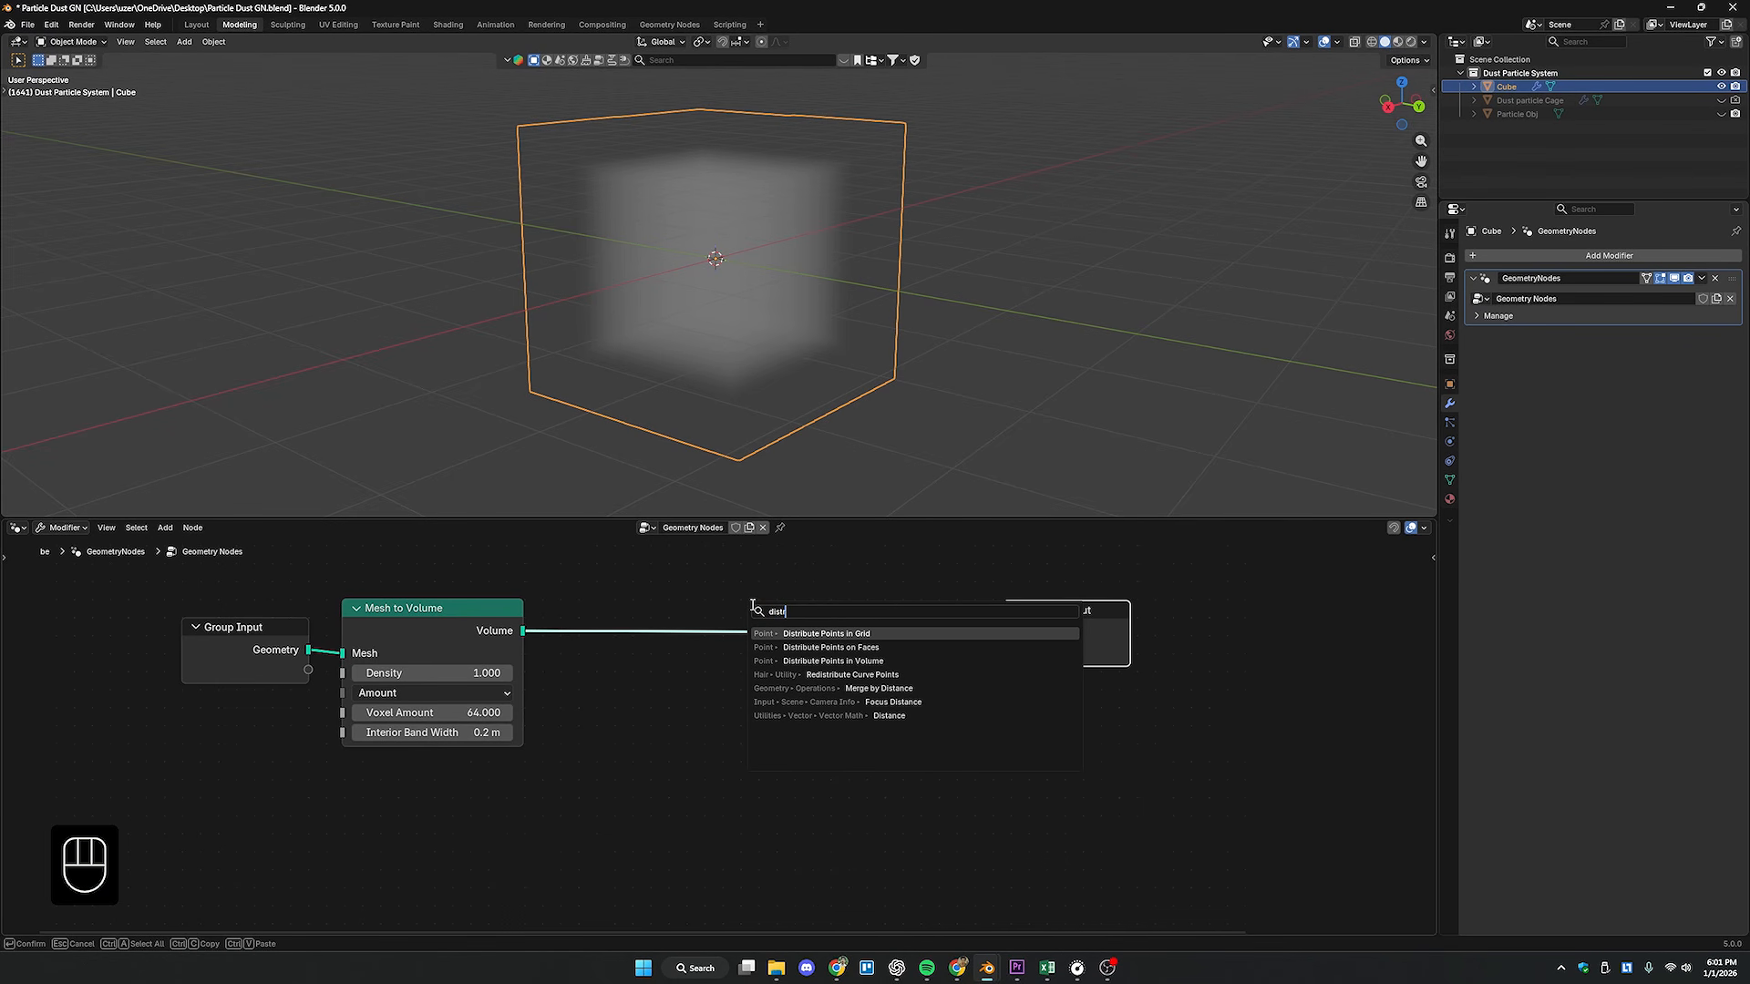
key("Down")
key("Down")
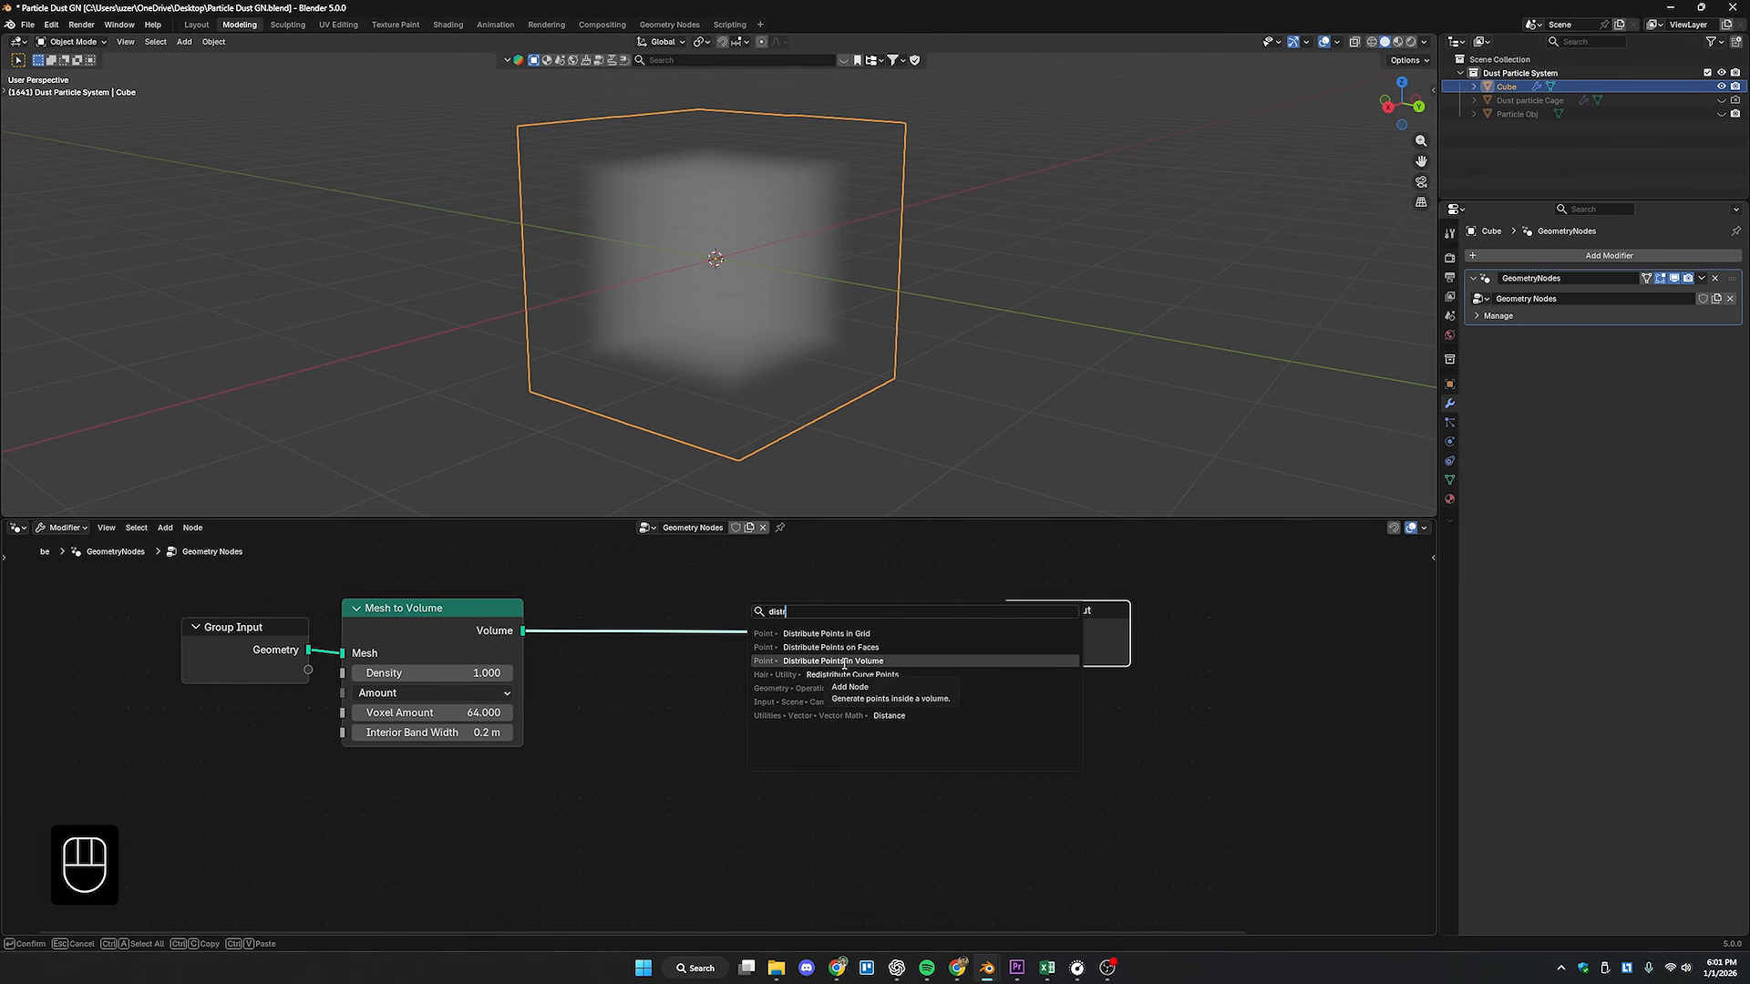
key("Return")
left_click(558, 601)
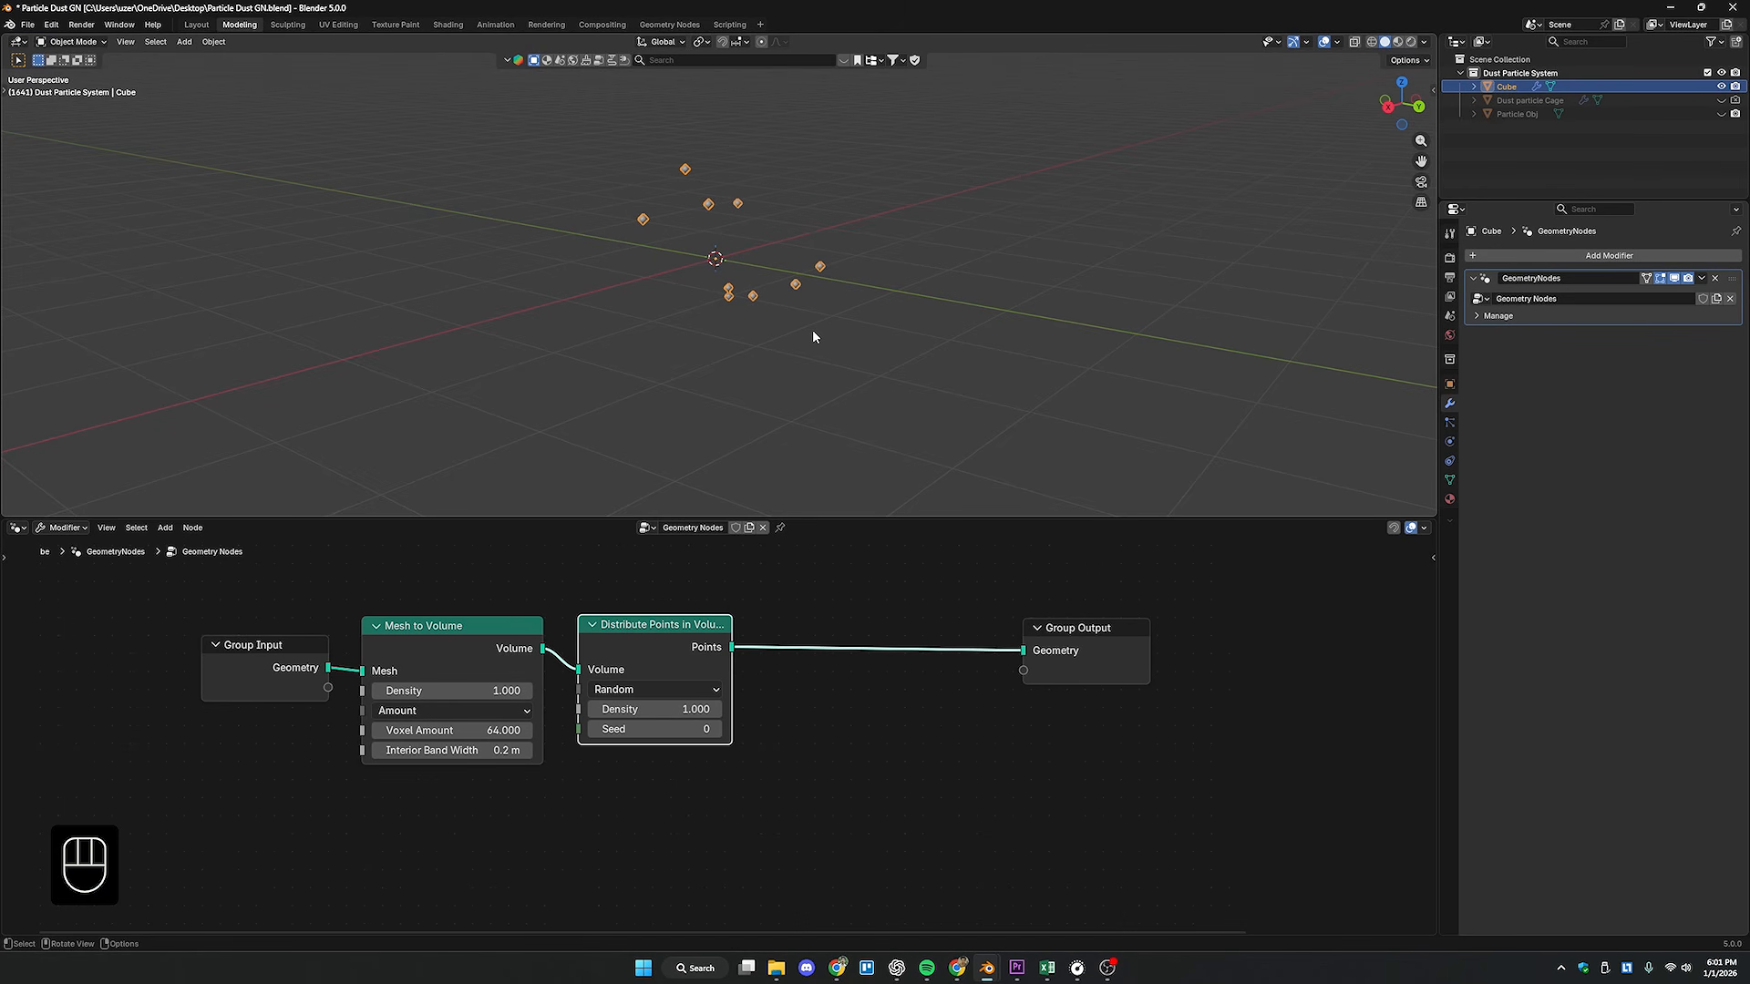
- Set the Density of the Distribute Points in Volume node to 100
middle_click_drag(812, 336, 819, 378, "shift")
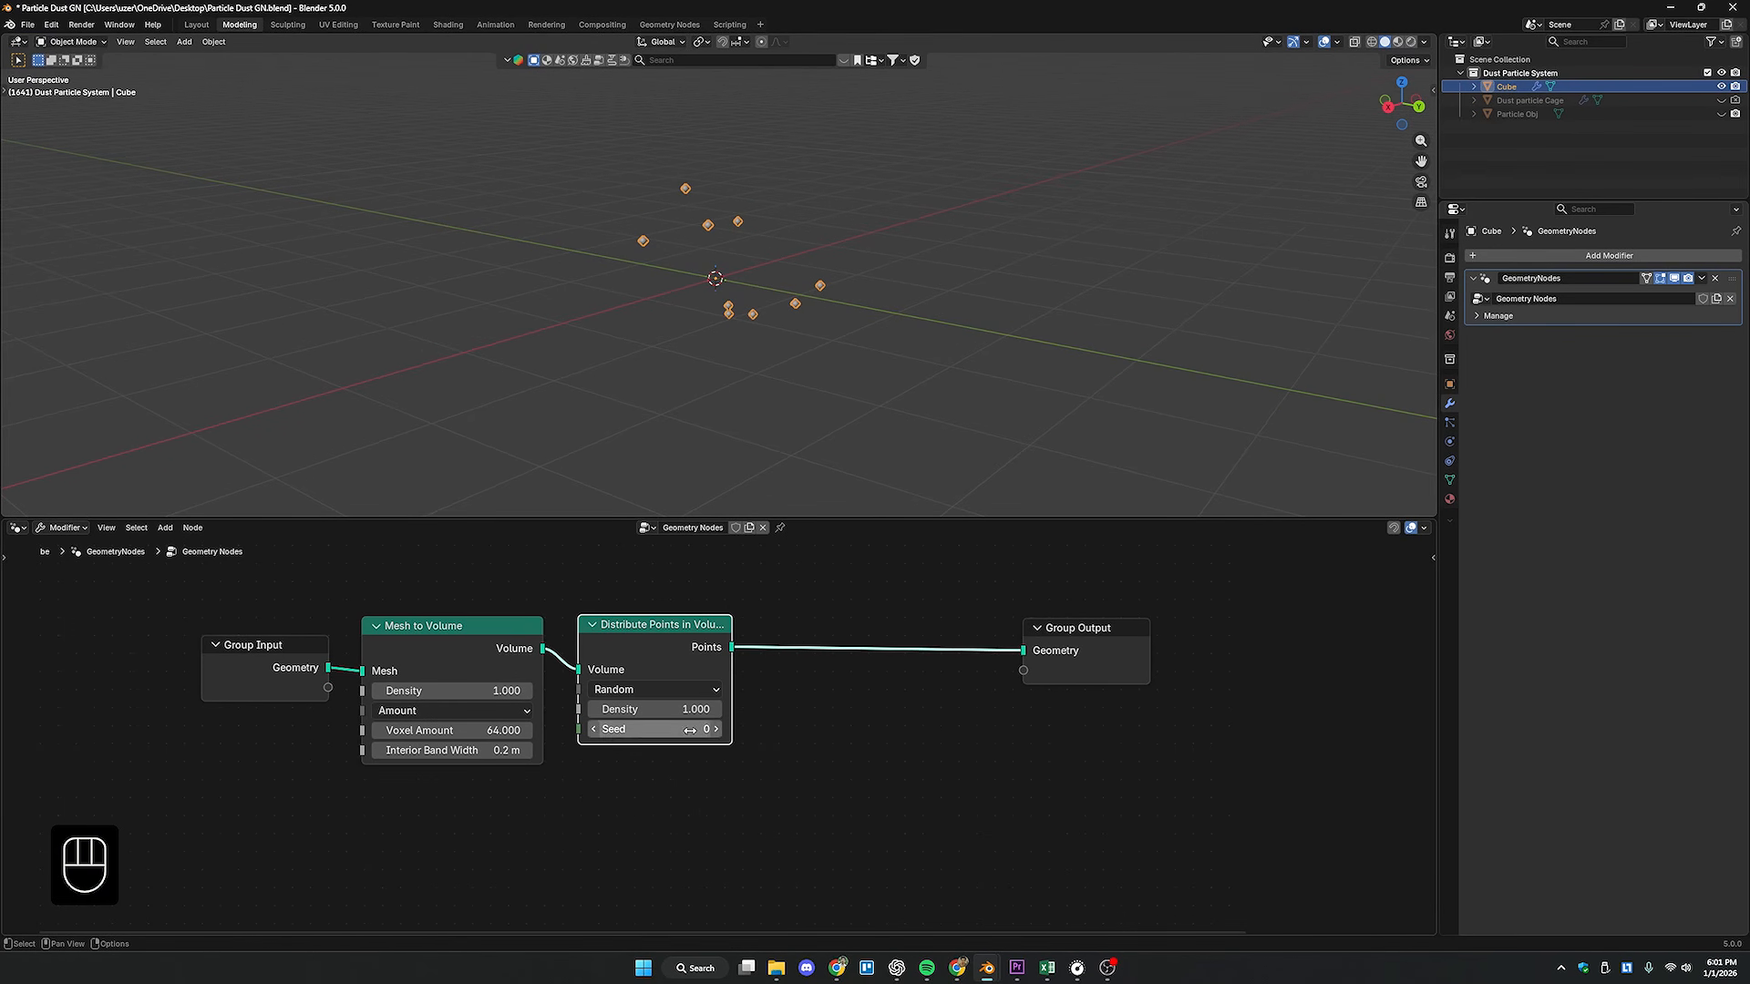
left_click_drag(662, 709, 720, 709)
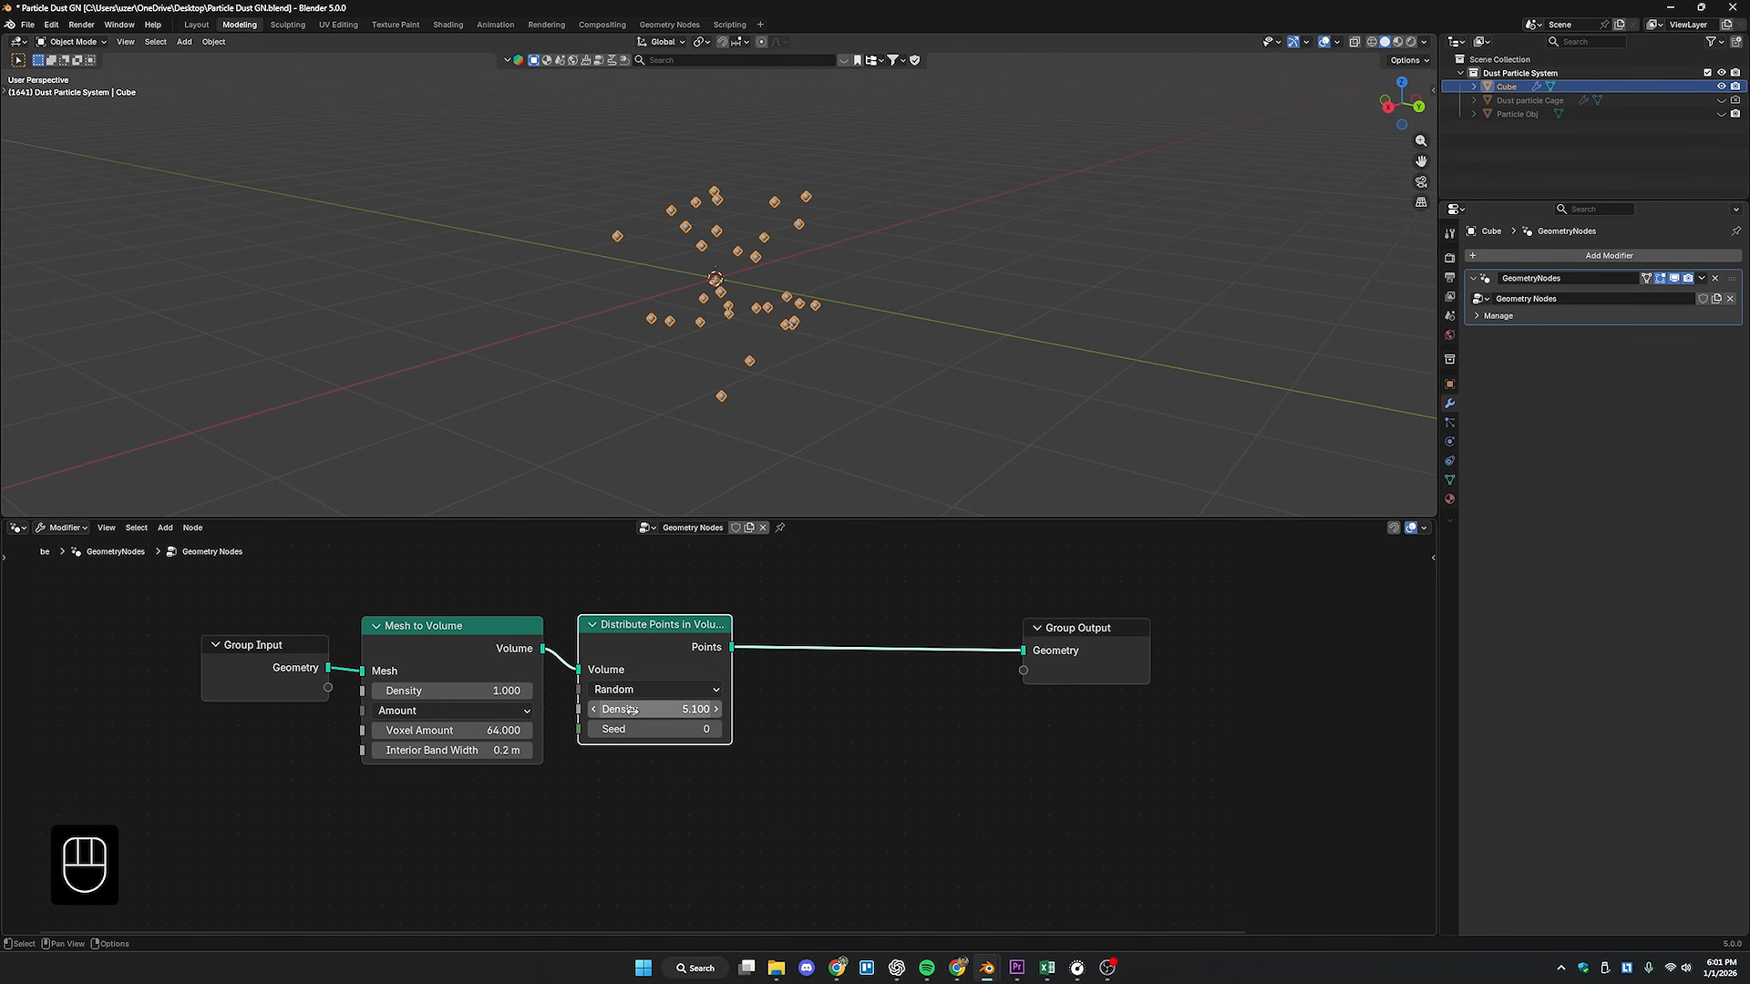
left_click(627, 712)
type("100")
key("Return")
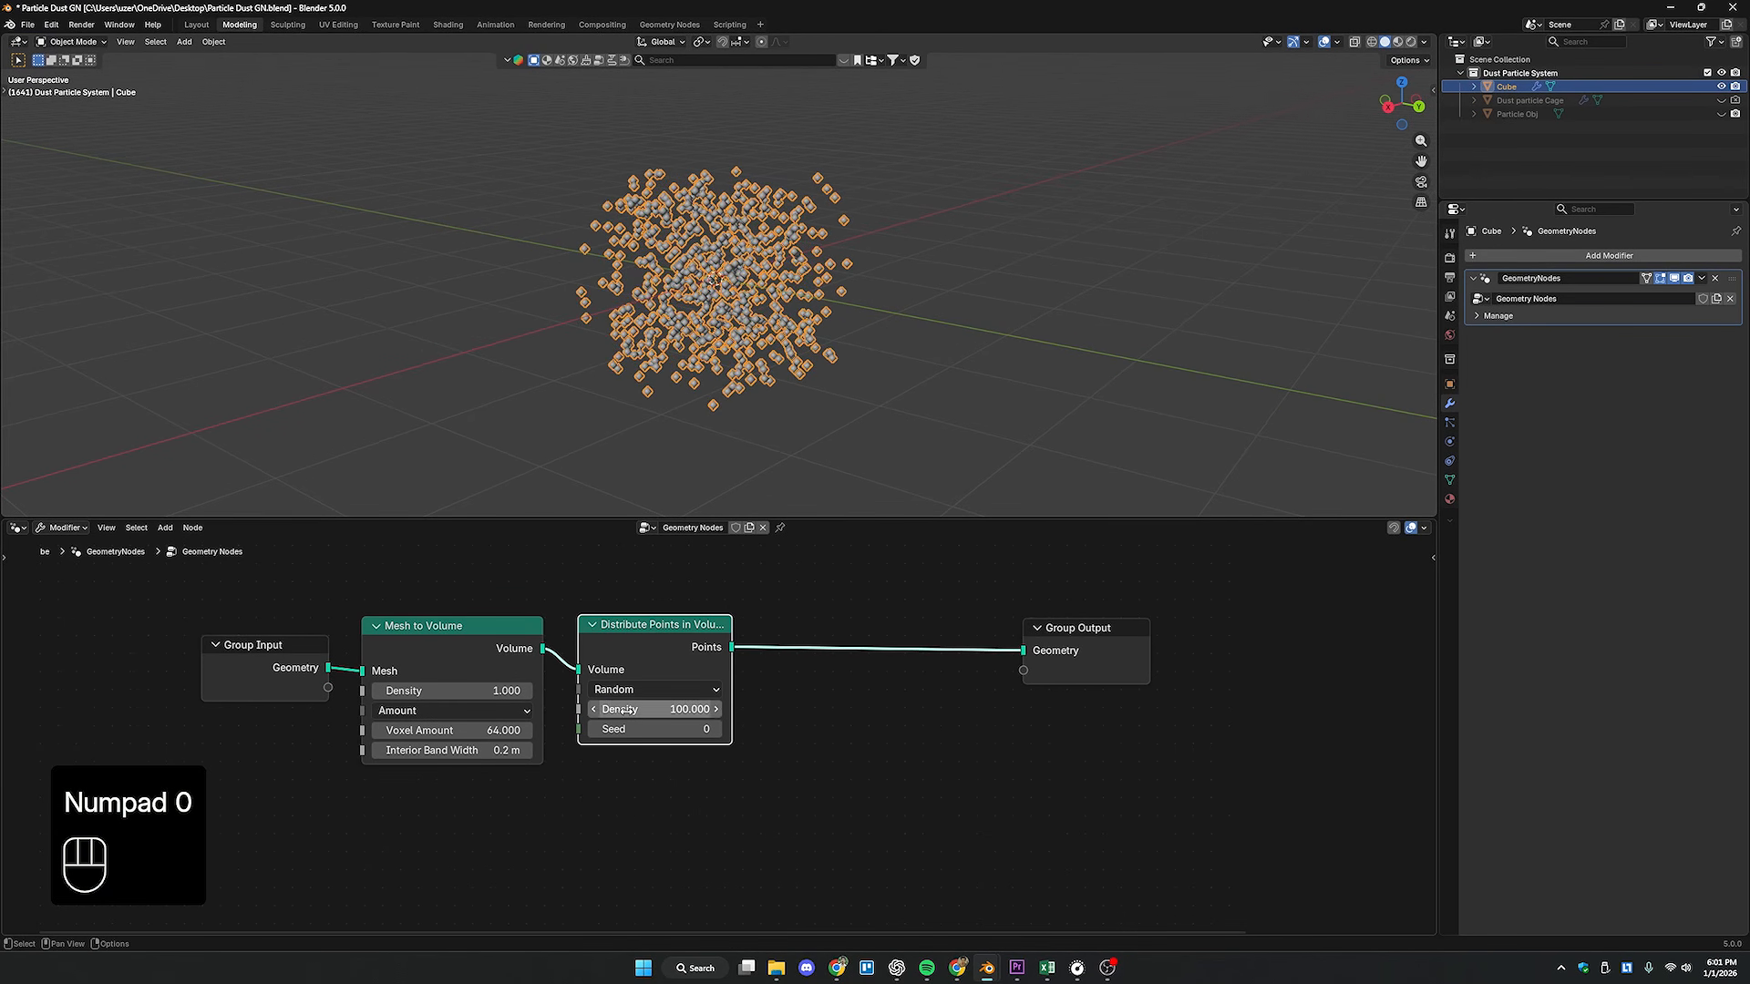
- Place the 3D cursor well clear of the point cloud and add an ico sphere there with its subdivisions reduced to 1
scroll(678, 726, "down", 1)
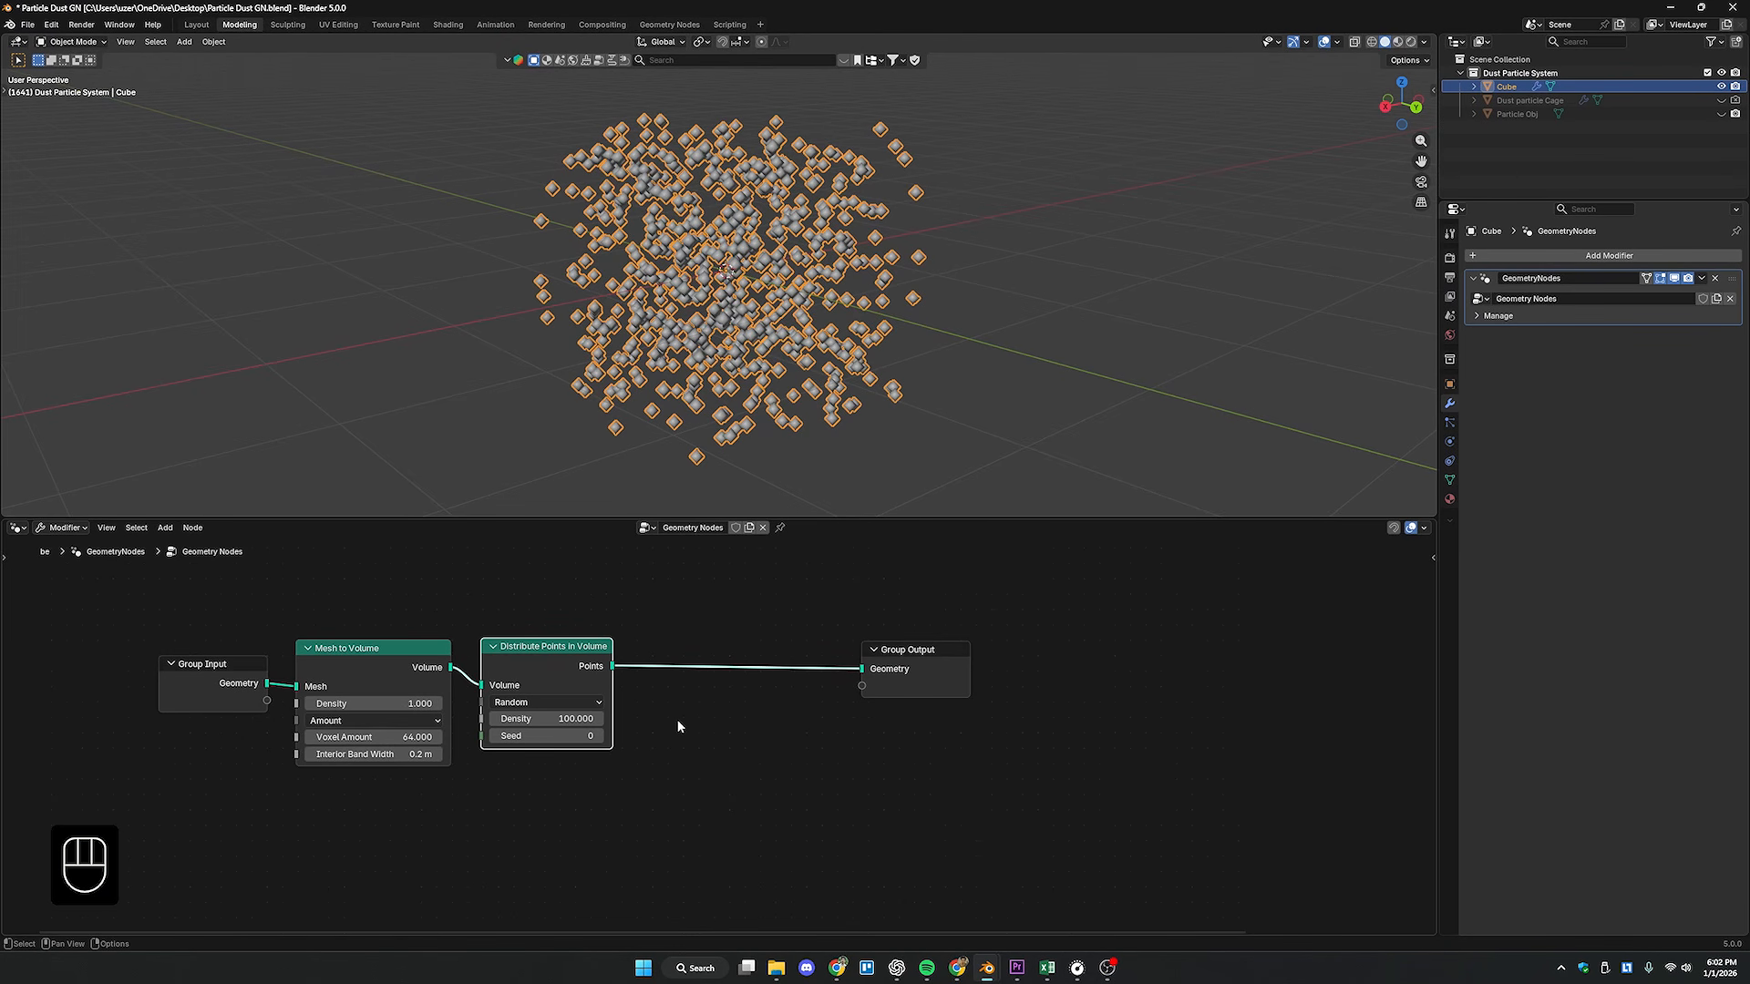
scroll(693, 739, "down", 1)
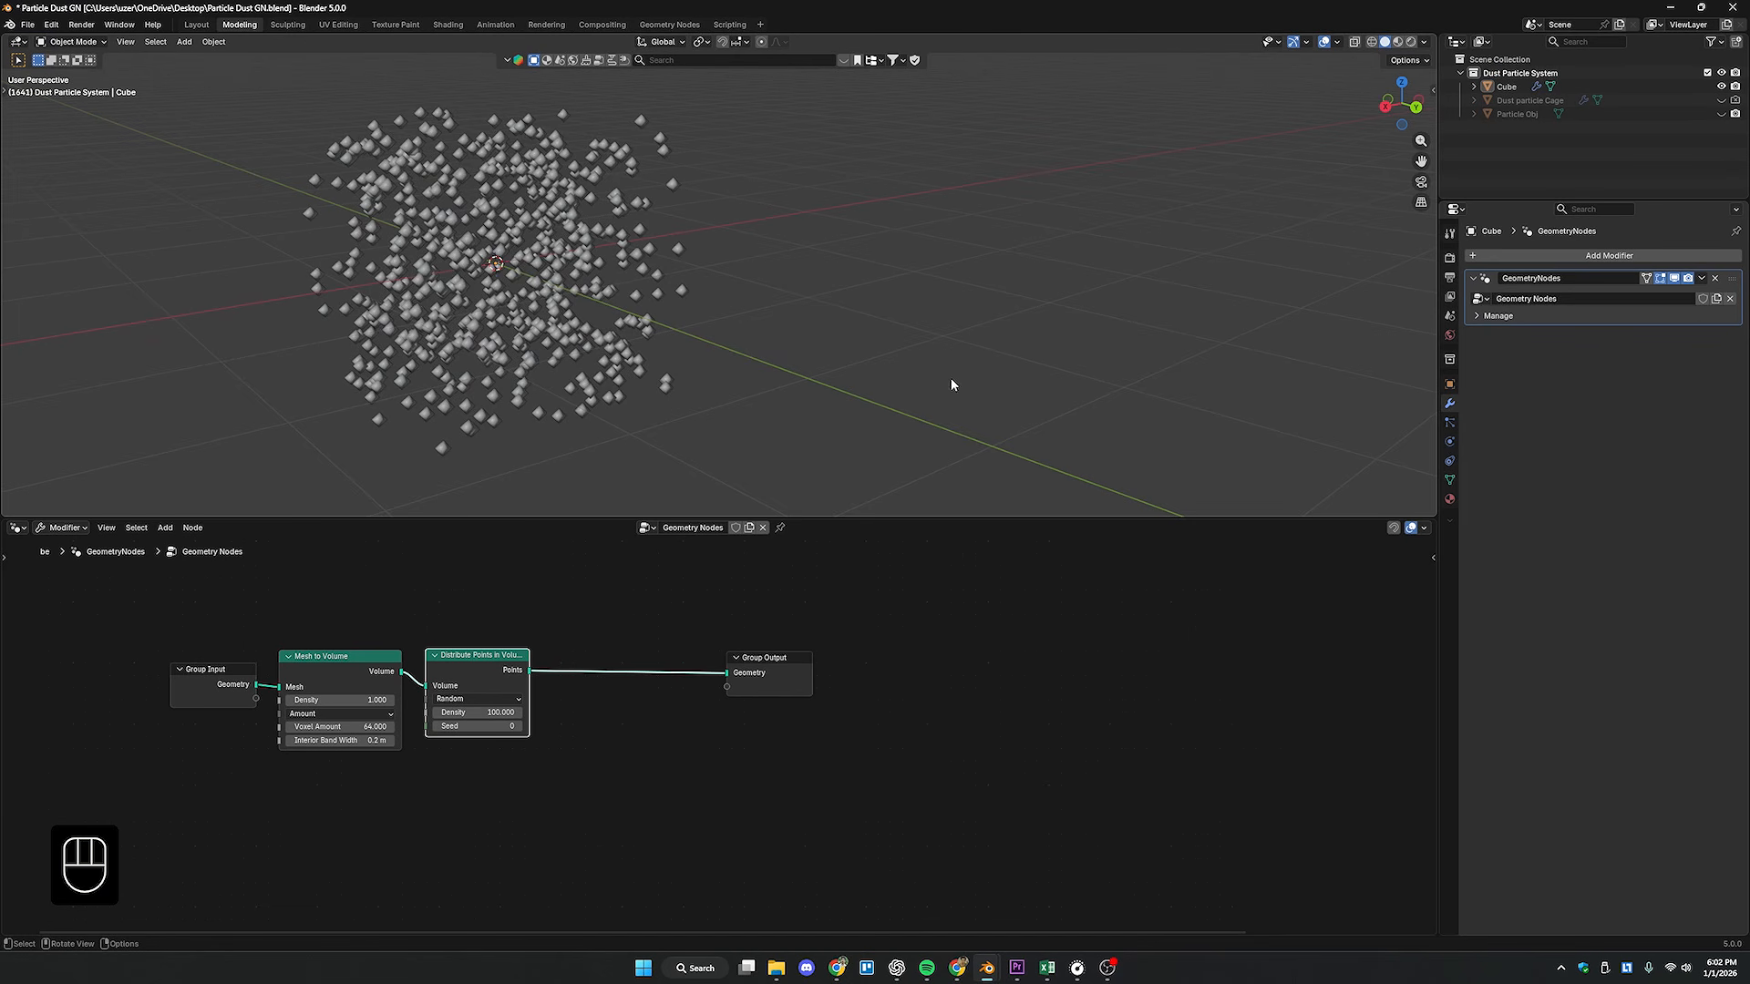
middle_click_drag(1328, 326, 1297, 328, "shift")
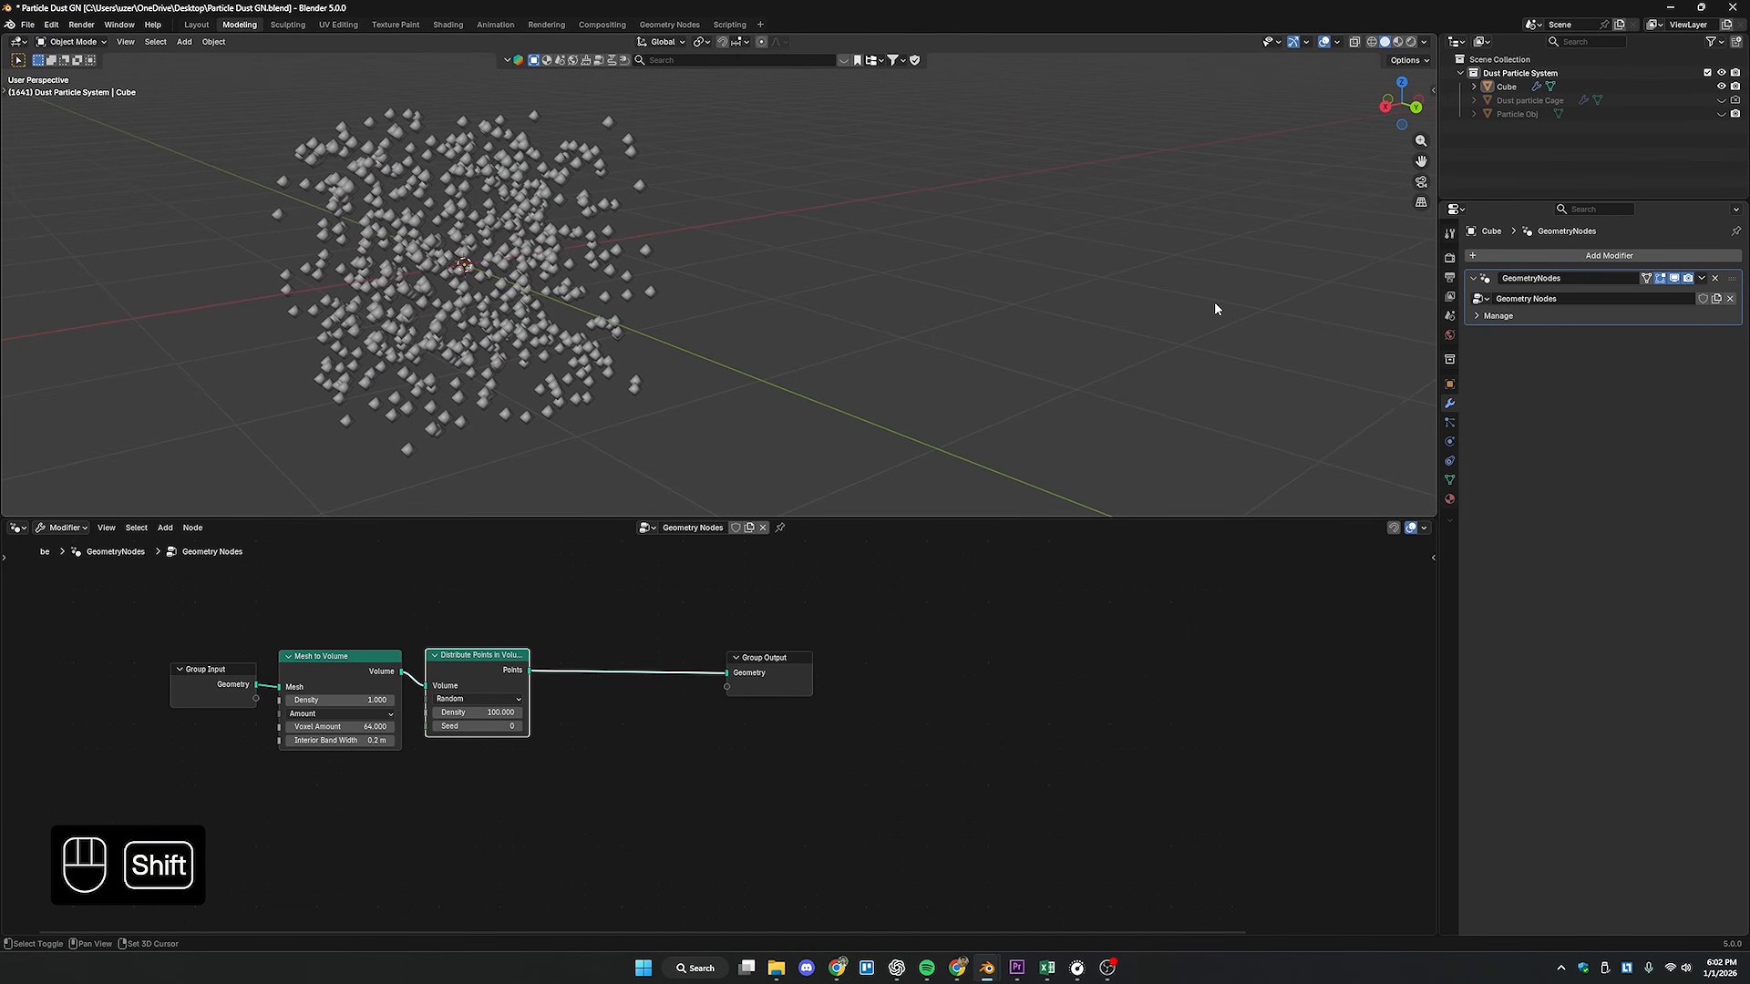
middle_click_drag(1197, 327, 1133, 336)
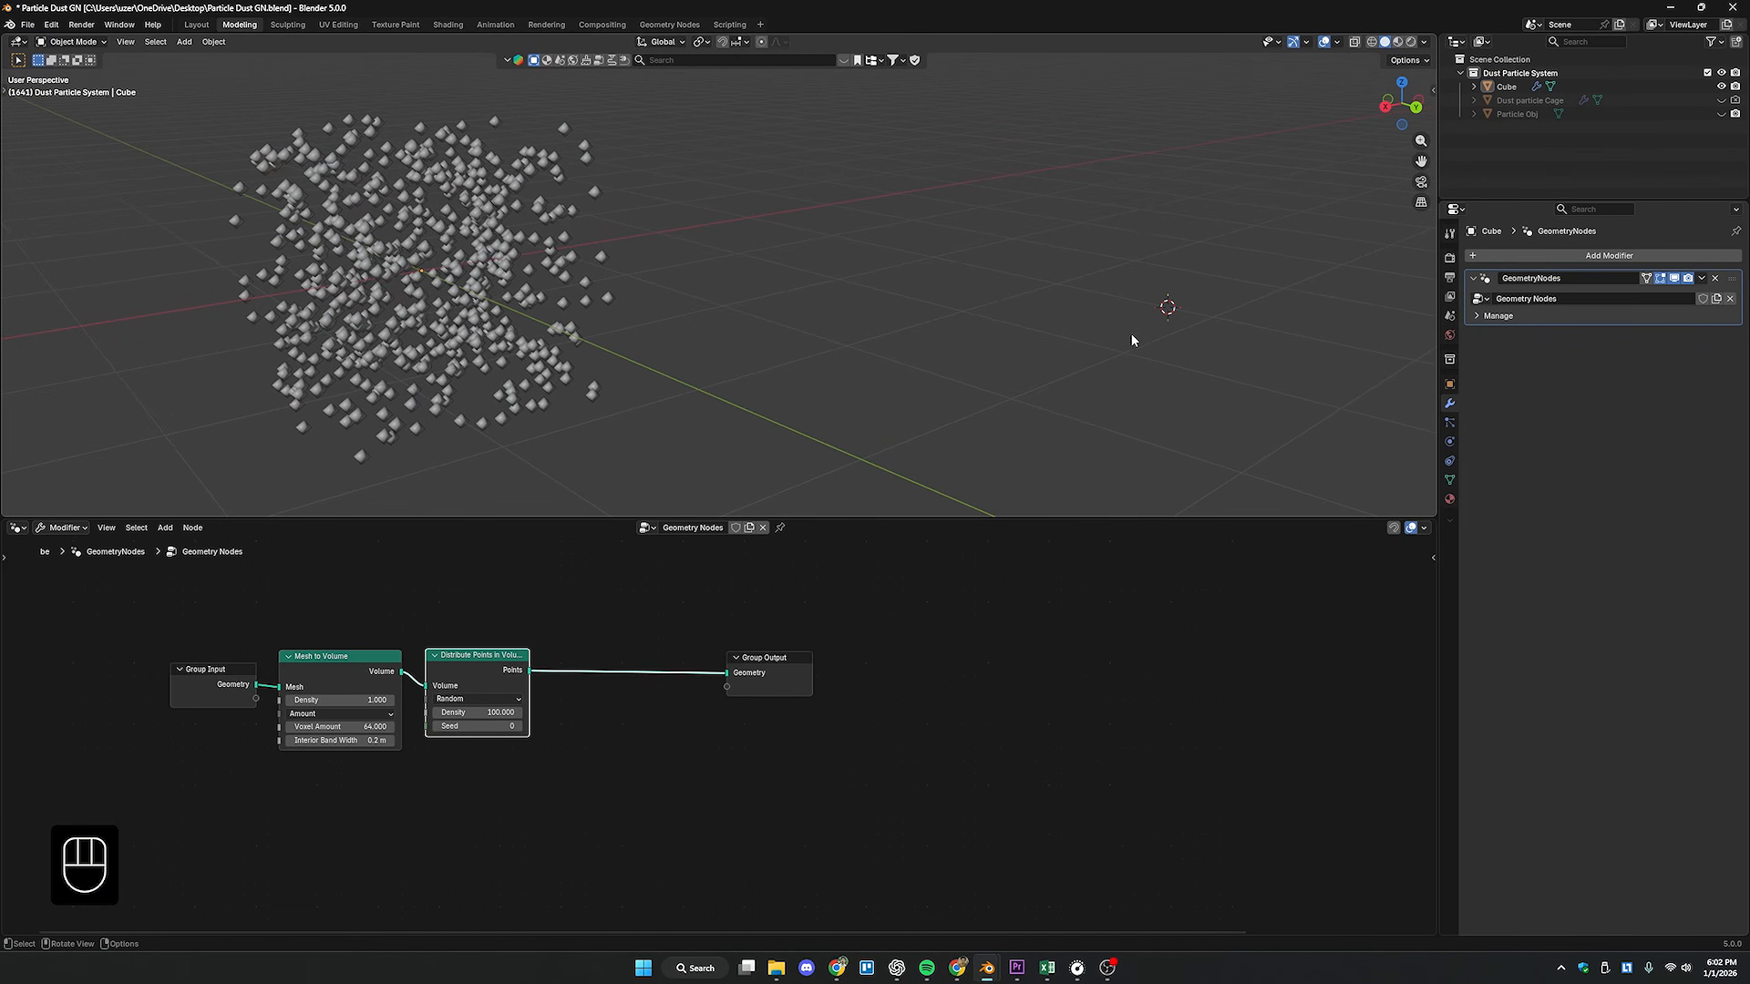
key("shift+a")
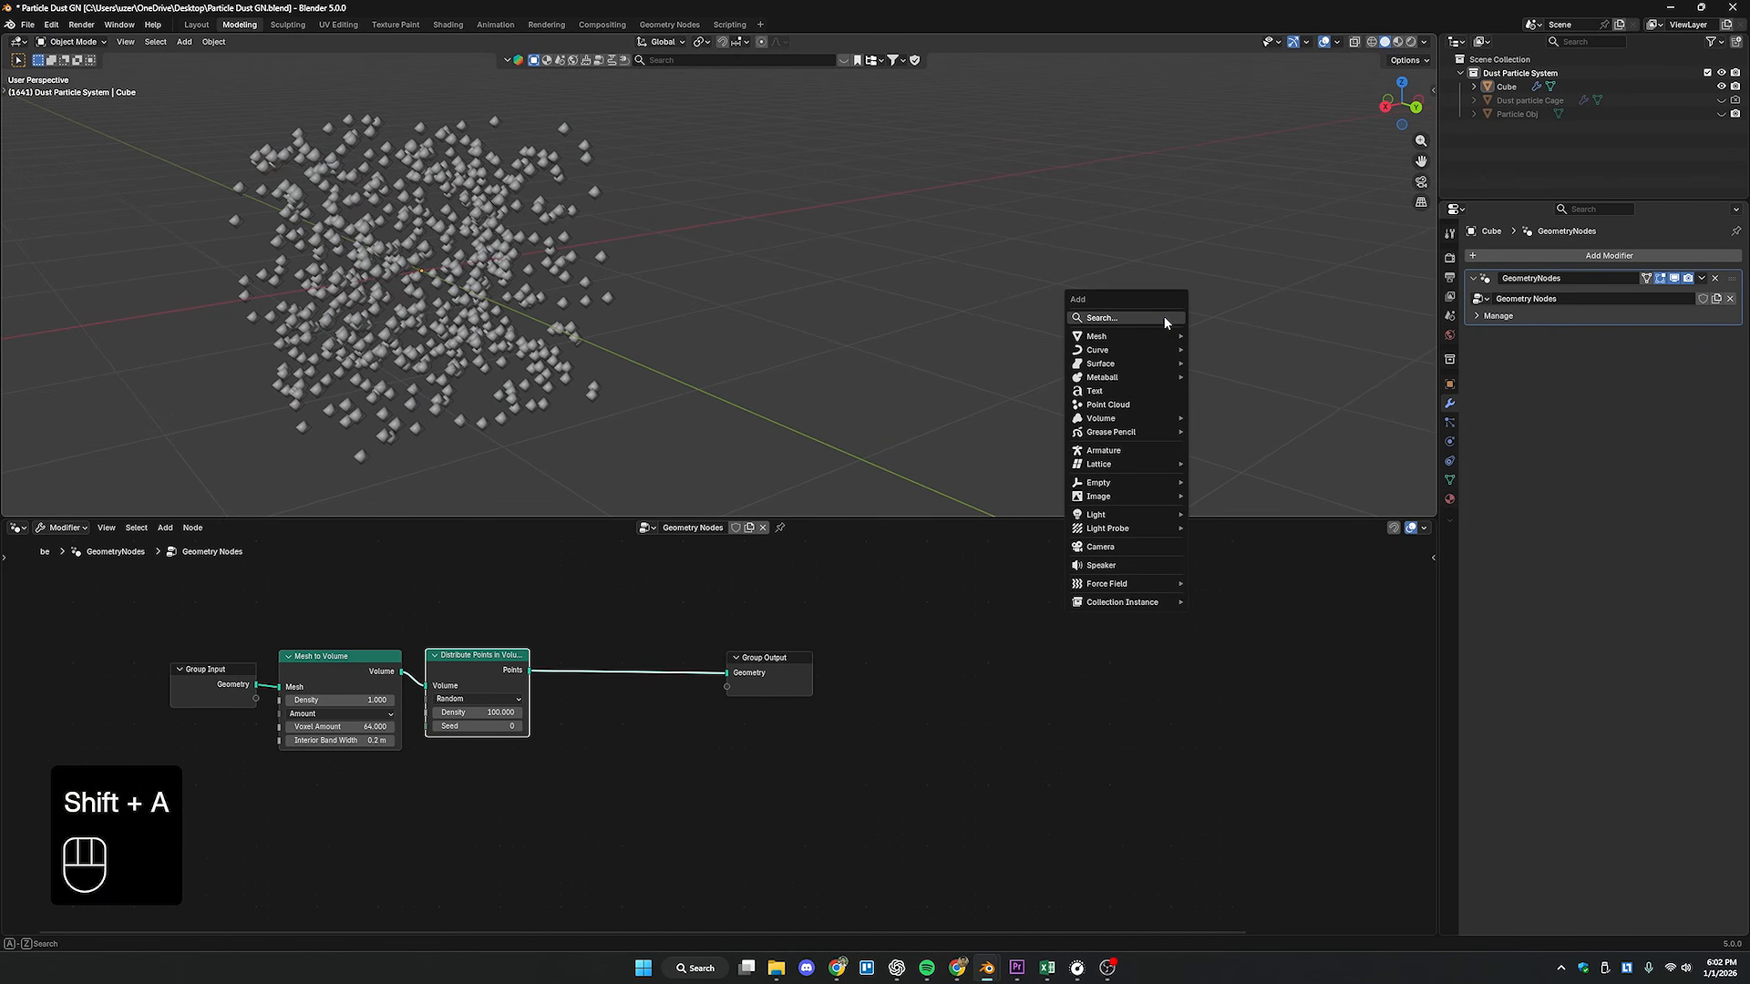
mouse_move(1139, 335)
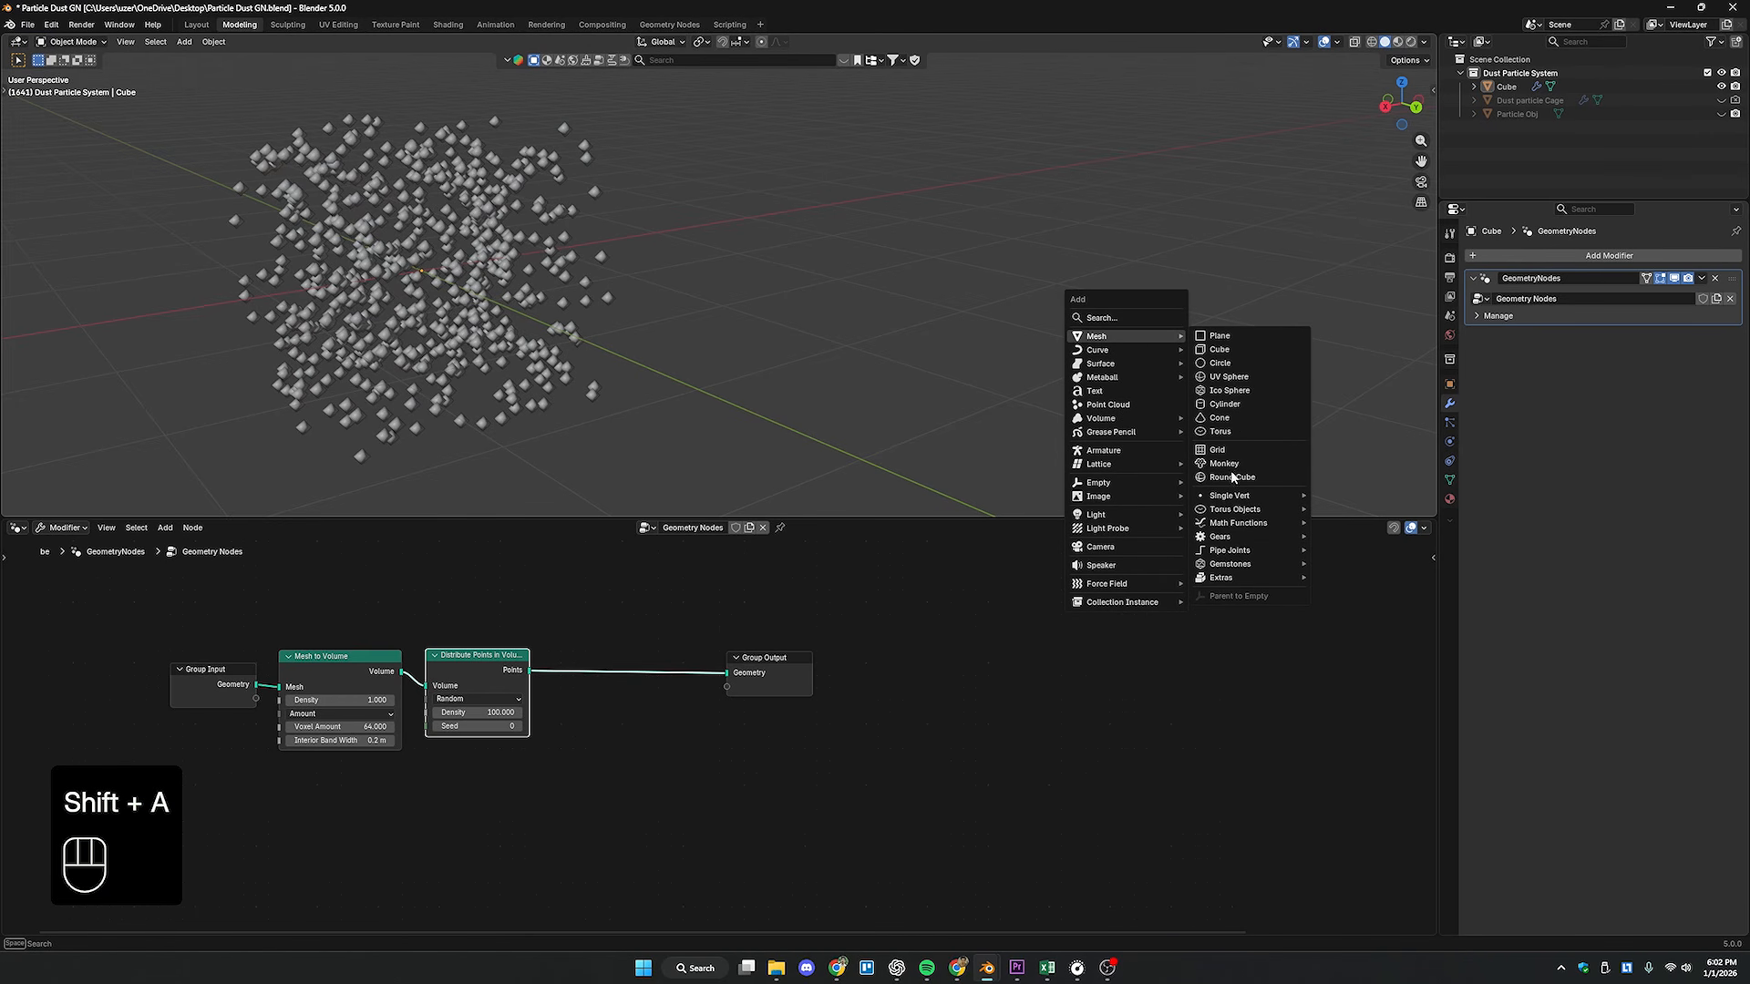
left_click(1230, 390)
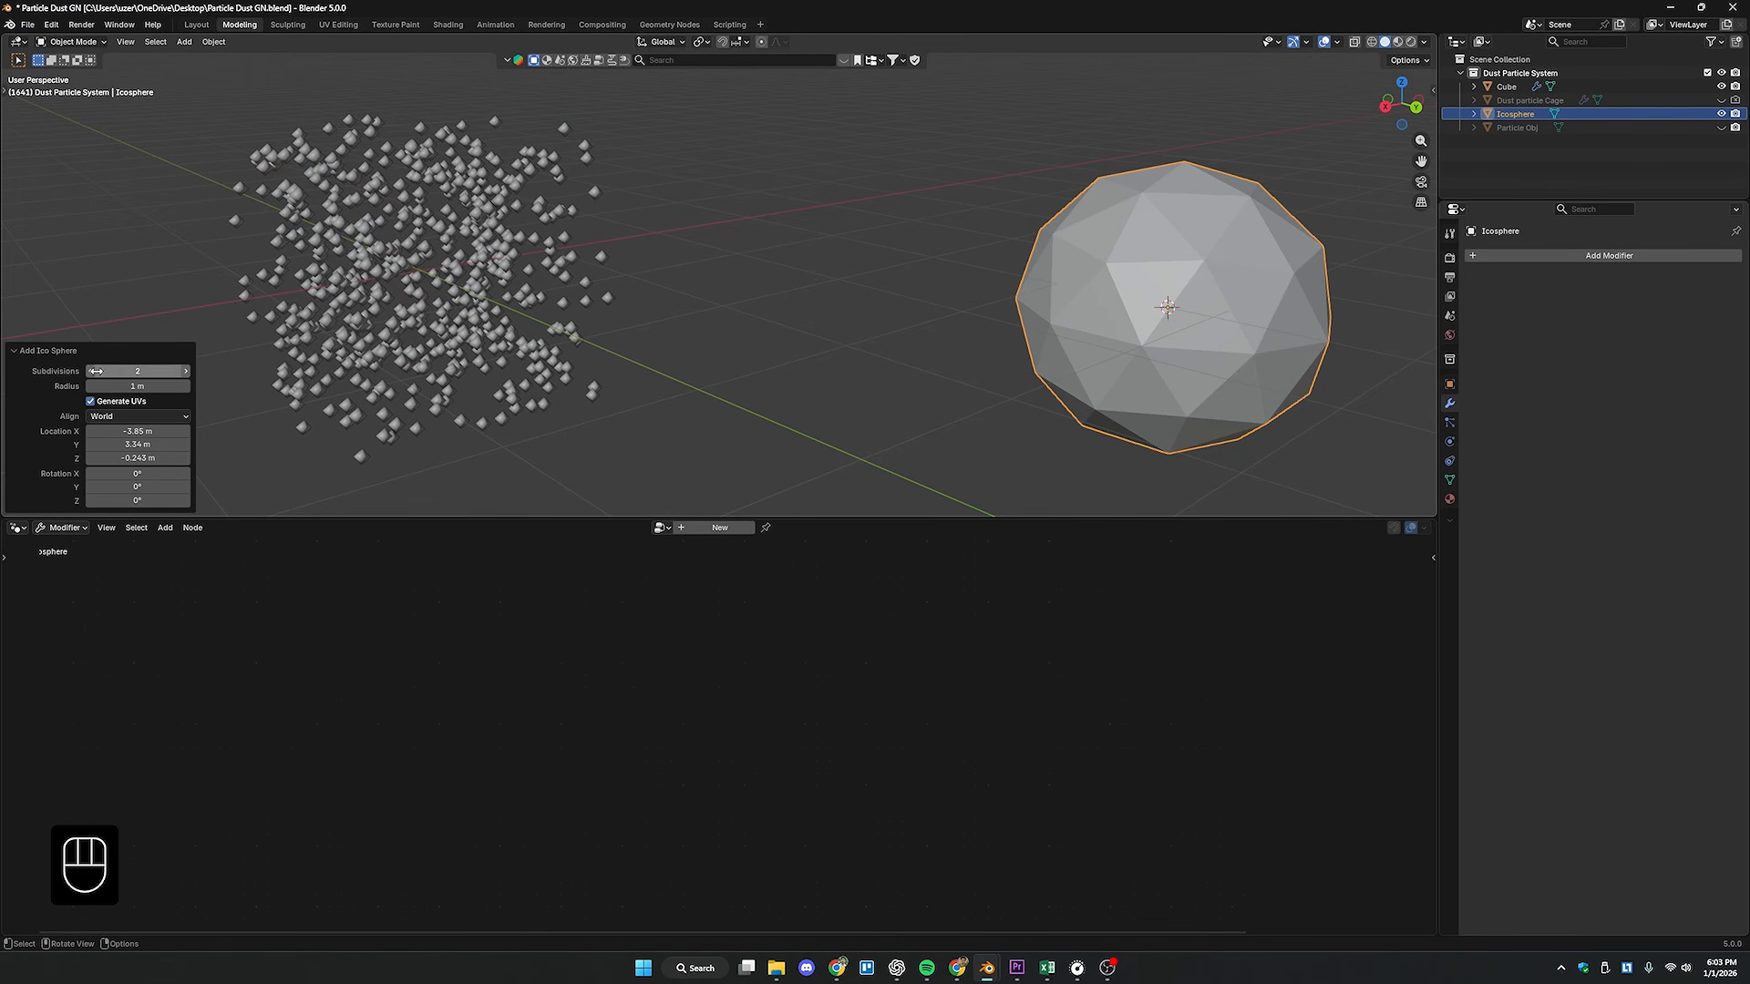
left_click_drag(99, 375, 81, 375)
left_click(42, 352)
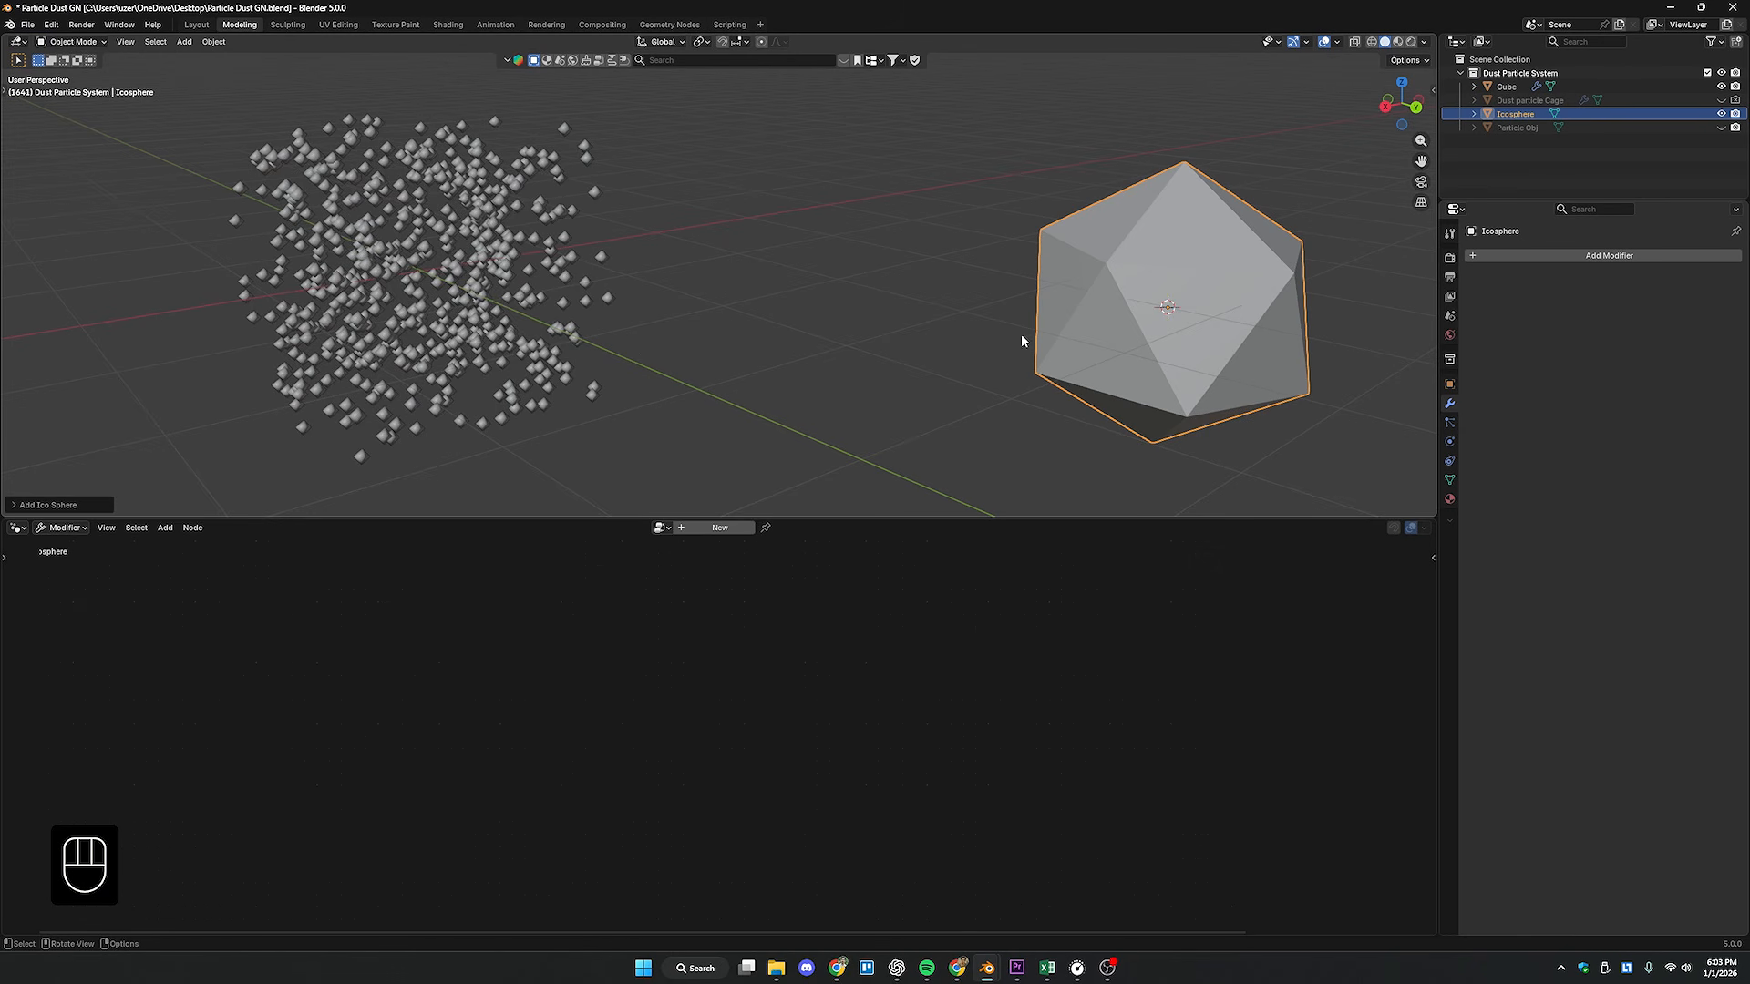
- Scale the ico sphere down to roughly the size of a single distributed point
middle_click_drag(1021, 333, 969, 371)
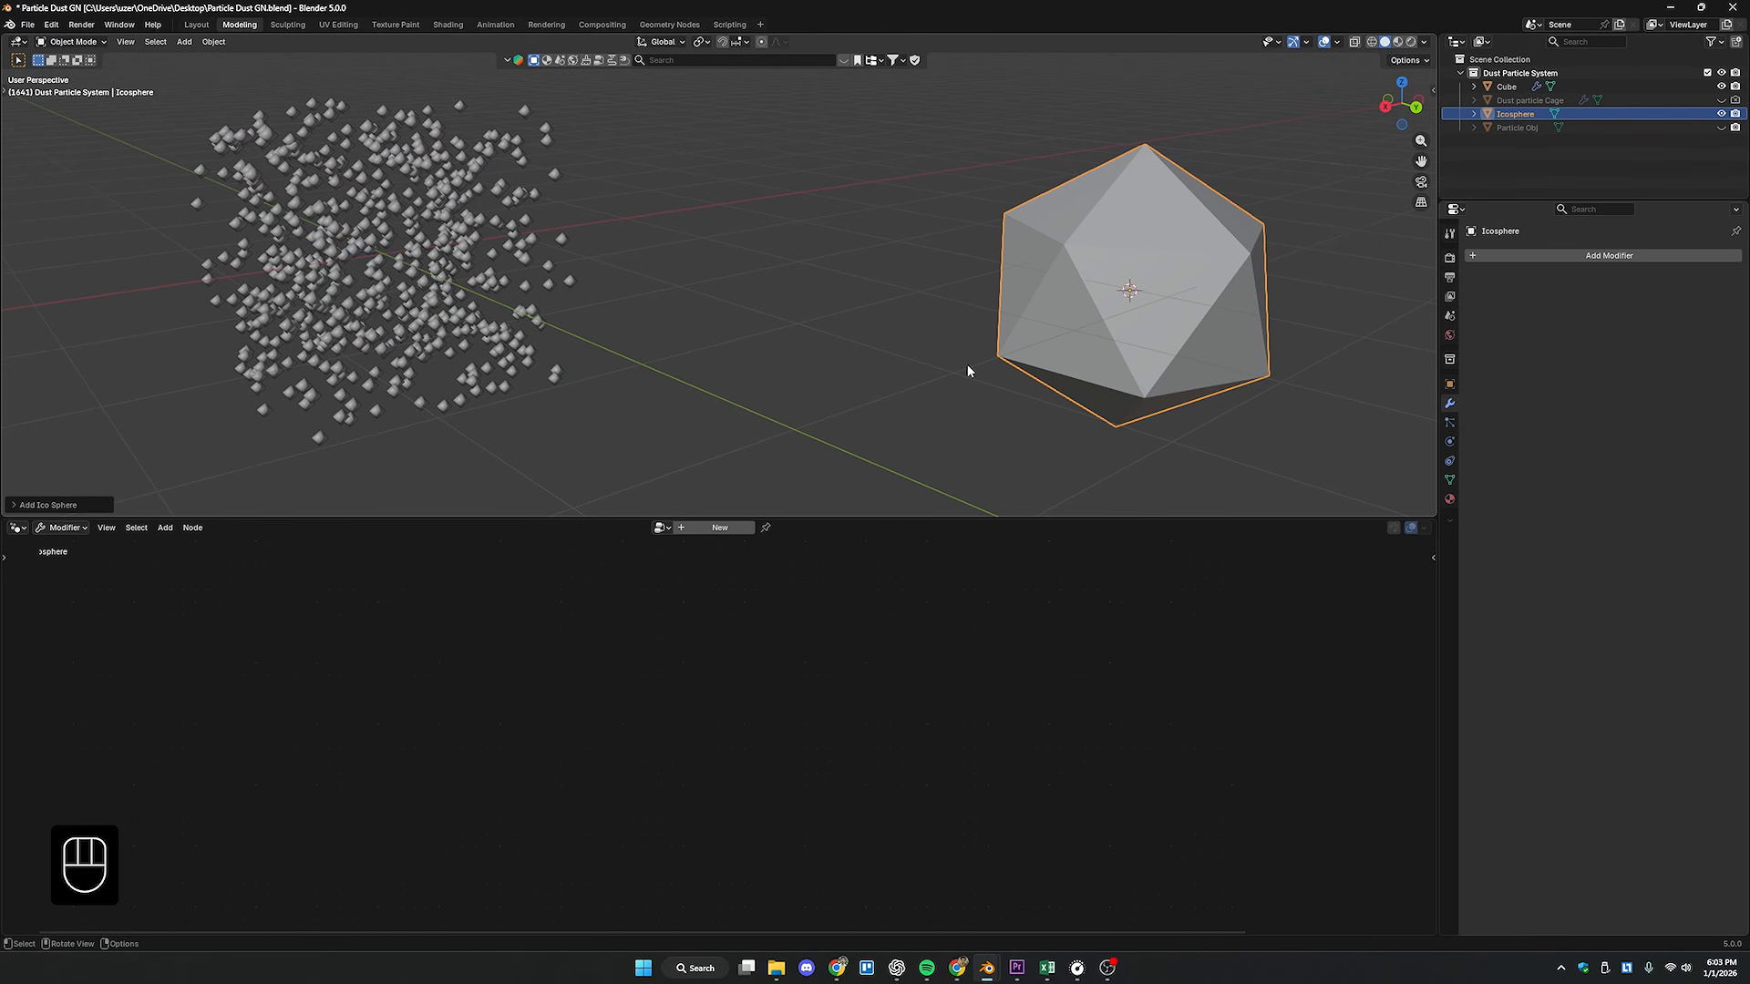
scroll(968, 371, "down", 3)
key("s")
key("s")
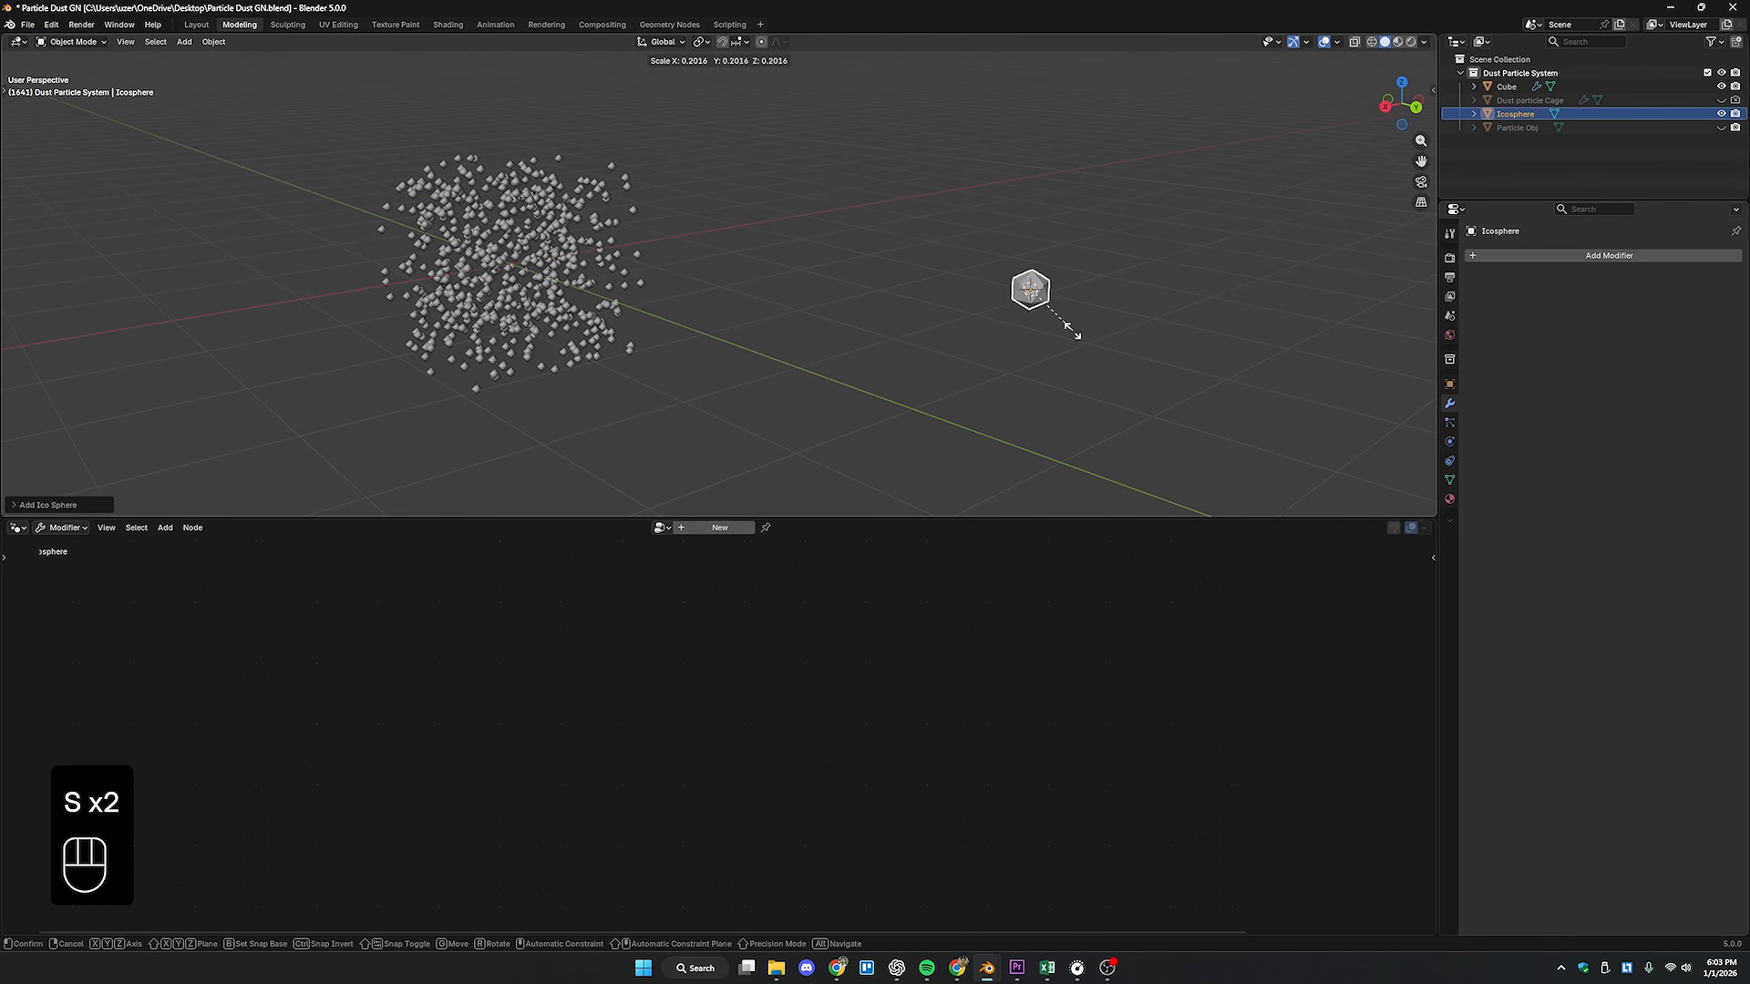
left_click(1037, 305)
scroll(1282, 419, "up", 2)
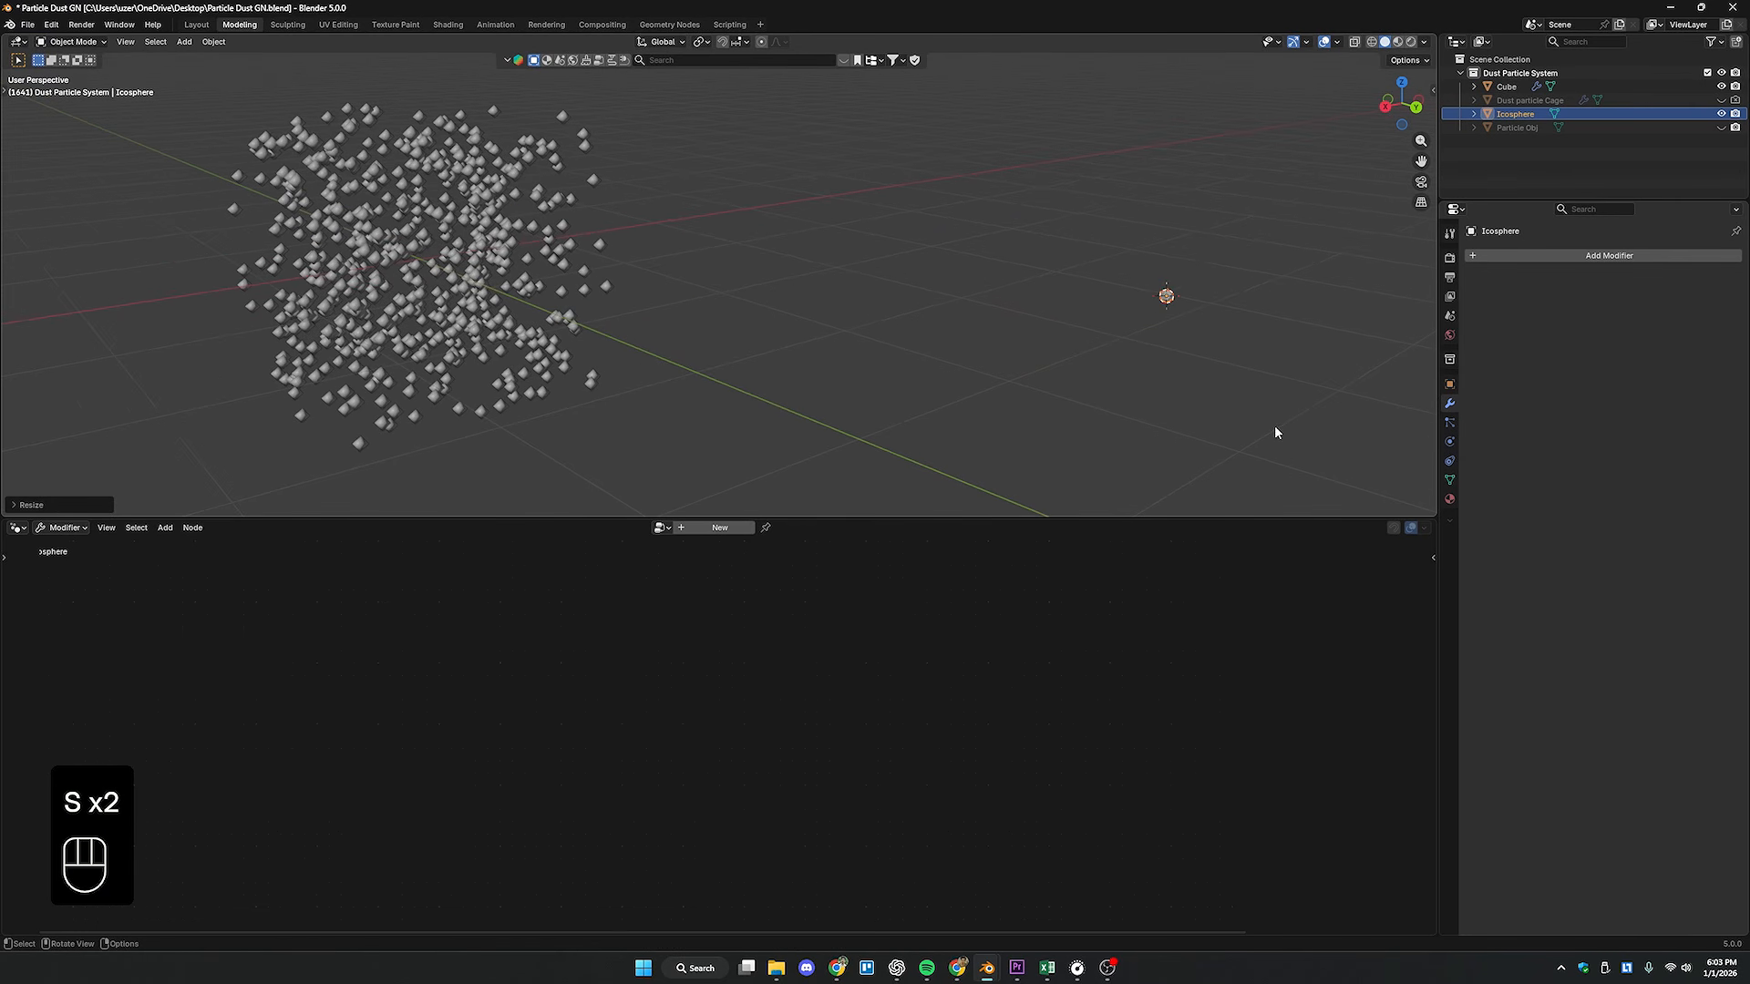
key("s")
left_click(1226, 370)
- Apply the ico sphere's scale and frame it in the viewport
key("ctrl+a")
key("ctrl+a")
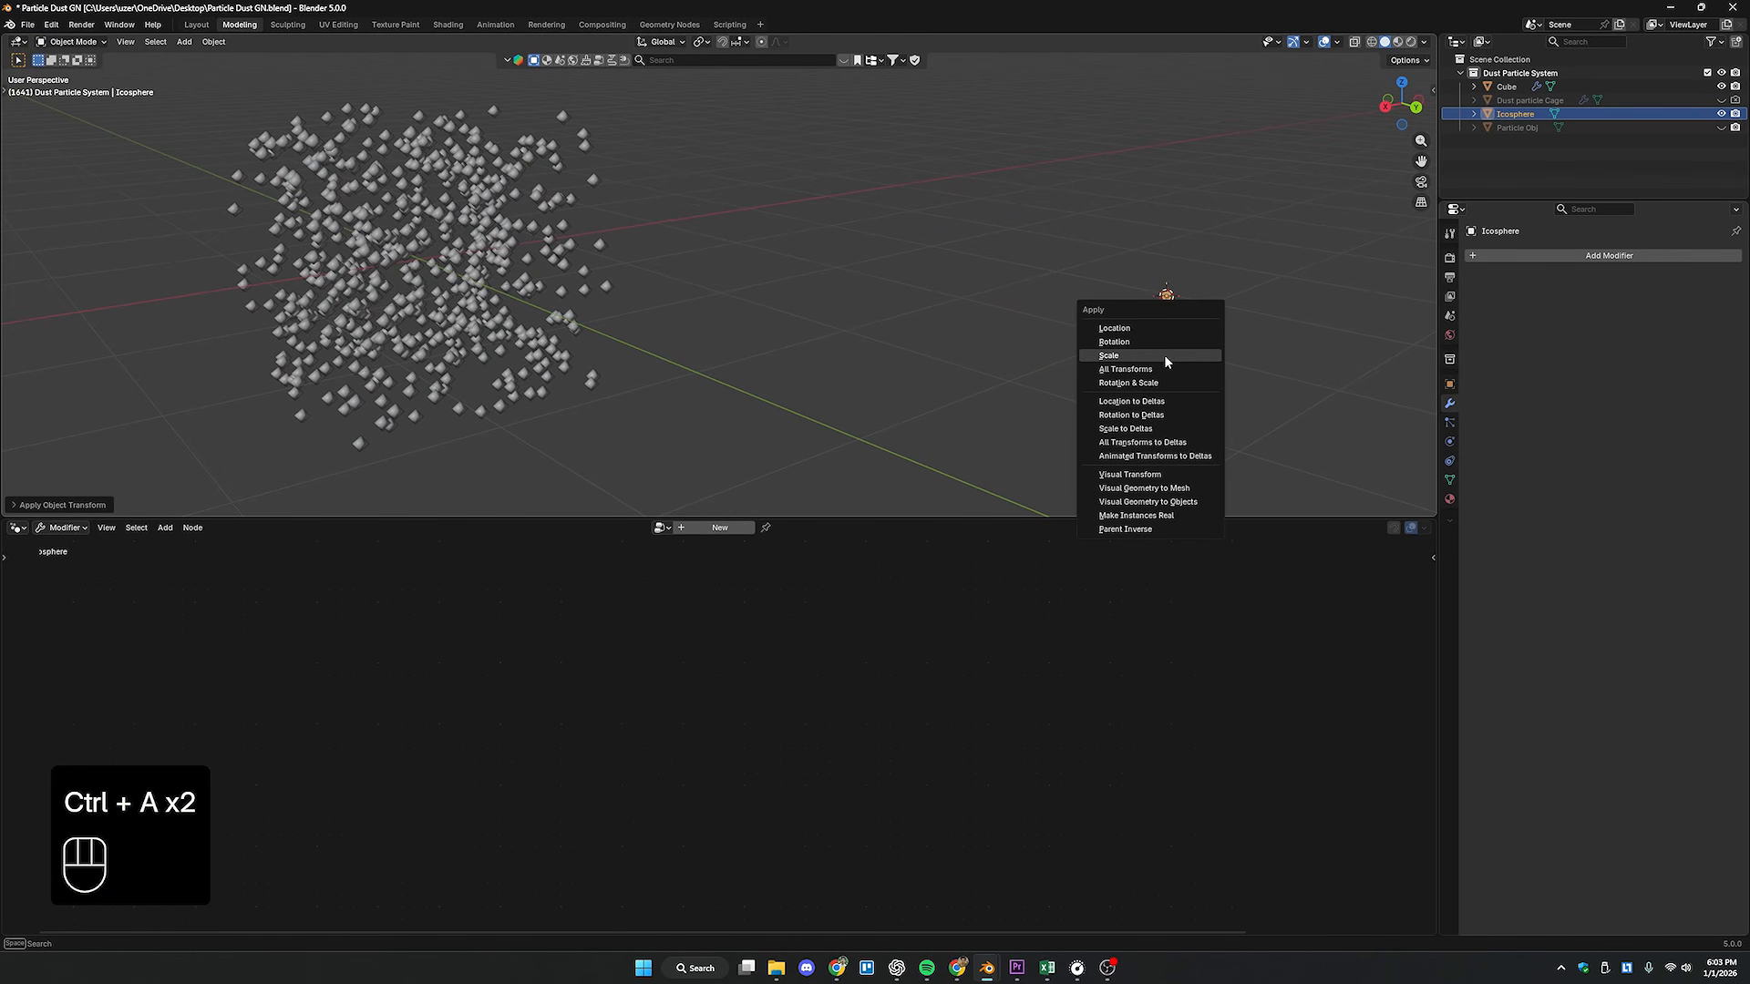
left_click(1163, 353)
key("KP_Decimal")
scroll(966, 367, "down", 2)
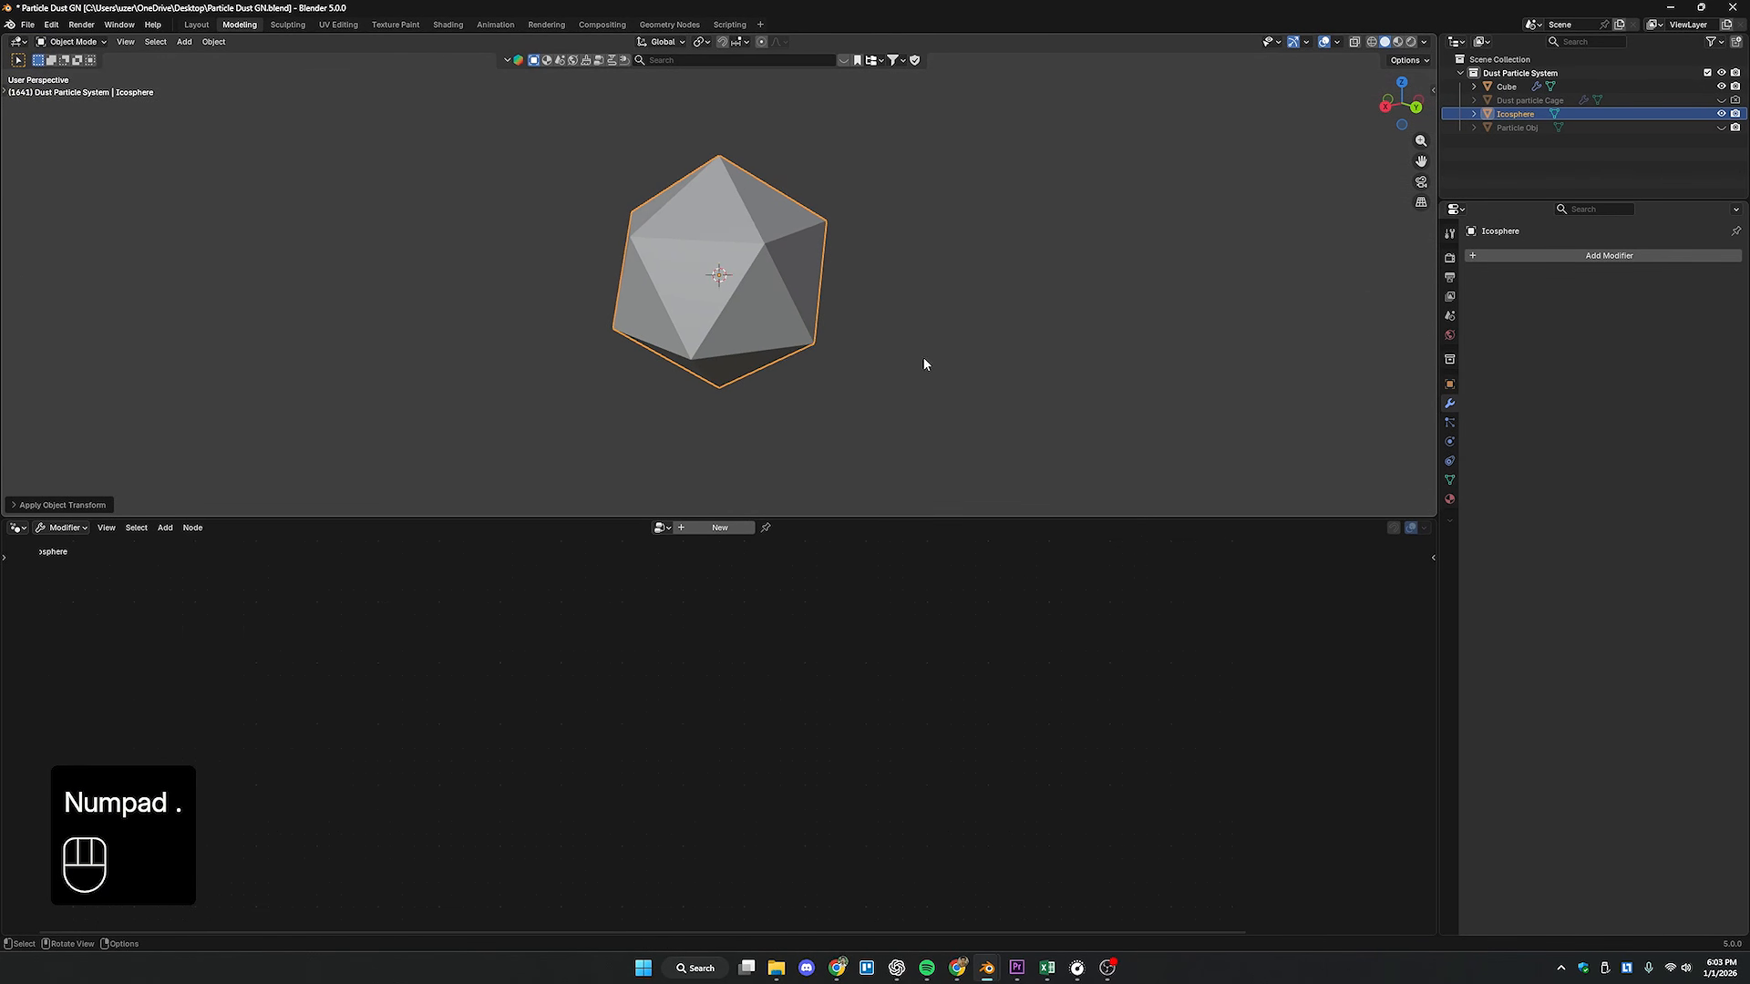
- Switch the ico sphere to Edit Mode, select its whole mesh and apply the Randomize transform
left_click(73, 41)
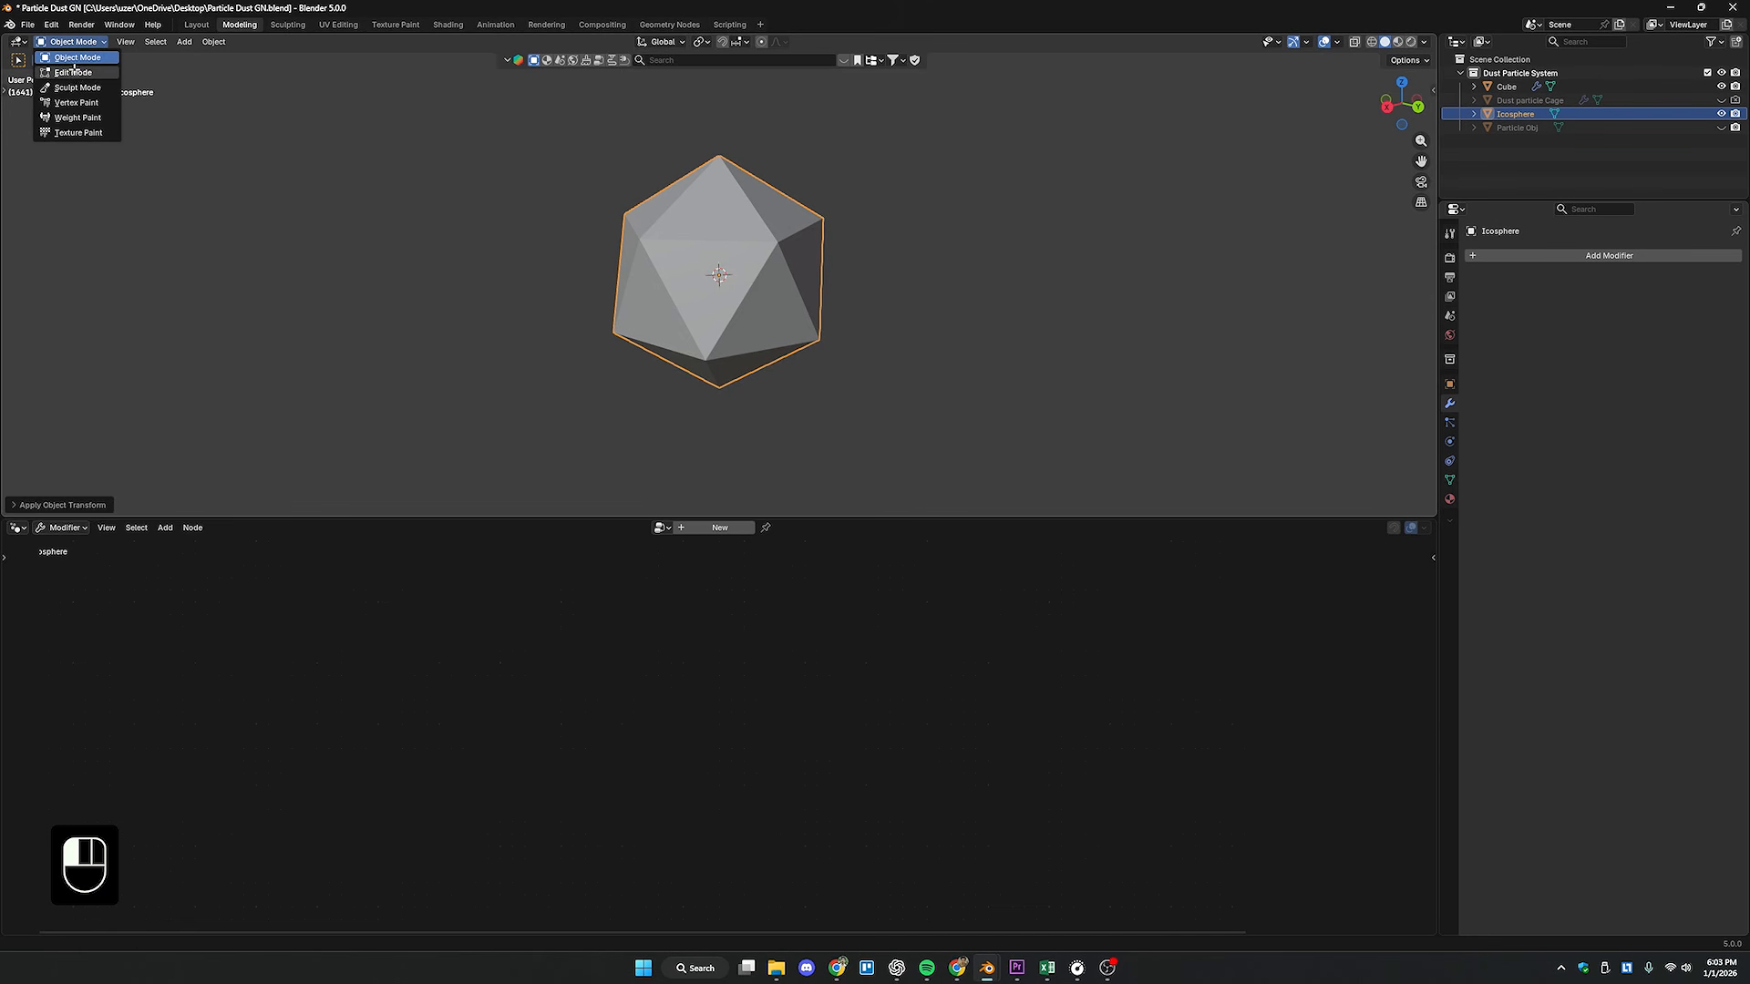
left_click(69, 59)
middle_click_drag(576, 119, 823, 244)
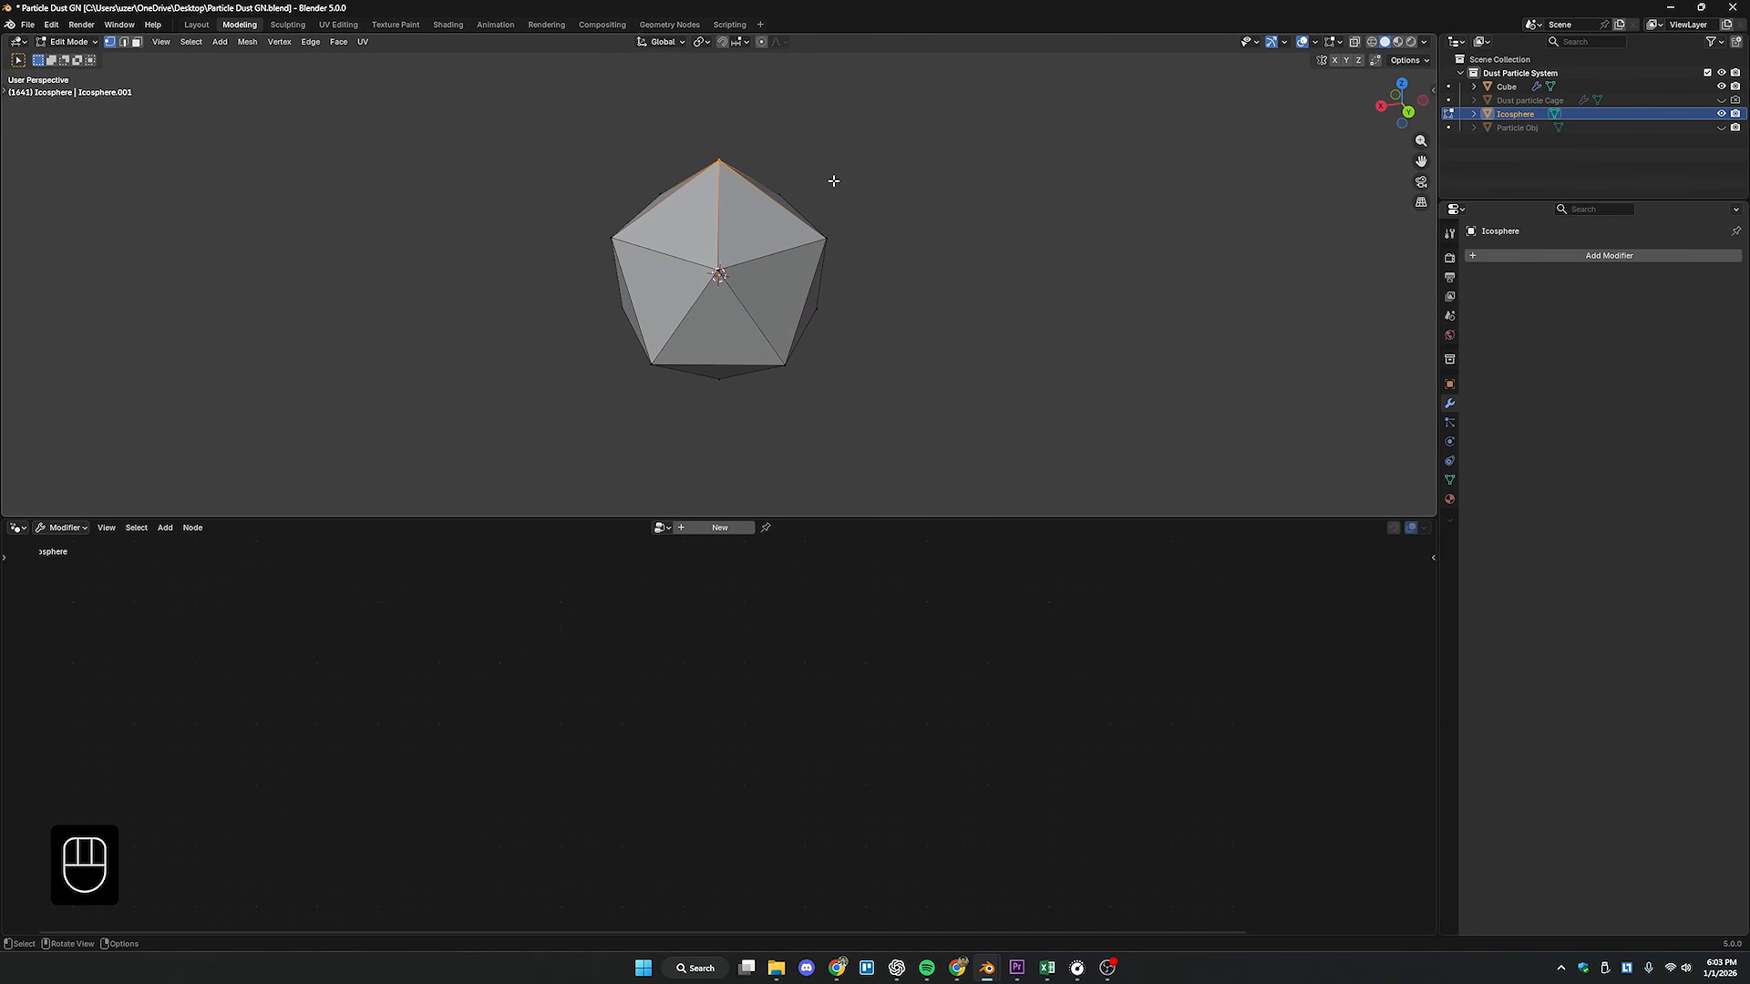
middle_click_drag(875, 286, 919, 286, "shift")
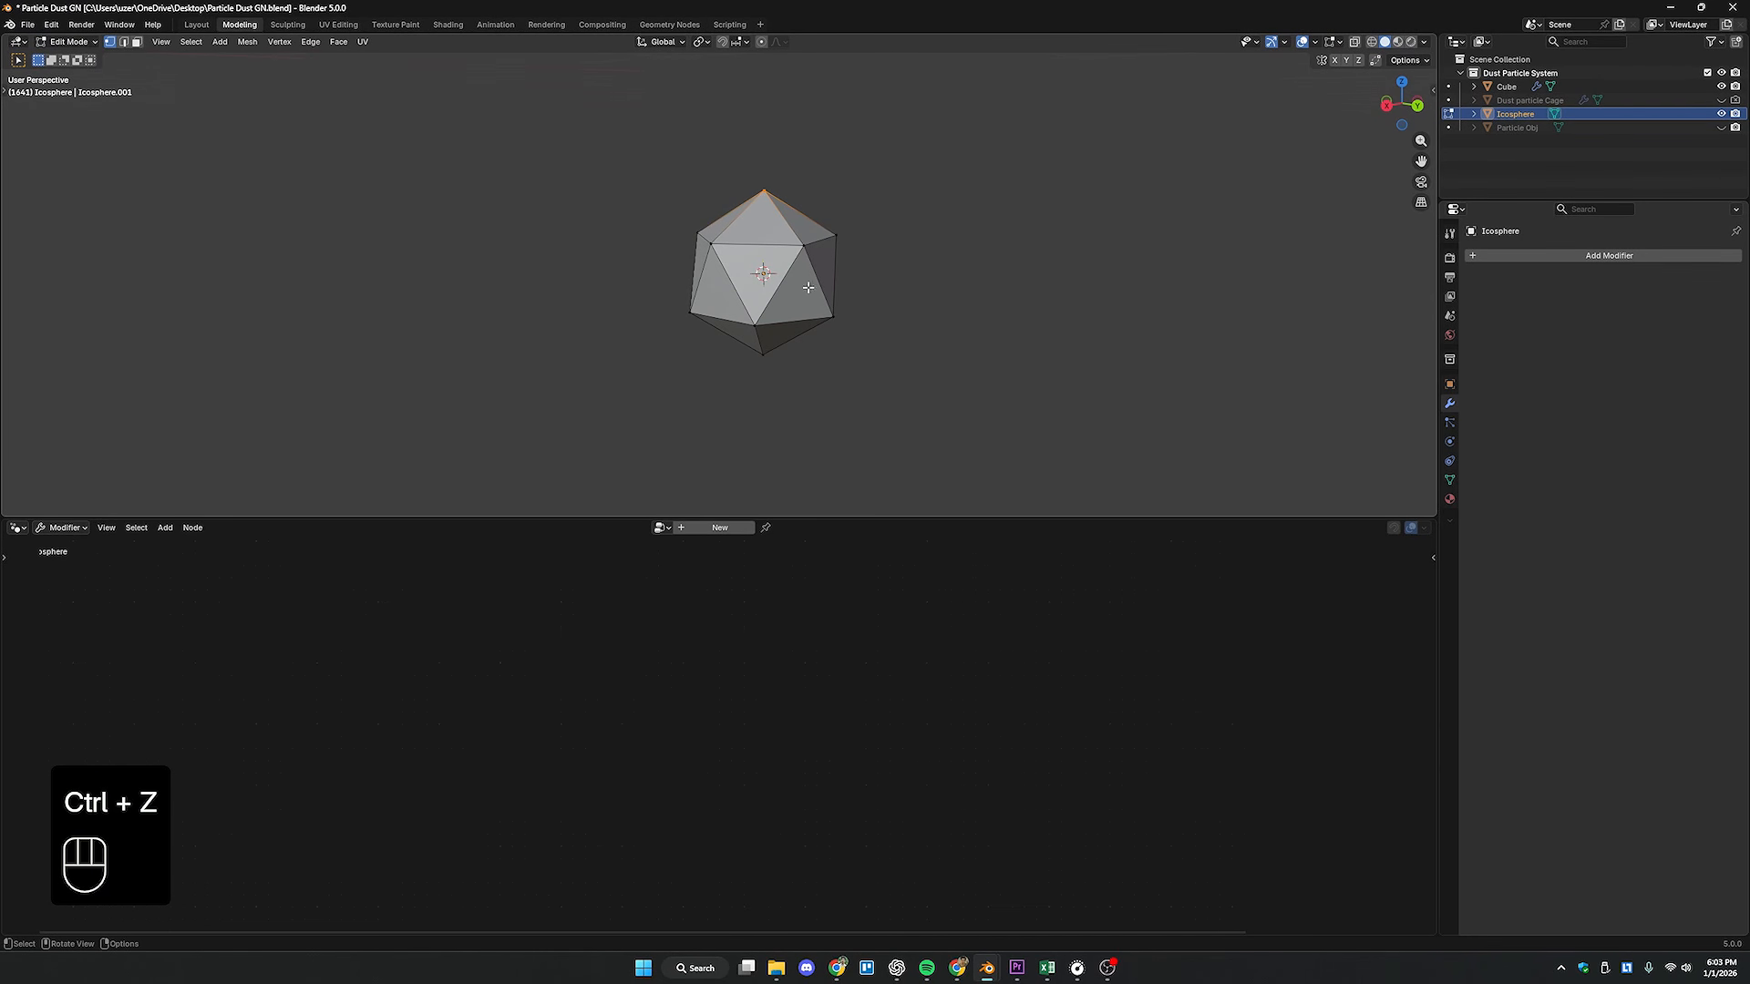
key("a")
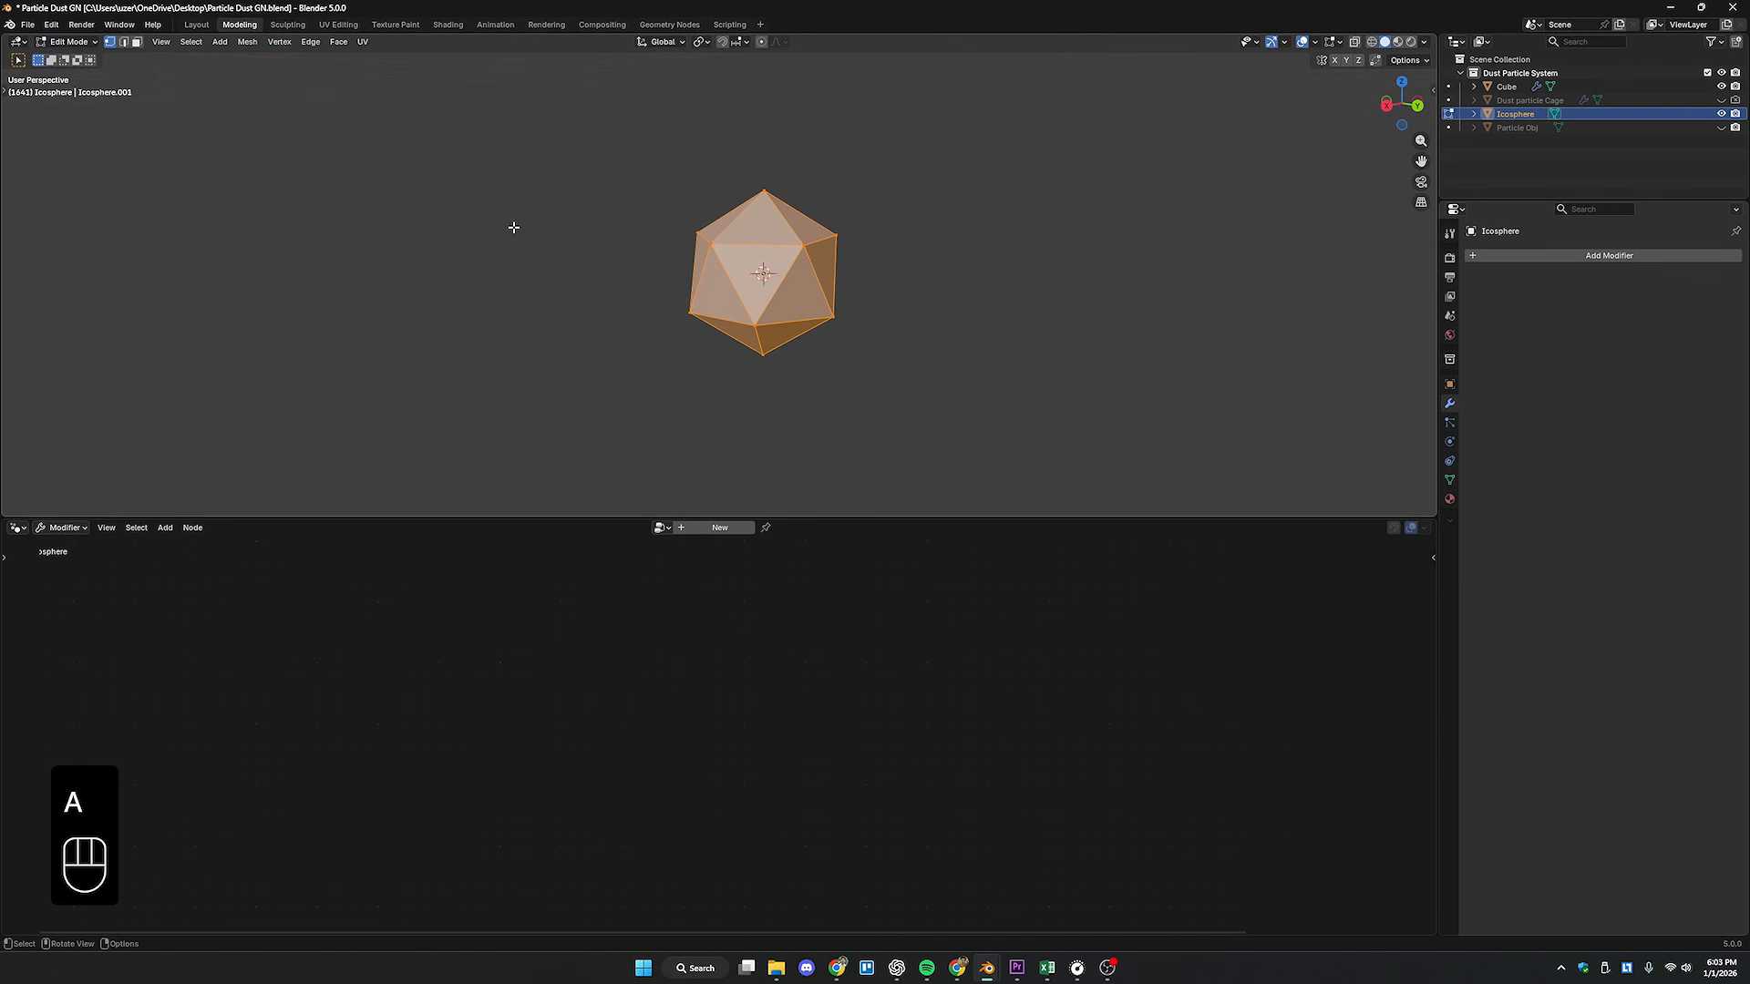
left_click(244, 43)
mouse_move(265, 59)
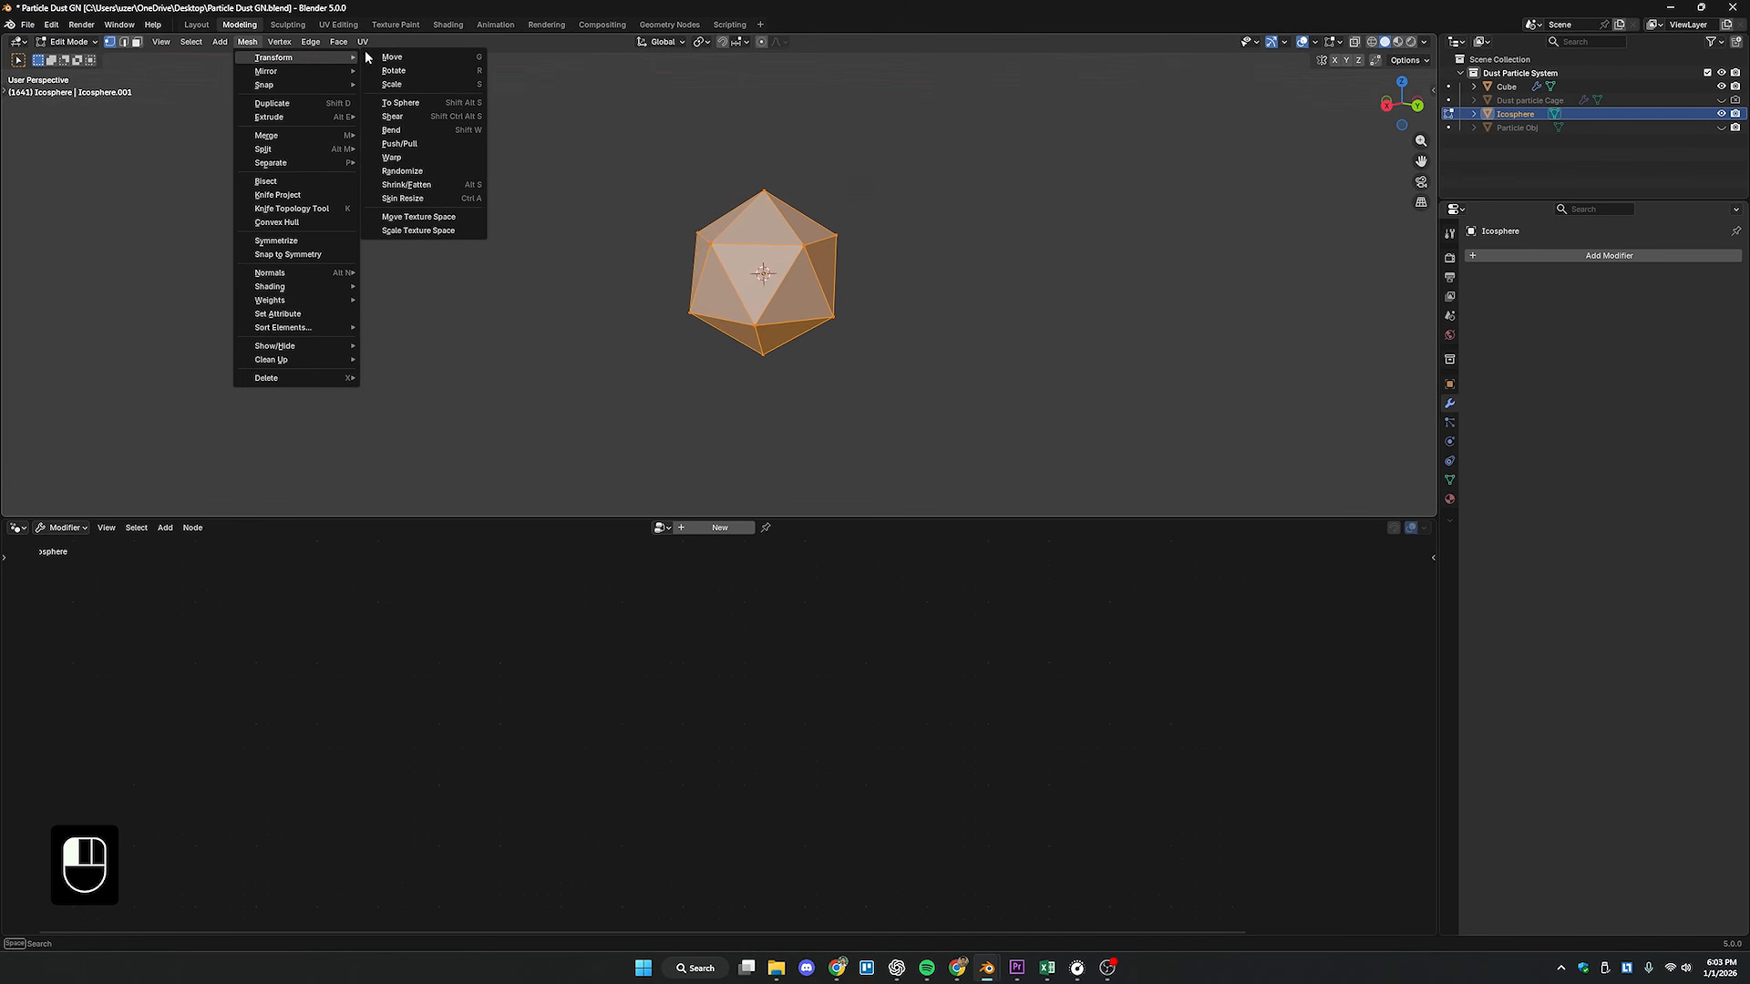
left_click(421, 174)
- Set the Randomize amount to 0.005 m for a slightly irregular particle shape
left_click(41, 504)
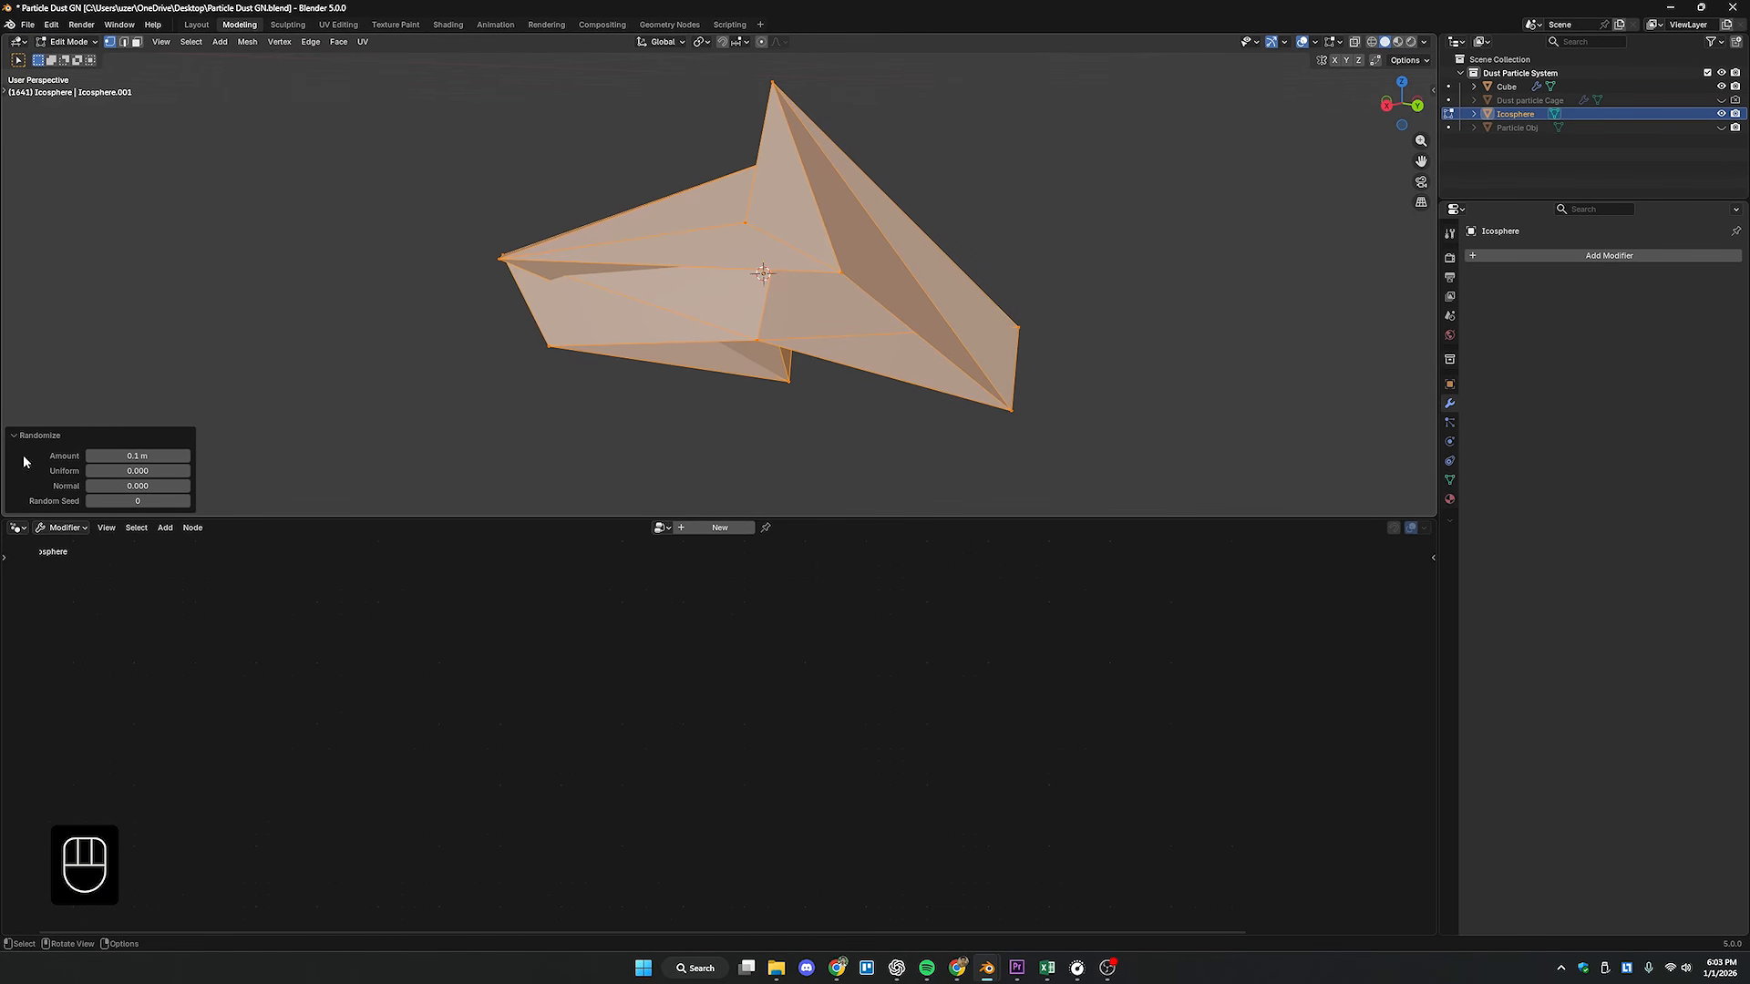
mouse_move(137, 455)
left_mouse_down()
mouse_move(89, 456)
mouse_move(119, 458)
left_mouse_up()
left_click(120, 458)
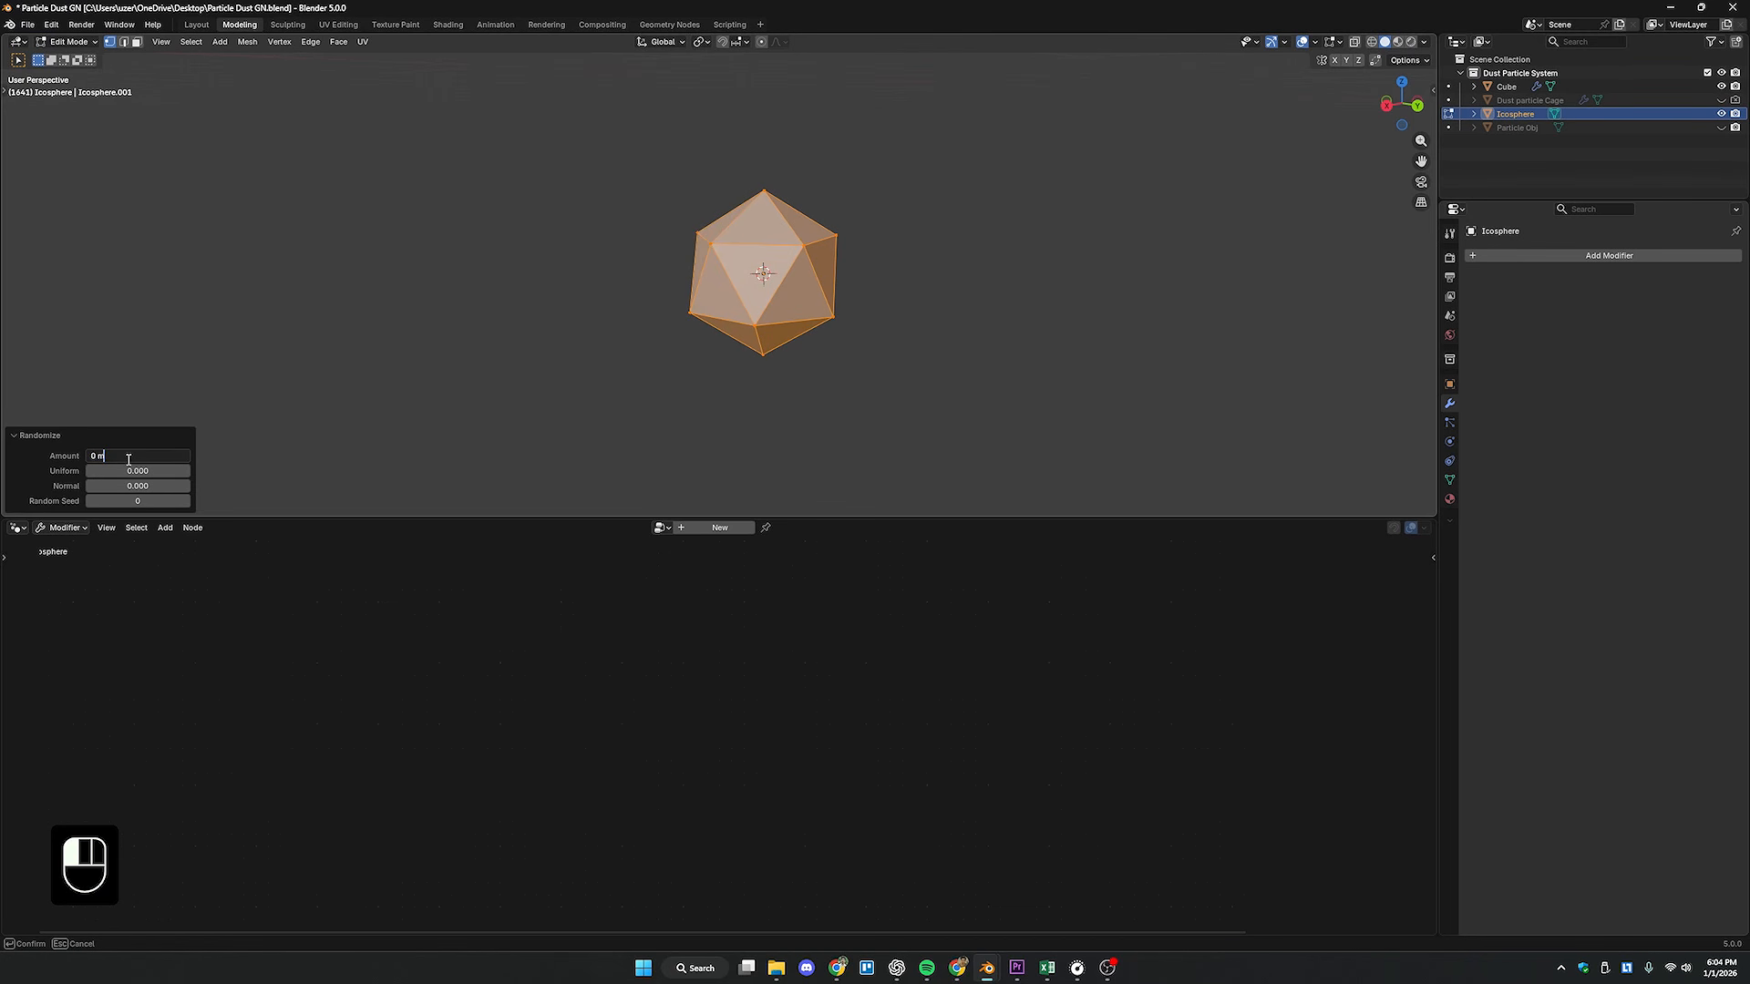
key("BackSpace")
type(".005")
key("Return")
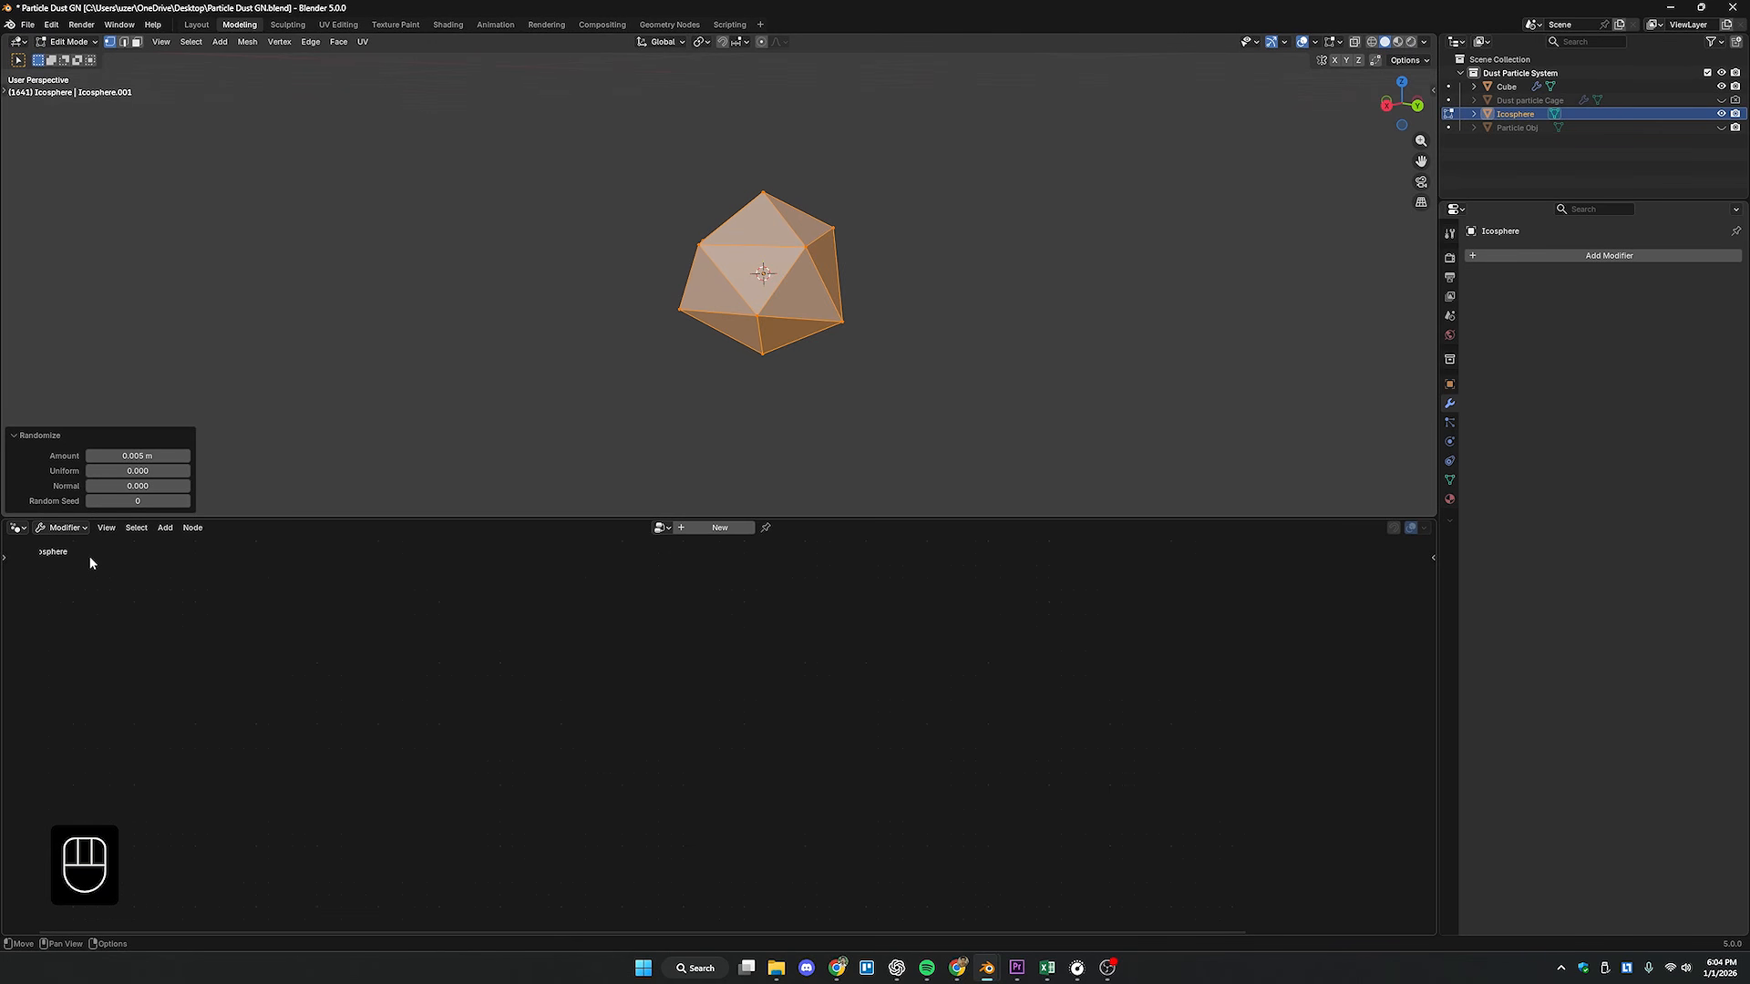
- Check the irregular ico sphere from other angles, return to Object Mode and select the cube with the distributed points
left_click(859, 345)
middle_click_drag(690, 383, 838, 441)
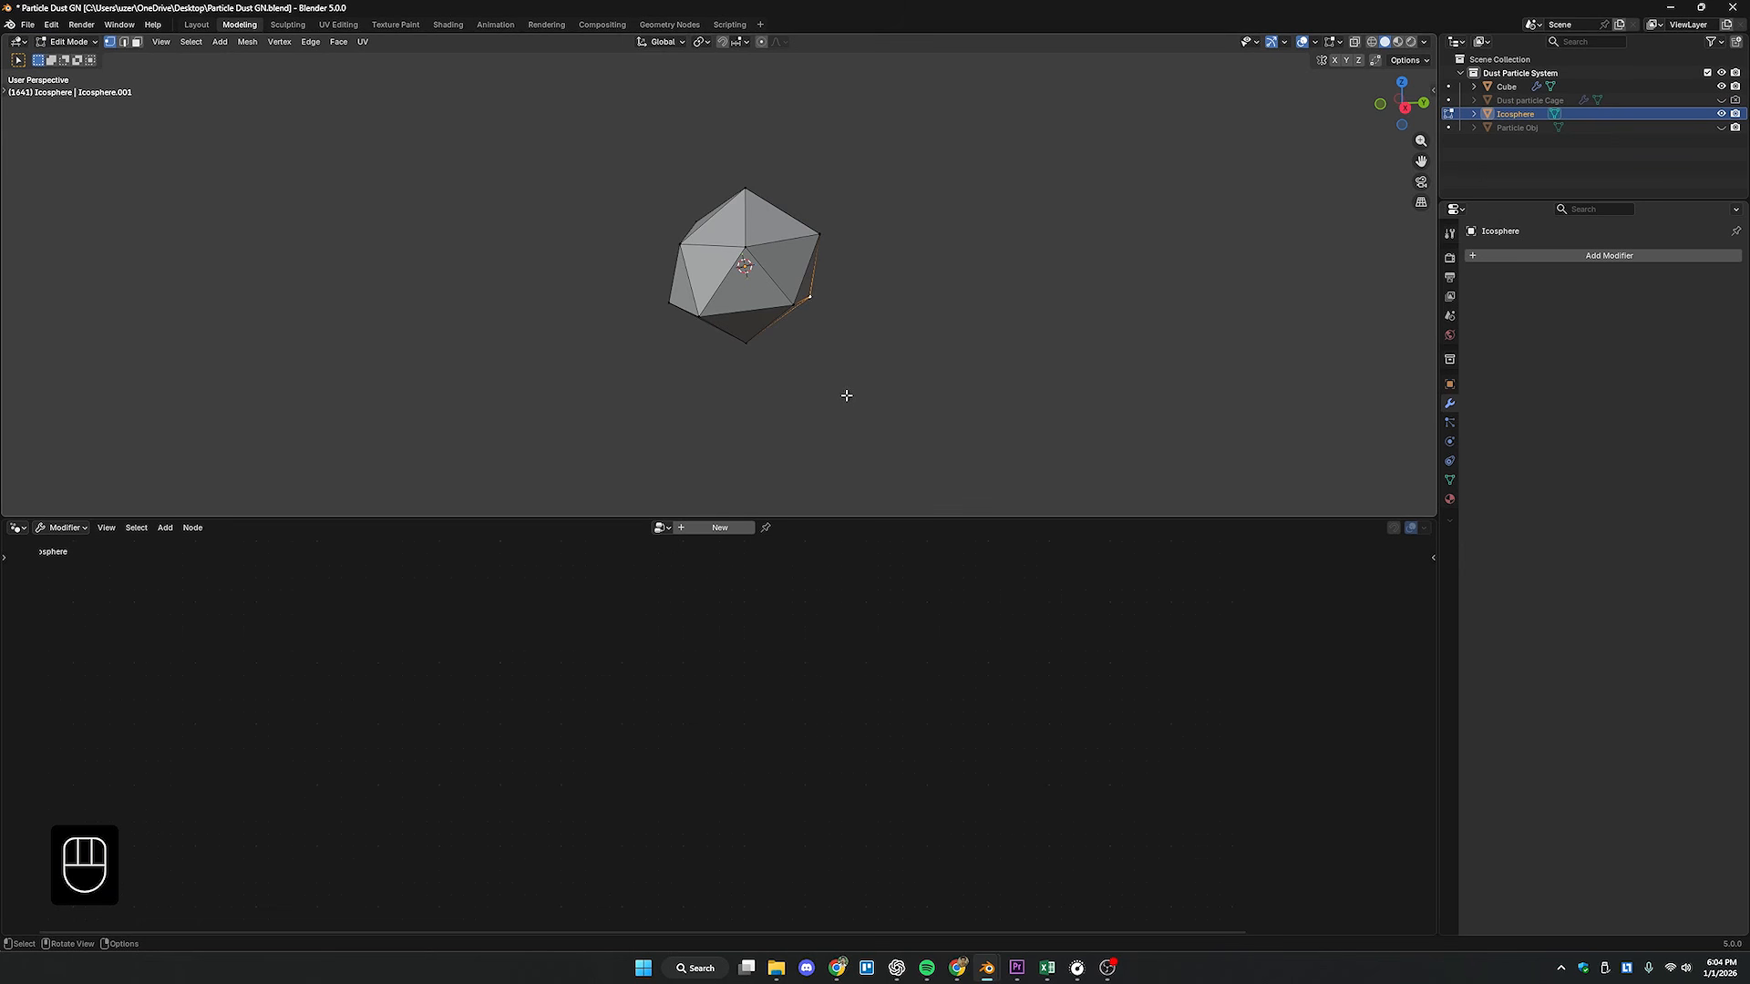
middle_click_drag(989, 651, 937, 670)
scroll(911, 647, "down", 9)
middle_click_drag(664, 563, 819, 554, "shift")
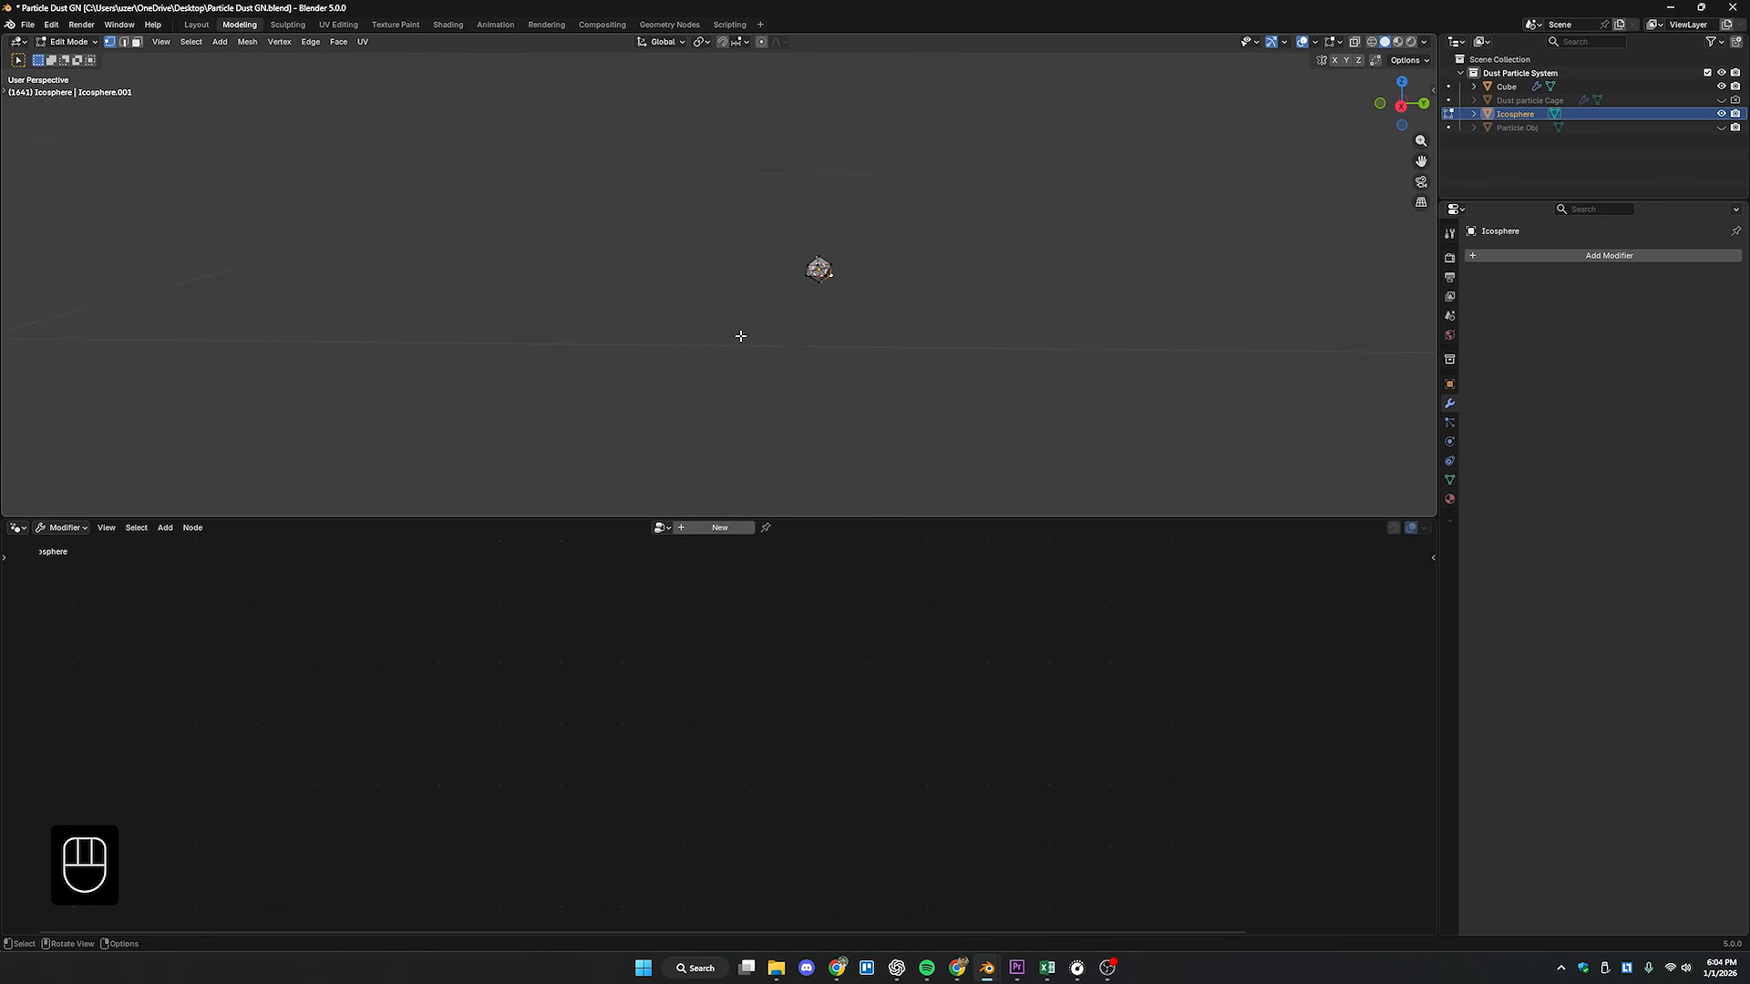
key("Tab")
middle_click_drag(773, 356, 809, 351)
left_click(594, 235)
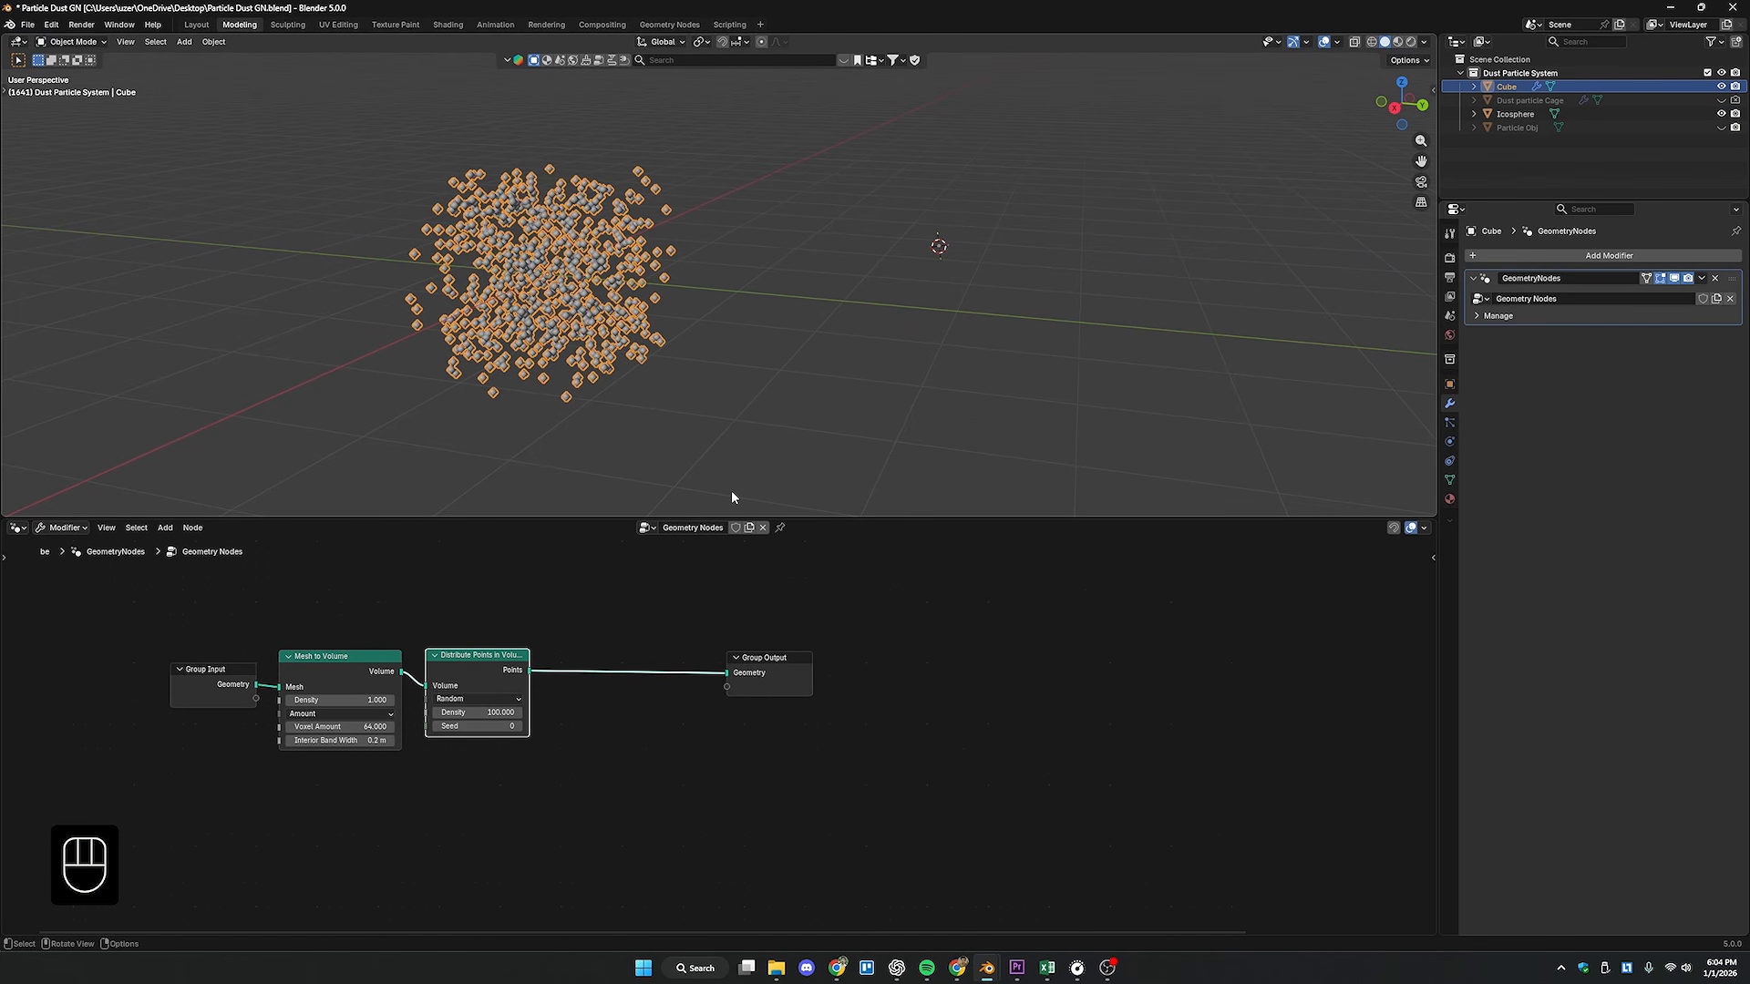
- Rename the Icosphere object as Particle
double_click(1516, 114)
key("BackSpace")
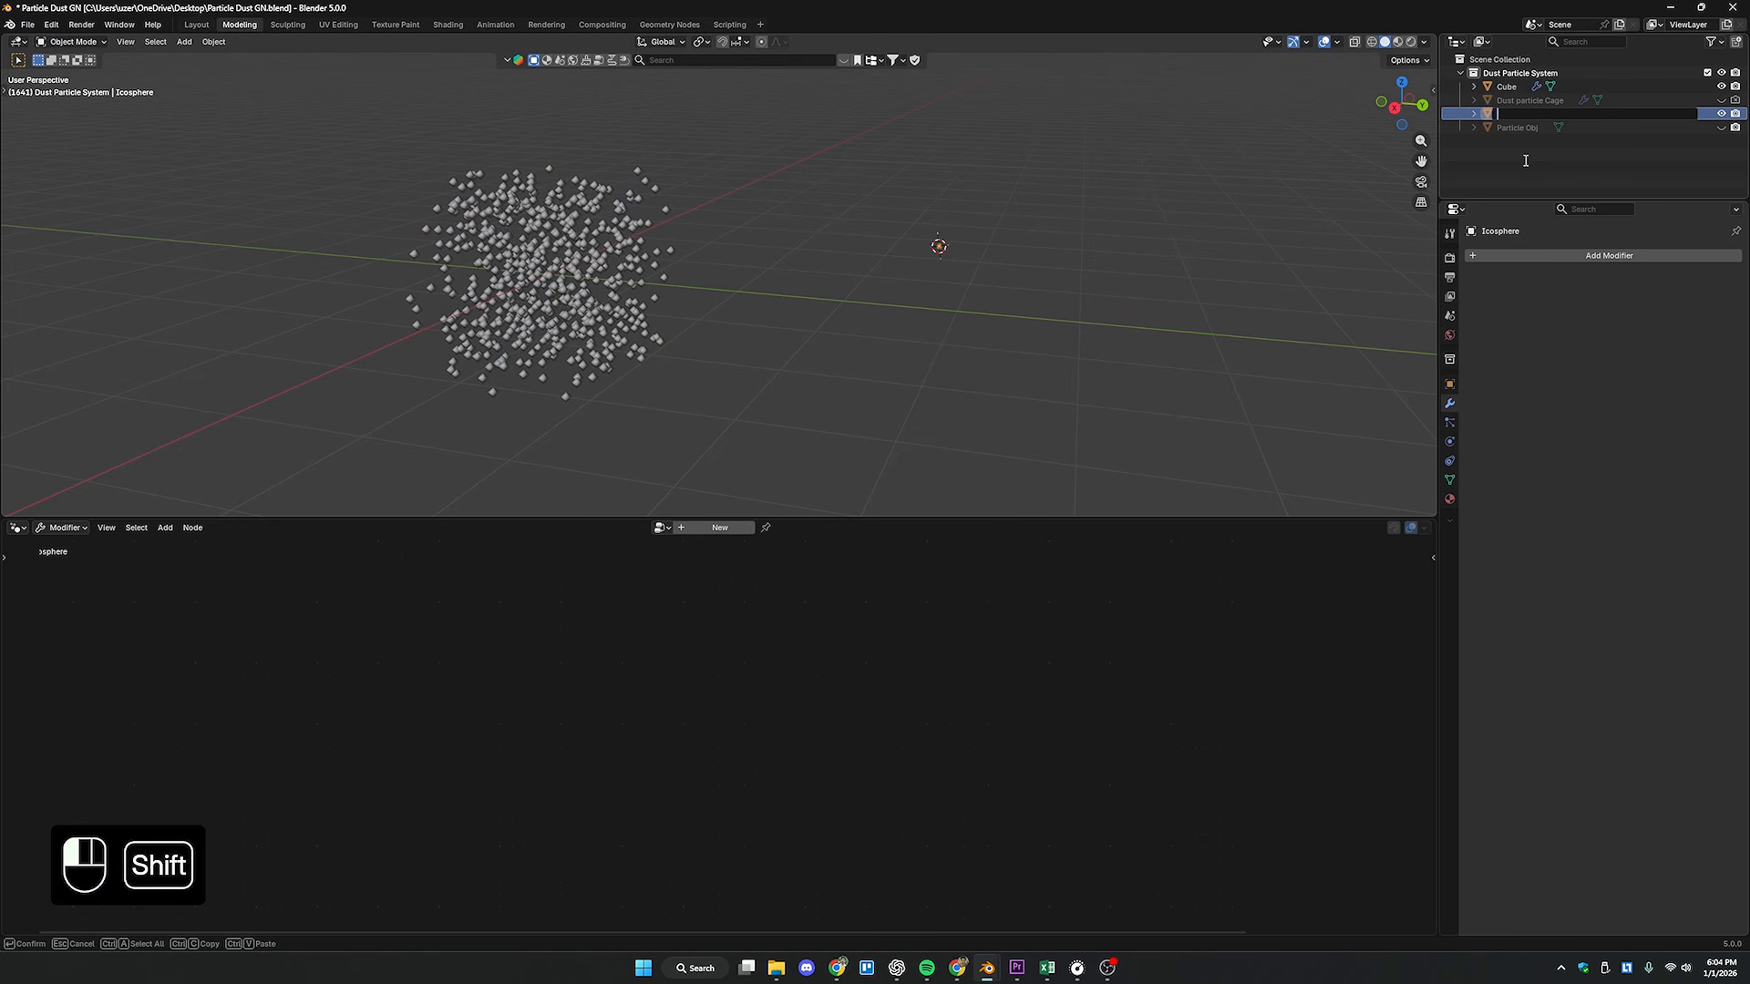
type("Part")
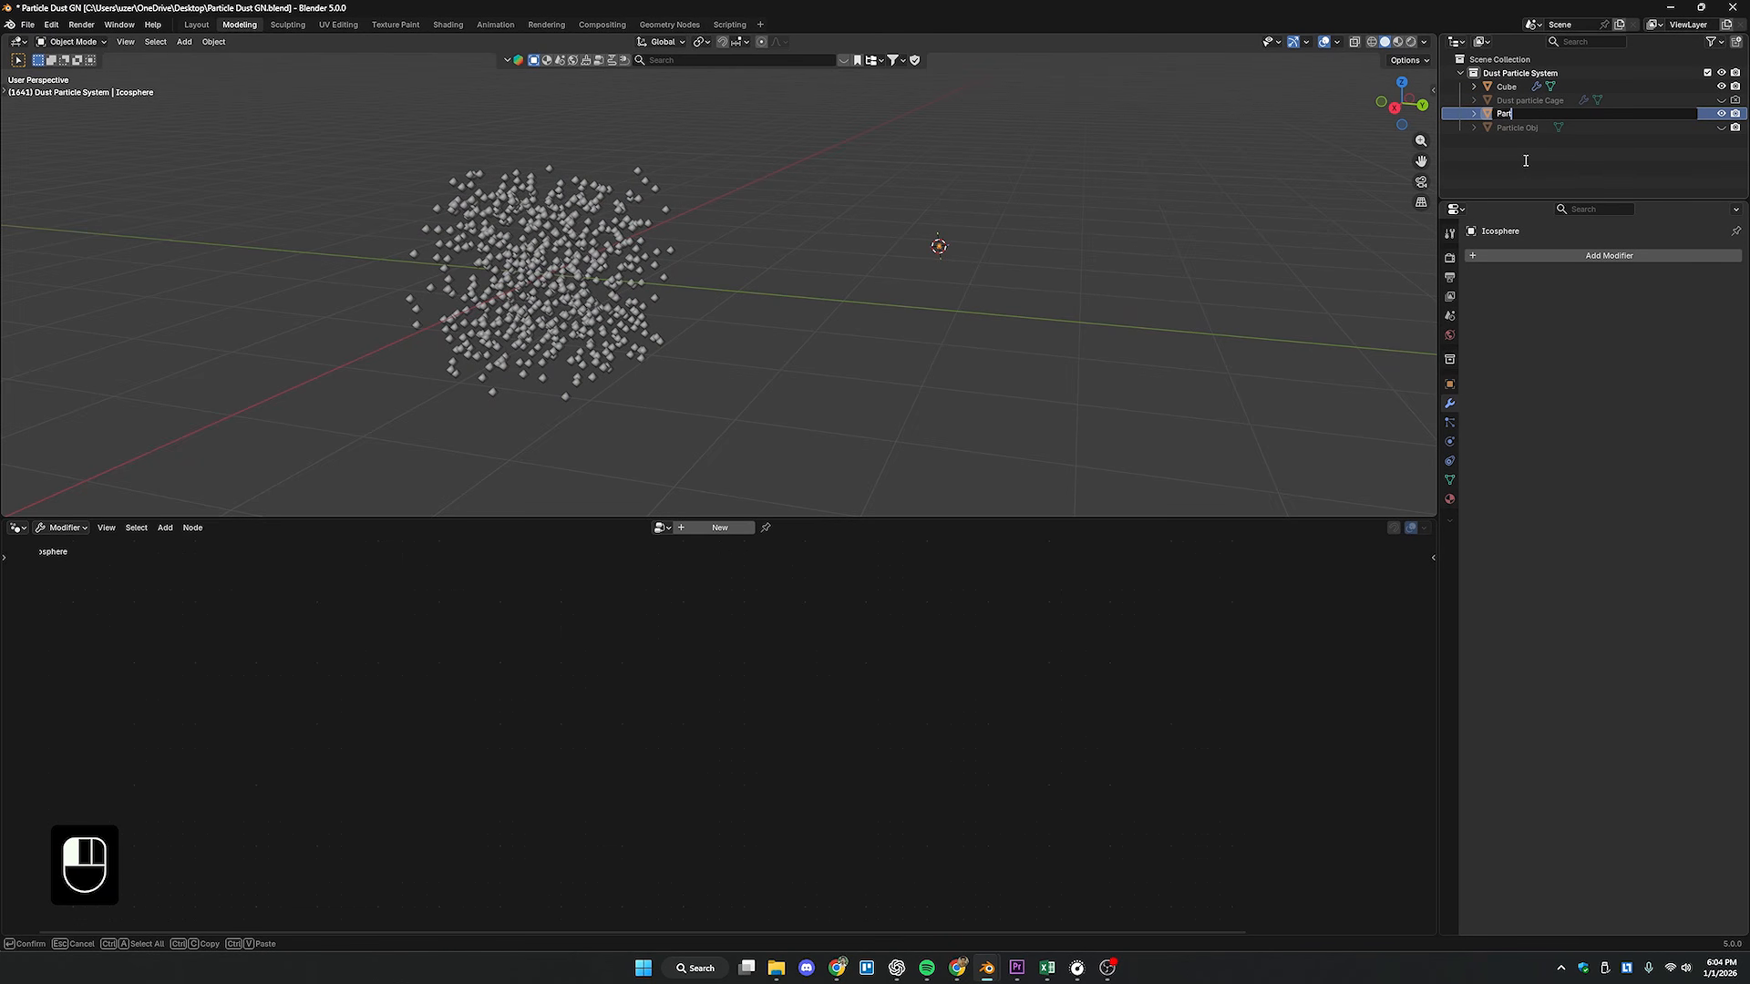
type("icle")
key("Return")
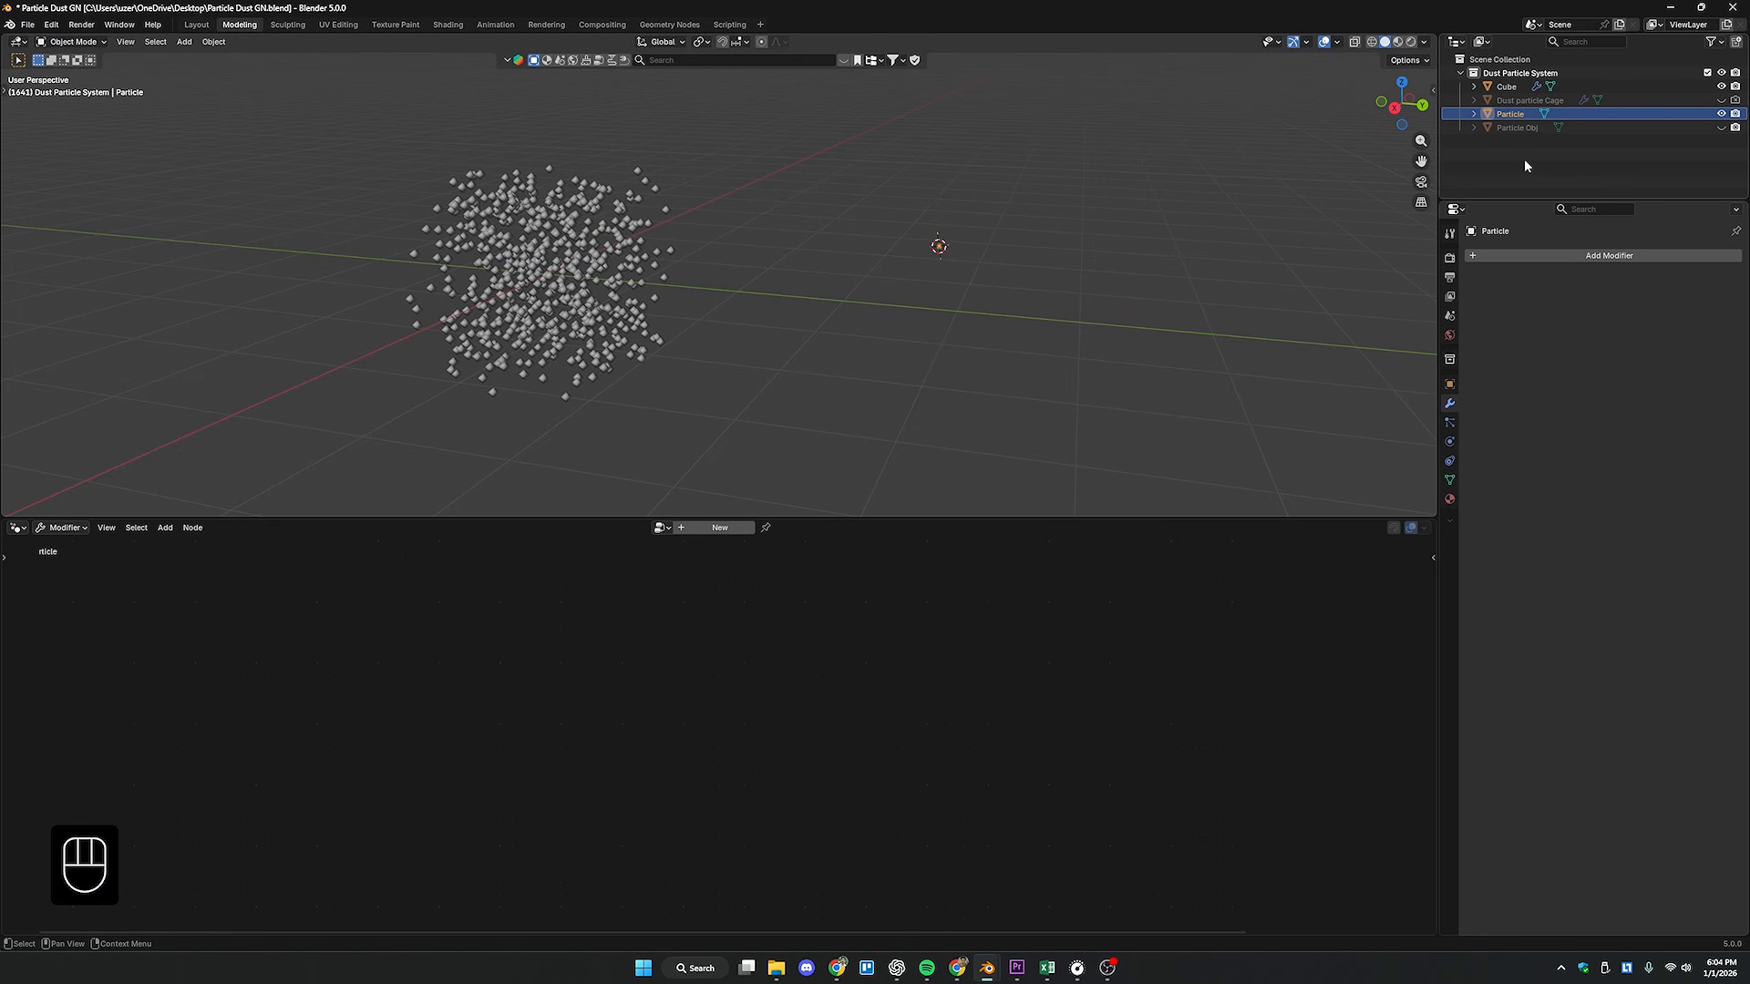
- Rename the Cube object as Space
double_click(1505, 87)
type("Space")
key("Return")
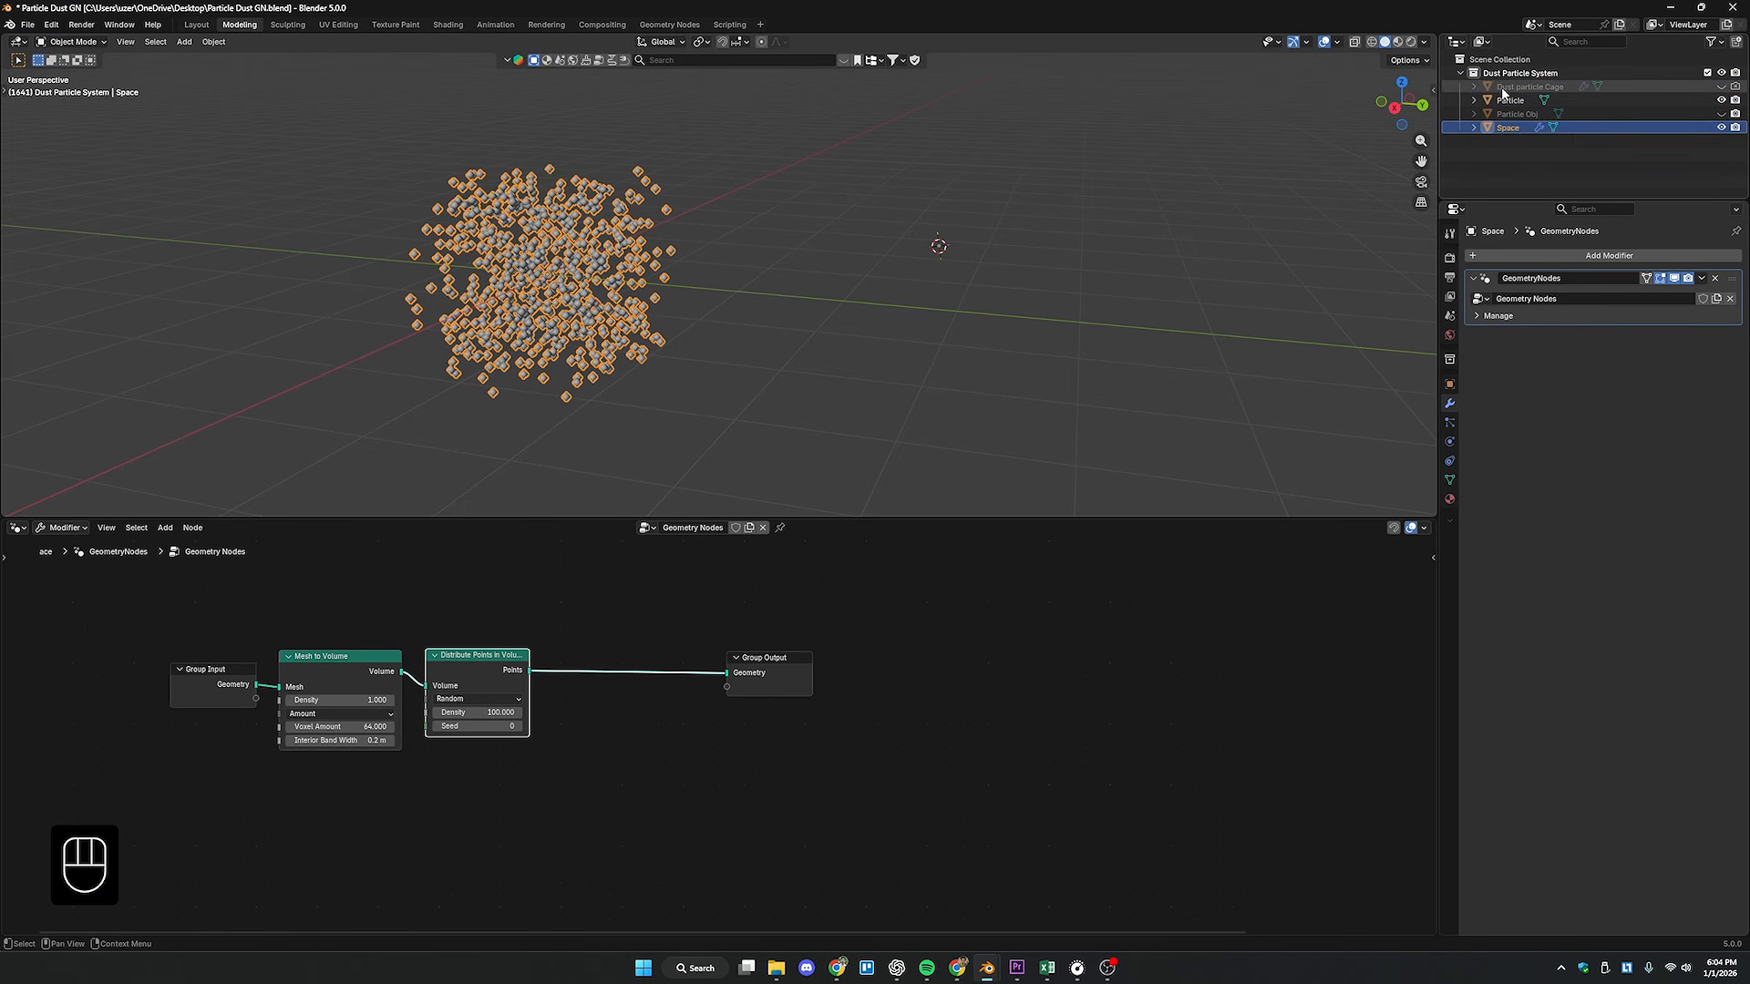
- Select the Space object and pin its Geometry Nodes tree so it stays displayed
left_click(1477, 101)
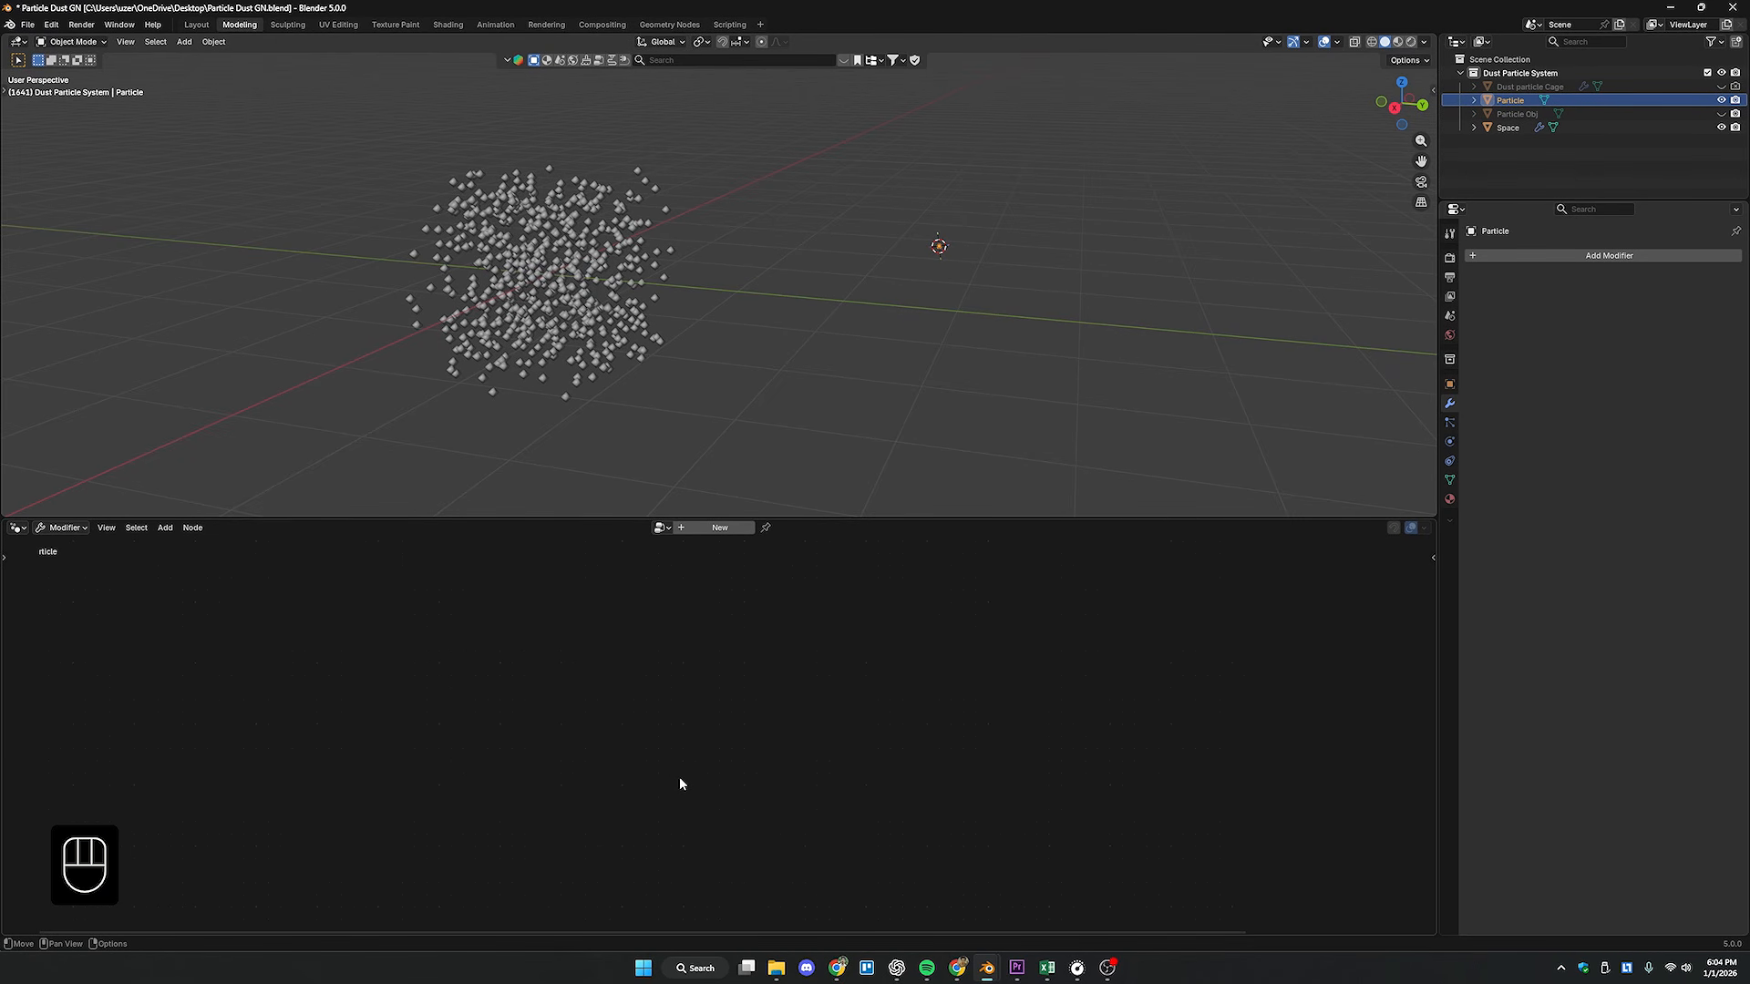
left_click(598, 306)
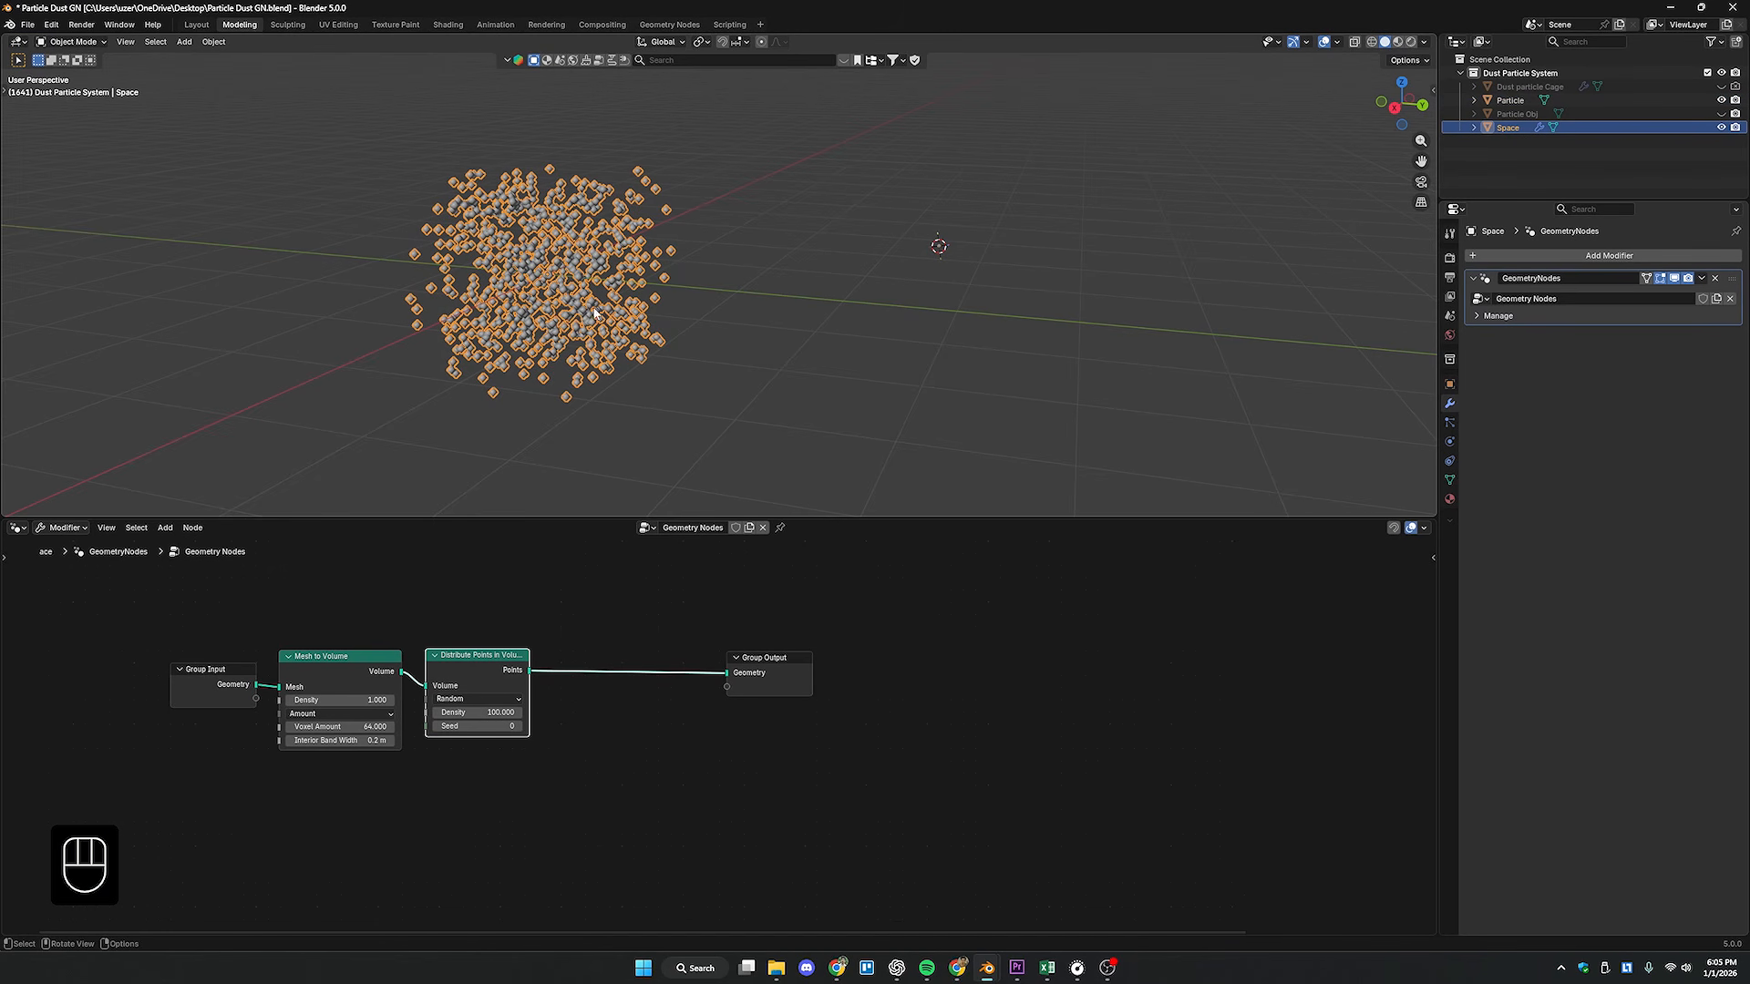
left_click(780, 532)
- Bring the Particle object into the node tree as an Object Info node, placed beneath Distribute Points in Volume
middle_click_drag(635, 688, 699, 655)
scroll(592, 664, "up", 3)
left_click_drag(1510, 100, 457, 778)
middle_click_drag(554, 758, 593, 692)
left_click_drag(536, 707, 495, 711)
scroll(560, 694, "down", 1)
middle_click_drag(569, 692, 491, 762)
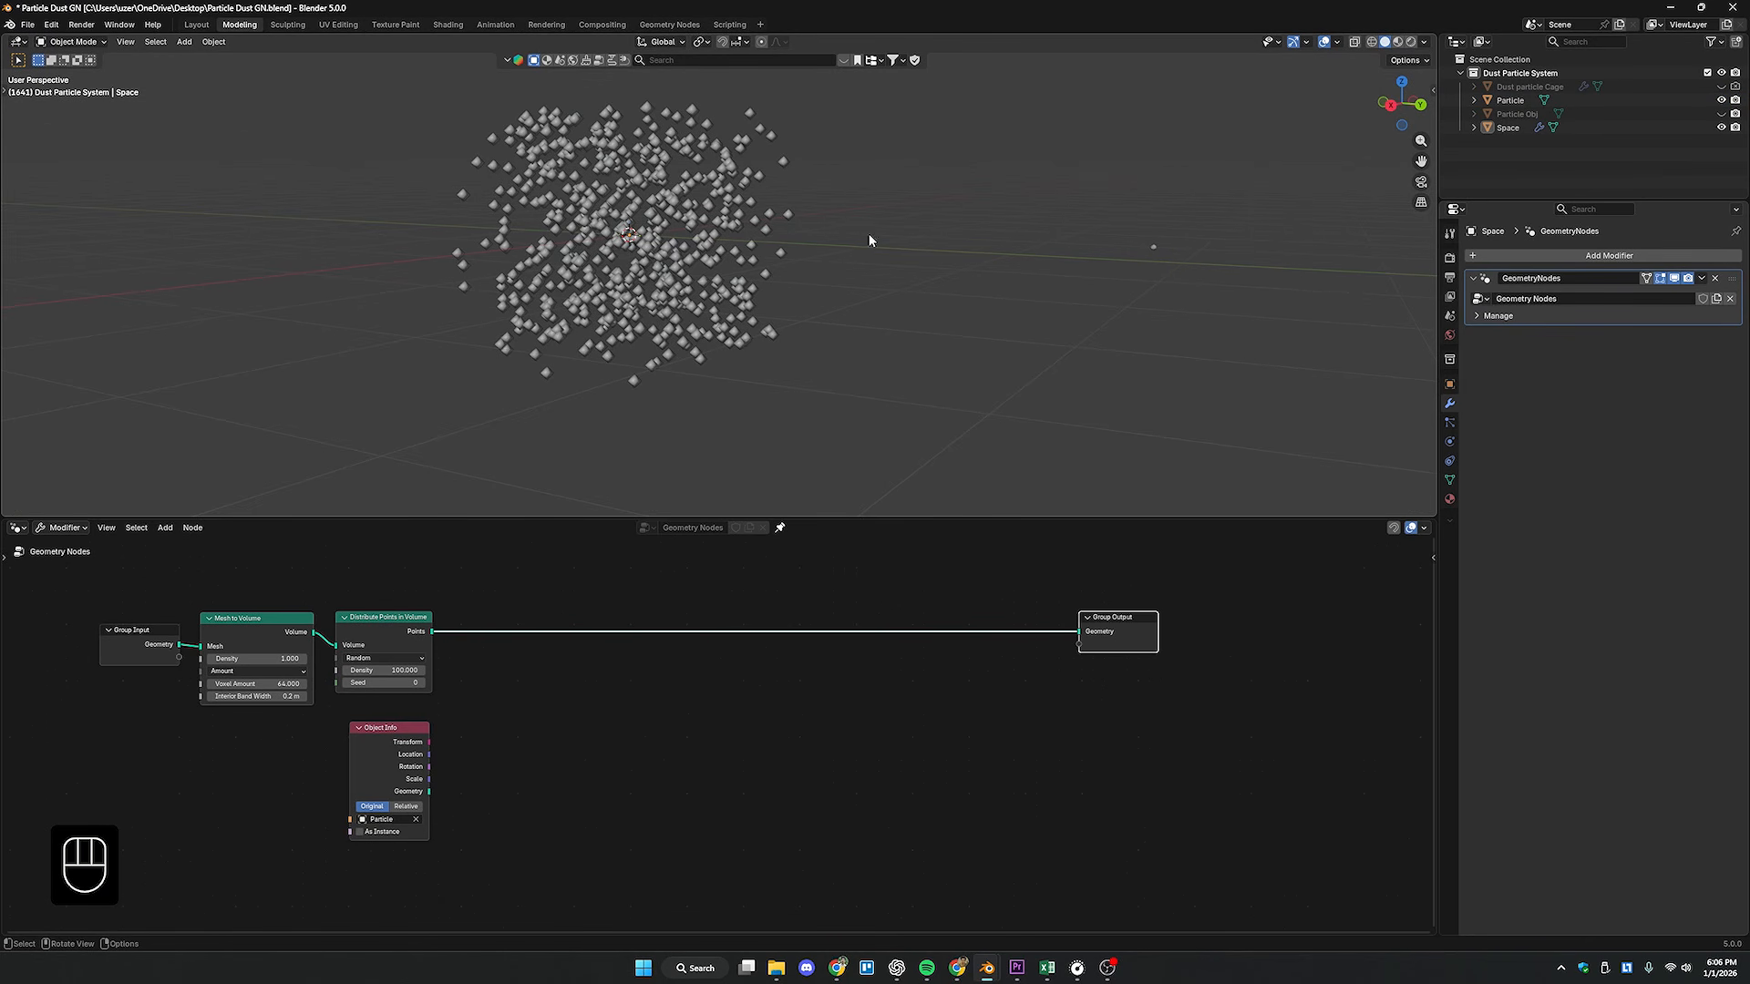
- Insert an Instance on Points node between Distribute Points in Volume and Group Output
left_click_drag(1236, 369, 1089, 224)
middle_click_drag(1070, 312, 1066, 317, "shift")
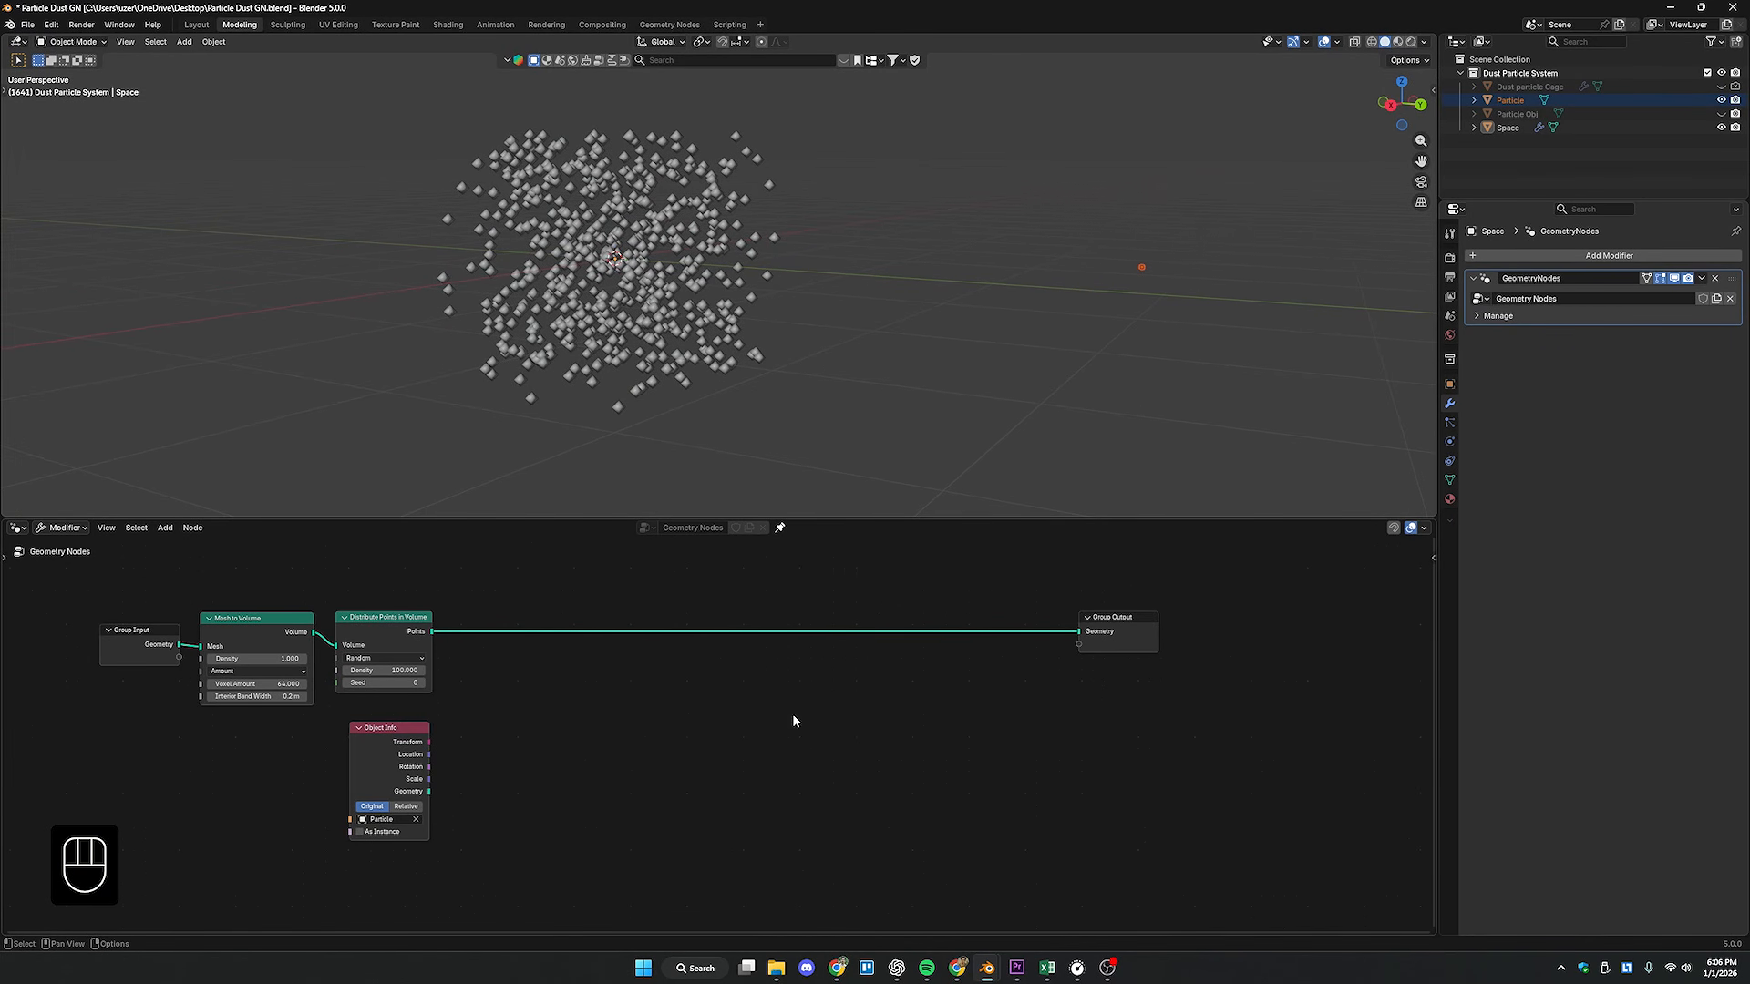
key("shift+a")
left_click(784, 640)
type("ins")
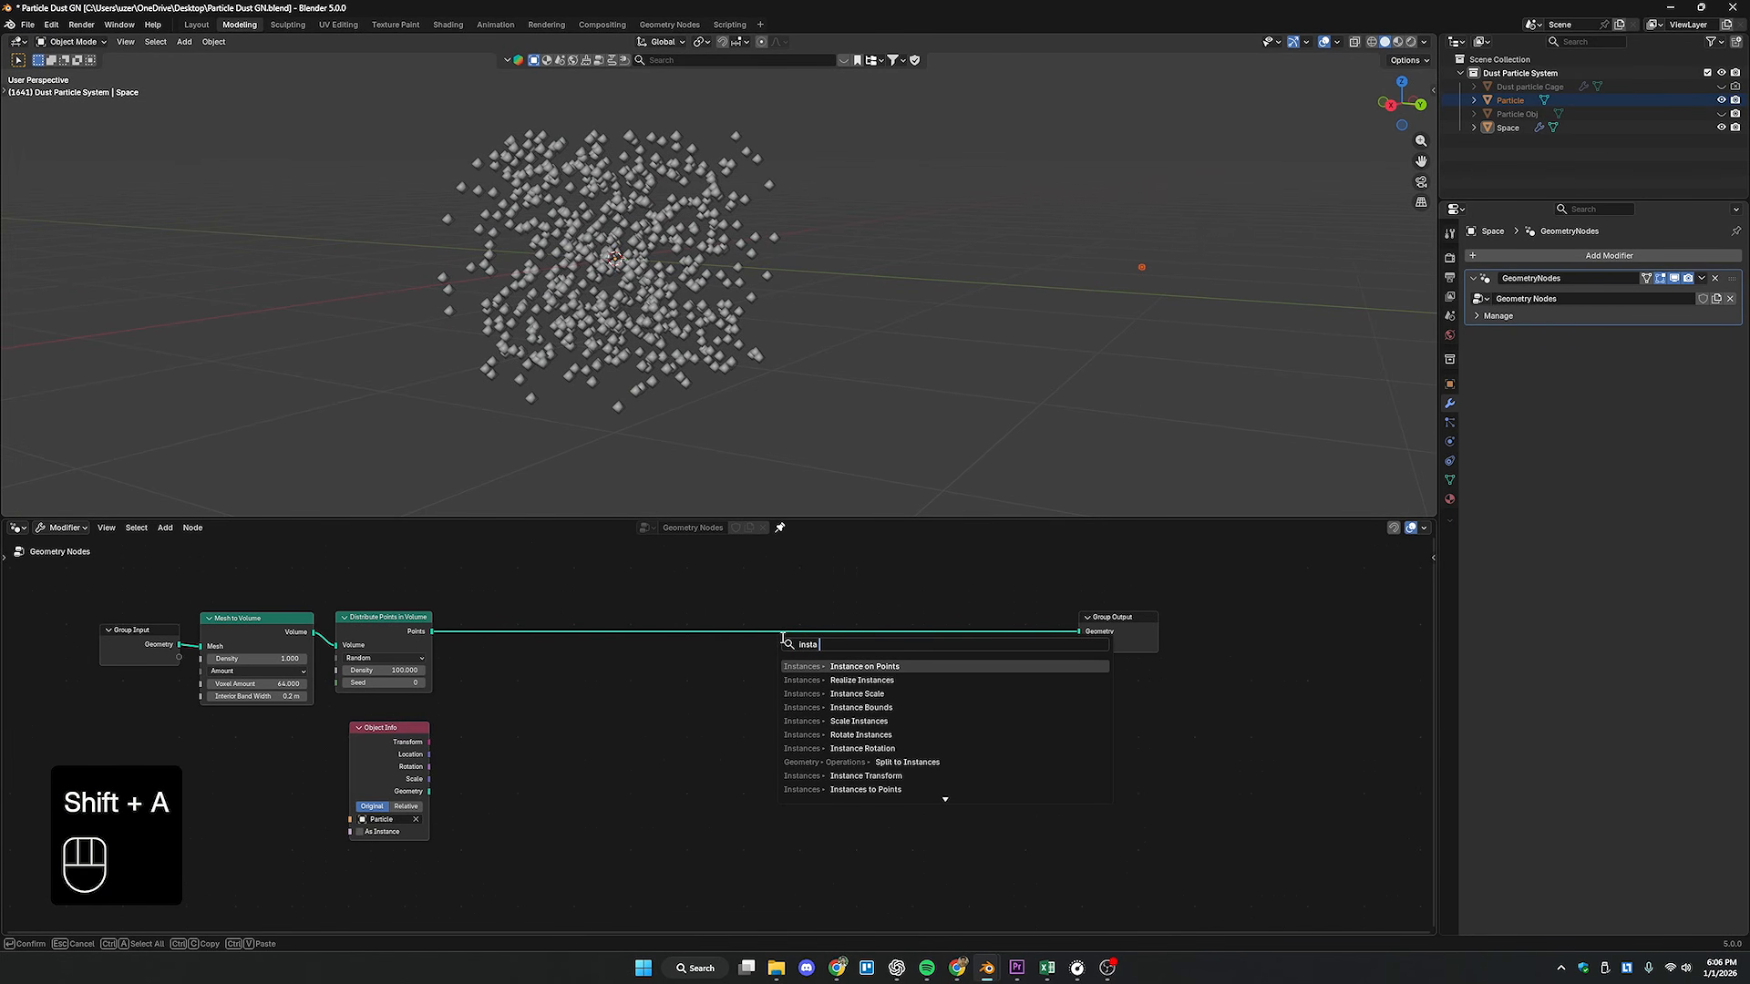
type("ta")
key("Return")
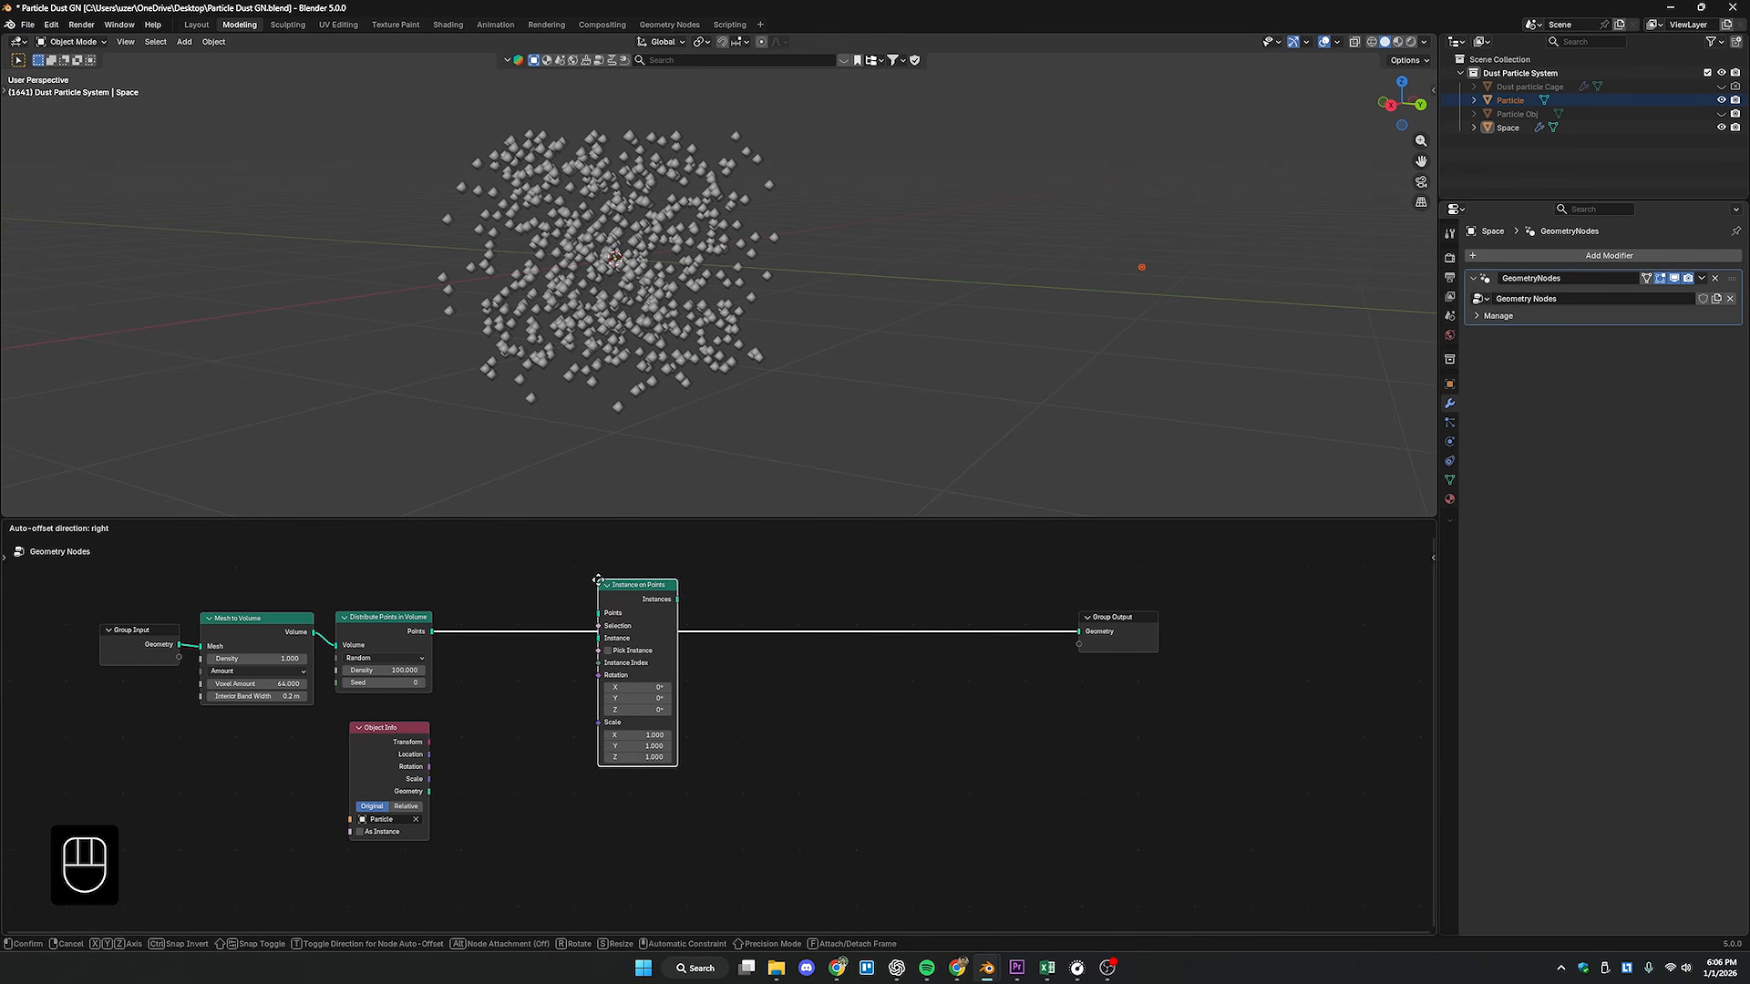
left_click(597, 579)
left_click_drag(667, 600, 693, 615)
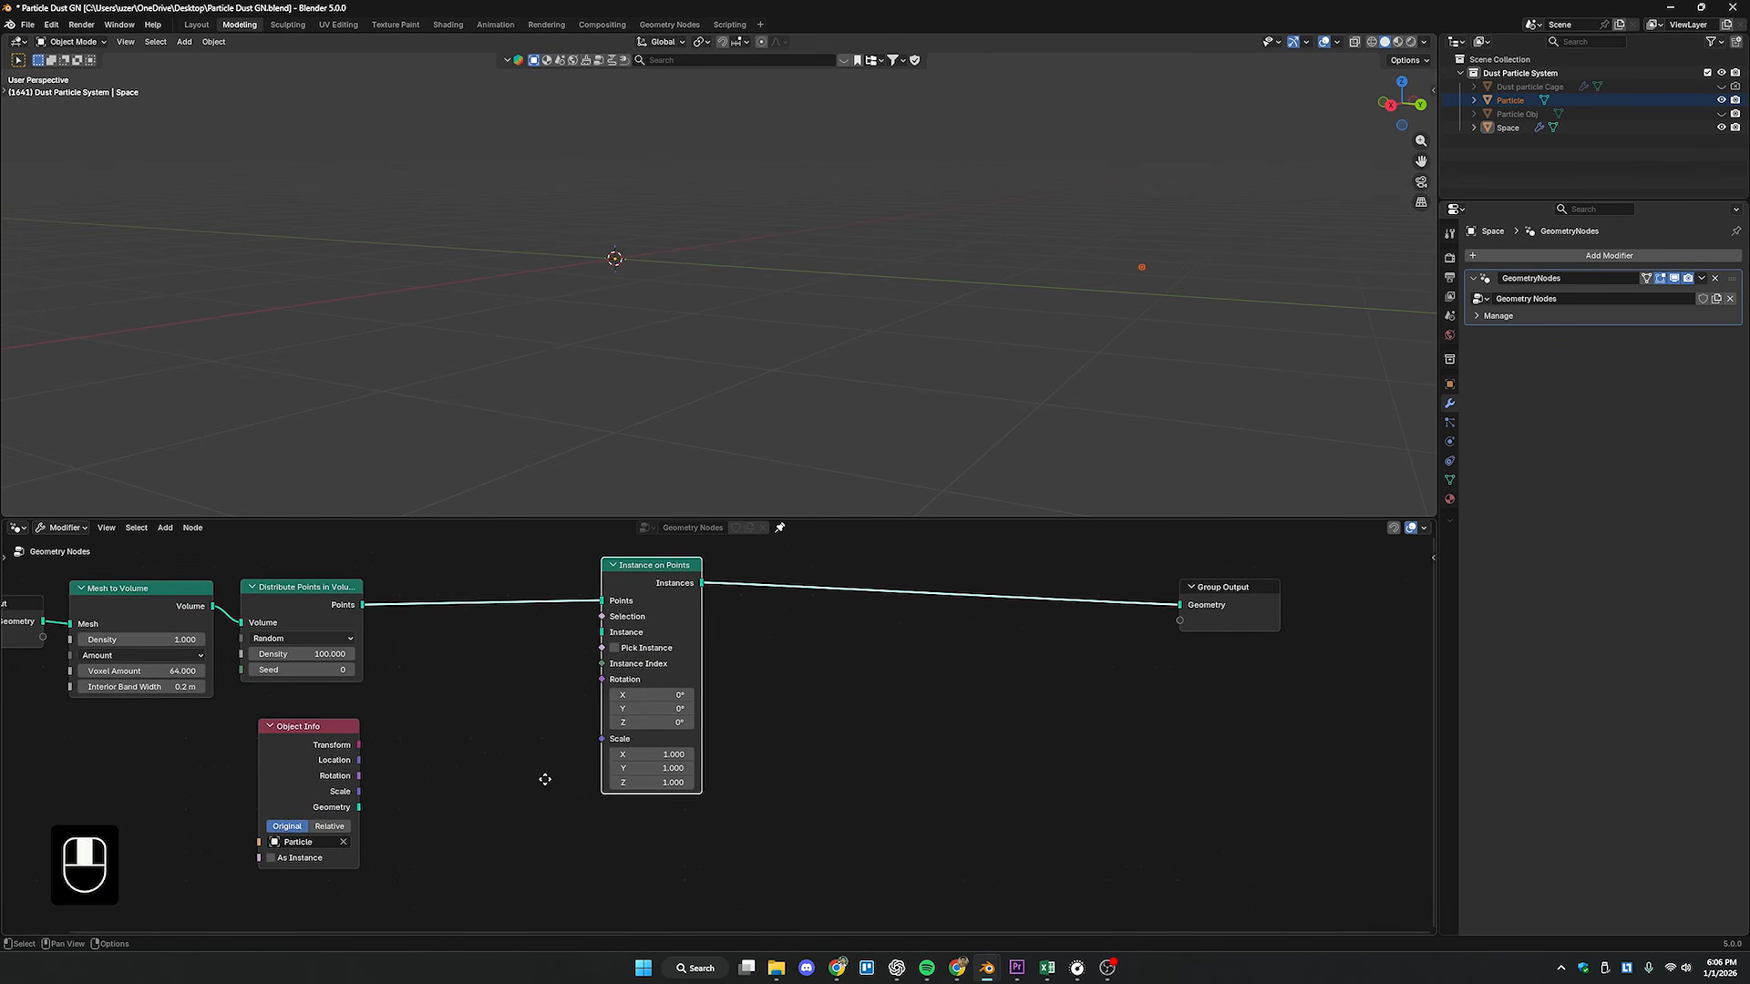
- Connect the Object Info node's Geometry to the Instance input of Instance on Points and inspect the instanced particles
scroll(544, 777, "up", 2)
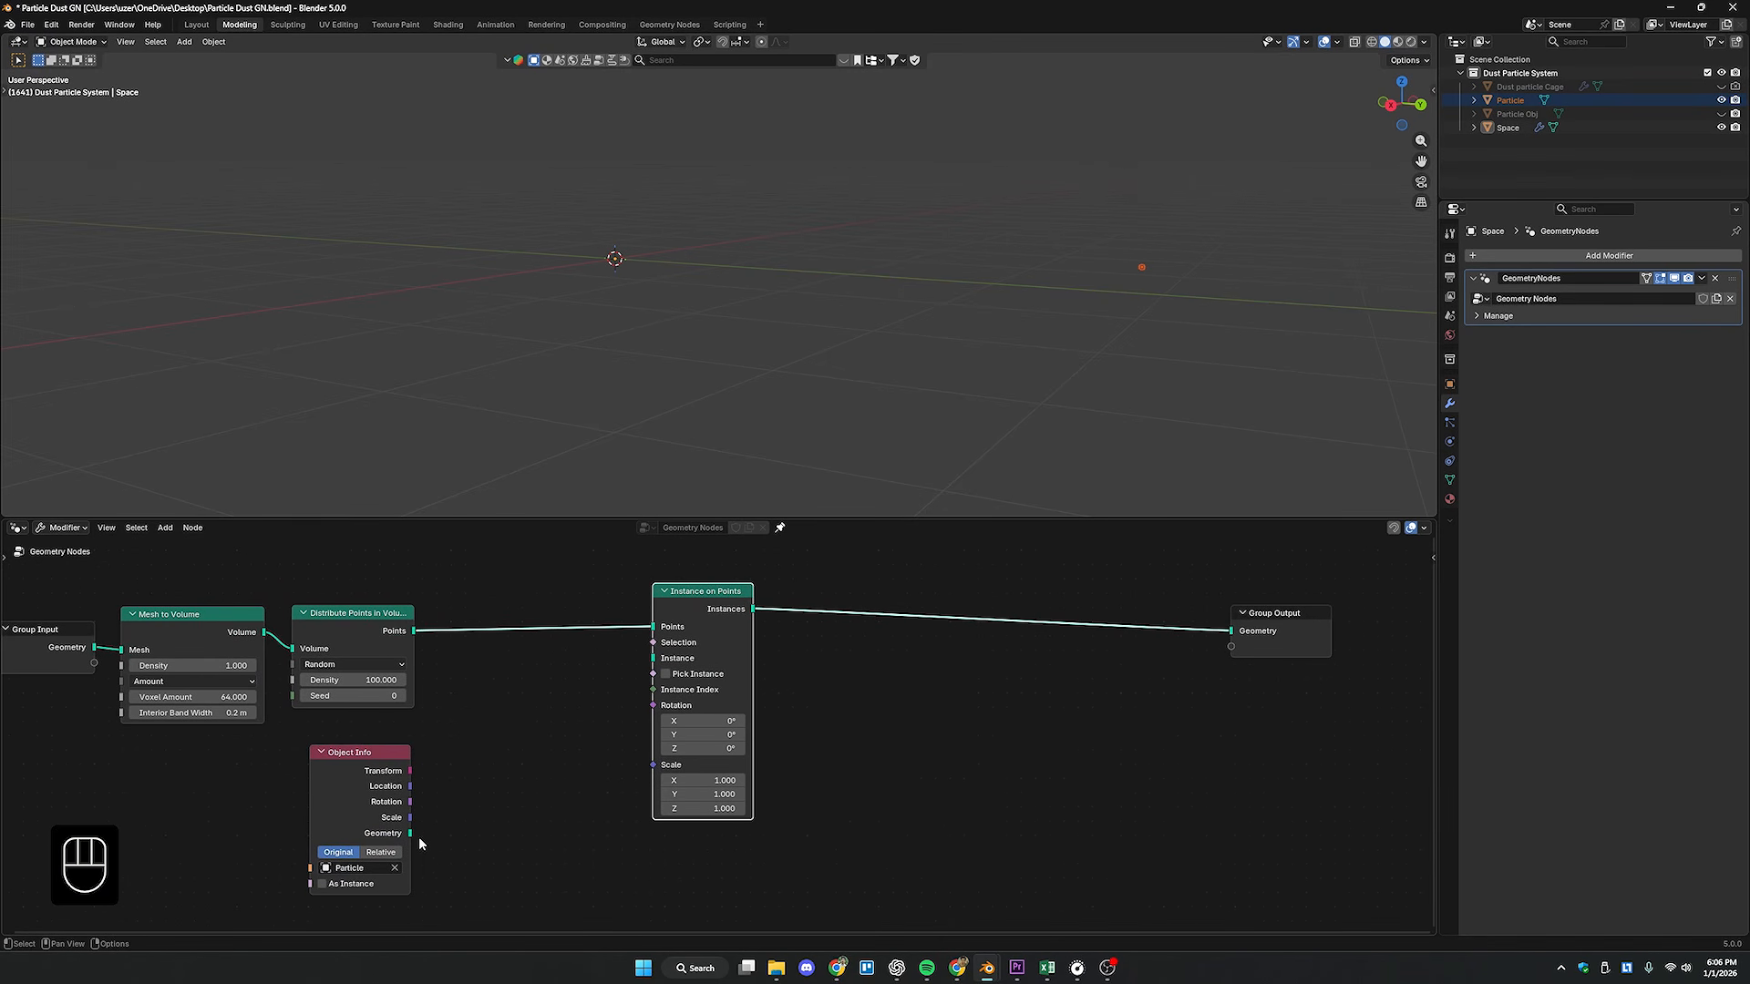
left_click_drag(410, 835, 640, 666)
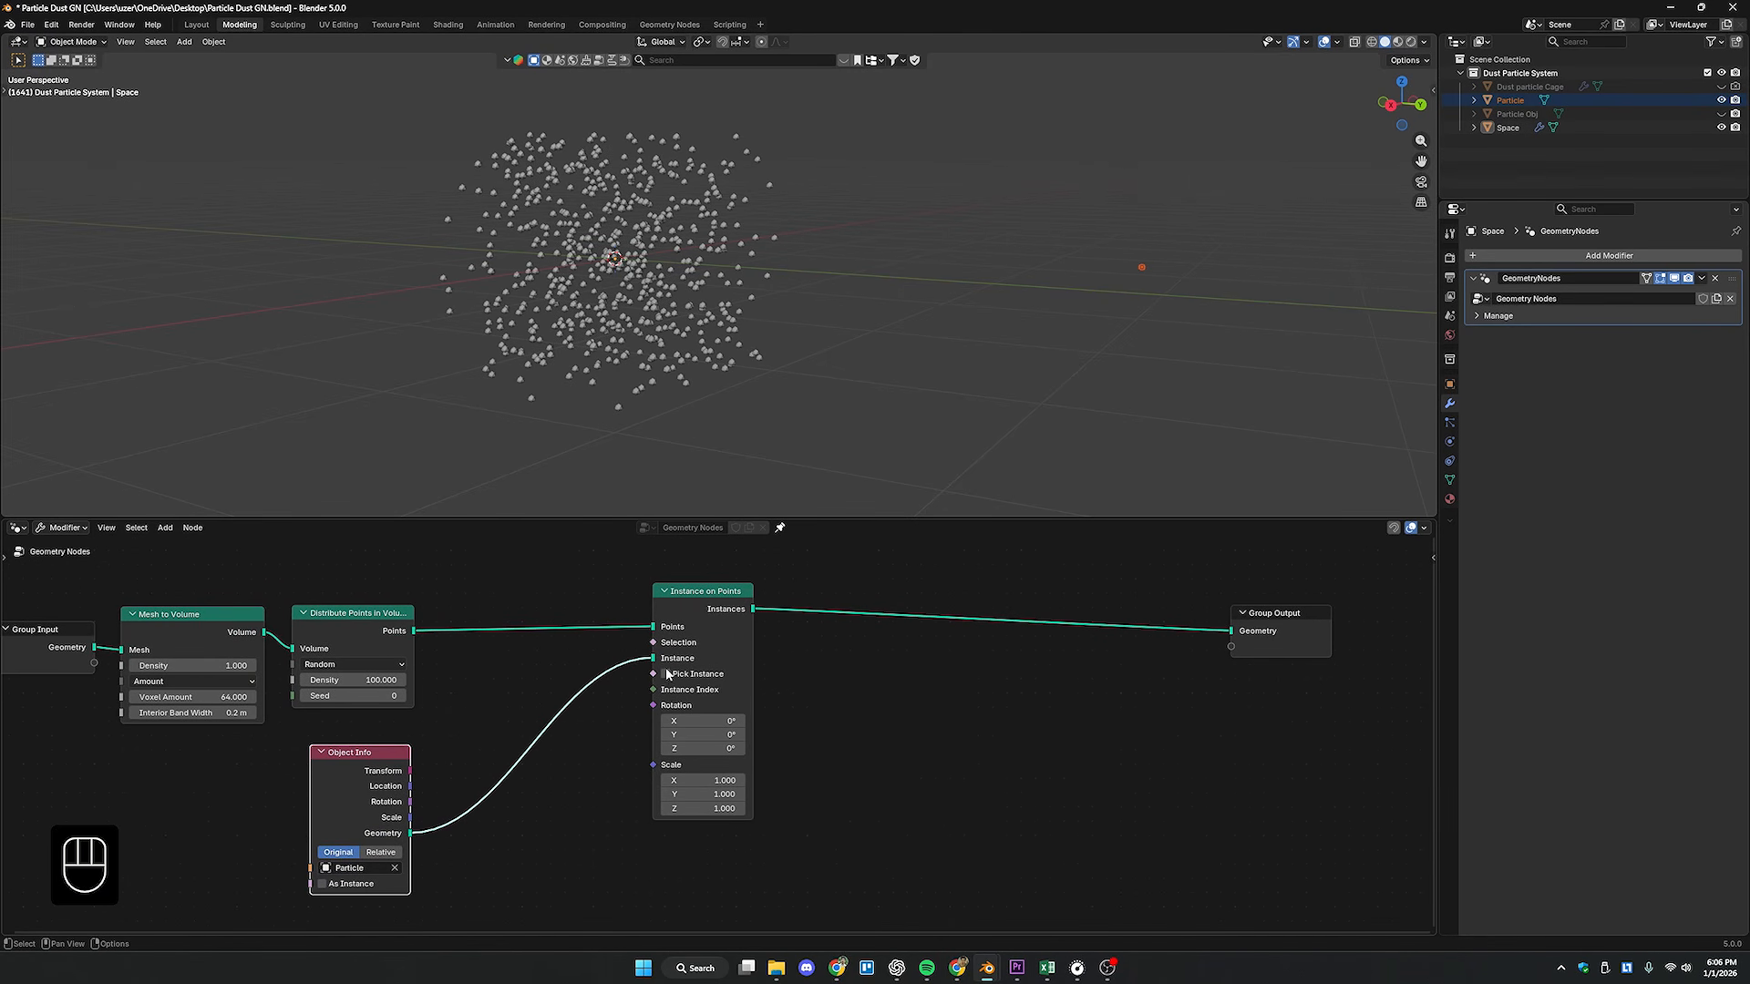
middle_click_drag(724, 352, 729, 368)
scroll(729, 368, "up", 3)
scroll(747, 367, "up", 2)
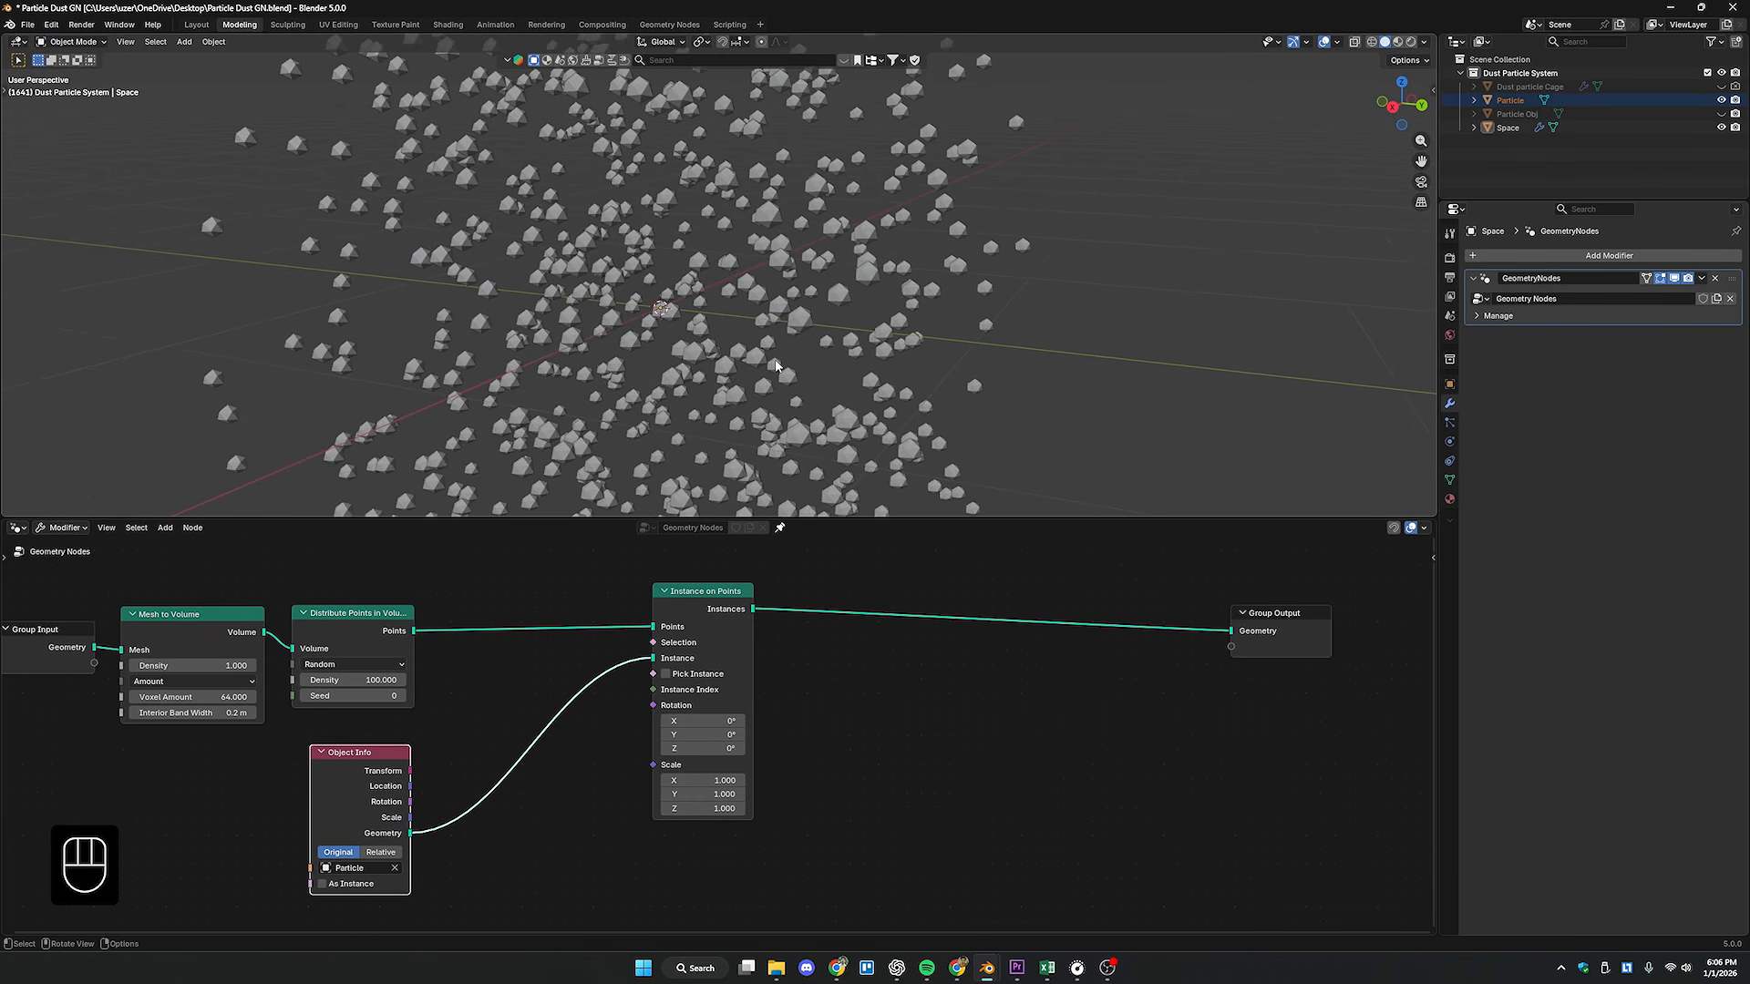
scroll(765, 368, "up", 2)
left_click(638, 308)
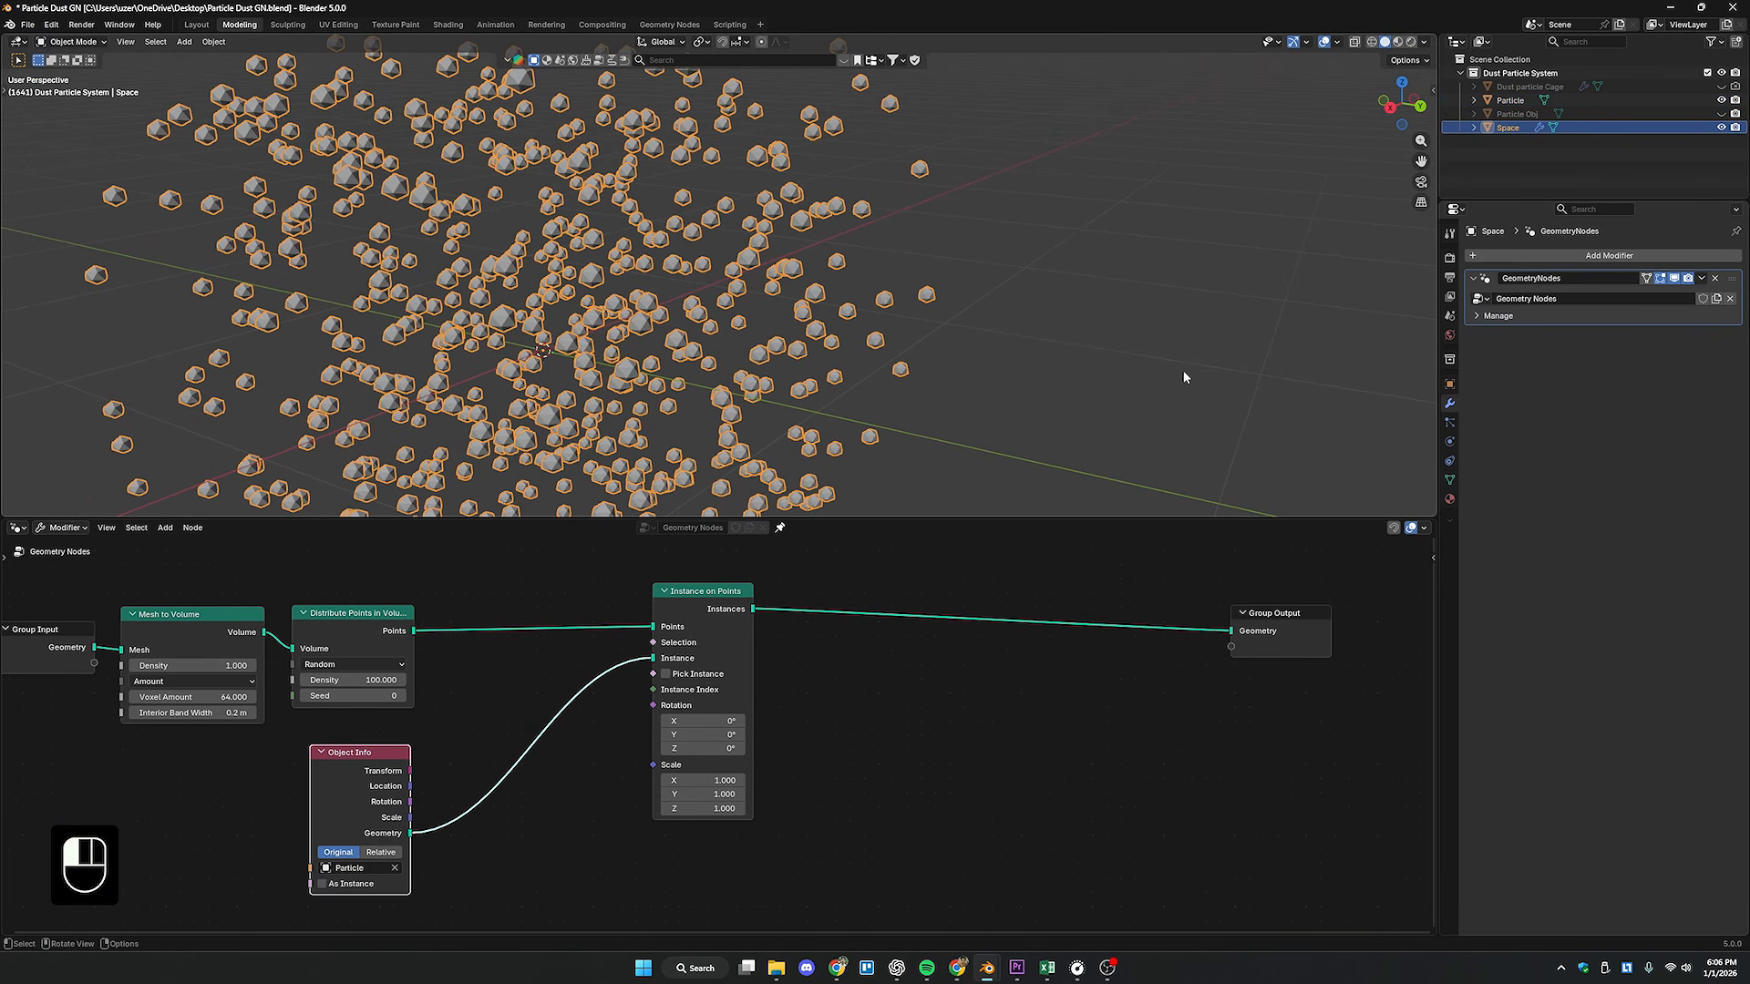
left_click(1135, 387)
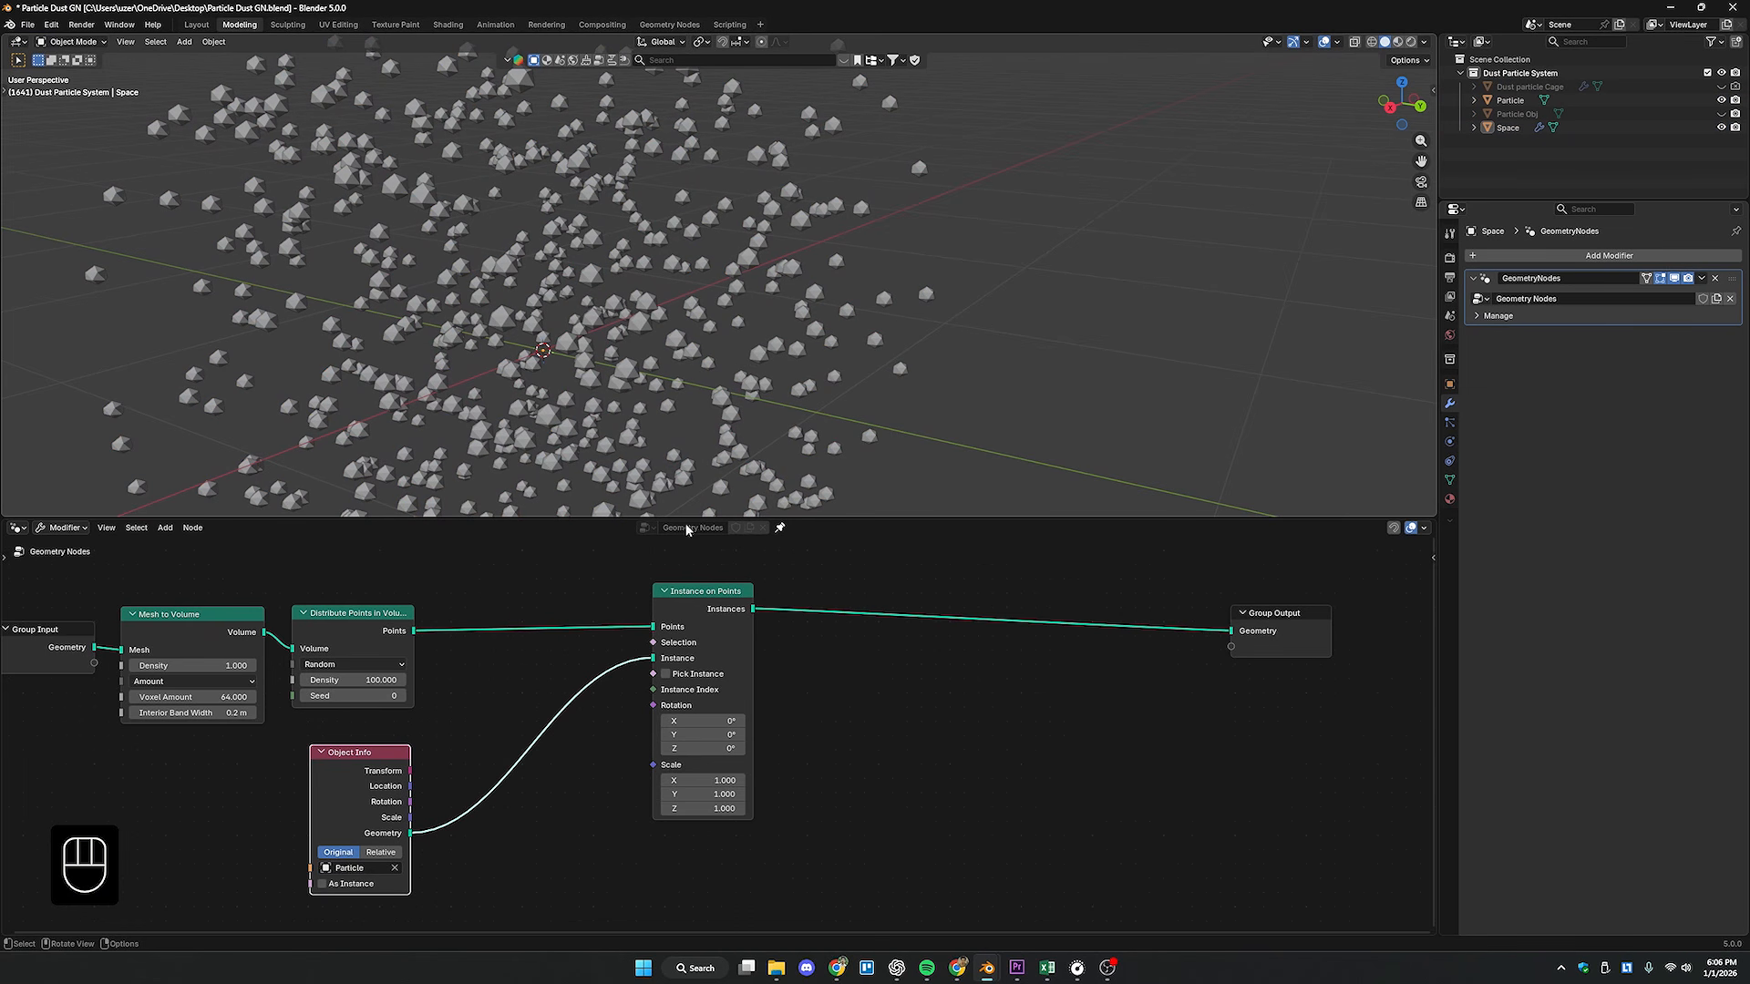
- Enable As Instance on the Particle's Object Info node
middle_click_drag(488, 738, 491, 709)
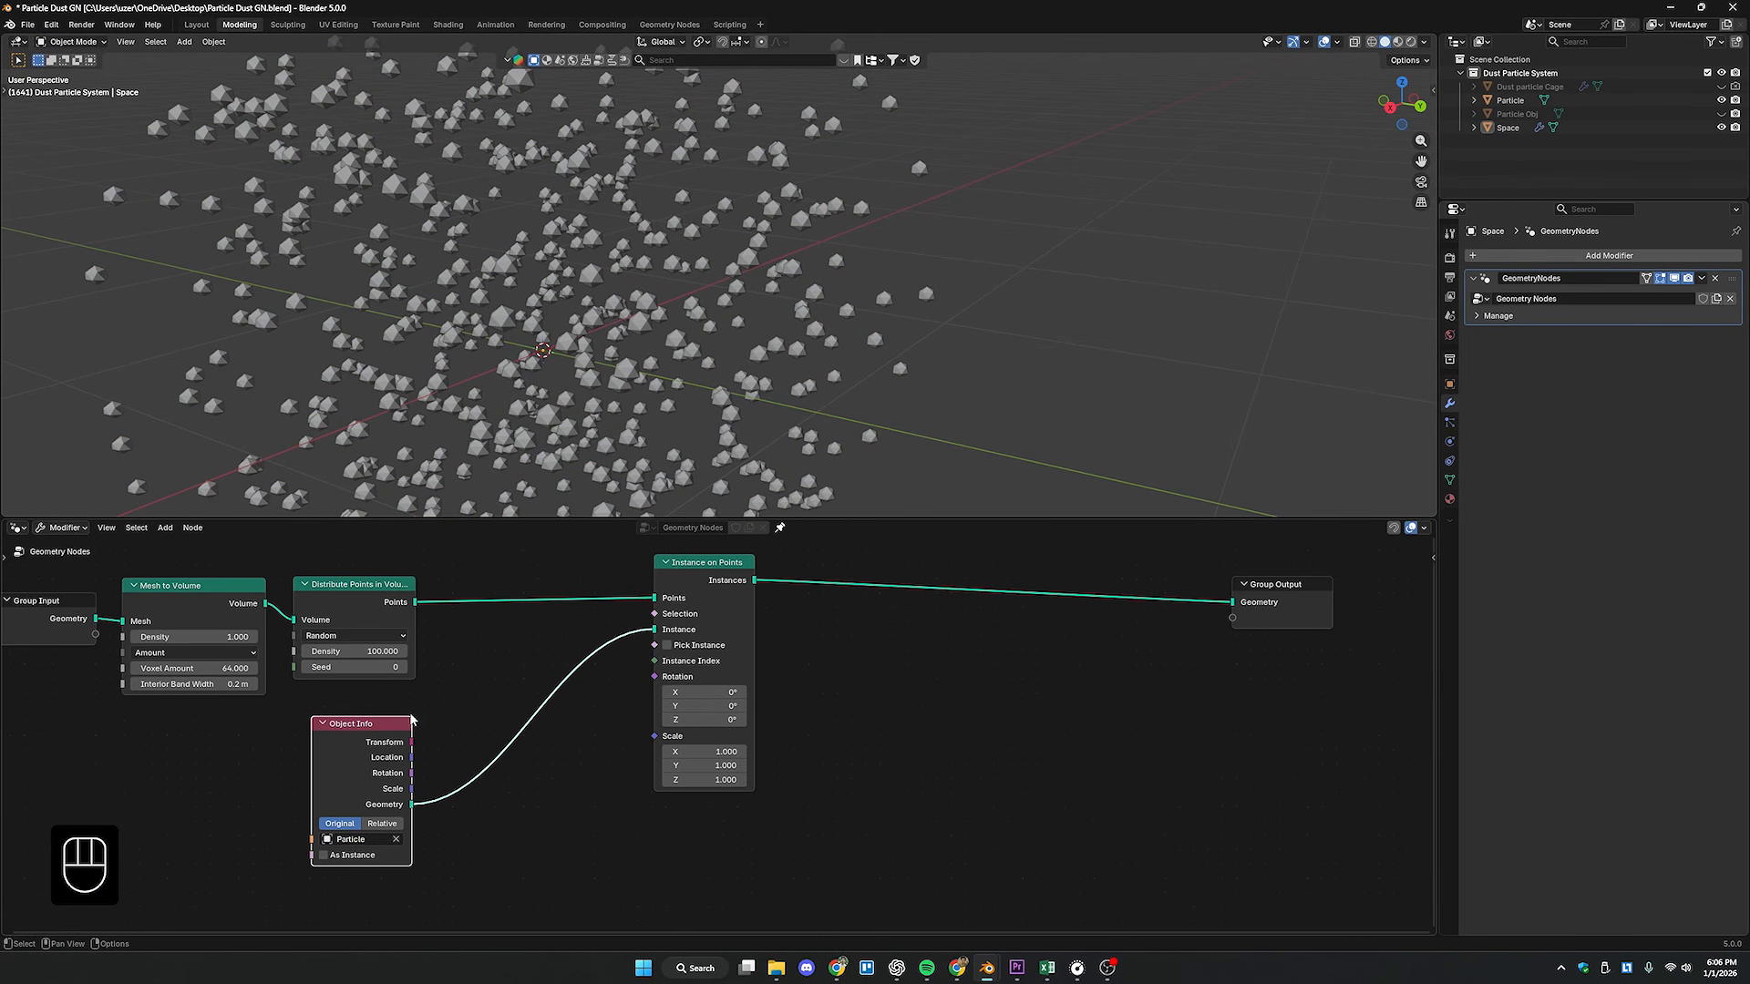
left_click(324, 856)
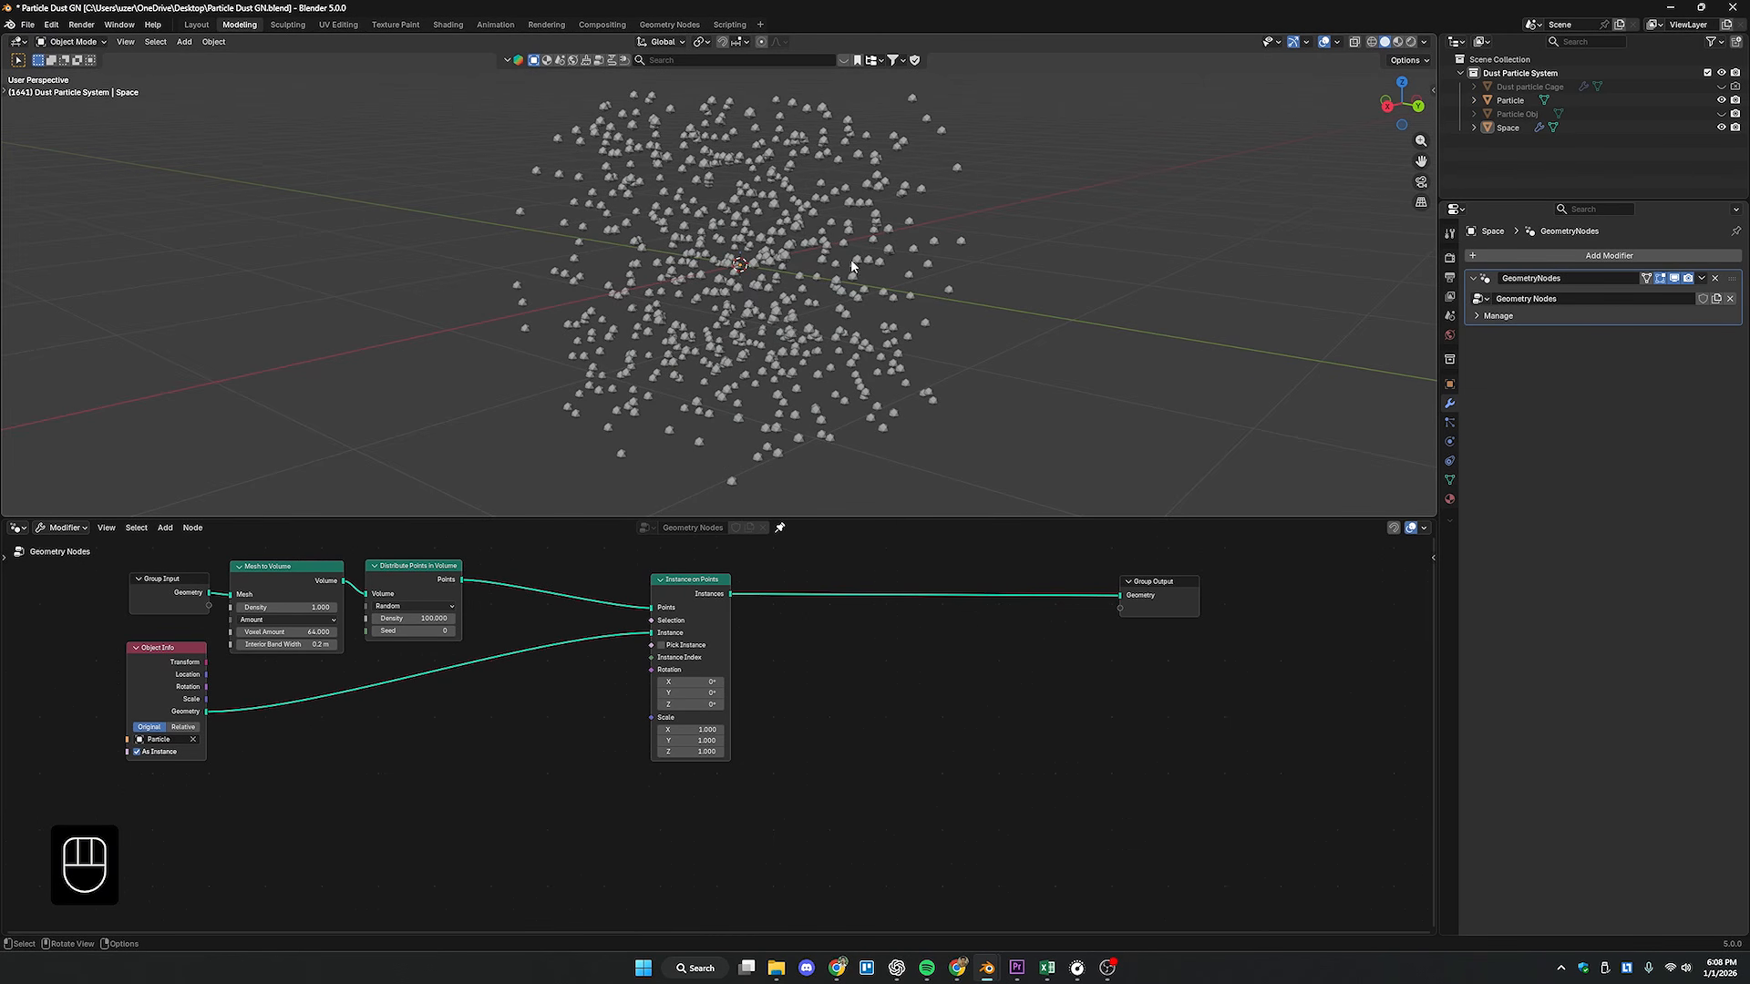
left_click(766, 227)
left_click(1020, 316)
- Add a Noise Texture node in the free space below the Object Info node
mouse_move(538, 727)
middle_mouse_down()
mouse_move(643, 690)
mouse_move(561, 720)
middle_mouse_up()
scroll(638, 695, "down", 1)
key("shift+a")
left_click(526, 631)
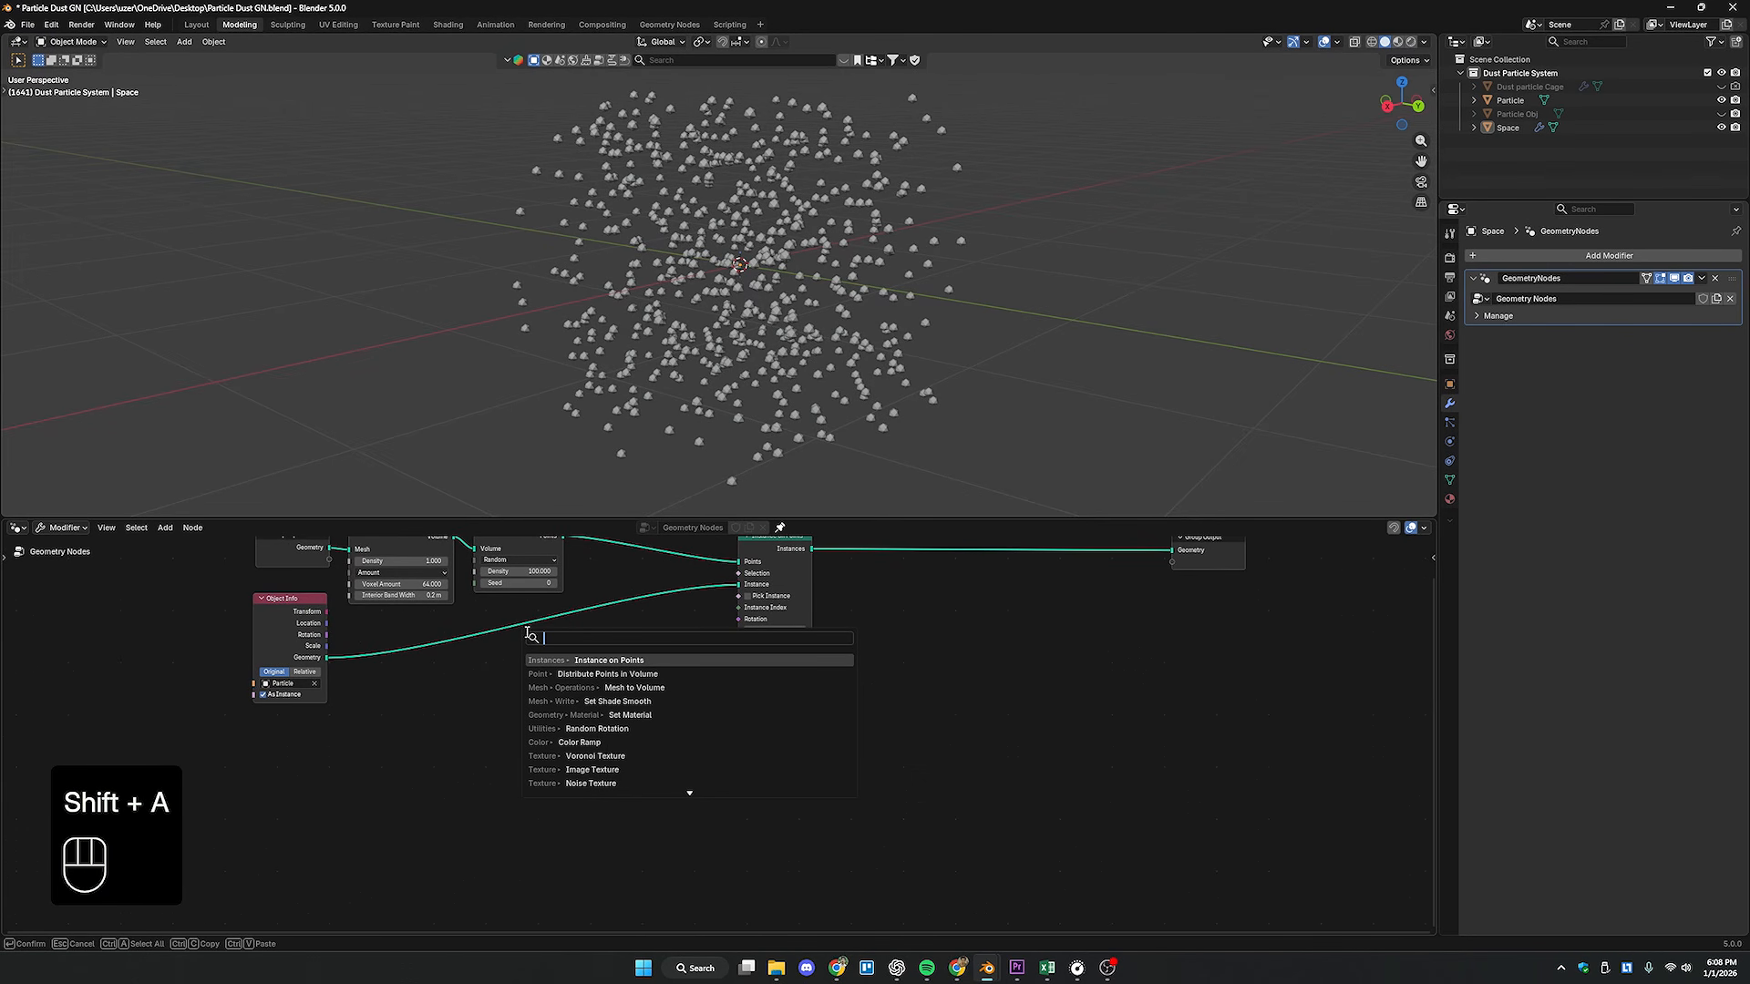
type("noise")
key("Return")
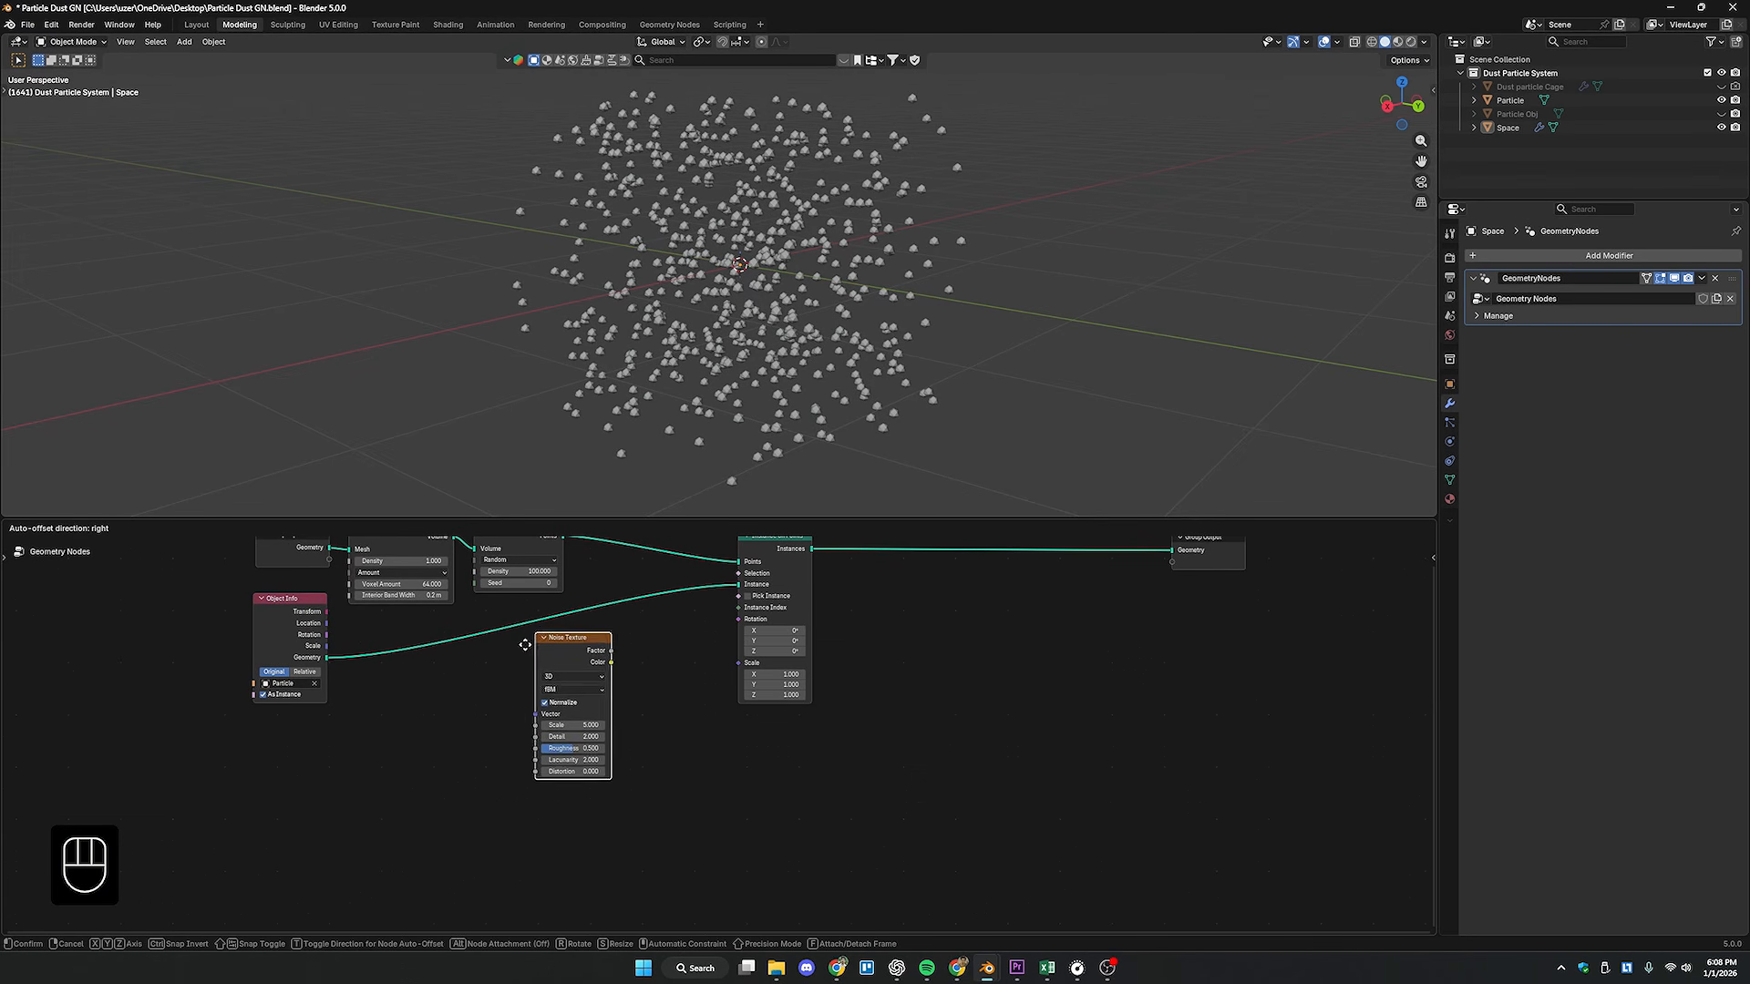
left_click(431, 721)
- Add a Color Ramp node beside the Noise Texture
key("shift+a")
left_click(621, 641)
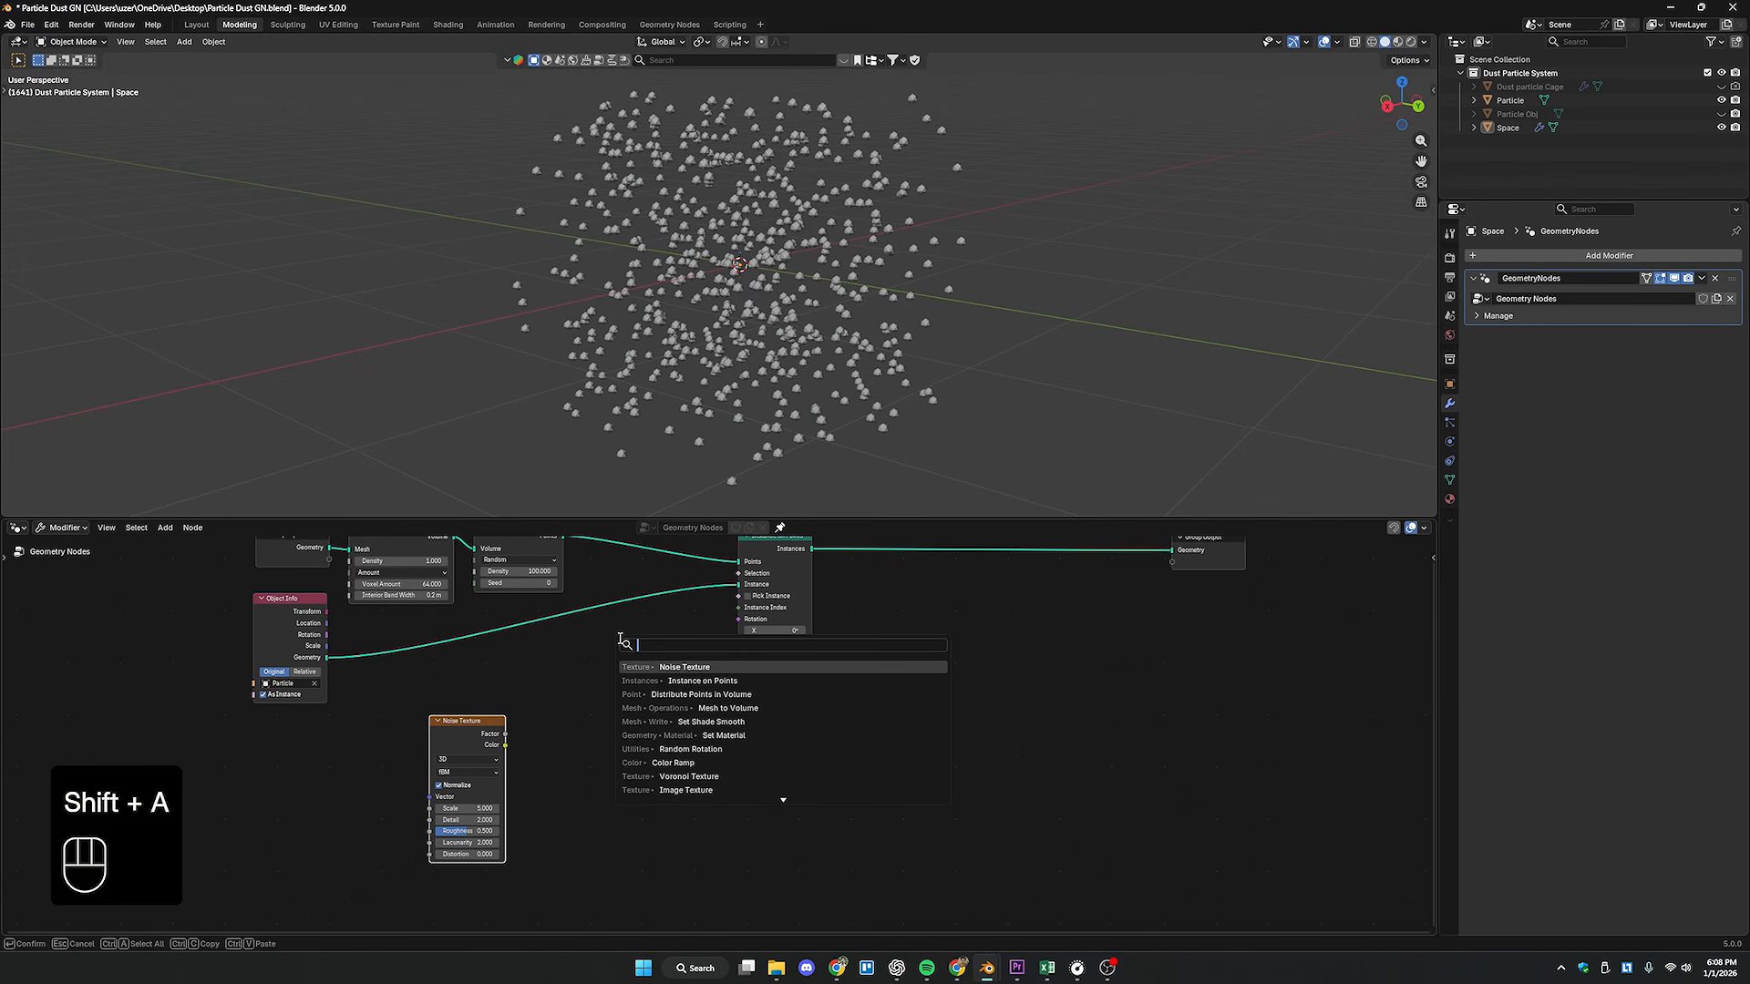
type("color ramp")
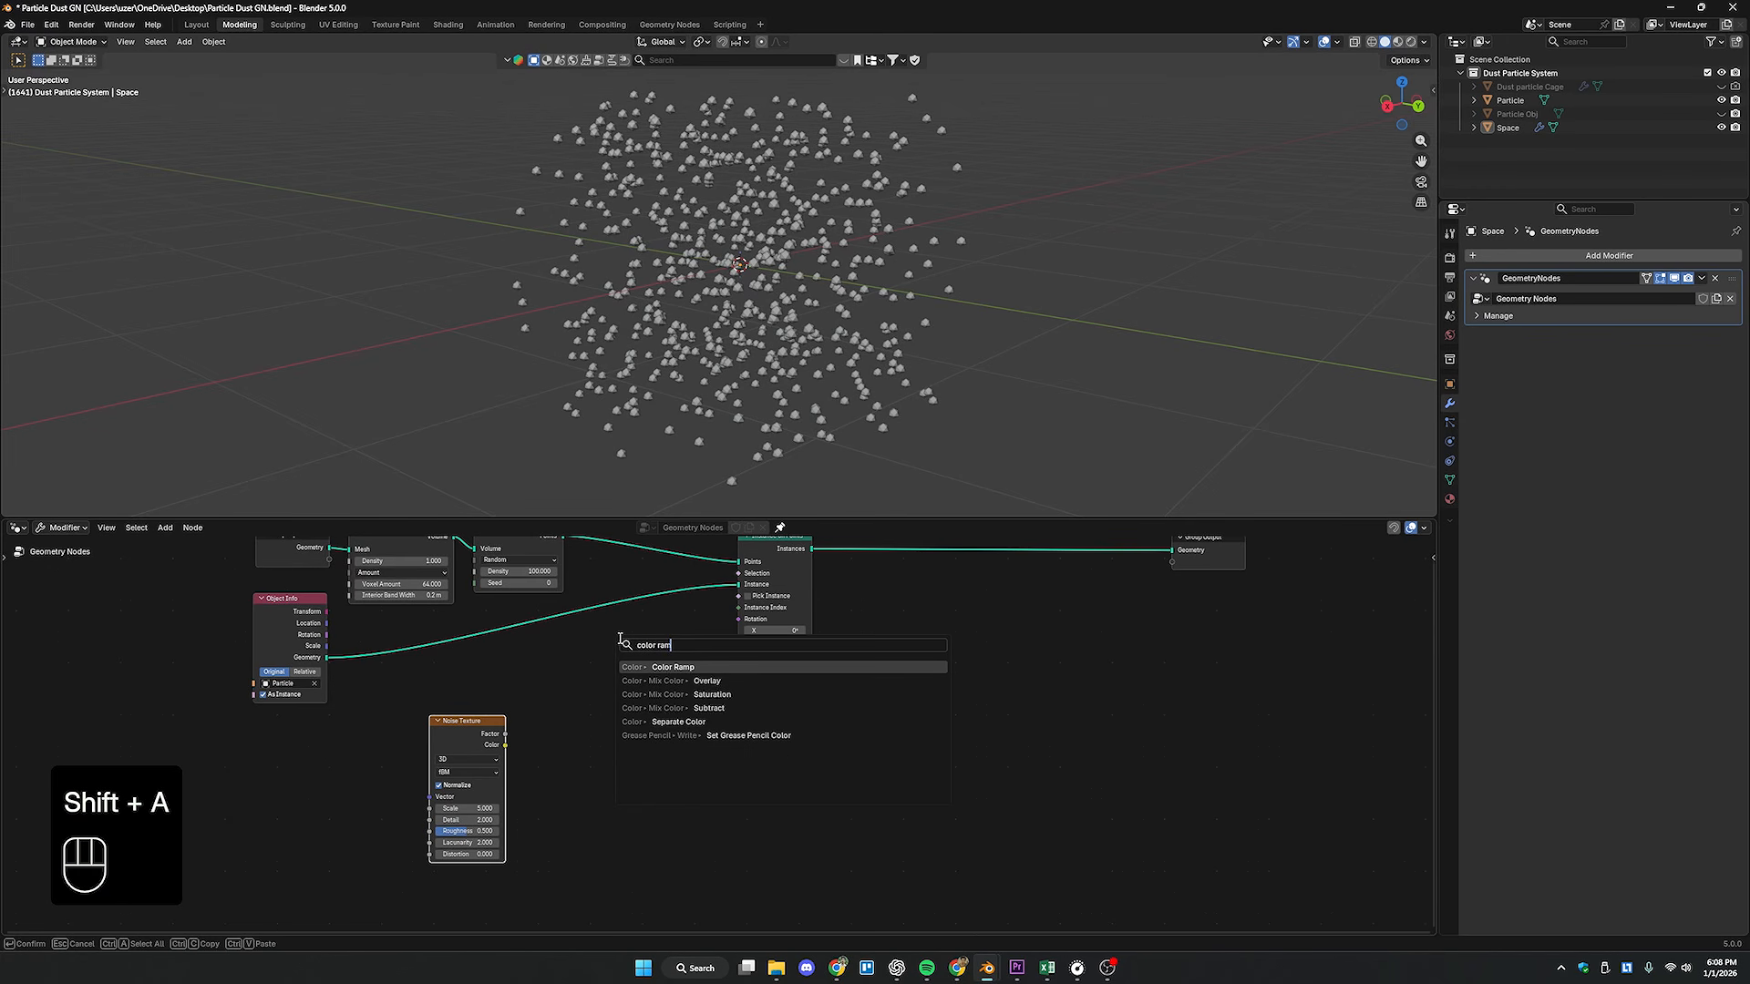
key("Return")
left_click(535, 764)
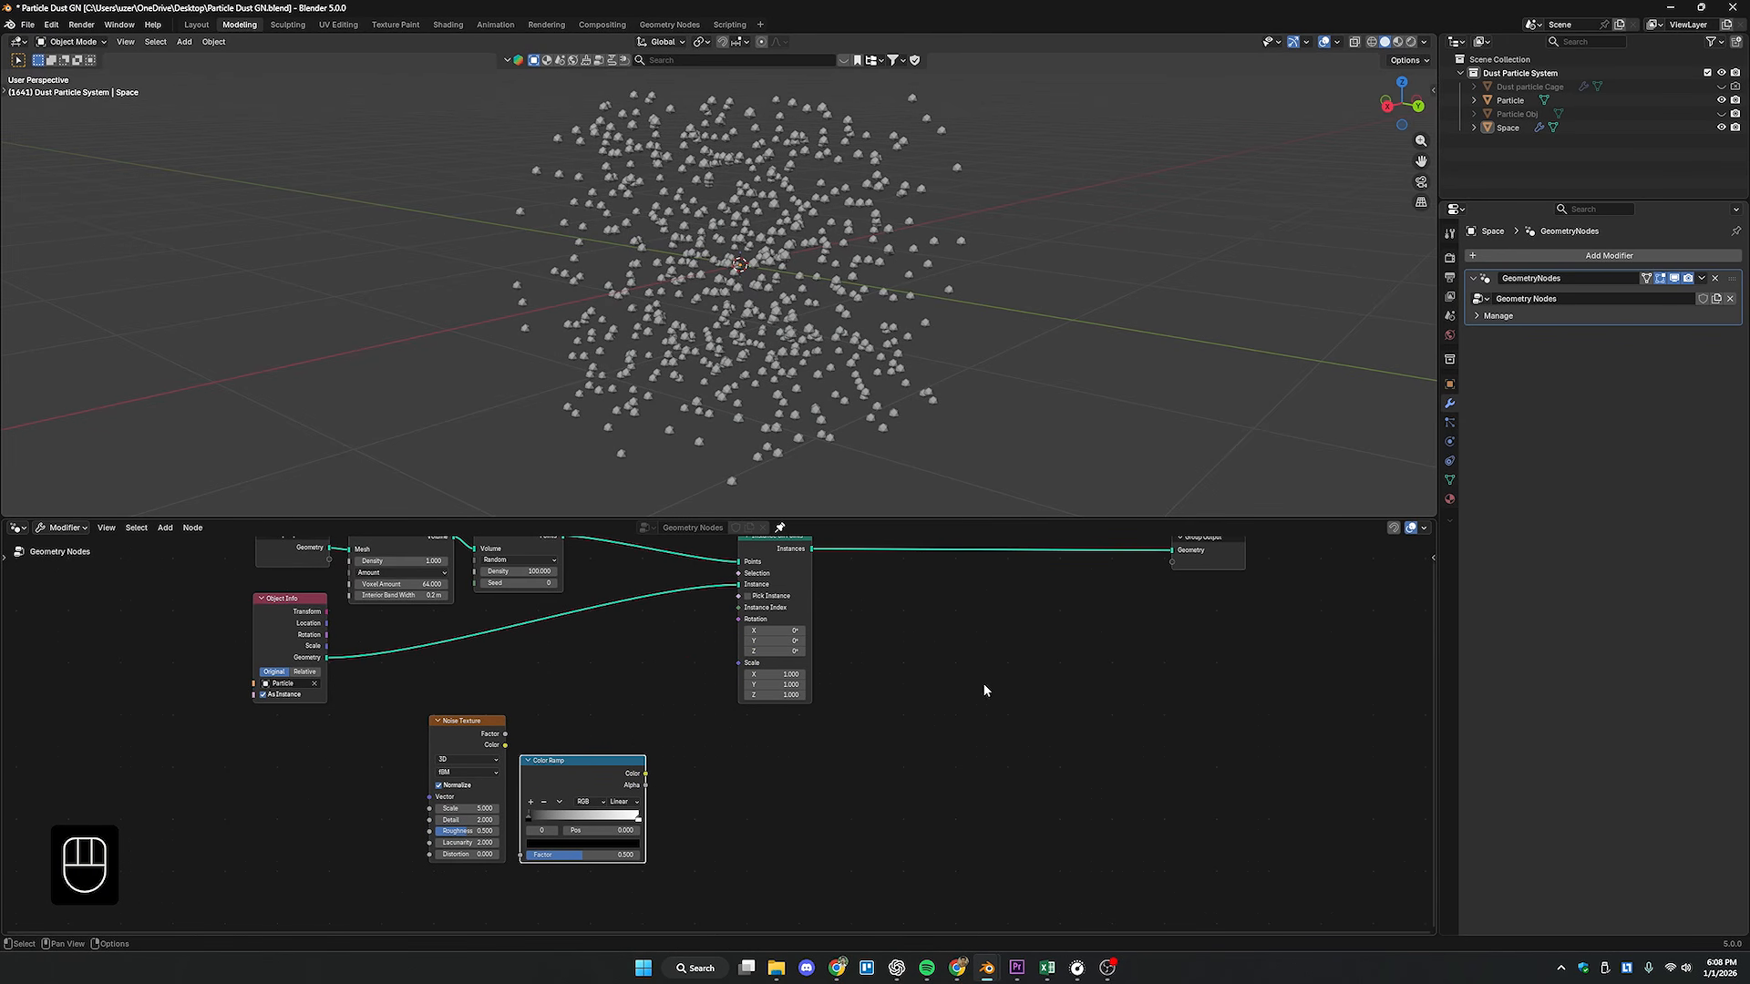
- Add a Math node with the Add operation beside the Color Ramp
key("shift+a")
type("add")
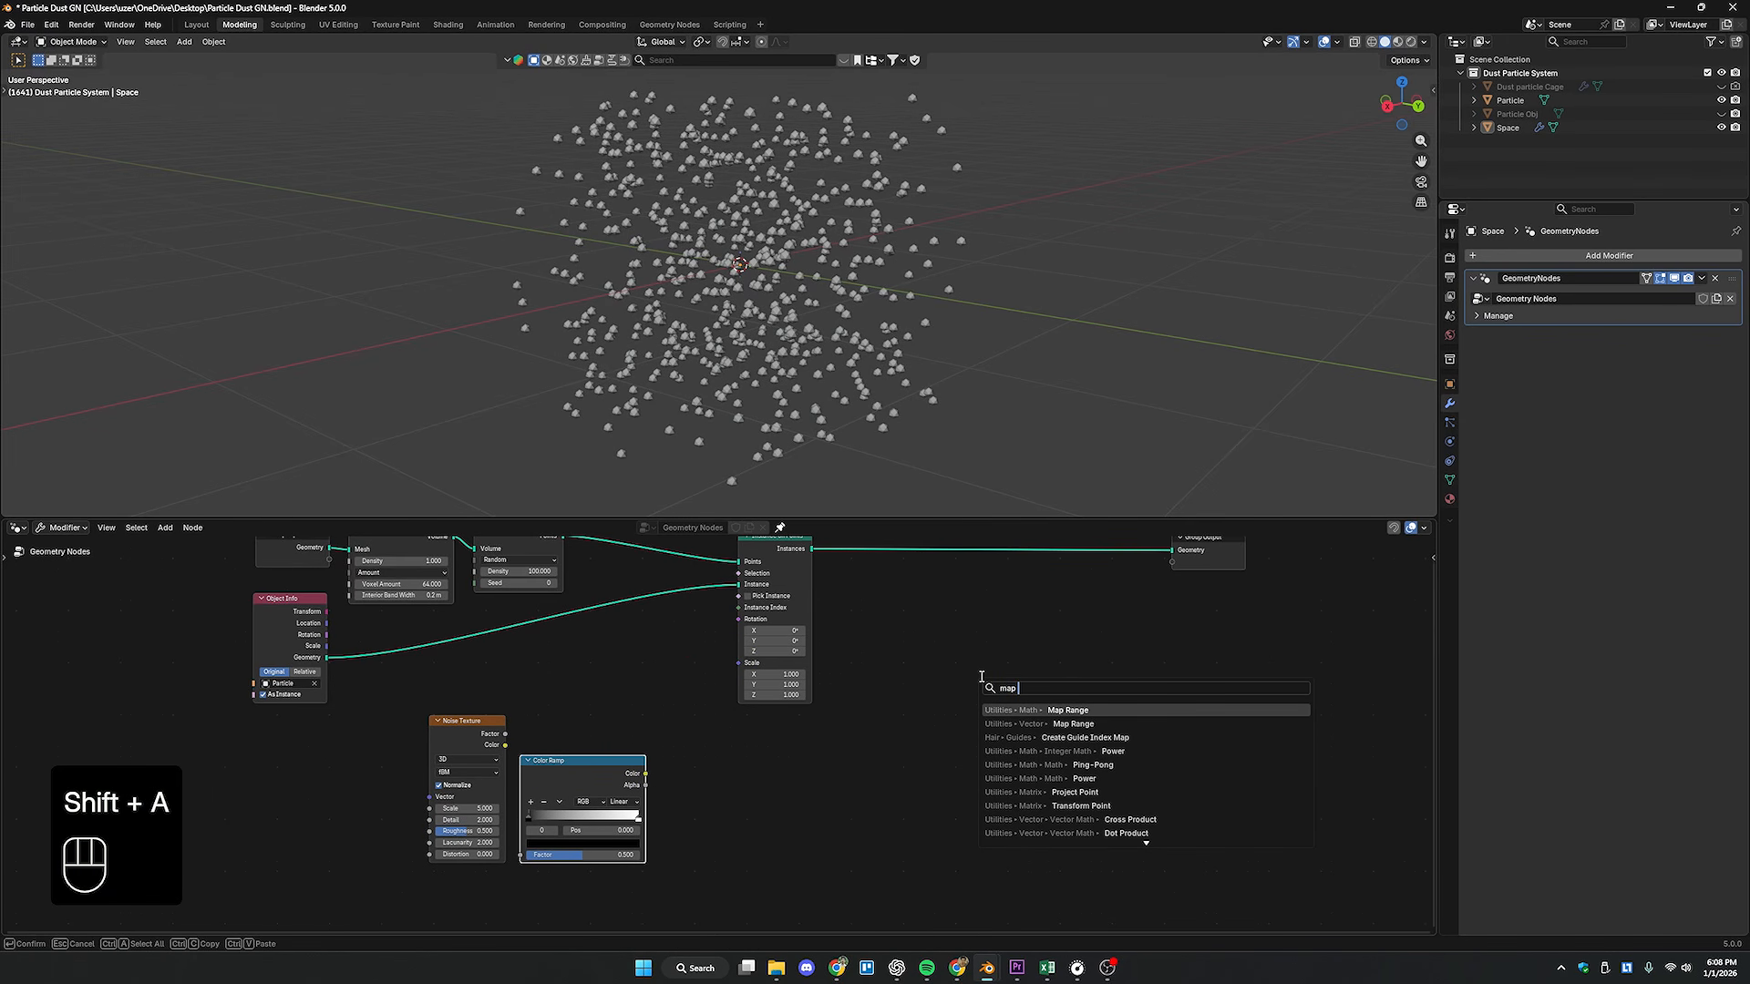
key("Return")
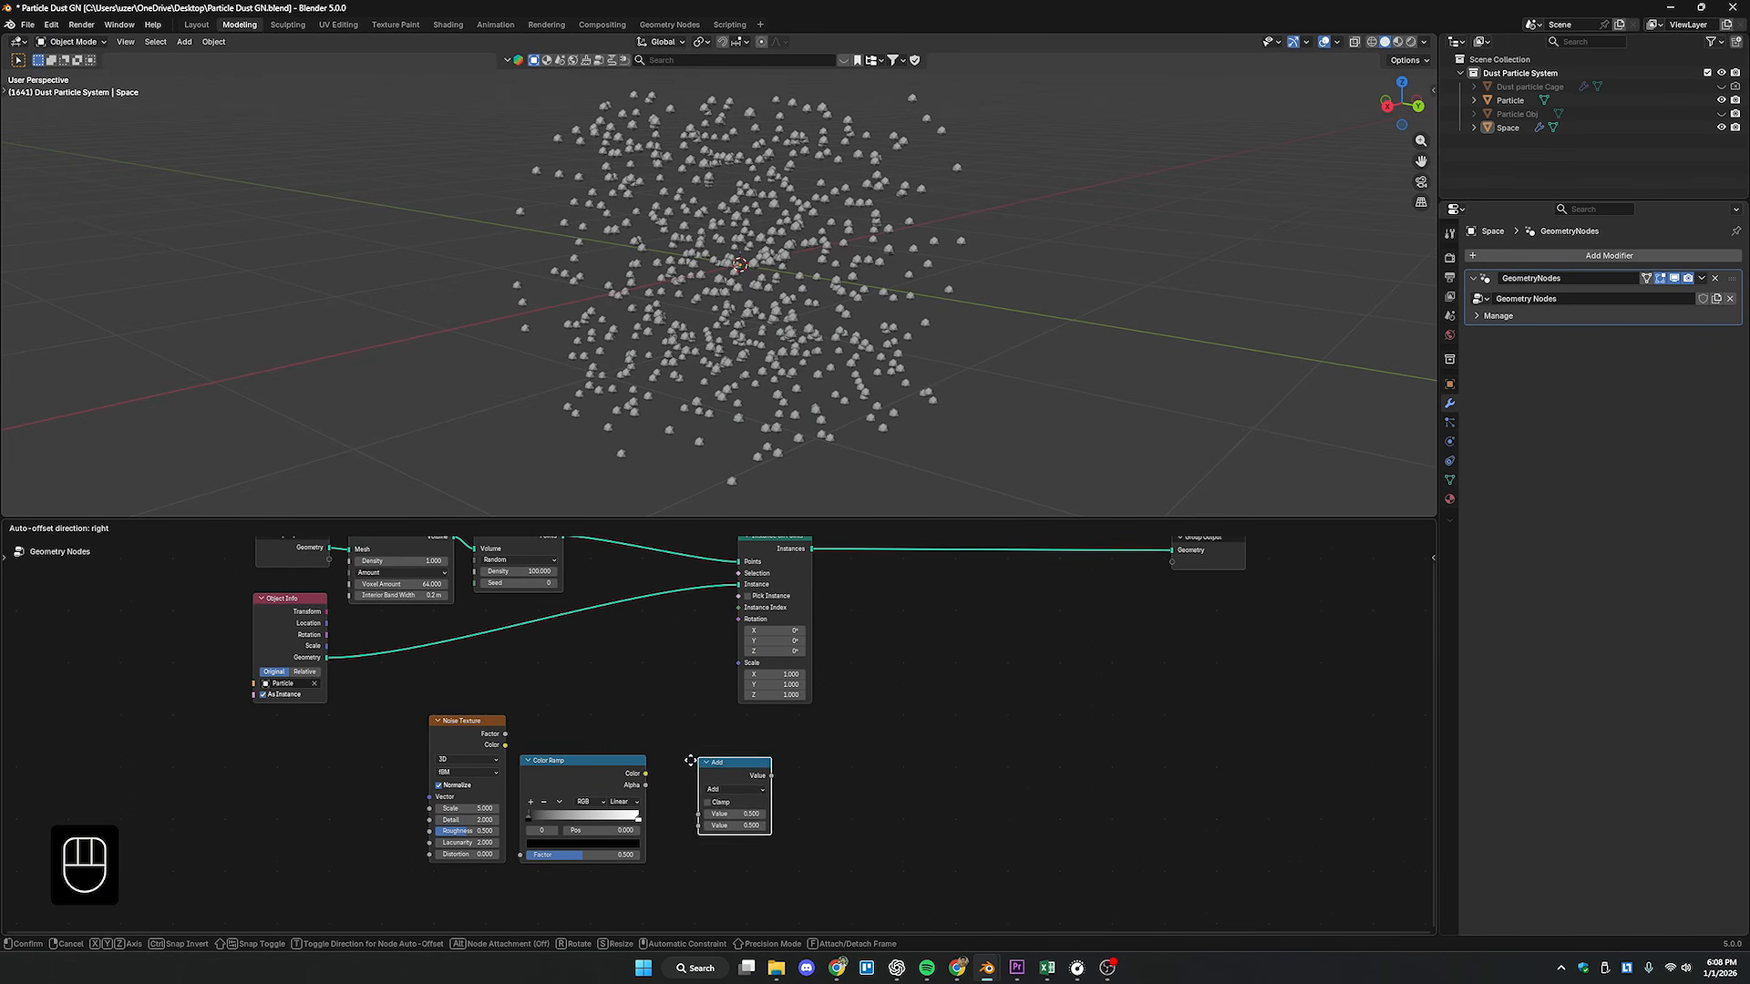
left_click(664, 758)
middle_click_drag(805, 809, 811, 811)
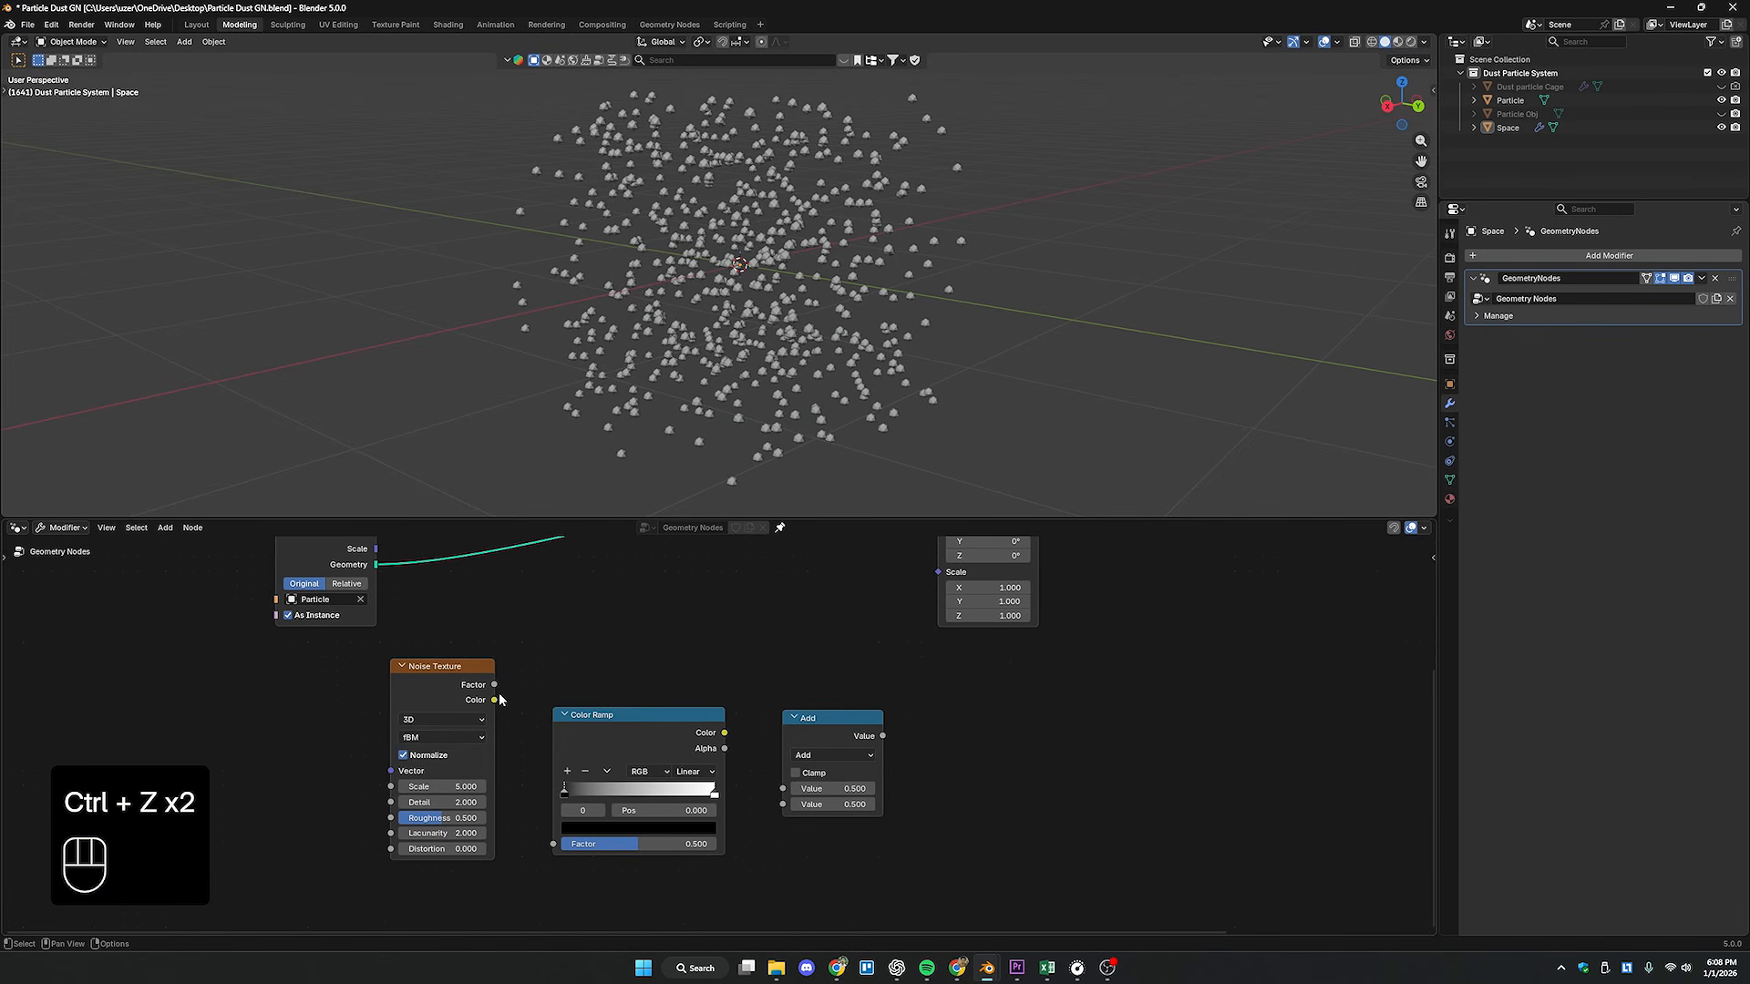
- Connect the Noise Texture's Color to the Color Ramp's Factor, and the ramp's Color to the Add node's first Value
left_click_drag(495, 700, 553, 844)
left_click_drag(606, 714, 575, 711)
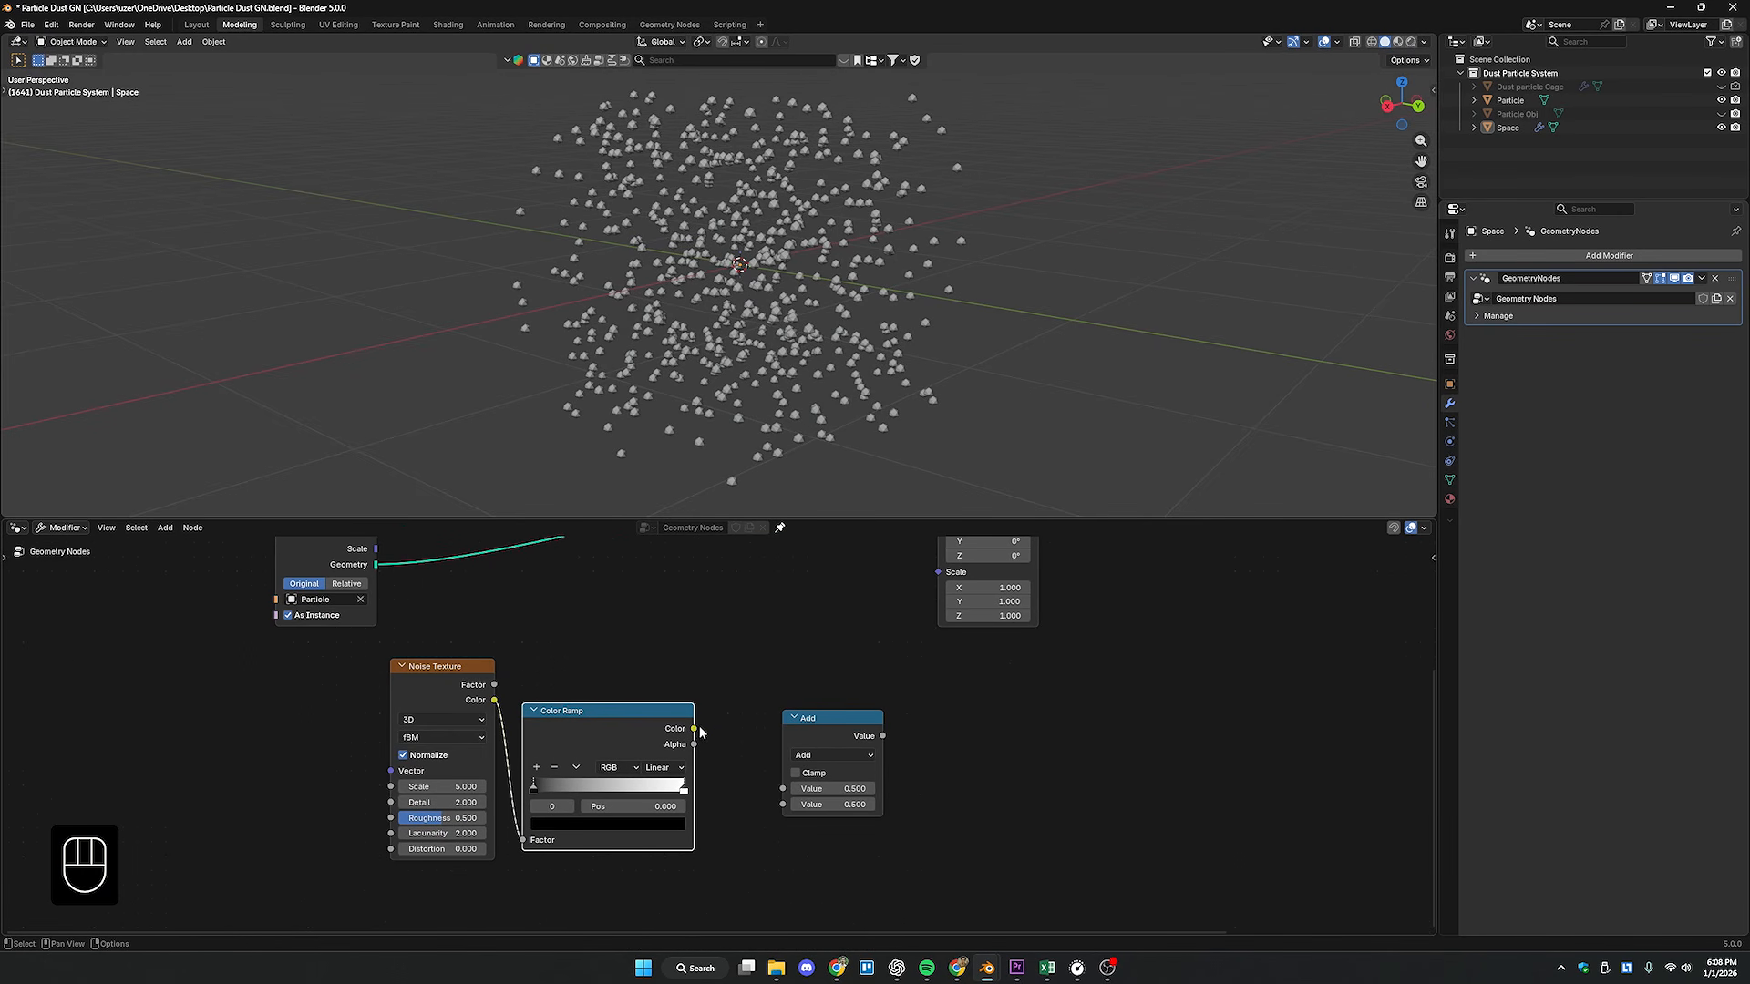
left_click_drag(694, 729, 783, 789)
left_click_drag(819, 727, 760, 720)
- Switch the Math node to Multiply and connect its Value to the Scale input of Instance on Points
left_click(786, 749)
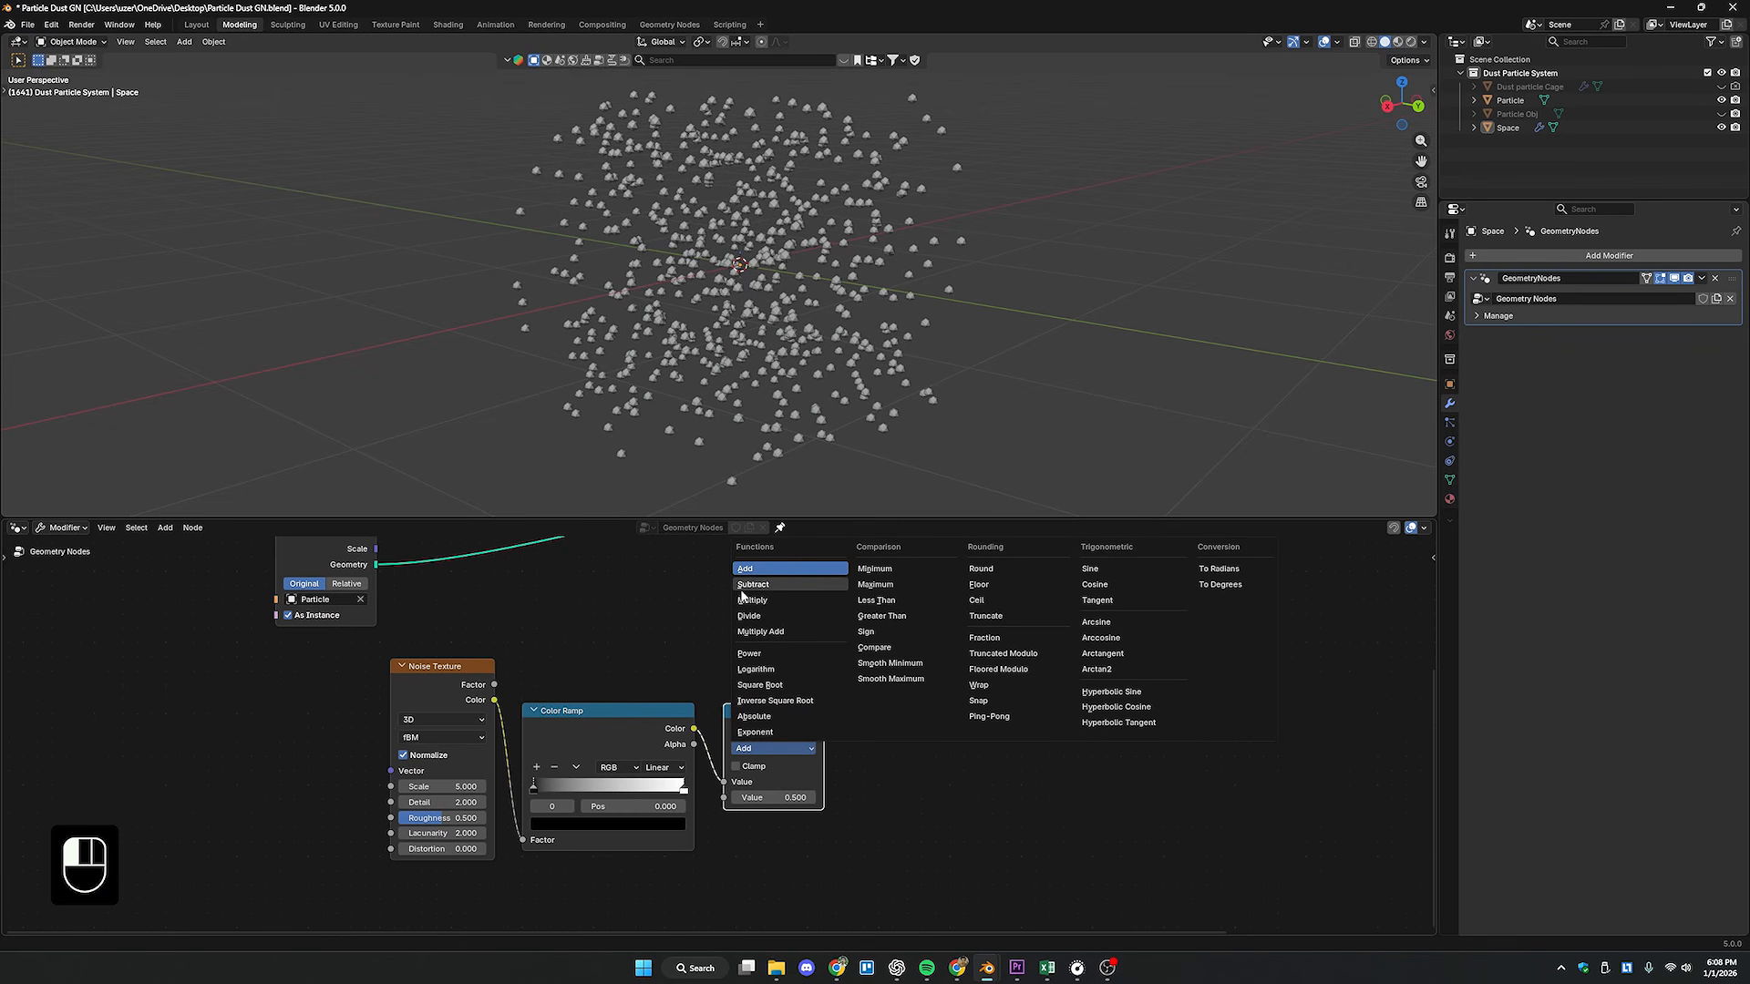
left_click(771, 602)
middle_click_drag(894, 821, 758, 840)
scroll(746, 807, "down", 3)
left_click_drag(702, 803, 792, 679)
scroll(827, 314, "up", 4)
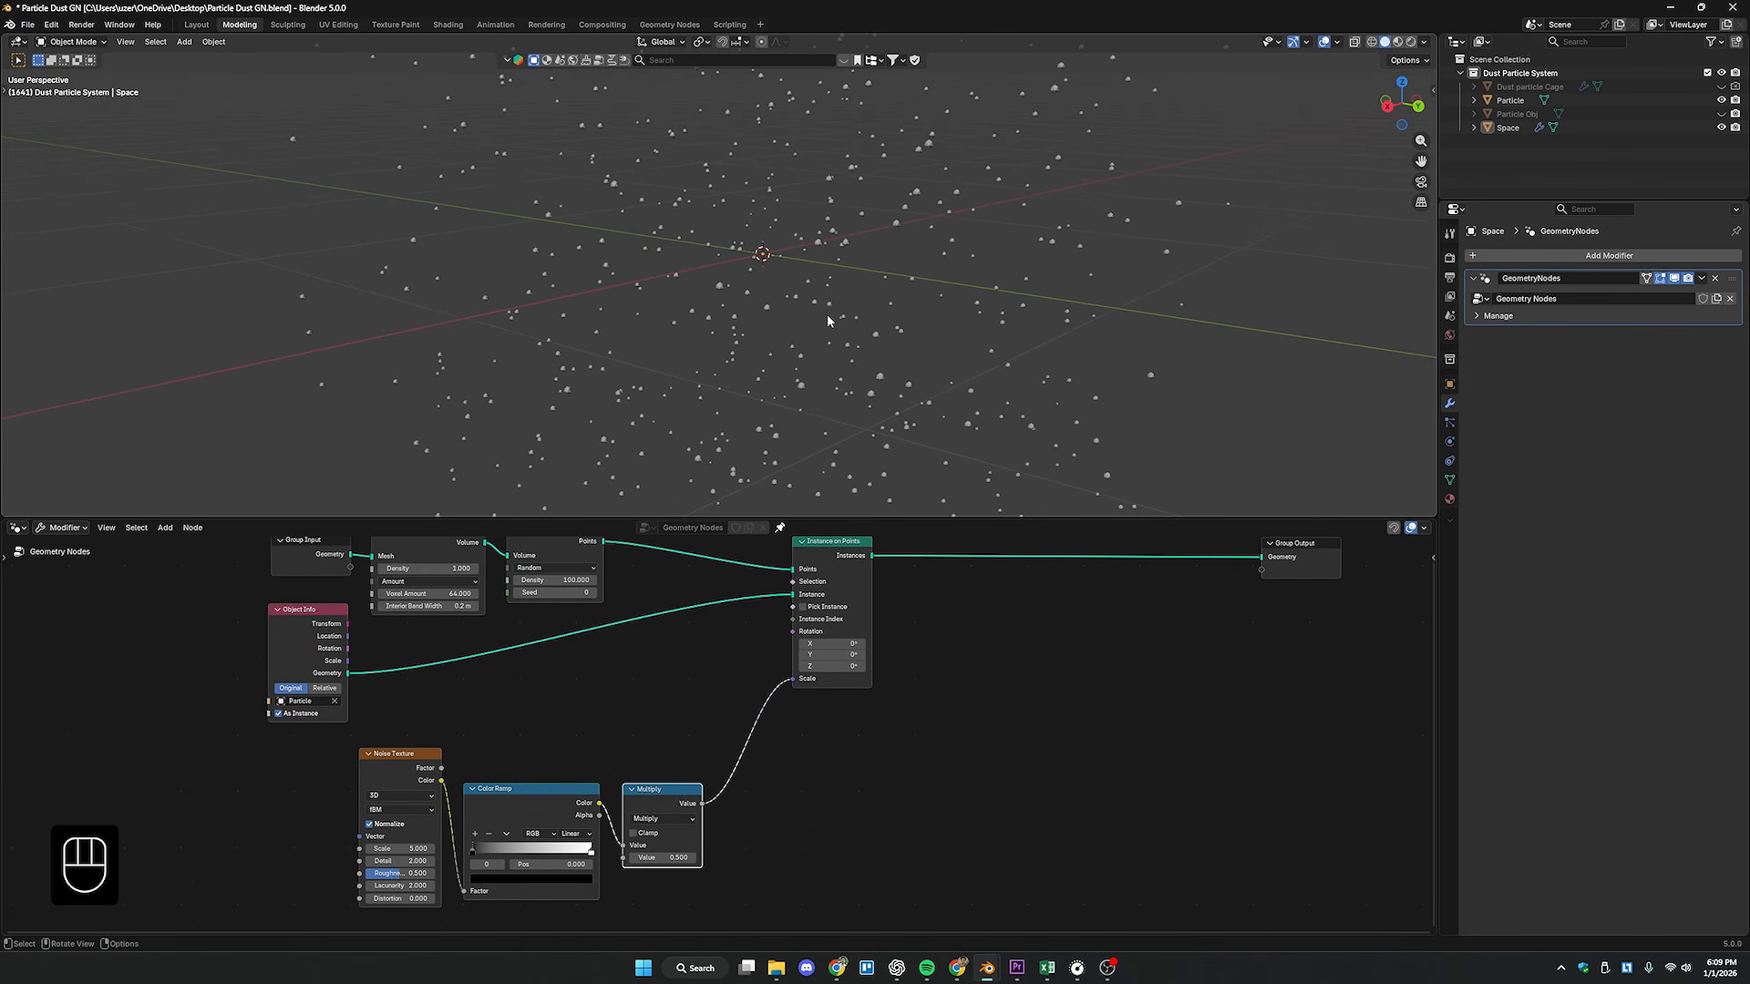
mouse_move(828, 314)
middle_mouse_down()
mouse_move(809, 332)
mouse_move(720, 329)
mouse_move(808, 327)
middle_mouse_up()
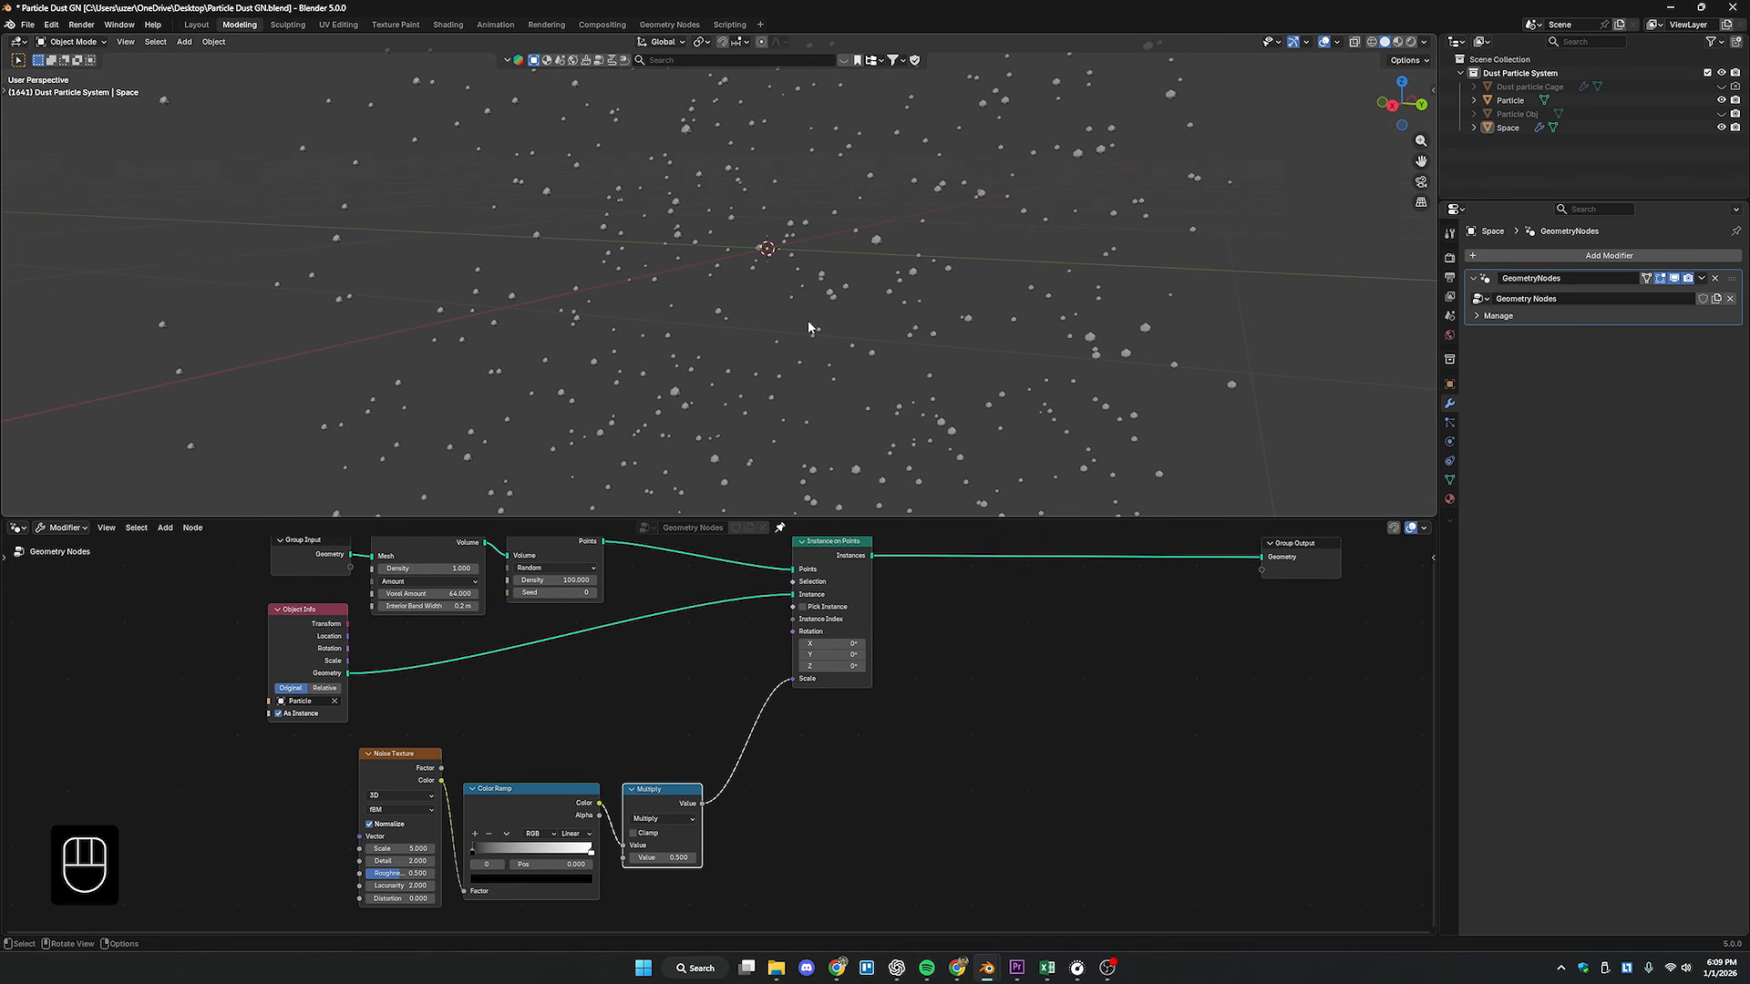
- Set the Multiply value to 0.700 and move the Color Ramp's black stop to about 0.314, checking the particle sizes
middle_click_drag(617, 695, 706, 648)
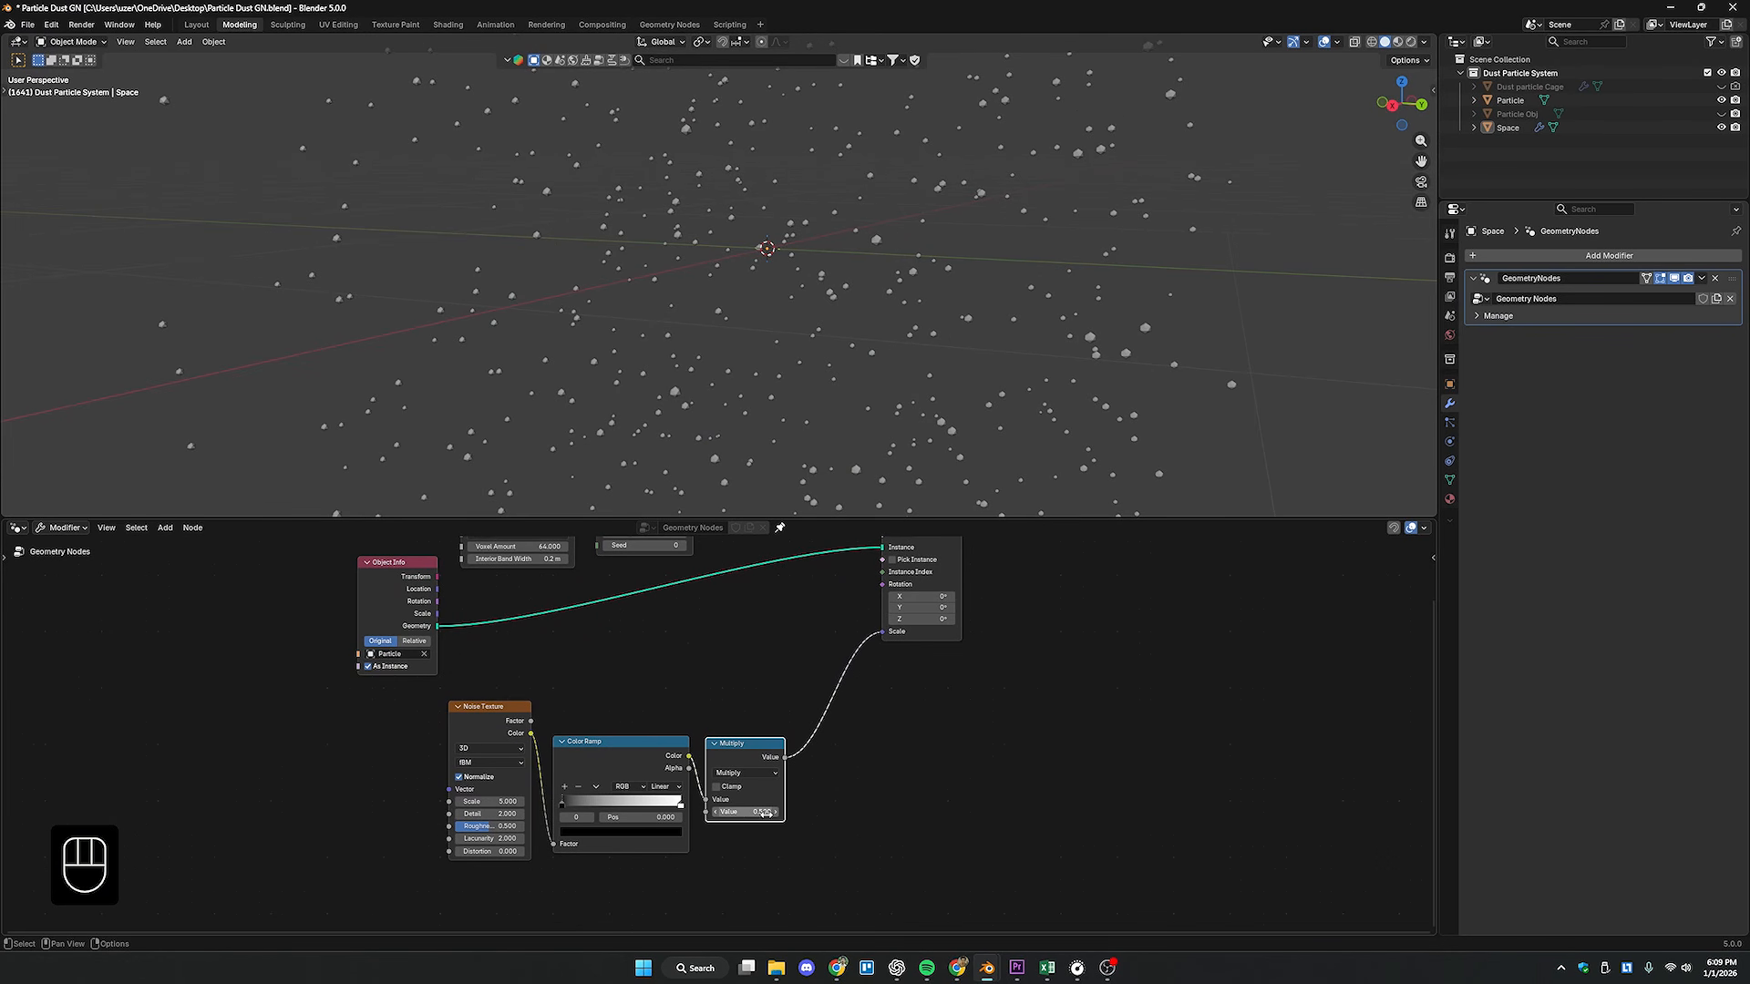
middle_click_drag(773, 820, 818, 814)
left_click_drag(607, 800, 642, 800)
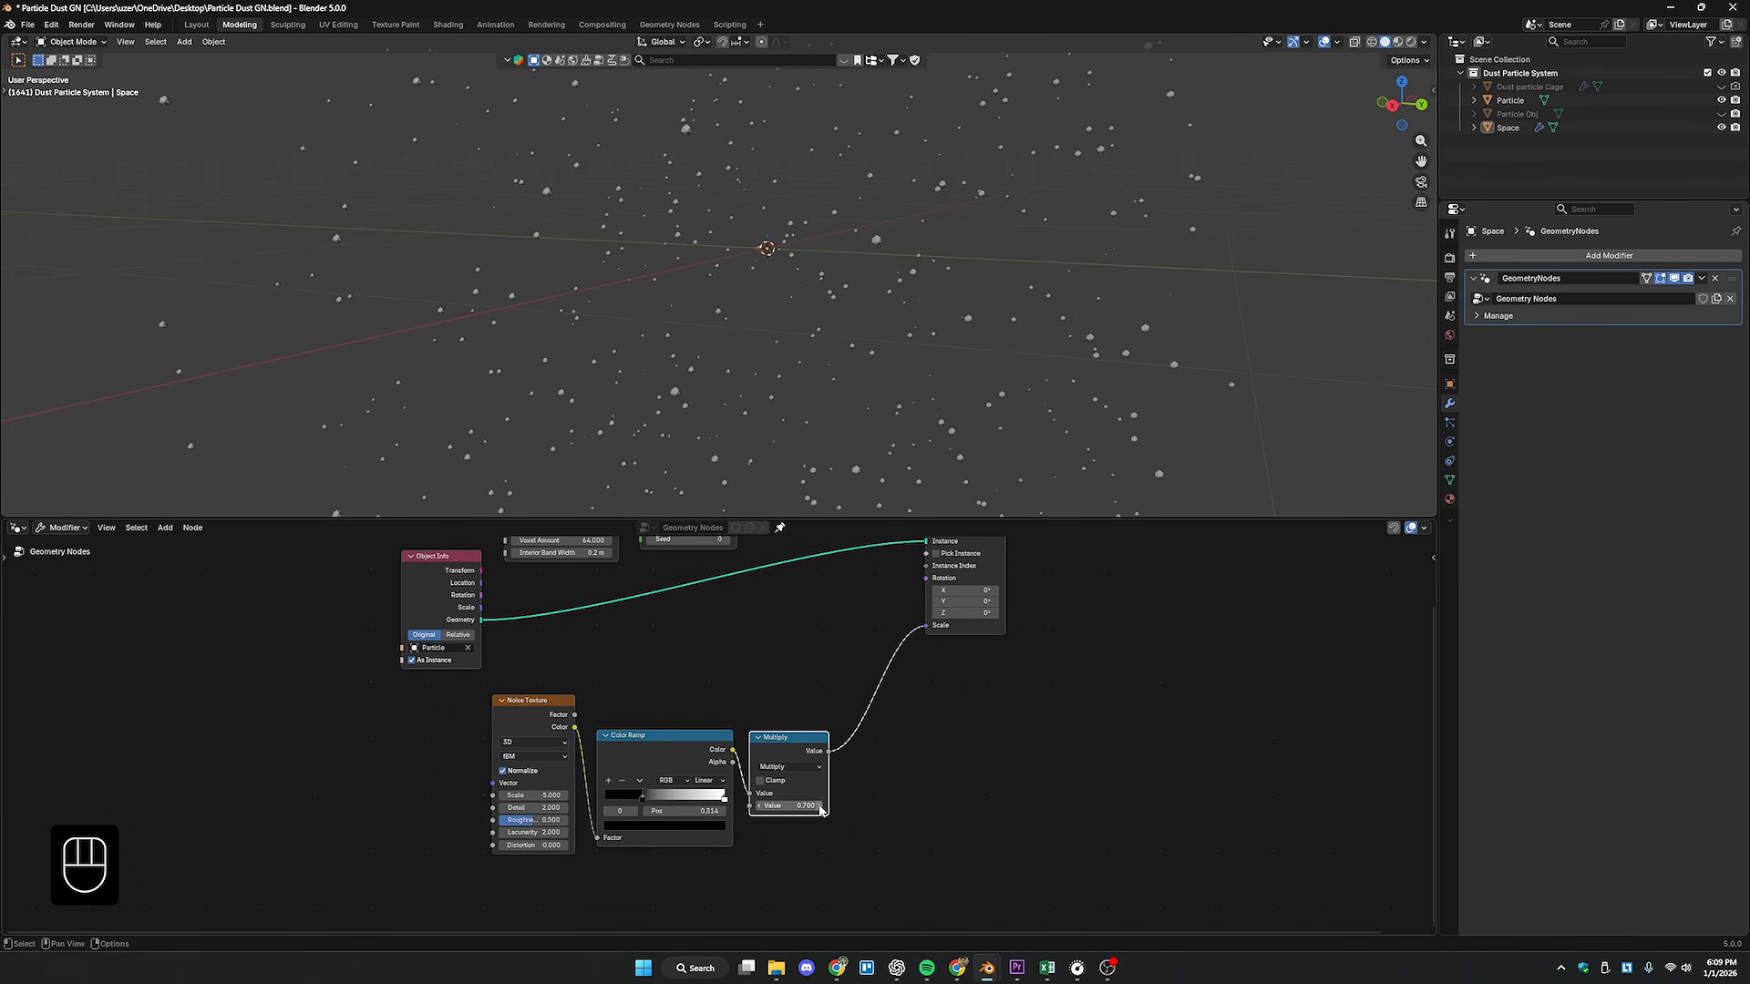
middle_click_drag(1039, 374, 847, 374)
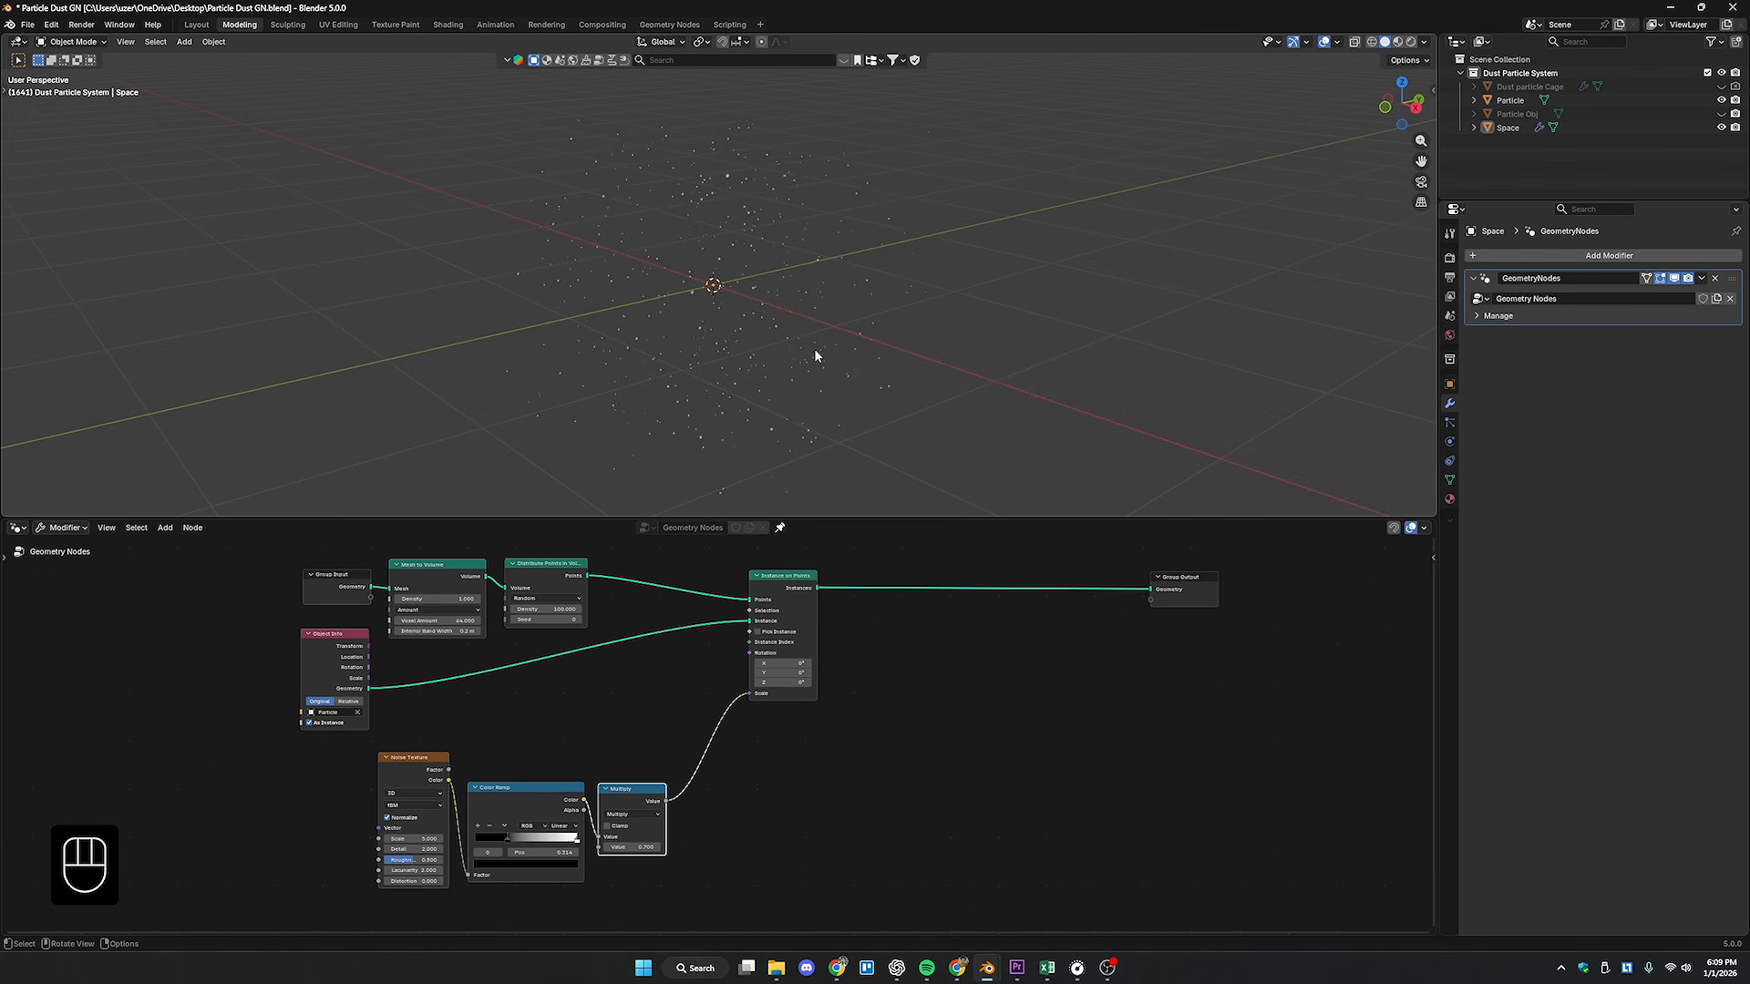
left_click(781, 360)
middle_click_drag(781, 360, 763, 357)
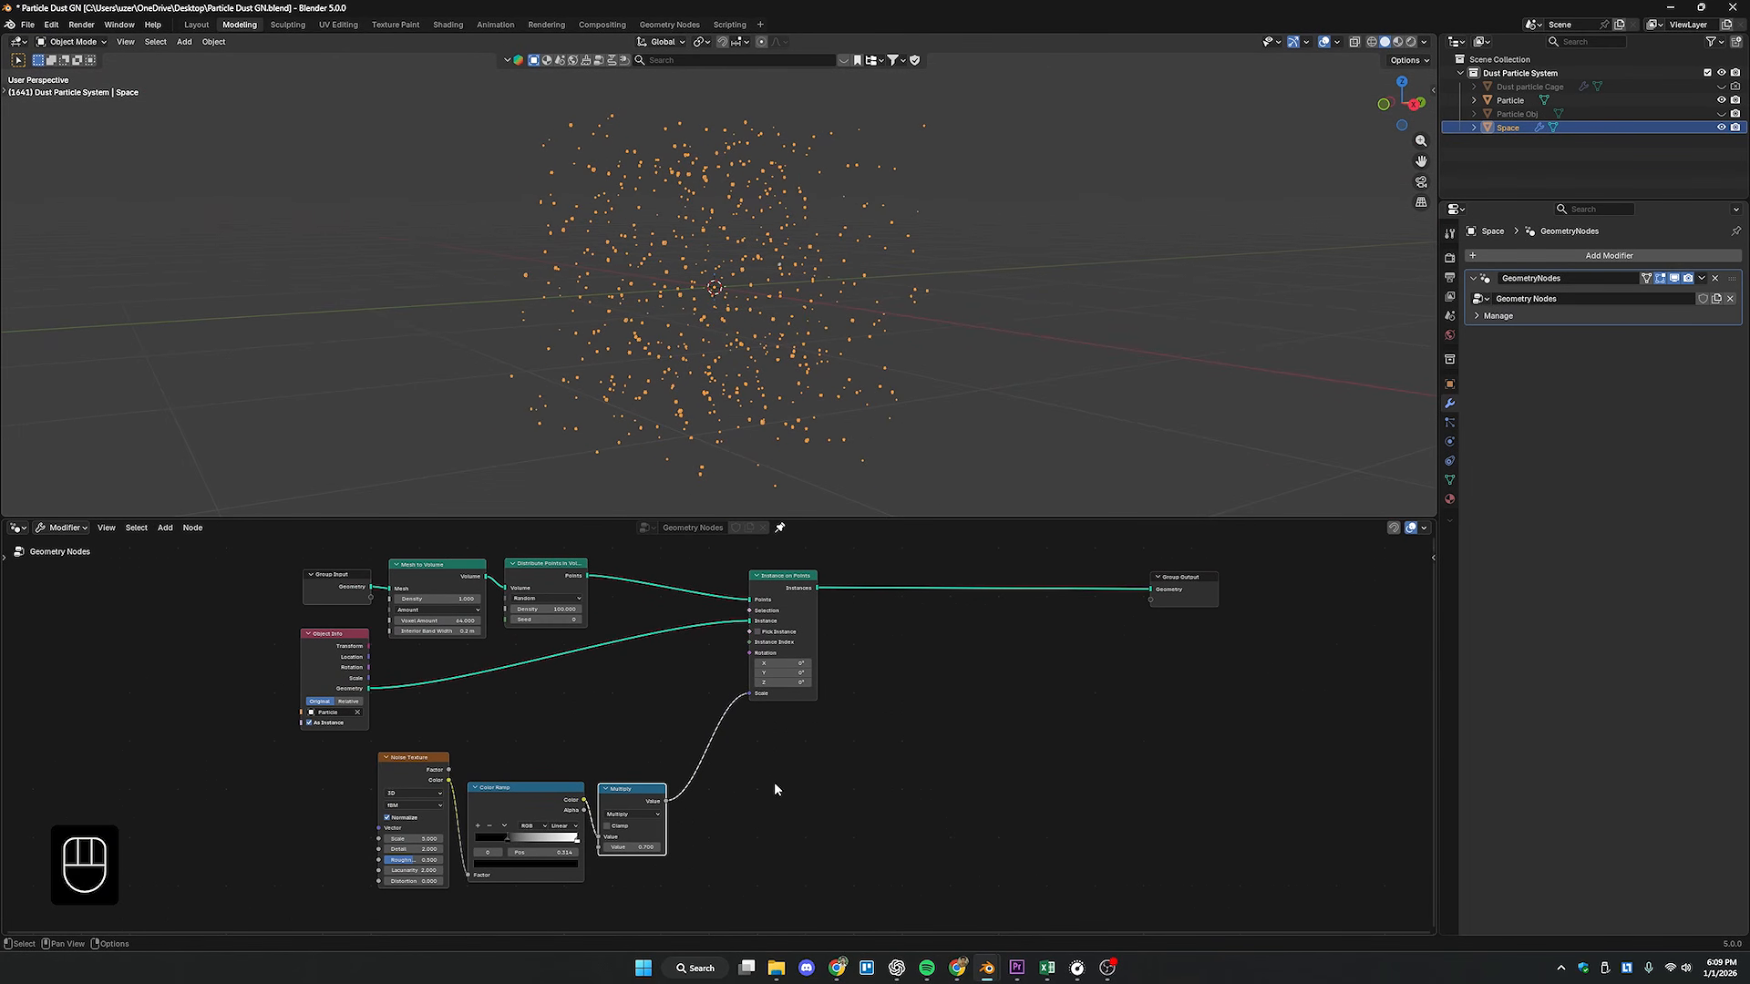
- Move the Group Output node farther from Instance on Points to make room for more nodes
middle_click_drag(775, 789, 610, 829)
scroll(729, 720, "up", 2)
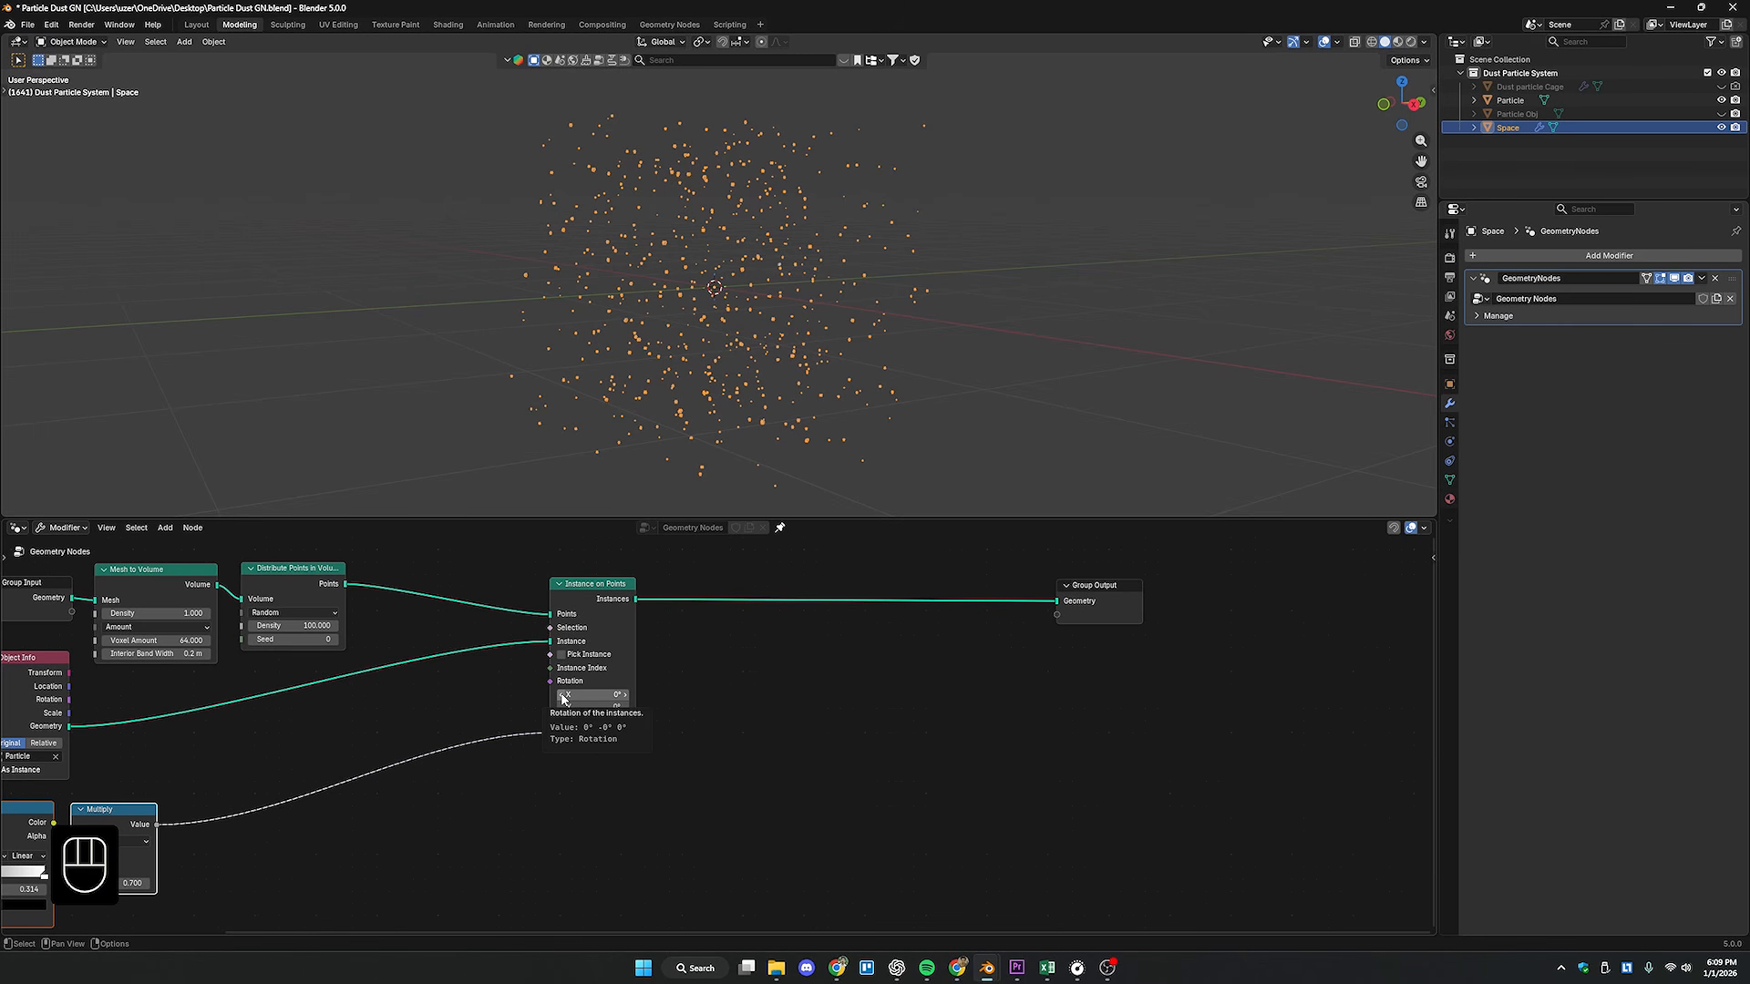
middle_click_drag(563, 699, 519, 713)
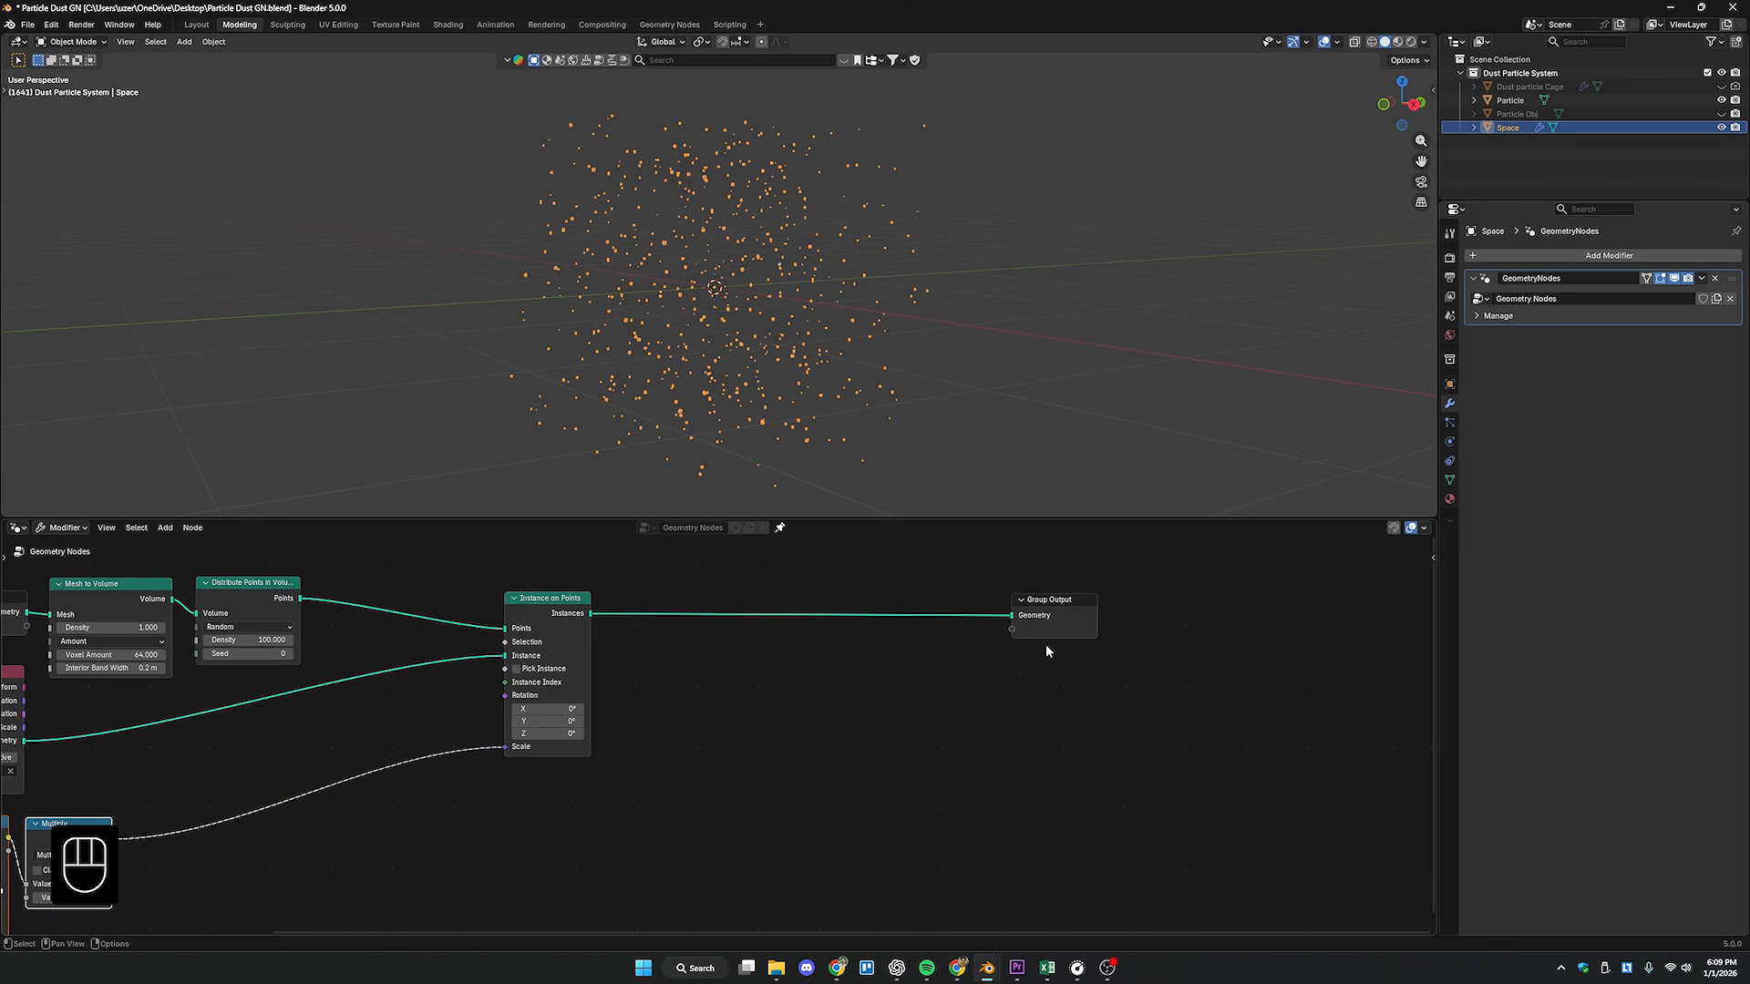
left_click_drag(1055, 606, 1302, 597)
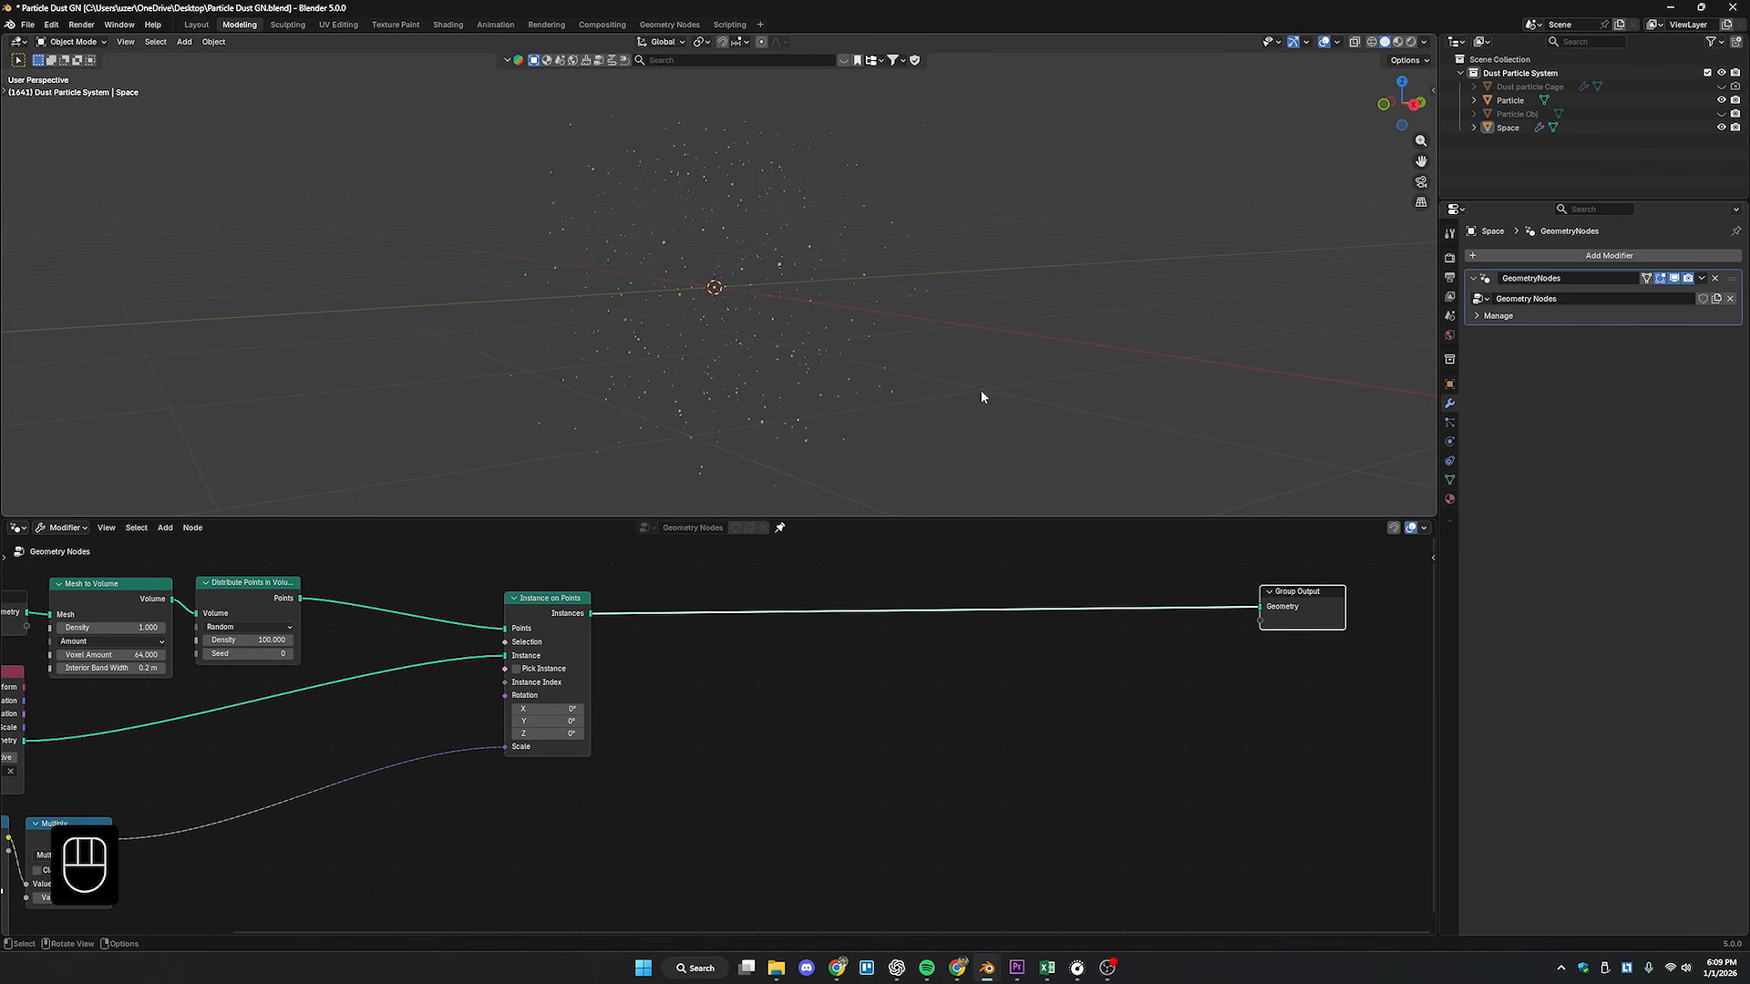
middle_click_drag(981, 390, 669, 264)
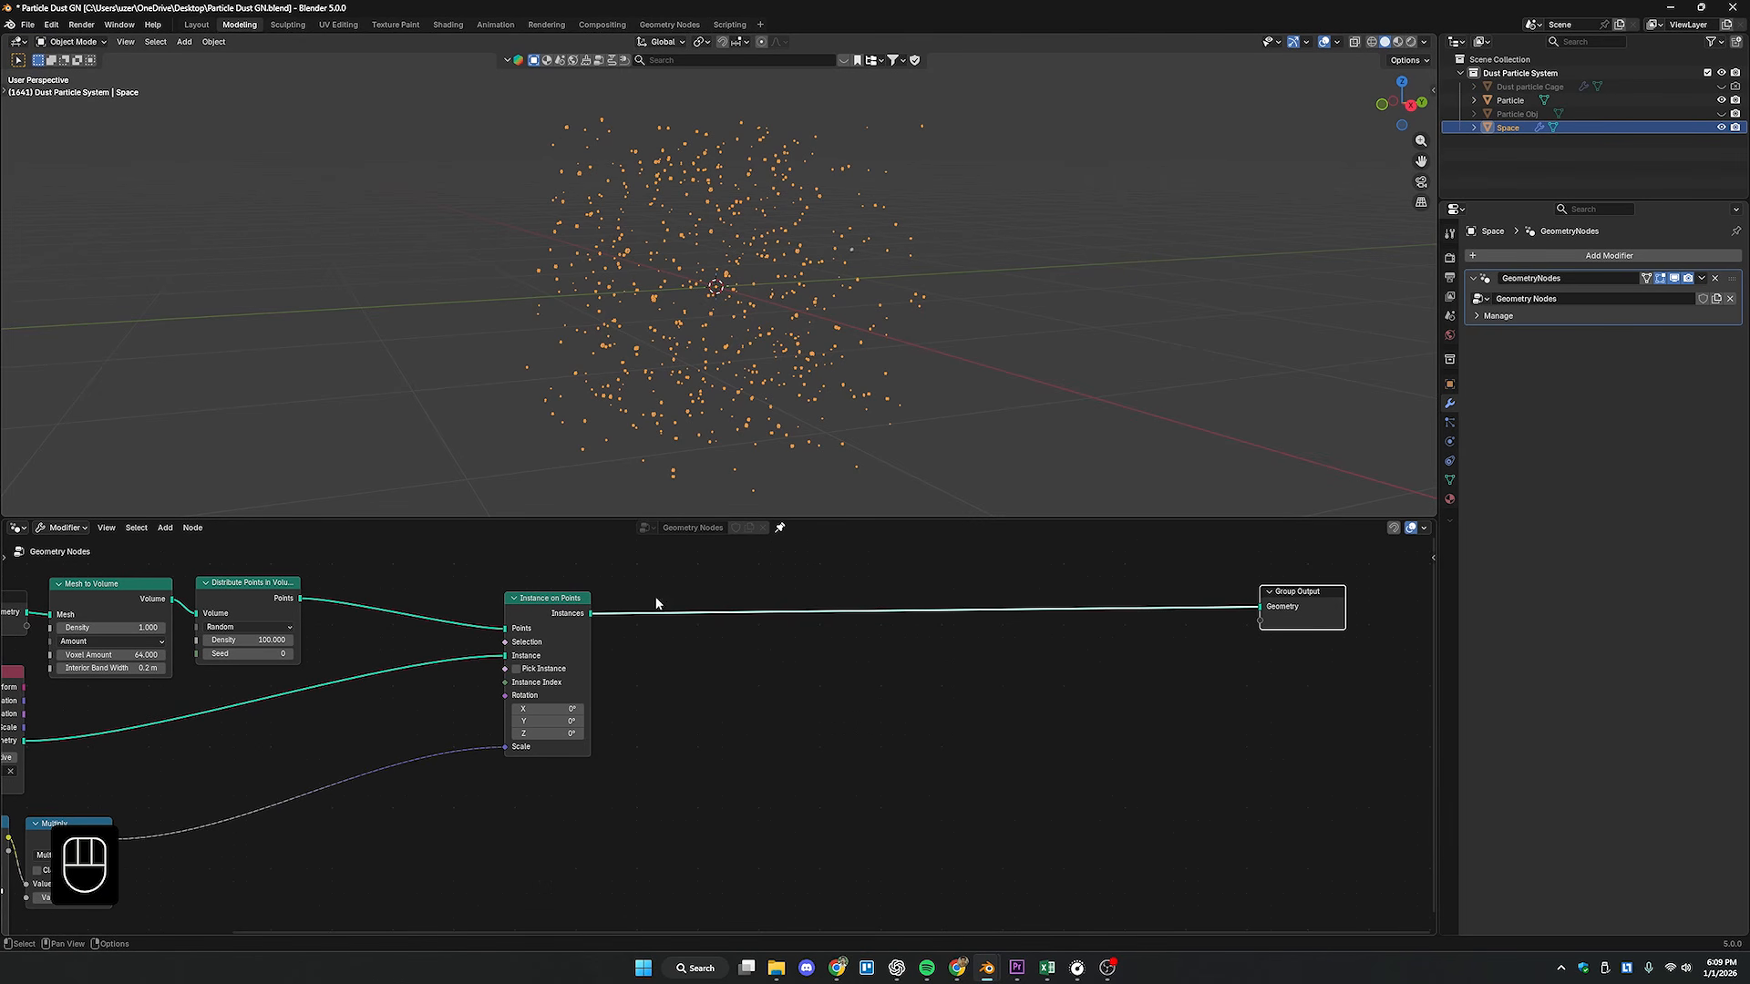
- Insert a Set Position node on the link between Instance on Points and Group Output
key("shift+a")
left_click(890, 643)
type("set po")
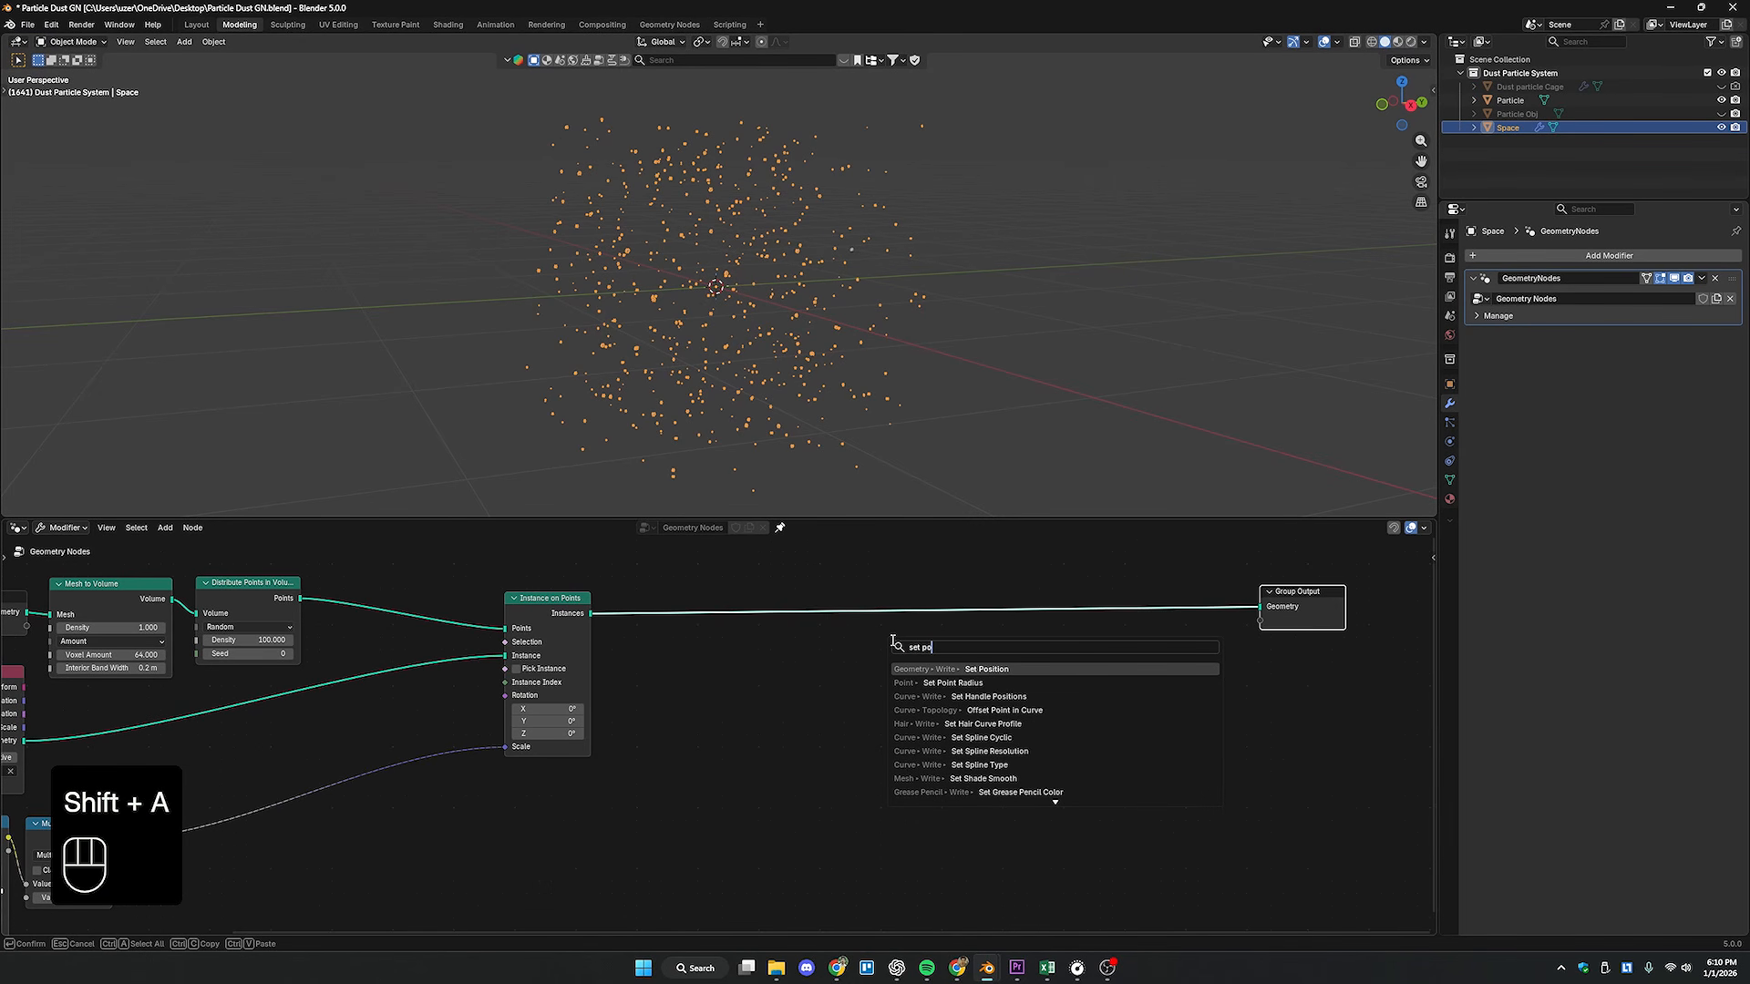
key("Return")
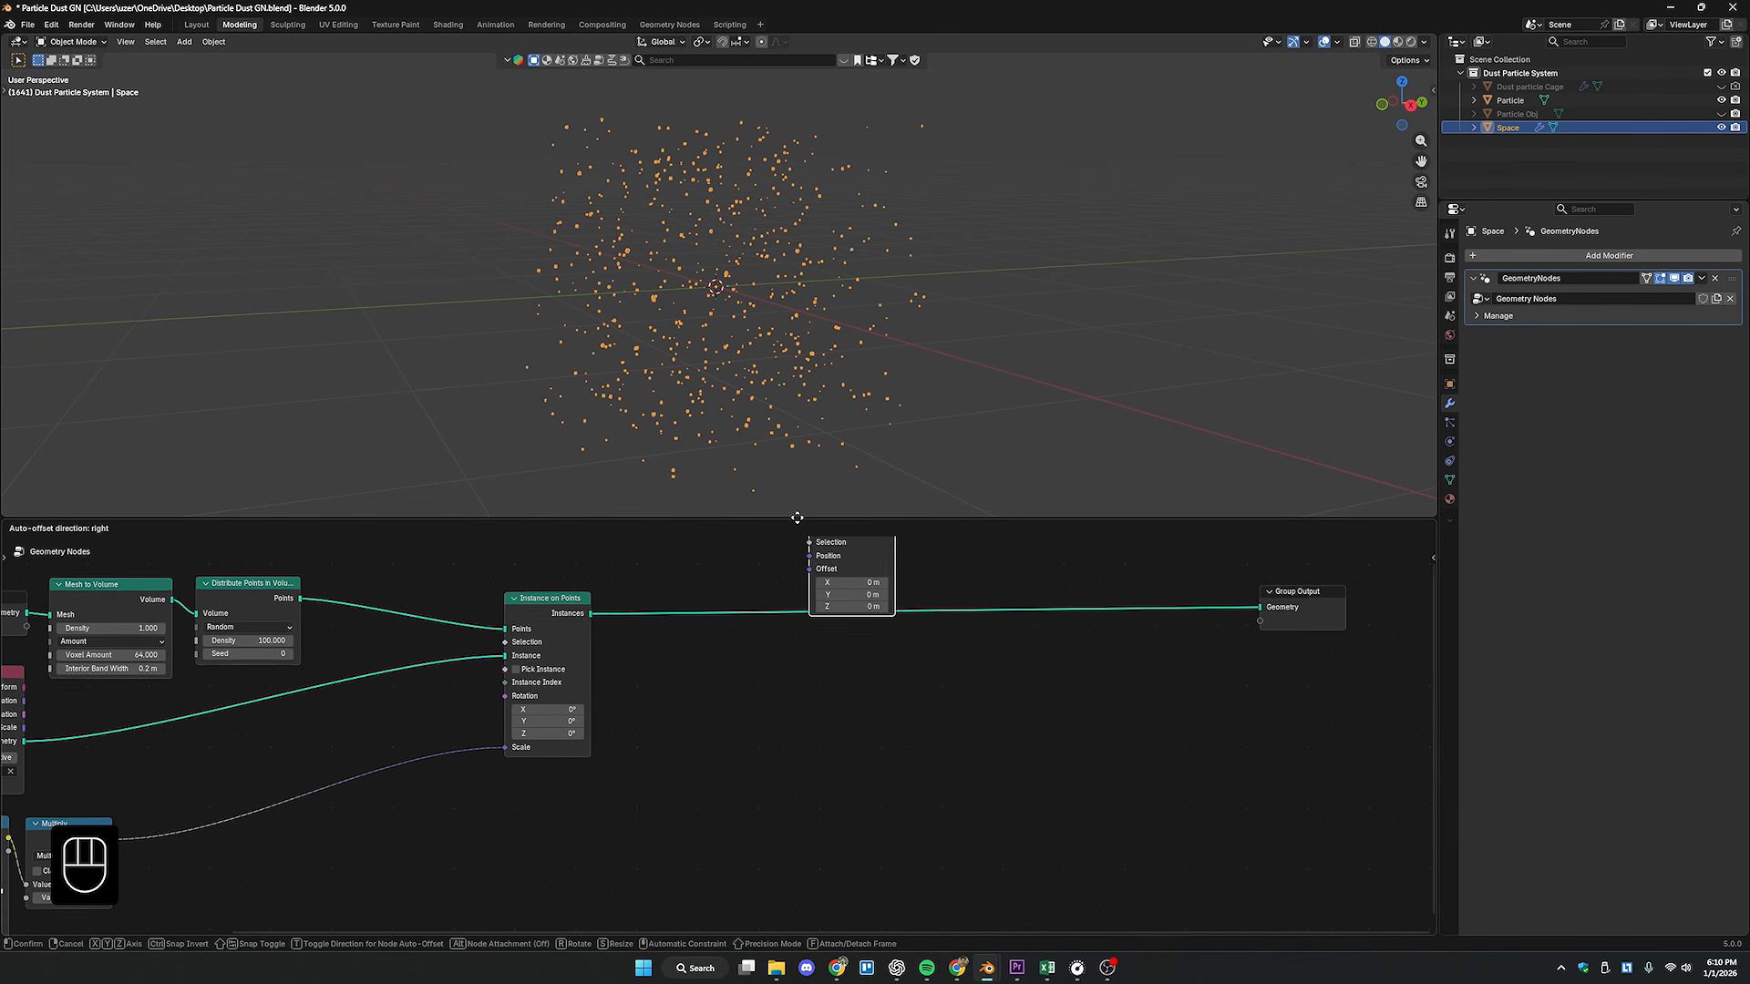
left_click(726, 599)
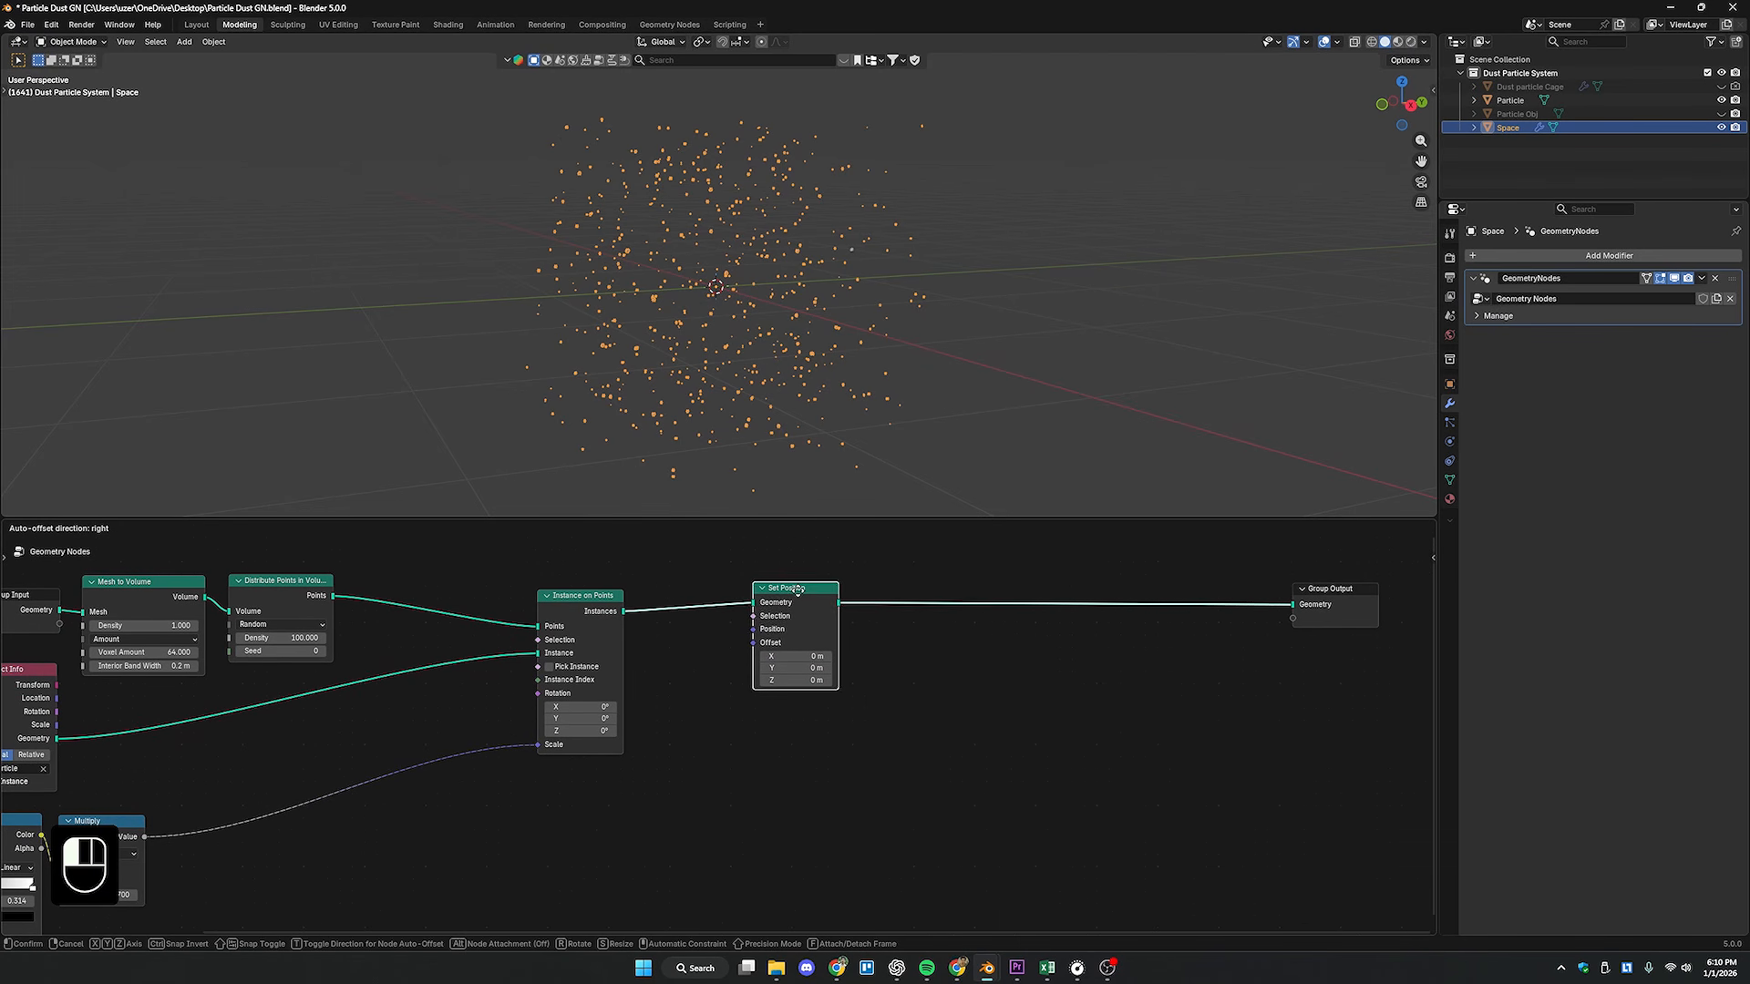
scroll(764, 735, "up", 2)
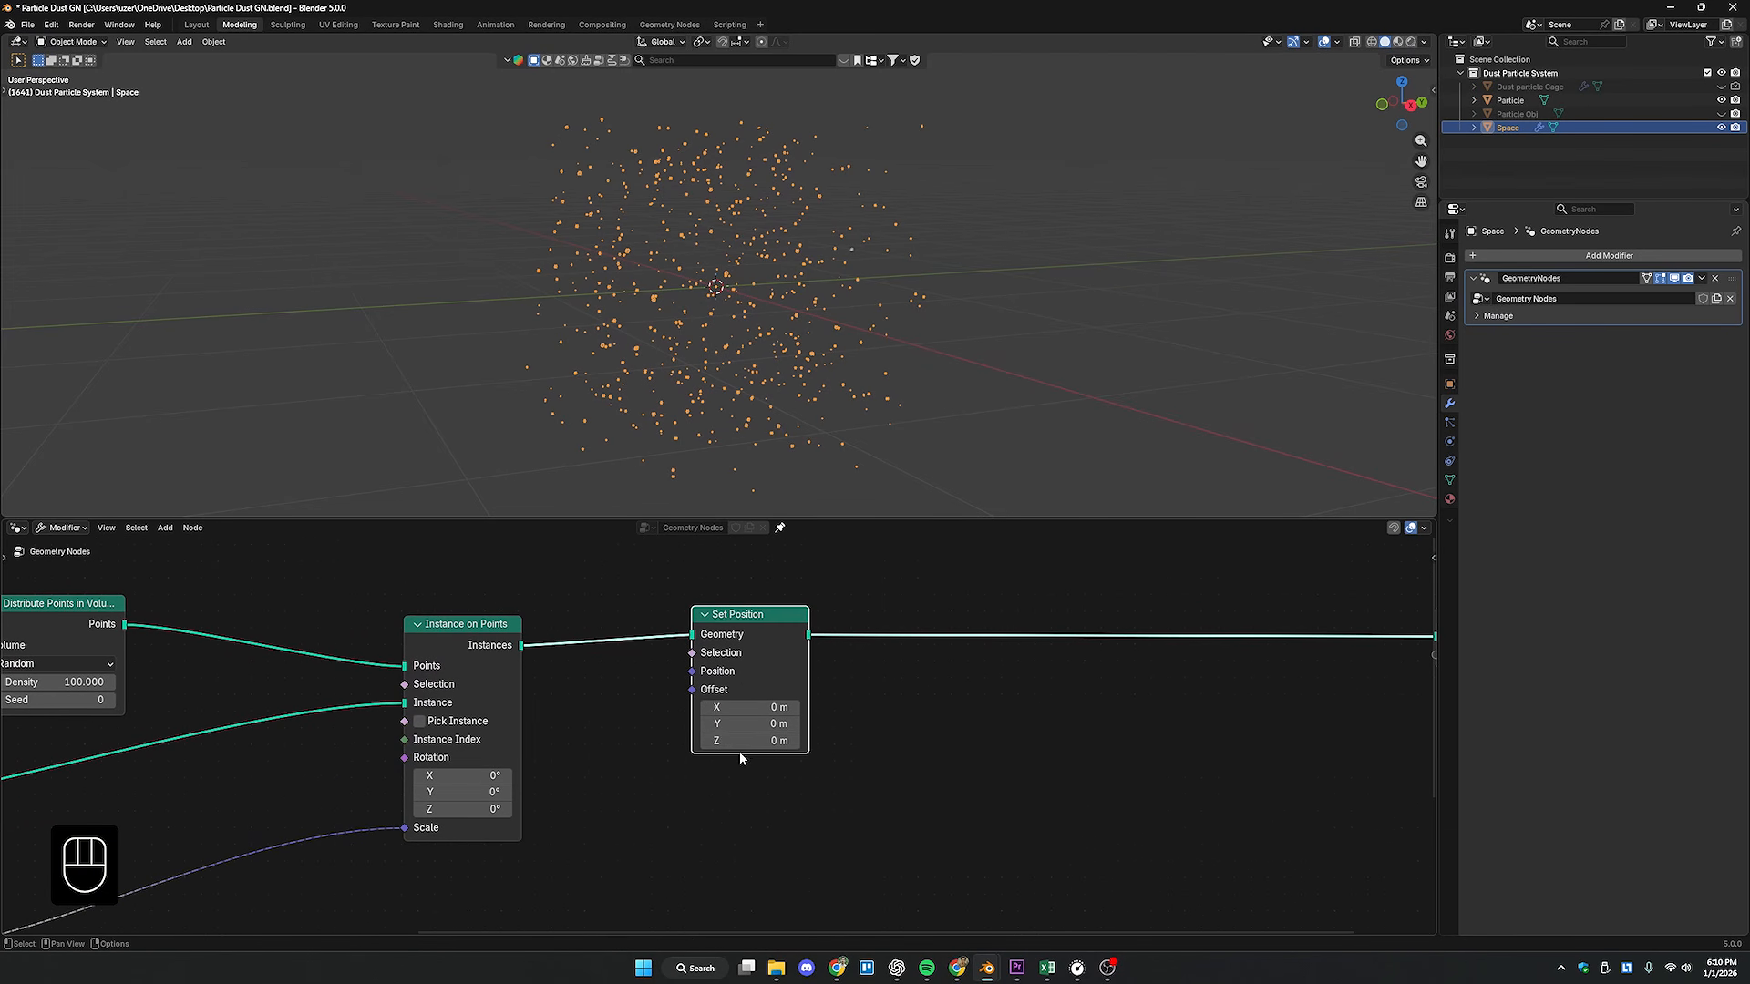
- Try shifting the particles with the Set Position node's X, Y and Z offsets, and undo those changes
key("ctrl+z")
mouse_move(747, 716)
left_mouse_down()
mouse_move(781, 717)
mouse_move(720, 716)
left_mouse_up()
left_click_drag(777, 733, 799, 732)
mouse_move(778, 749)
left_mouse_down()
mouse_move(834, 749)
mouse_move(783, 749)
left_mouse_up()
key("ctrl+z")
key("ctrl+z")
key("ctrl+z")
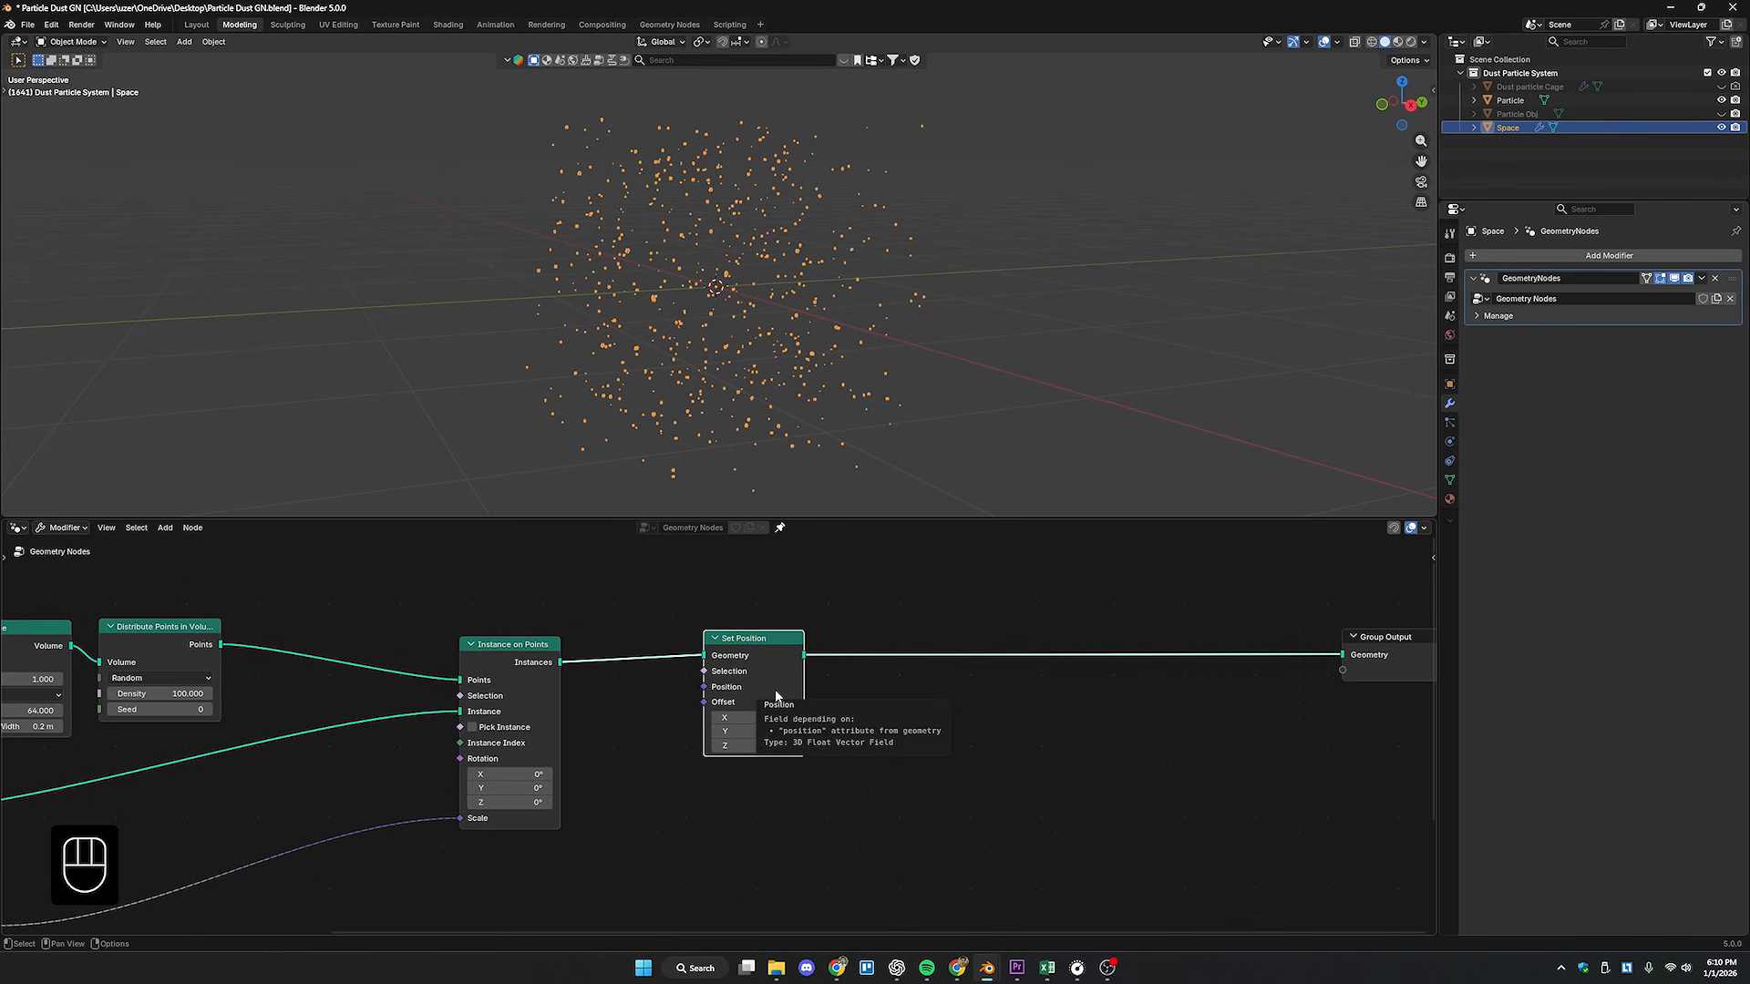
- Add a Curve Circle node in the free space below Instance on Points
scroll(862, 729, "down", 2)
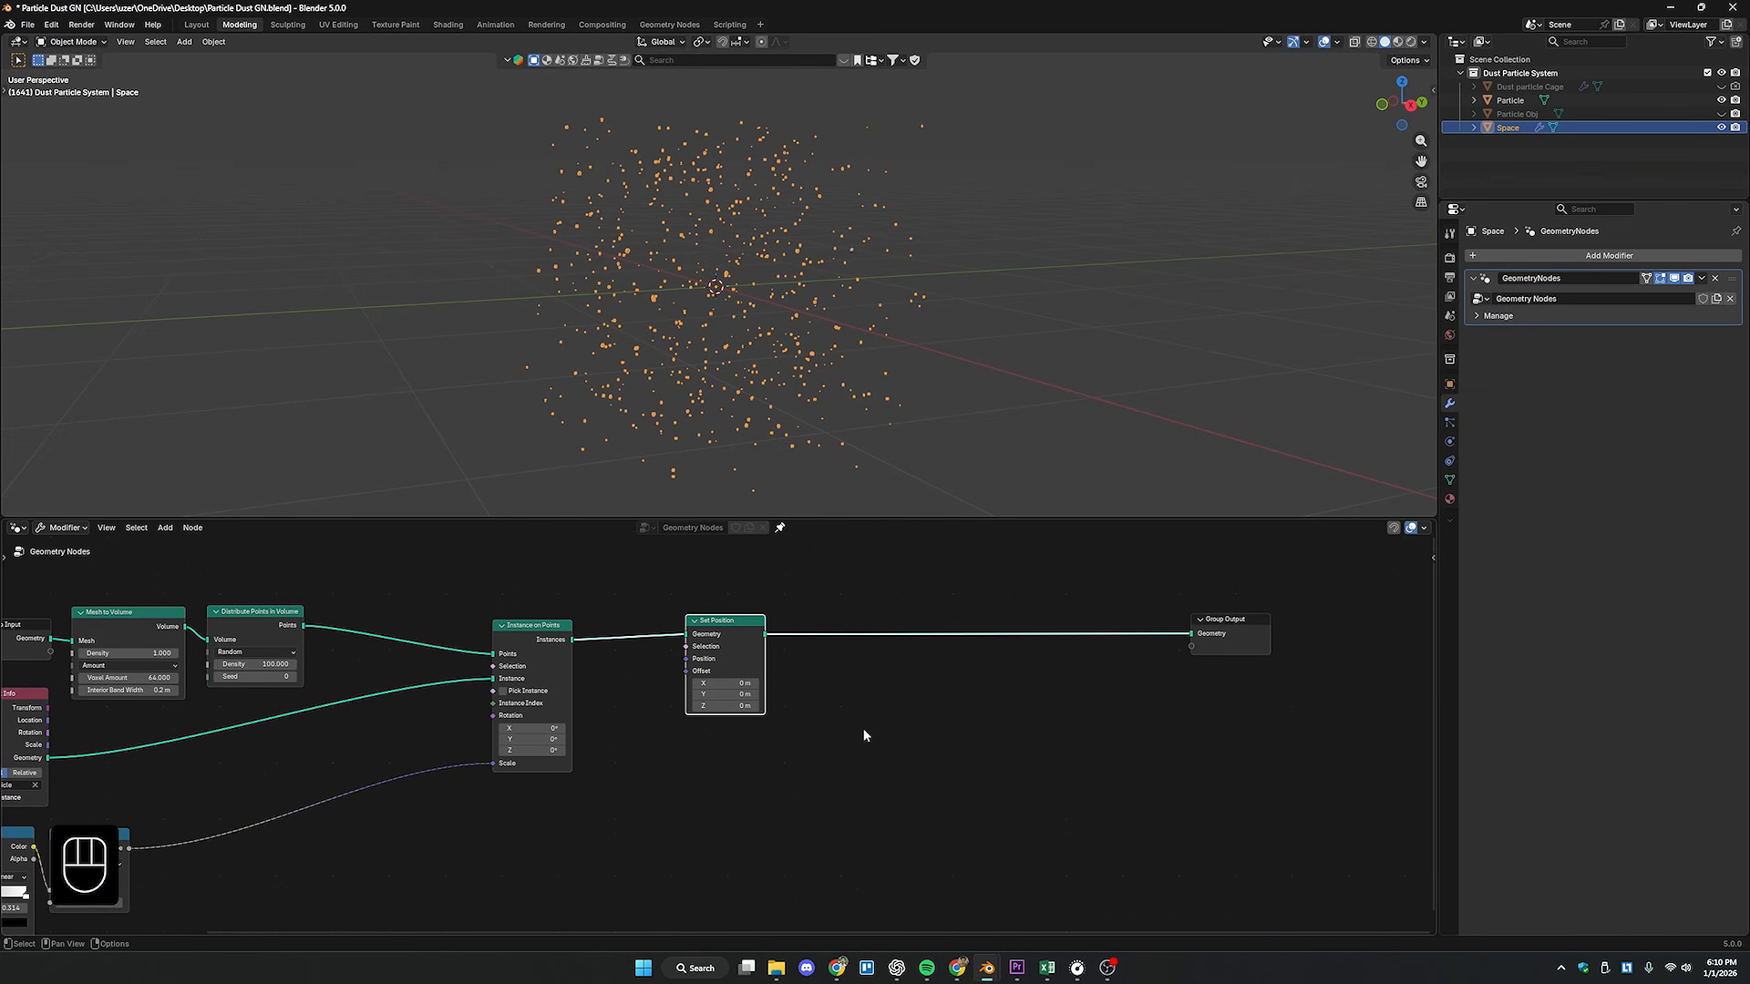
scroll(784, 780, "down", 2)
middle_click_drag(784, 780, 751, 764)
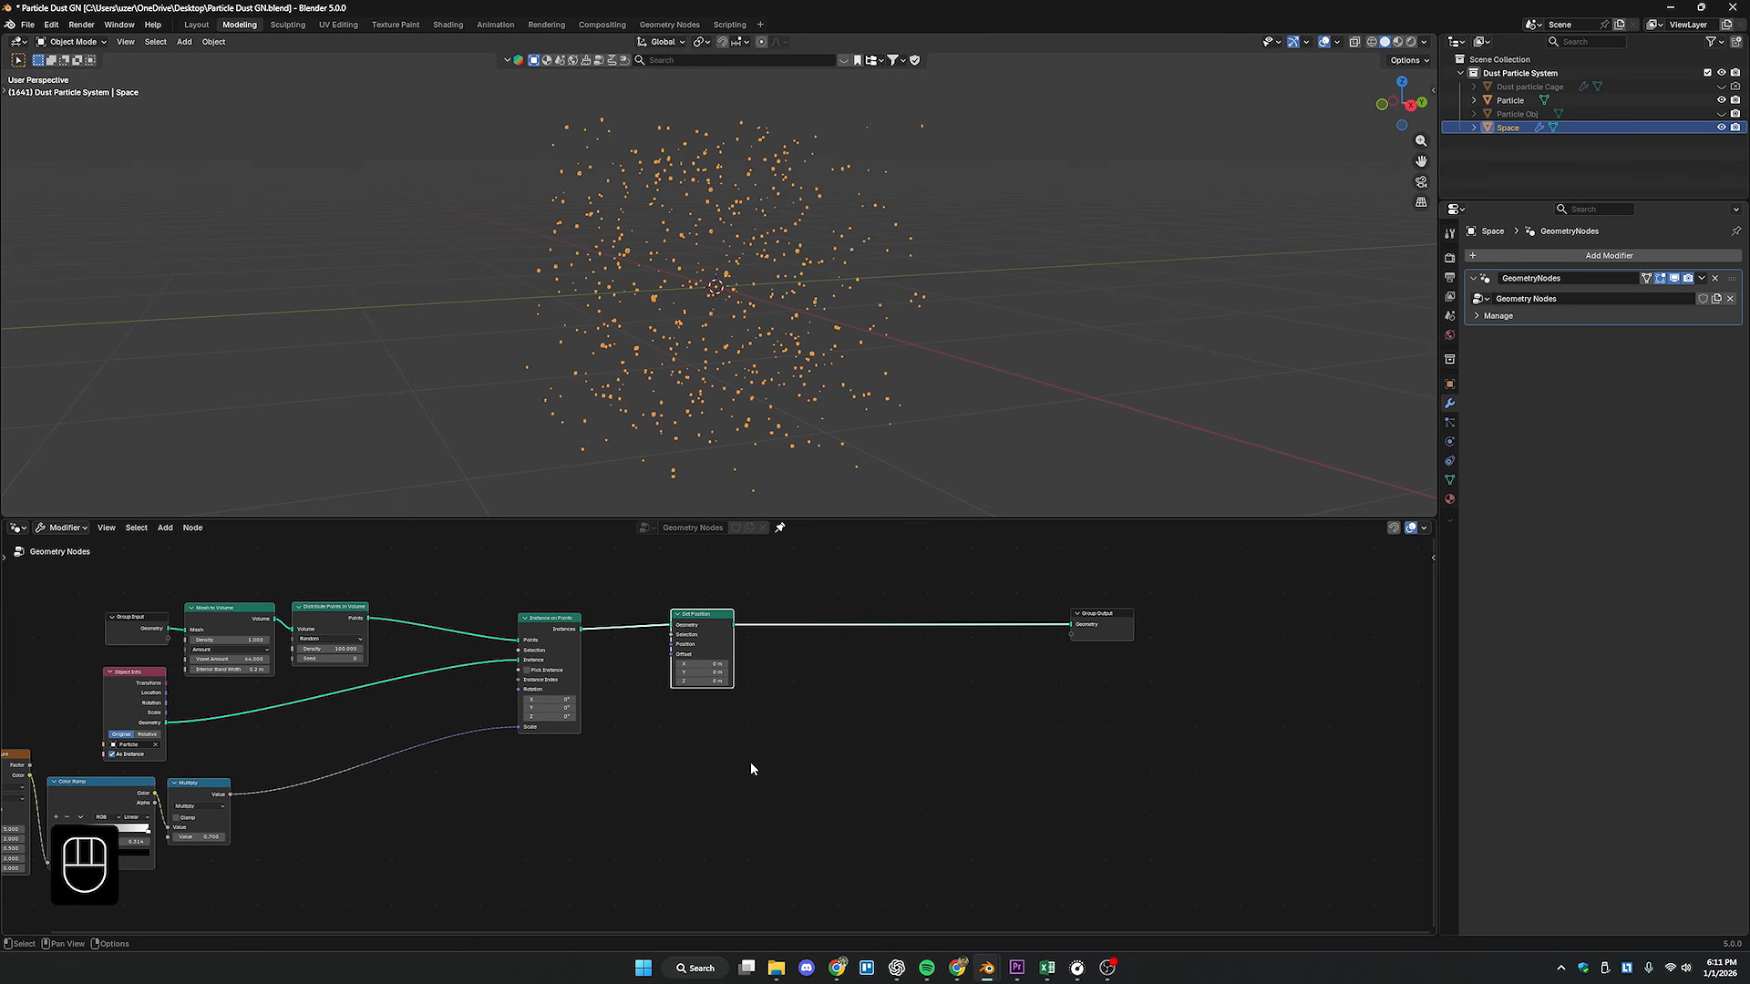
middle_click_drag(751, 764, 717, 728)
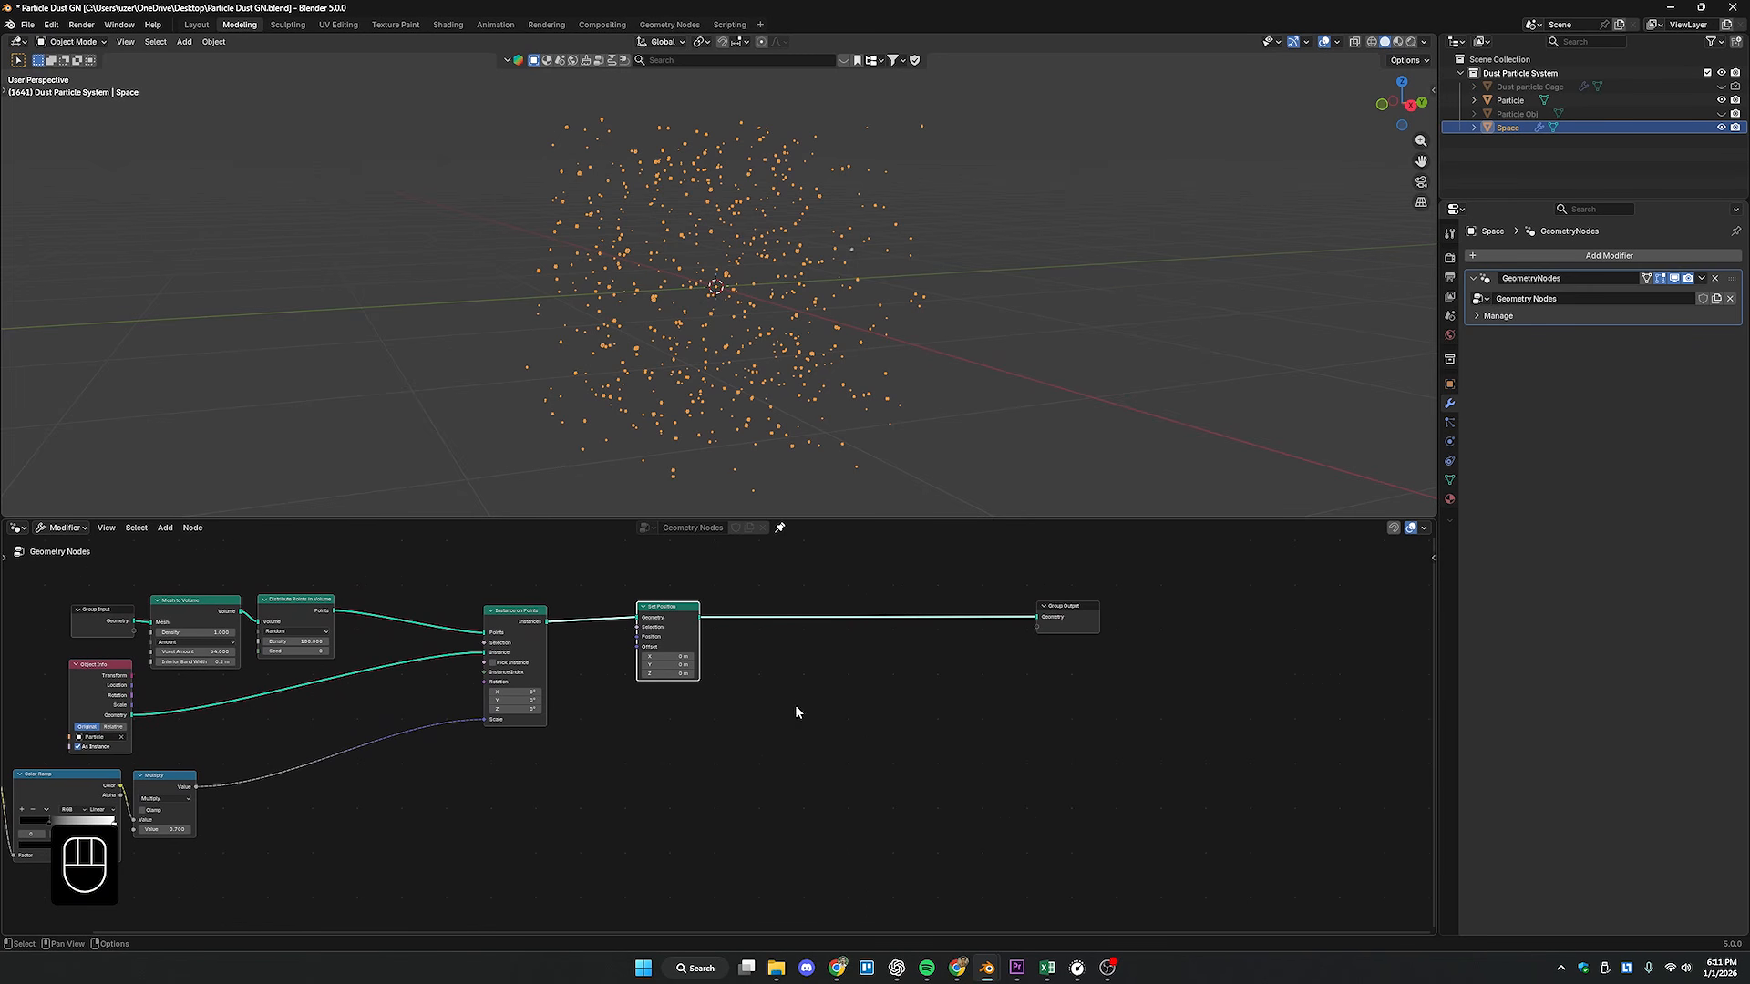
key("shift+a")
left_click(789, 644)
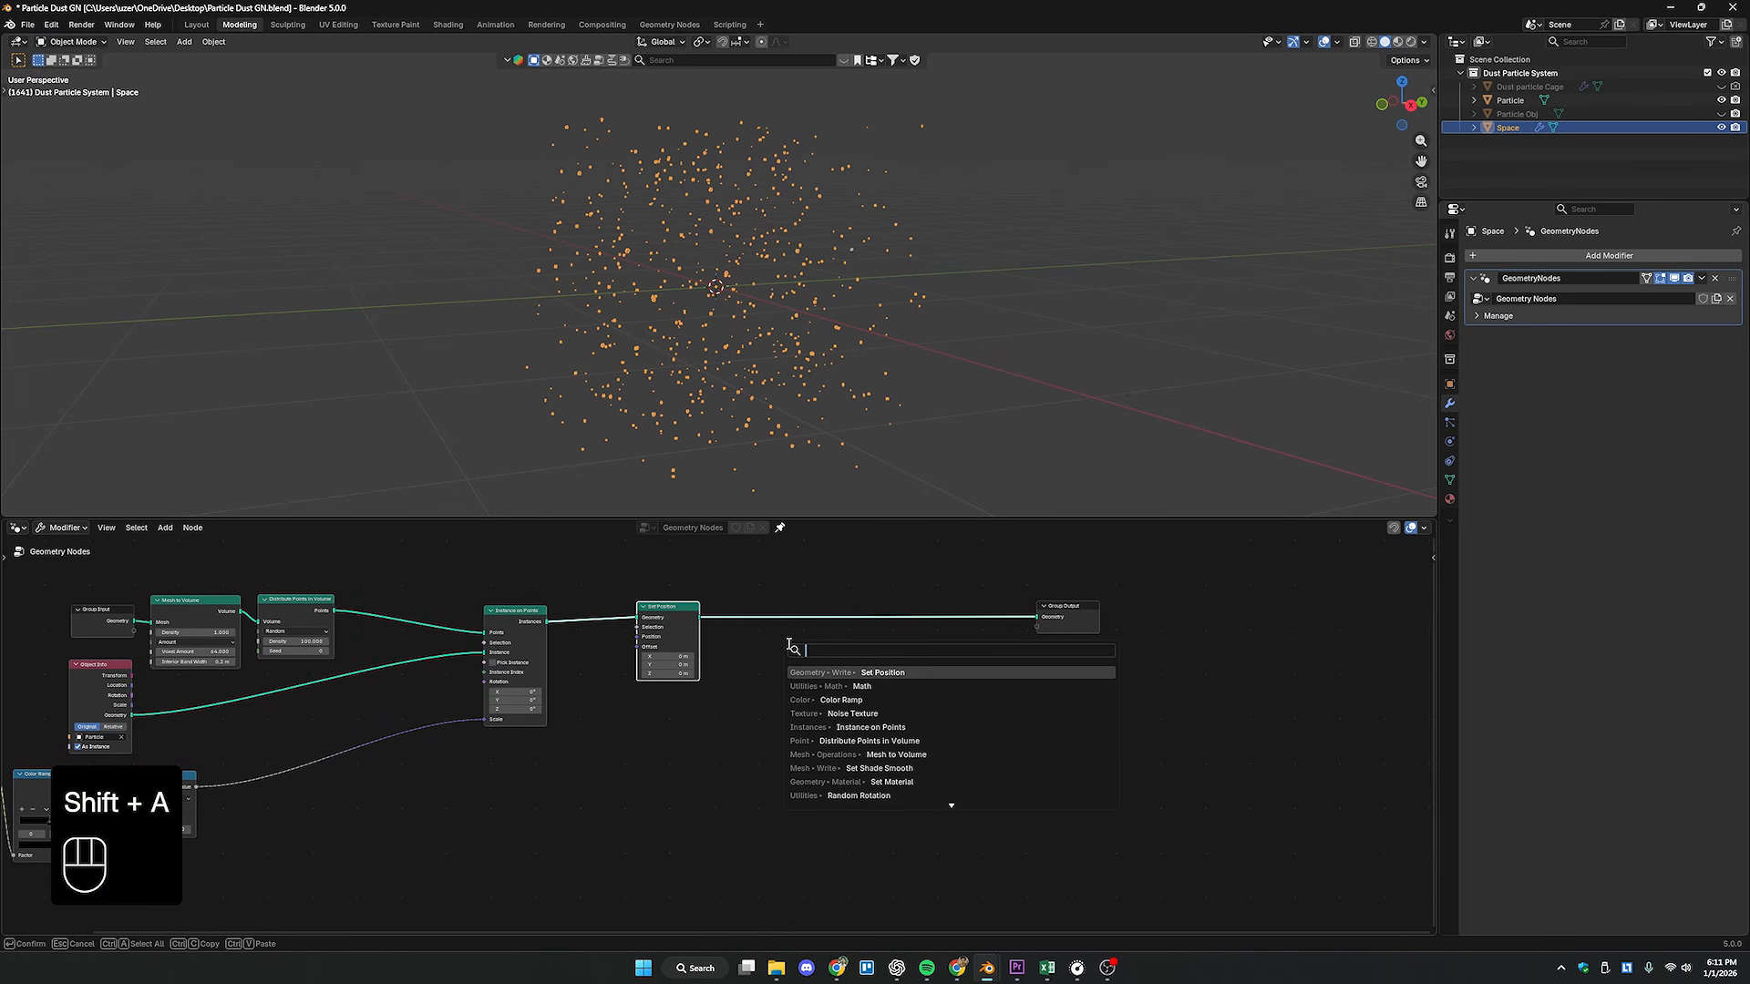
type("vu")
key("BackSpace")
key("BackSpace")
type("cuive")
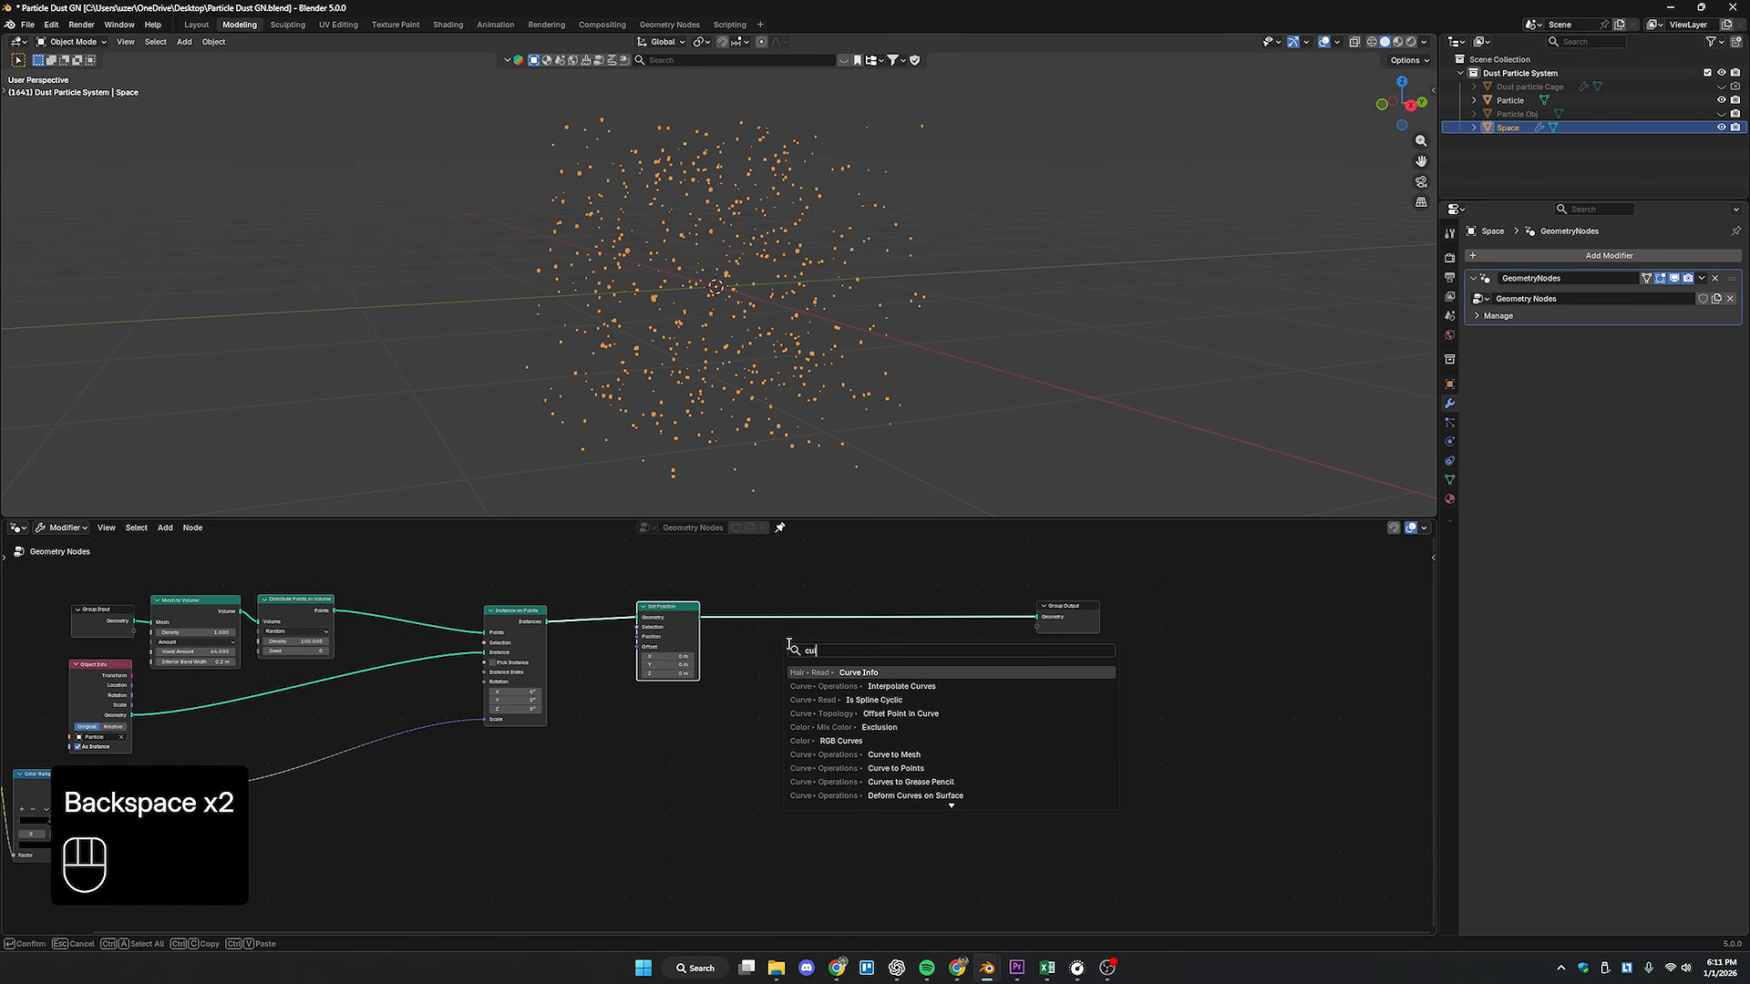
key("BackSpace")
key("BackSpace")
key("BackSpace")
type("rve")
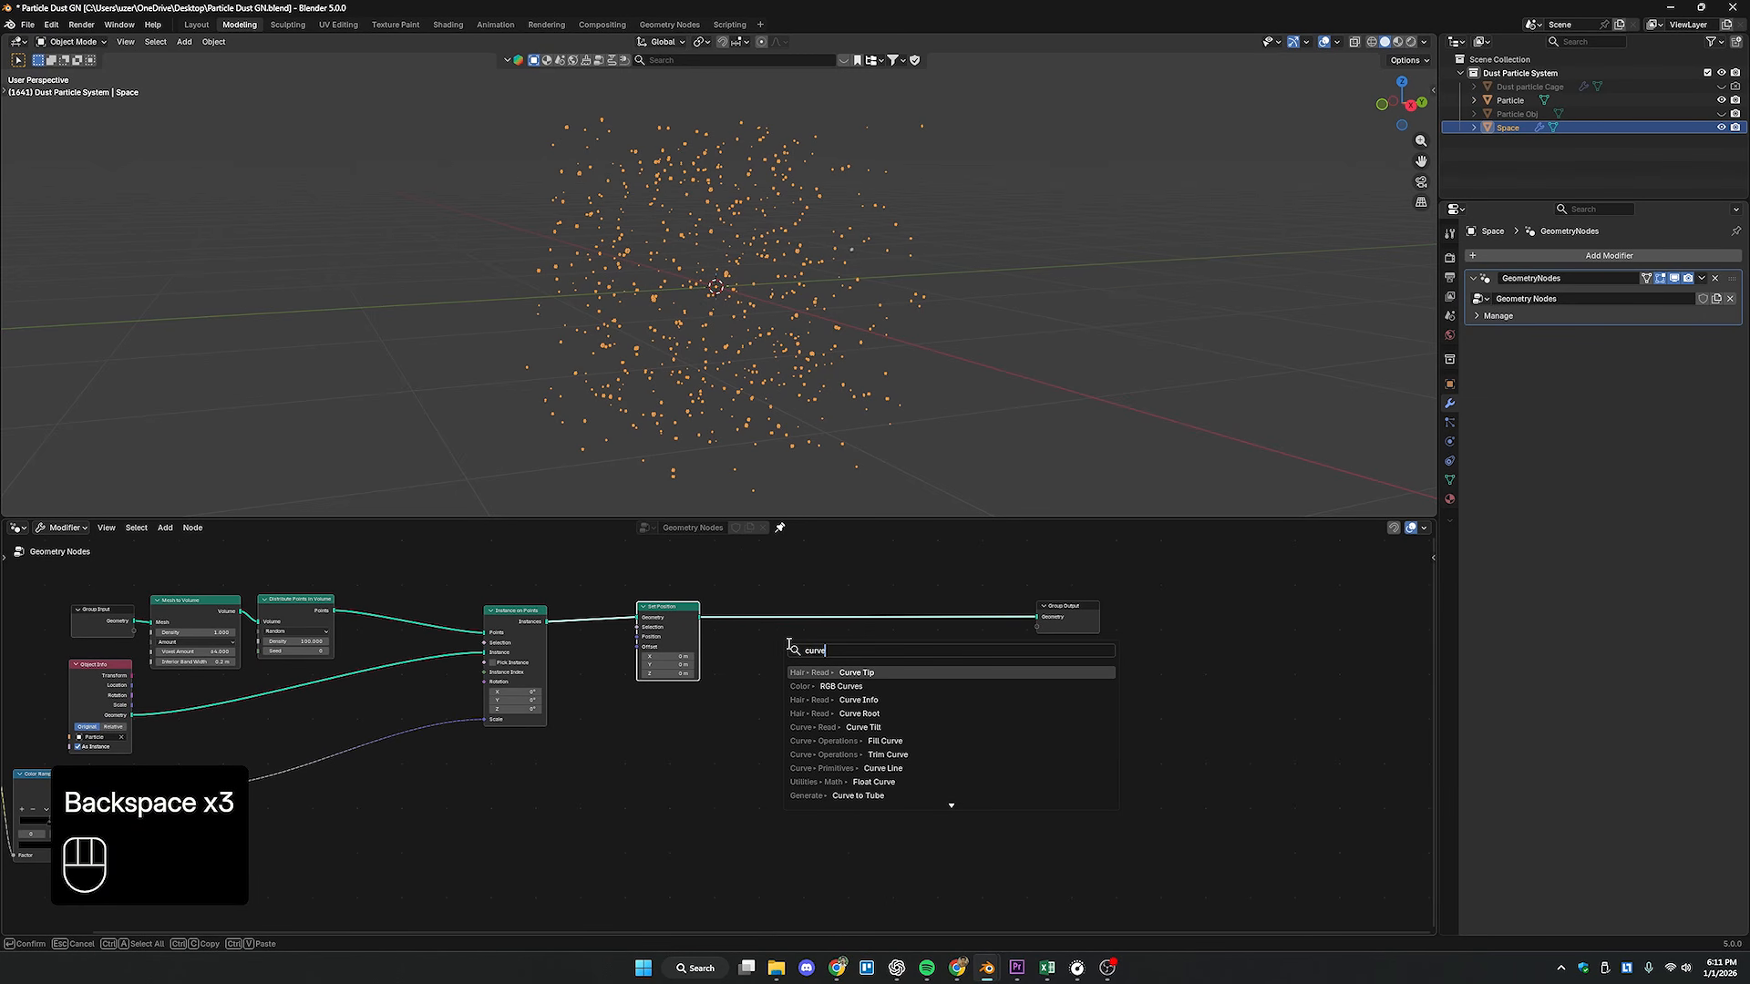
type(" c")
left_click(876, 687)
left_click(454, 818)
middle_click_drag(588, 832, 510, 854)
left_click_drag(421, 846, 421, 883)
- Add a Sample Curve node beside Curve Circle and connect the circle's Curve output to its Curves input
middle_click_drag(567, 852, 599, 747)
key("shift+a")
left_click(655, 640)
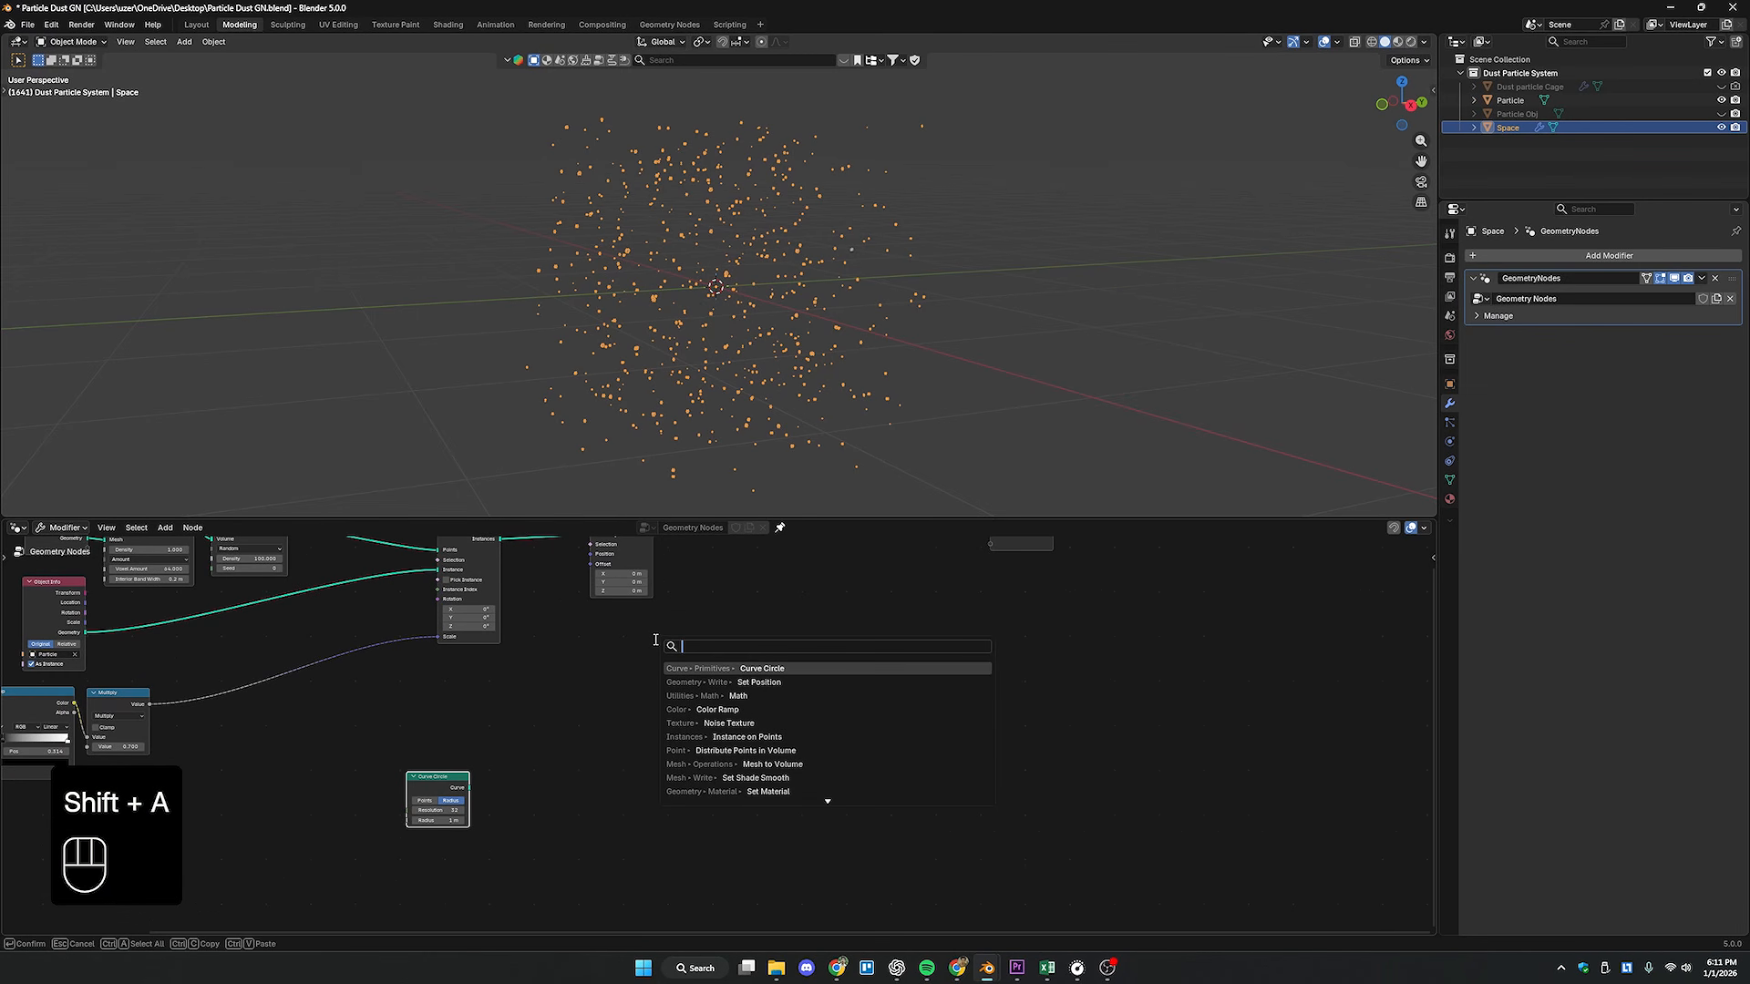
type("sample cur")
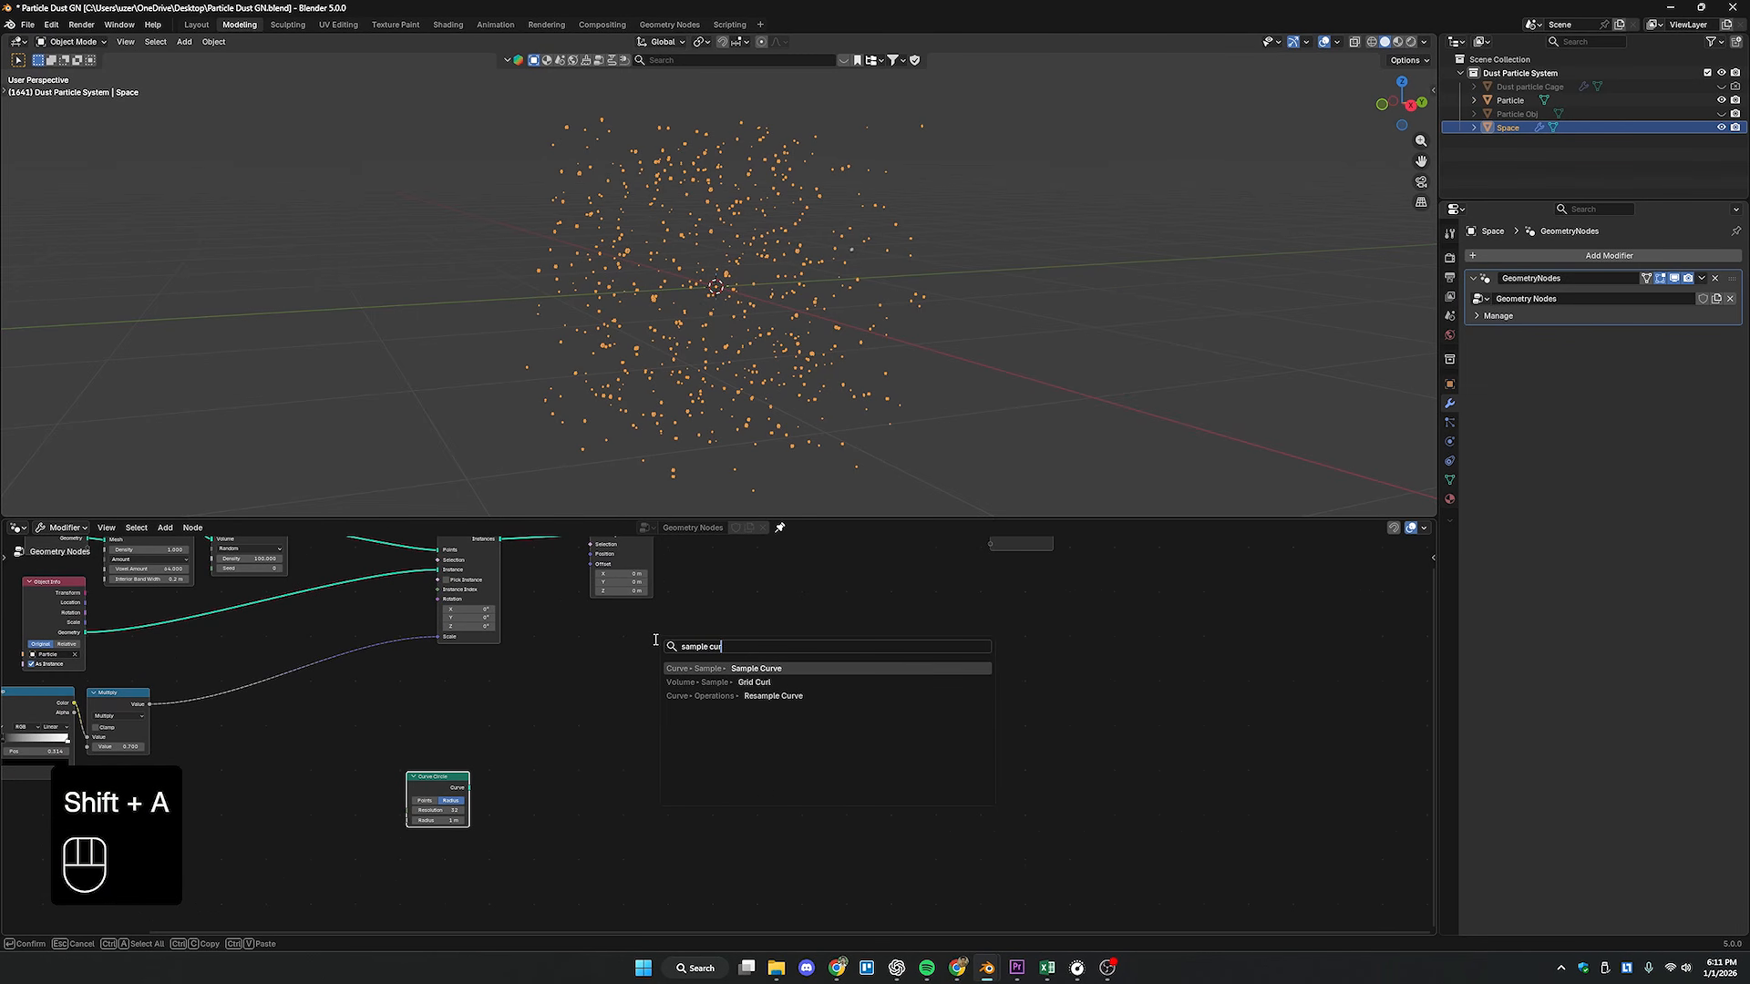
key("Return")
left_click(501, 732)
middle_click_drag(572, 766, 618, 726)
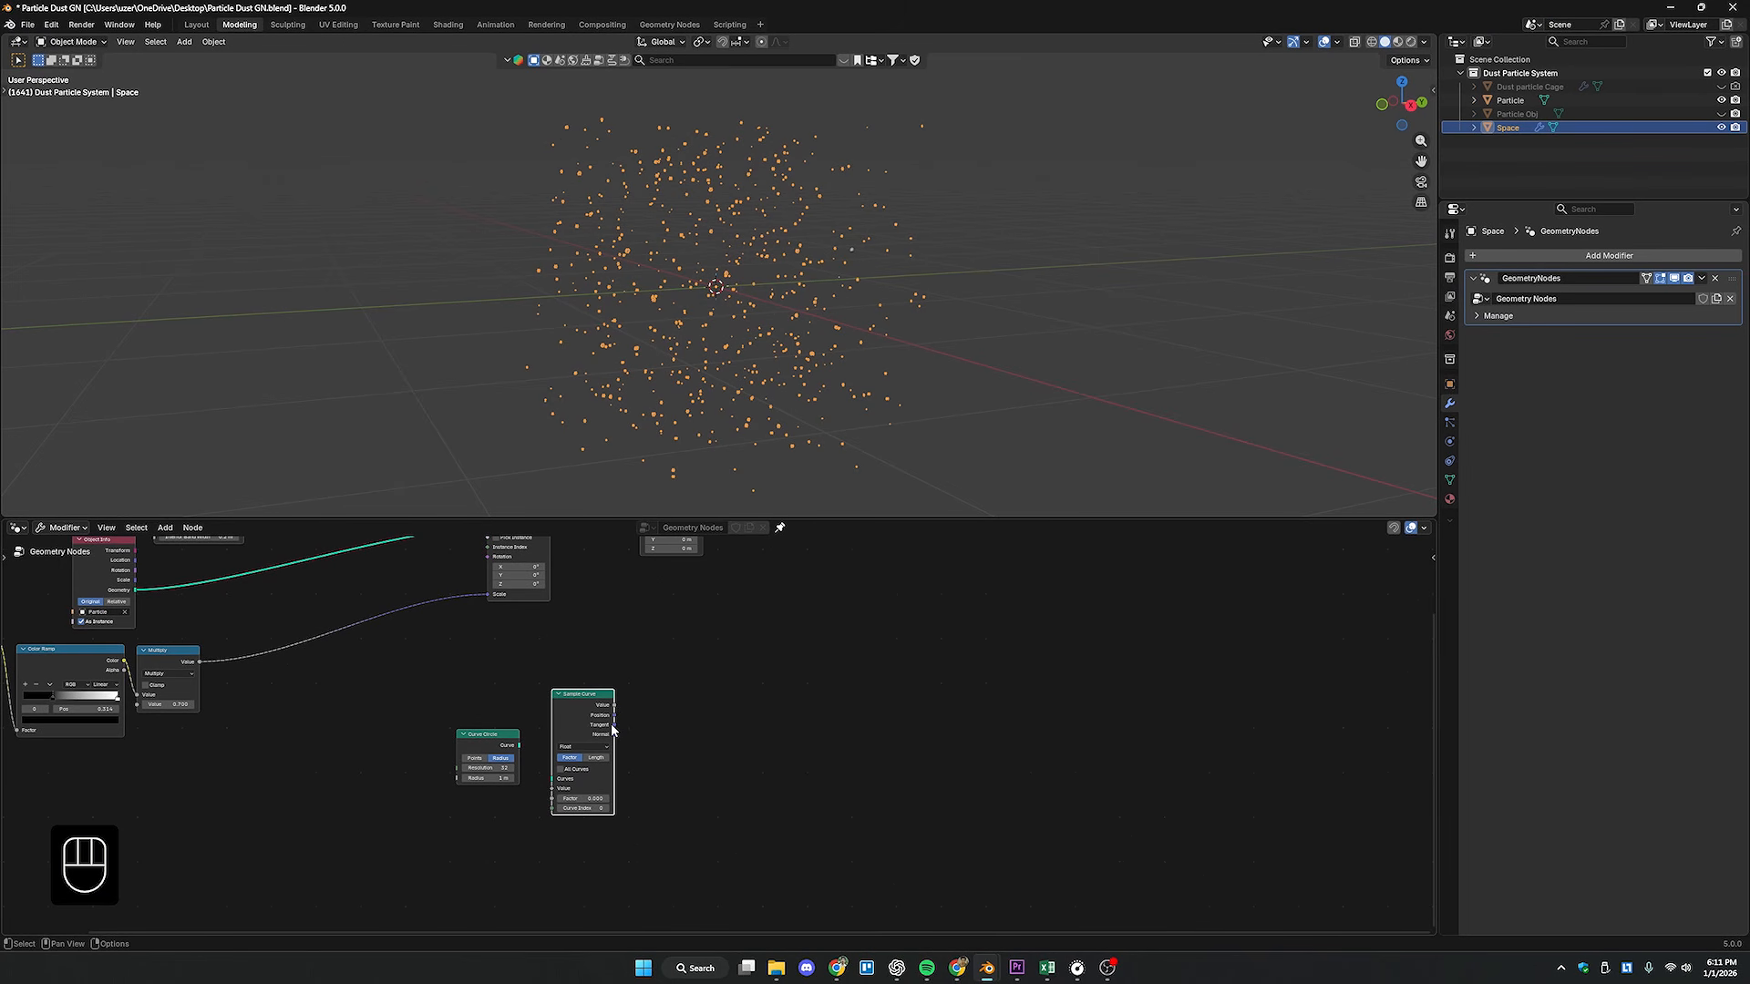
scroll(638, 720, "up", 3)
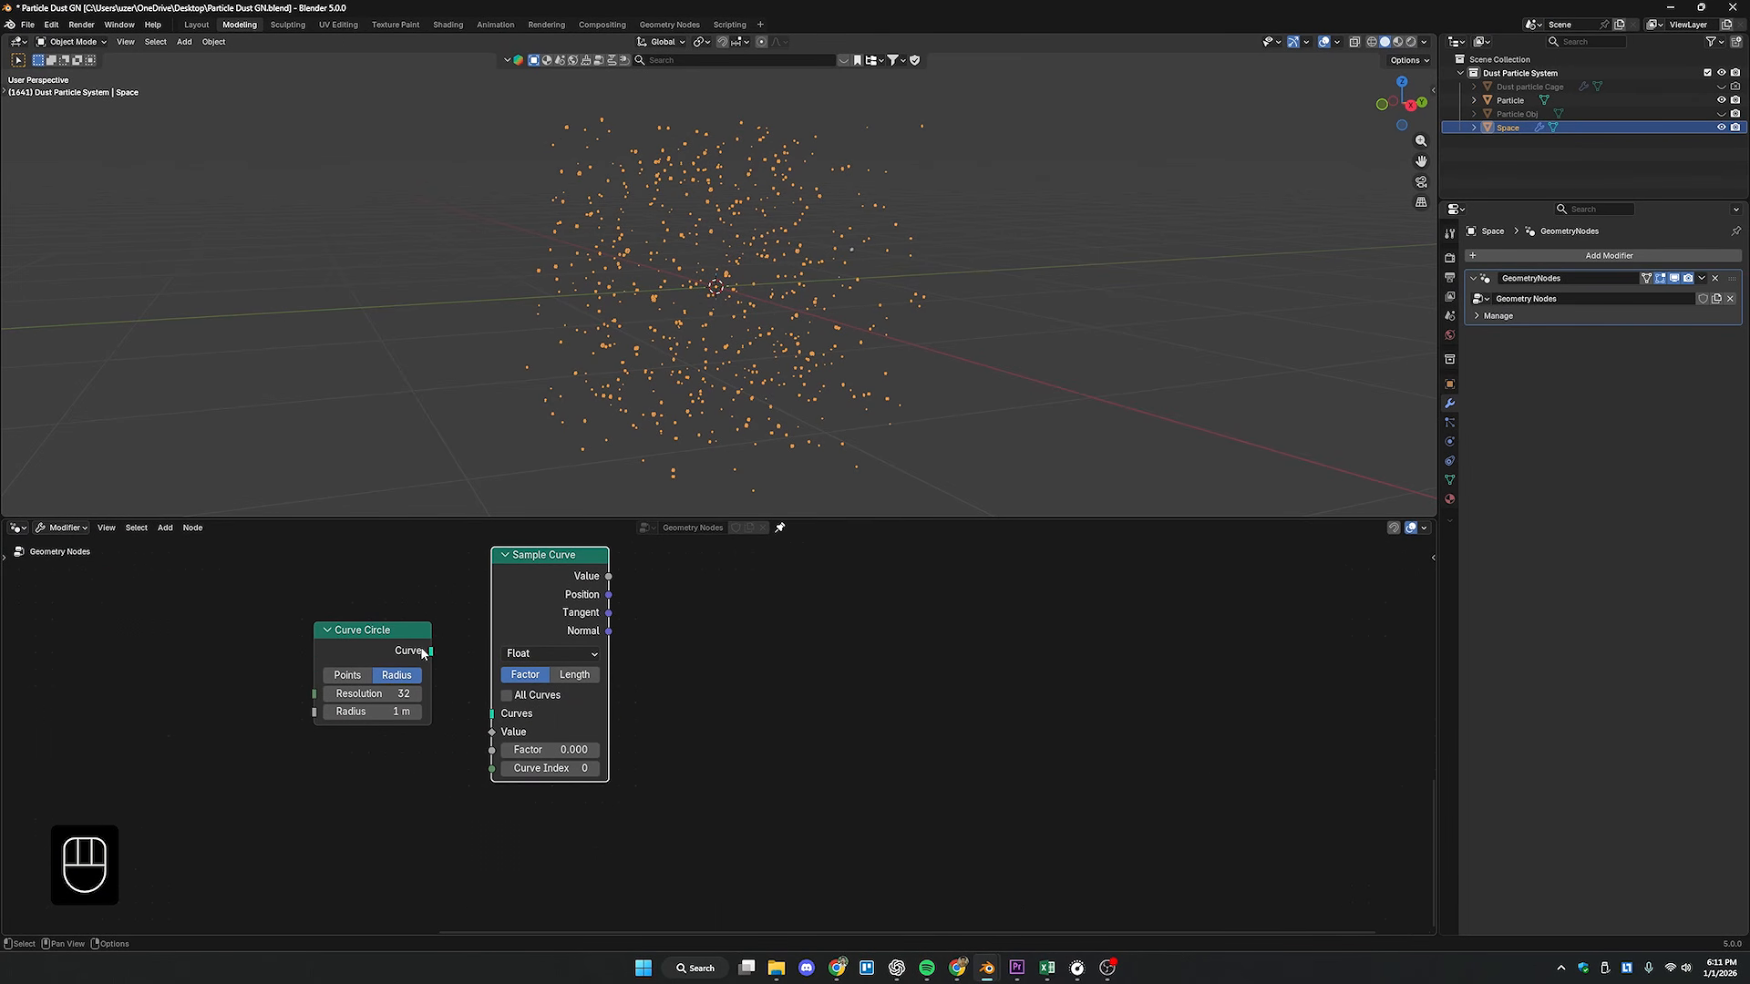
left_click_drag(425, 652, 493, 713)
middle_click_drag(391, 636, 432, 676)
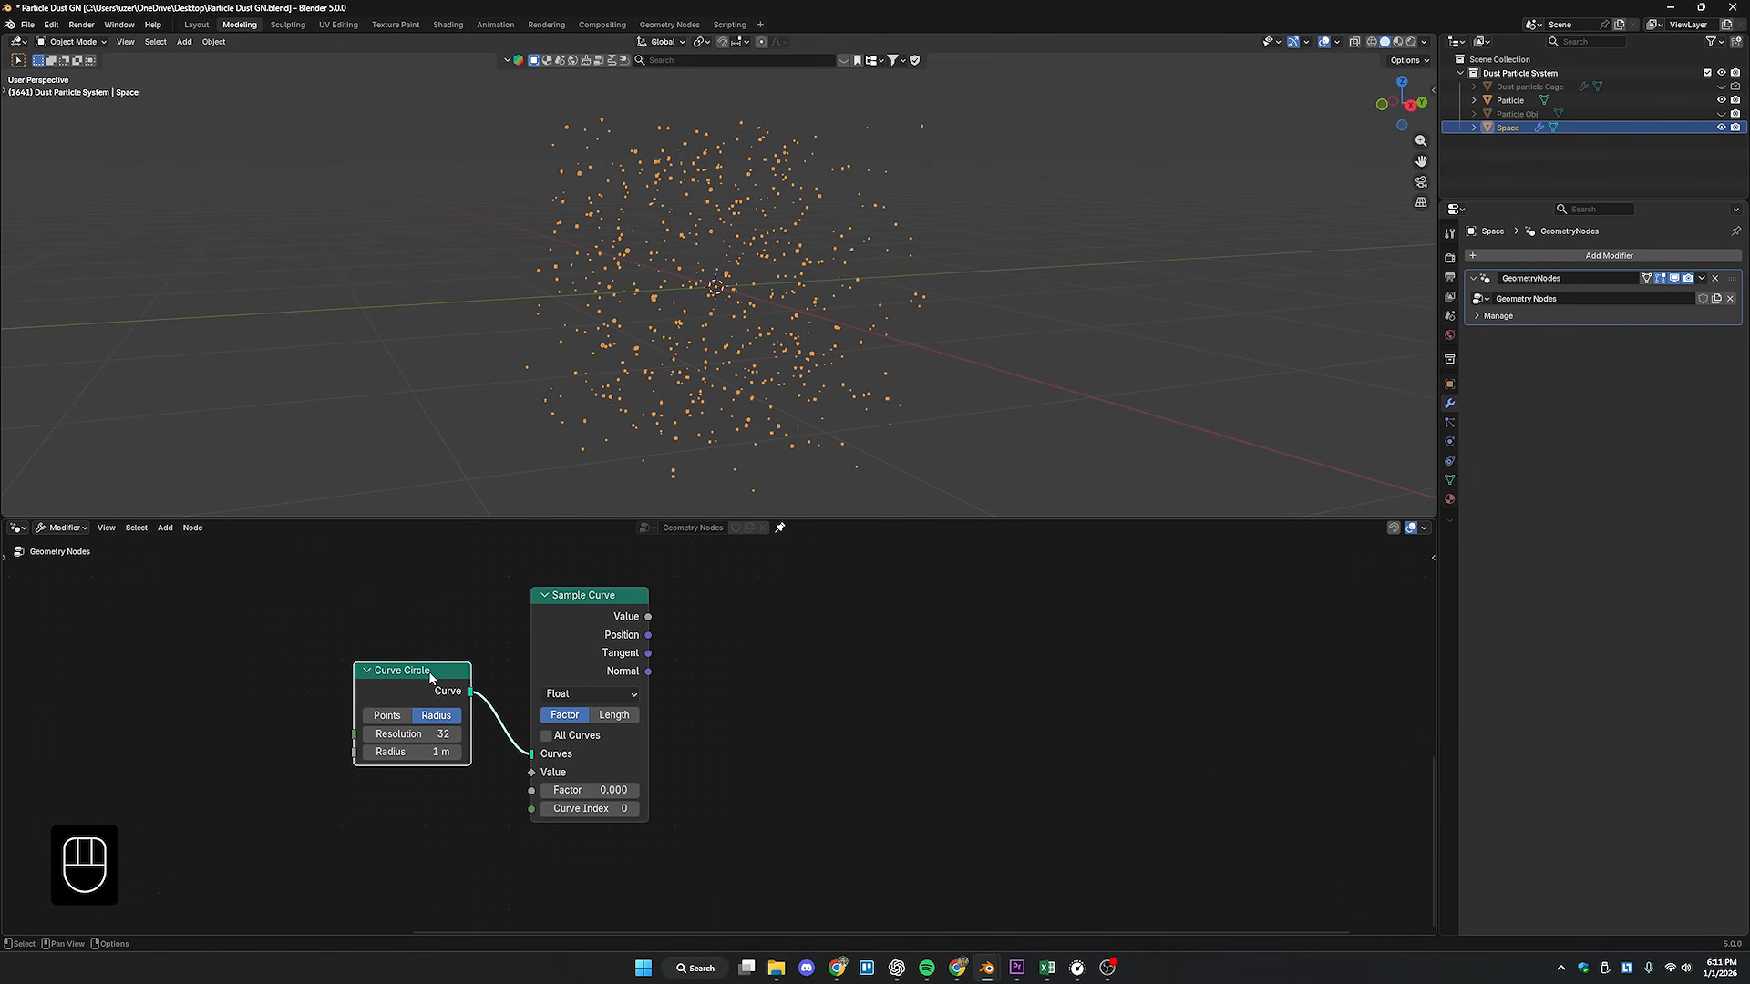
left_click_drag(430, 675, 432, 666)
- Move the Set Position node farther from Instance on Points, toward Group Output, to free up space
middle_click_drag(478, 704, 445, 754)
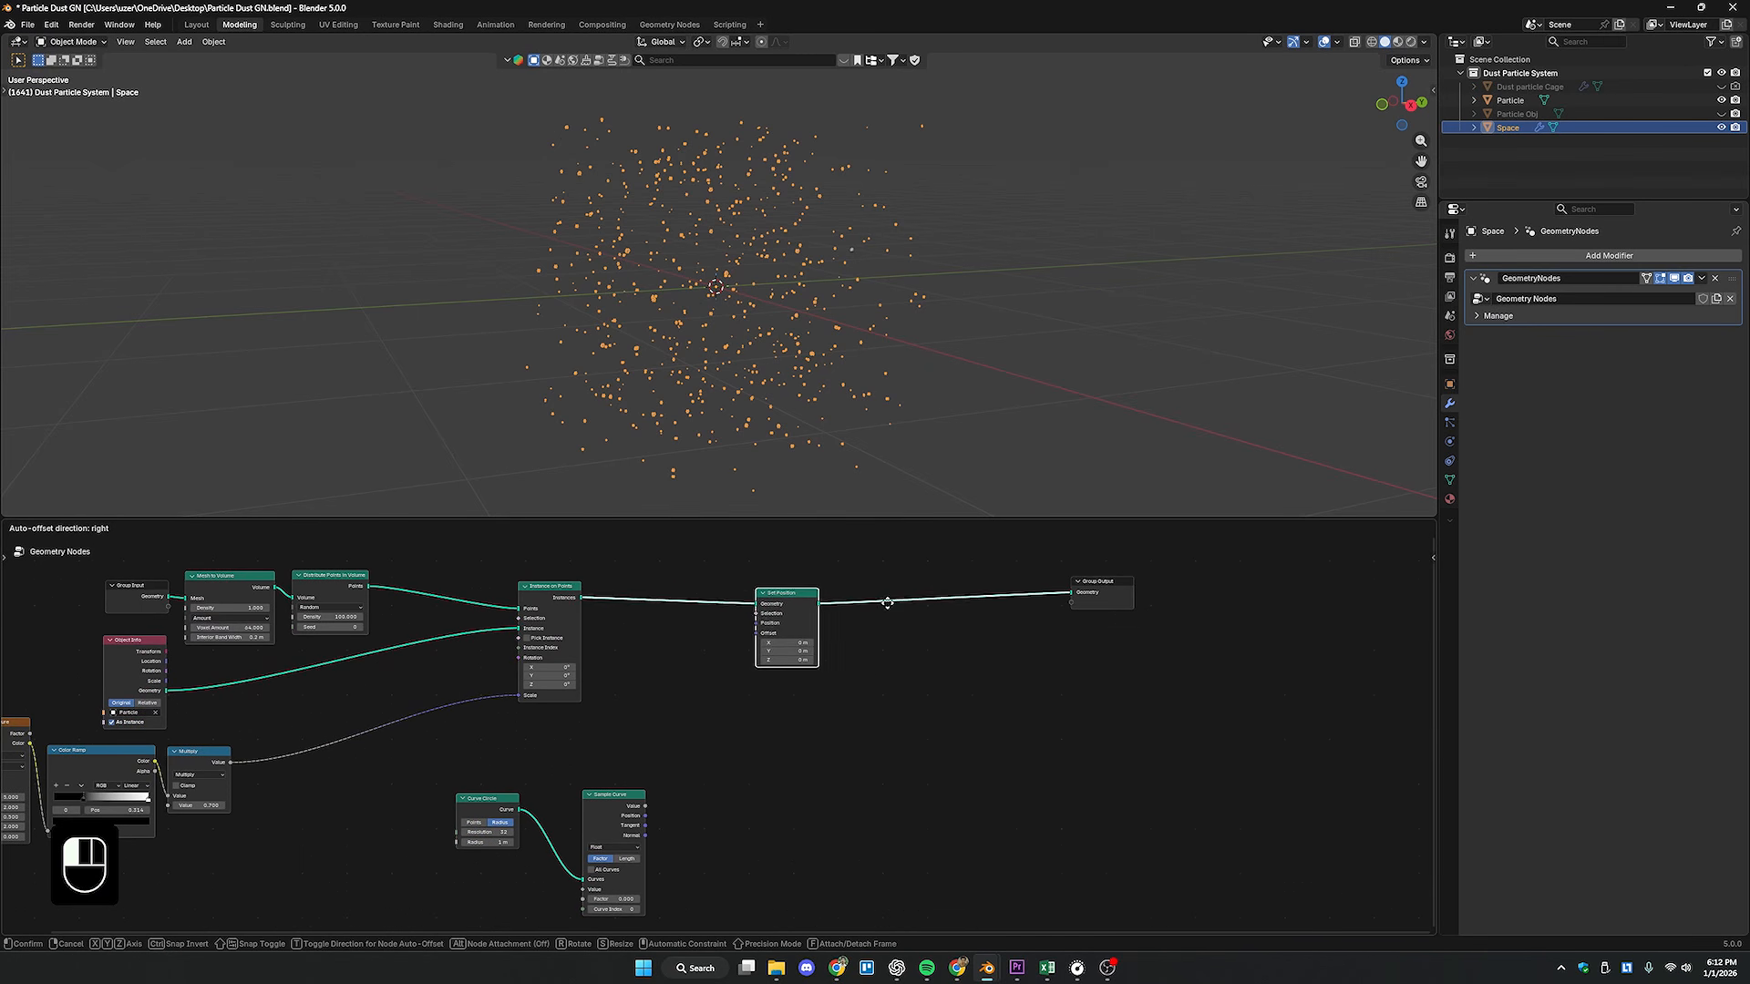
left_click_drag(807, 594, 850, 580)
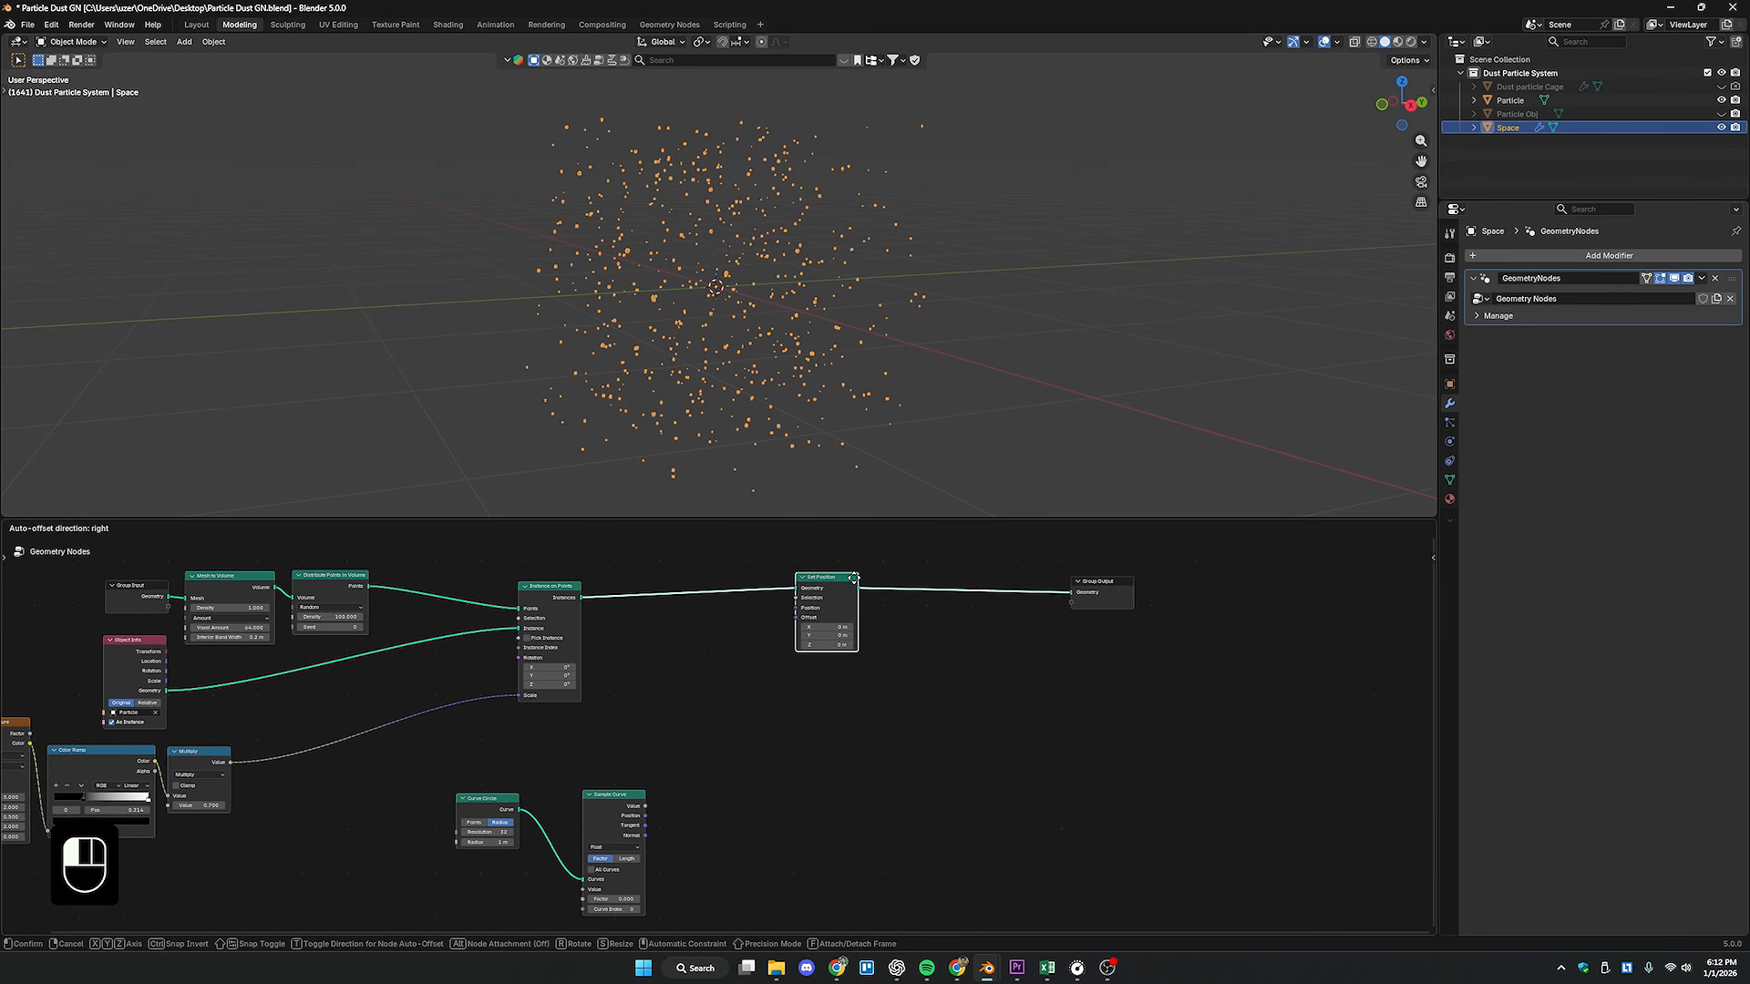
scroll(861, 586, "up", 2)
left_click(820, 286)
left_click(789, 295)
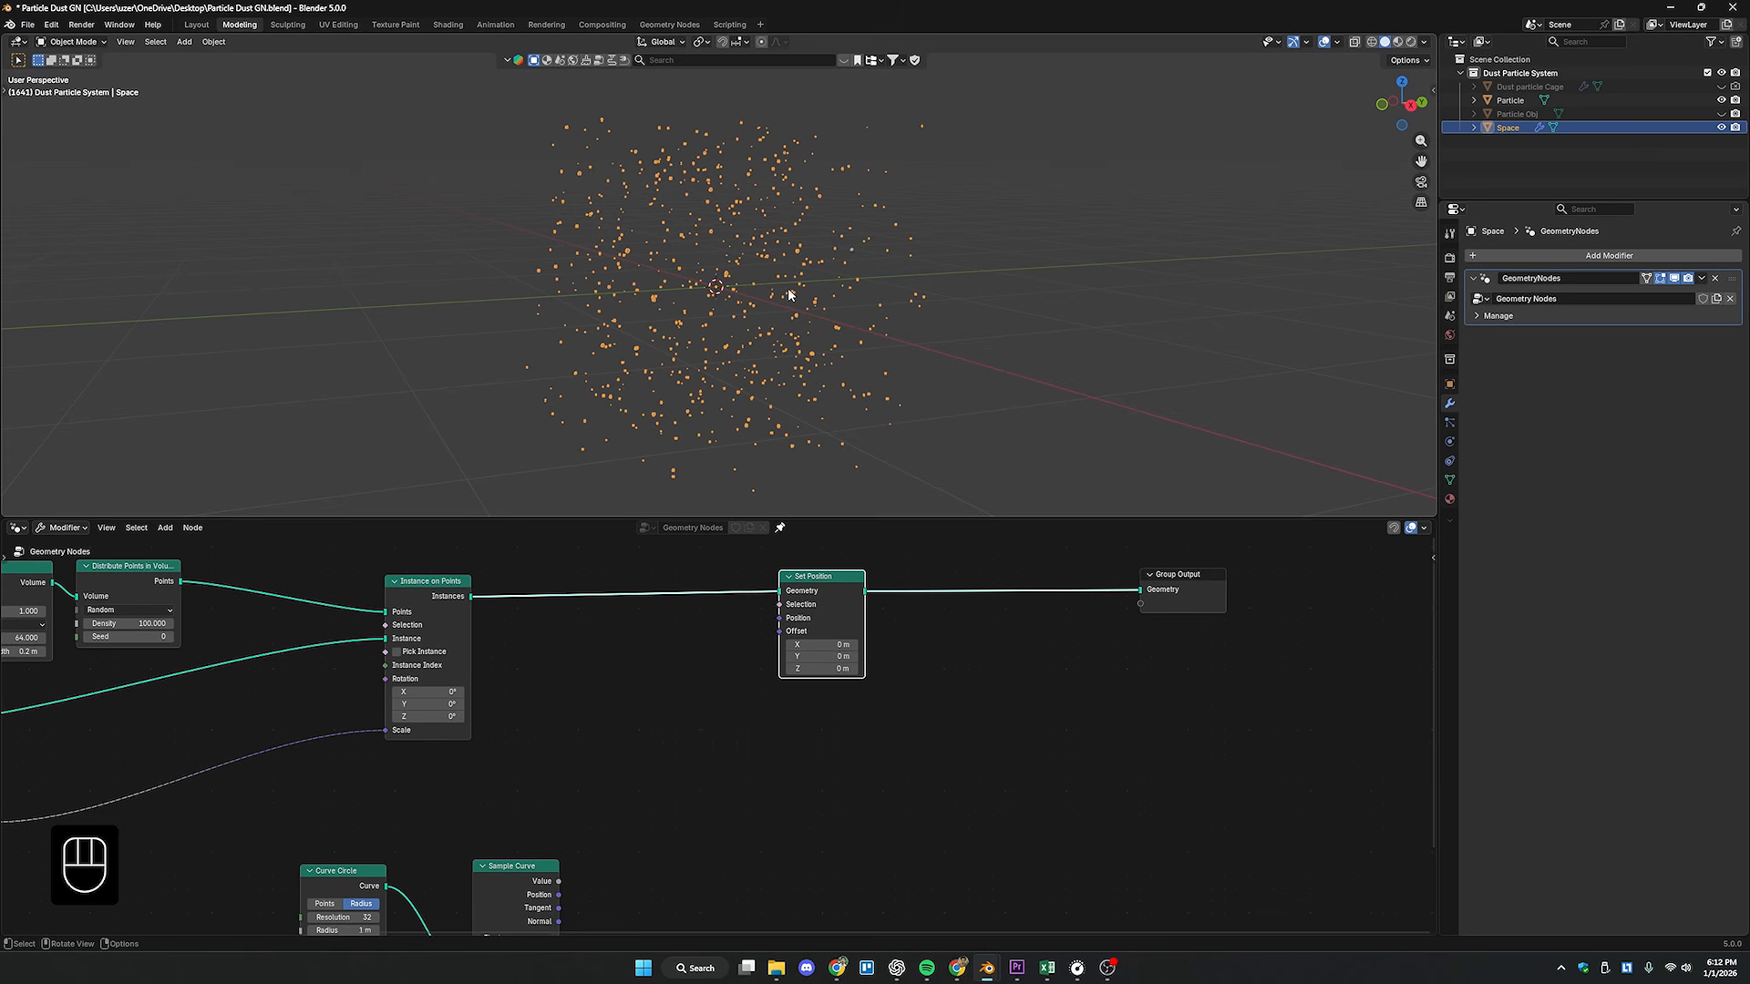
- Add a Vector Math node set to Add below the Set Position node
key("shift+a")
left_click(641, 638)
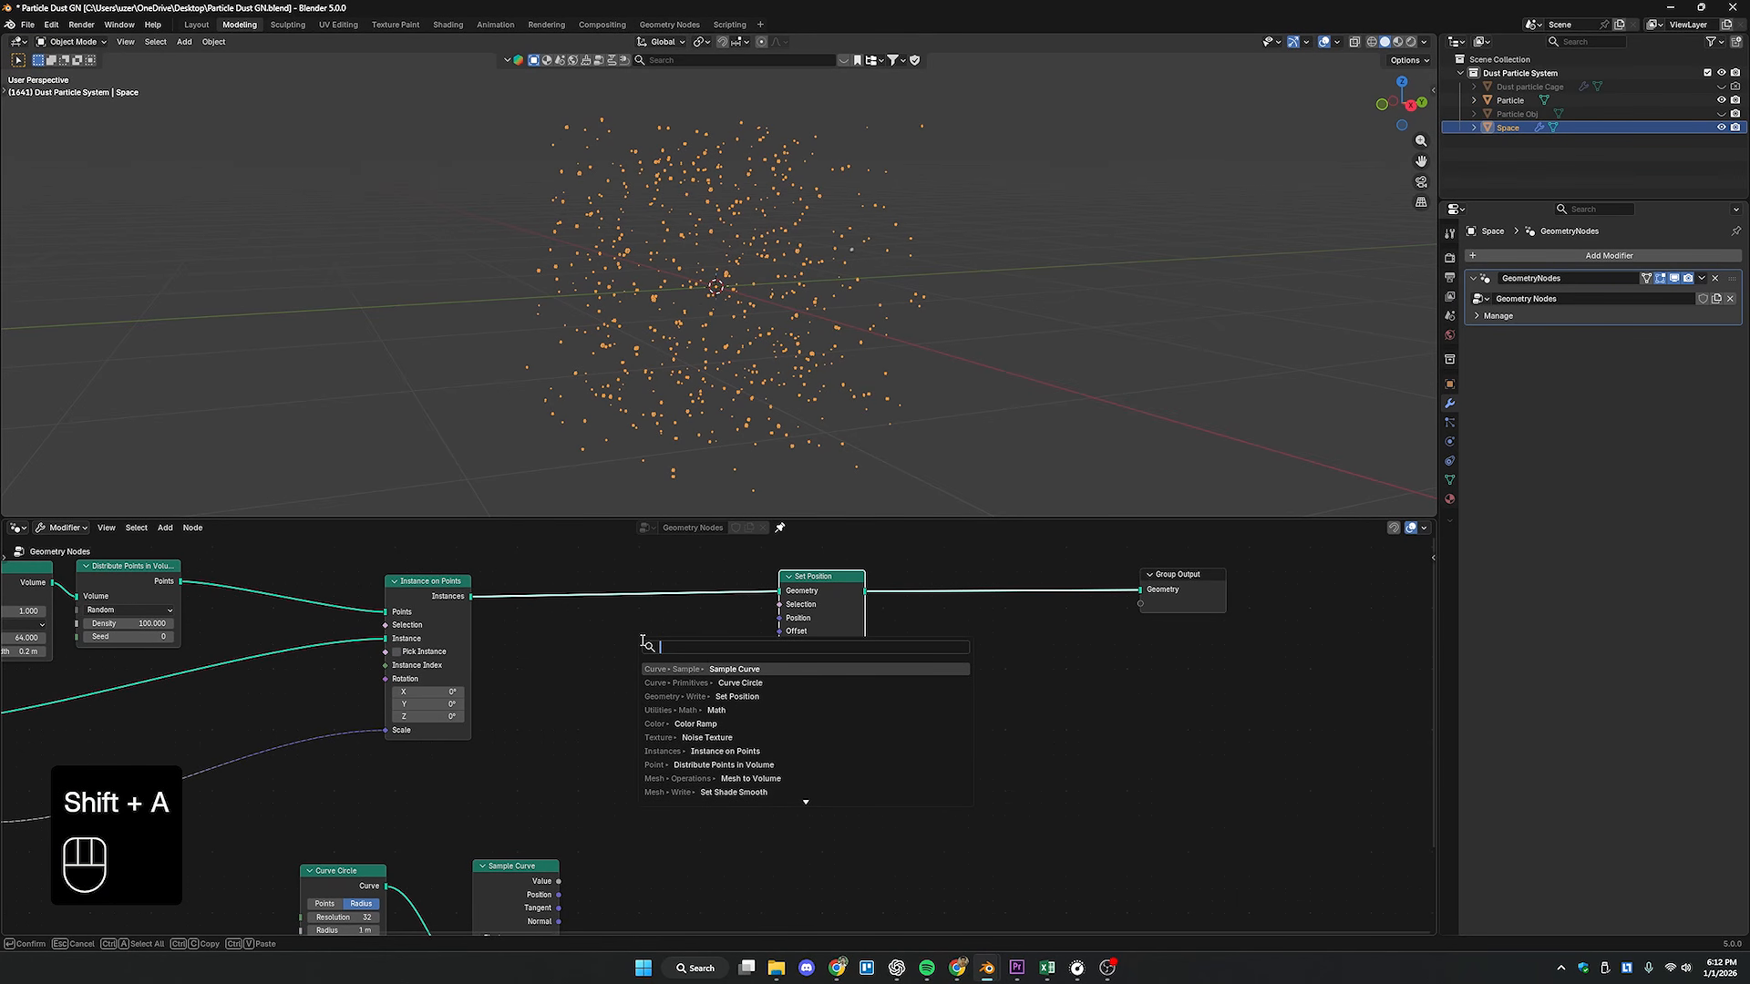
type("math ce")
key("BackSpace")
key("BackSpace")
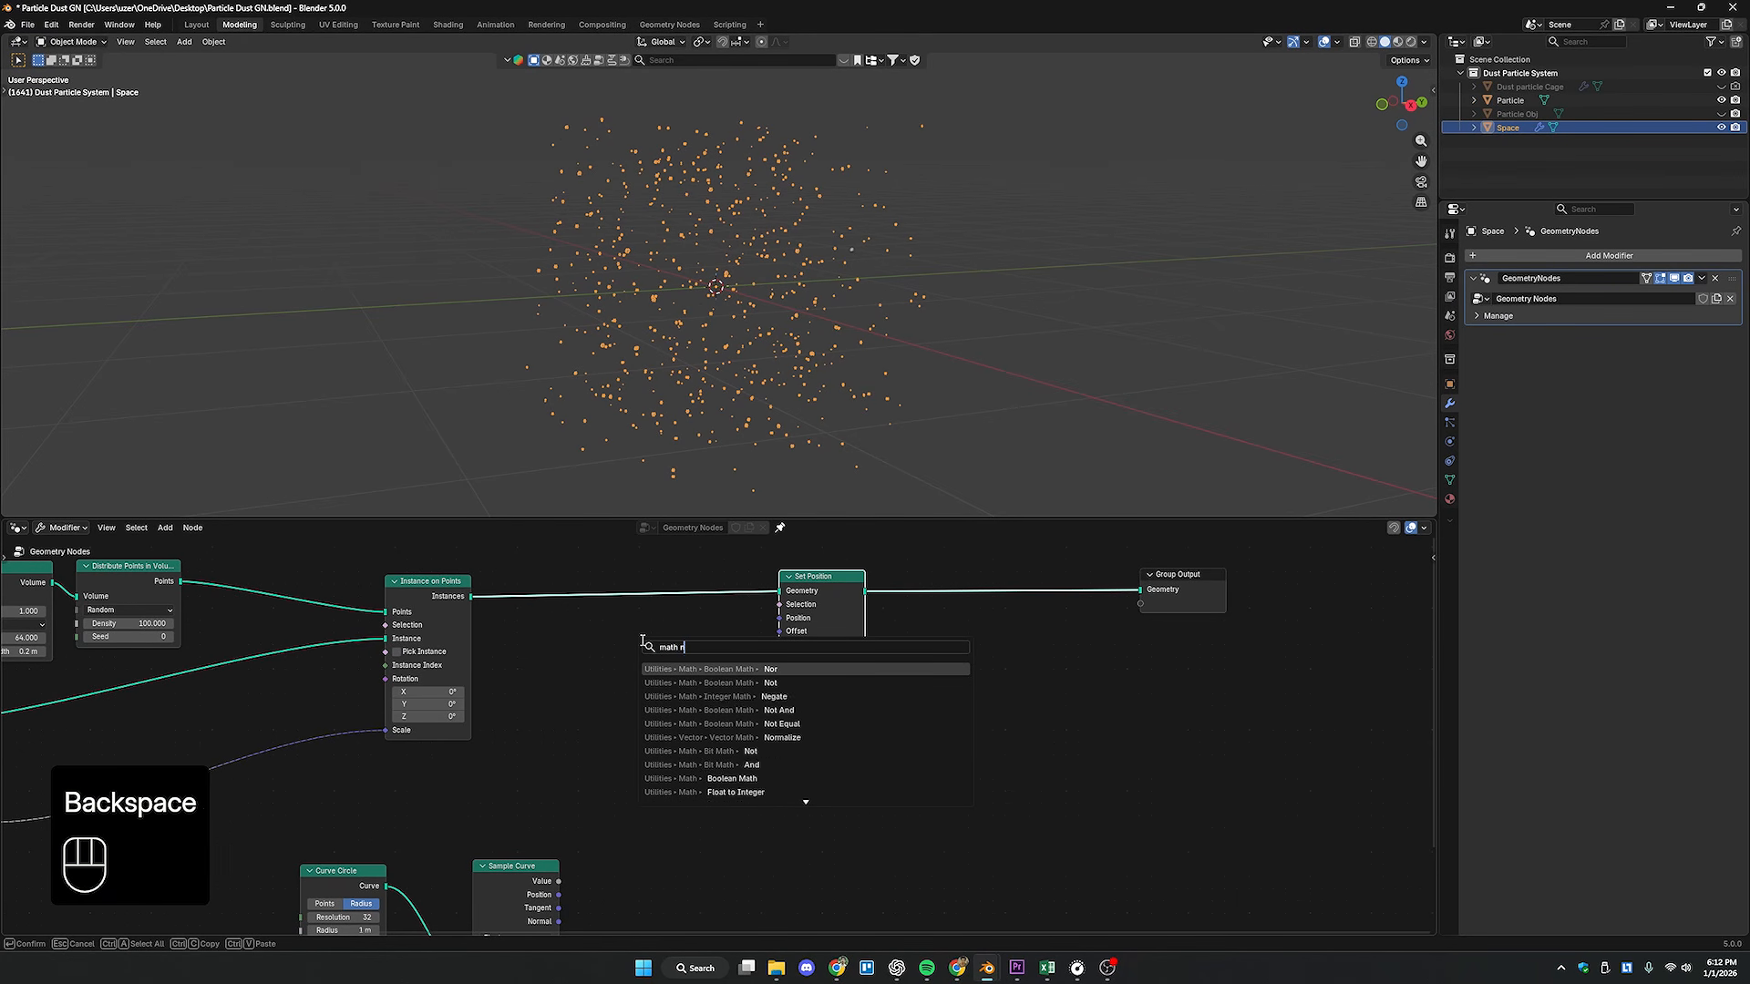
type("ve")
key("ctrl+BackSpace")
type("vec")
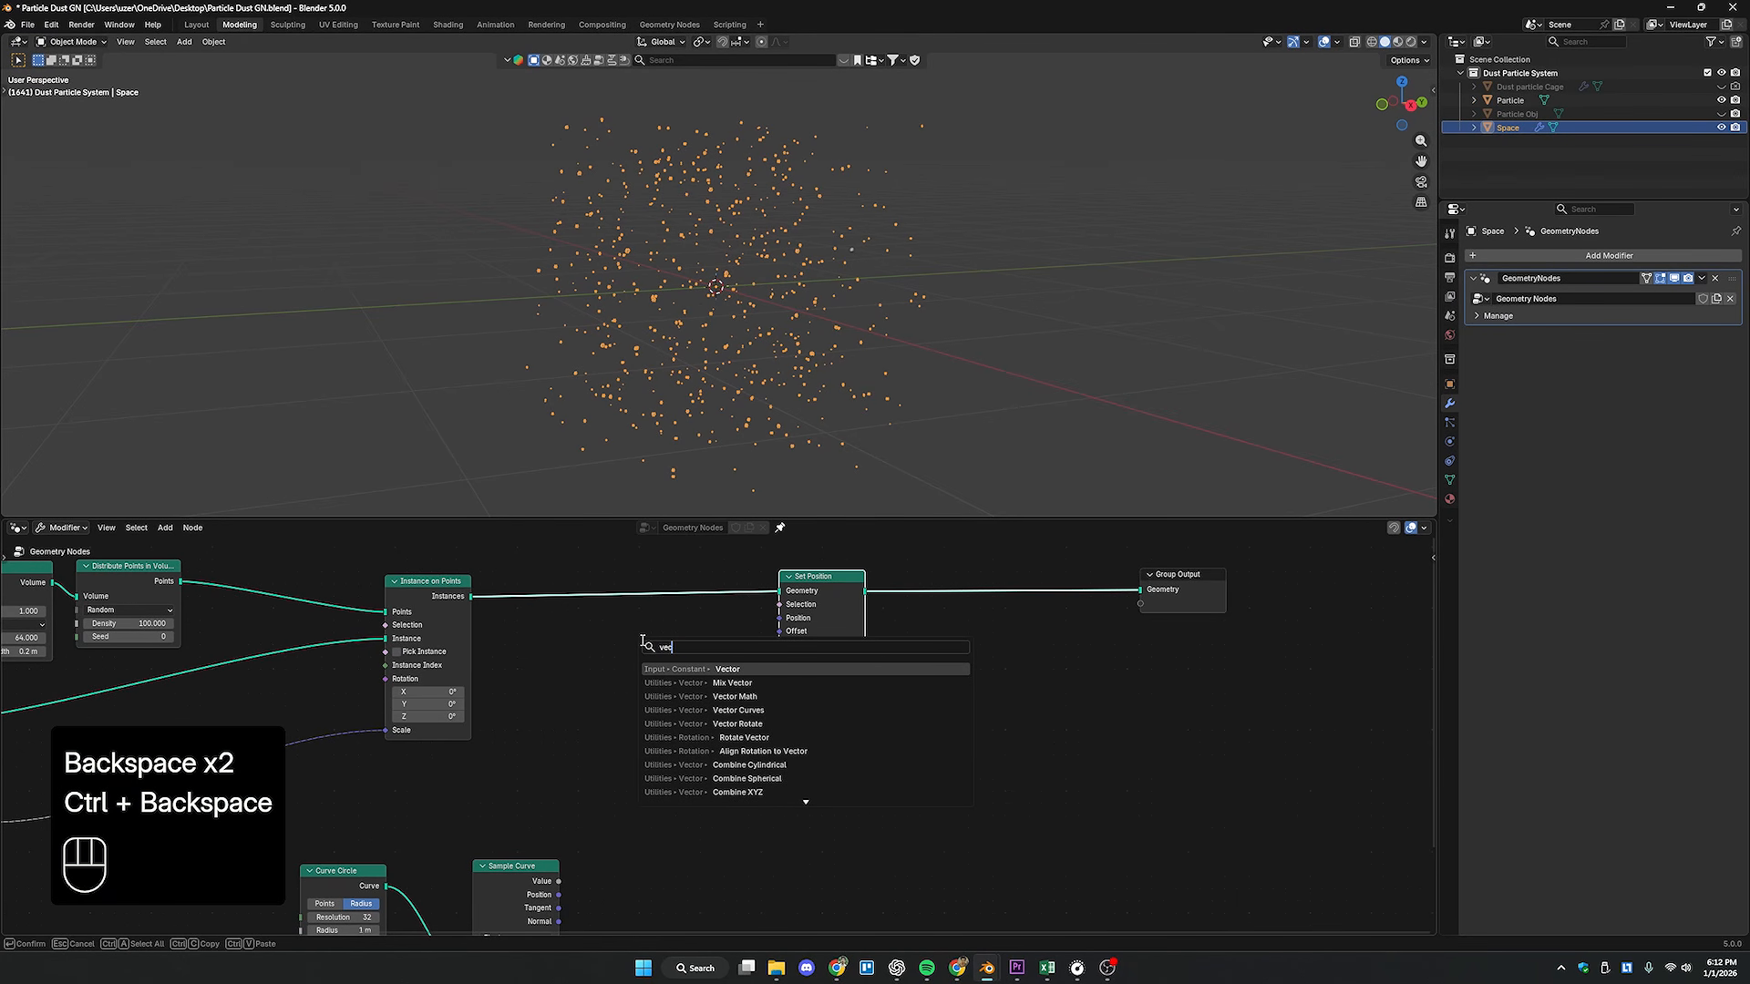
key("Return")
left_click(777, 734)
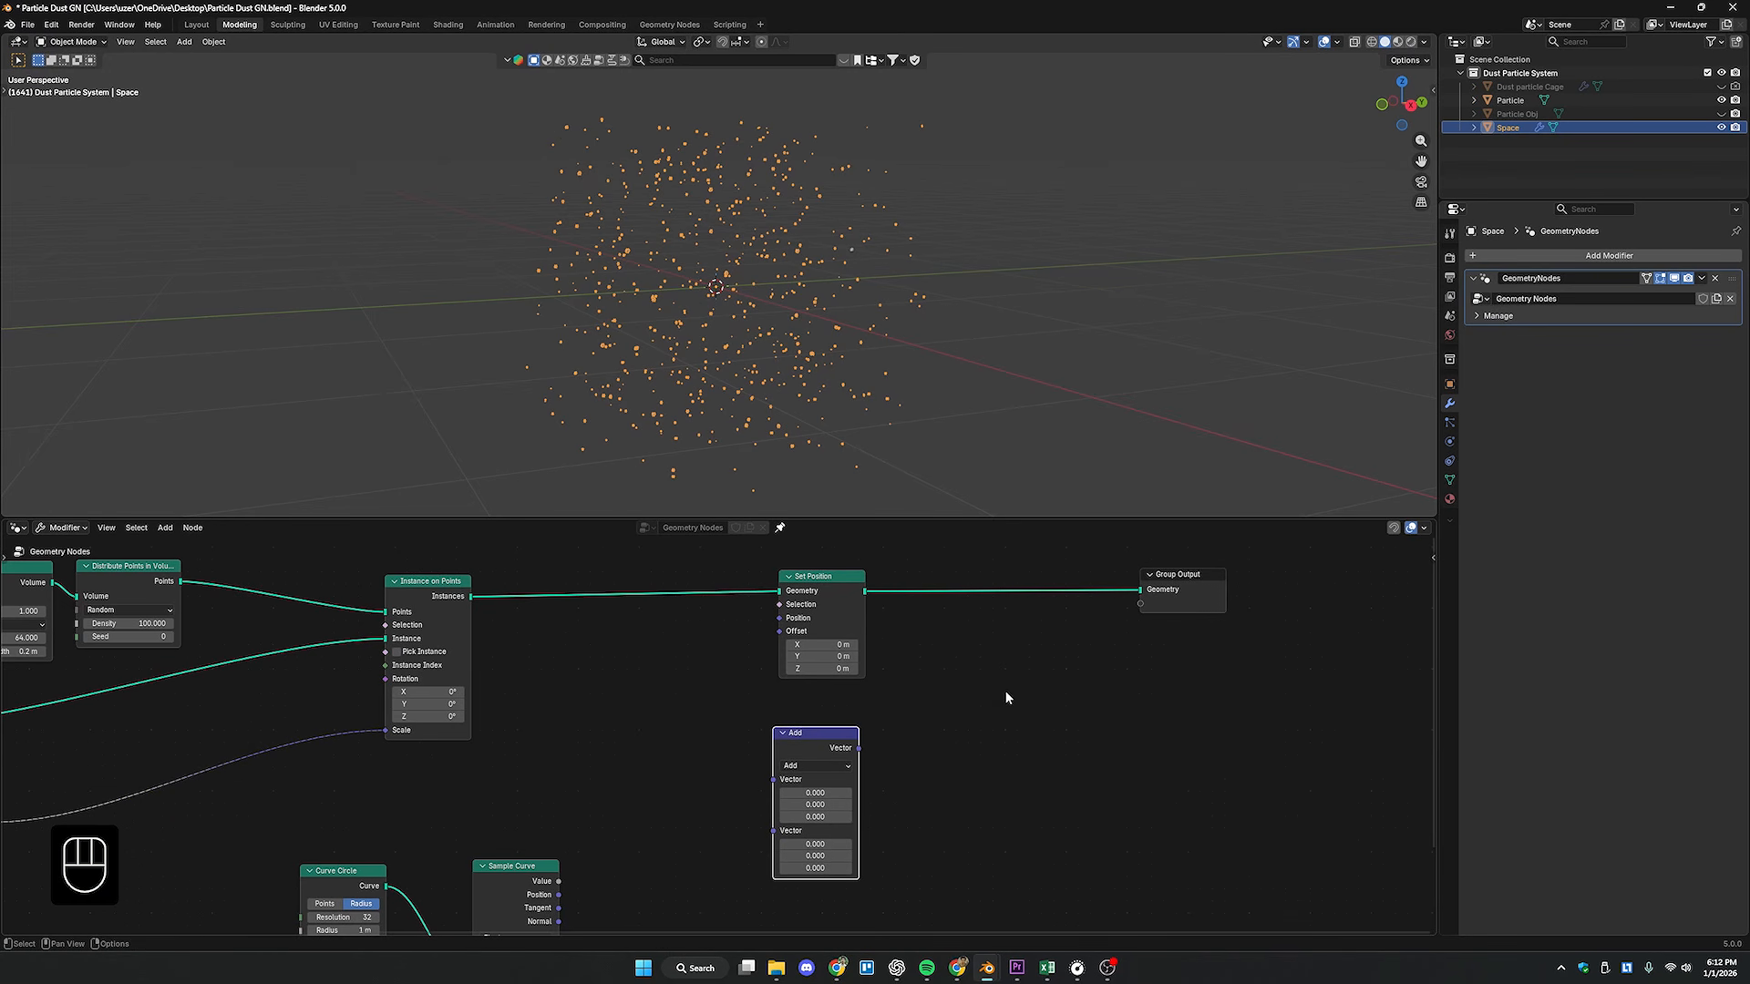
- Add a Position node and arrange it side by side with the vector Add node, ahead of its inputs
key("shift+a")
left_click(992, 642)
type("pos")
key("Return")
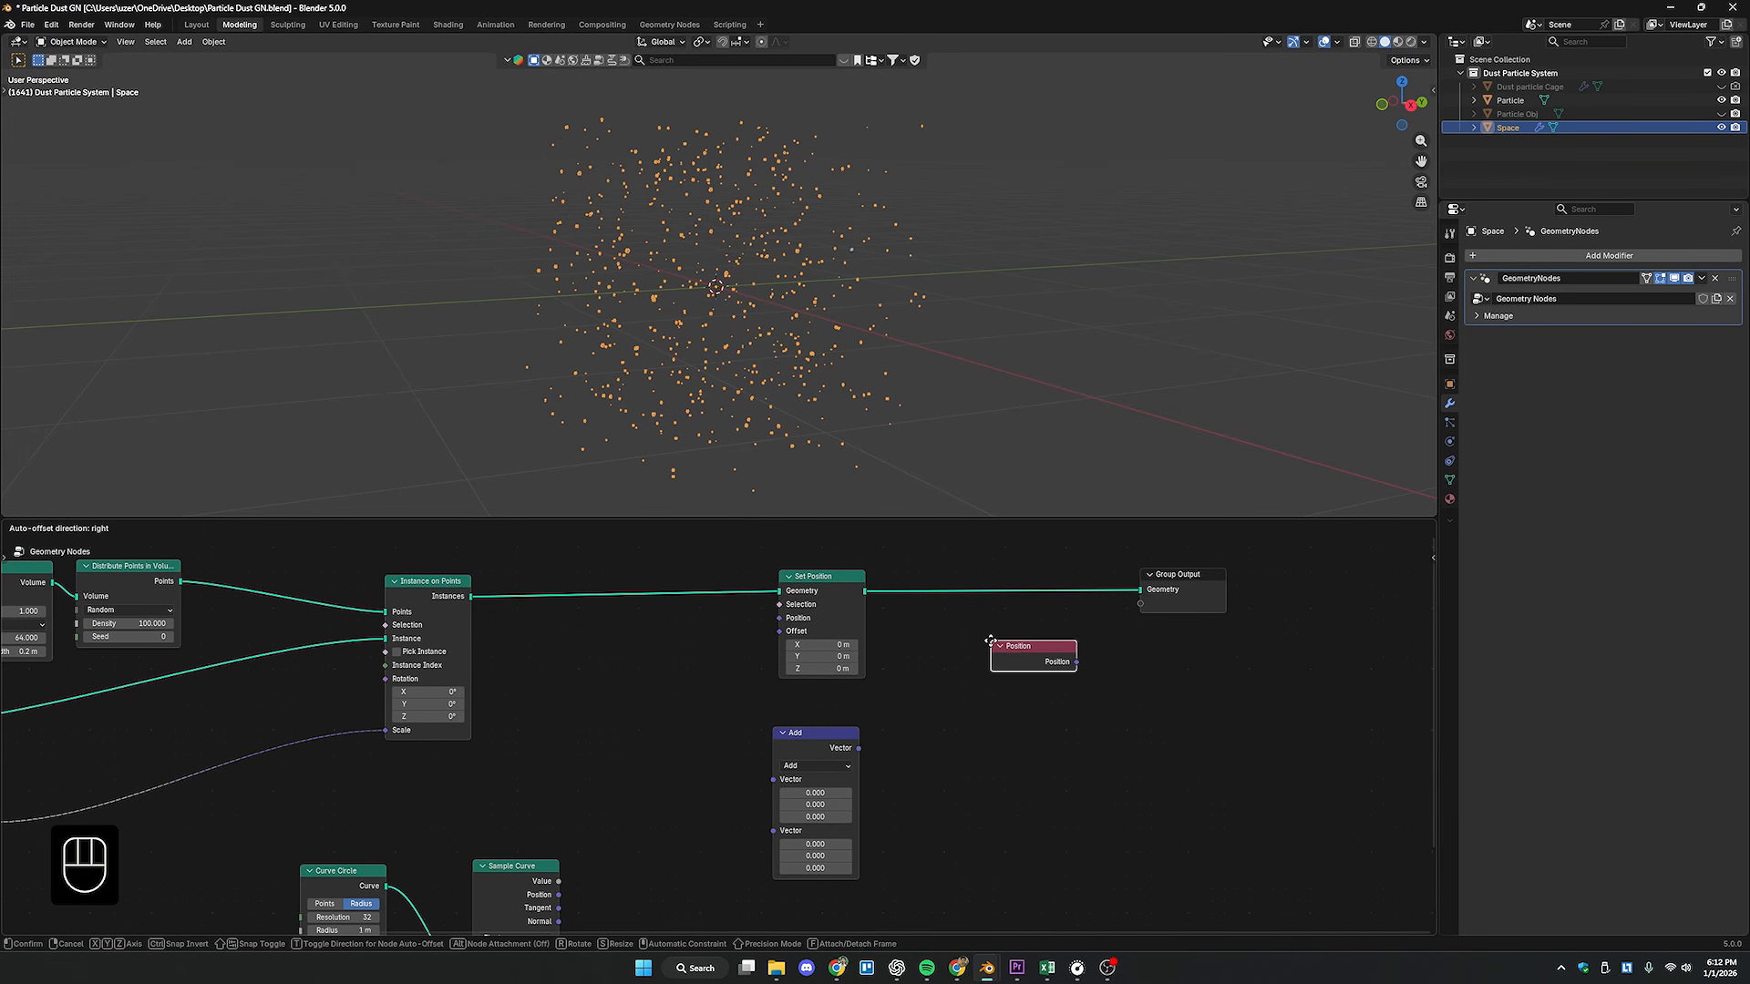
left_click(553, 749)
scroll(622, 722, "up", 4)
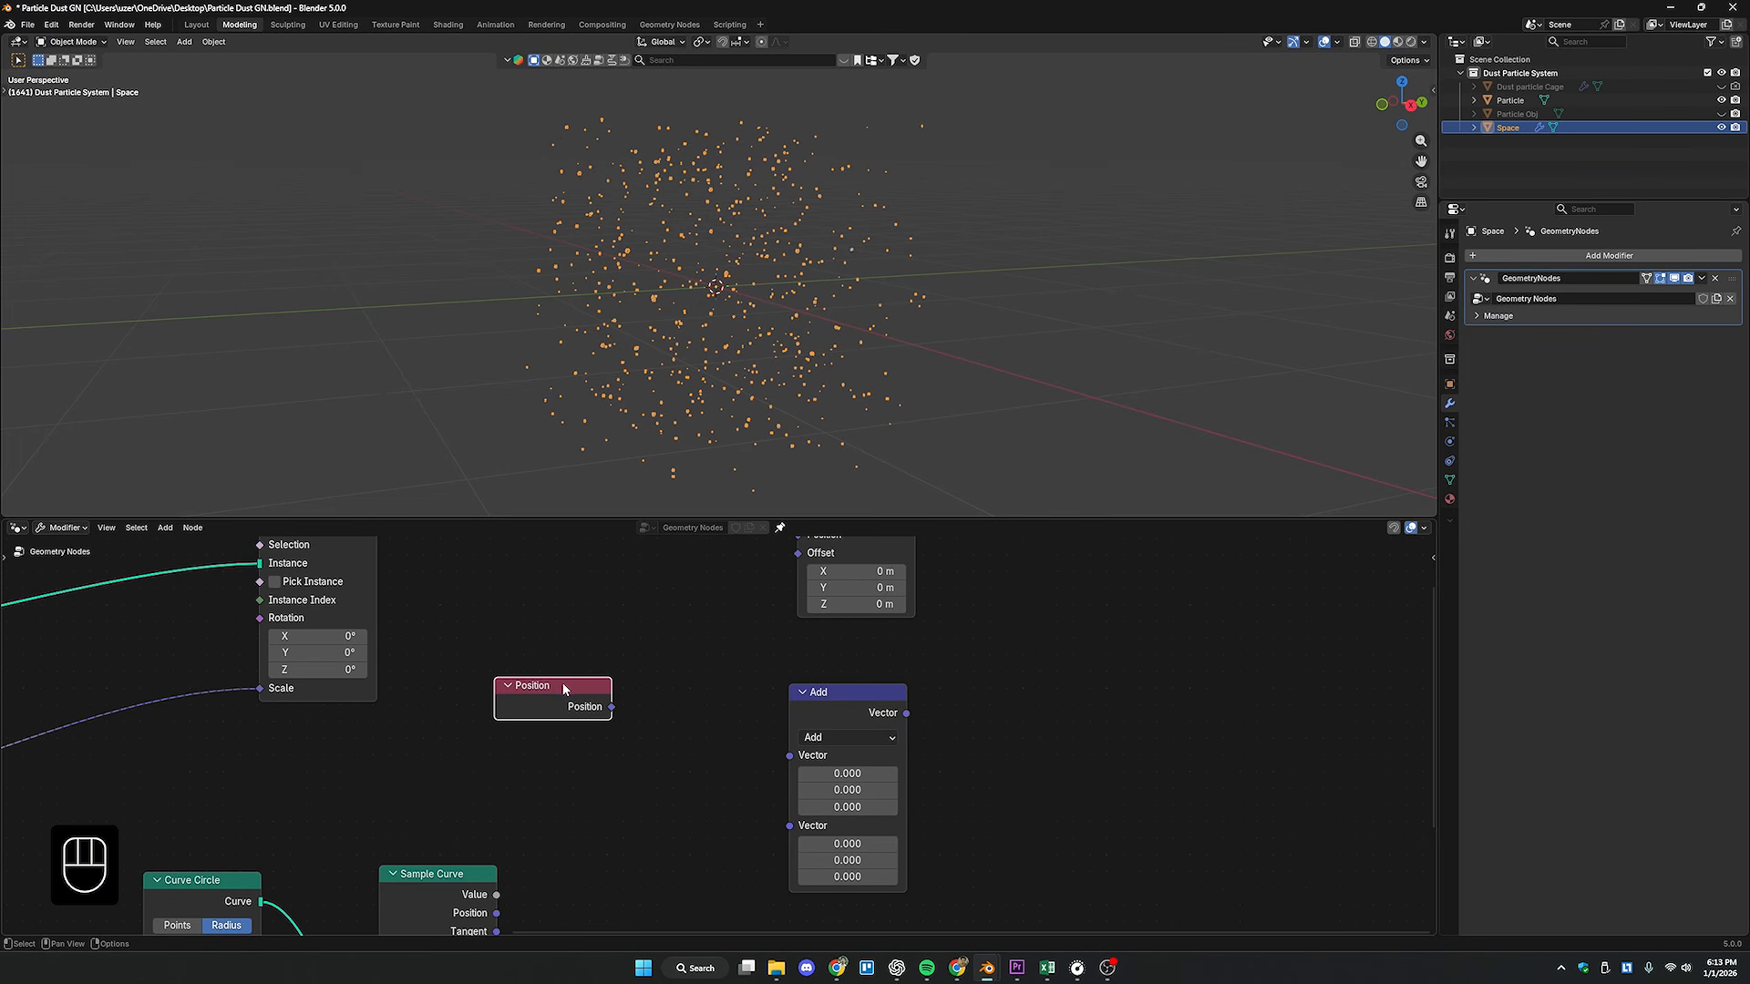
left_click_drag(562, 686, 540, 675)
middle_click_drag(955, 747, 917, 773)
left_click_drag(803, 719, 664, 703)
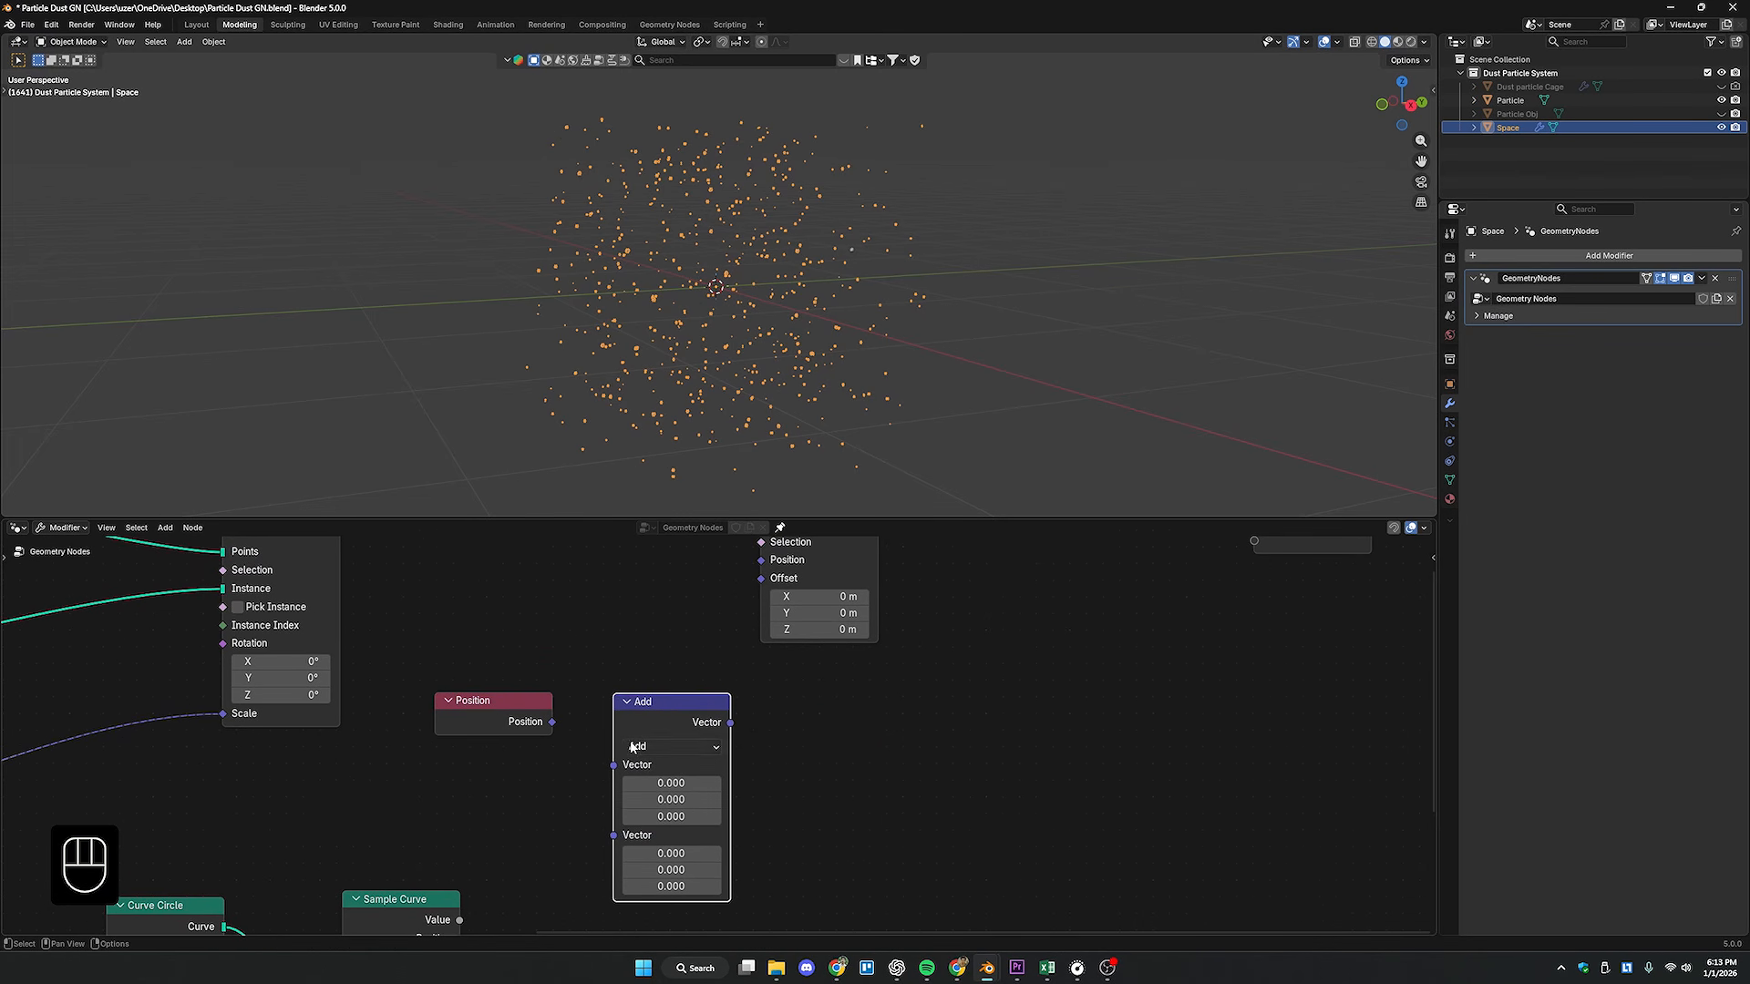
- Connect the Position node to the vector Add node's first Vector and Sample Curve's Position to its second Vector
scroll(653, 742, "down", 1)
middle_click_drag(567, 736, 656, 749)
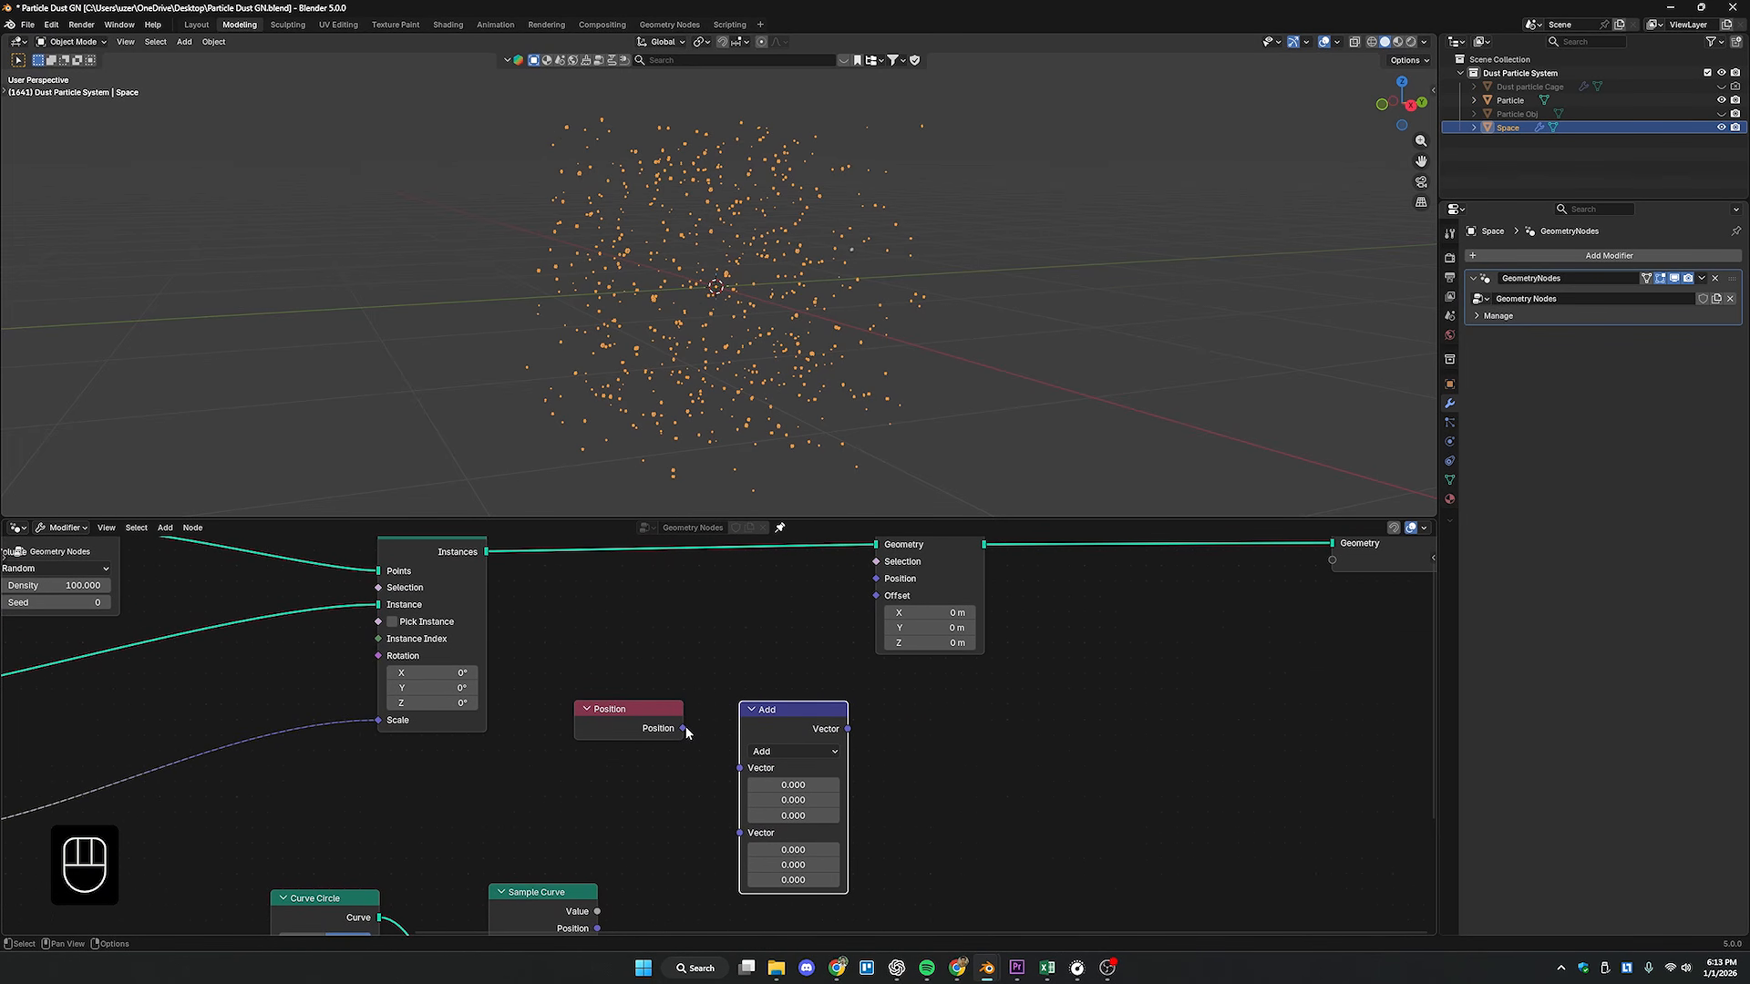
left_click_drag(683, 729, 741, 769)
middle_click_drag(721, 783, 785, 708)
left_click_drag(662, 851, 804, 708)
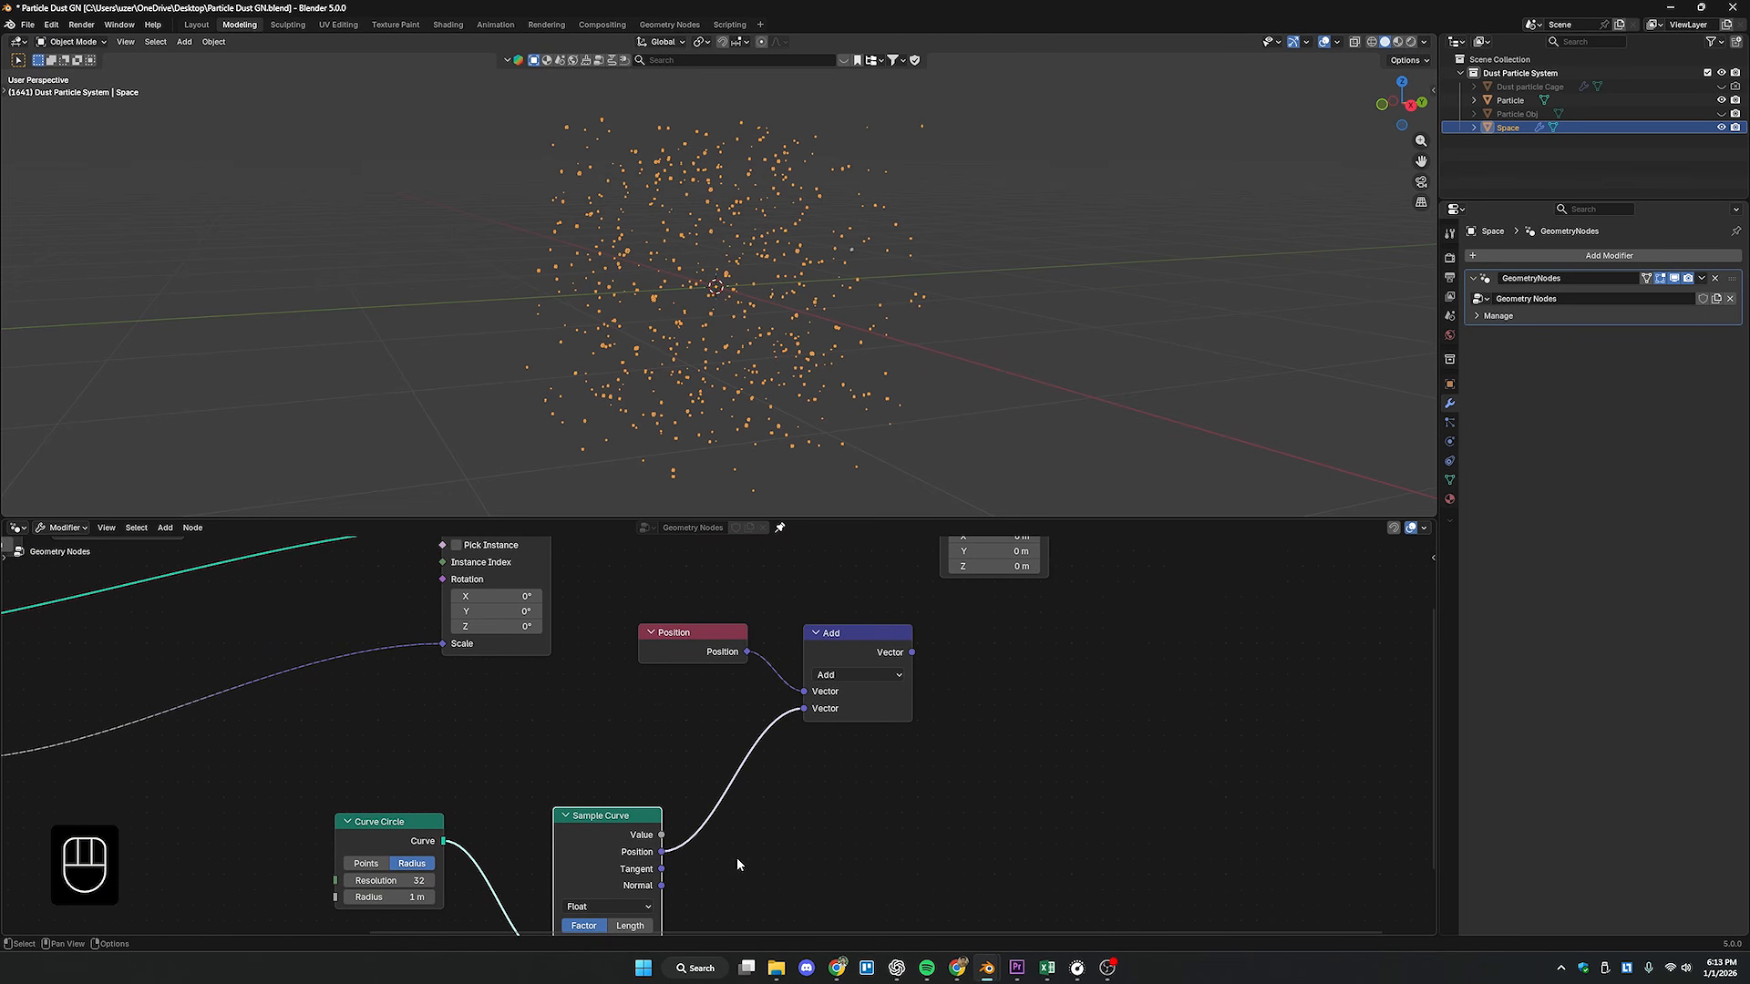
- Move Curve Circle and Sample Curve up near the Add node, and connect Add's Vector to Set Position's Position
left_click_drag(384, 768, 583, 853)
left_click_drag(621, 820, 703, 724)
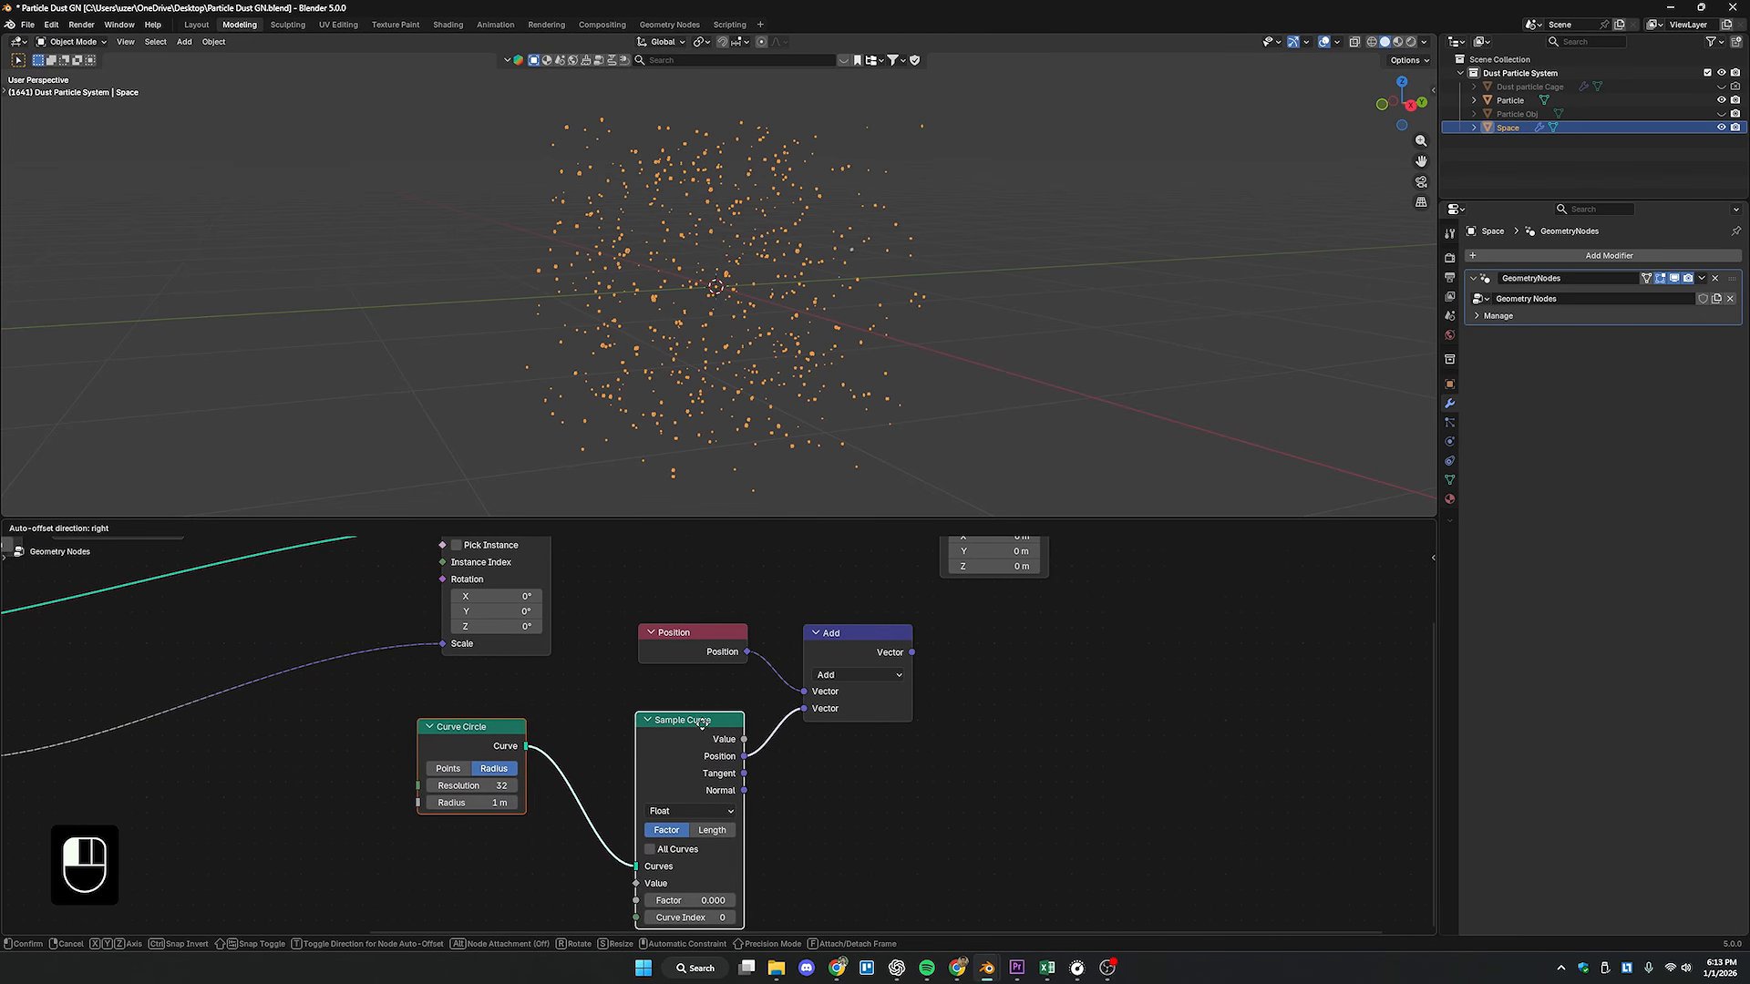
left_click_drag(703, 724, 734, 618)
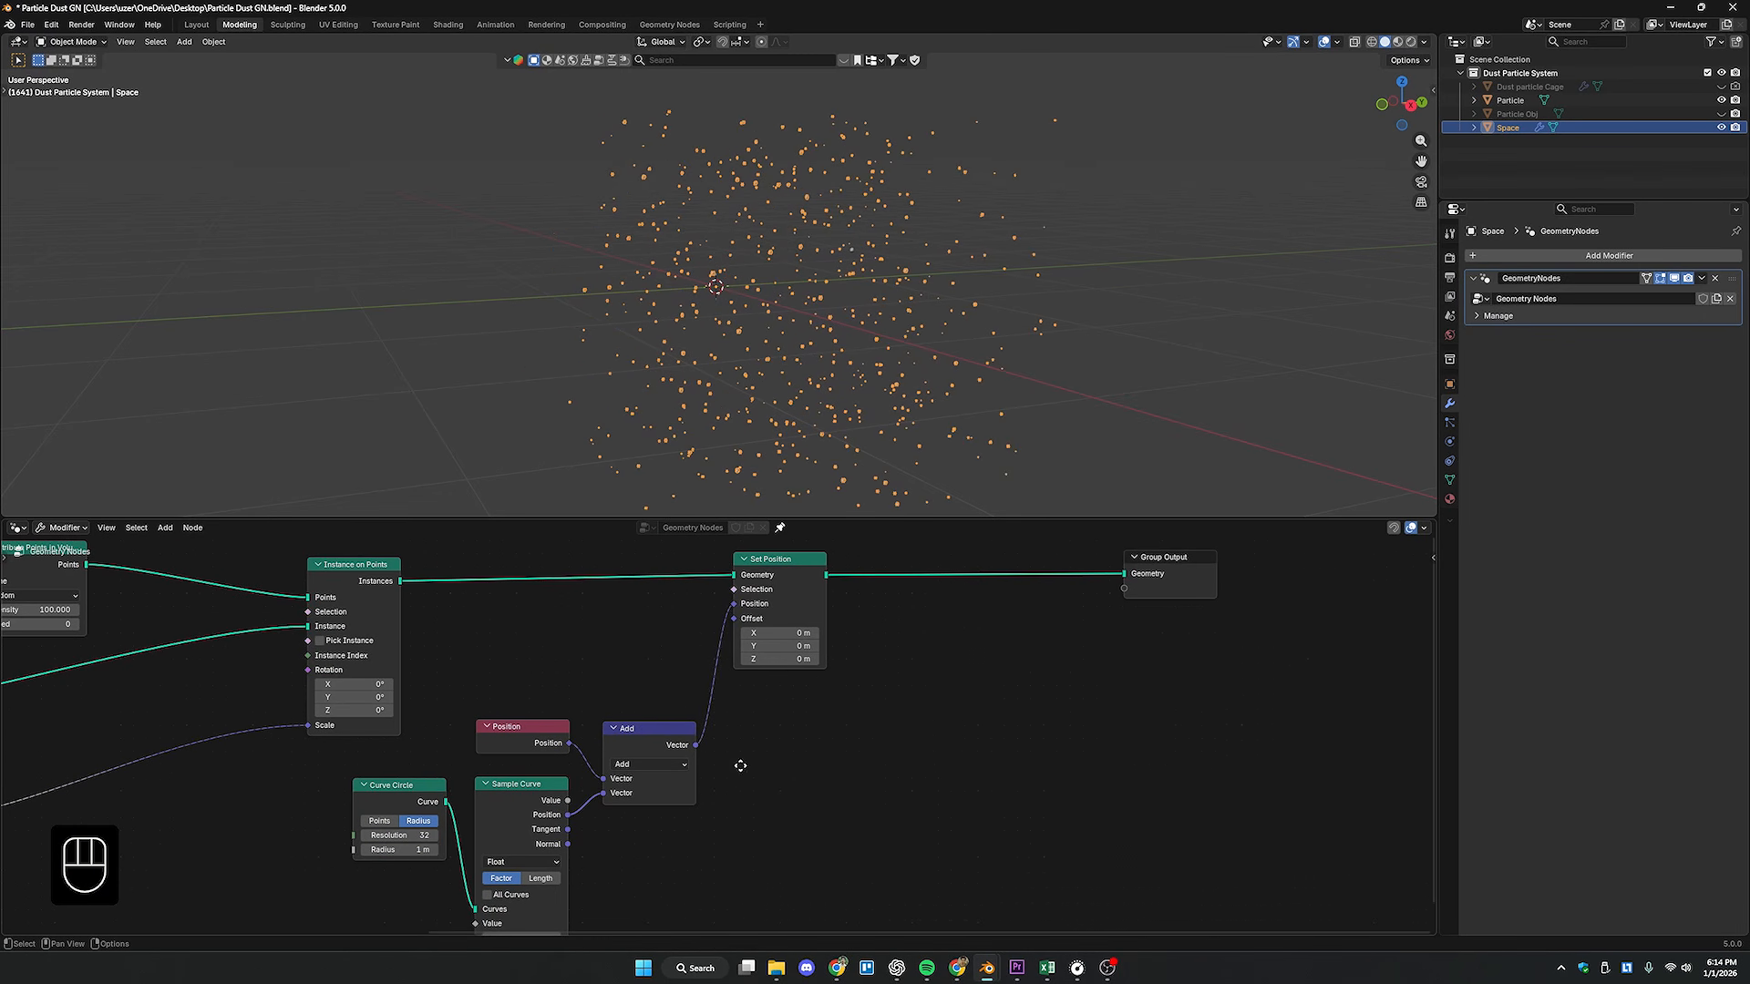
- Add a Scene Time node in the empty area below the Instance on Points node
middle_click_drag(740, 766, 759, 711)
scroll(756, 712, "down", 1)
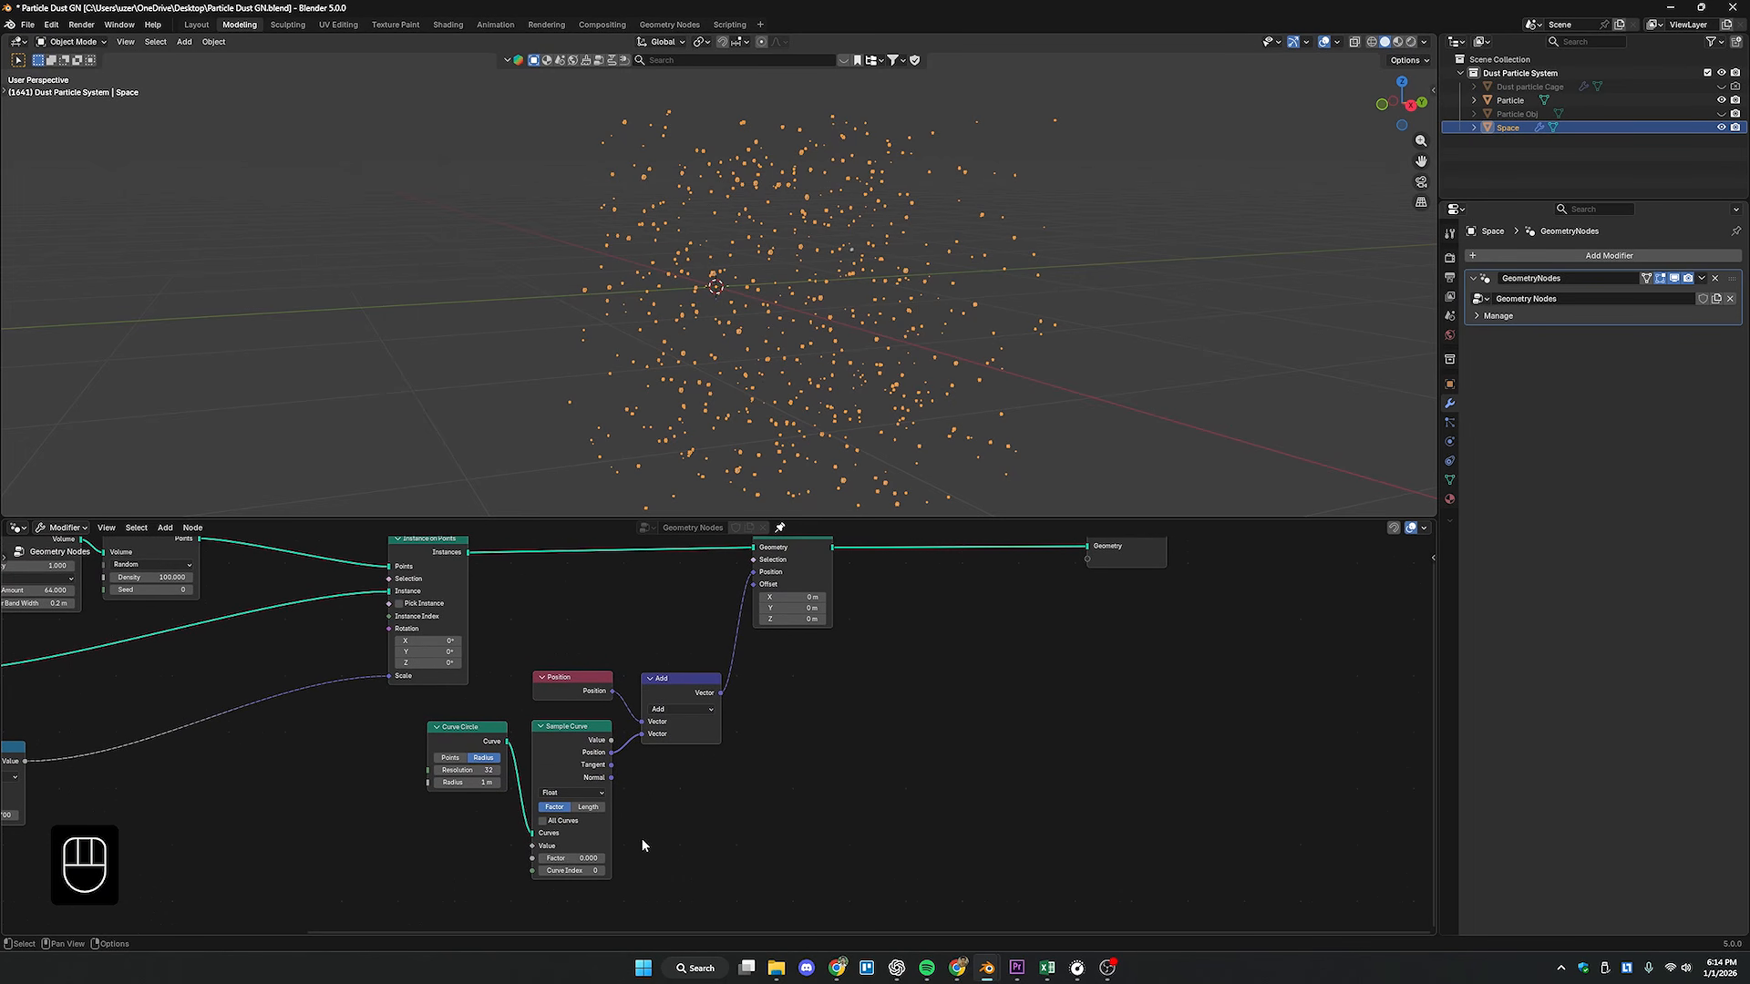
left_click_drag(553, 868, 656, 858)
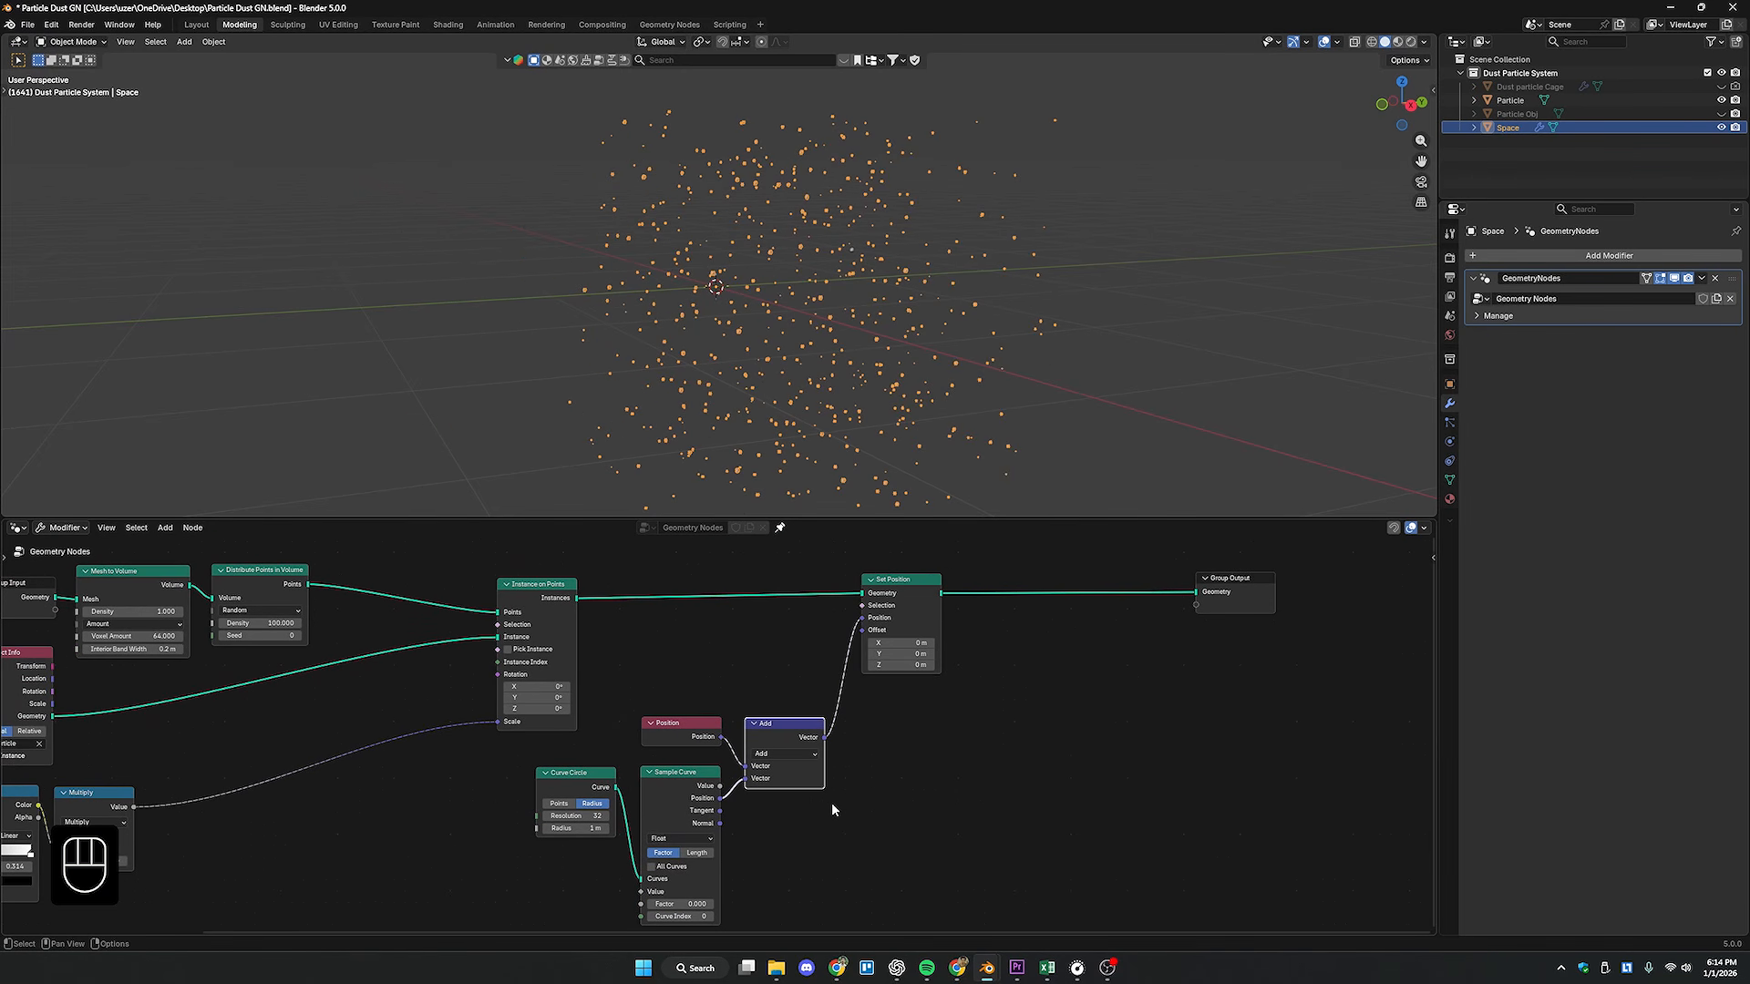
middle_click_drag(772, 802, 802, 771)
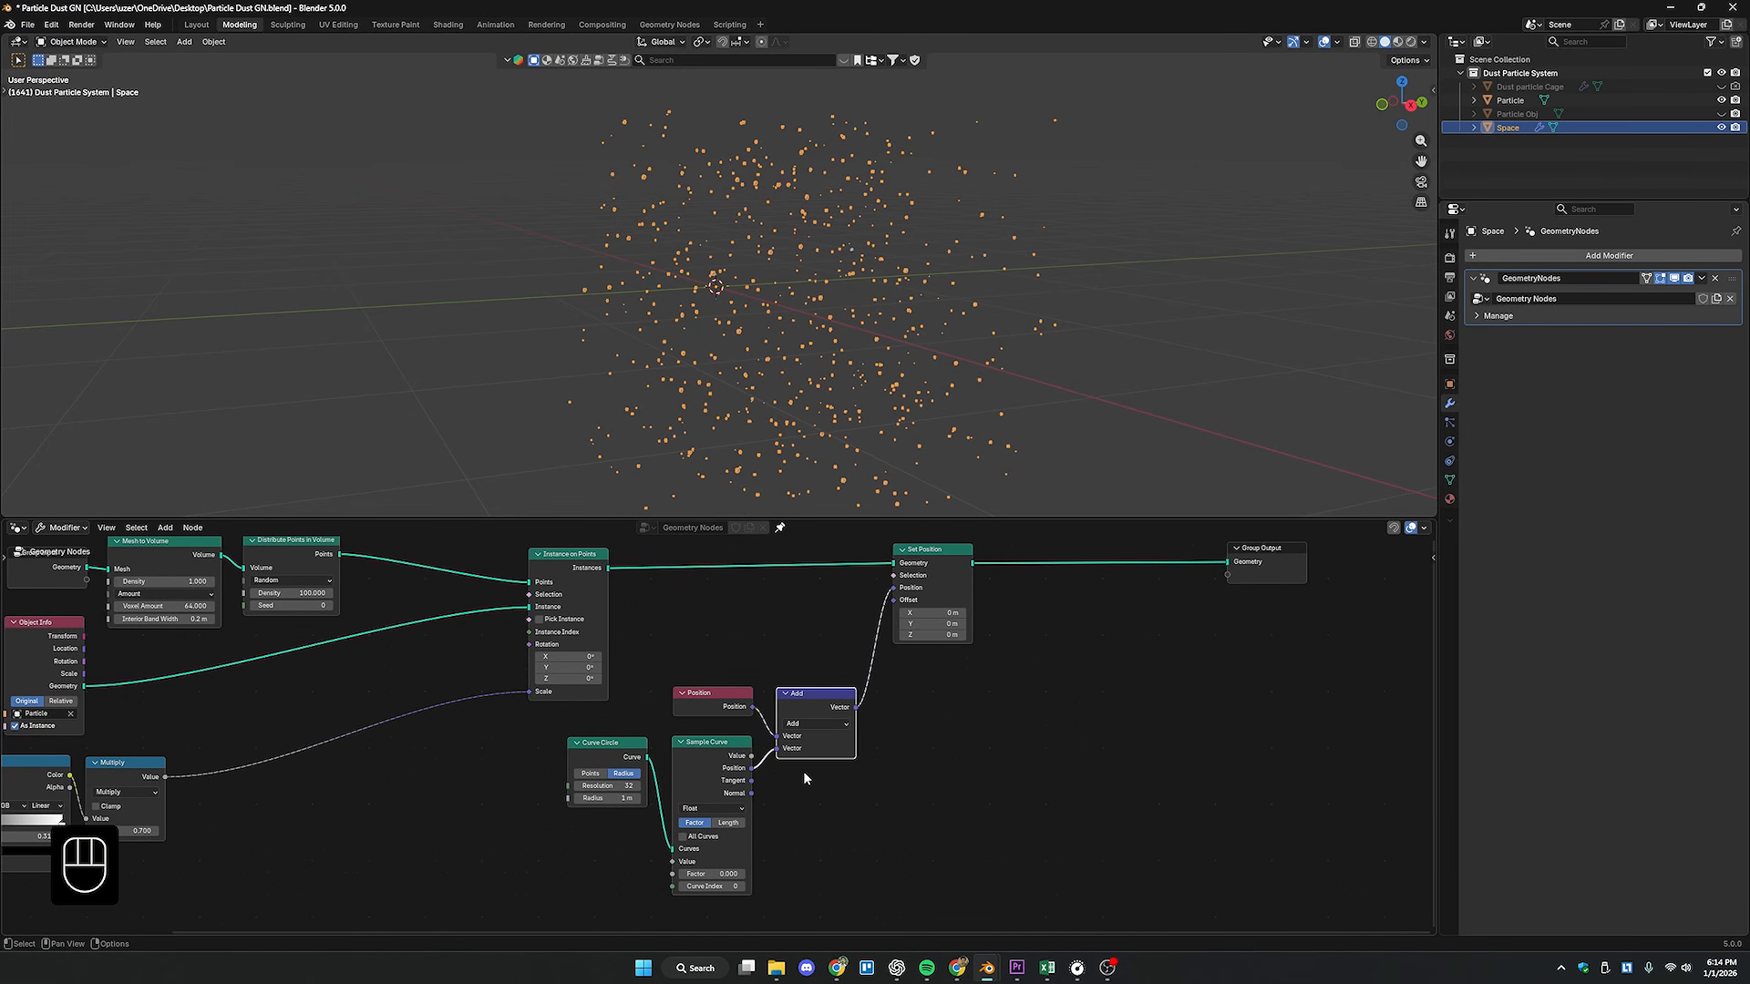
middle_click_drag(778, 809, 948, 768)
key("shift+a")
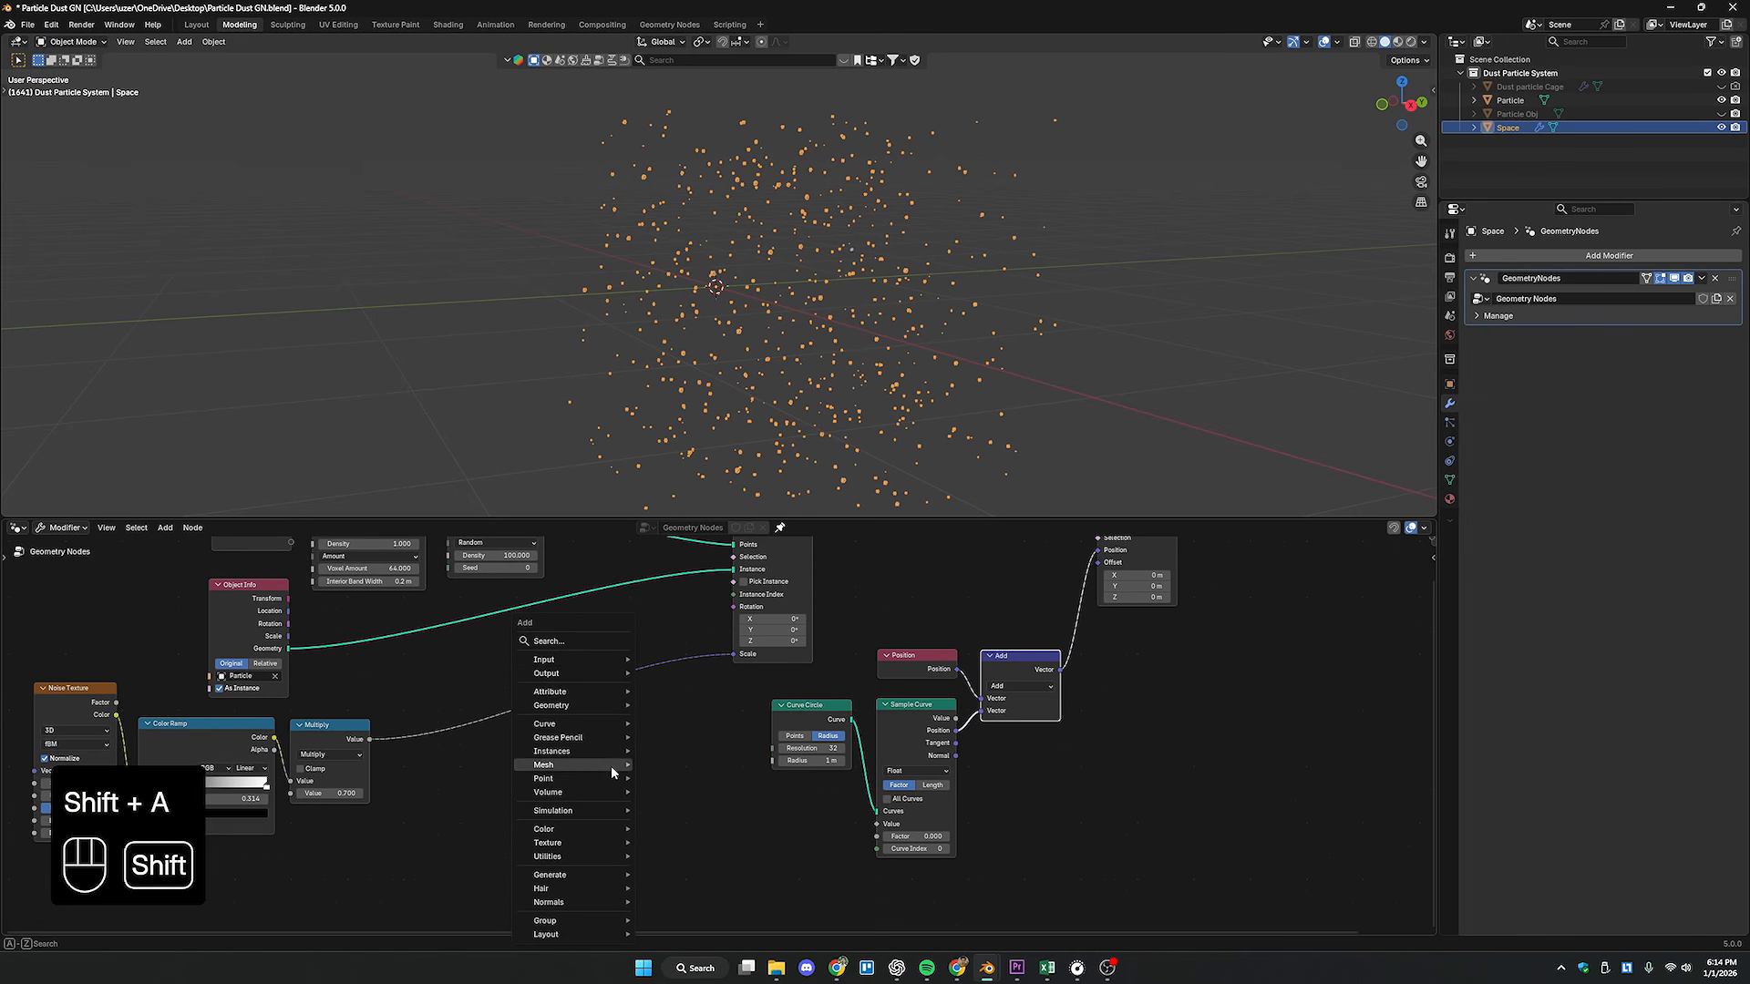
left_click(615, 638)
type("scen")
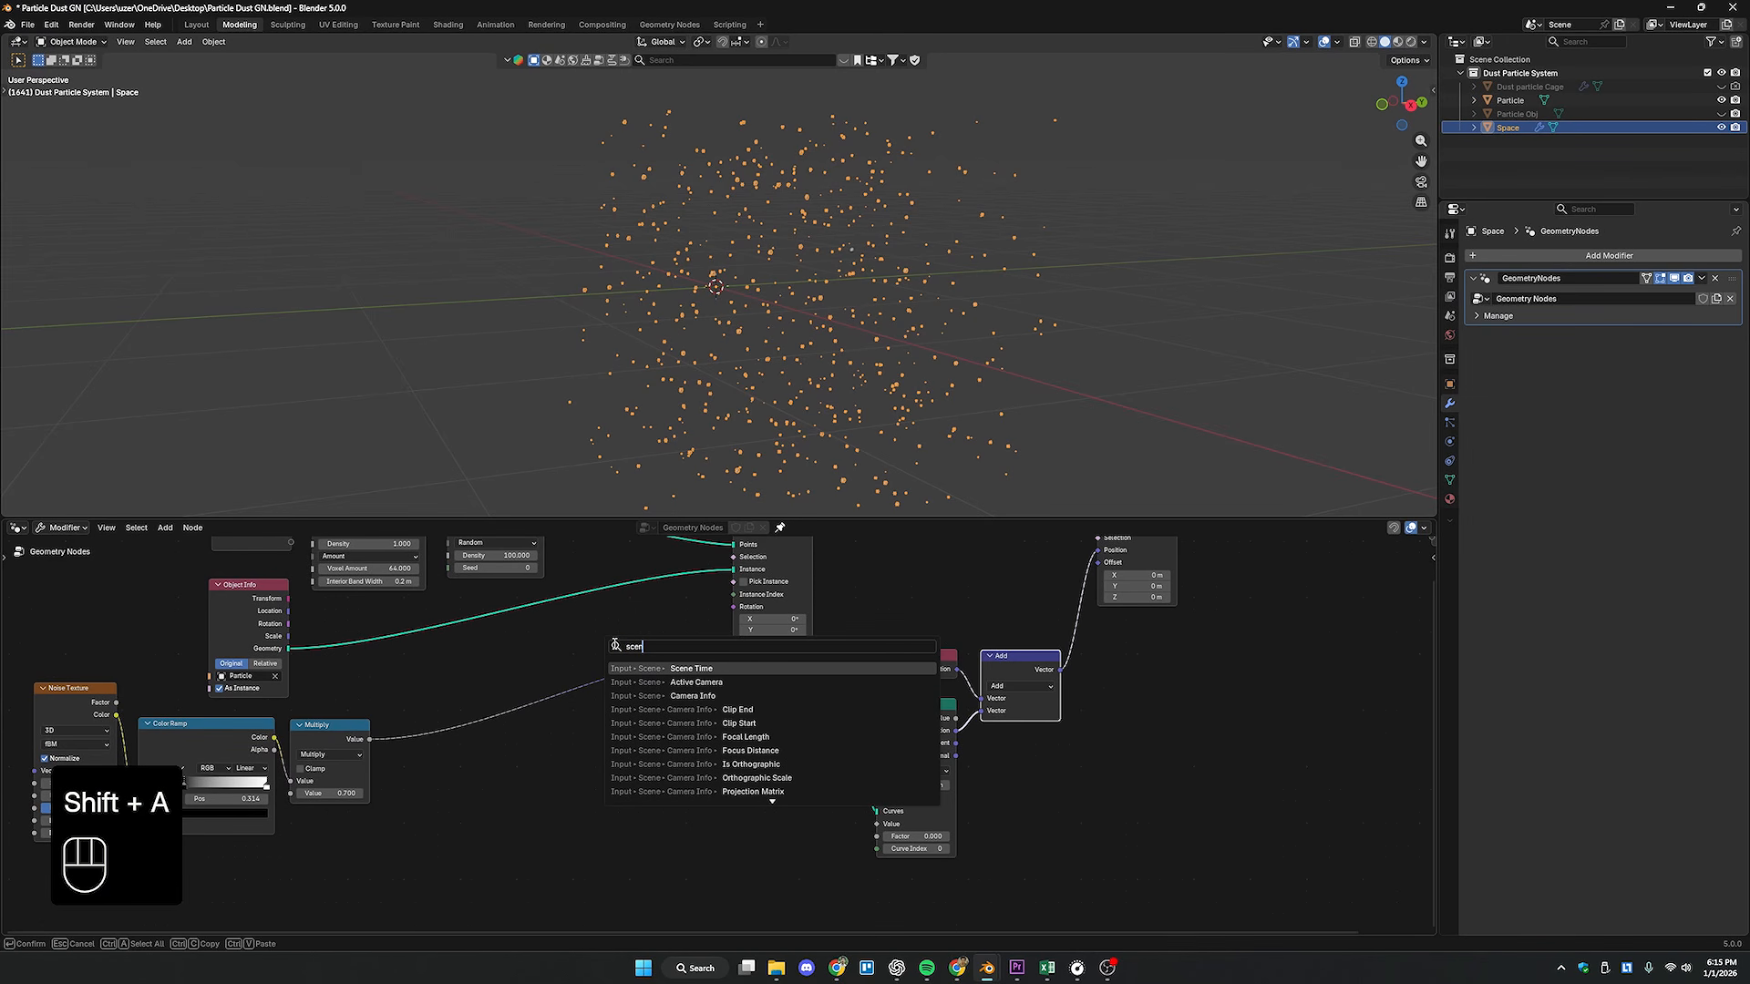
key("Return")
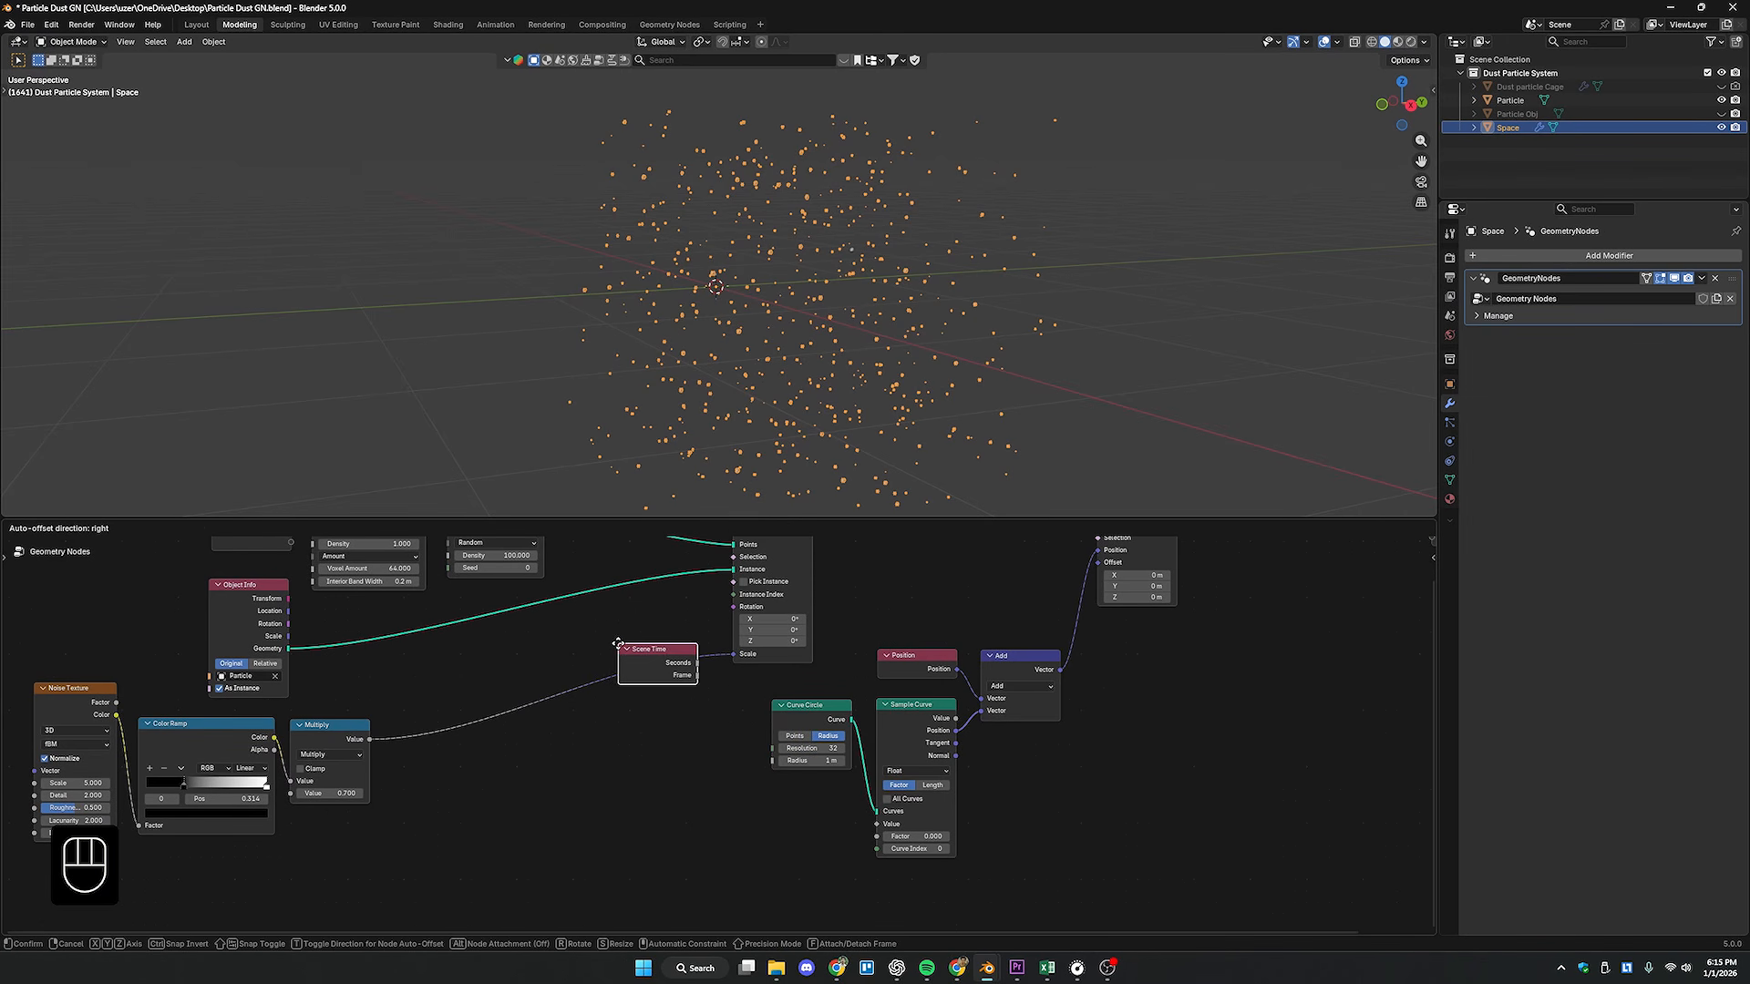
left_click_drag(500, 726, 447, 726)
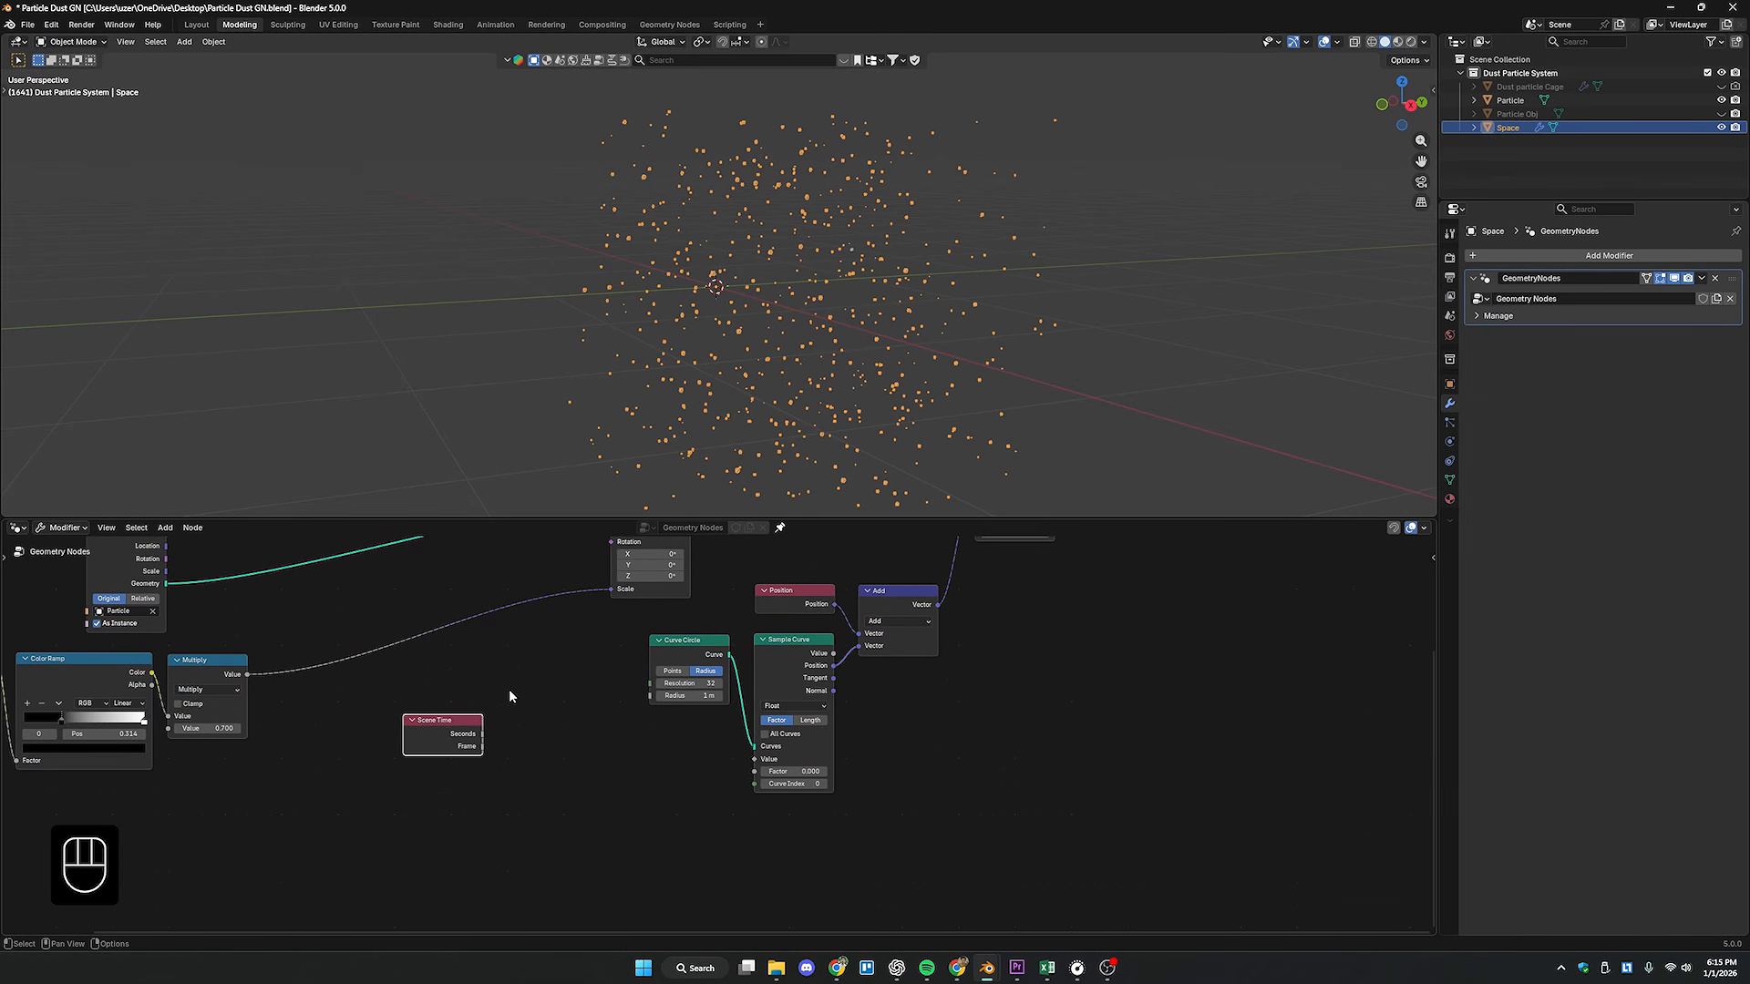
- Move Scene Time under the Curve Circle node, connect its Seconds to Sample Curve's Factor, and play the animation
scroll(517, 801, "up", 1)
left_click_drag(465, 775, 708, 809)
left_click_drag(418, 759, 612, 773)
key("space")
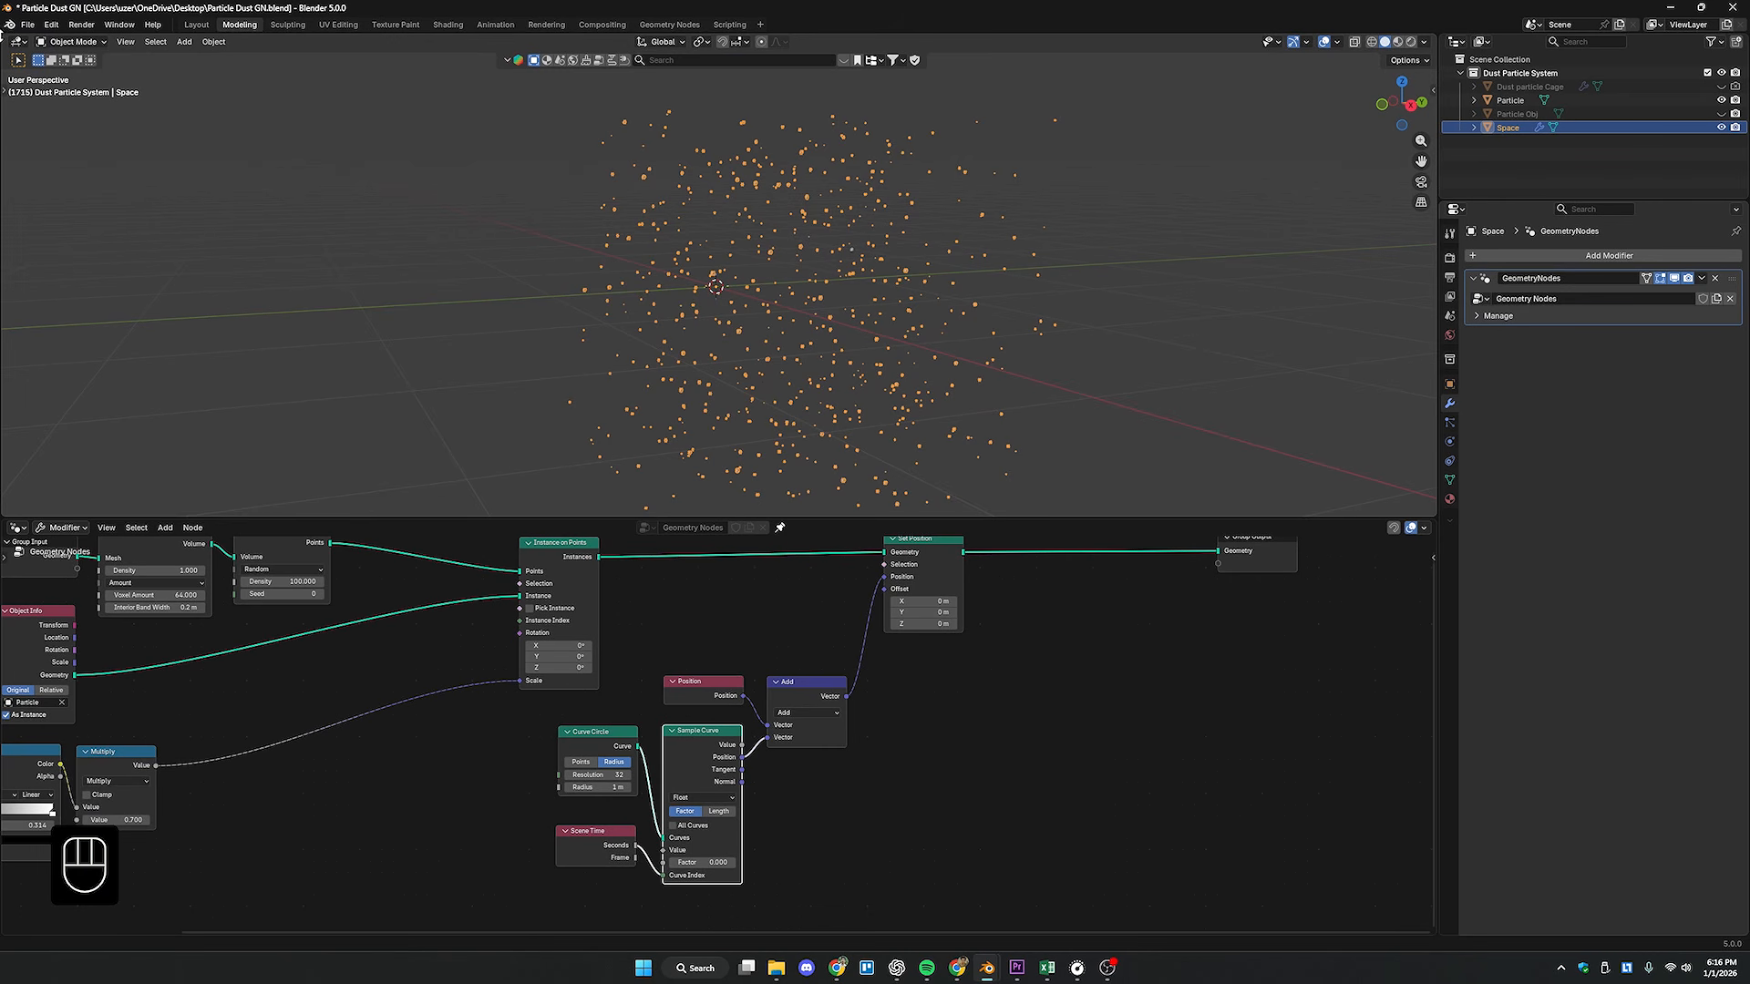
- Split a narrow area off the 3D viewport and switch it to a timeline editor
left_click_drag(4, 37, 375, 62)
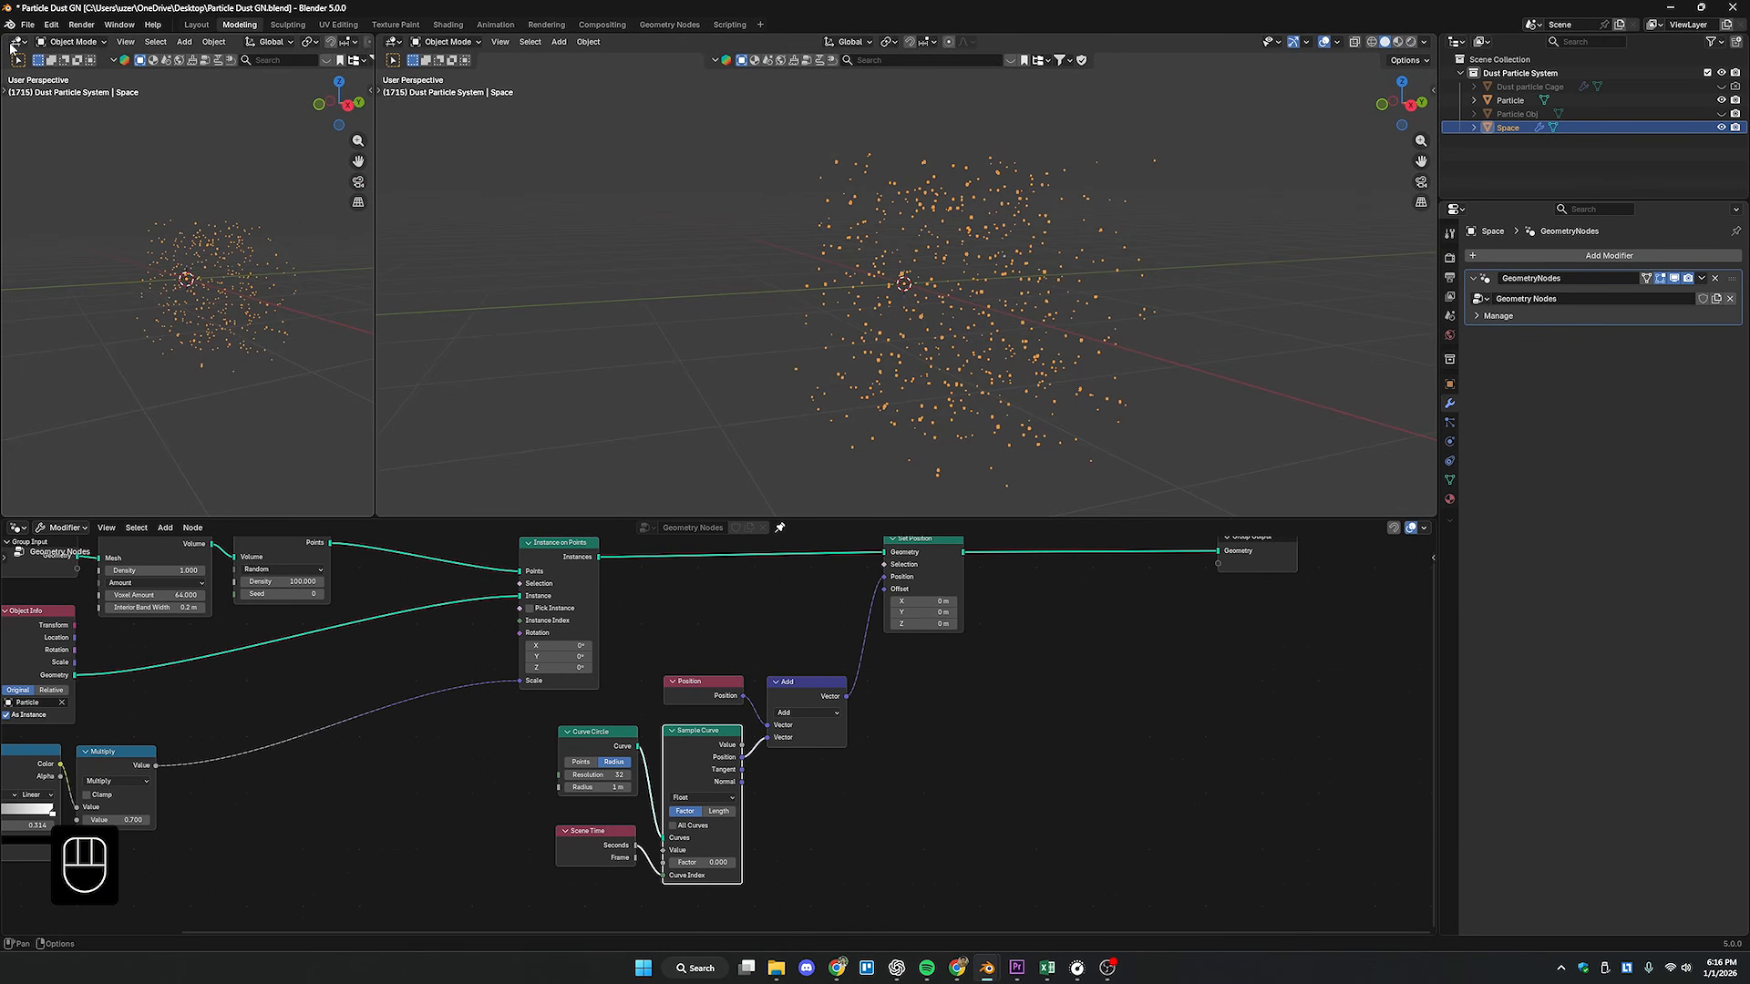
left_click(16, 42)
left_click(182, 96)
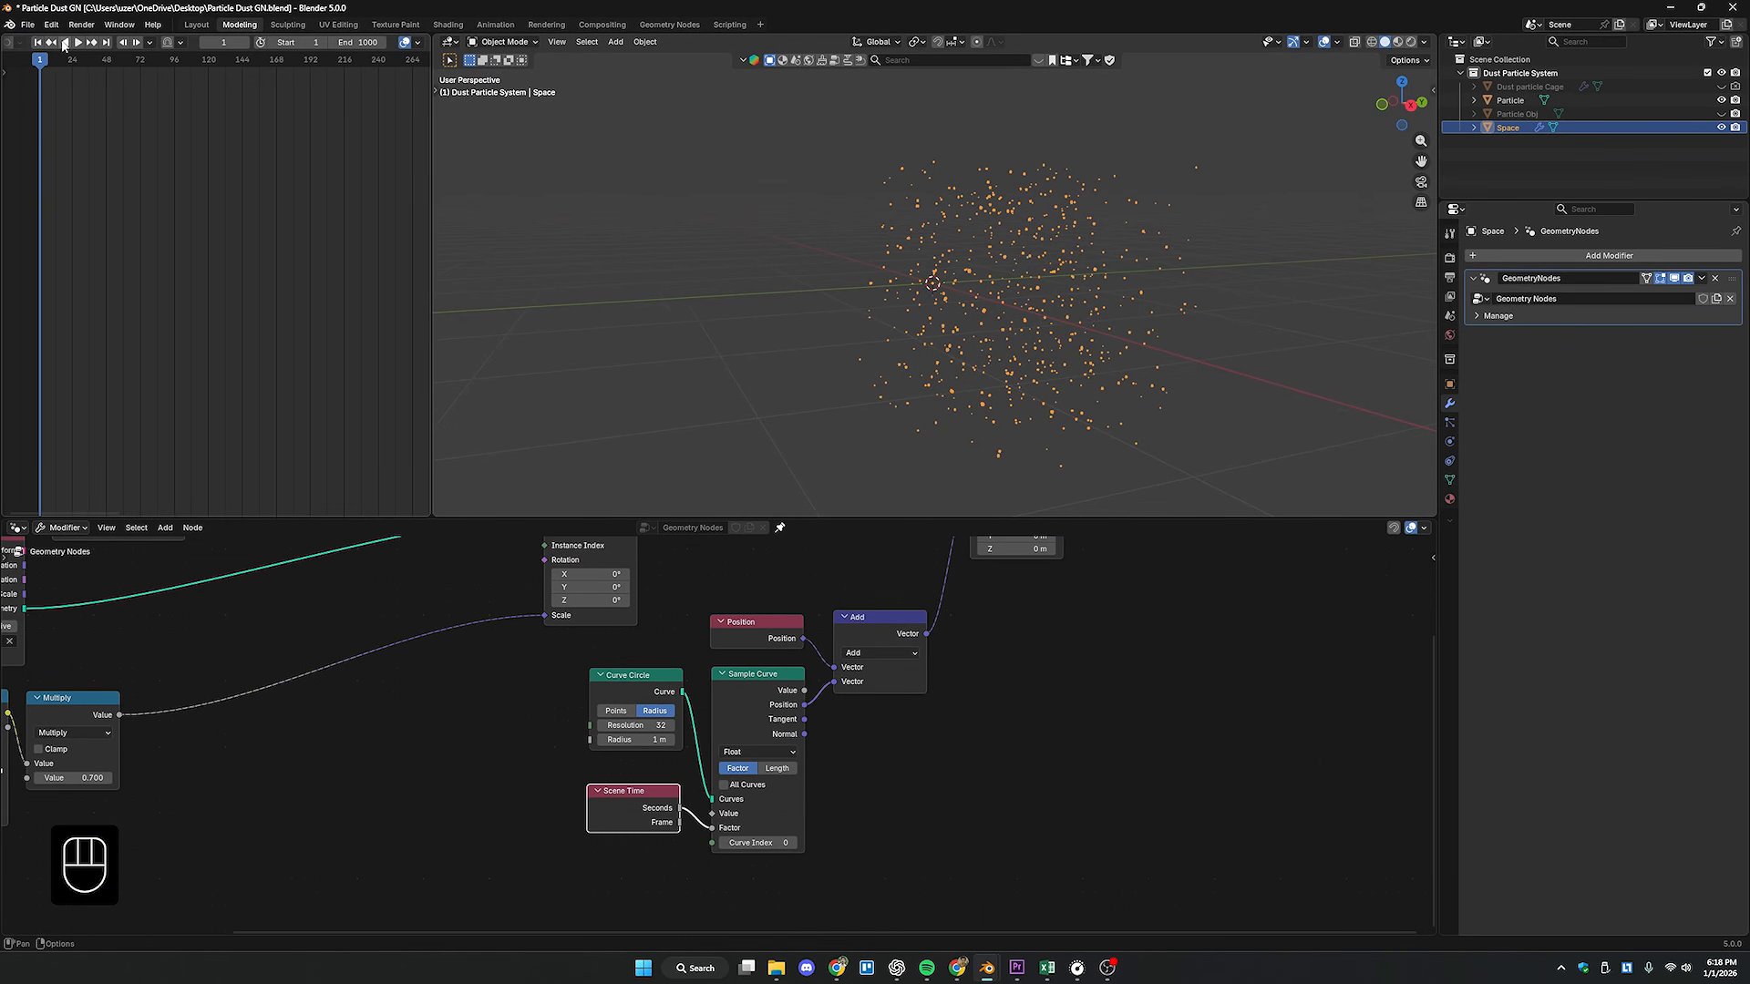
- Play and pause the animation twice from frame 1 to examine how the particles move
key("space")
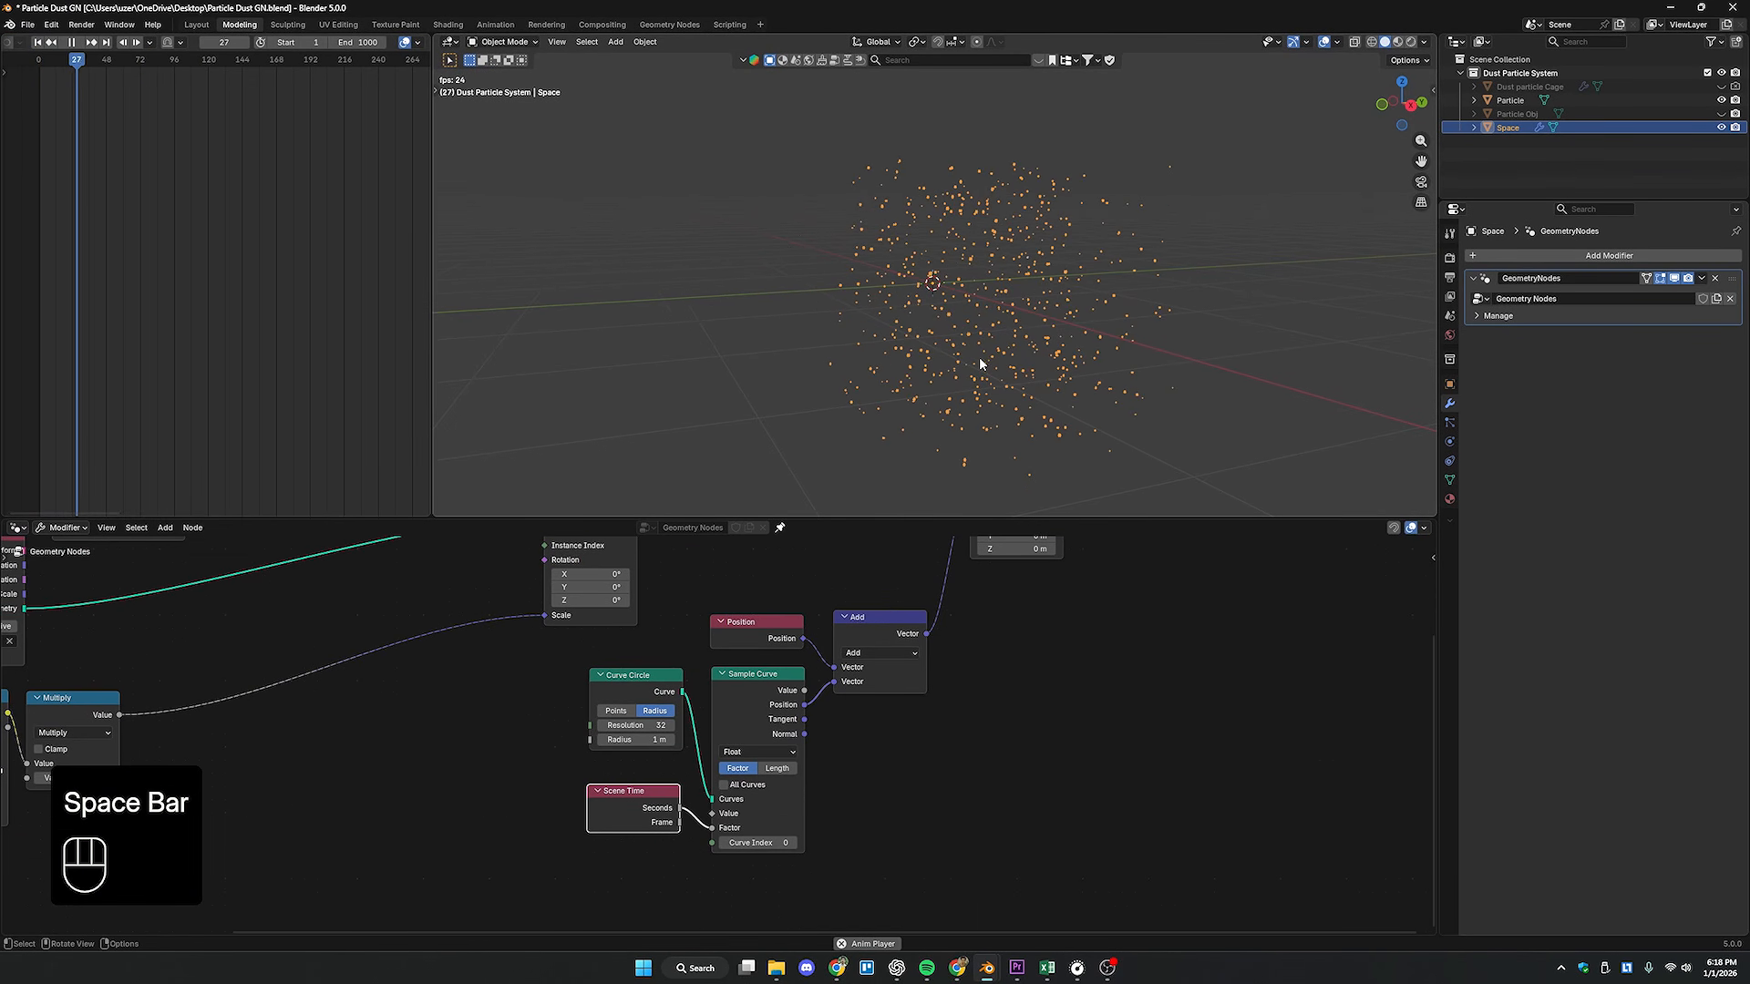
key("space")
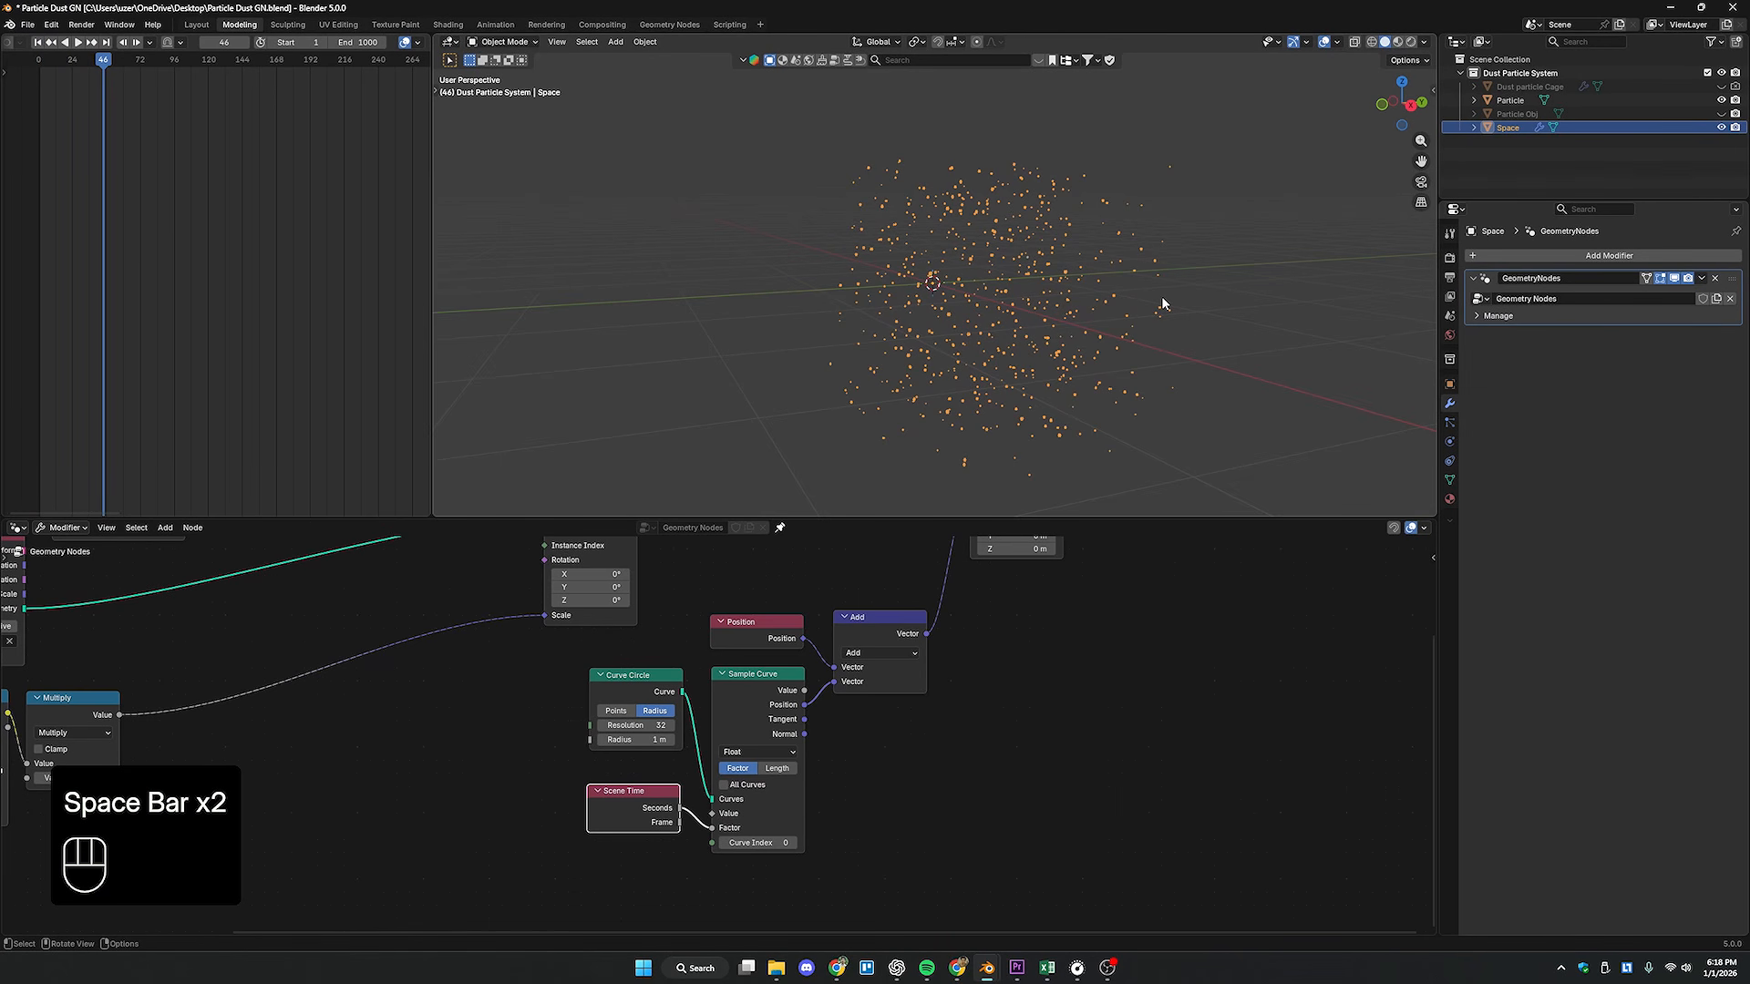
key("space")
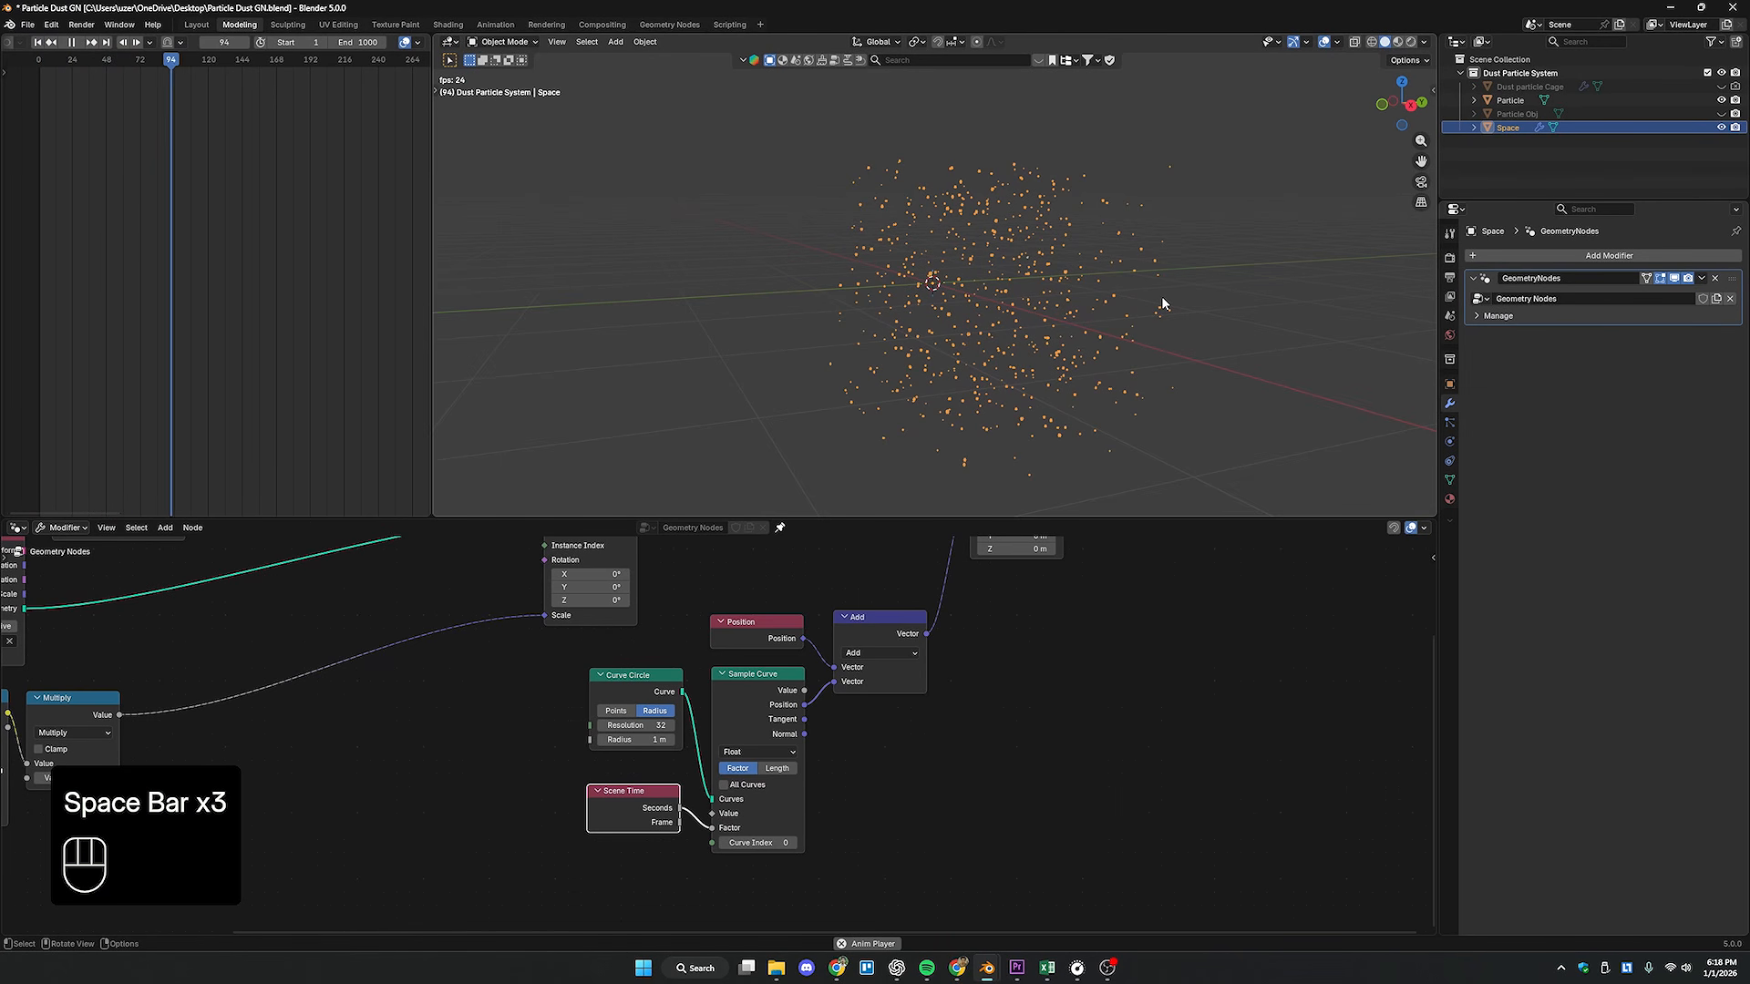
key("space")
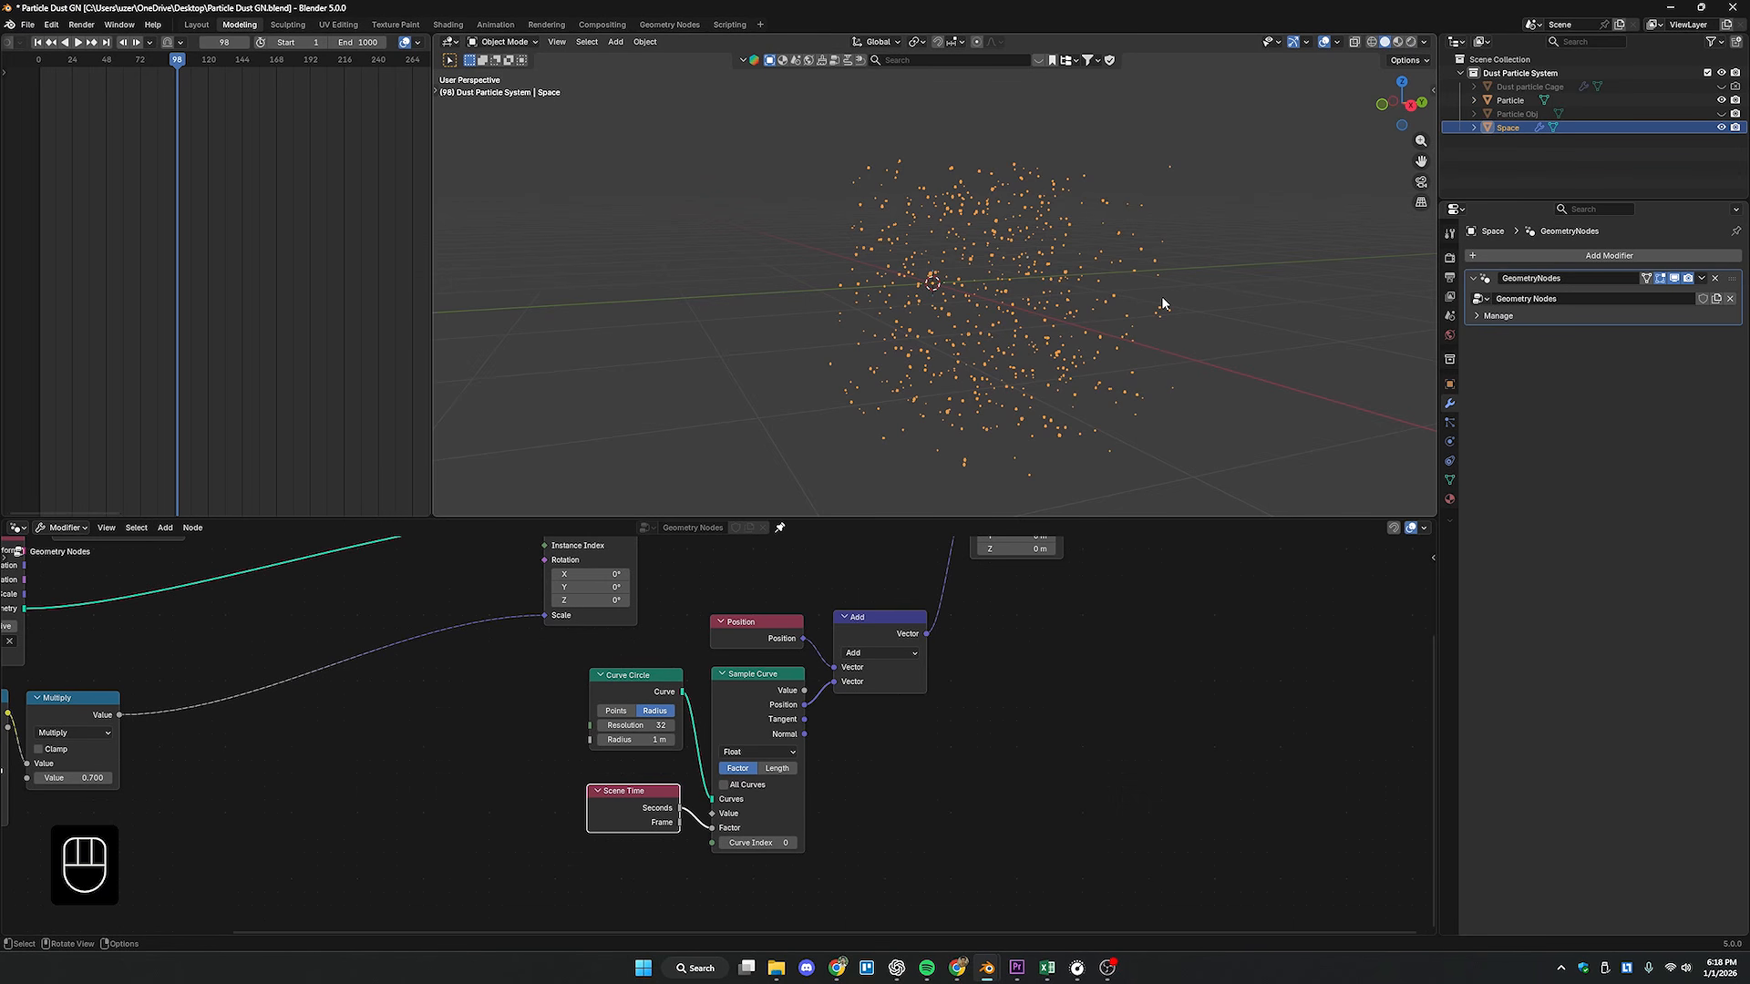
- Disconnect Scene Time from Sample Curve's Factor and move the Scene Time node farther away to make room
scroll(704, 820, "up", 4)
middle_click_drag(717, 838, 729, 814)
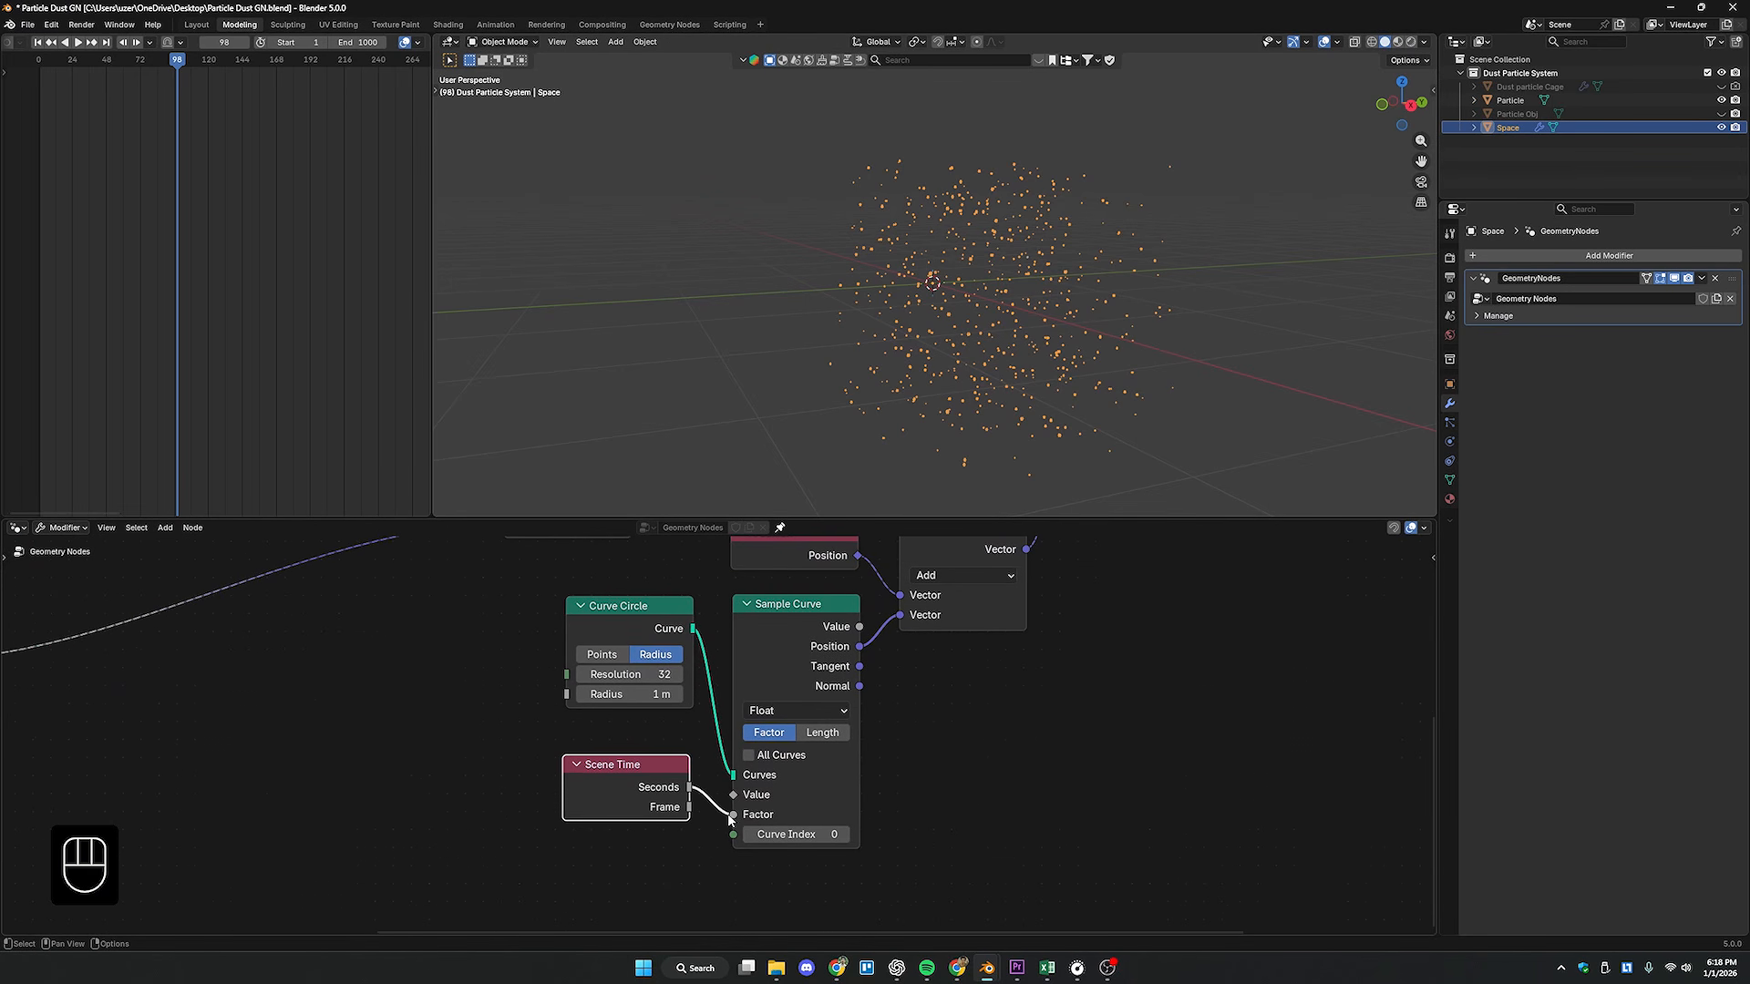
left_click_drag(730, 815, 850, 813)
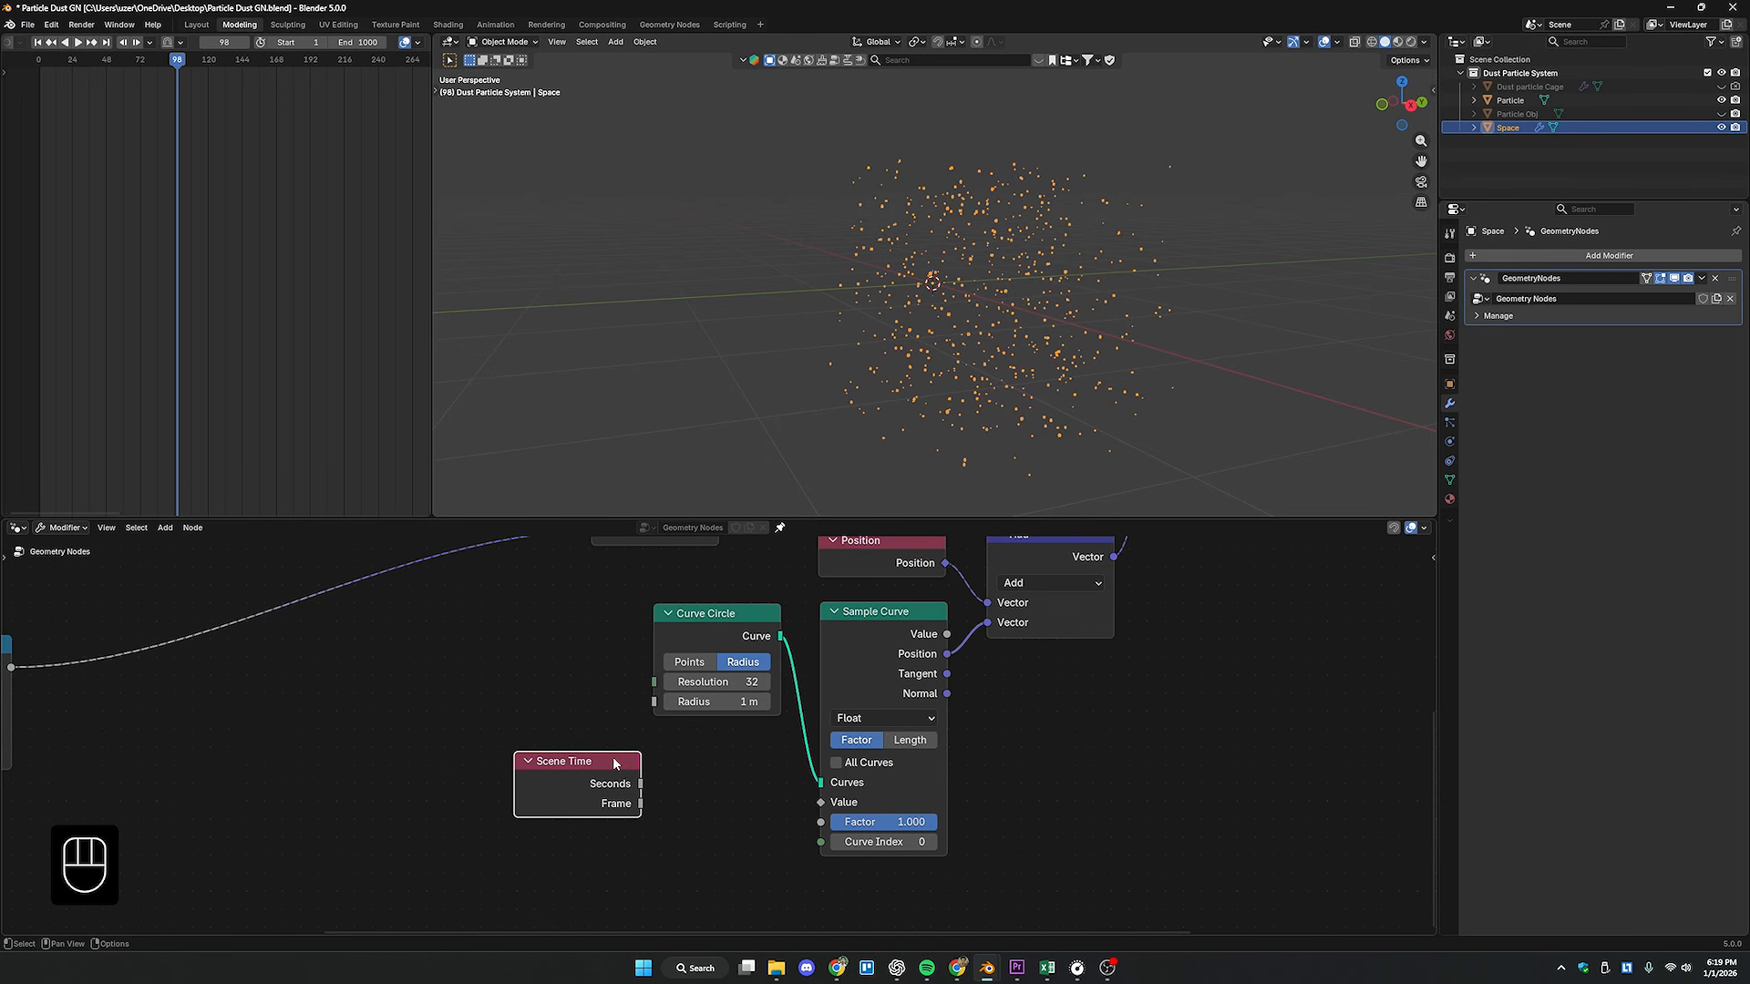
left_click_drag(613, 763, 397, 750)
- Add a Math node directly beside the Scene Time node
middle_click_drag(578, 750, 604, 746)
key("shift+a")
left_click(537, 641)
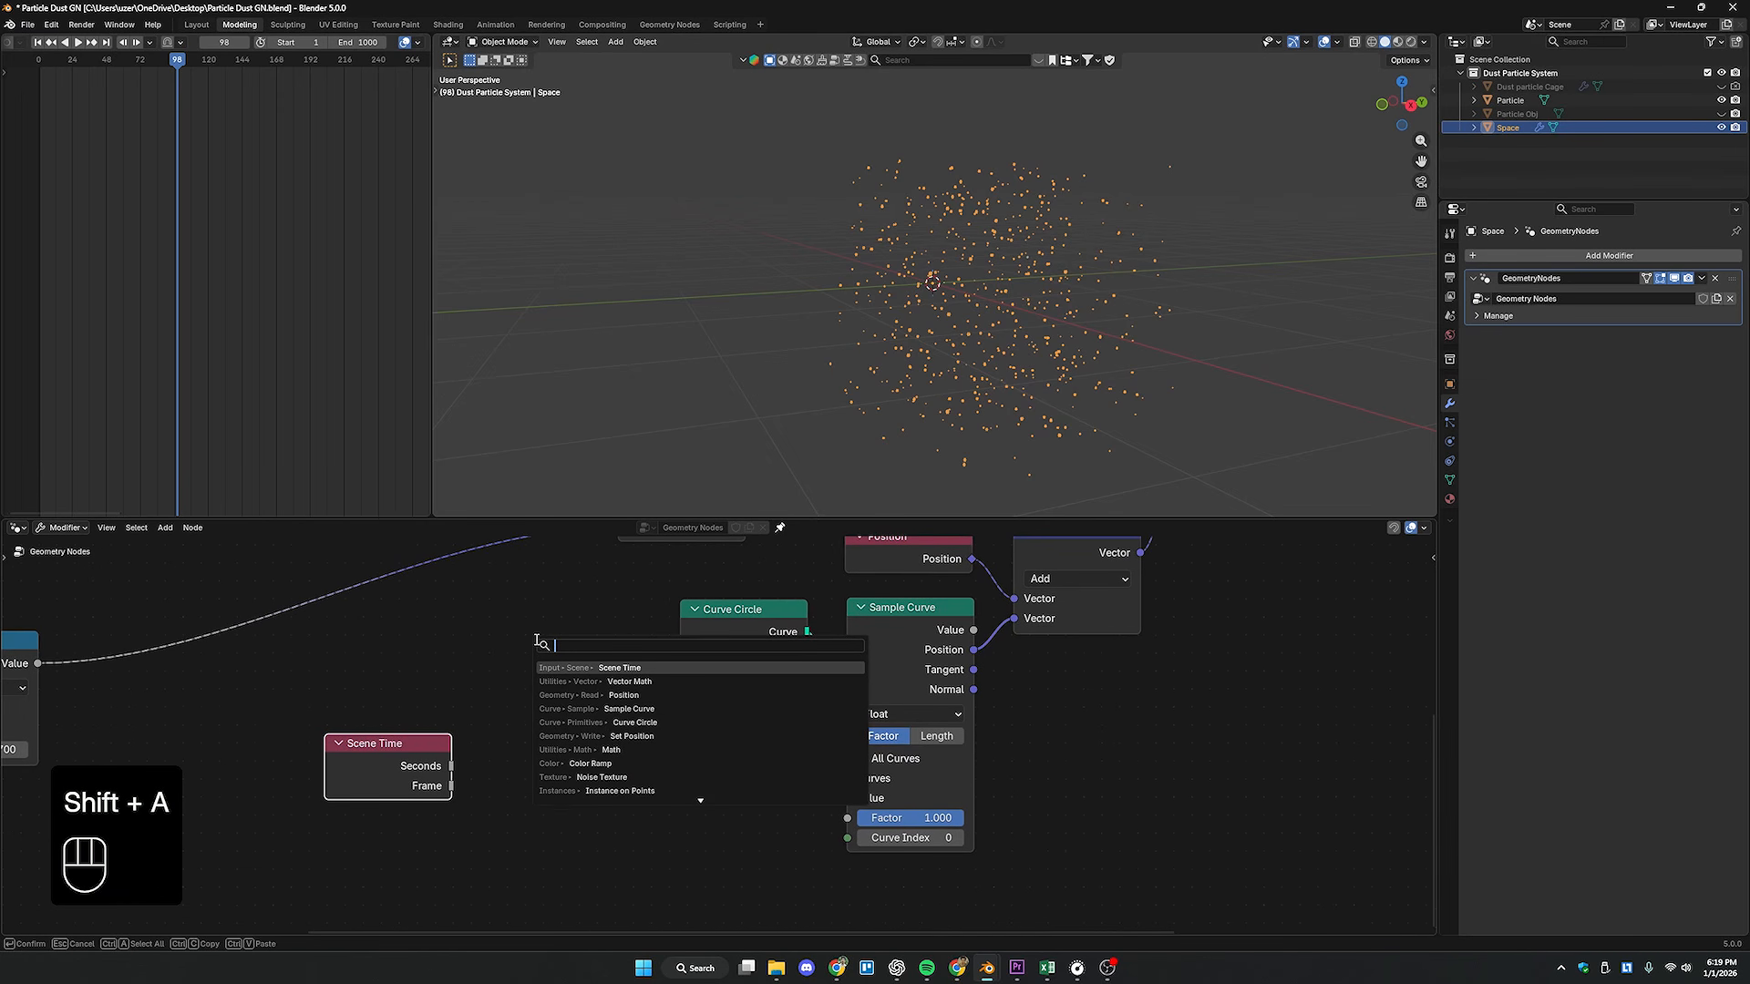
type("math")
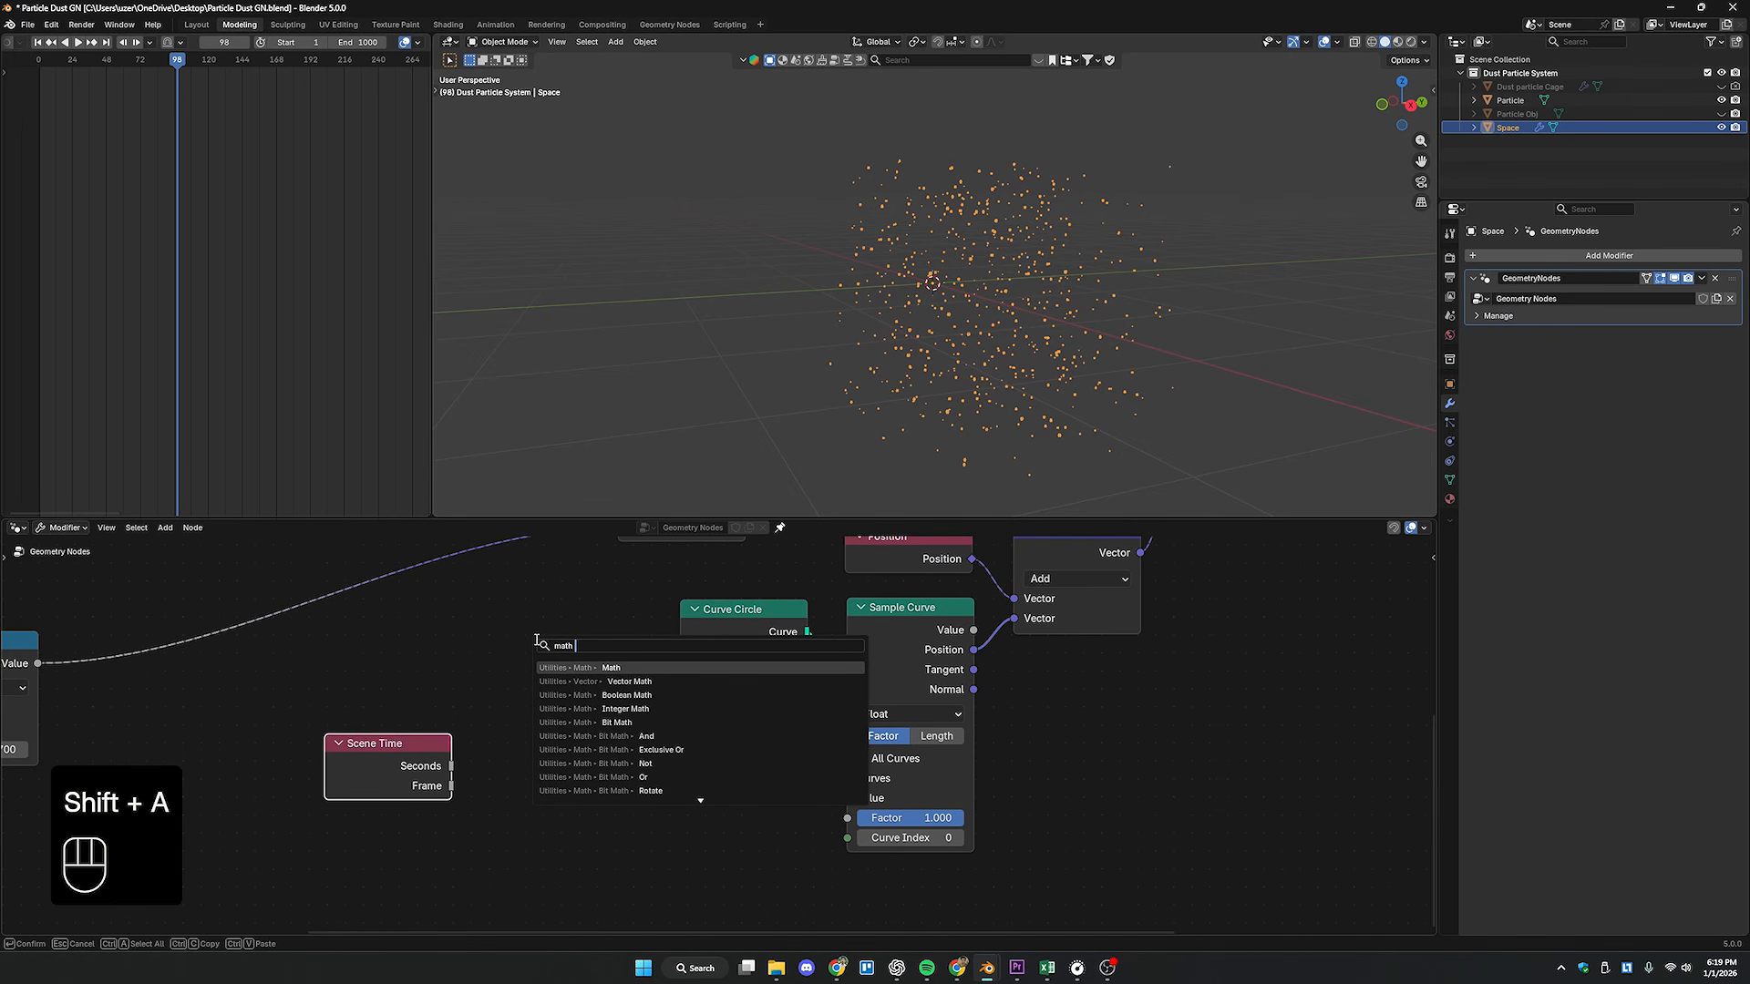
left_click(599, 668)
left_click(463, 727)
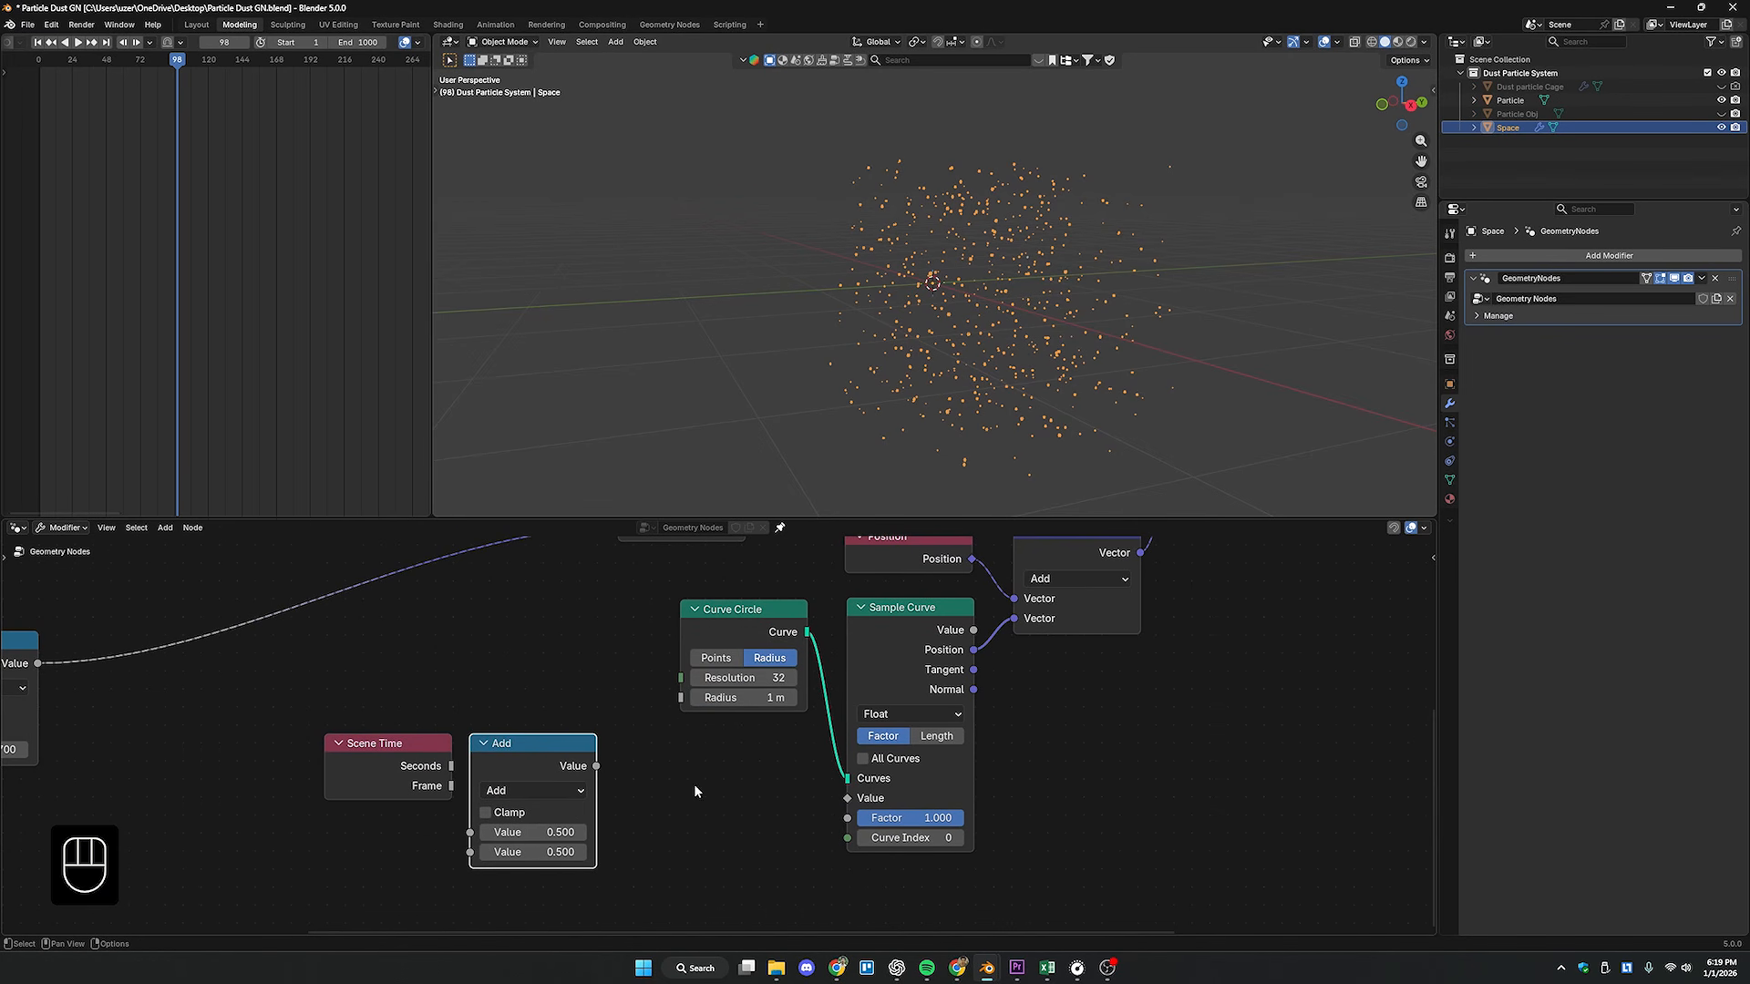
- Duplicate the Math node and place the copy between the original and the Sample Curve node
middle_click_drag(695, 792, 655, 764)
key("shift+d")
left_click_drag(397, 662, 702, 779)
left_click_drag(688, 693, 694, 739)
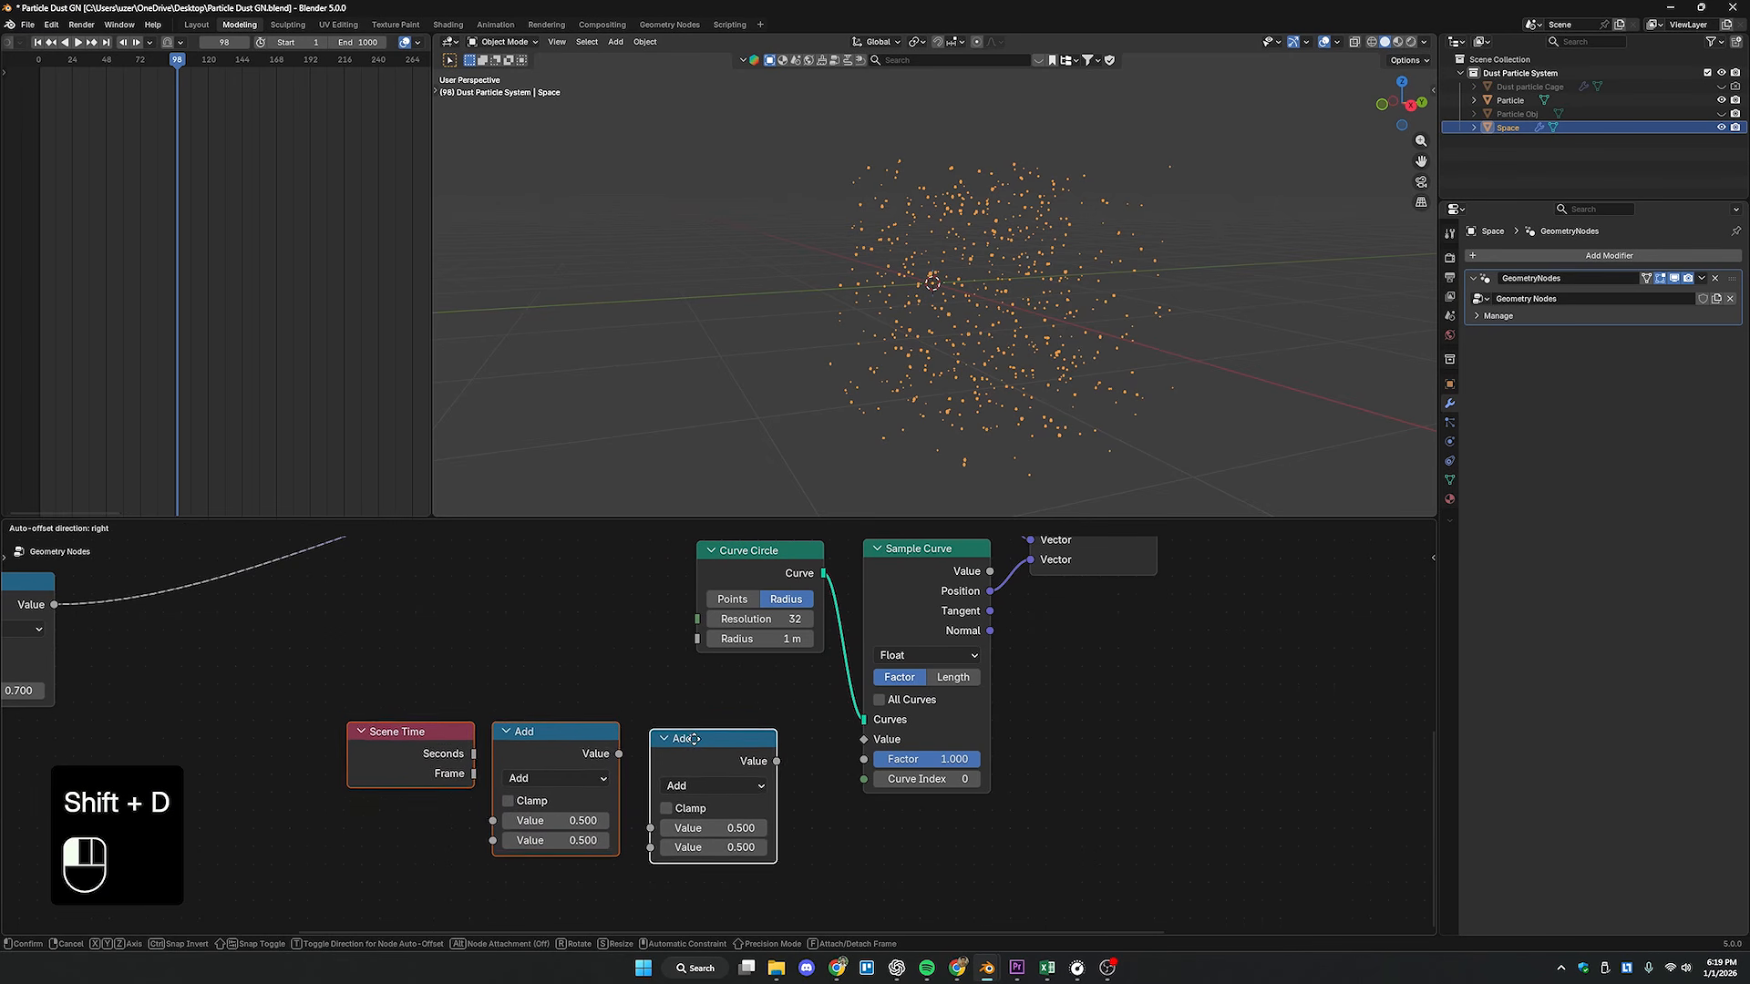
left_click(694, 739)
- Set the first Math node to Multiply and connect Scene Time's Seconds to its first Value
middle_click_drag(574, 775, 533, 733)
left_click(526, 726)
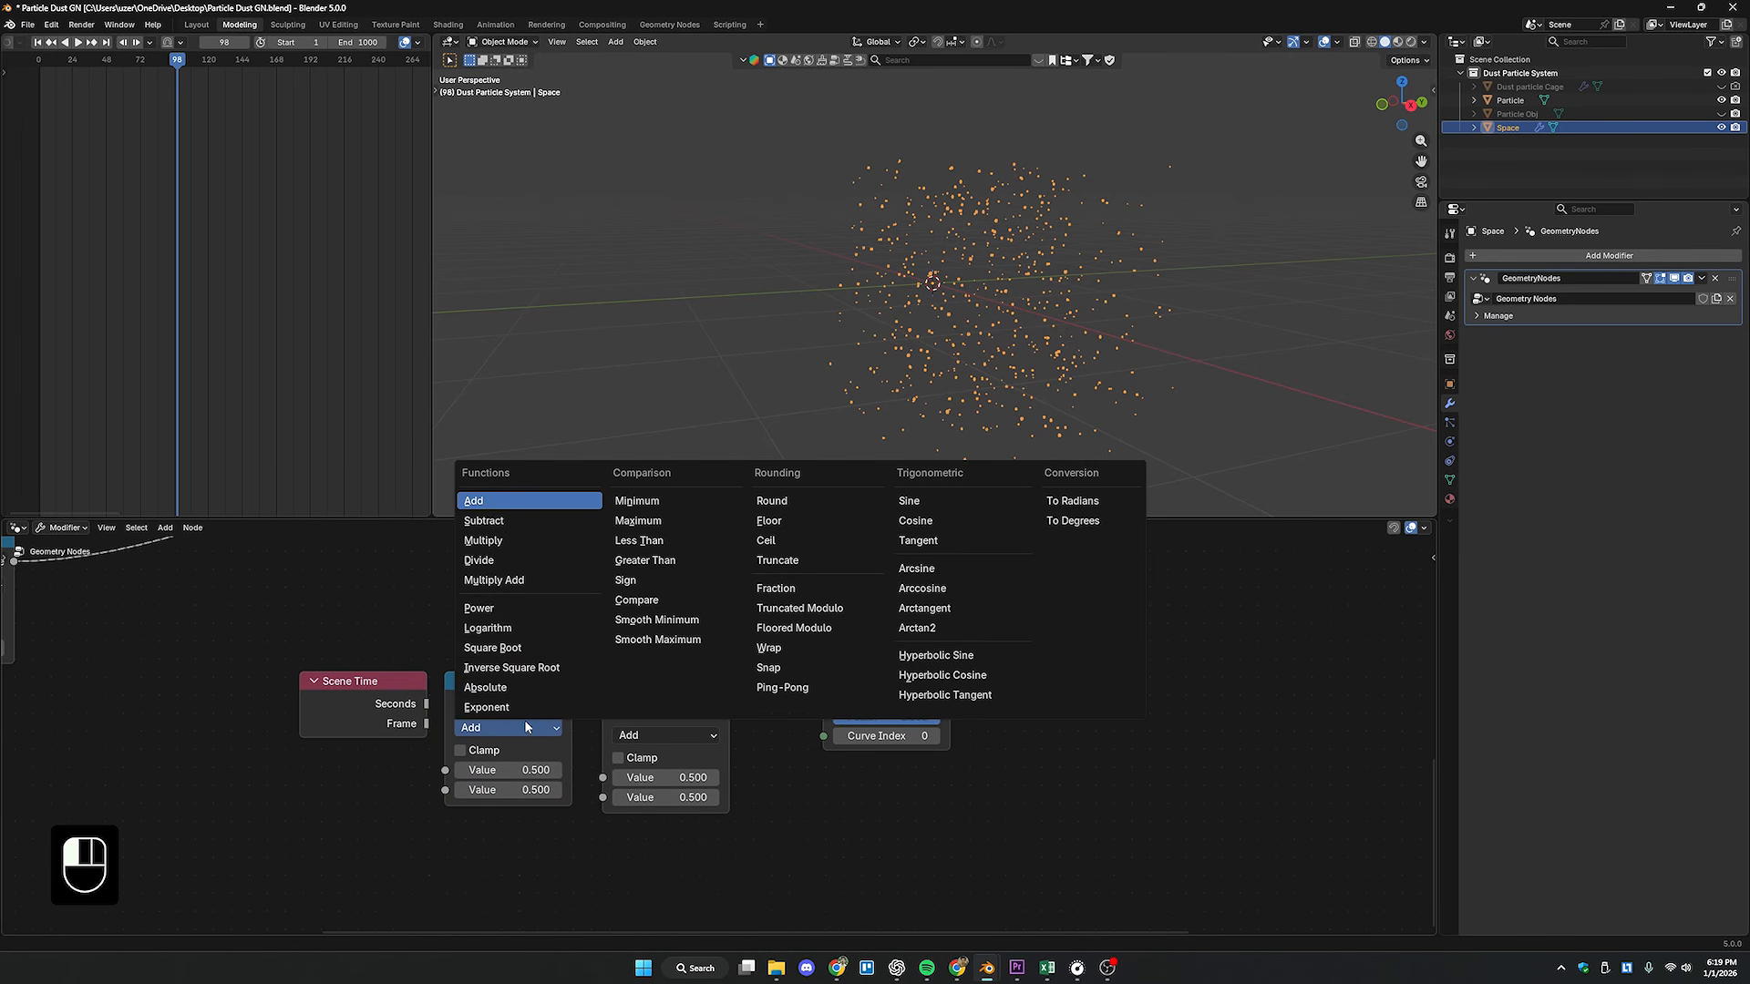
left_click(490, 541)
left_click_drag(525, 688, 473, 680)
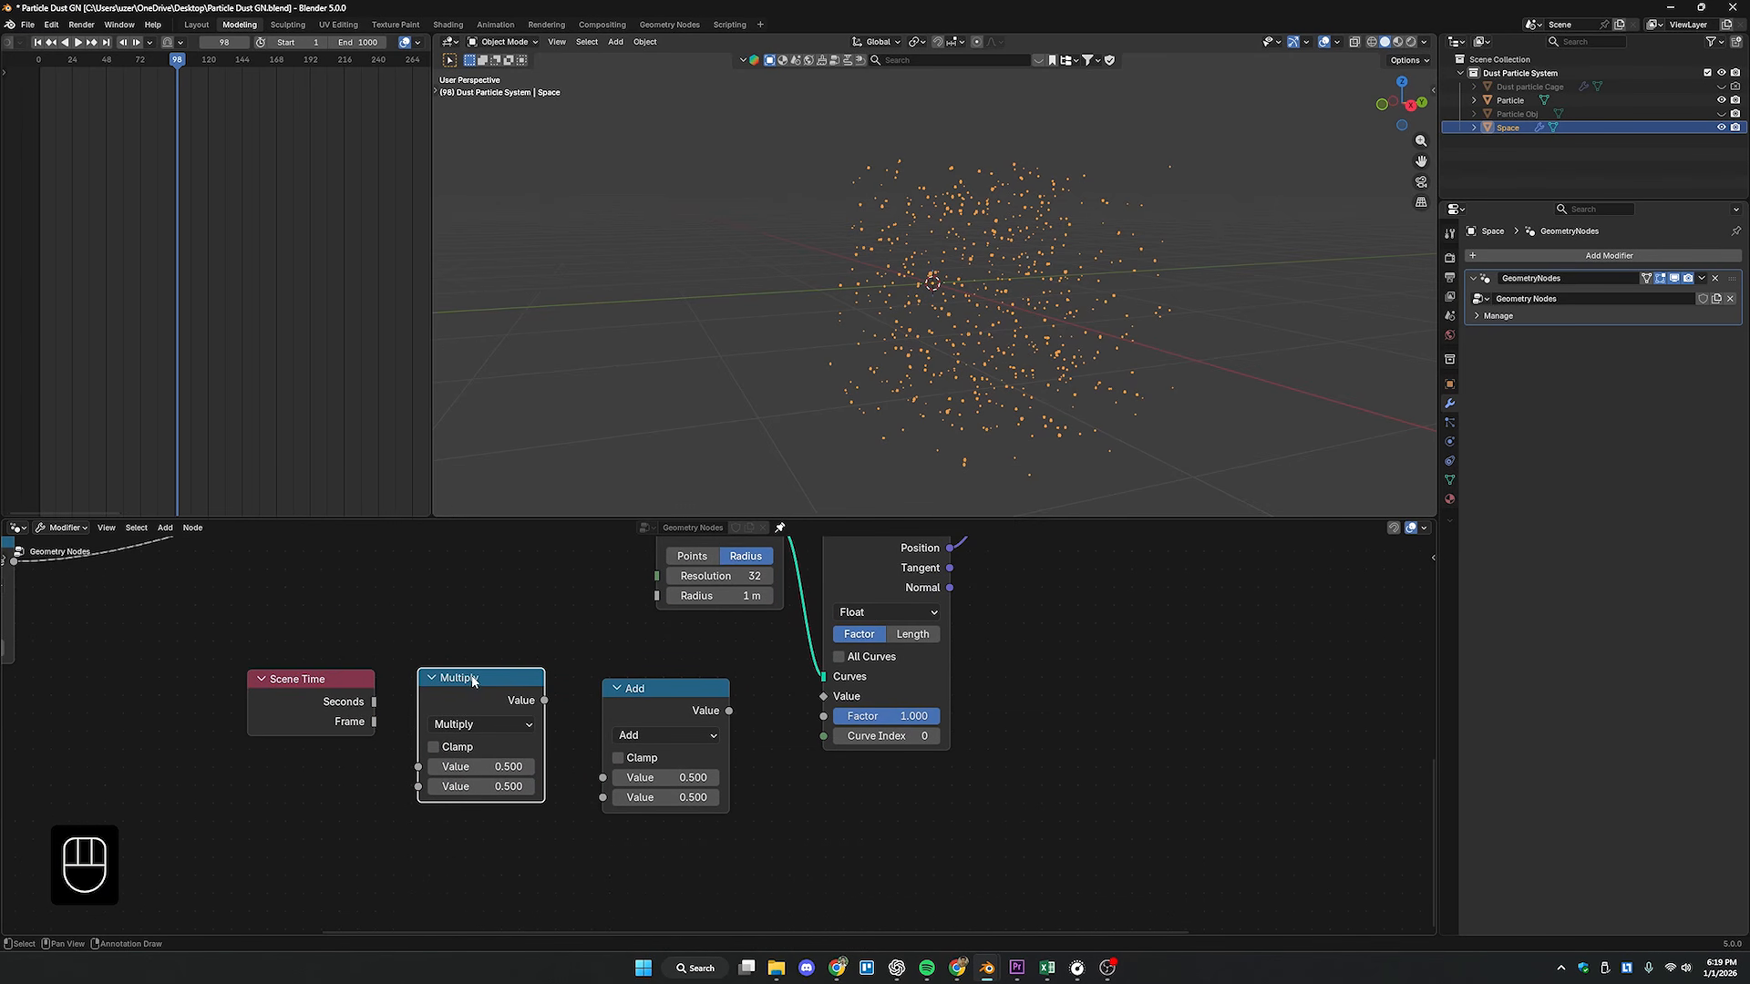
left_click_drag(373, 701, 418, 767)
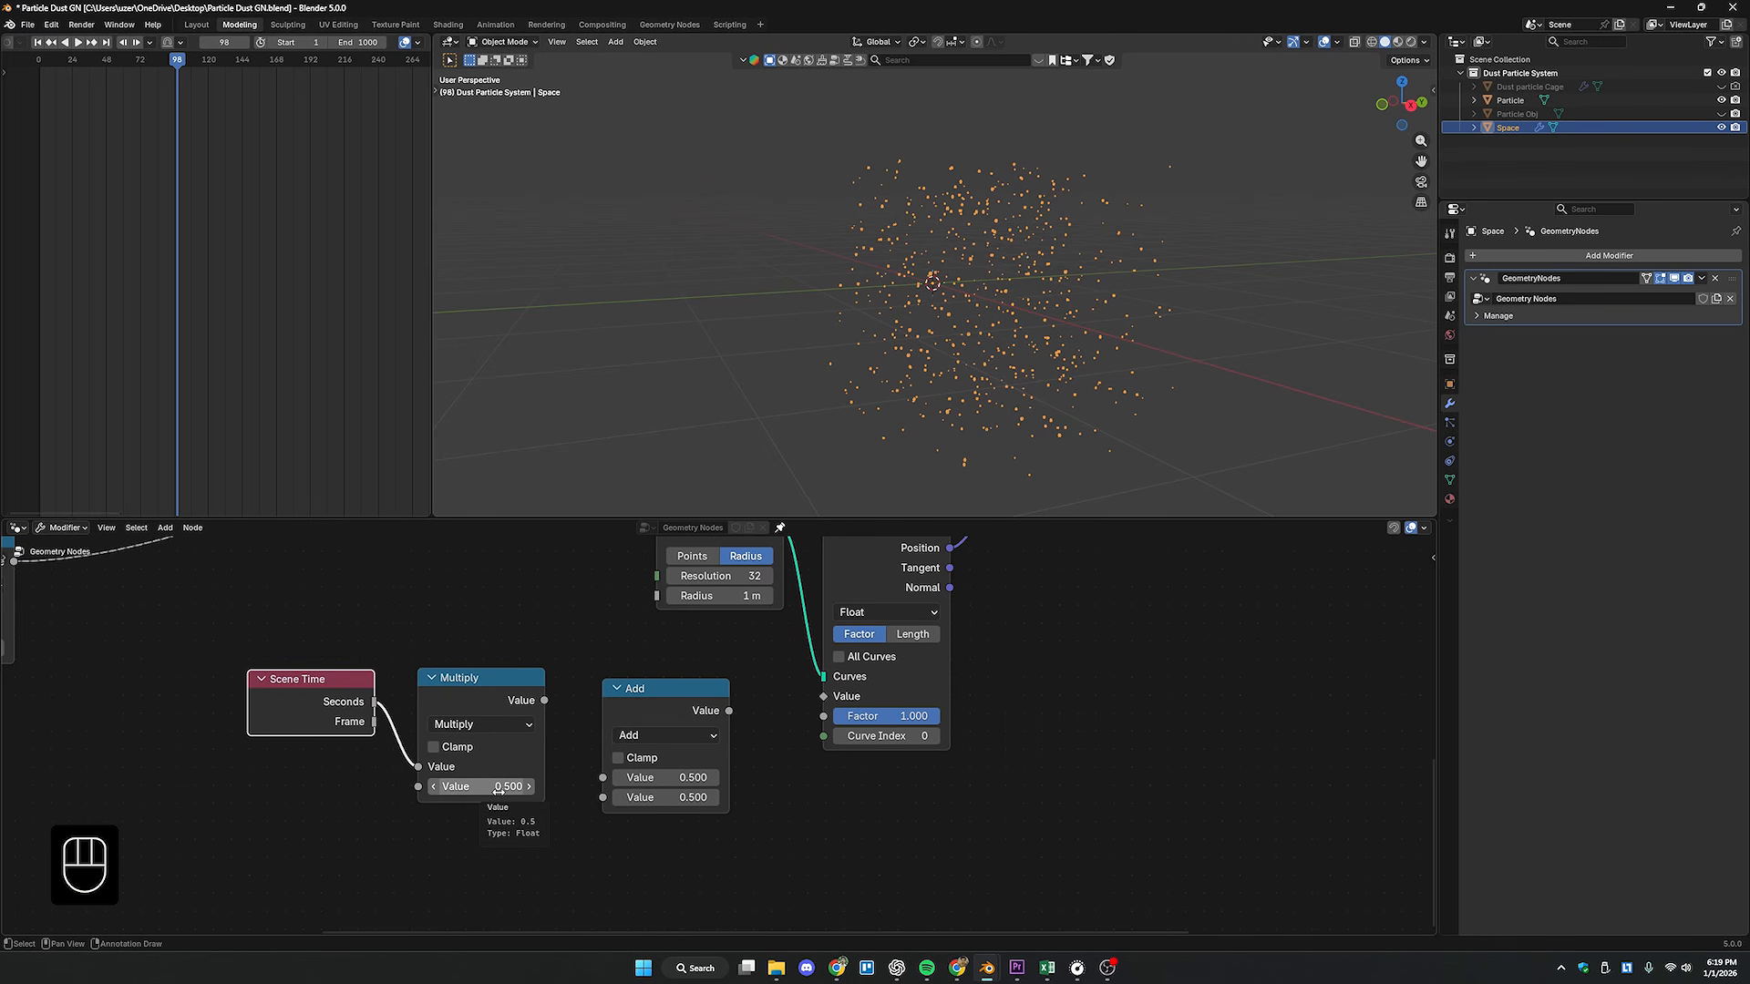
- Connect Multiply's output to the second Math node's first Value and set that node to Fraction
middle_click_drag(555, 785, 503, 772)
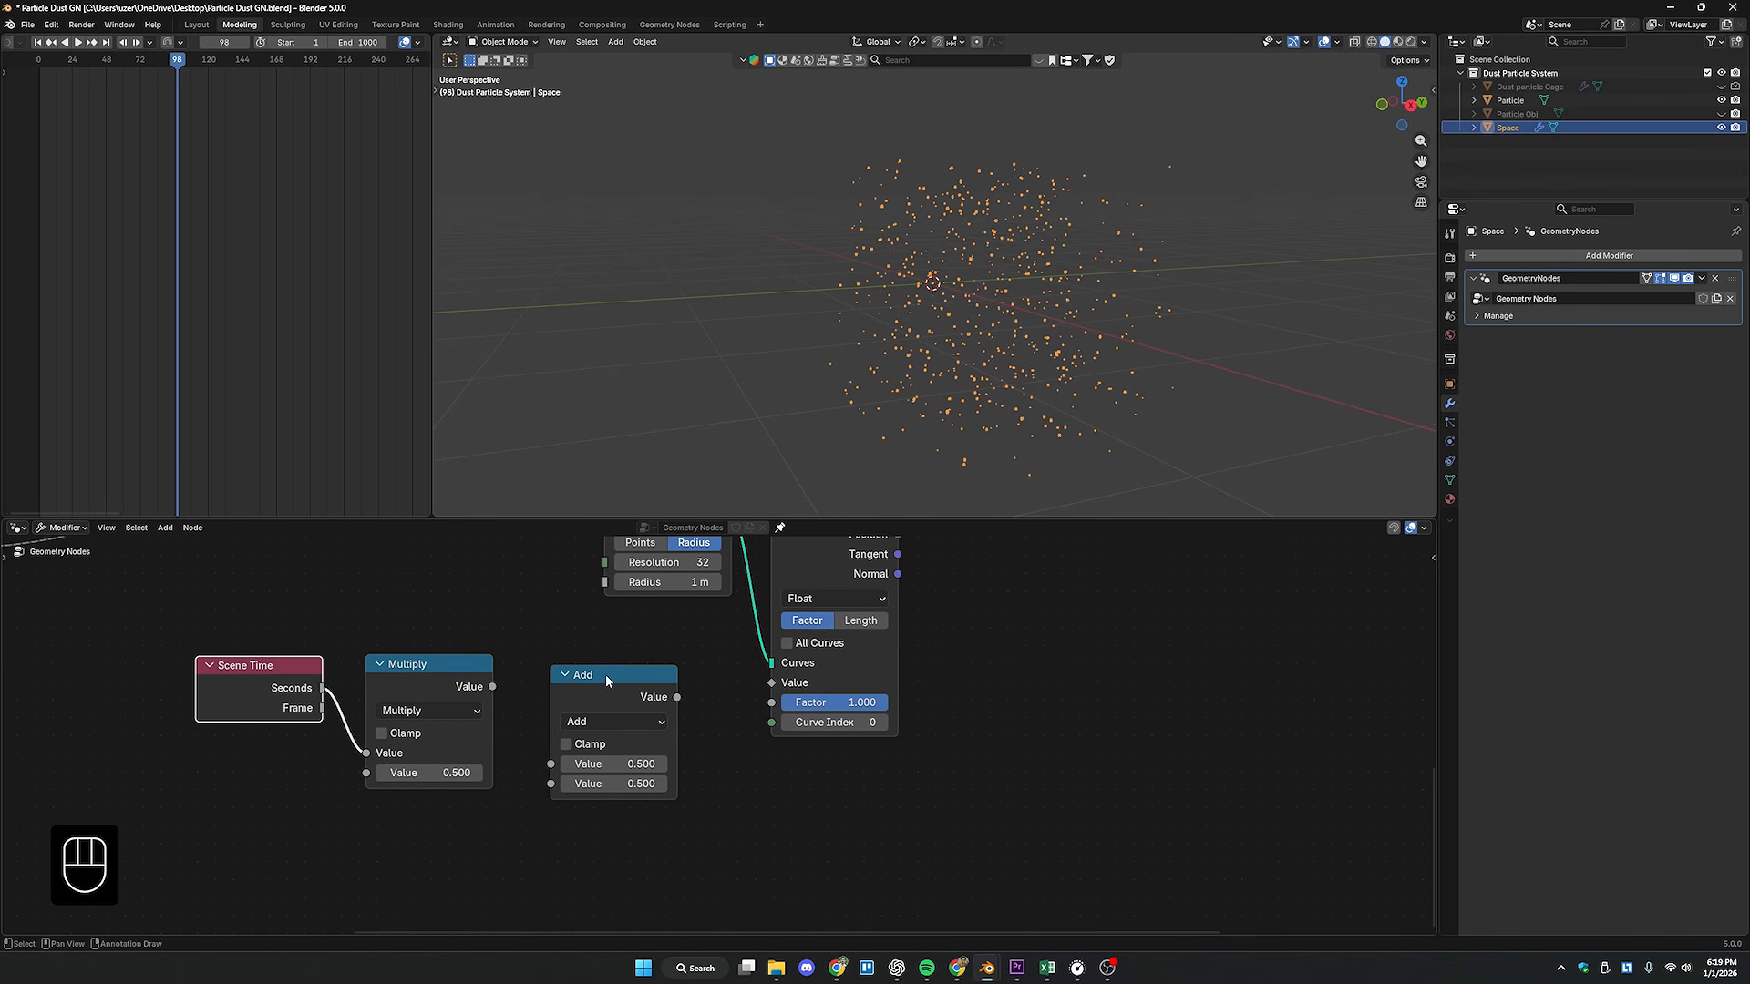
left_click_drag(604, 674, 594, 667)
left_click_drag(492, 686, 541, 756)
left_click(597, 713)
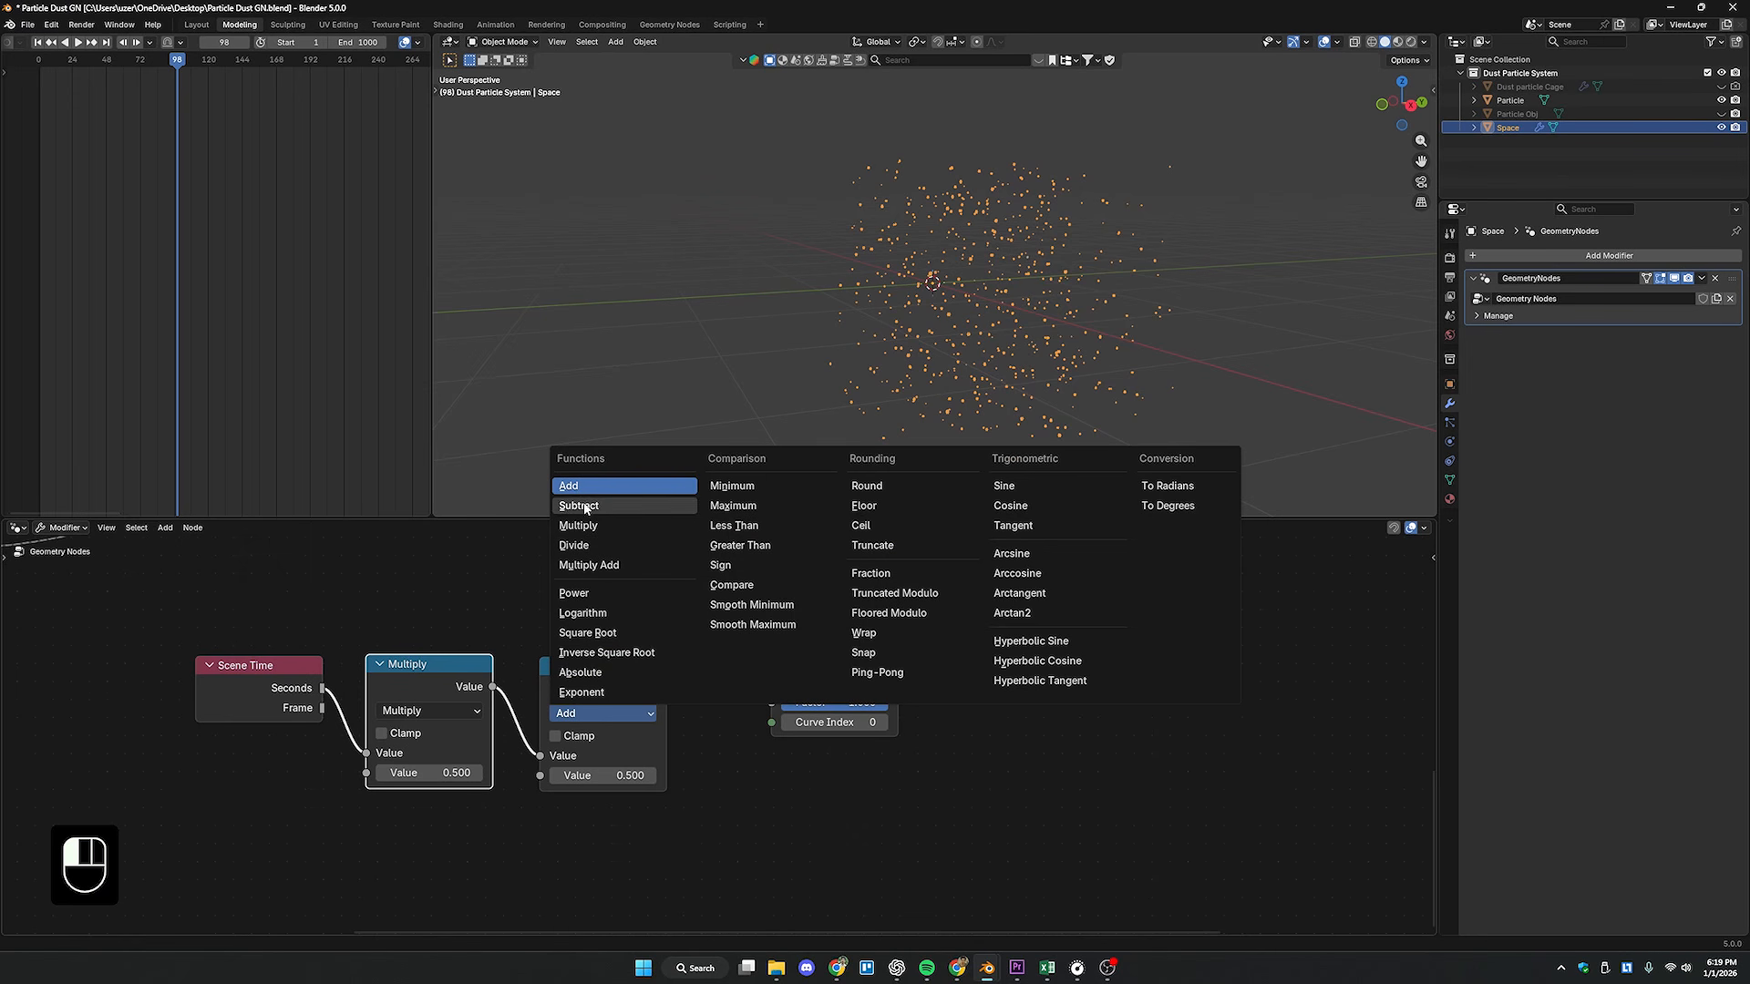
left_click(871, 574)
- Connect Fraction's Value to Sample Curve's Factor and play the animation
middle_click_drag(643, 747, 521, 793)
left_click_drag(543, 735, 644, 753)
key("space")
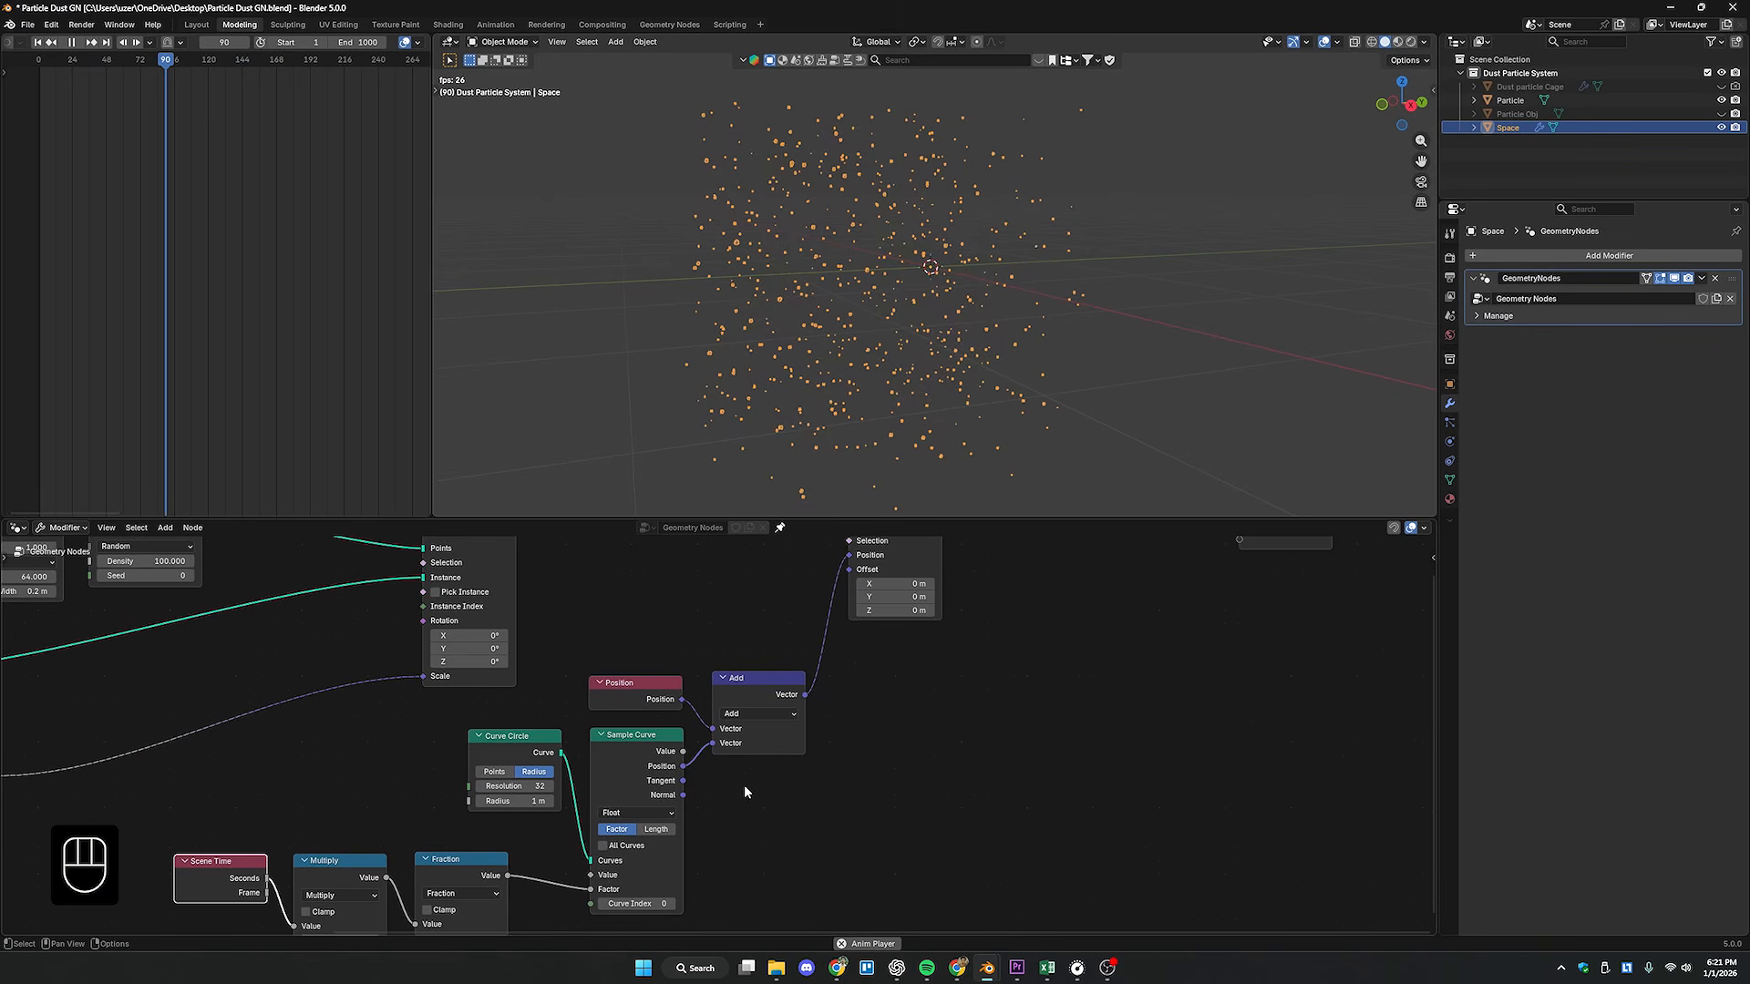
- Move Set Position closer to Group Output and add a Noise Texture node below it
middle_click_drag(745, 792, 763, 790)
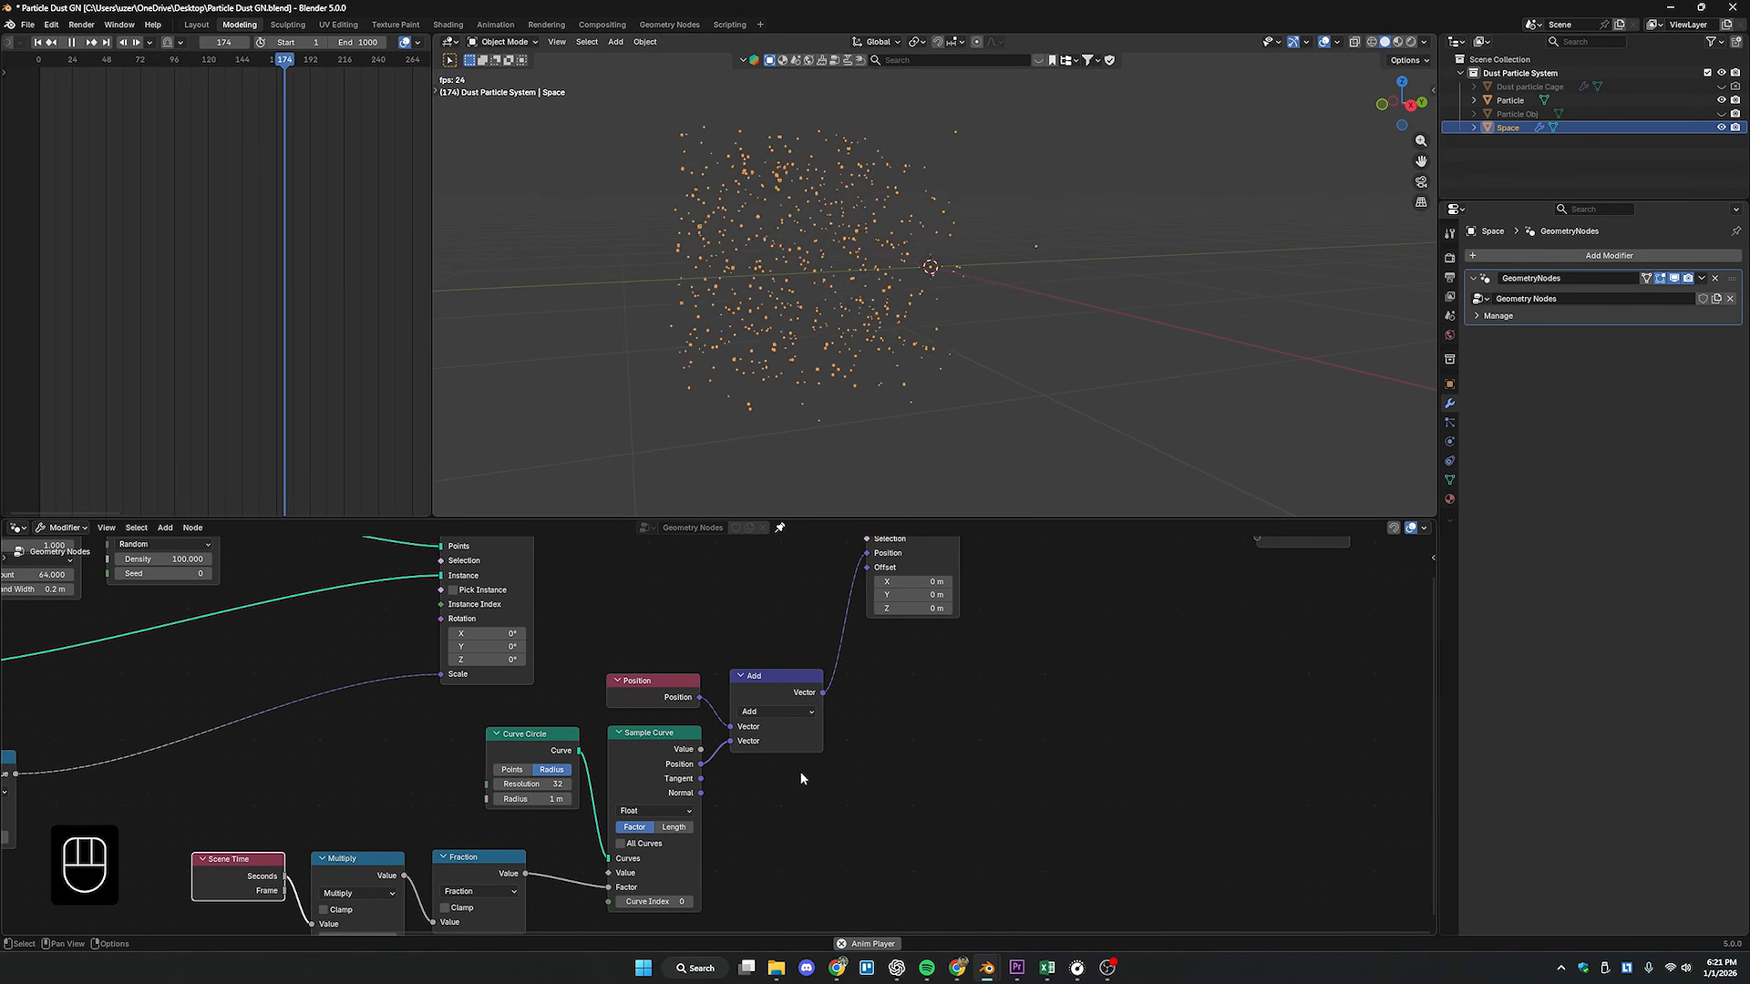
middle_click_drag(767, 785, 689, 778)
scroll(704, 746, "down", 3)
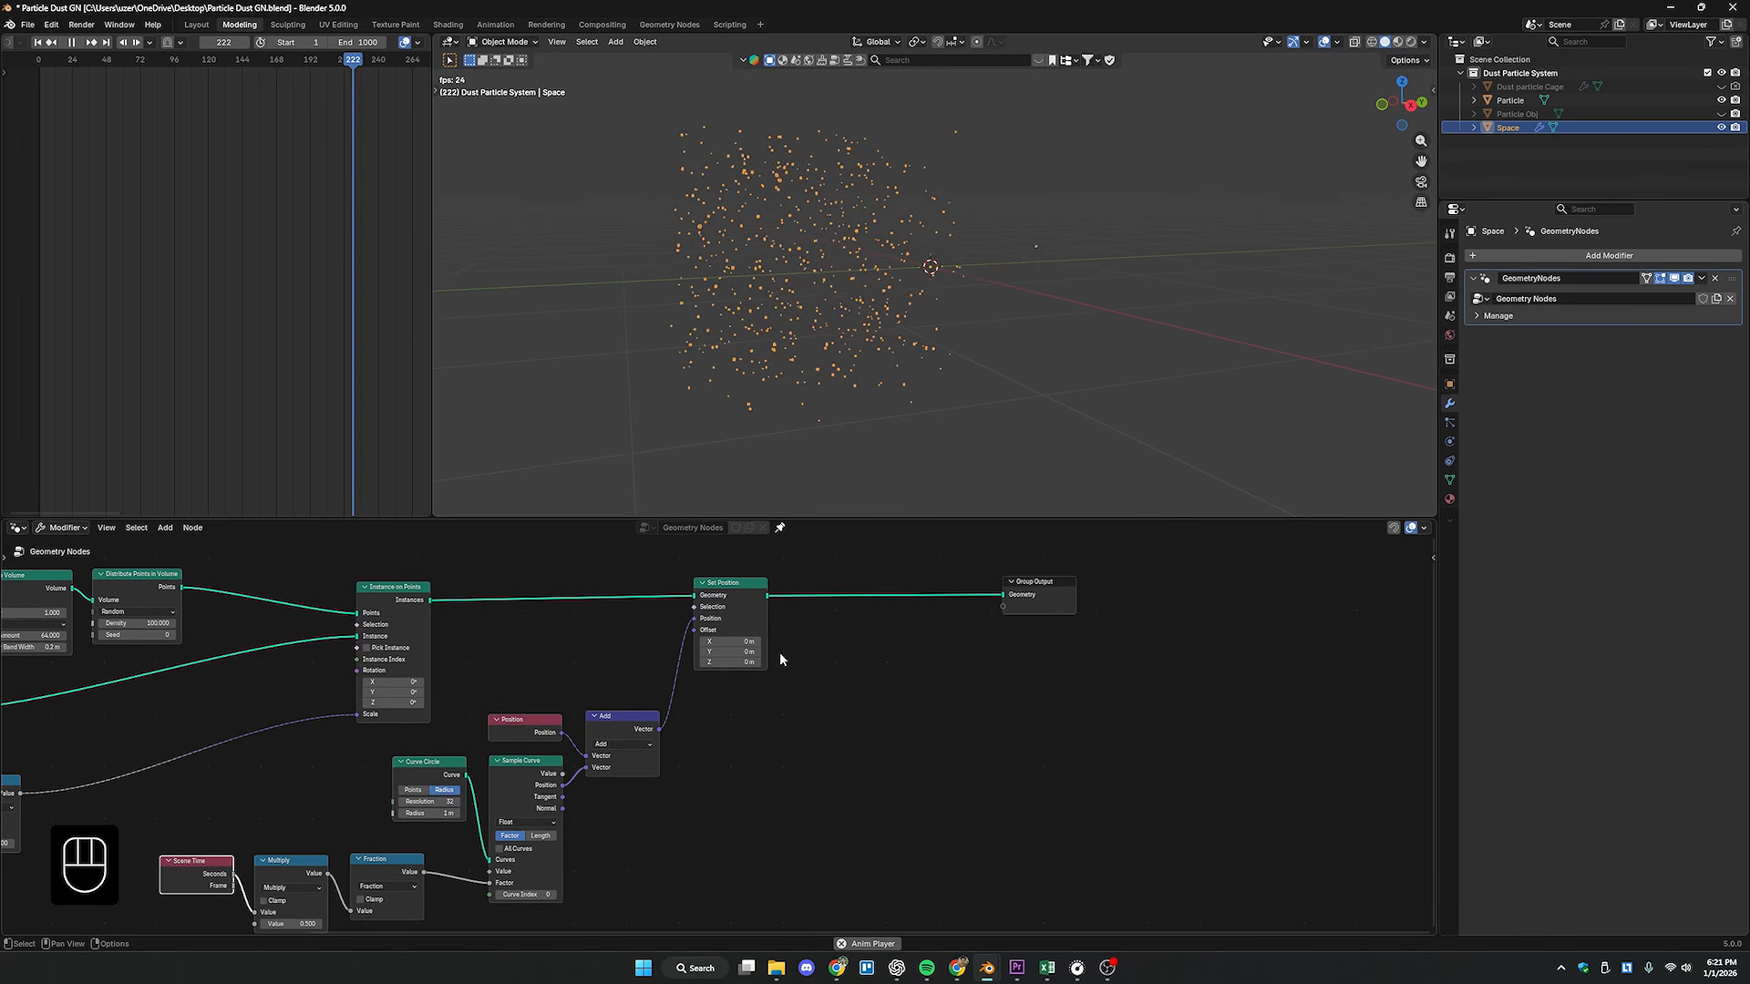
left_click_drag(743, 588, 866, 581)
key("shift+a")
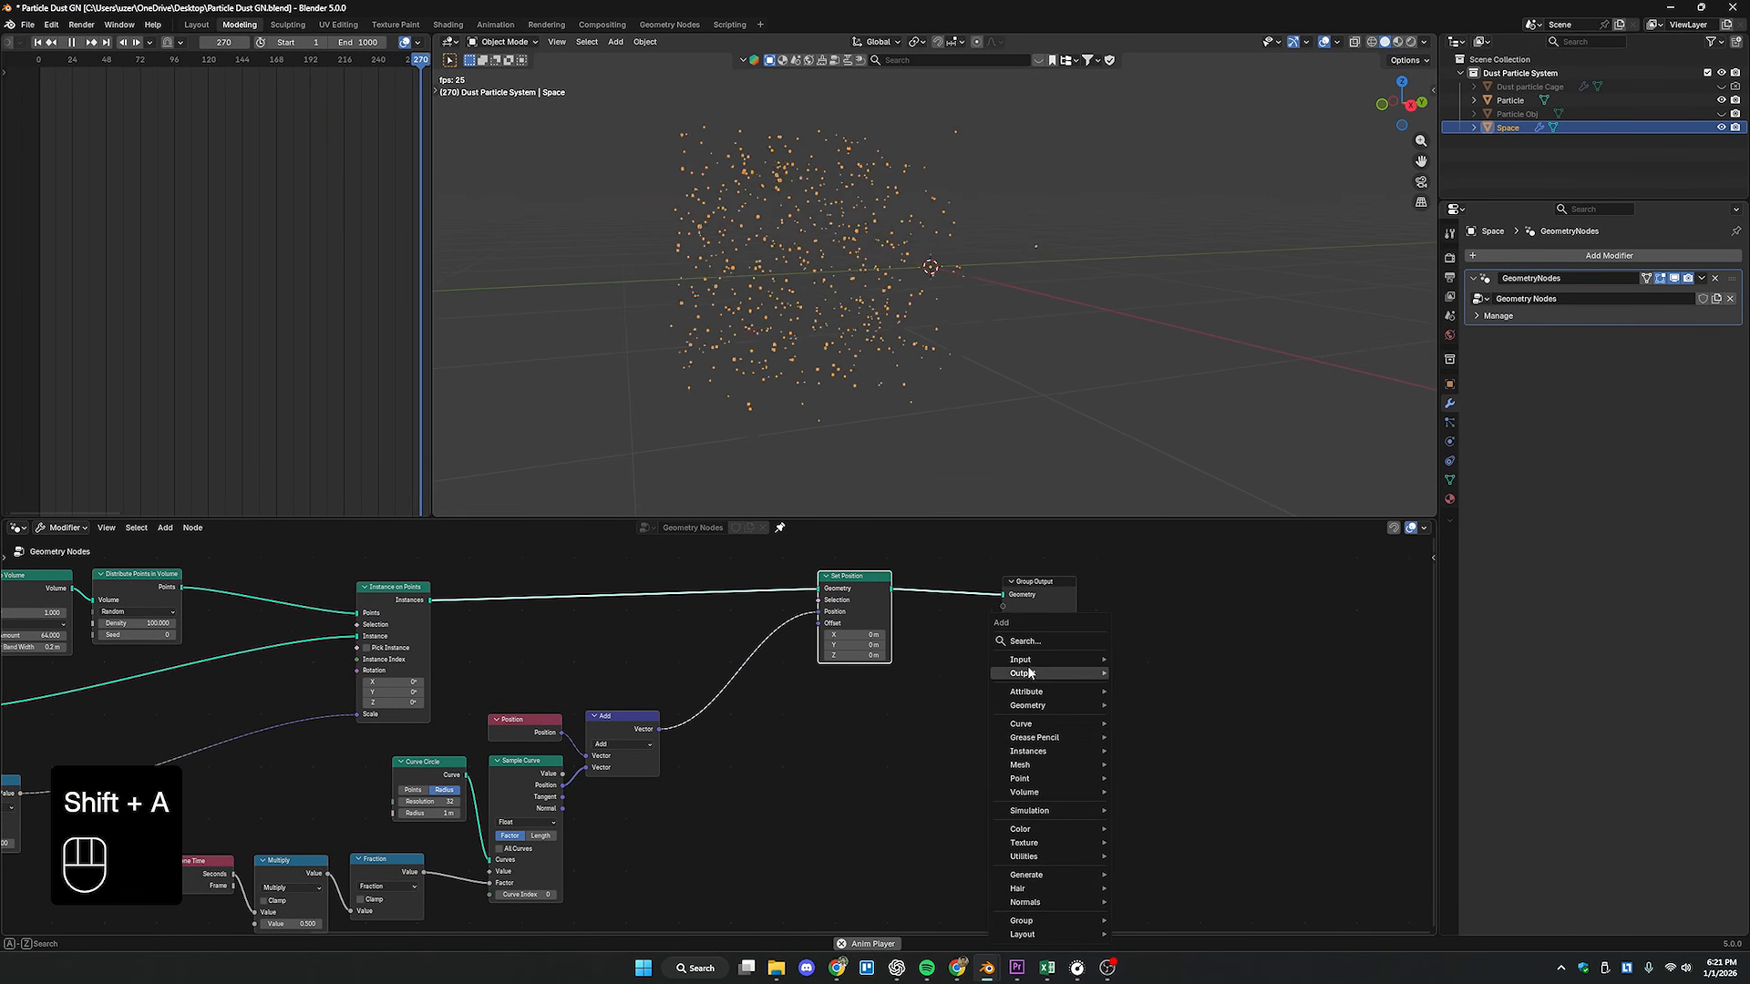
key("shift+a")
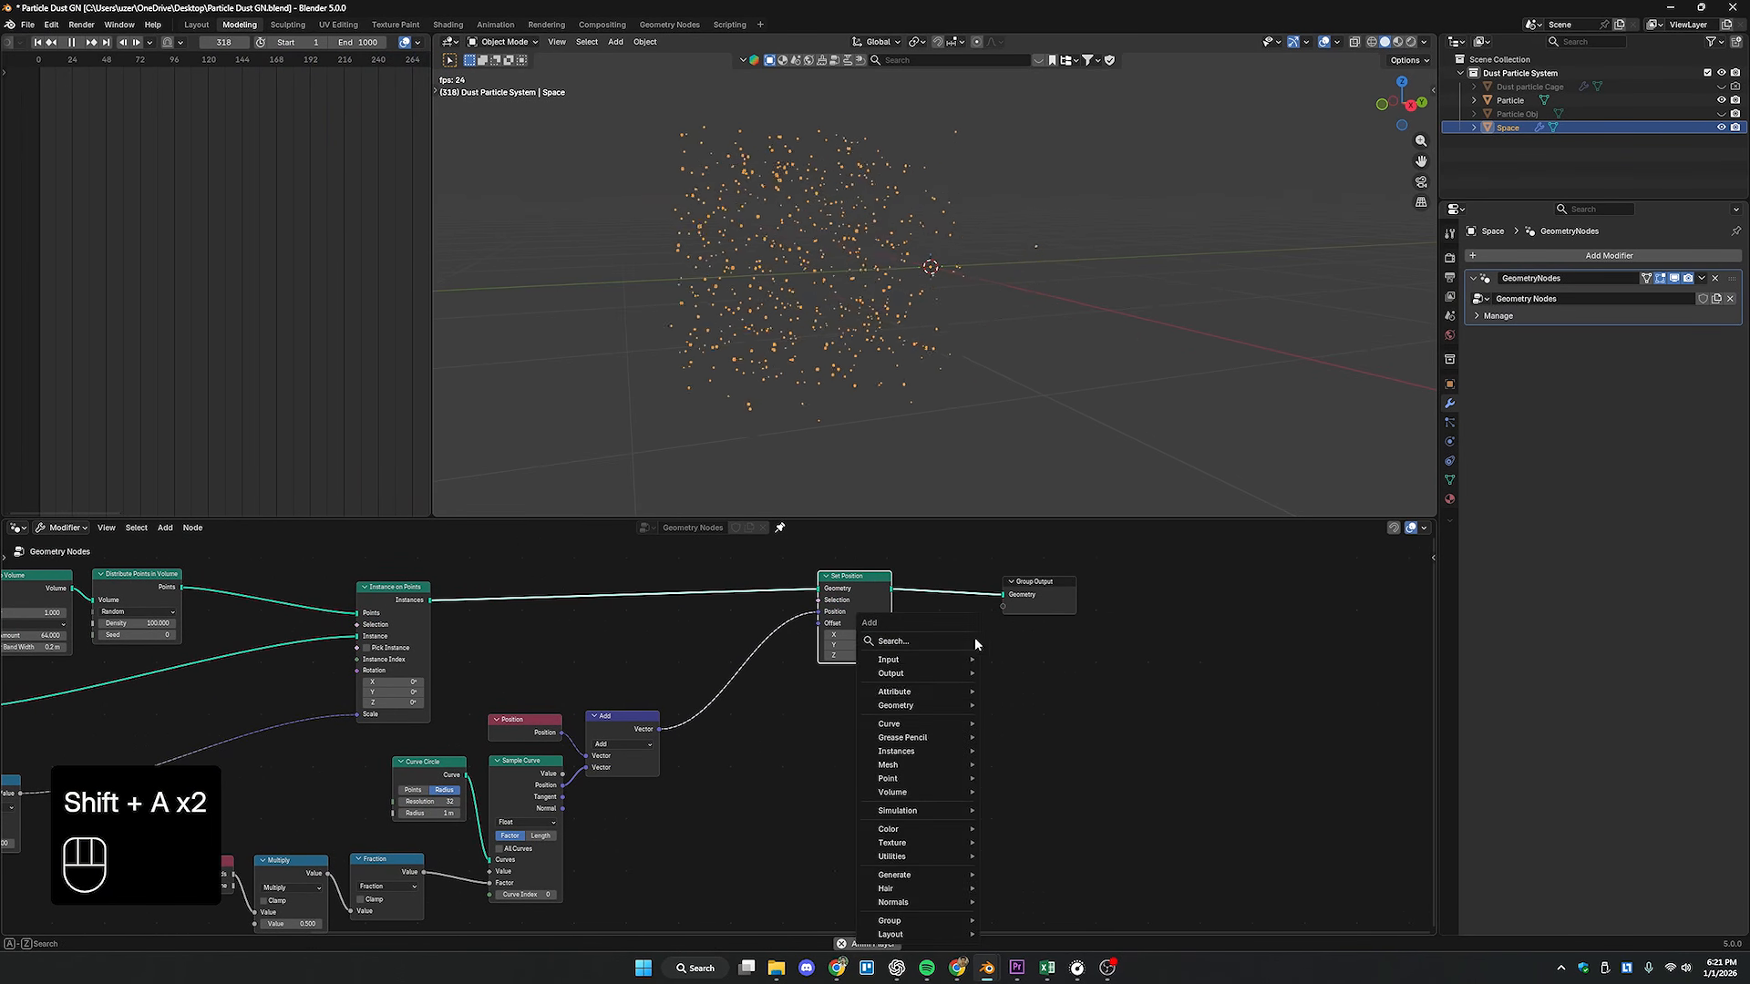
type("noice")
key("Return")
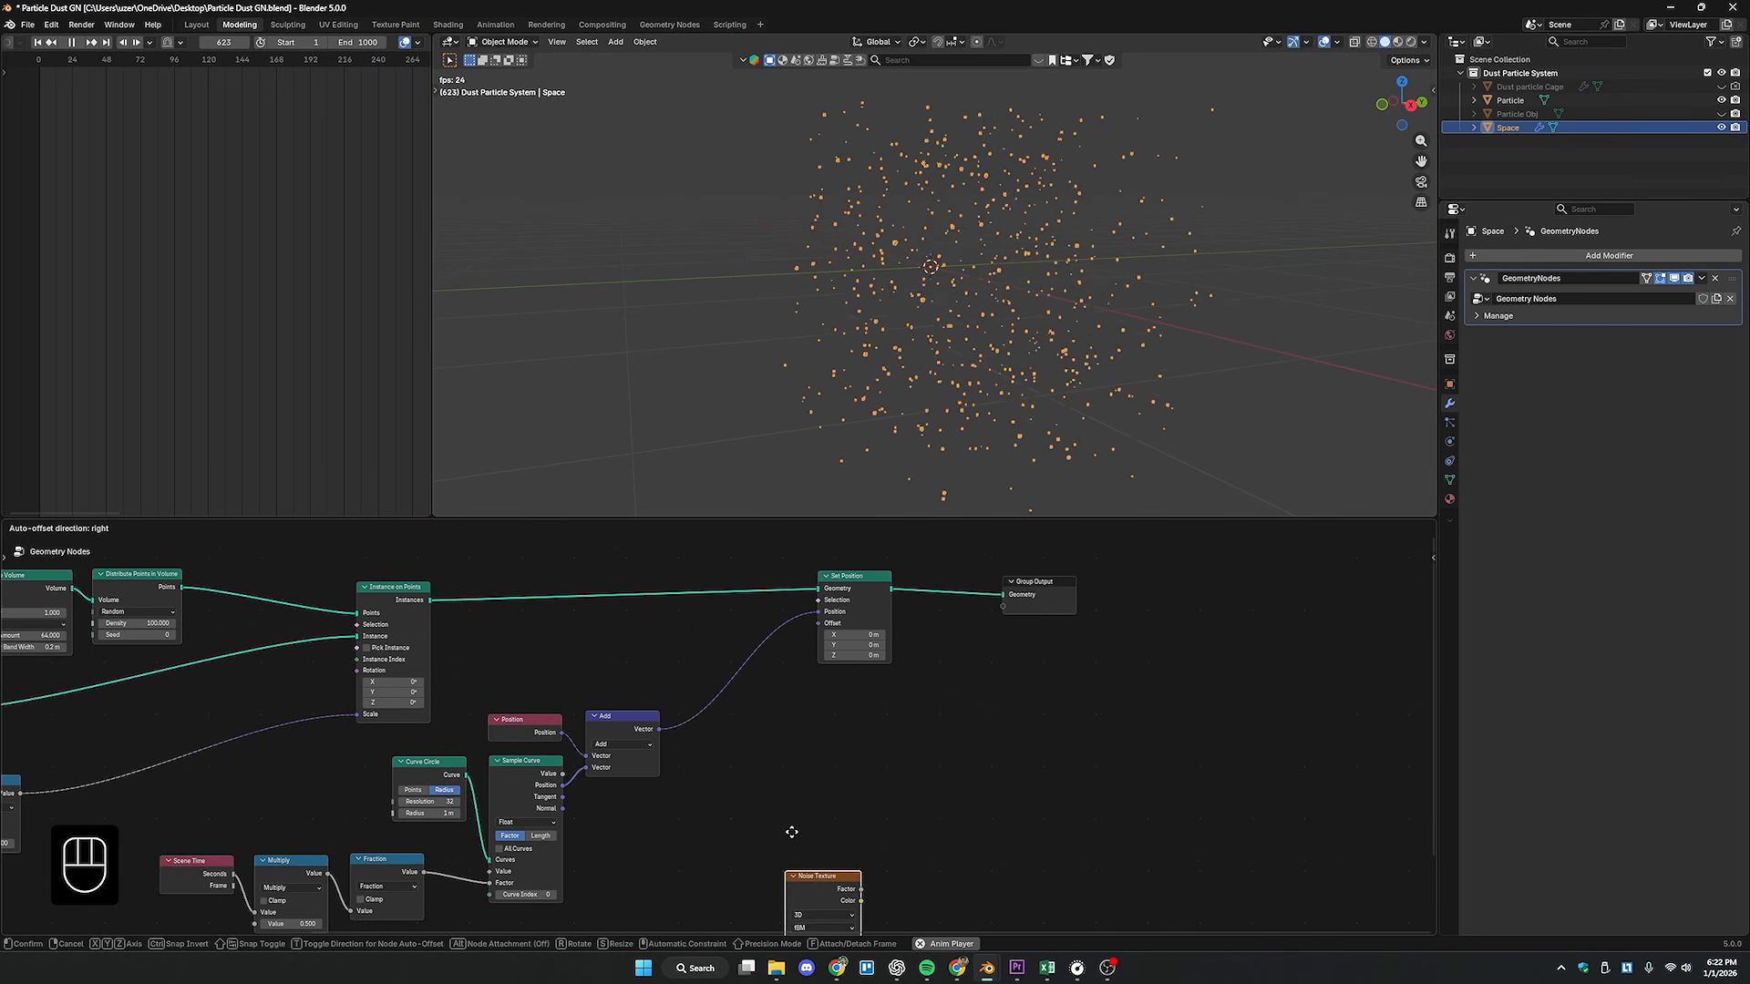
left_click(832, 749)
- Add a Vector Math node beside the Noise Texture and set its operation to Multiply
key("shift+a")
left_click(1140, 638)
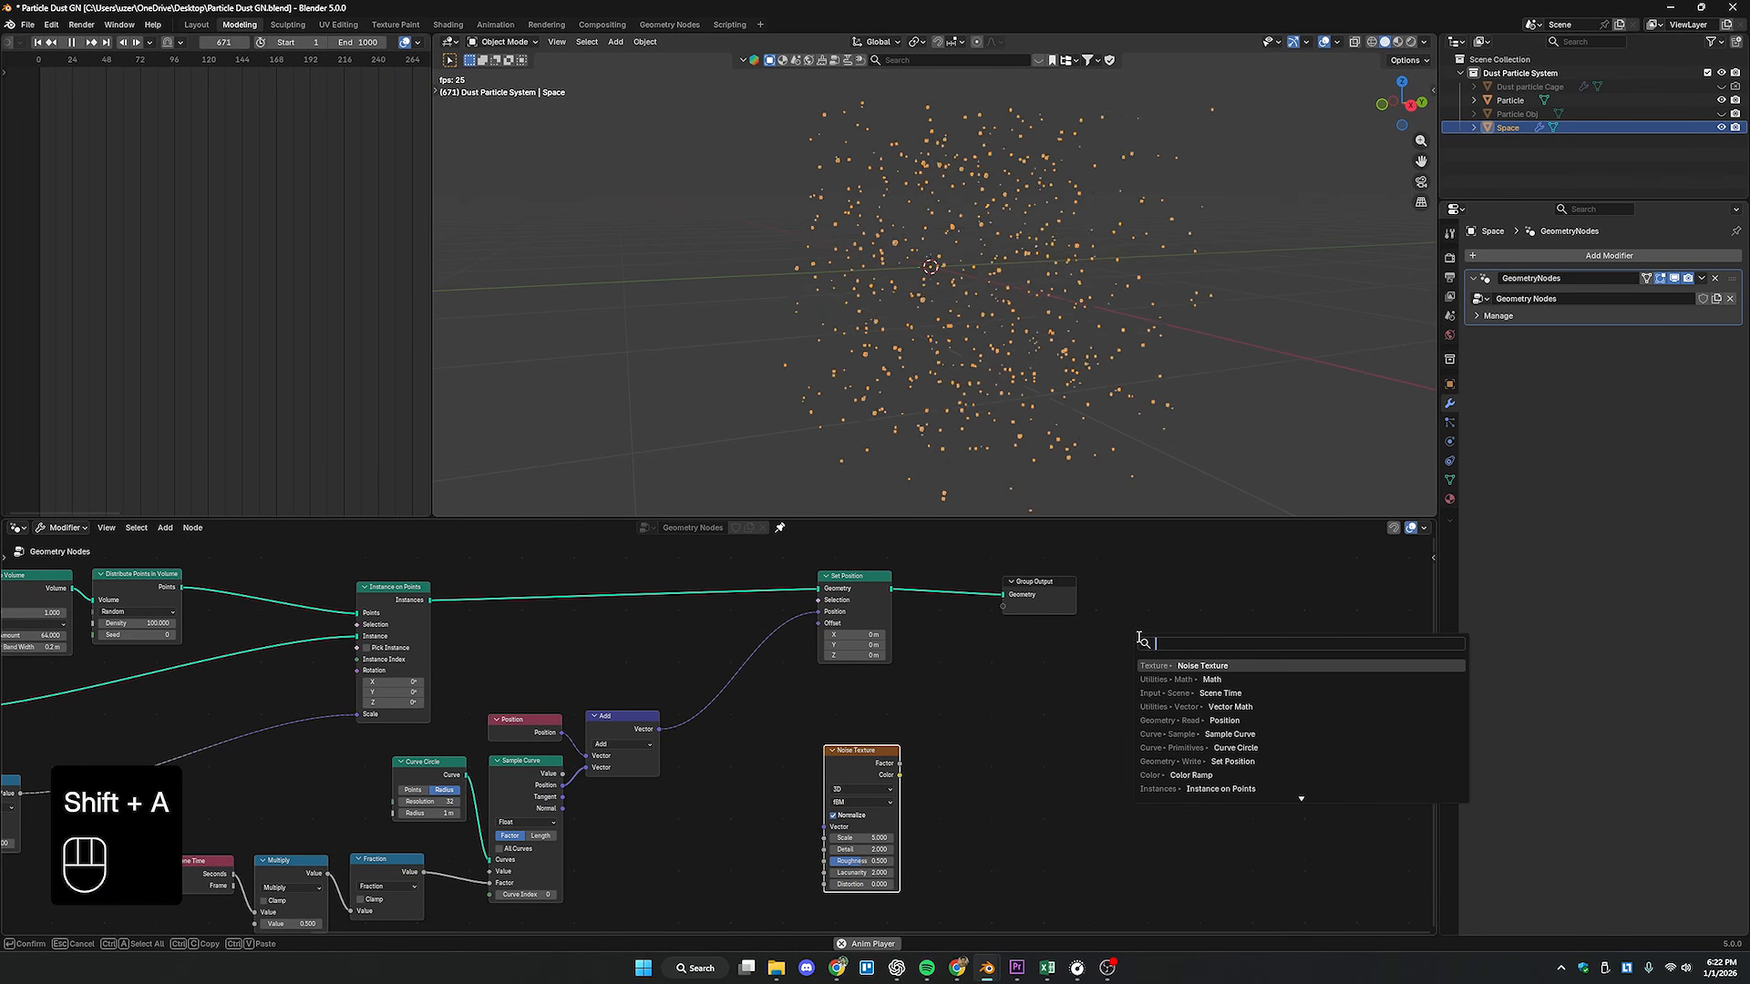
type("meth vector")
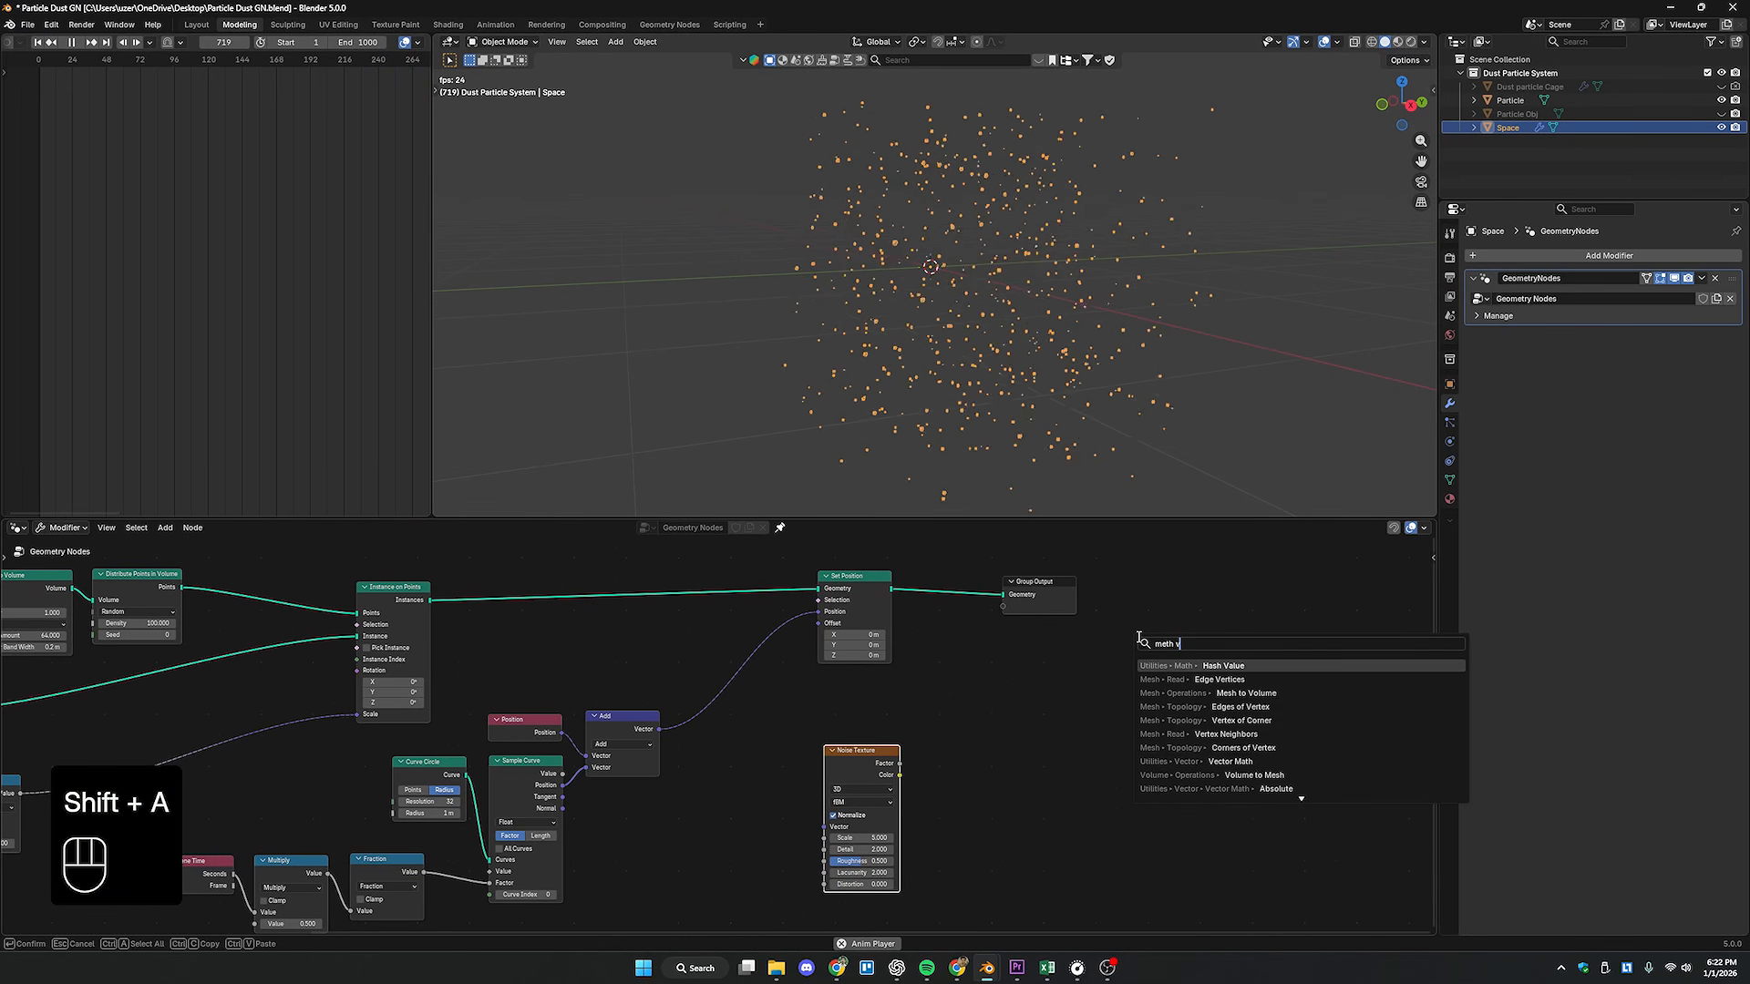
key("BackSpace")
key("Return")
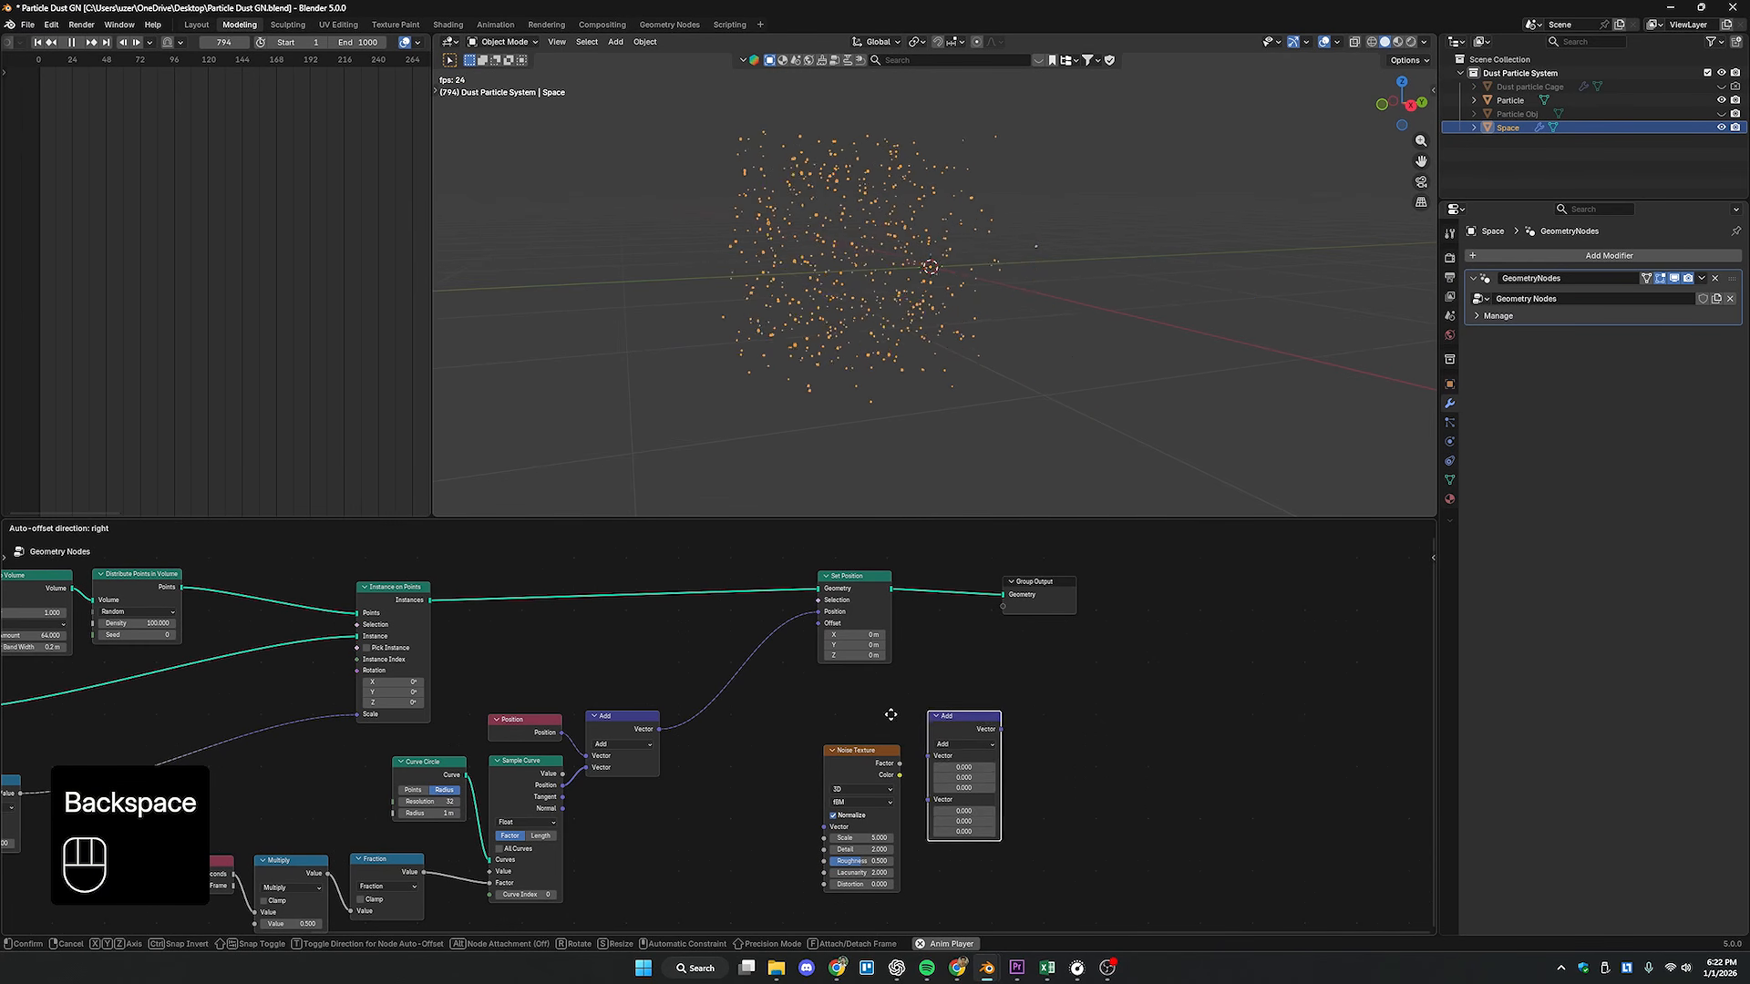
left_click(911, 755)
scroll(1000, 747, "up", 2)
left_click(1059, 741)
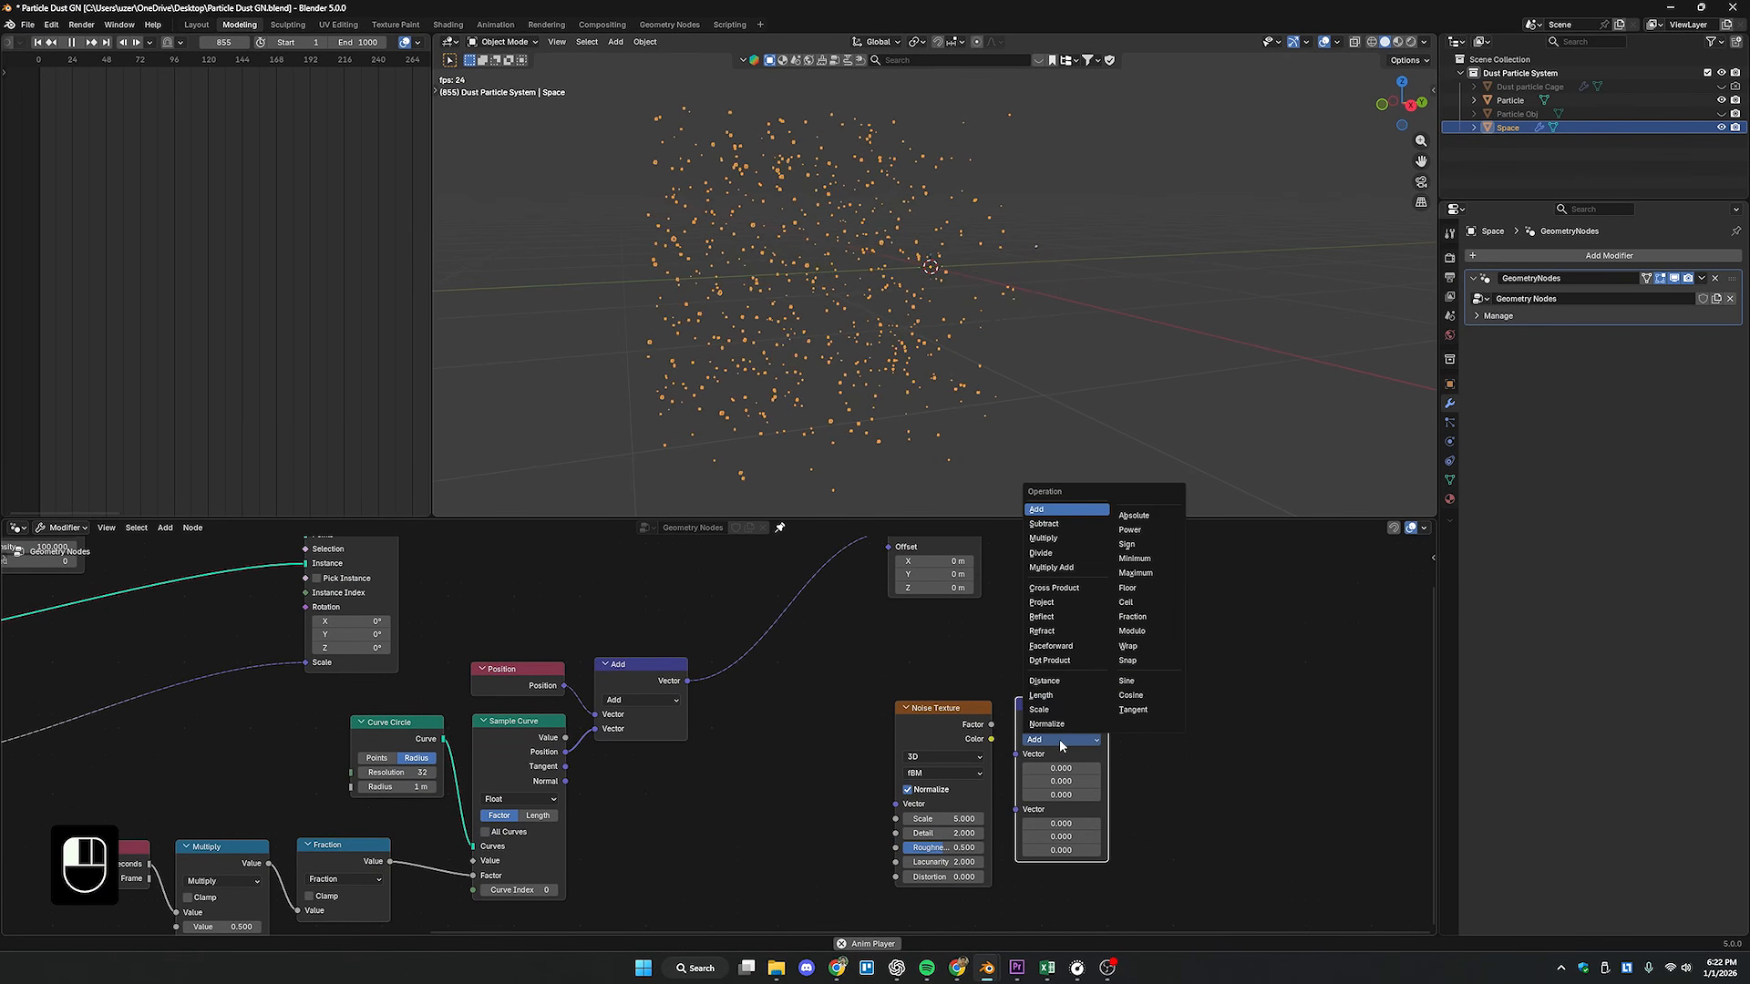
left_click(1058, 546)
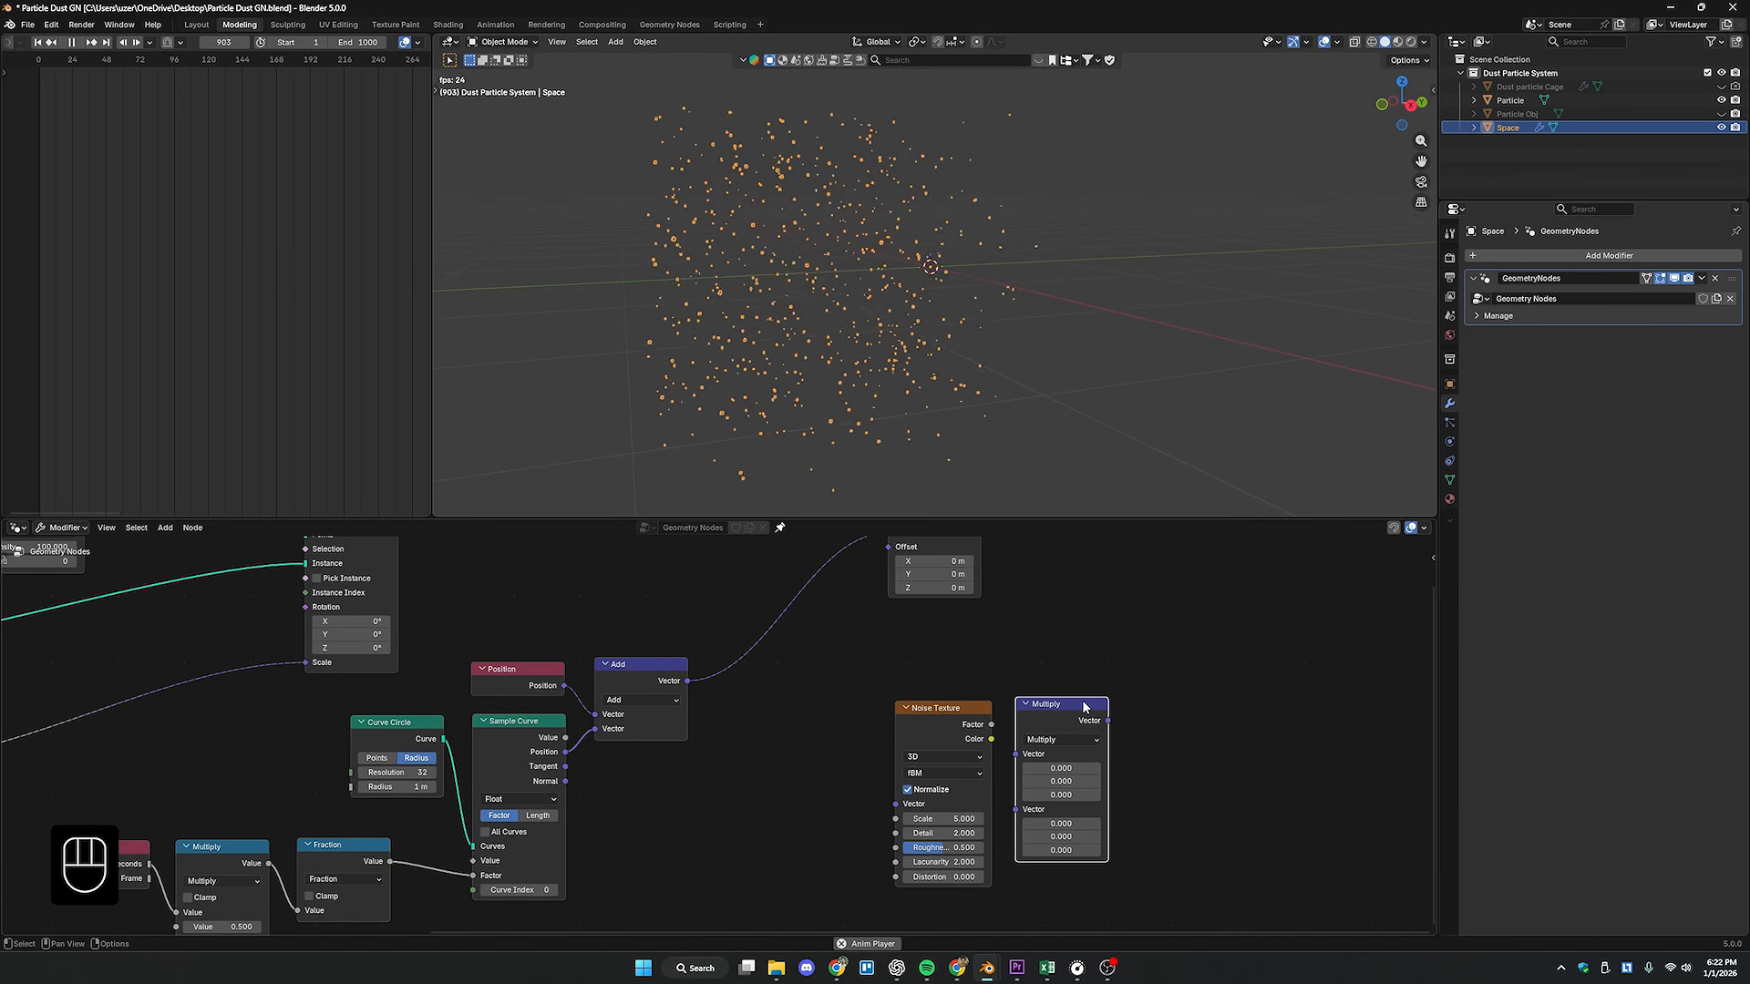
- Move the Add node closer to Set Position and insert the vector Multiply node between Sample Curve's Position and Add
key("ctrl+z")
left_click_drag(697, 583, 827, 624)
middle_click_drag(944, 755, 941, 720)
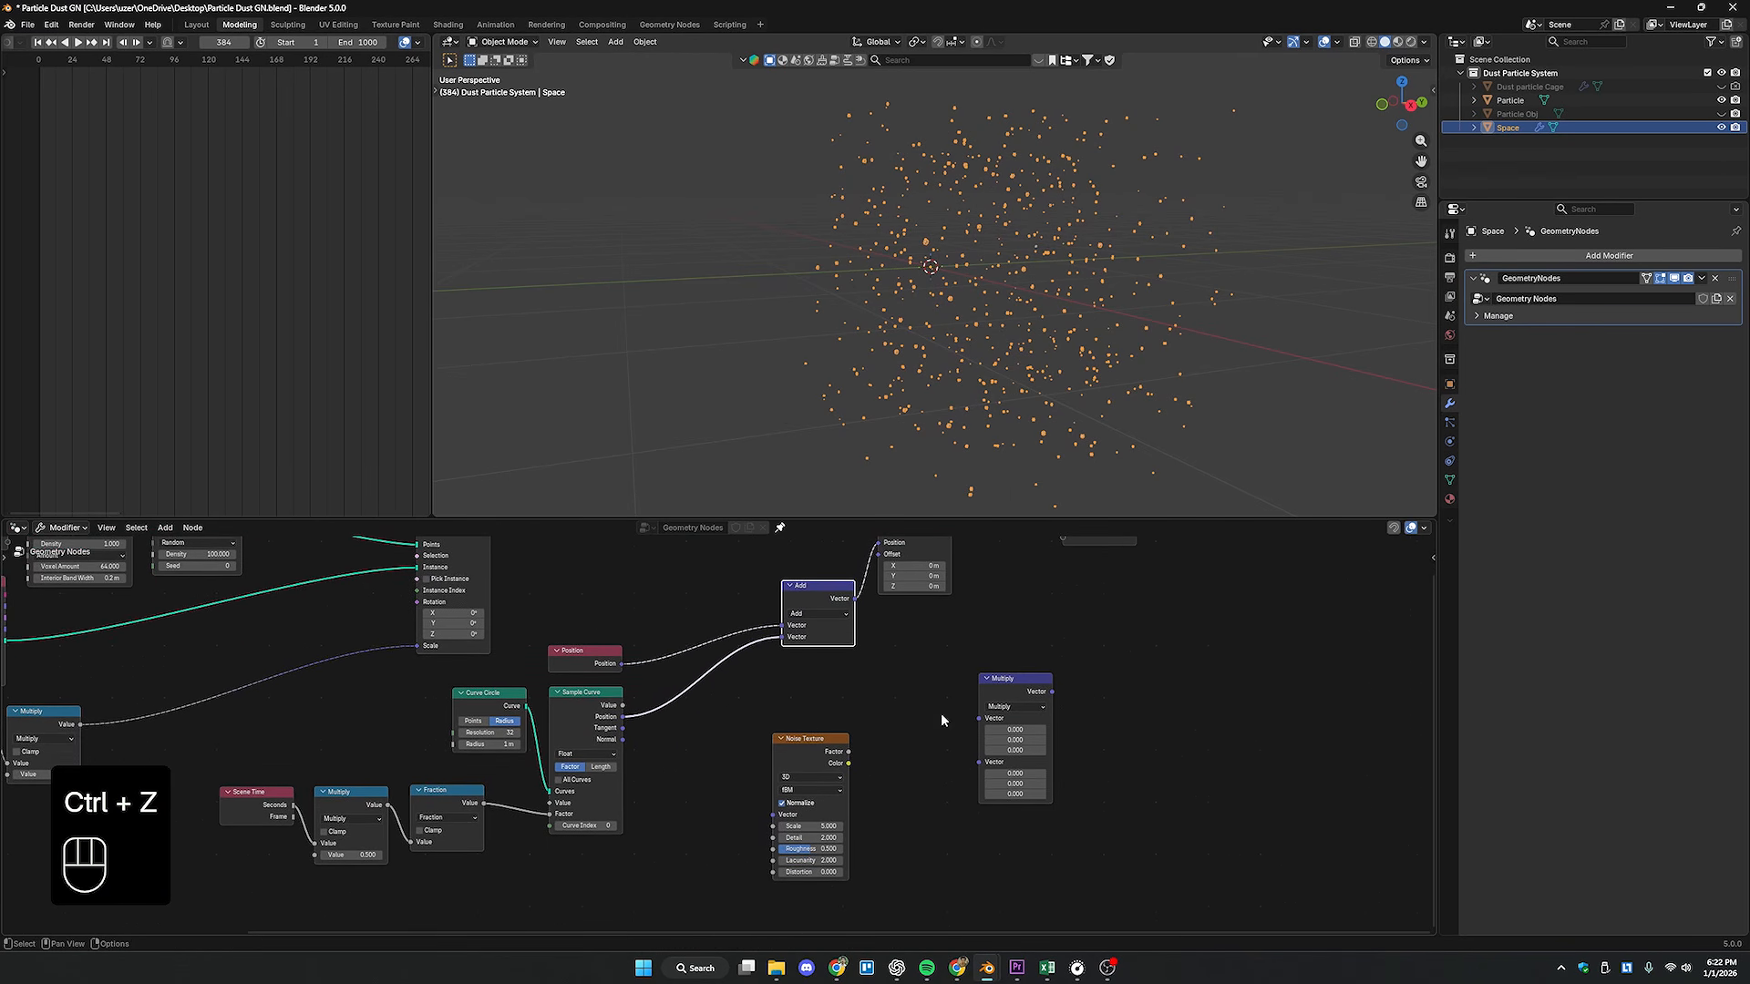
left_click_drag(1017, 679, 690, 758)
middle_click_drag(690, 758, 703, 728)
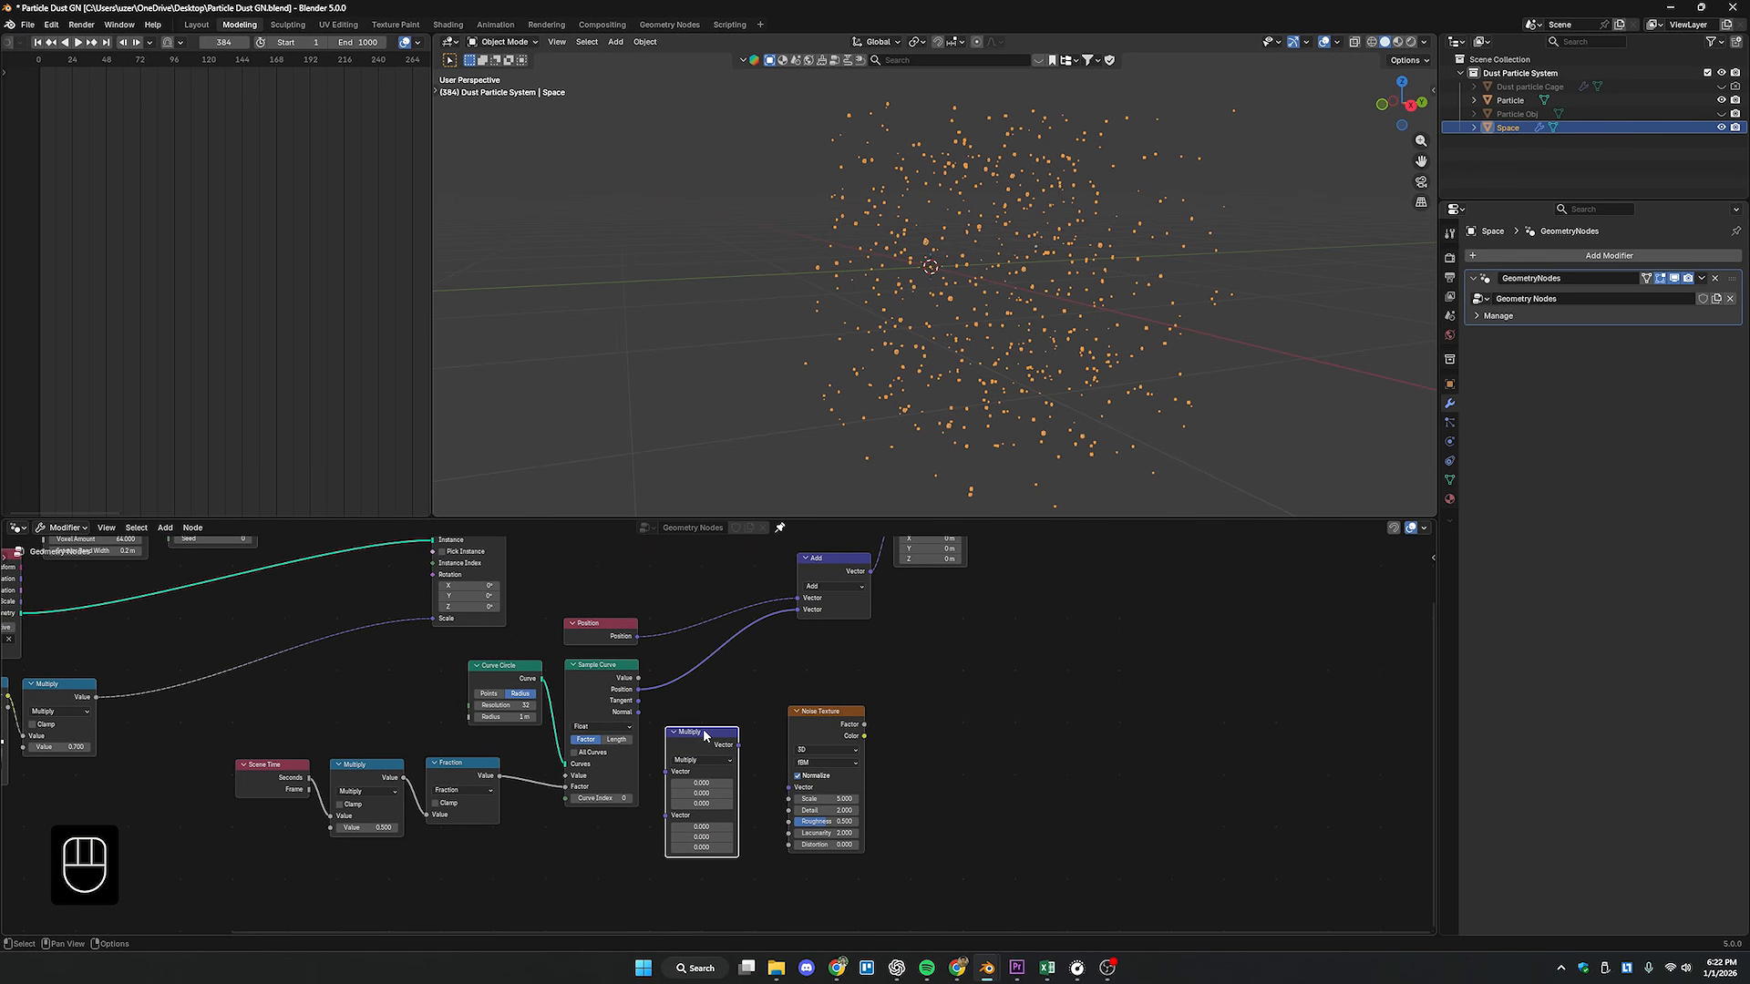
left_click_drag(704, 729, 711, 650)
middle_click_drag(664, 761, 611, 729)
scroll(706, 745, "up", 2)
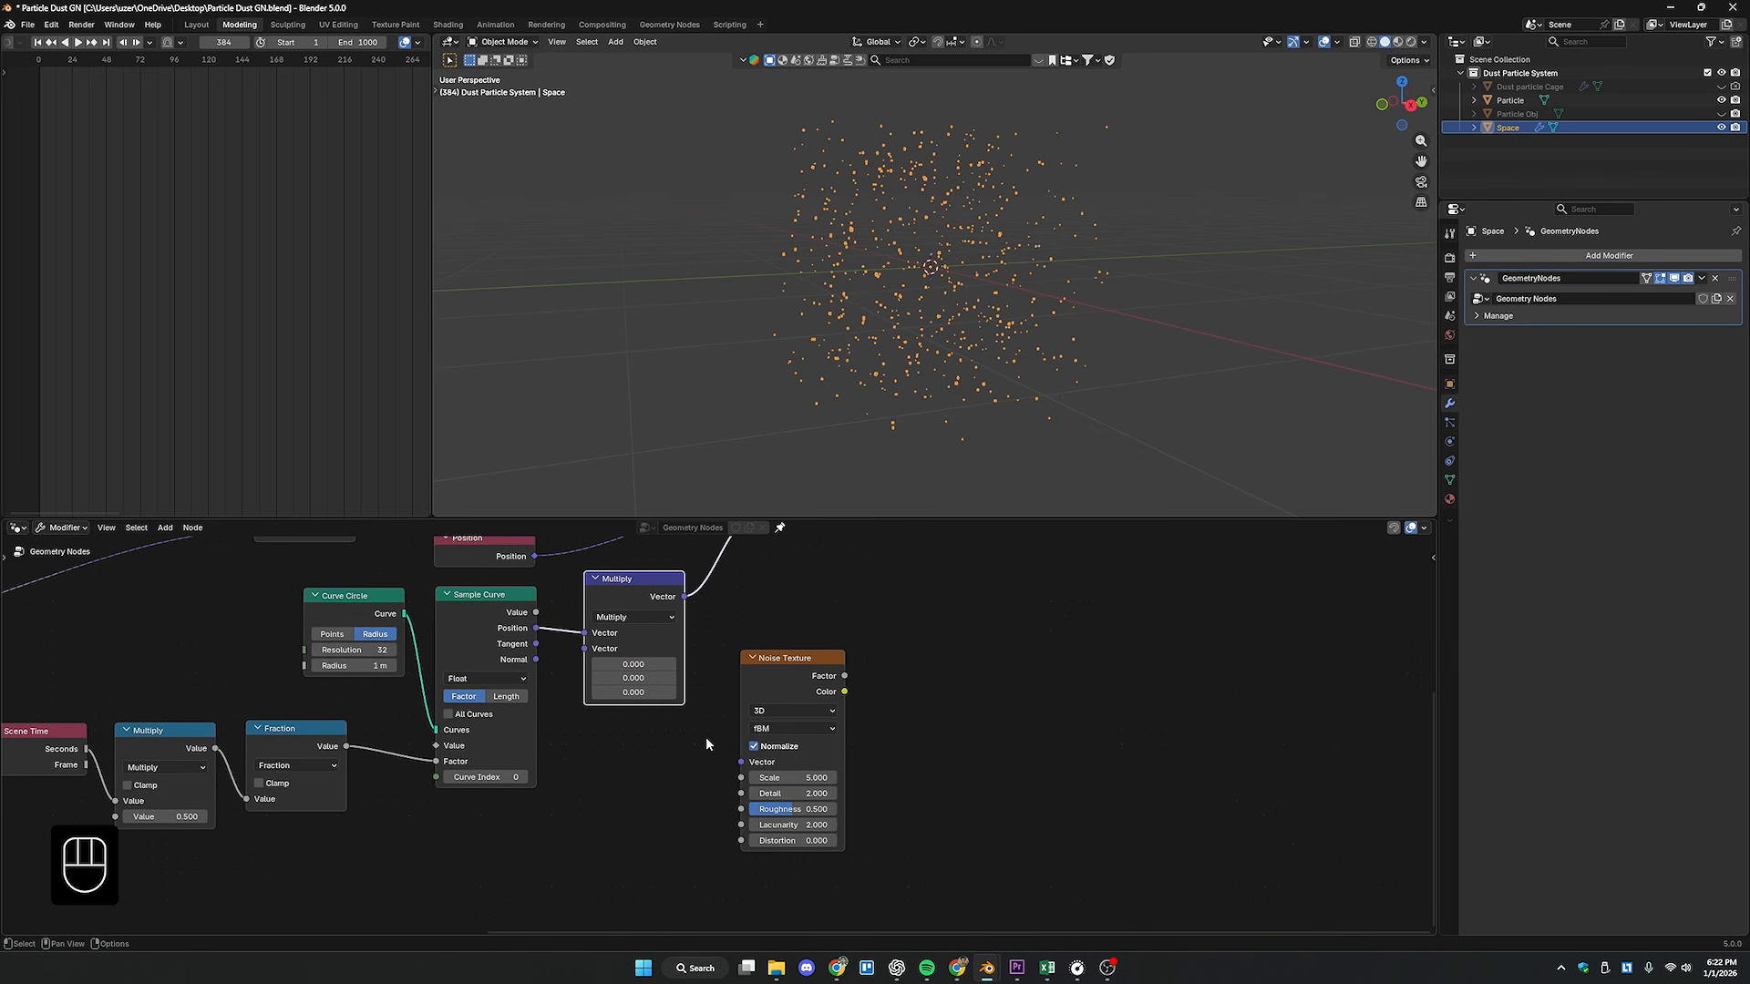
- Move the Noise Texture below Sample Curve, connect its Color to the vector Multiply's second Vector, and play the animation
left_click_drag(775, 677, 477, 823)
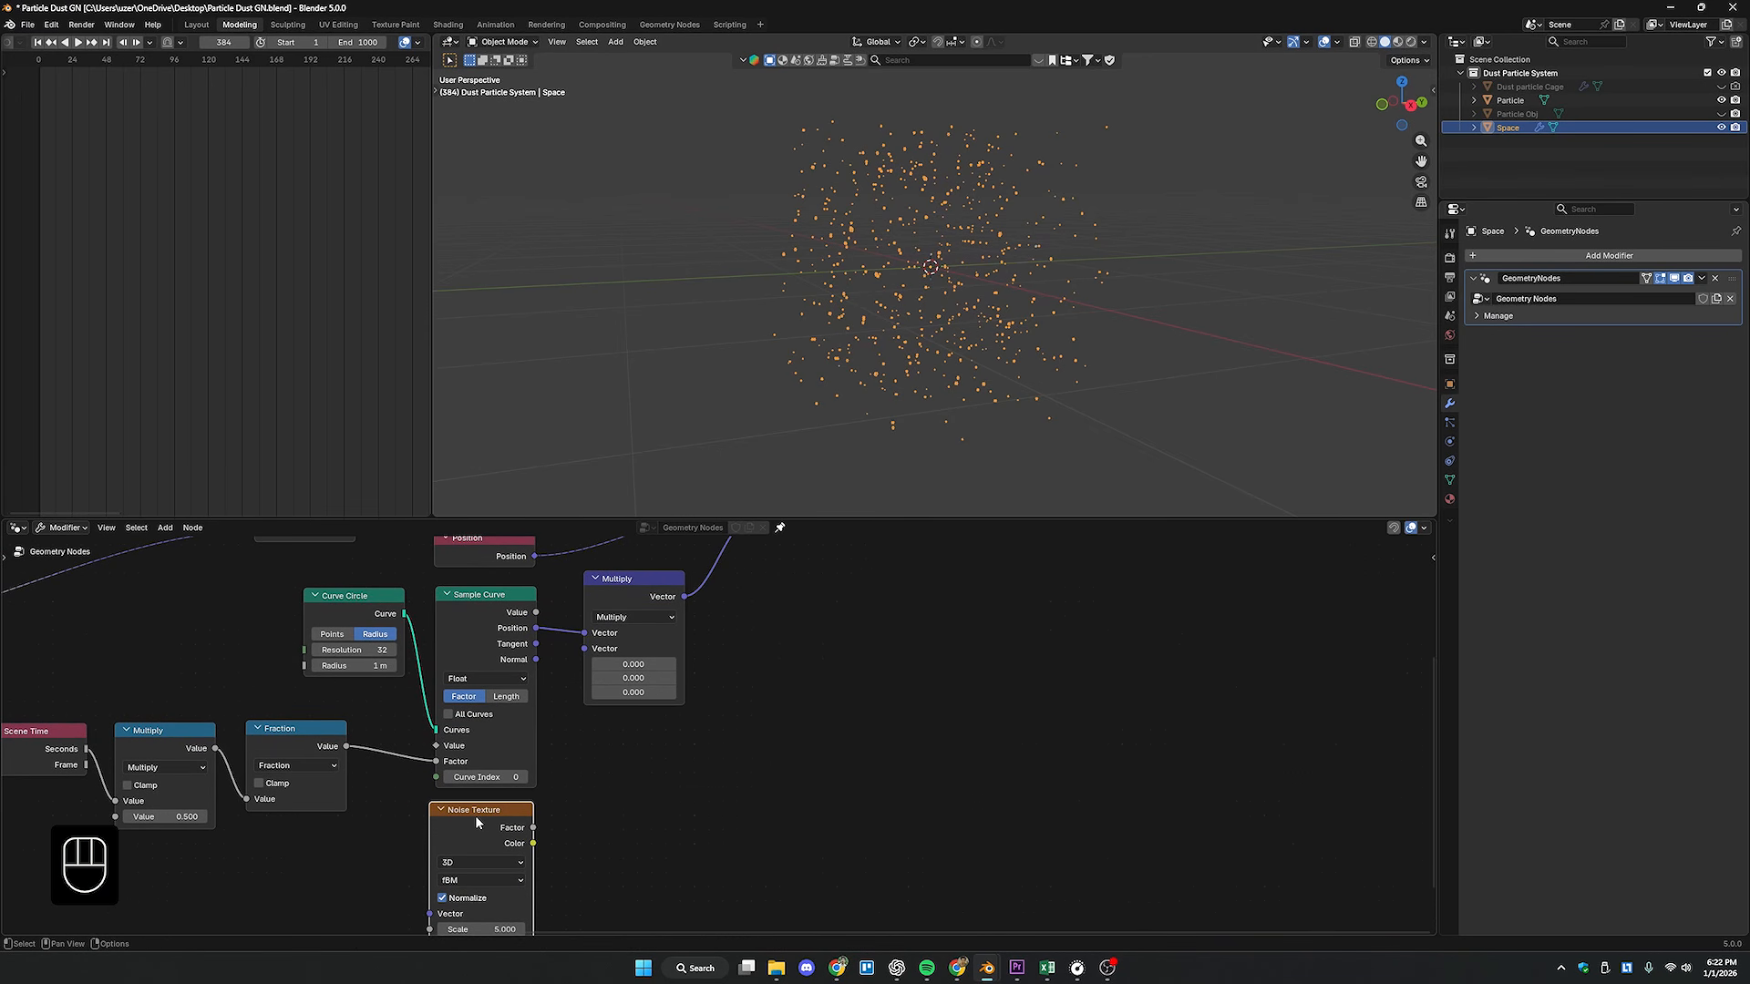
left_click_drag(583, 660, 584, 649)
scroll(781, 733, "down", 2)
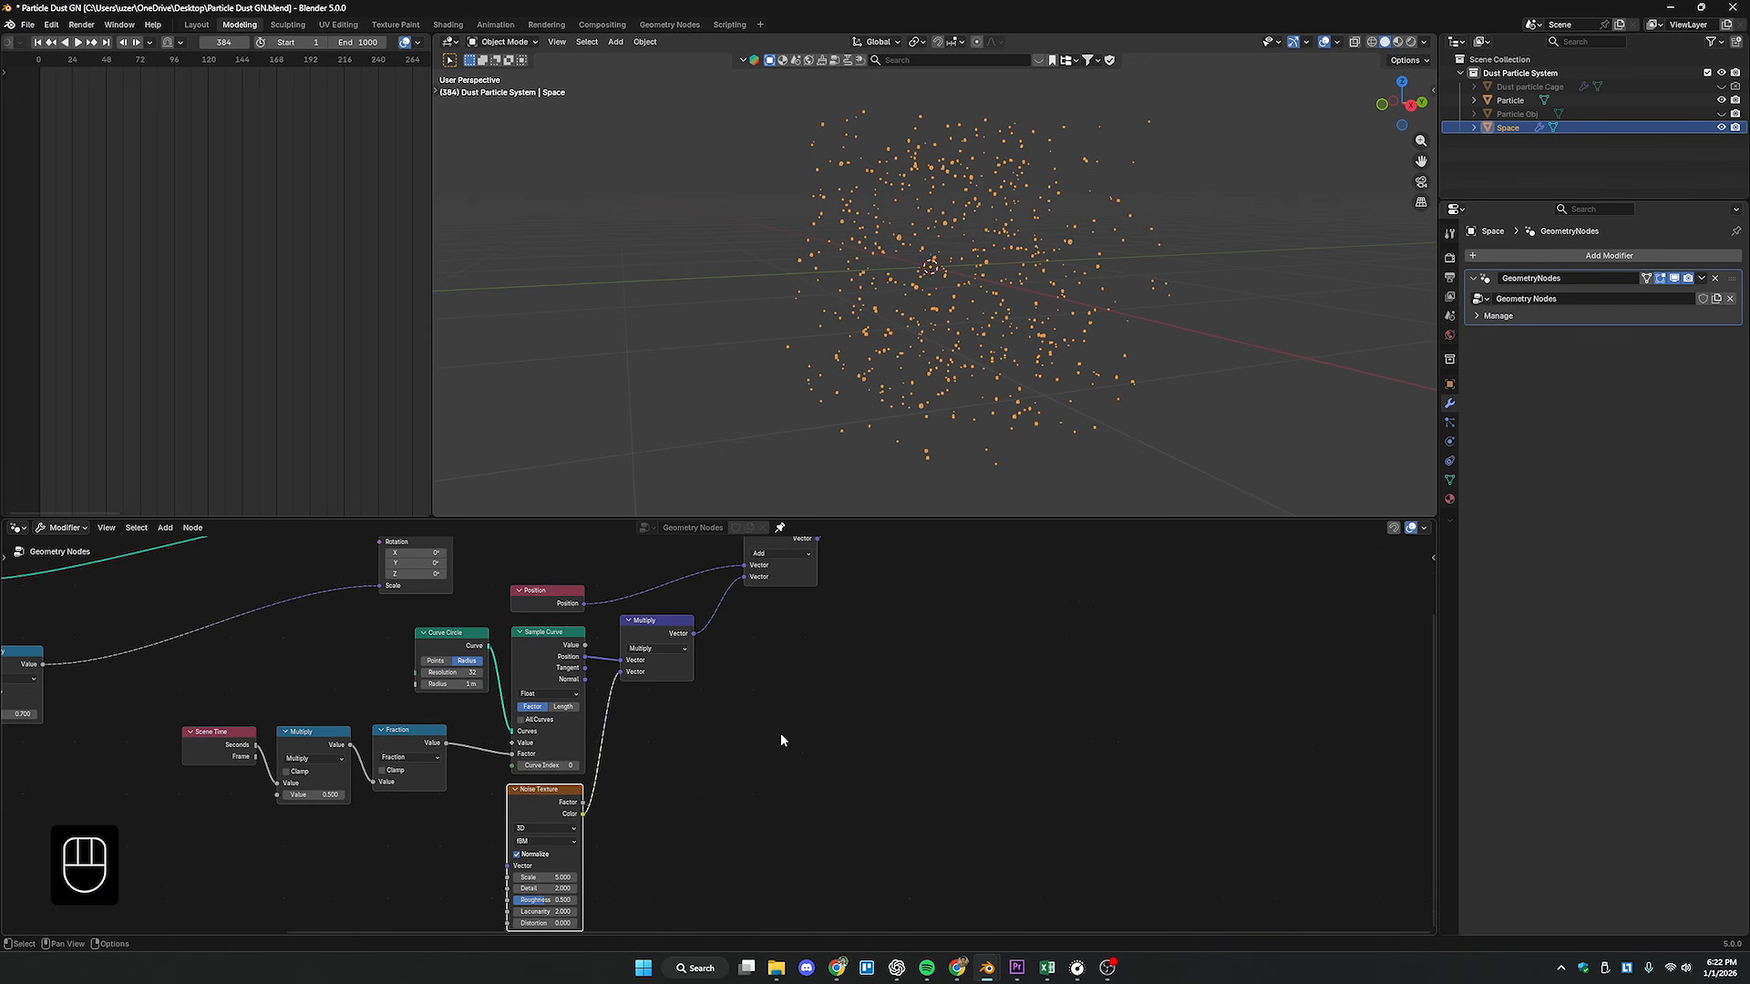
key("space")
left_click(1079, 319)
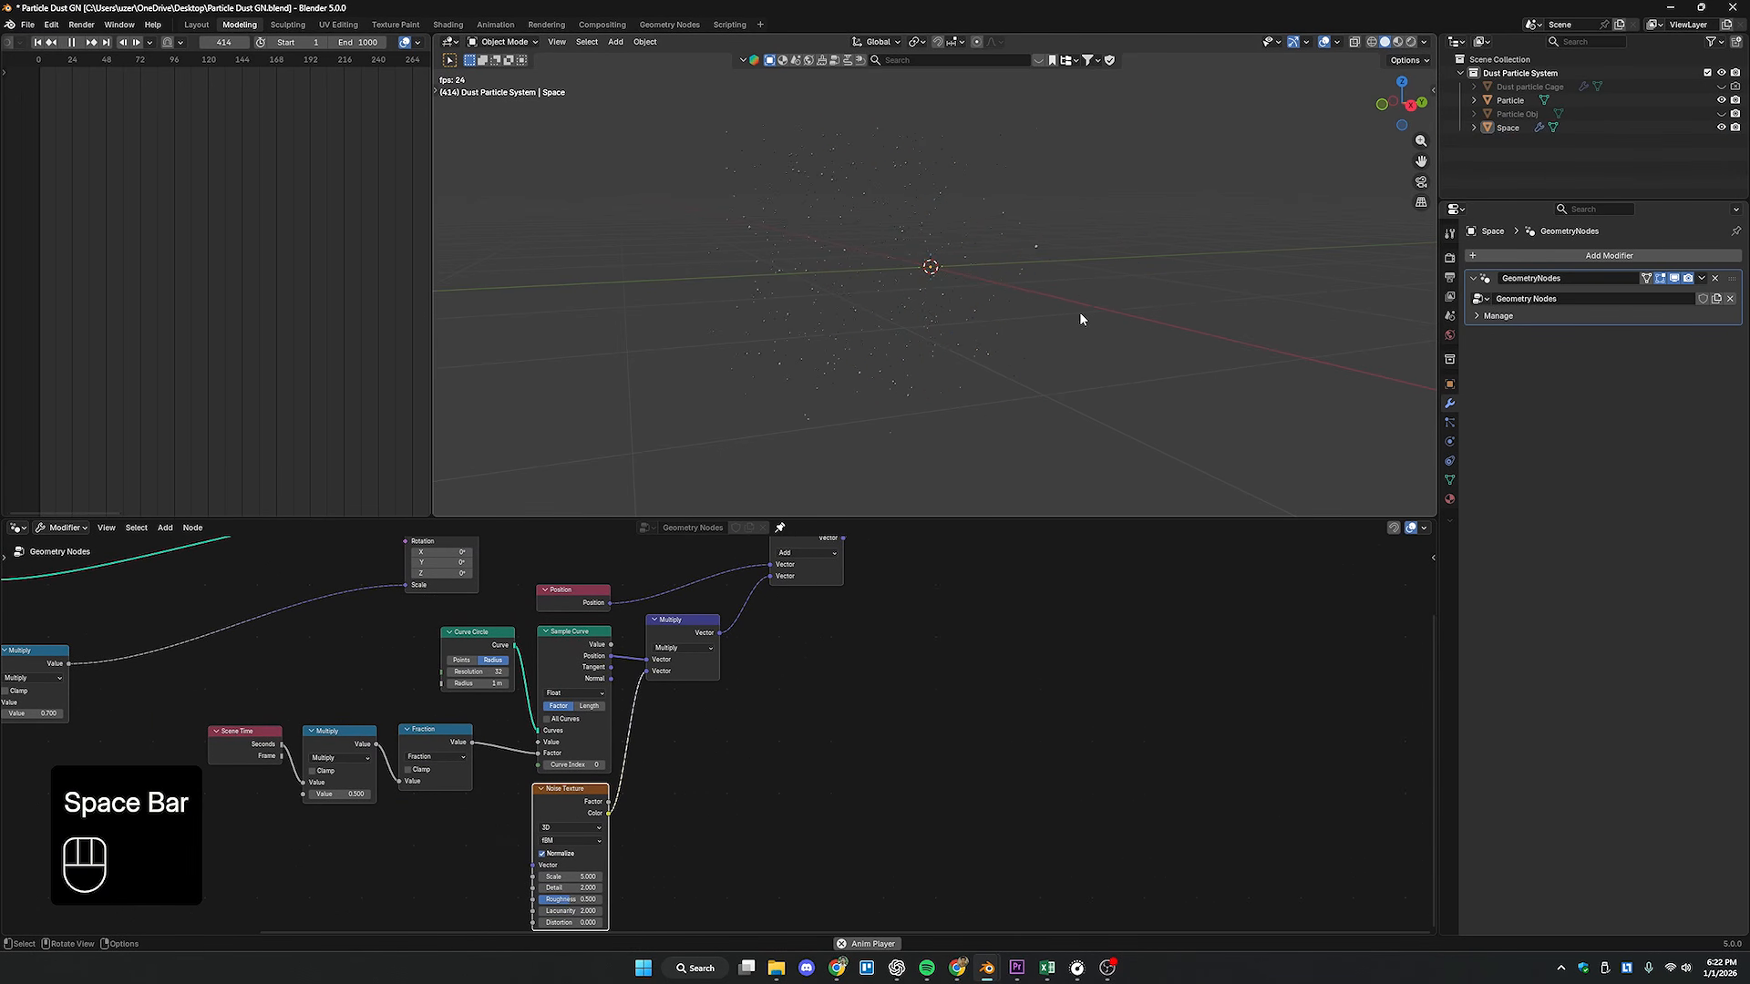
left_click(970, 291)
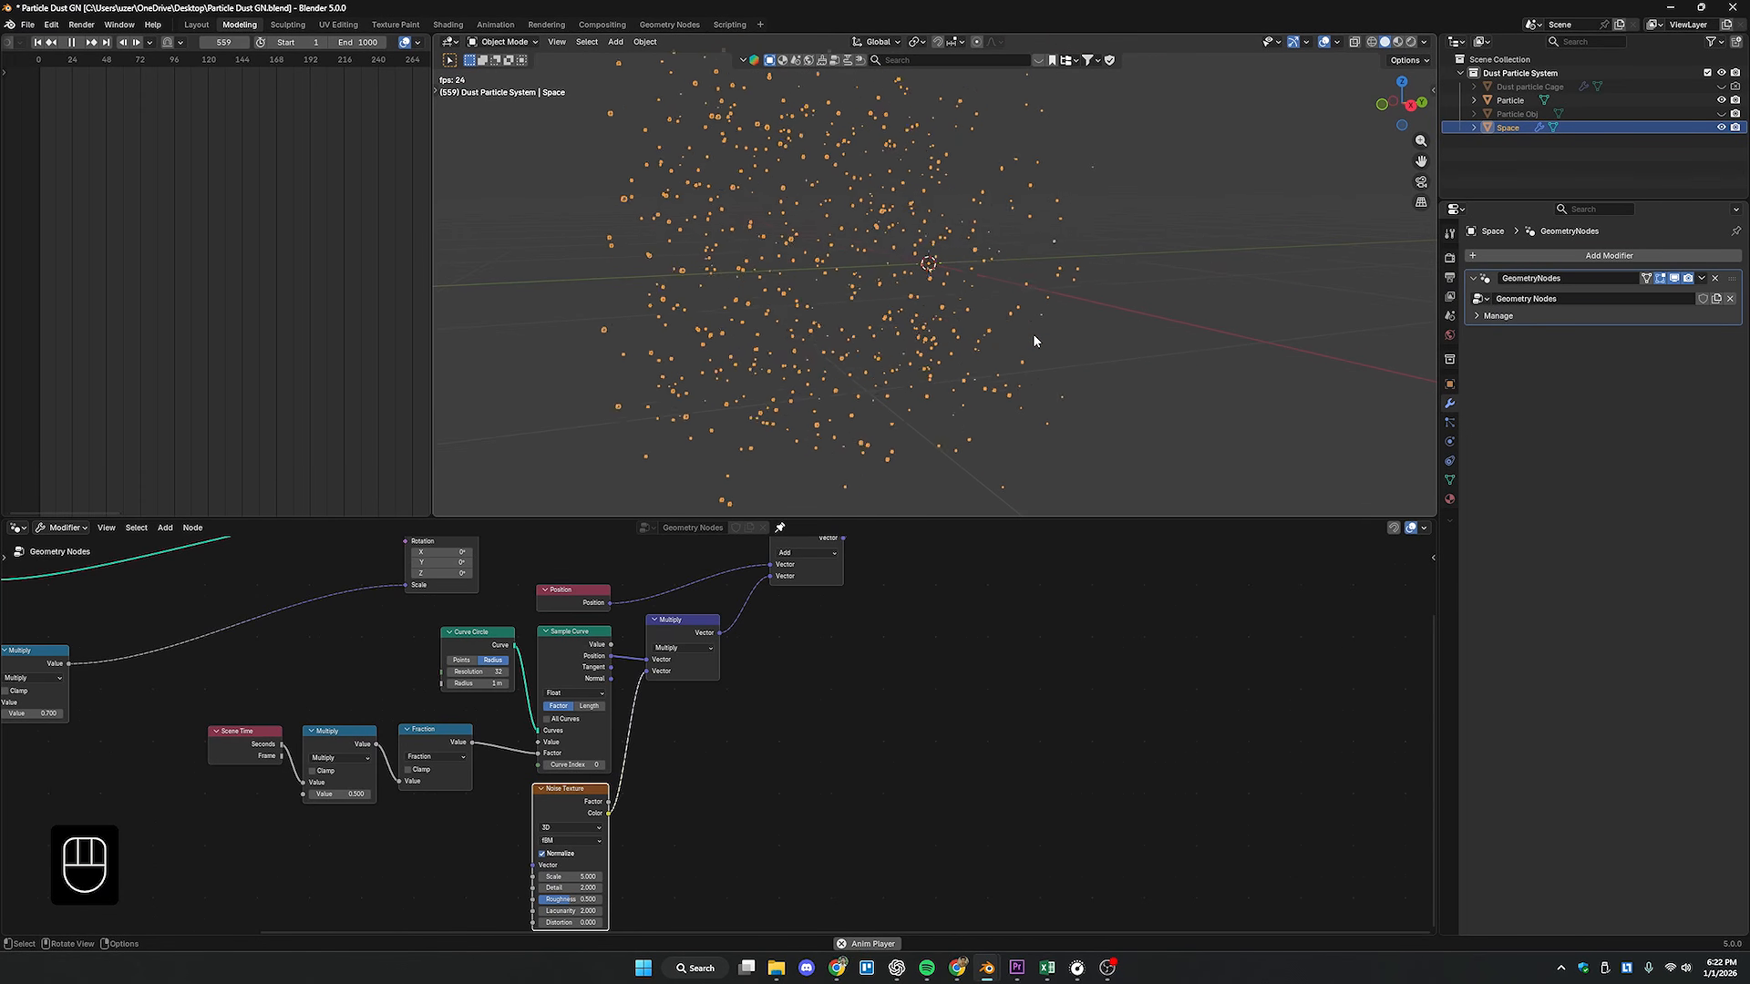
- Duplicate the Noise Texture and vector Multiply nodes and insert the duplicated Multiply between the original Multiply and Add
scroll(802, 709, "down", 2)
middle_click_drag(802, 709, 785, 686)
left_click(663, 659, "shift")
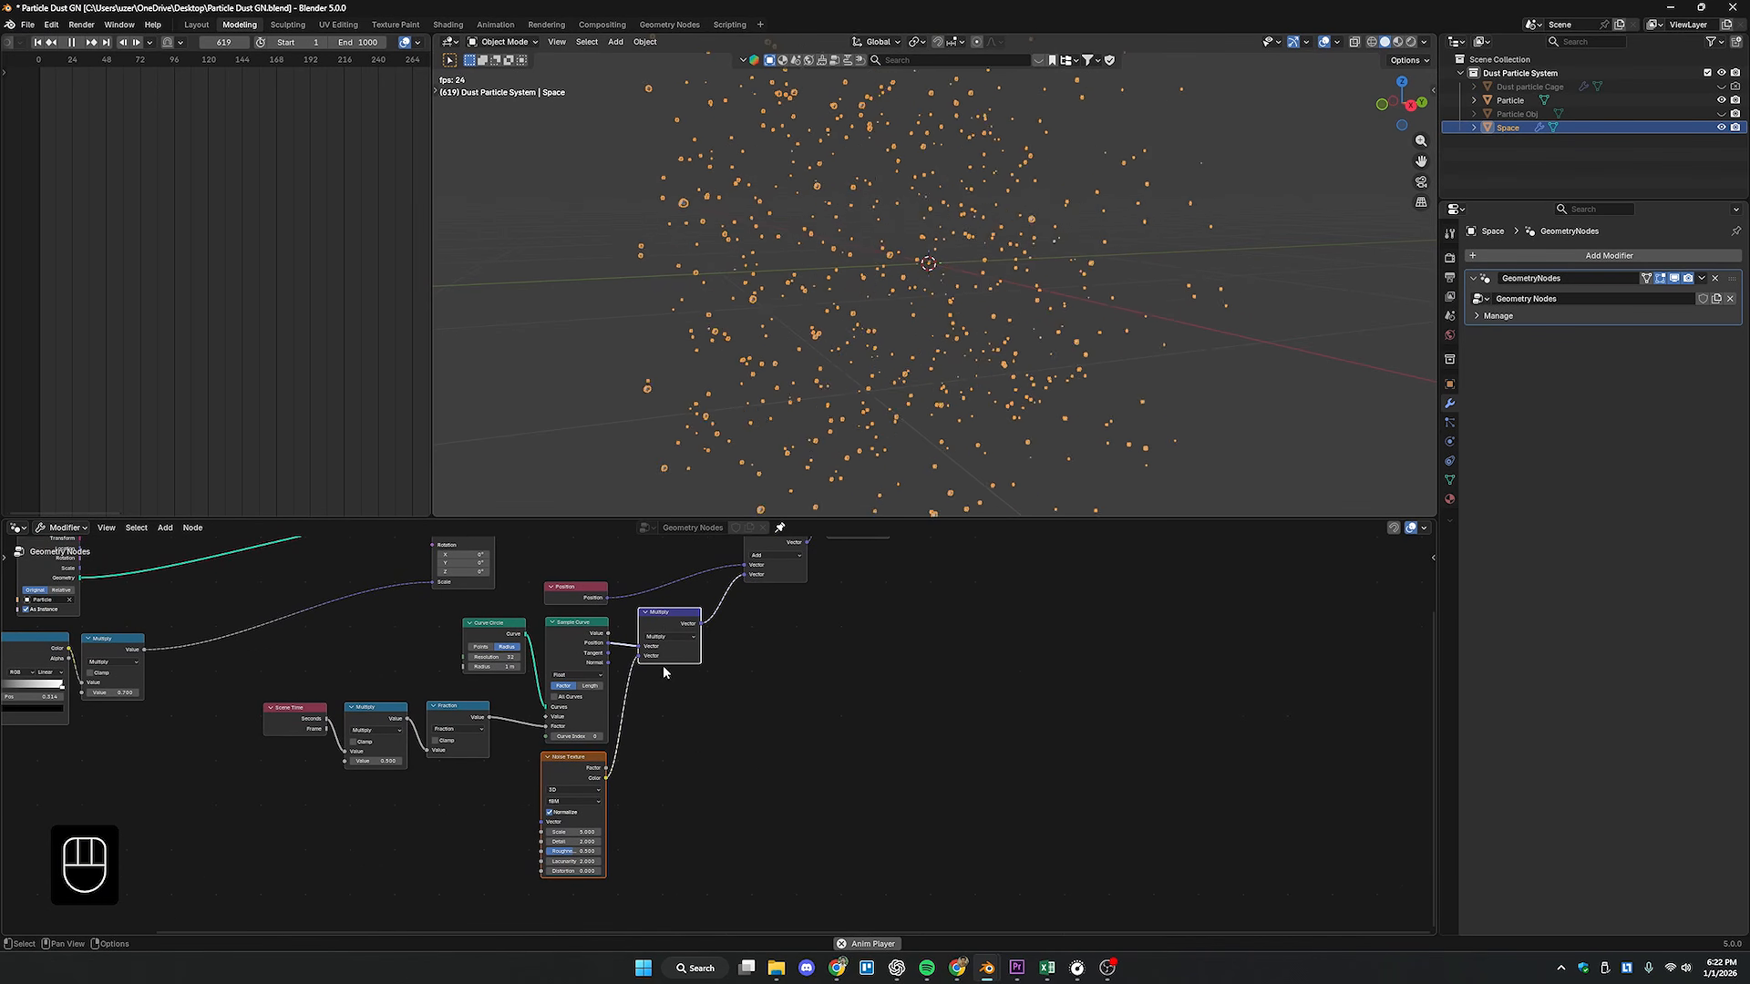
key("shift+d")
left_click(879, 709)
scroll(875, 697, "up", 2)
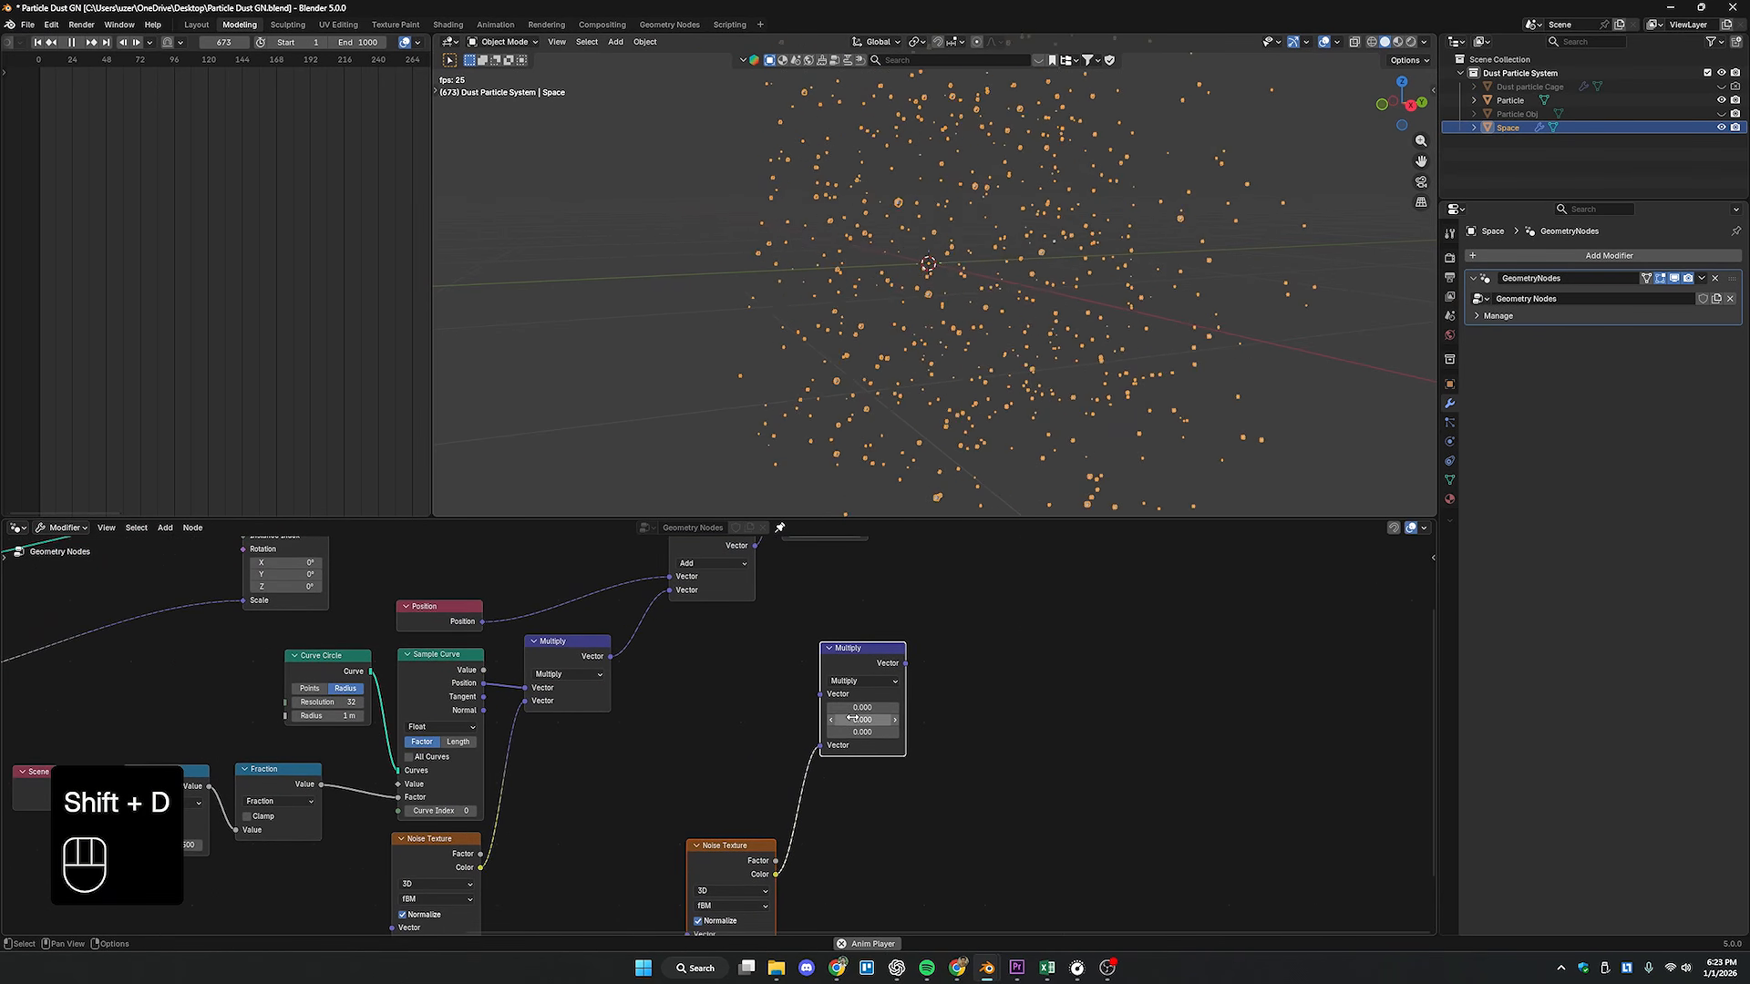
scroll(871, 686, "down", 2)
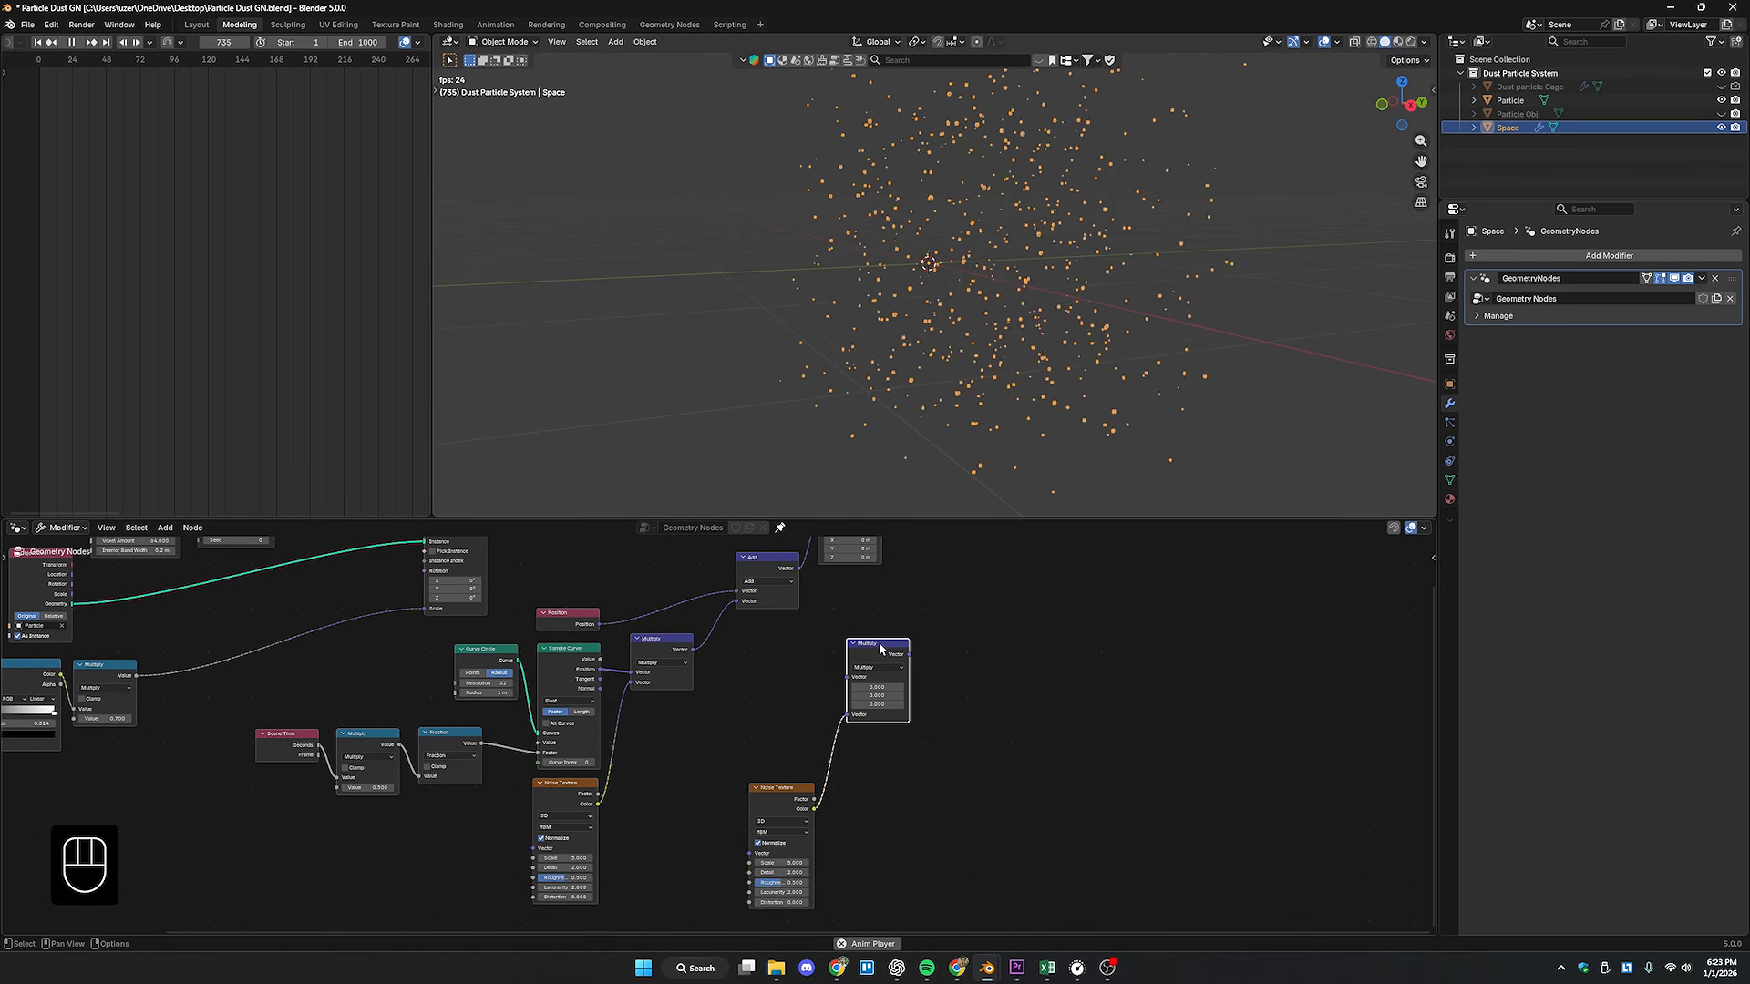
left_click_drag(898, 645, 762, 629, "alt")
- Set the duplicated Multiply node to Refract and connect the duplicated Noise Texture's Color to its second Vector
key("space")
scroll(746, 674, "up", 2)
left_click(742, 650)
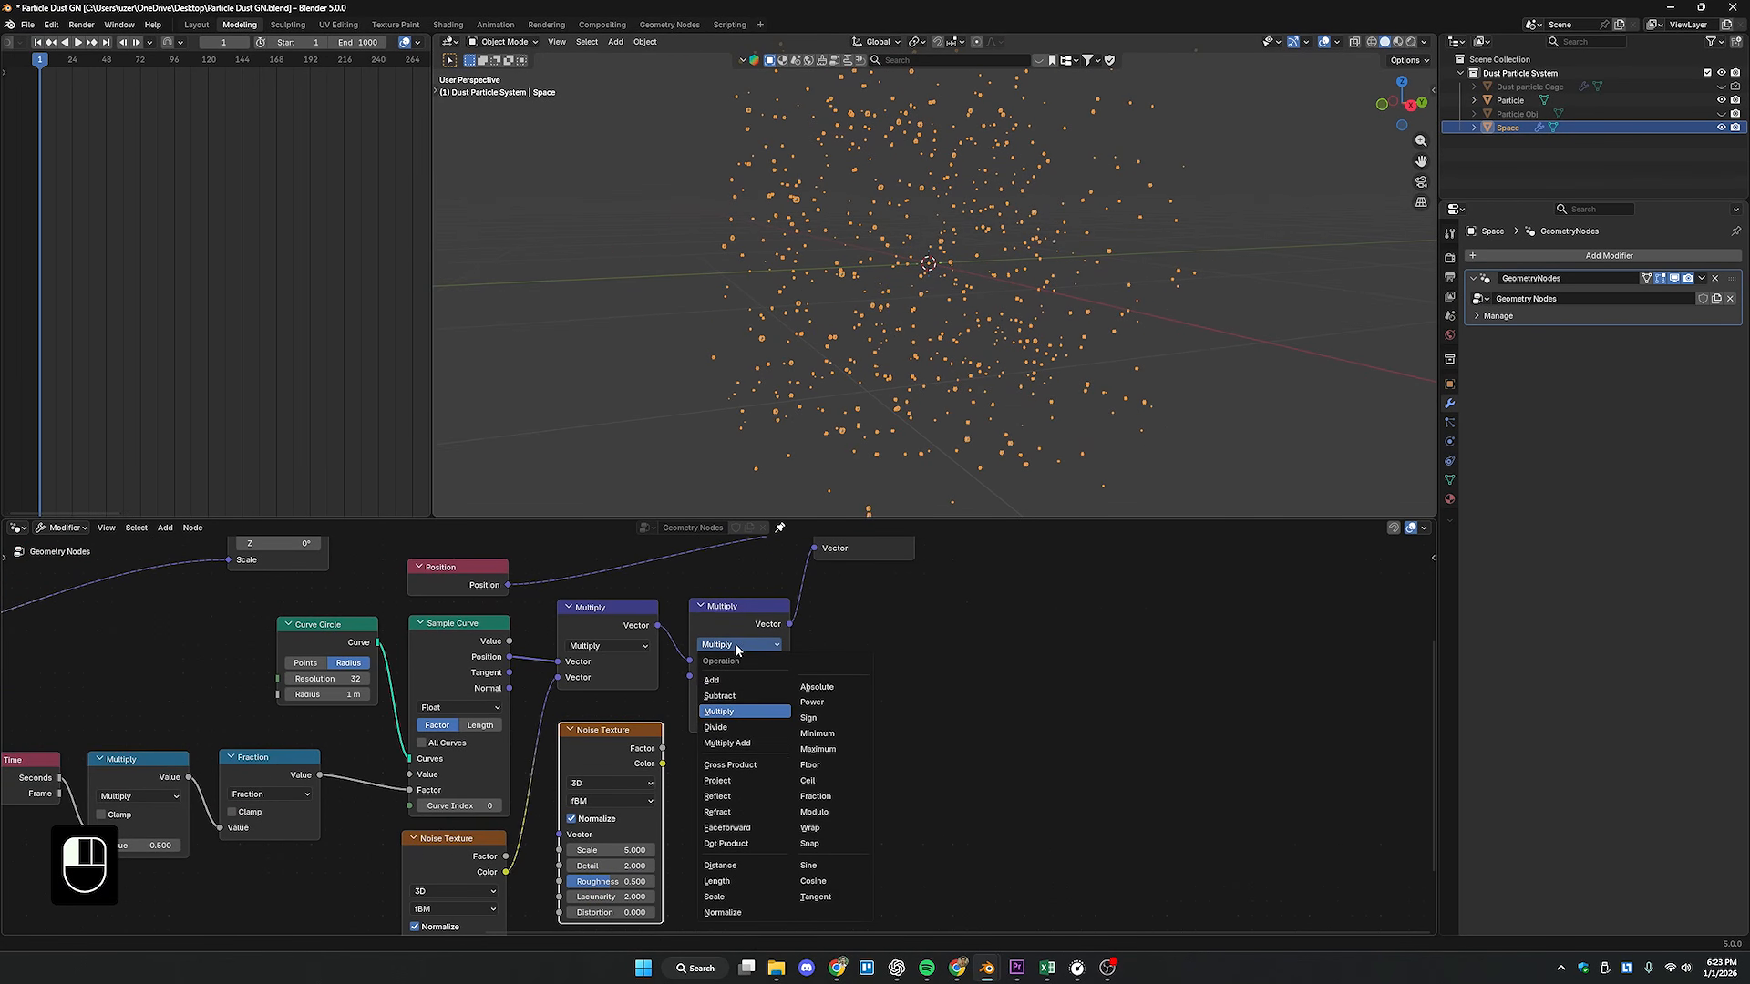
left_click(718, 813)
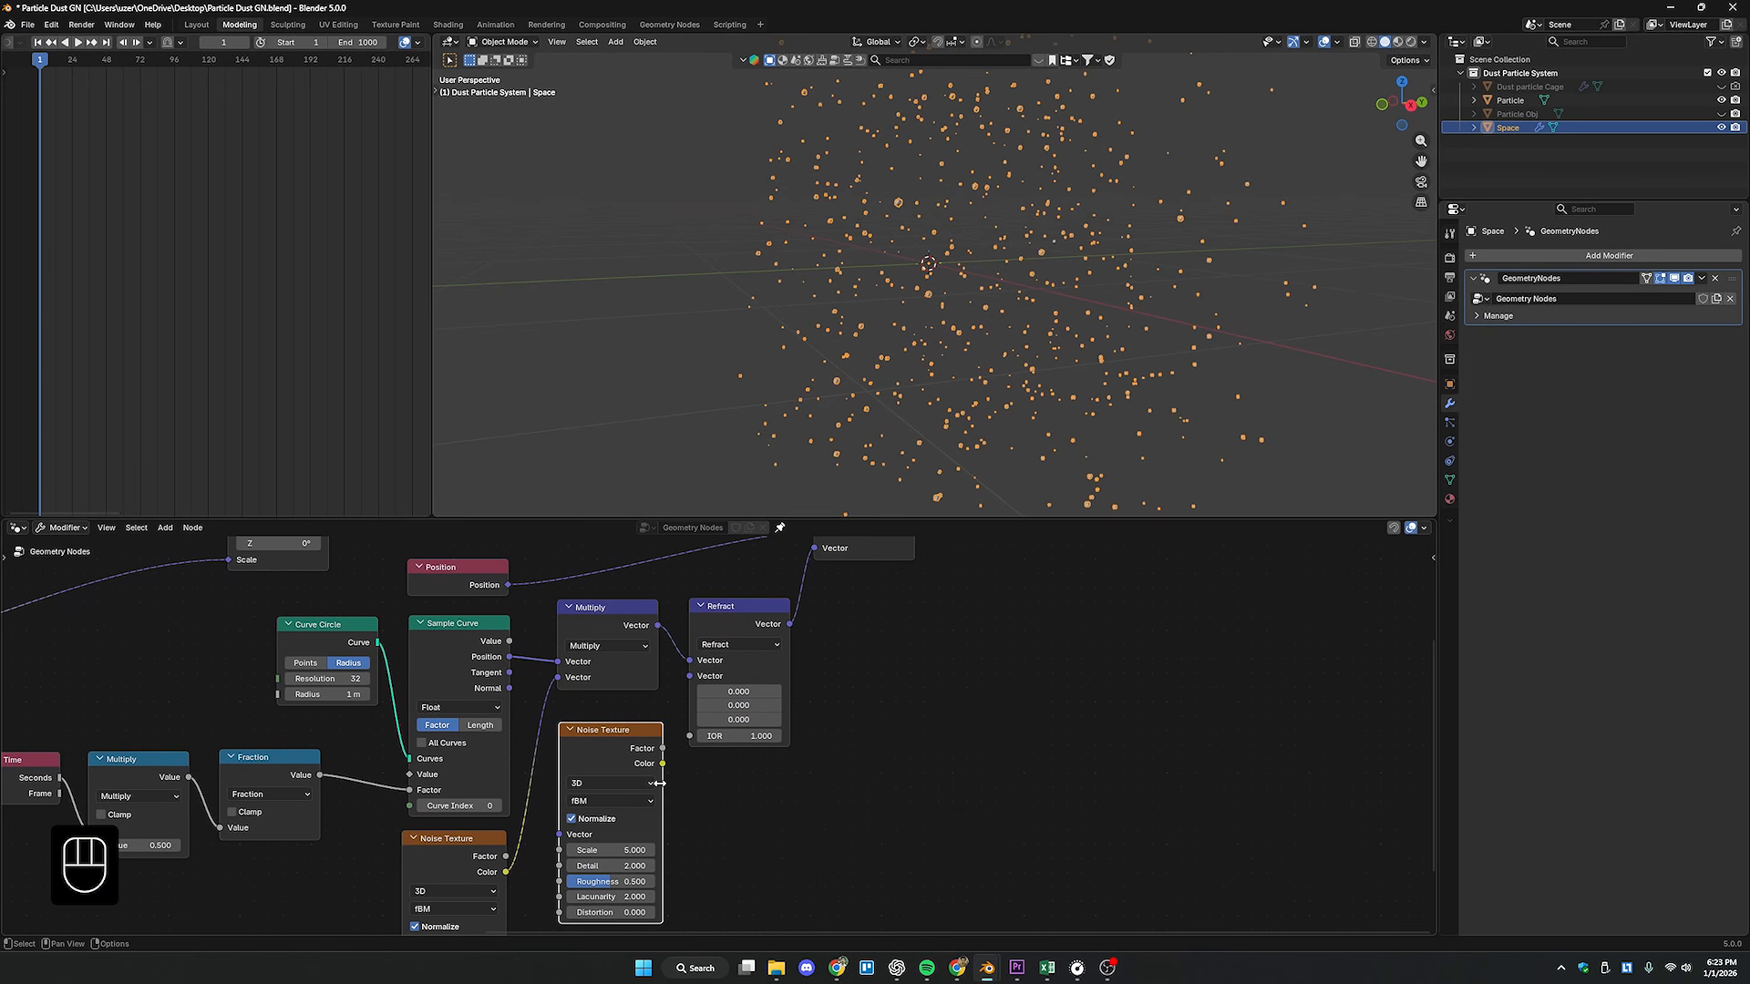
left_click_drag(688, 681, 689, 676)
key("space")
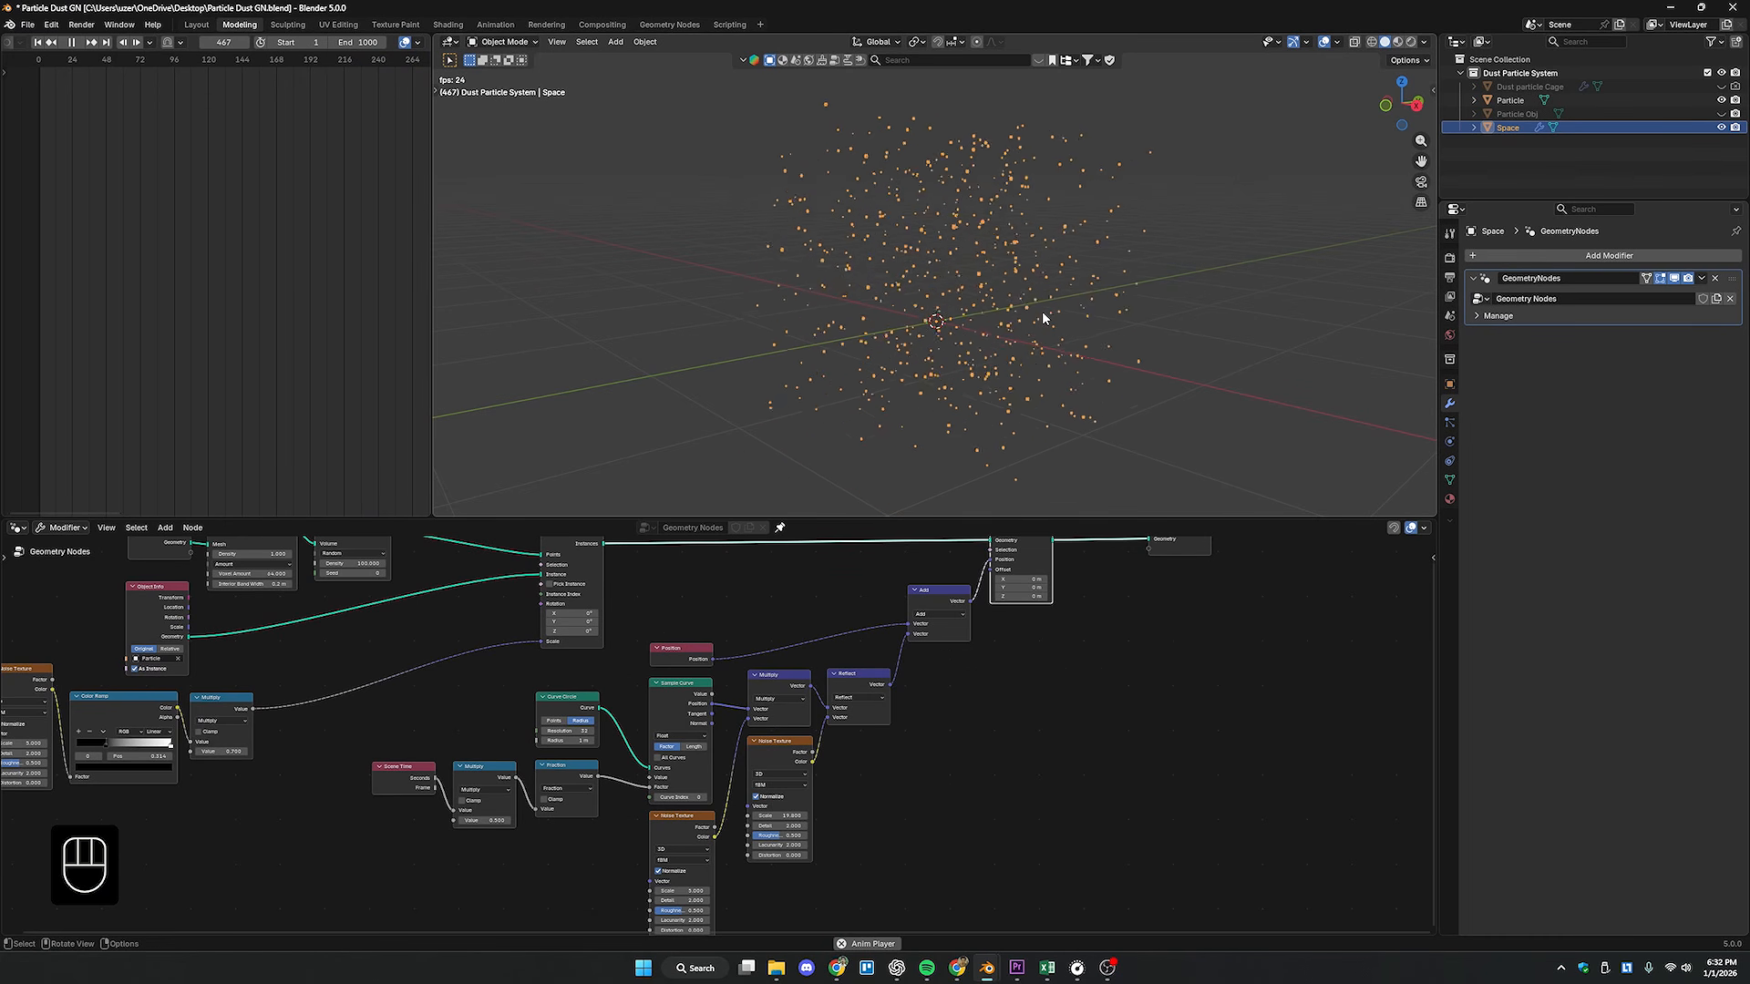
- Turn off Normalize on both Noise Texture nodes feeding the motion and check the particles in the viewport
middle_click_drag(939, 636, 929, 587)
scroll(775, 758, "up", 3)
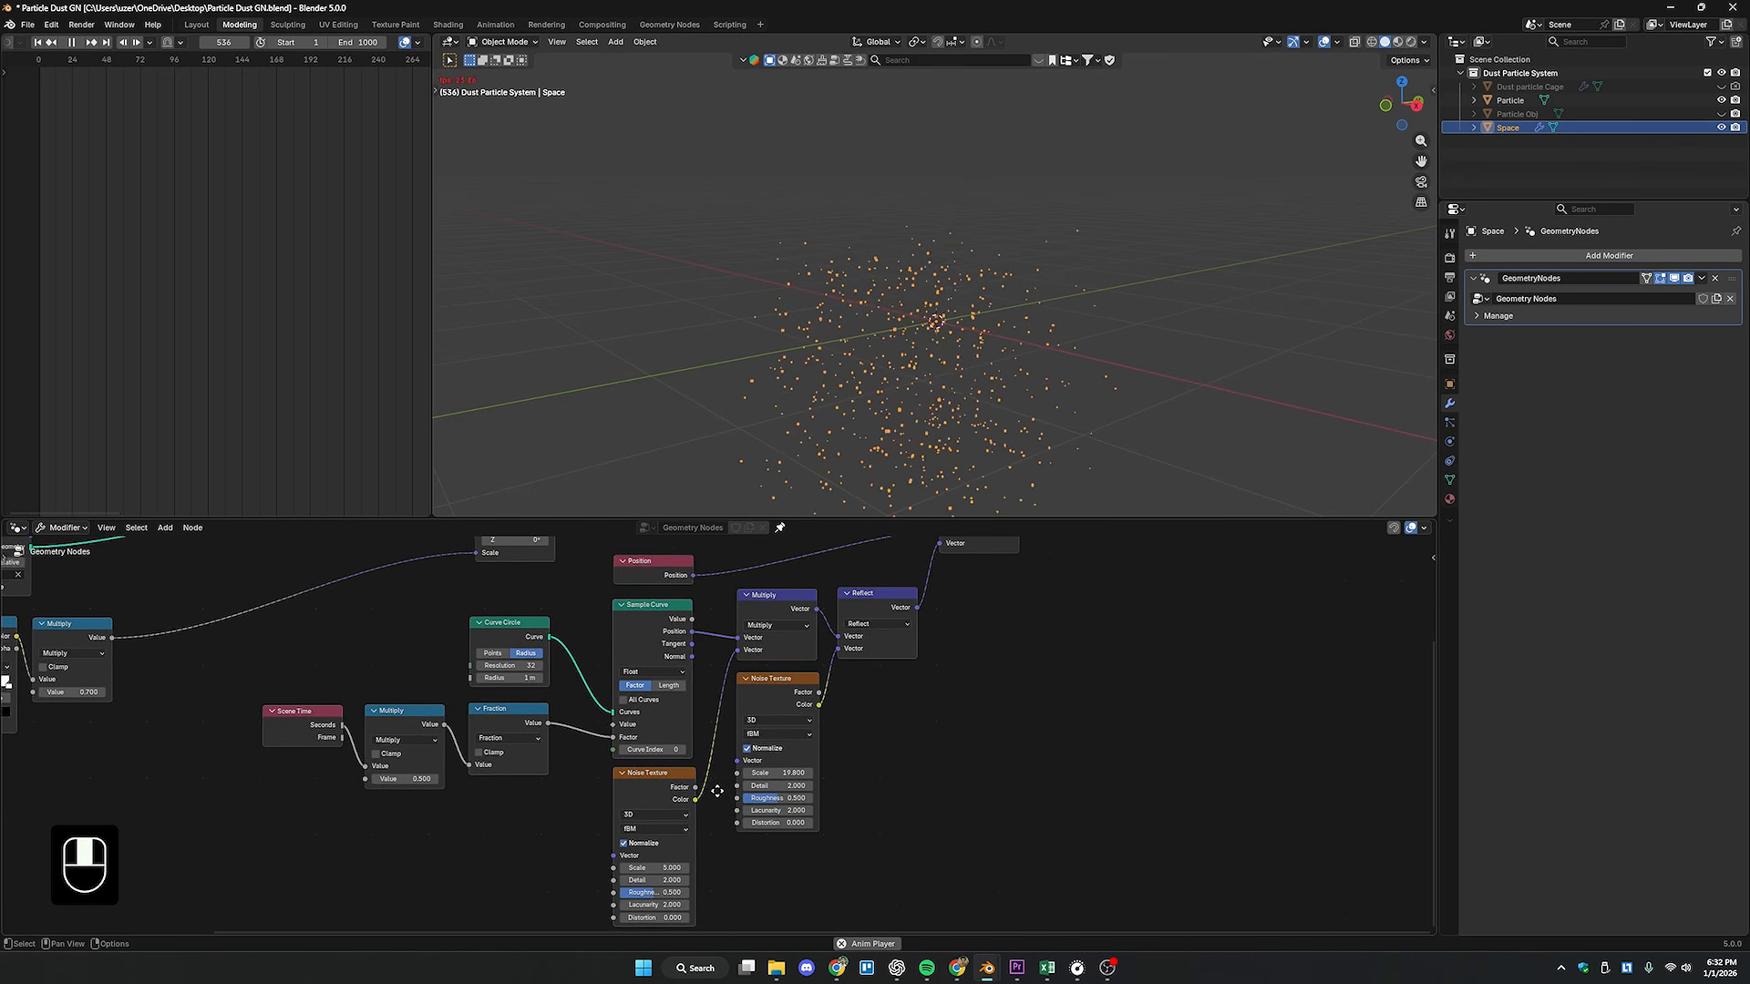
middle_click_drag(715, 795, 675, 767)
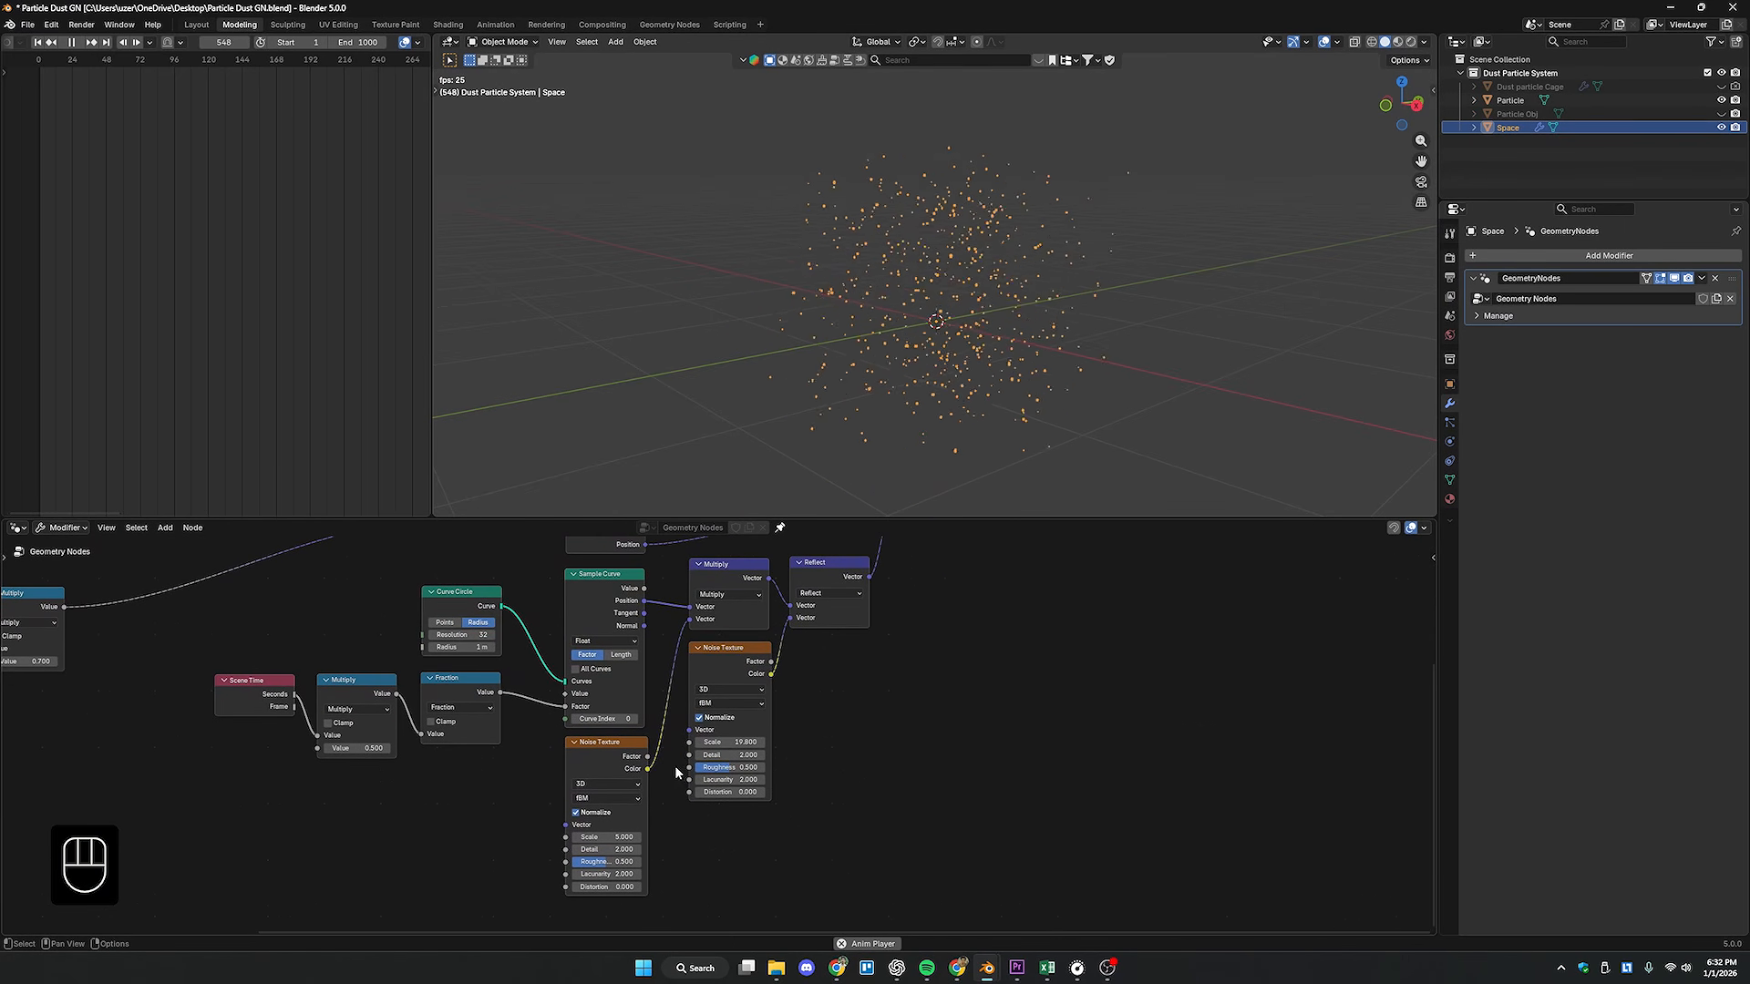
left_click(576, 813)
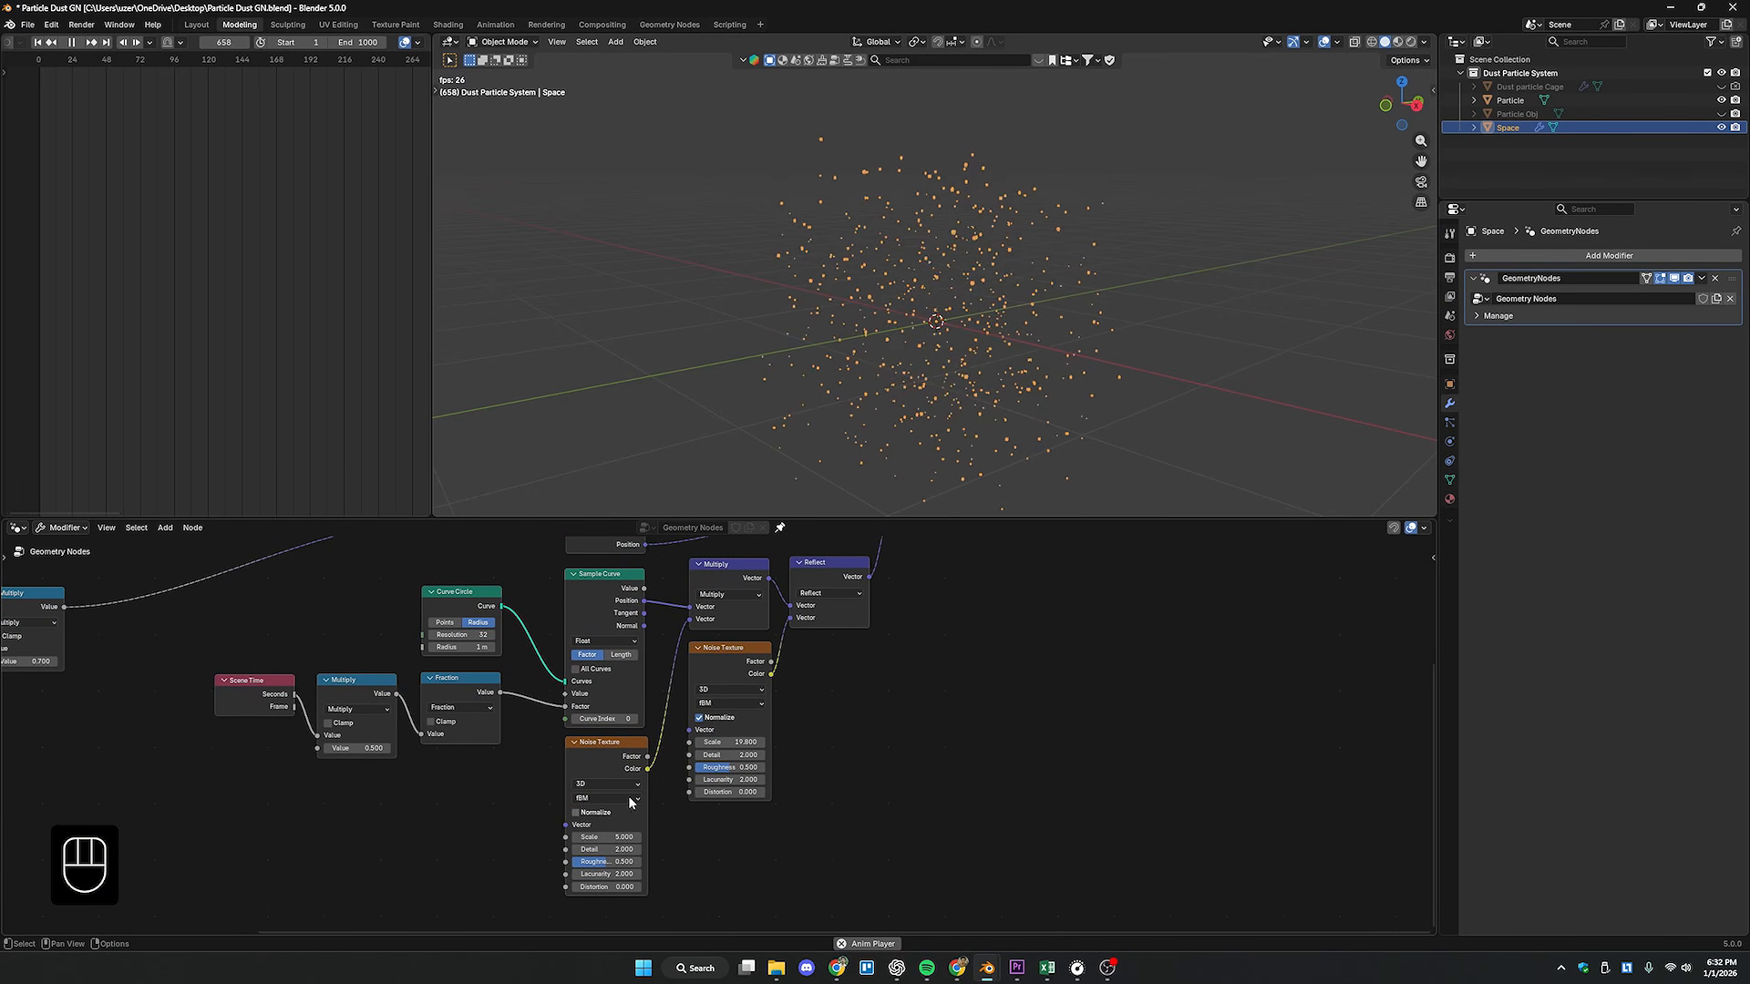
left_click(700, 718)
scroll(1036, 358, "up", 3)
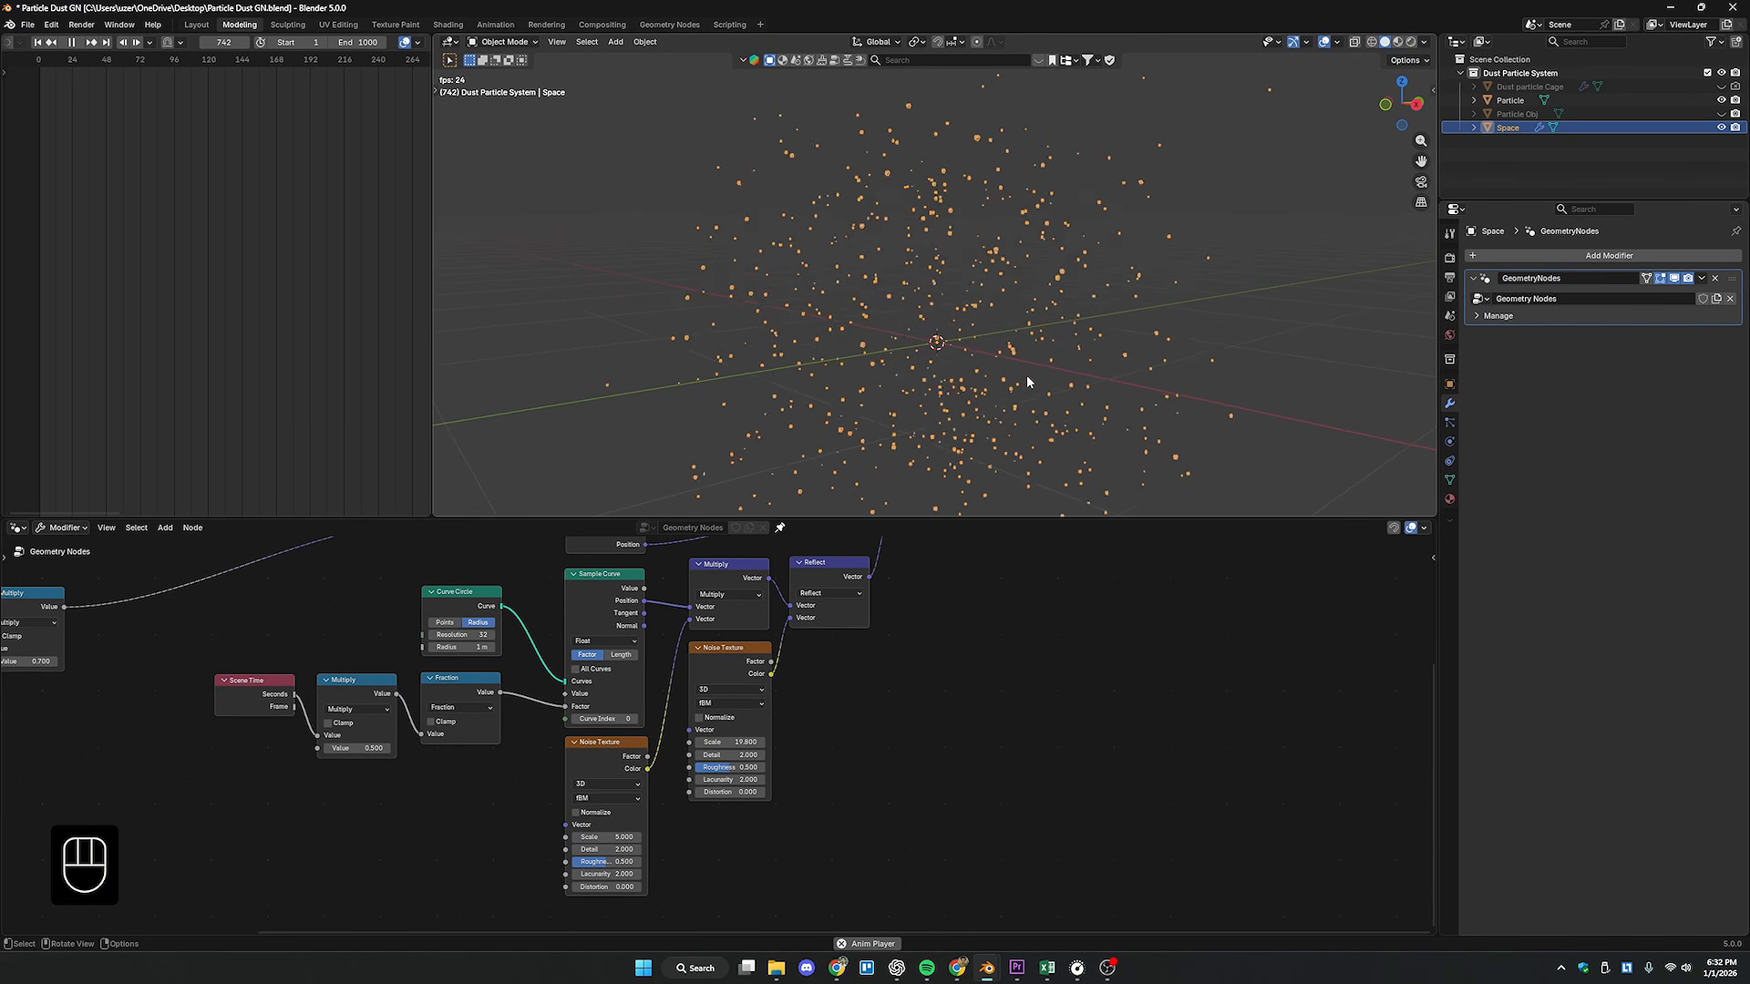
middle_click_drag(1026, 374, 990, 349)
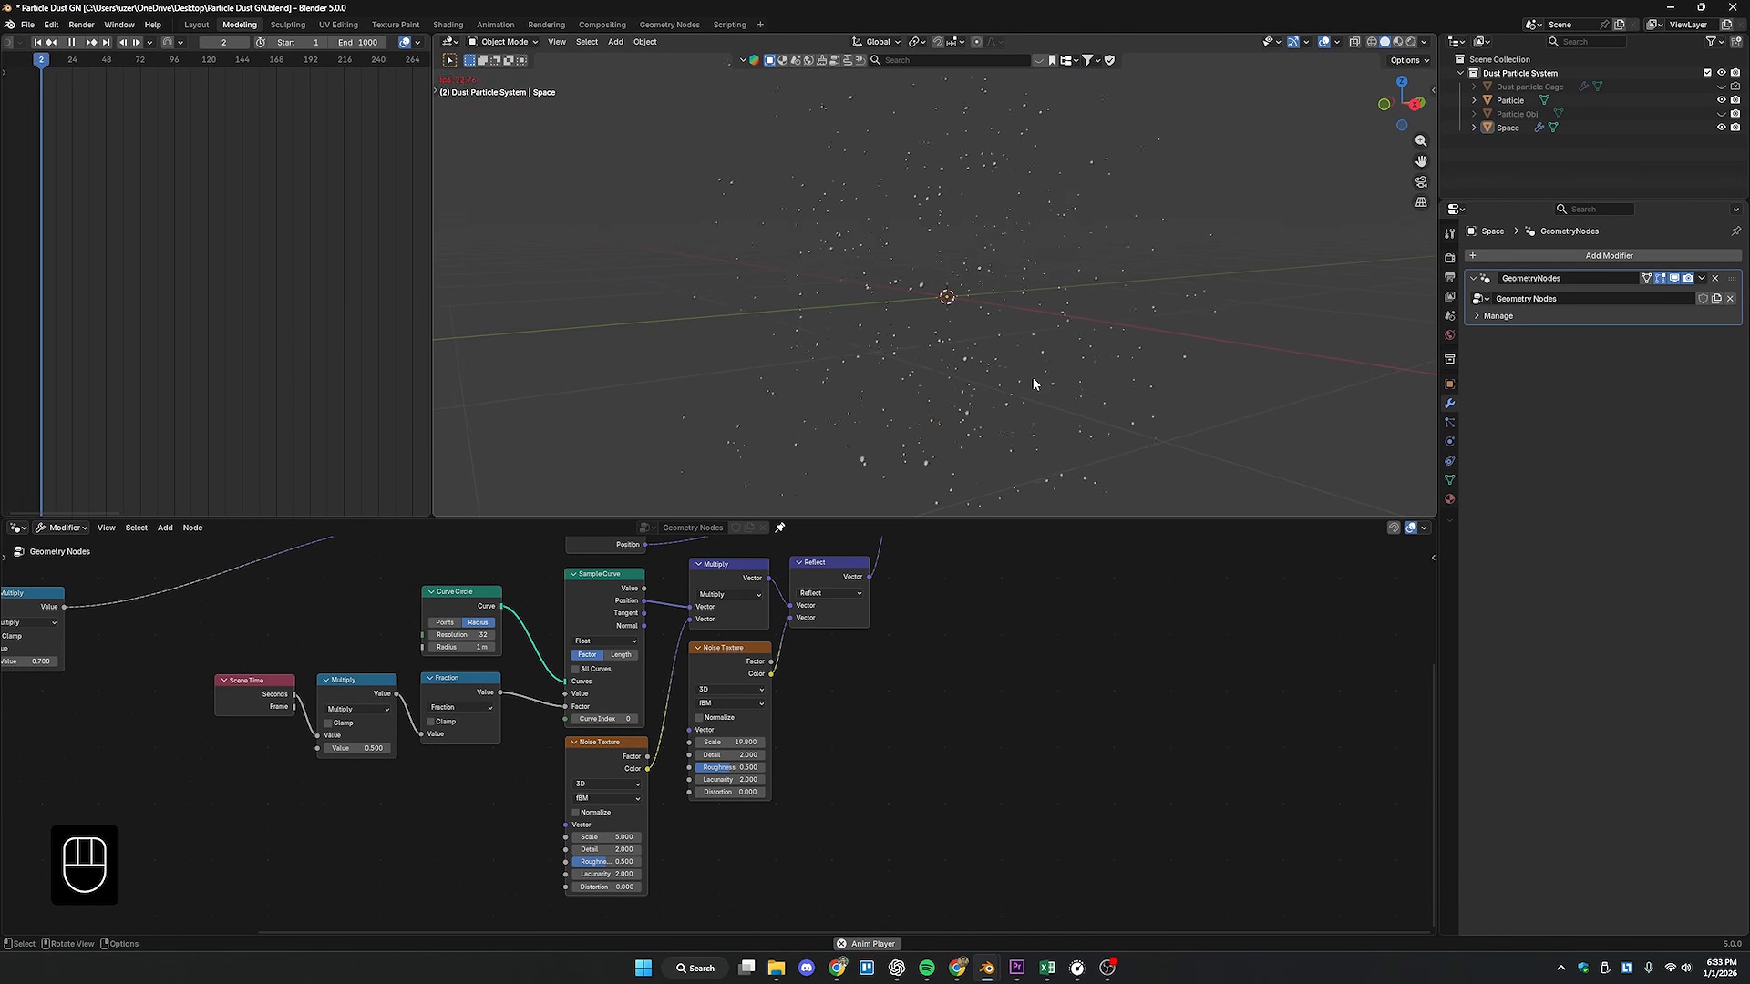
scroll(914, 757, "down", 1)
left_click_drag(1206, 311, 825, 153)
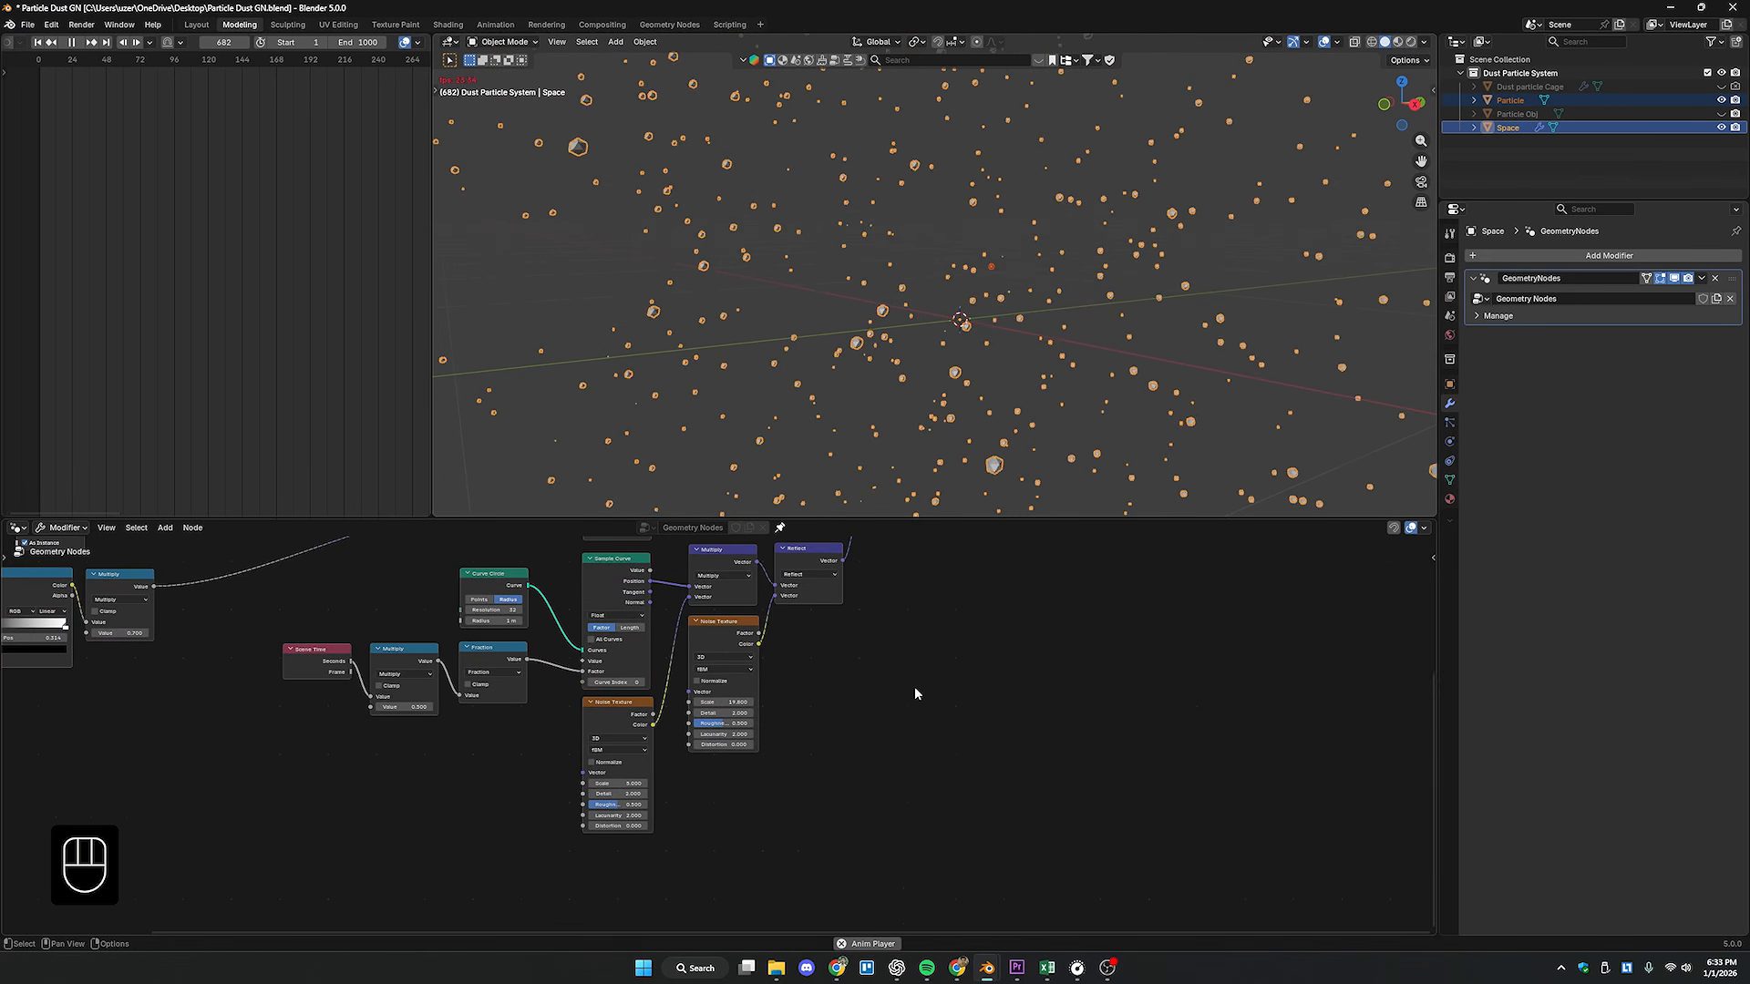
- Set the Value of the Multiply node after Scene Time to 0.100 and review the particles' motion
middle_click_drag(211, 691, 483, 776)
middle_click_drag(1106, 850, 976, 755)
scroll(547, 737, "up", 3)
middle_click_drag(507, 726, 697, 780)
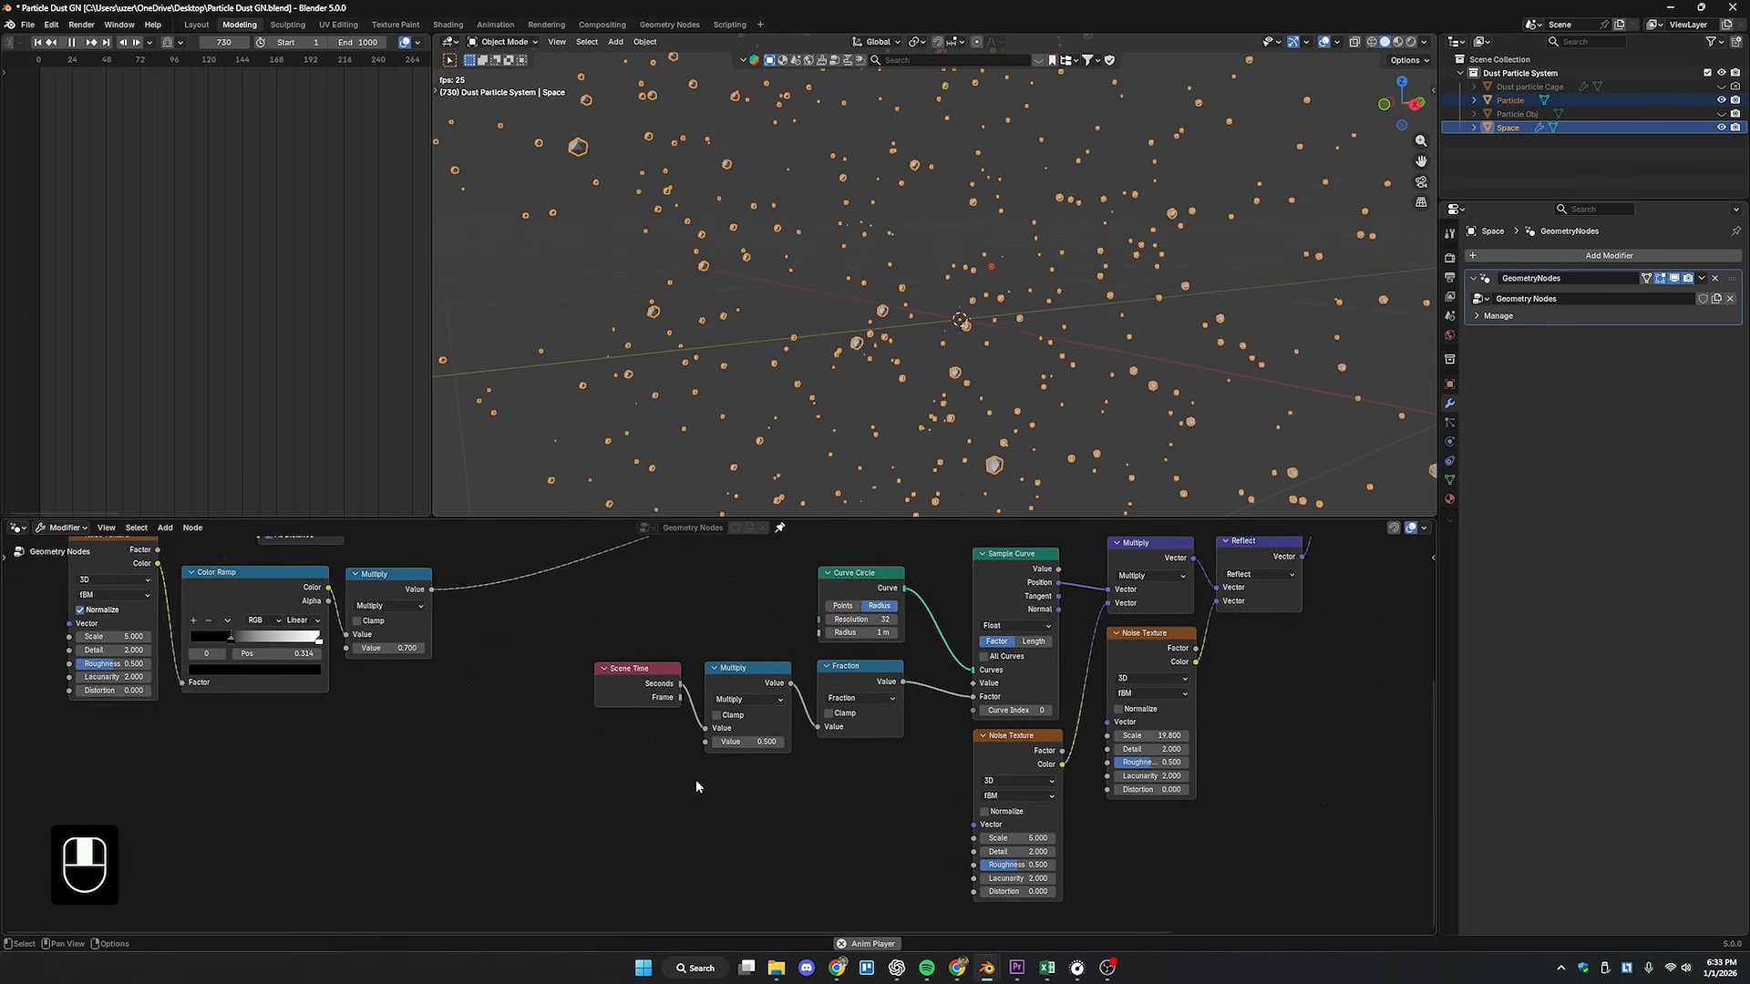
scroll(698, 778, "up", 4)
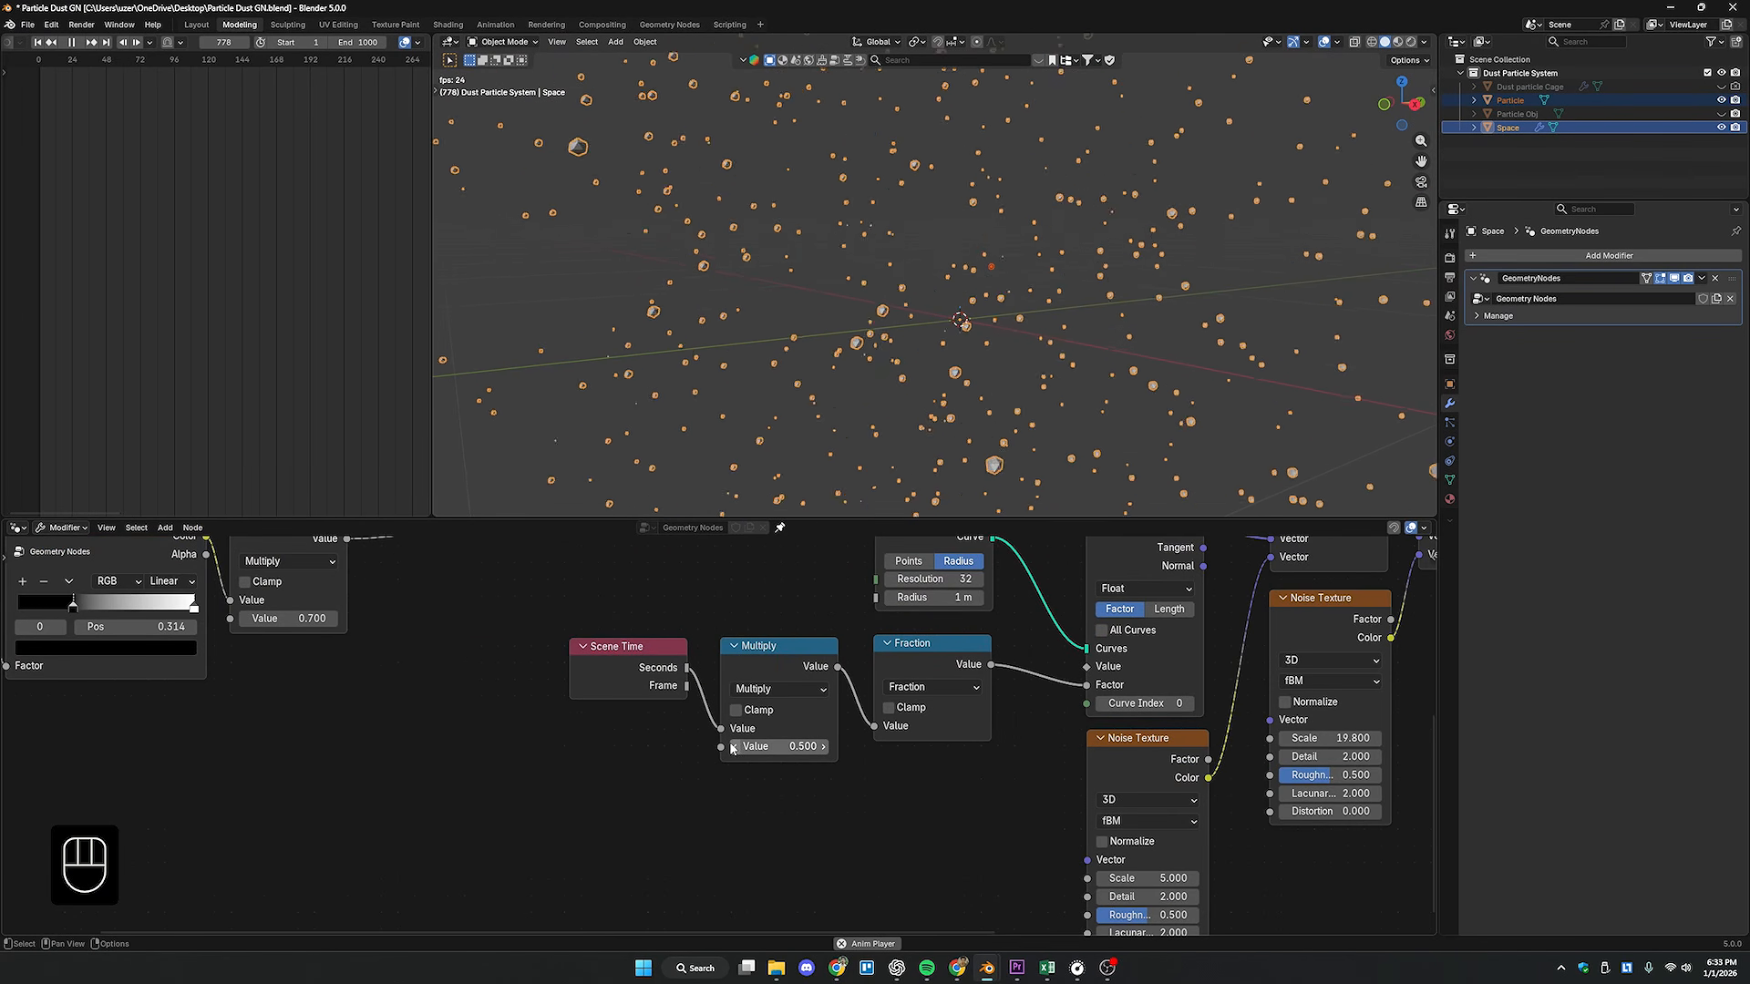
left_click(733, 748)
left_click(733, 747)
left_click(733, 748)
left_click(733, 747)
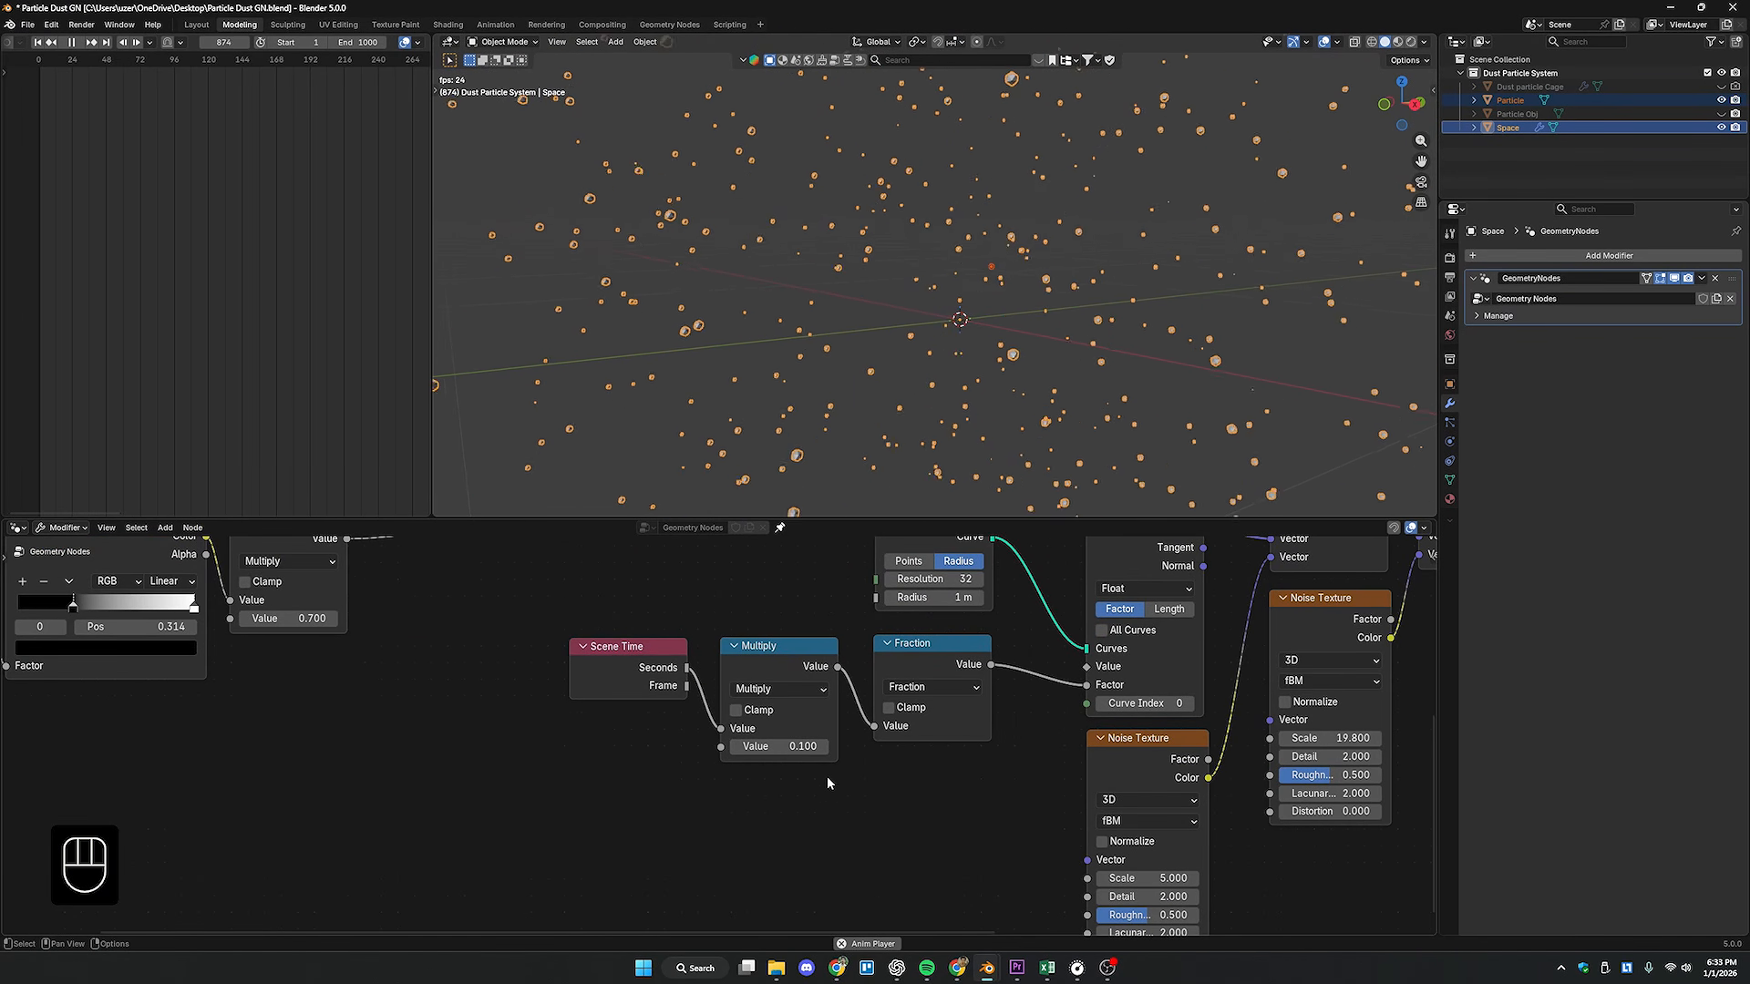
left_click(1375, 292)
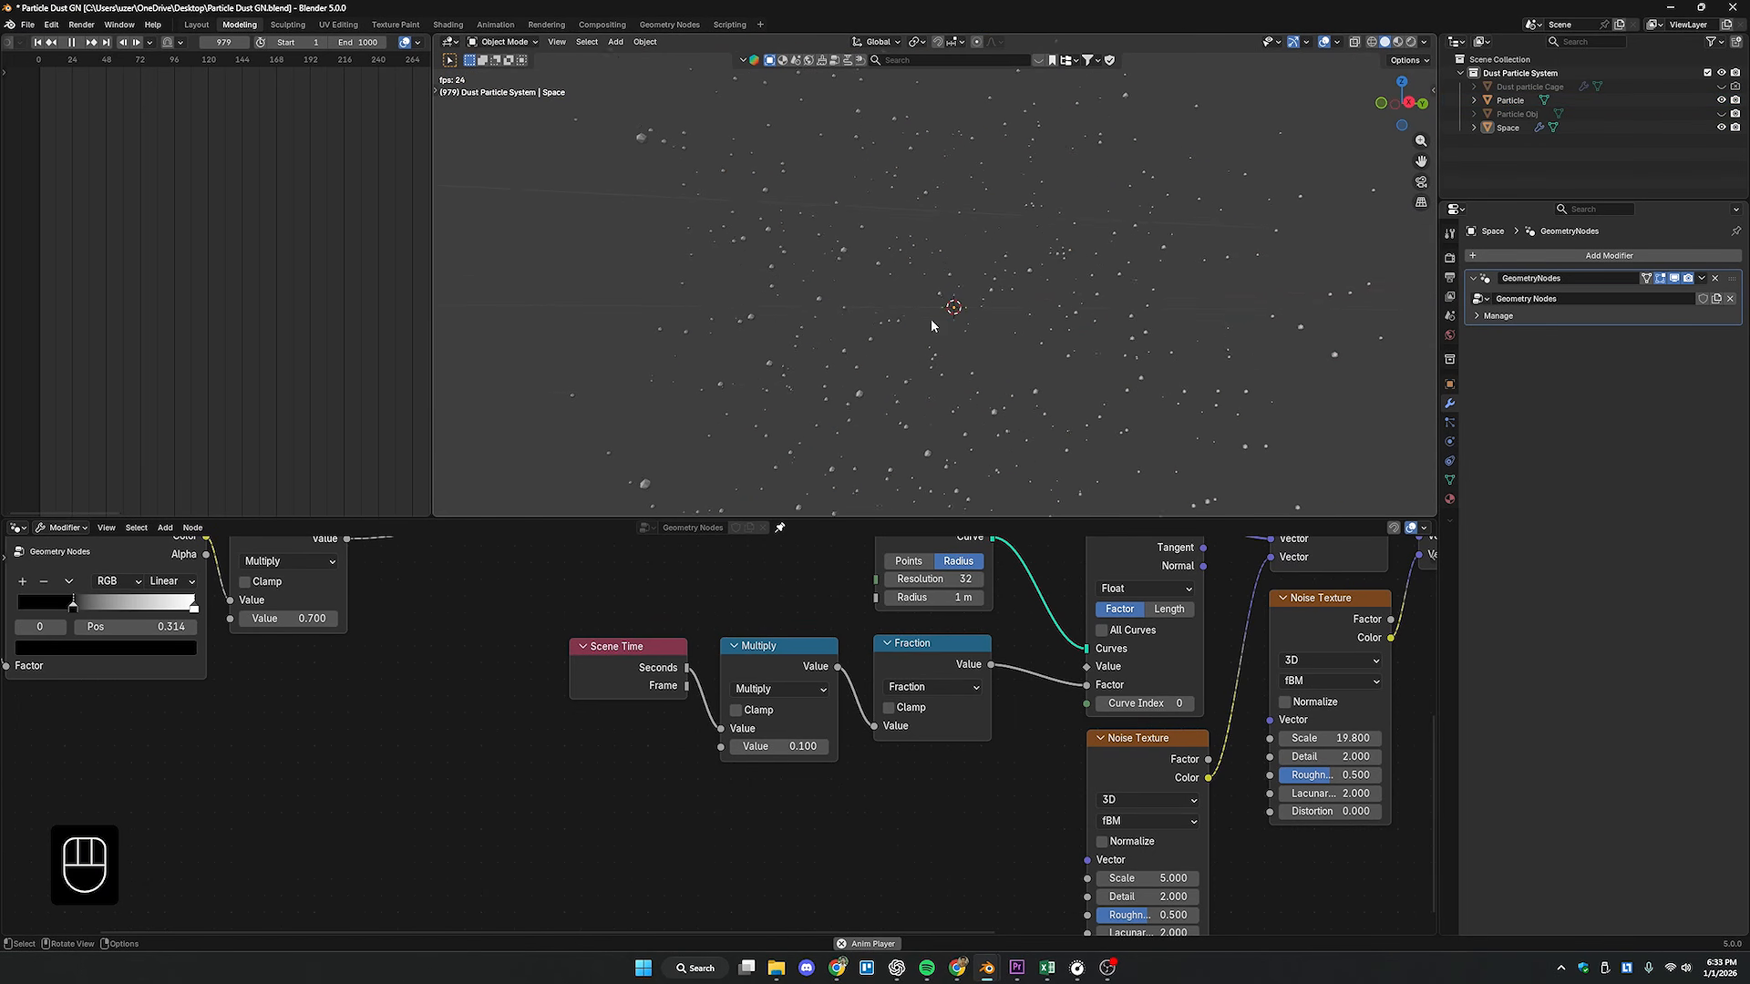
middle_click_drag(931, 321, 911, 350)
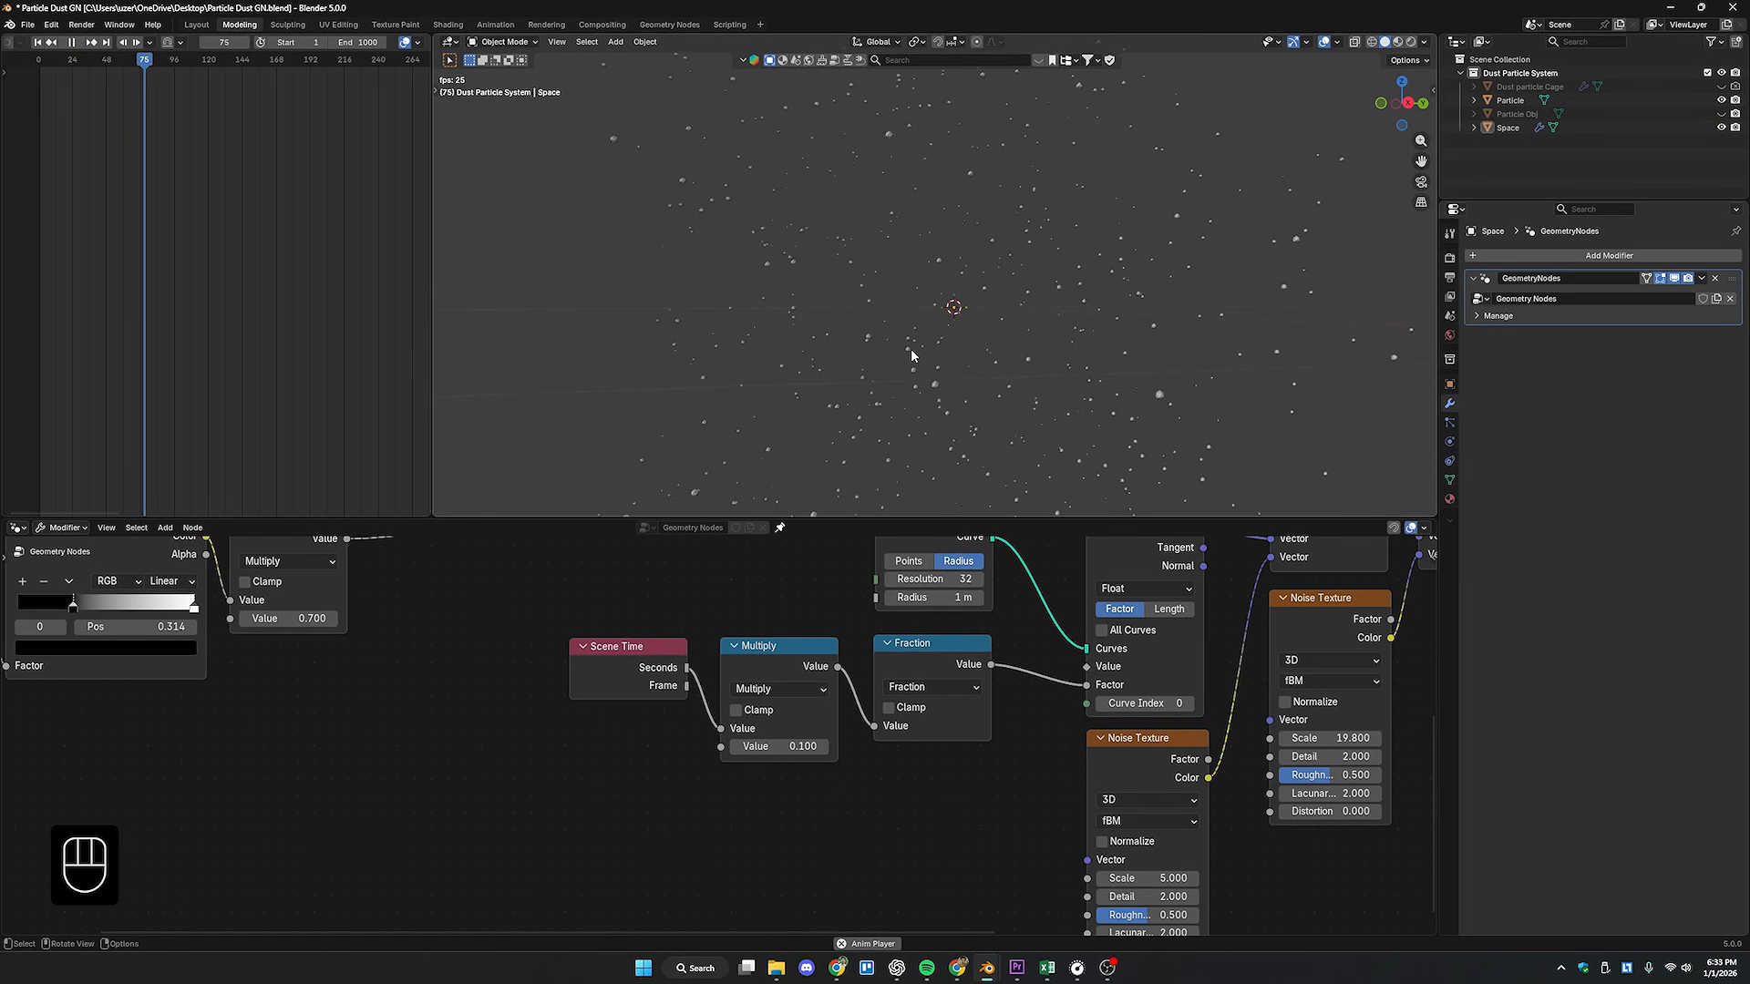
- Connect Scene Time's Seconds to Instance on Points' Rotation, check the particles' rotation, and stop playback
middle_click_drag(676, 666, 548, 858)
scroll(473, 847, "down", 2)
scroll(473, 849, "down", 2)
scroll(541, 825, "down", 1)
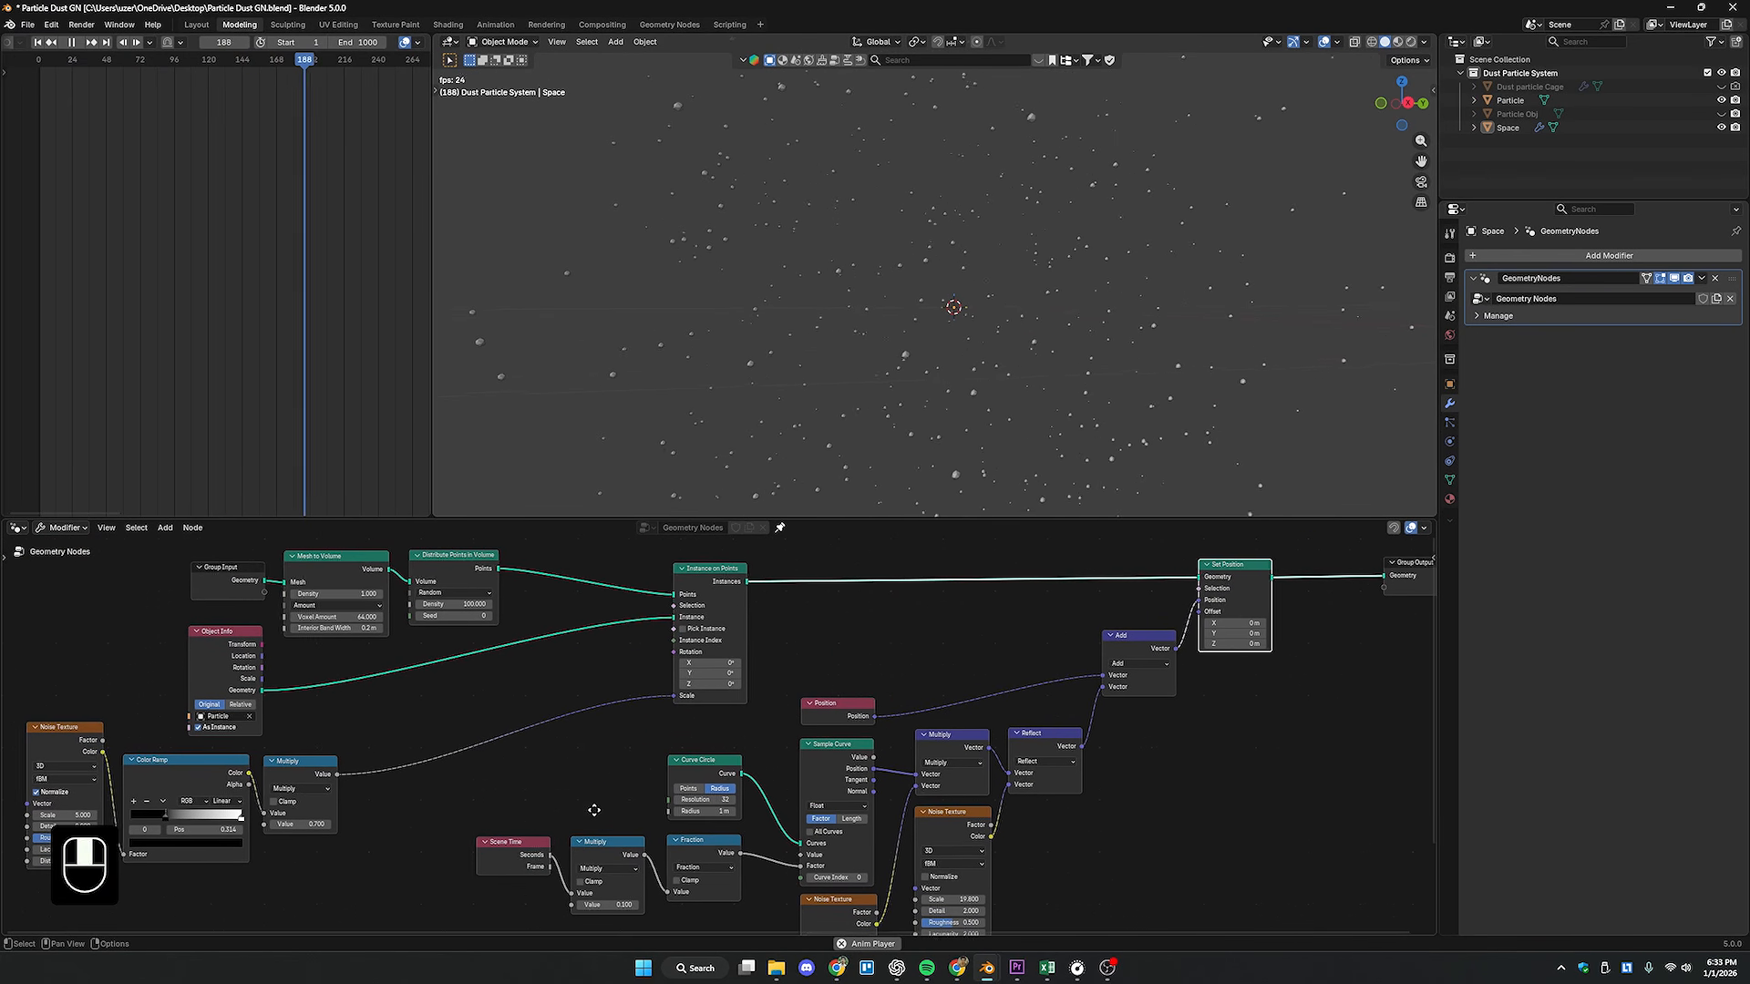
left_click_drag(548, 854, 673, 651)
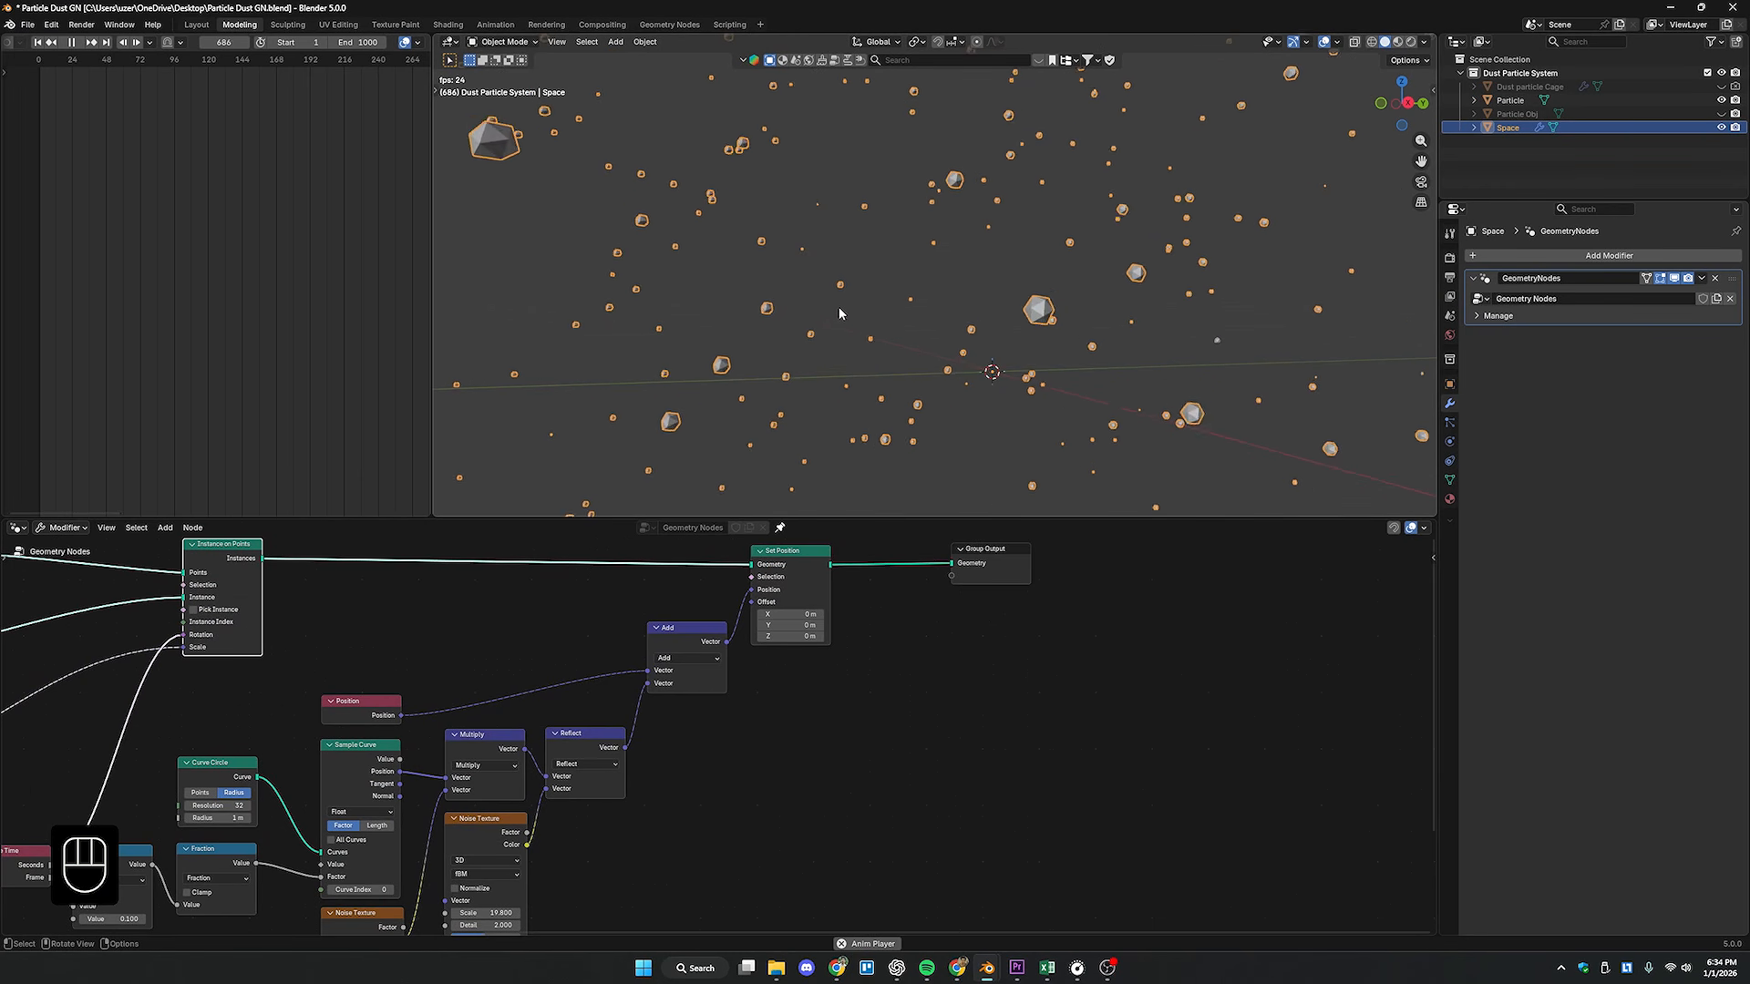
left_click(916, 268)
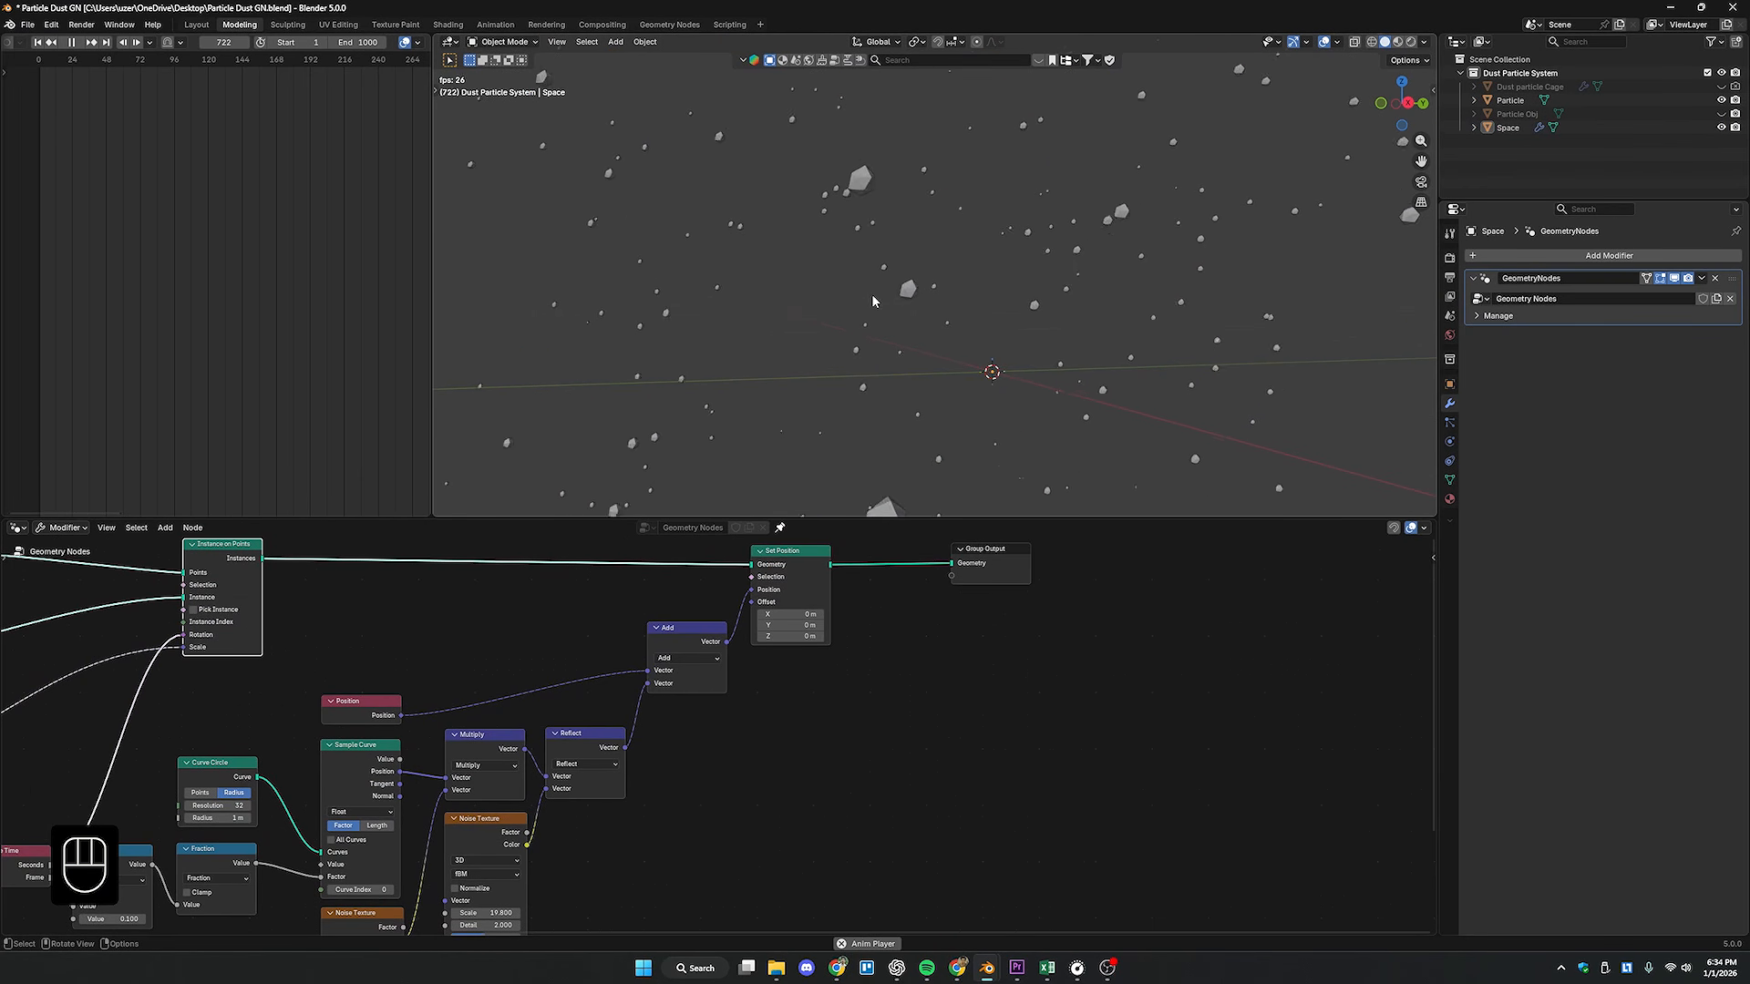
key("space")
left_click(884, 125)
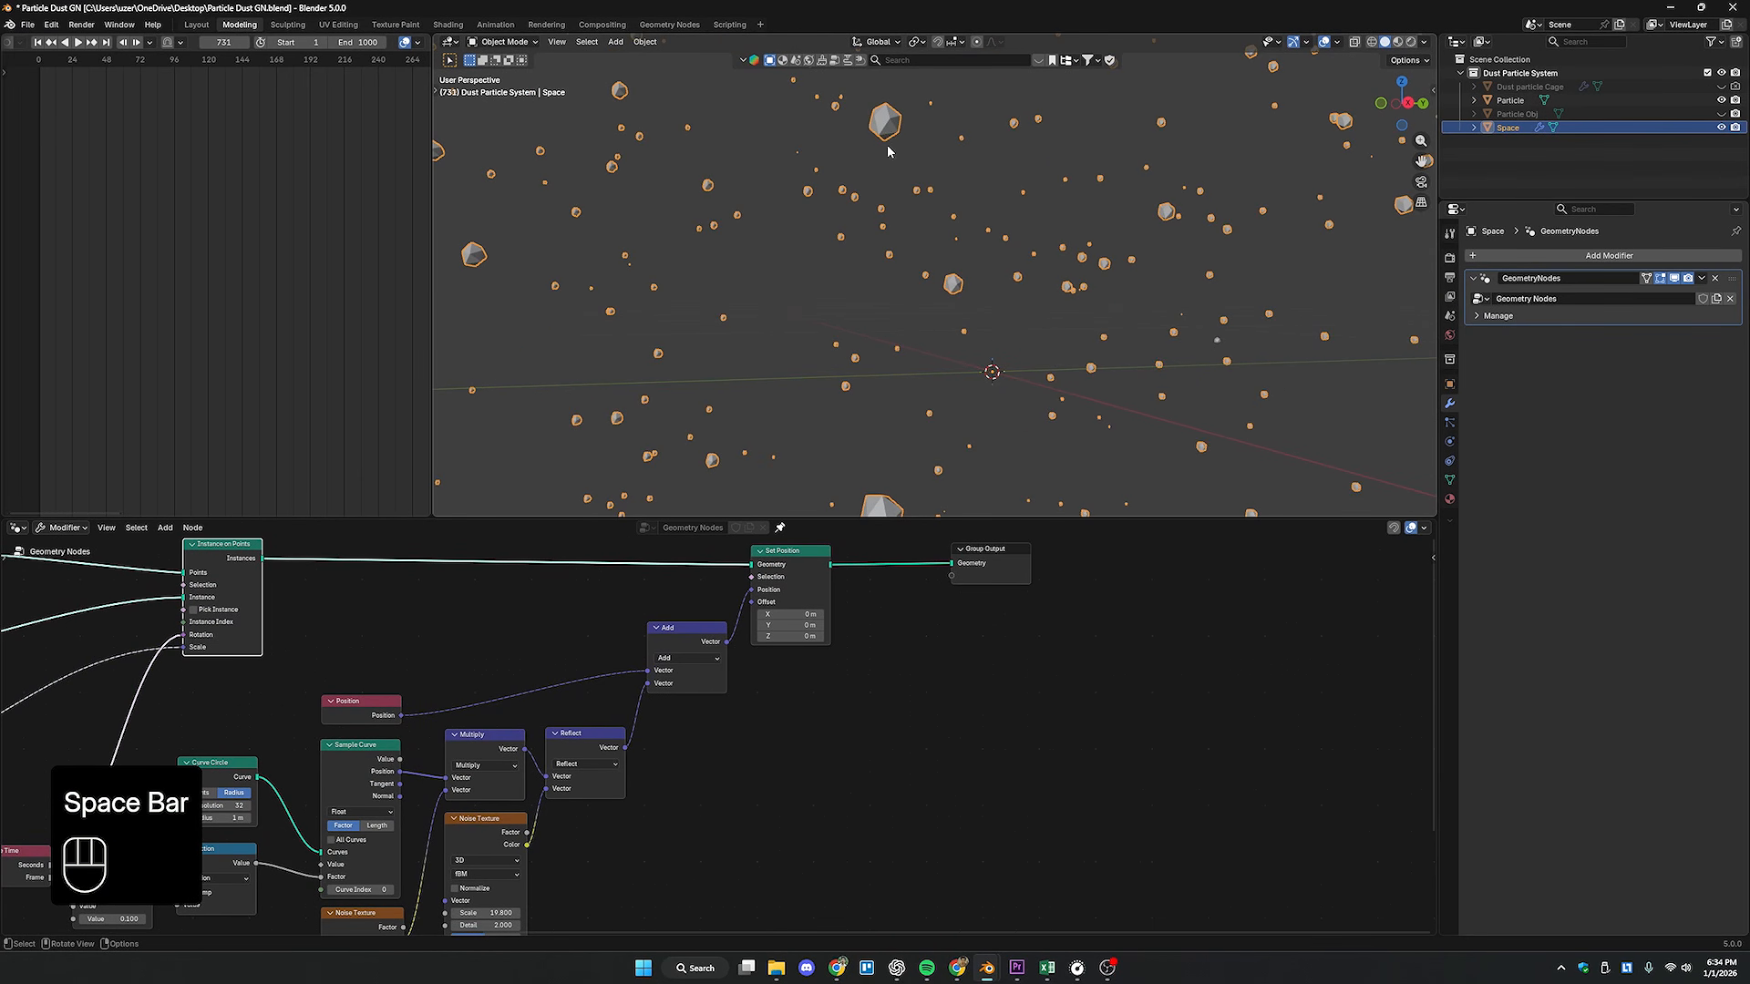
left_click(937, 151)
- Move Group Output farther from Set Position and insert a Set Shade Smooth node between them
middle_click_drag(943, 592, 718, 678)
scroll(717, 678, "down", 2)
left_click_drag(763, 633, 1044, 628)
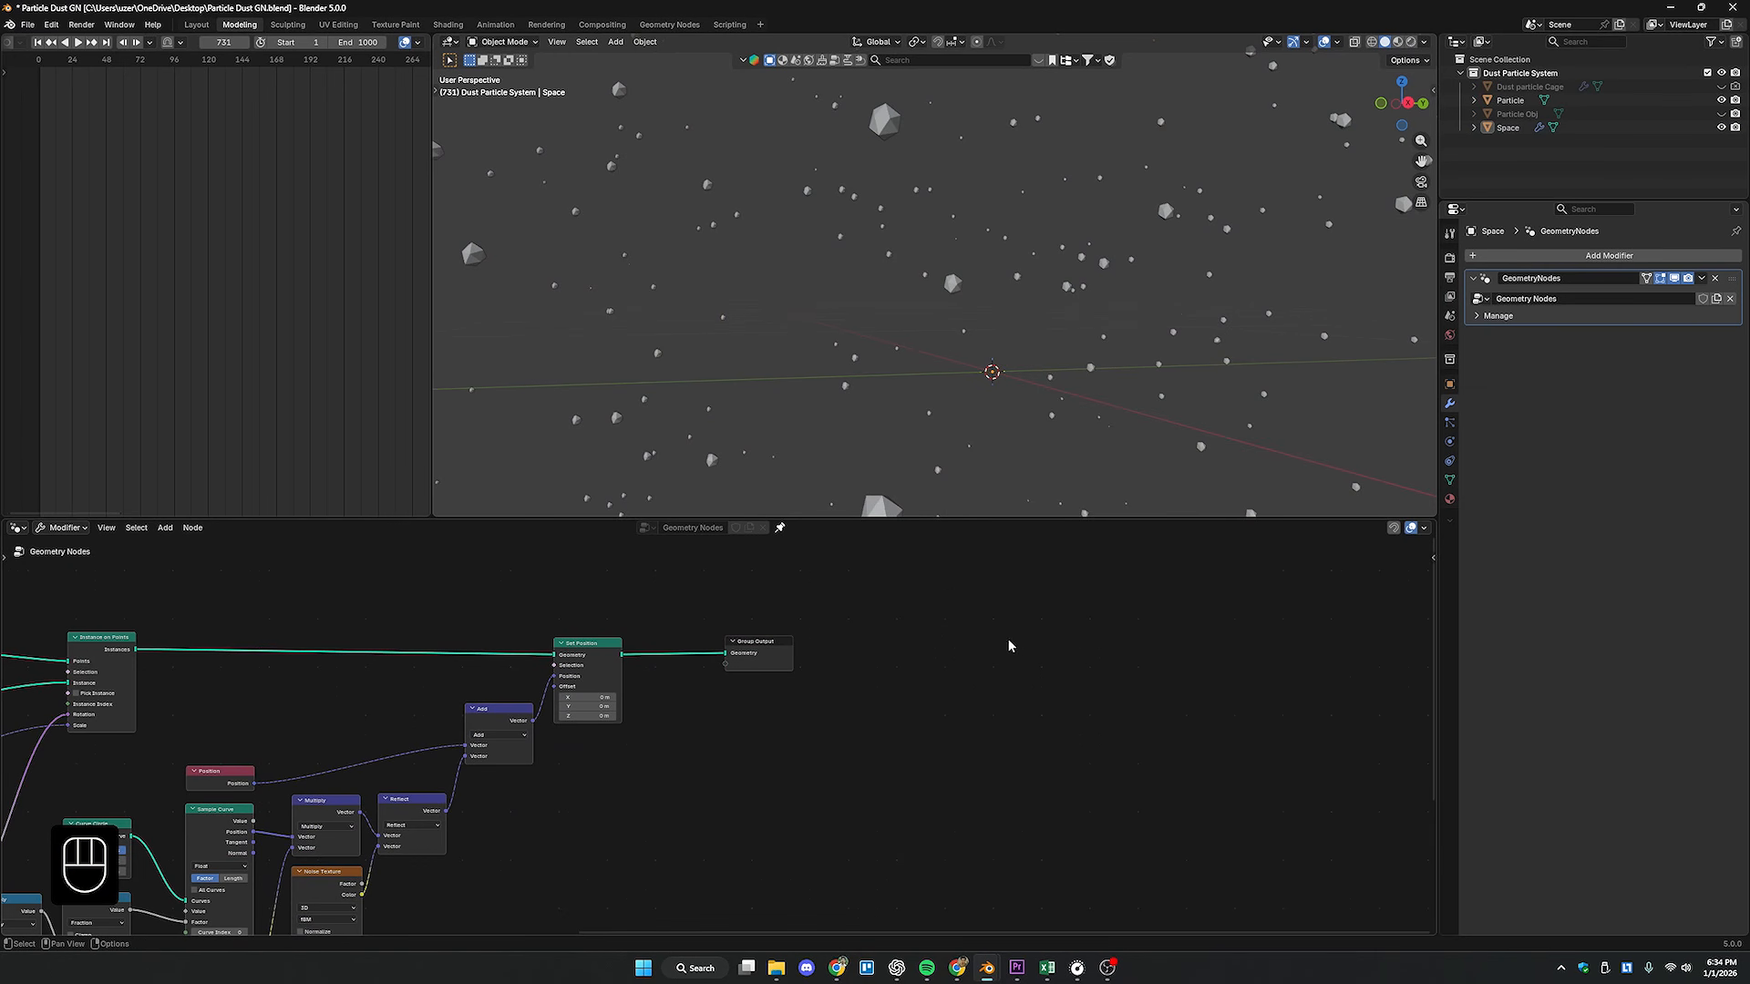
left_click_drag(758, 649, 1001, 651)
key("shift+a")
type("set ")
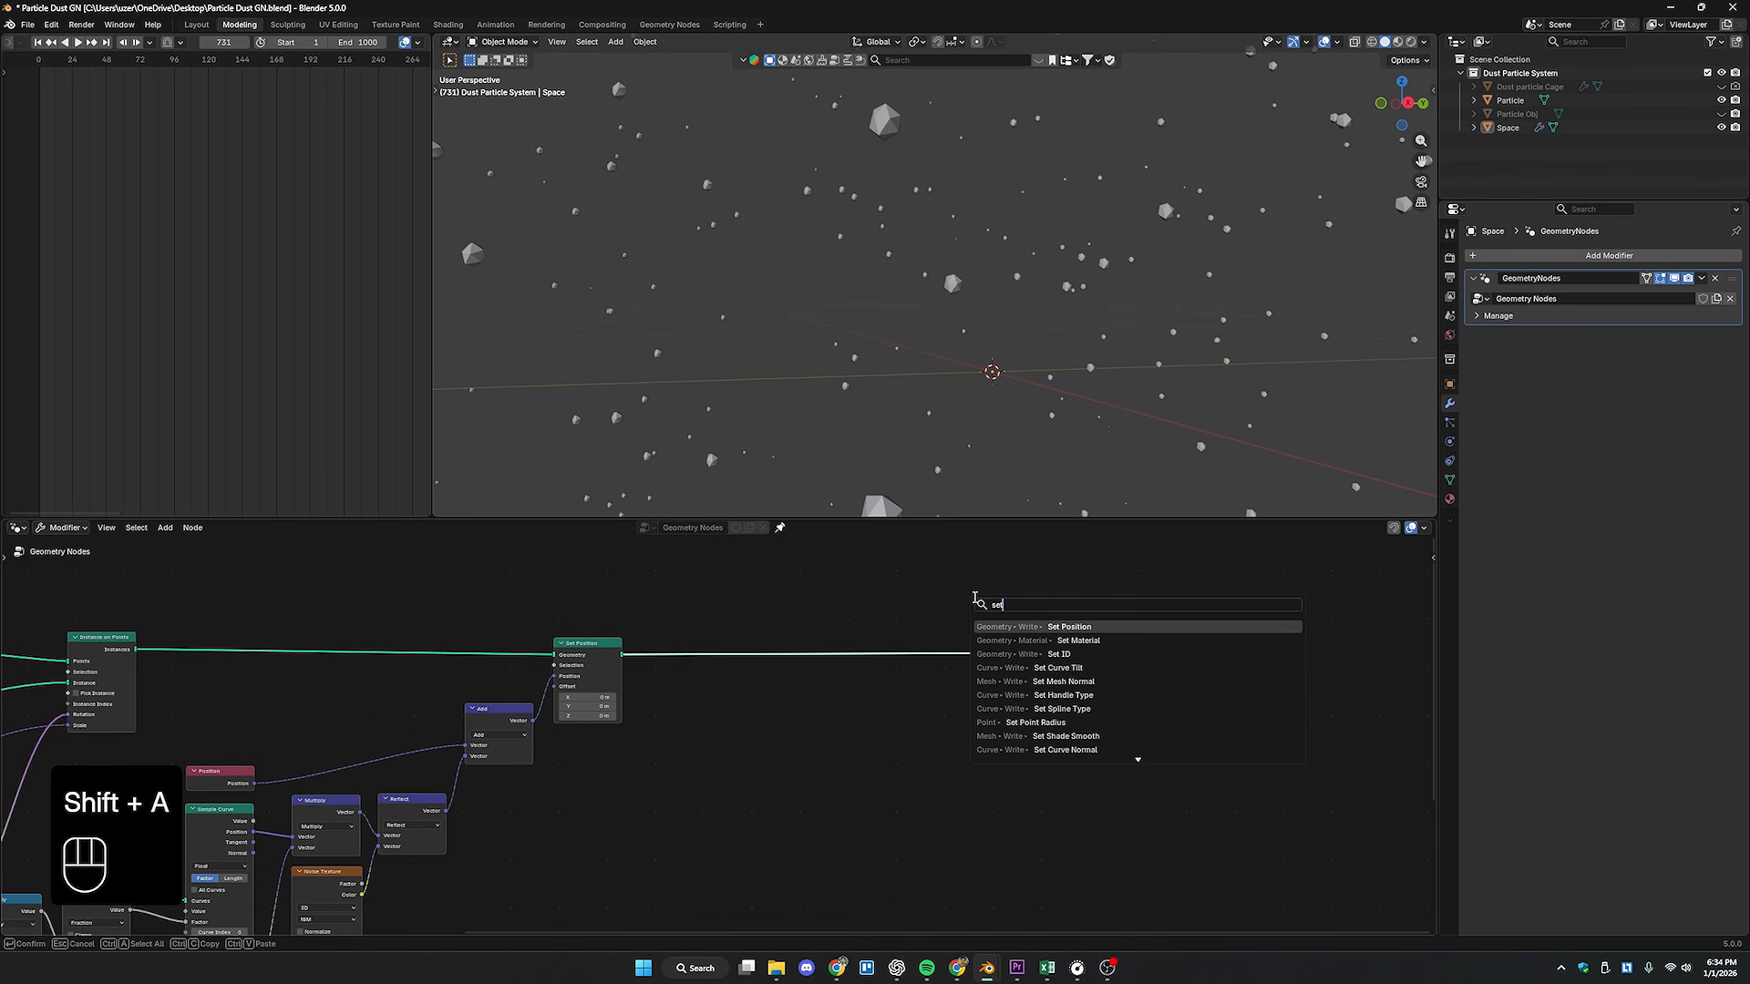
type("smoth")
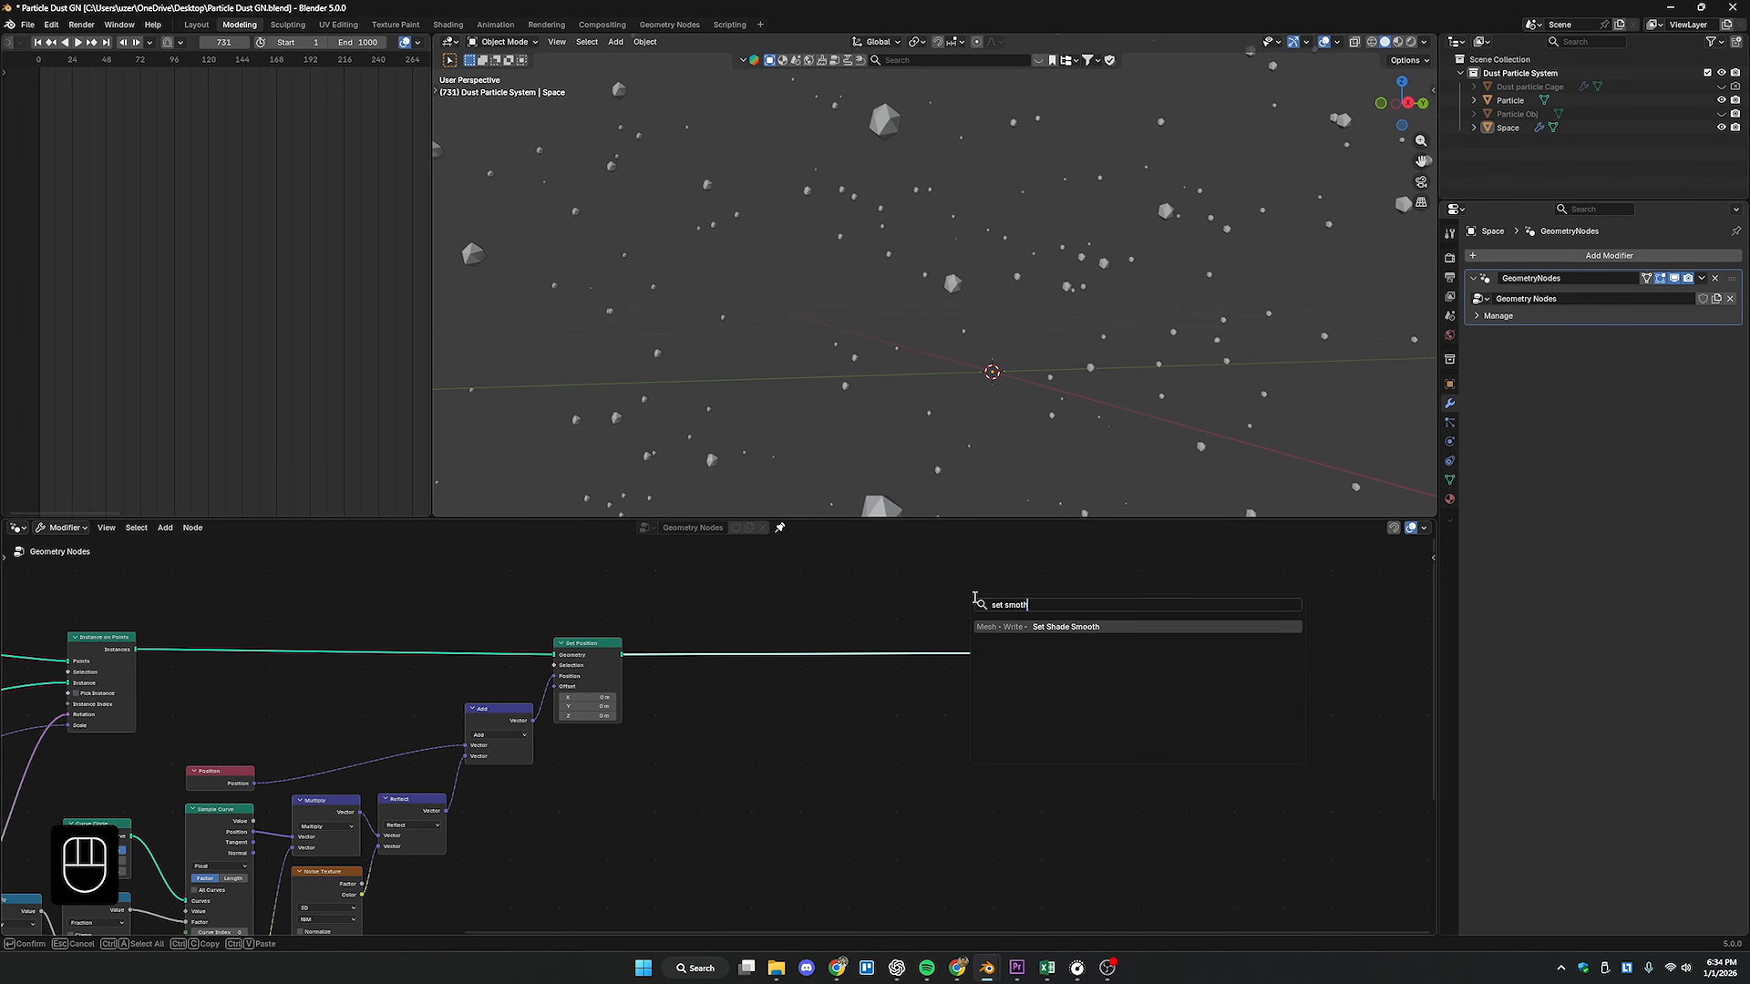
key("Return")
left_click(691, 655)
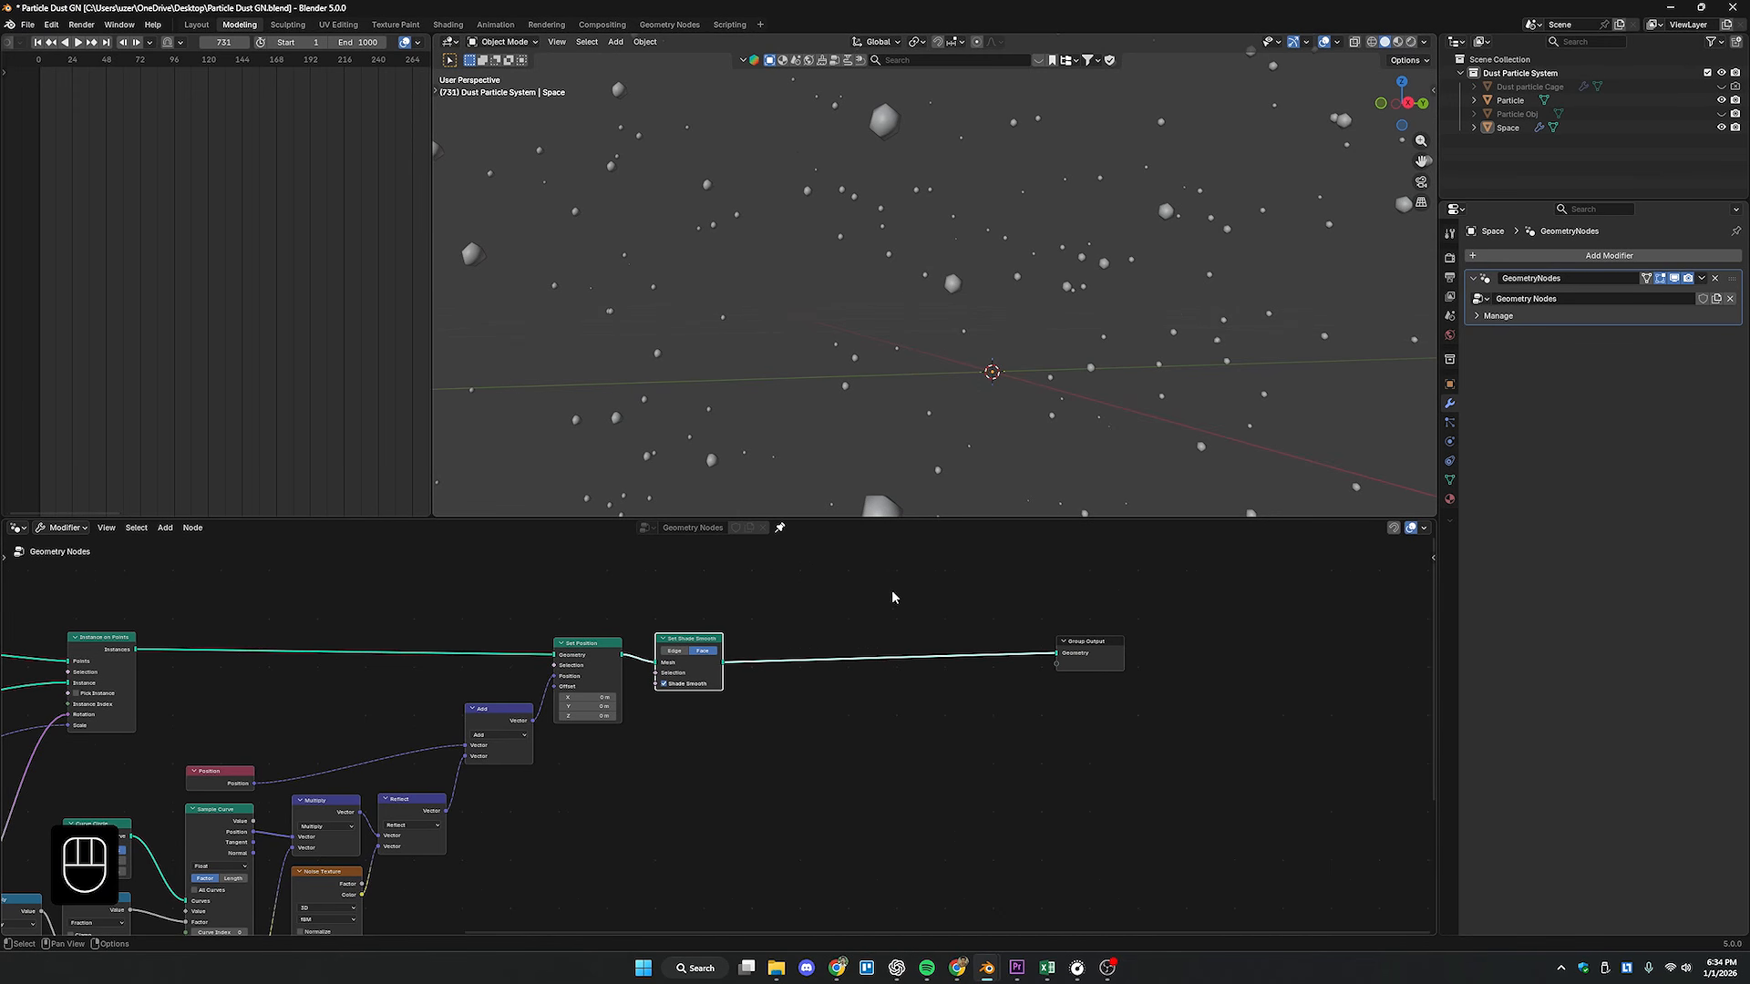
- Insert a Set Material node between Set Shade Smooth and Group Output and assign the material named Material
key("shift+a")
key("shift+a")
type("s")
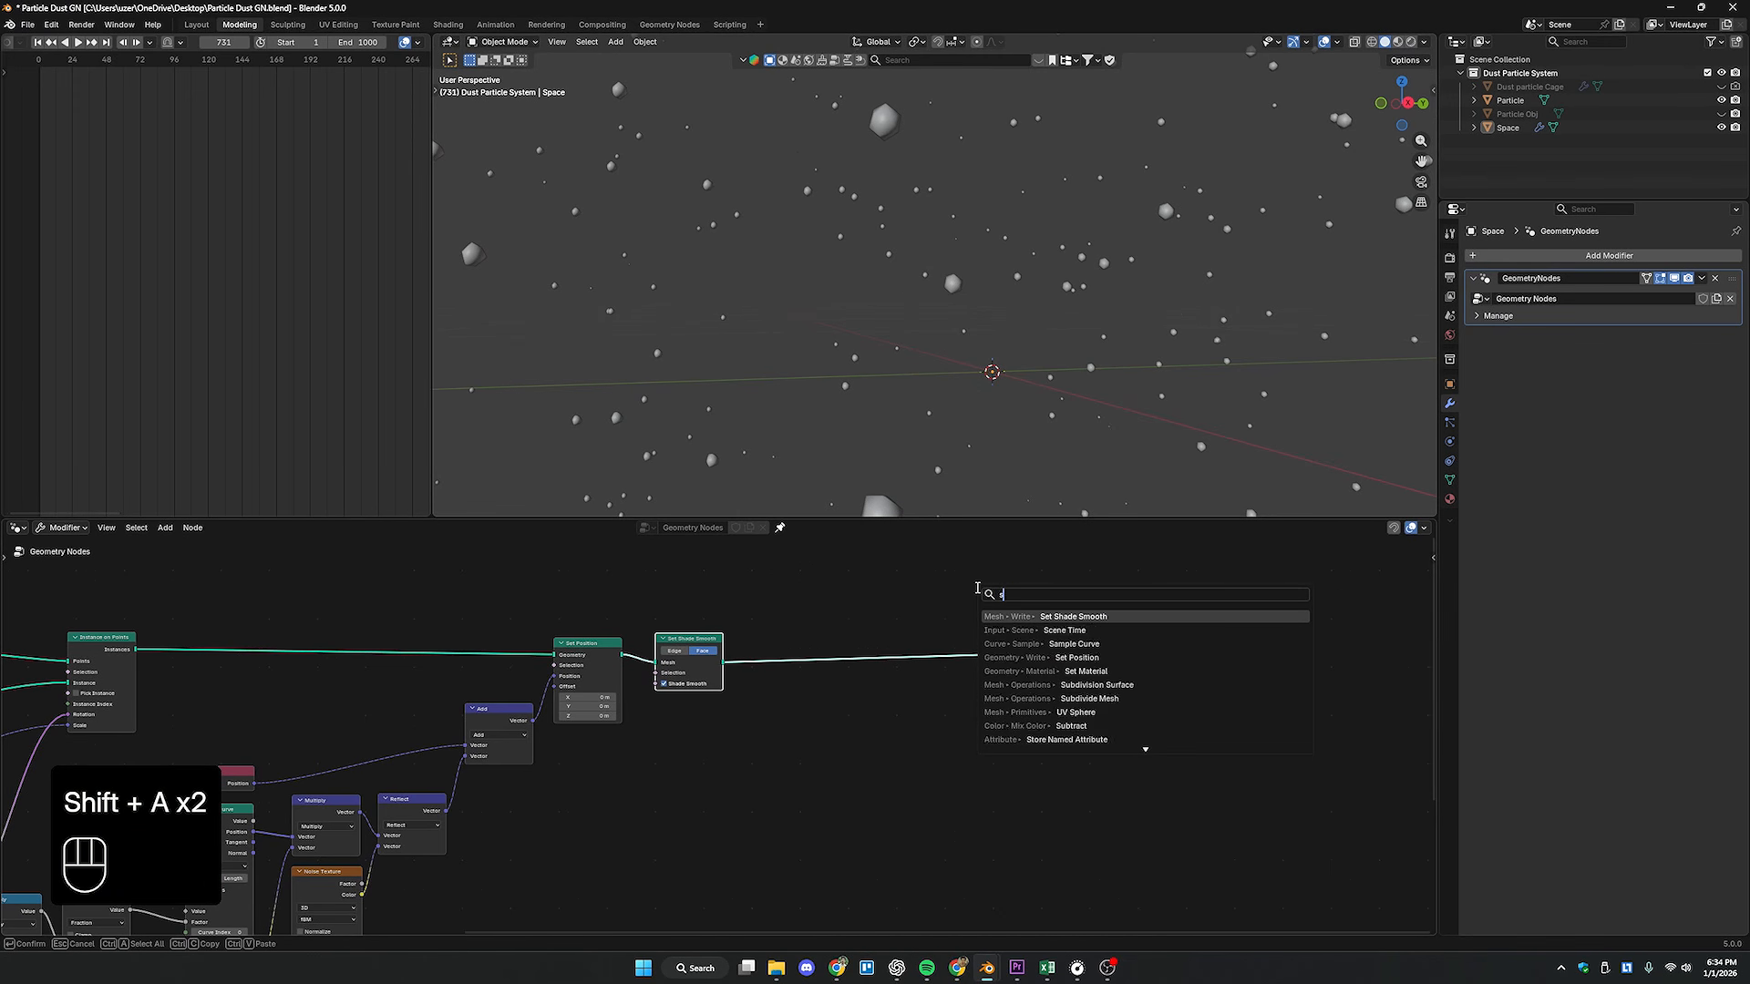
type("et mate")
key("Return")
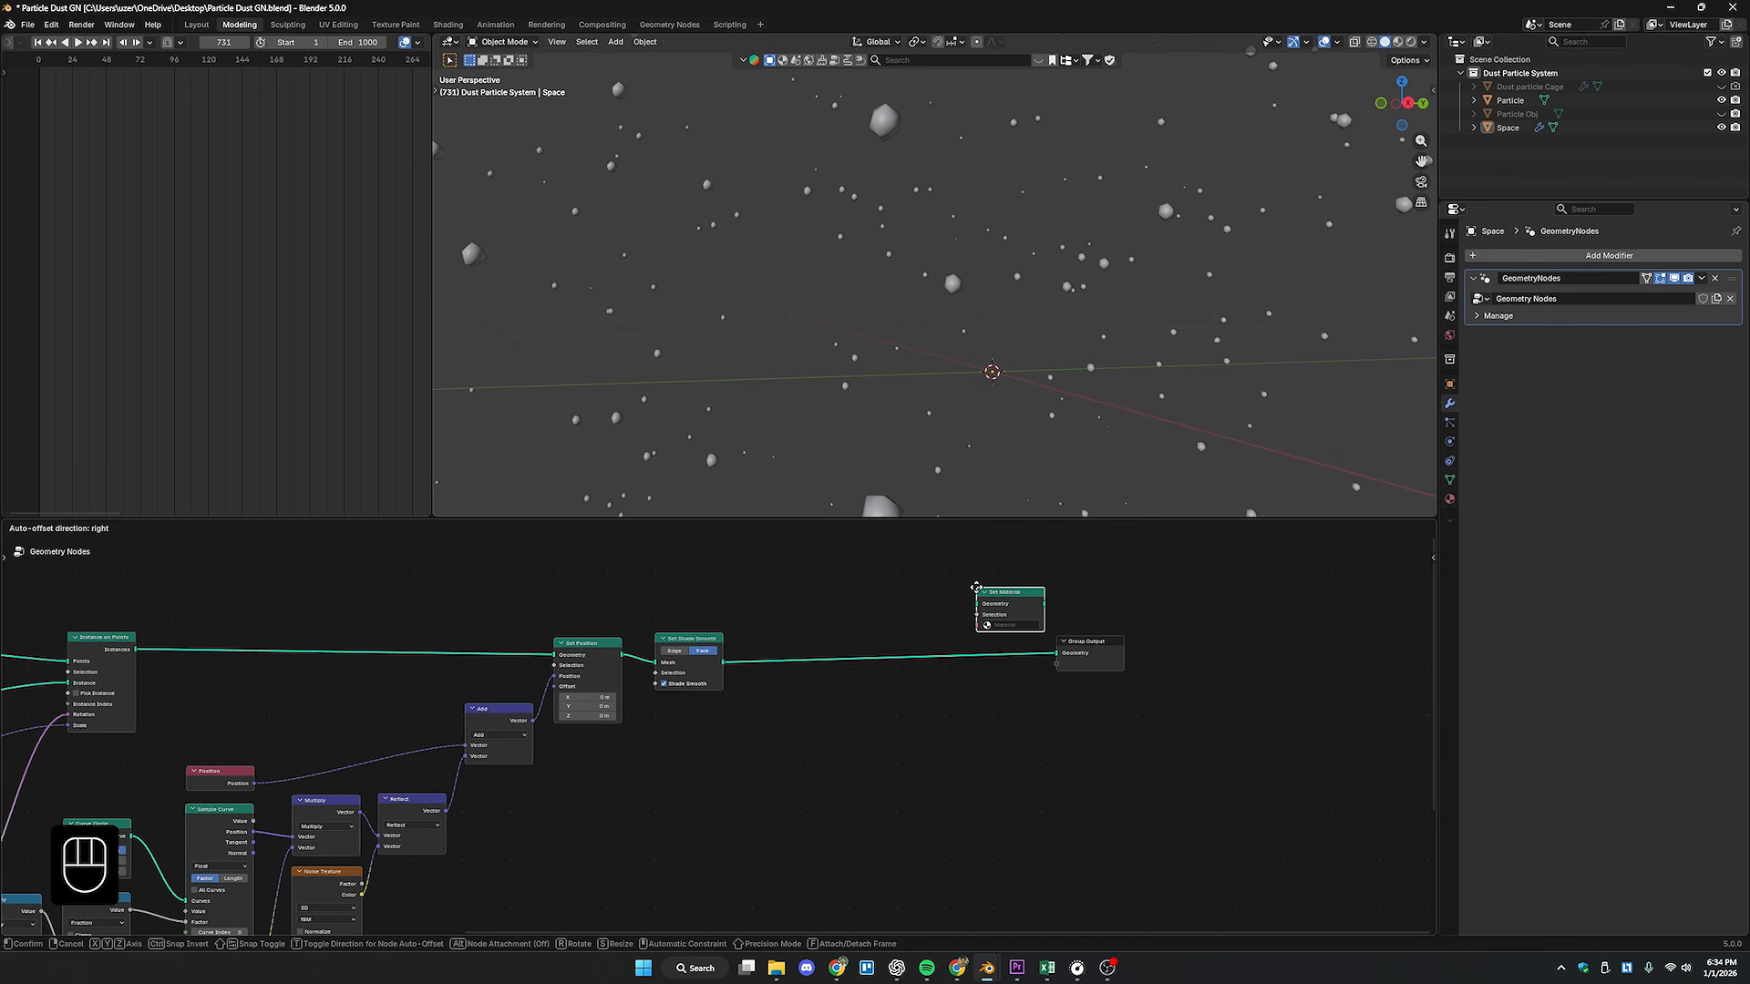
left_click(819, 691)
left_click(795, 668)
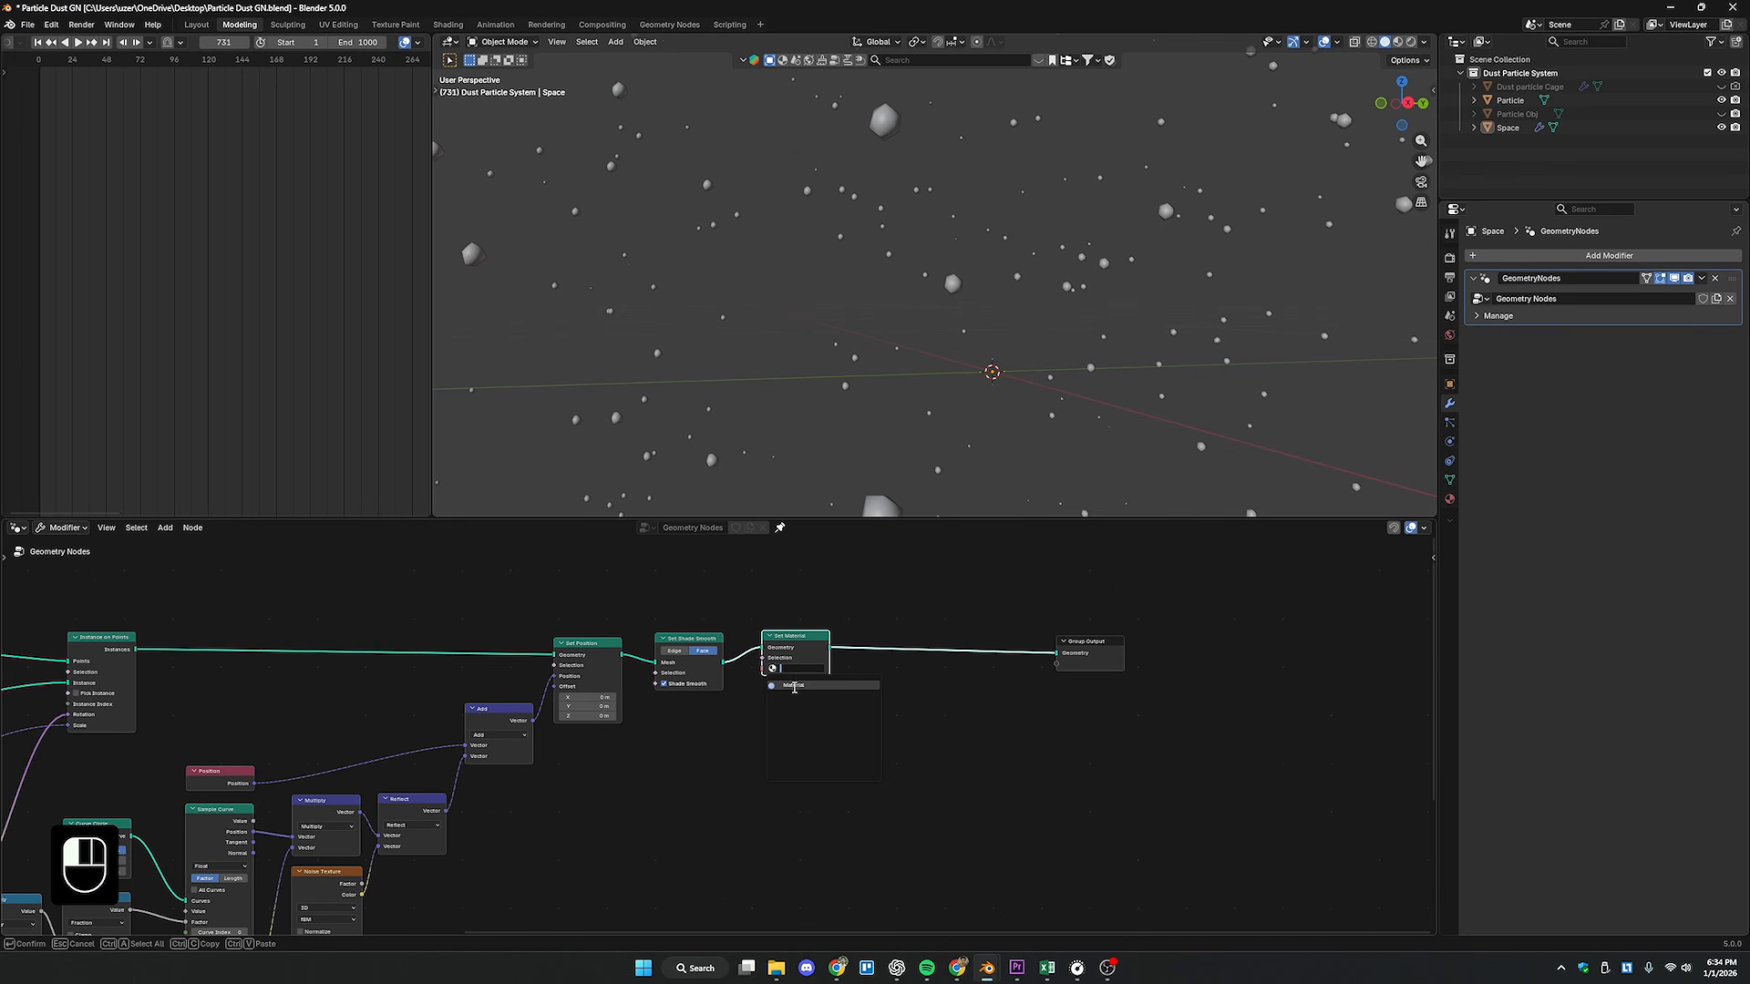
left_click(796, 685)
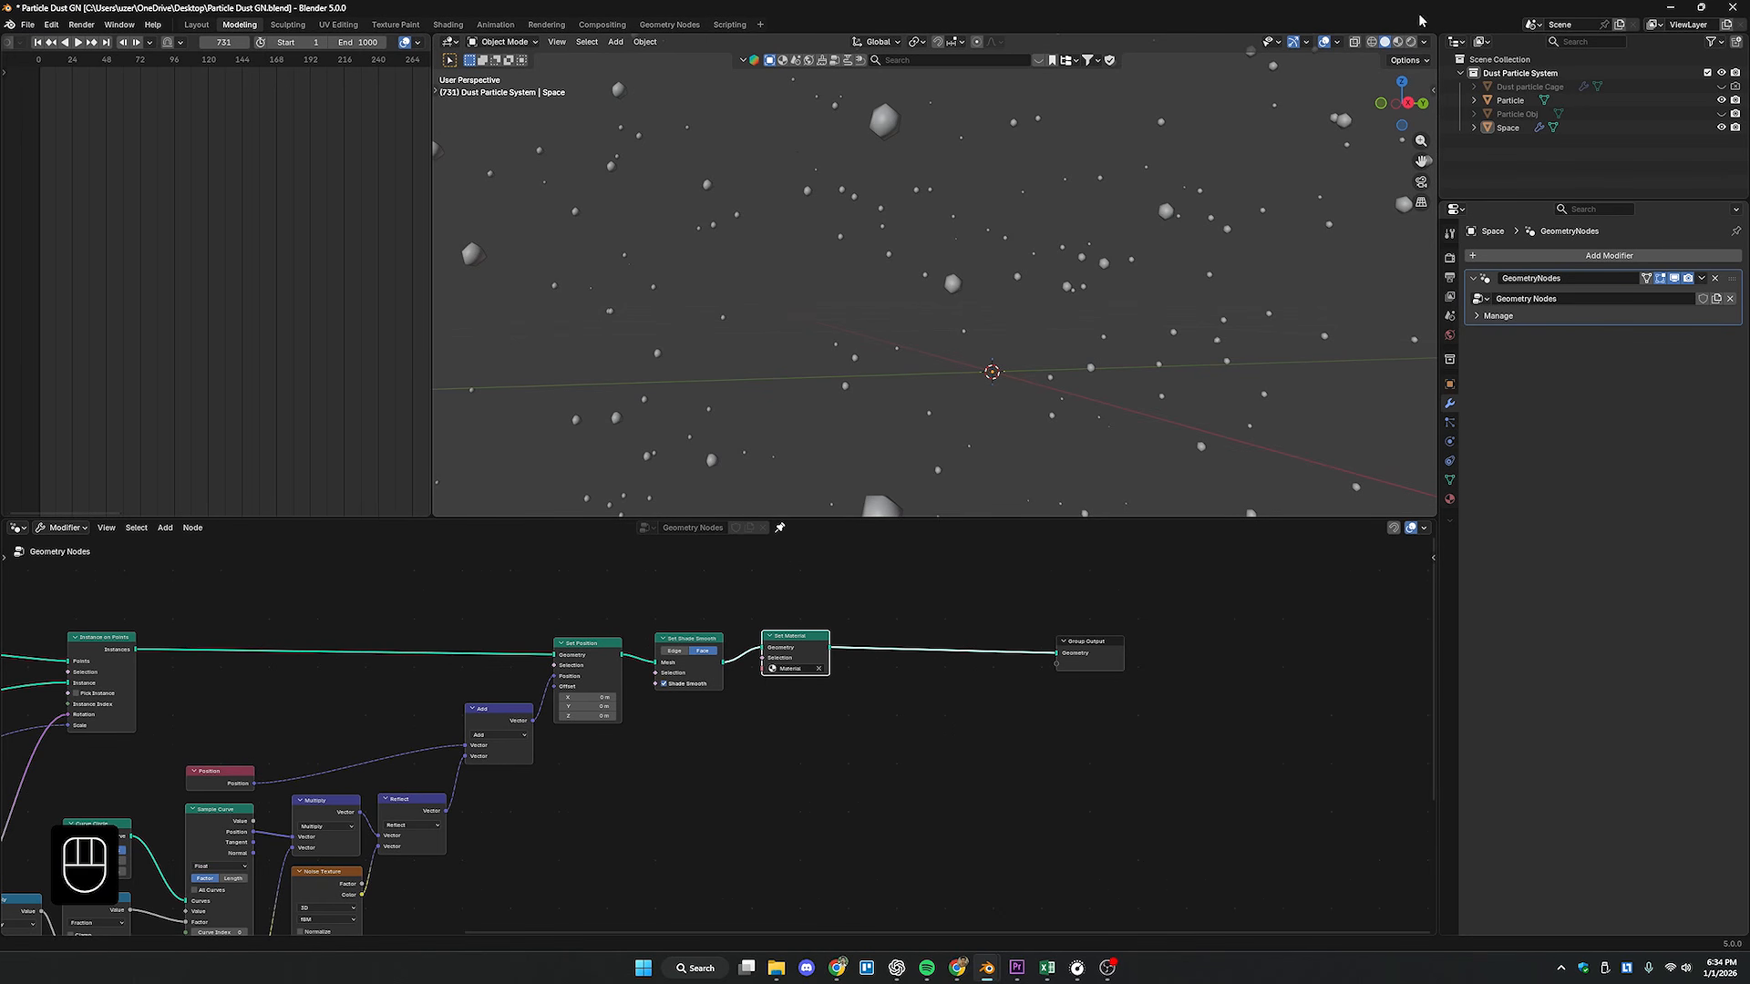
- Switch the viewport to Material Preview shading, play the animation to check the particles from several angles, and stop playback
left_click(1397, 42)
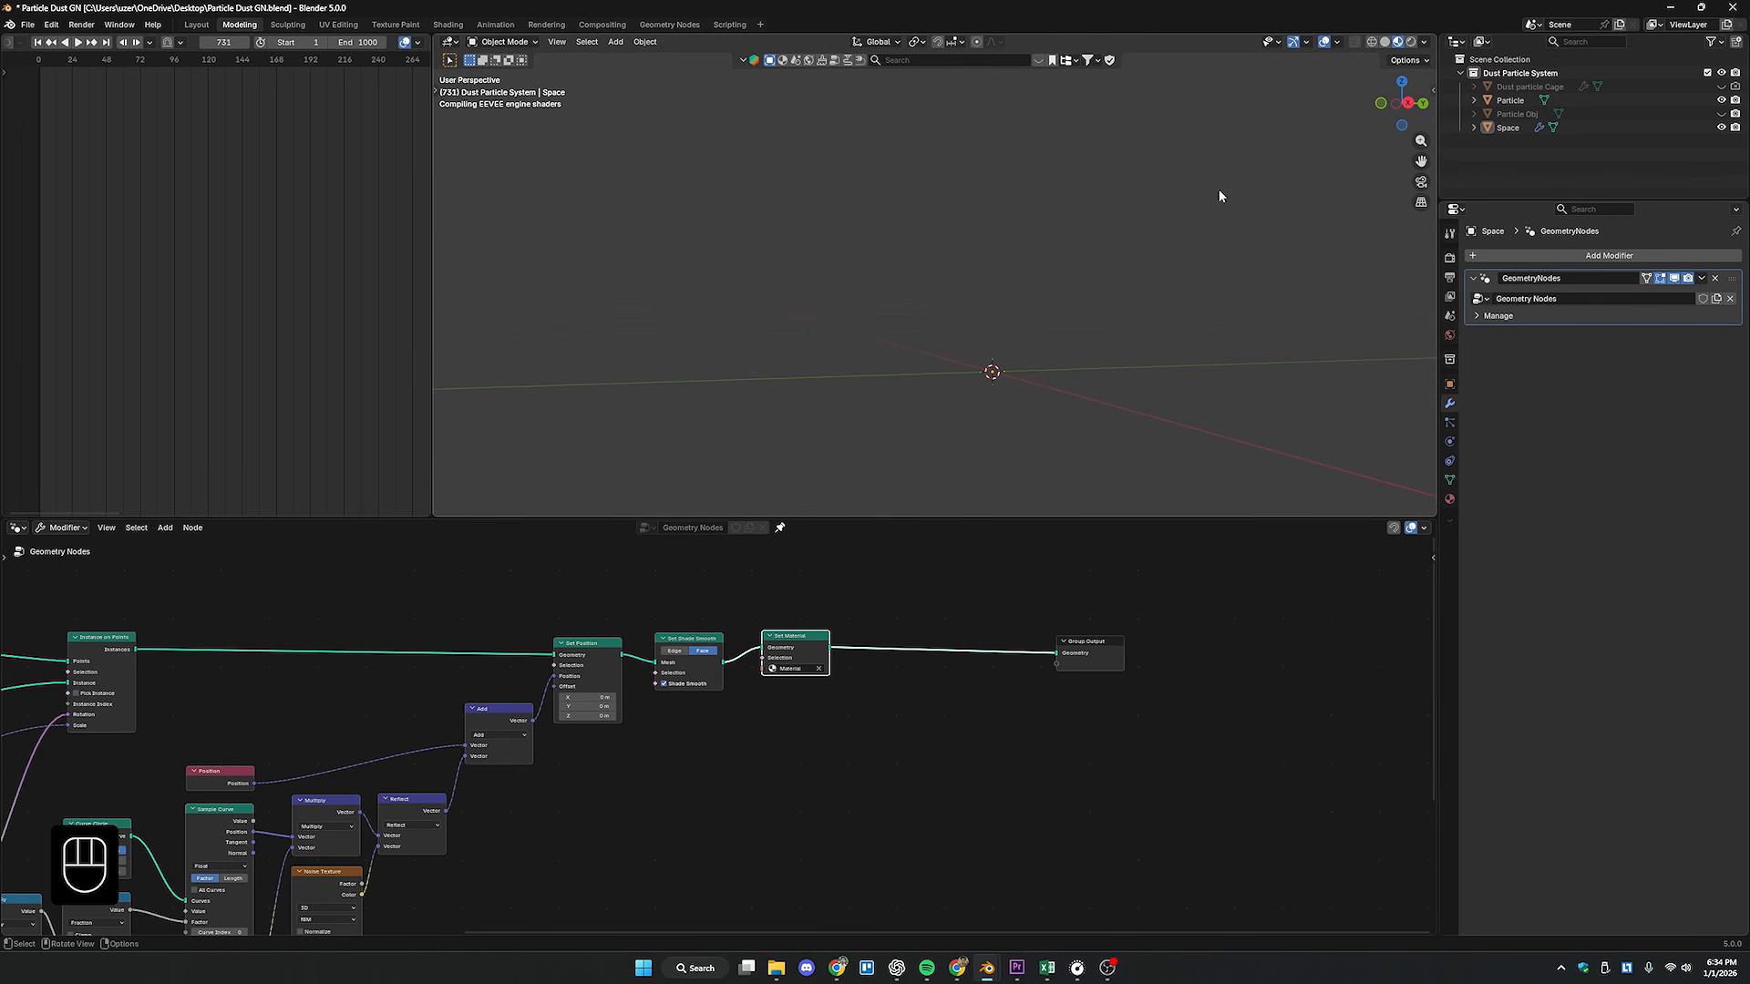
middle_click_drag(1085, 240, 896, 308)
key("space")
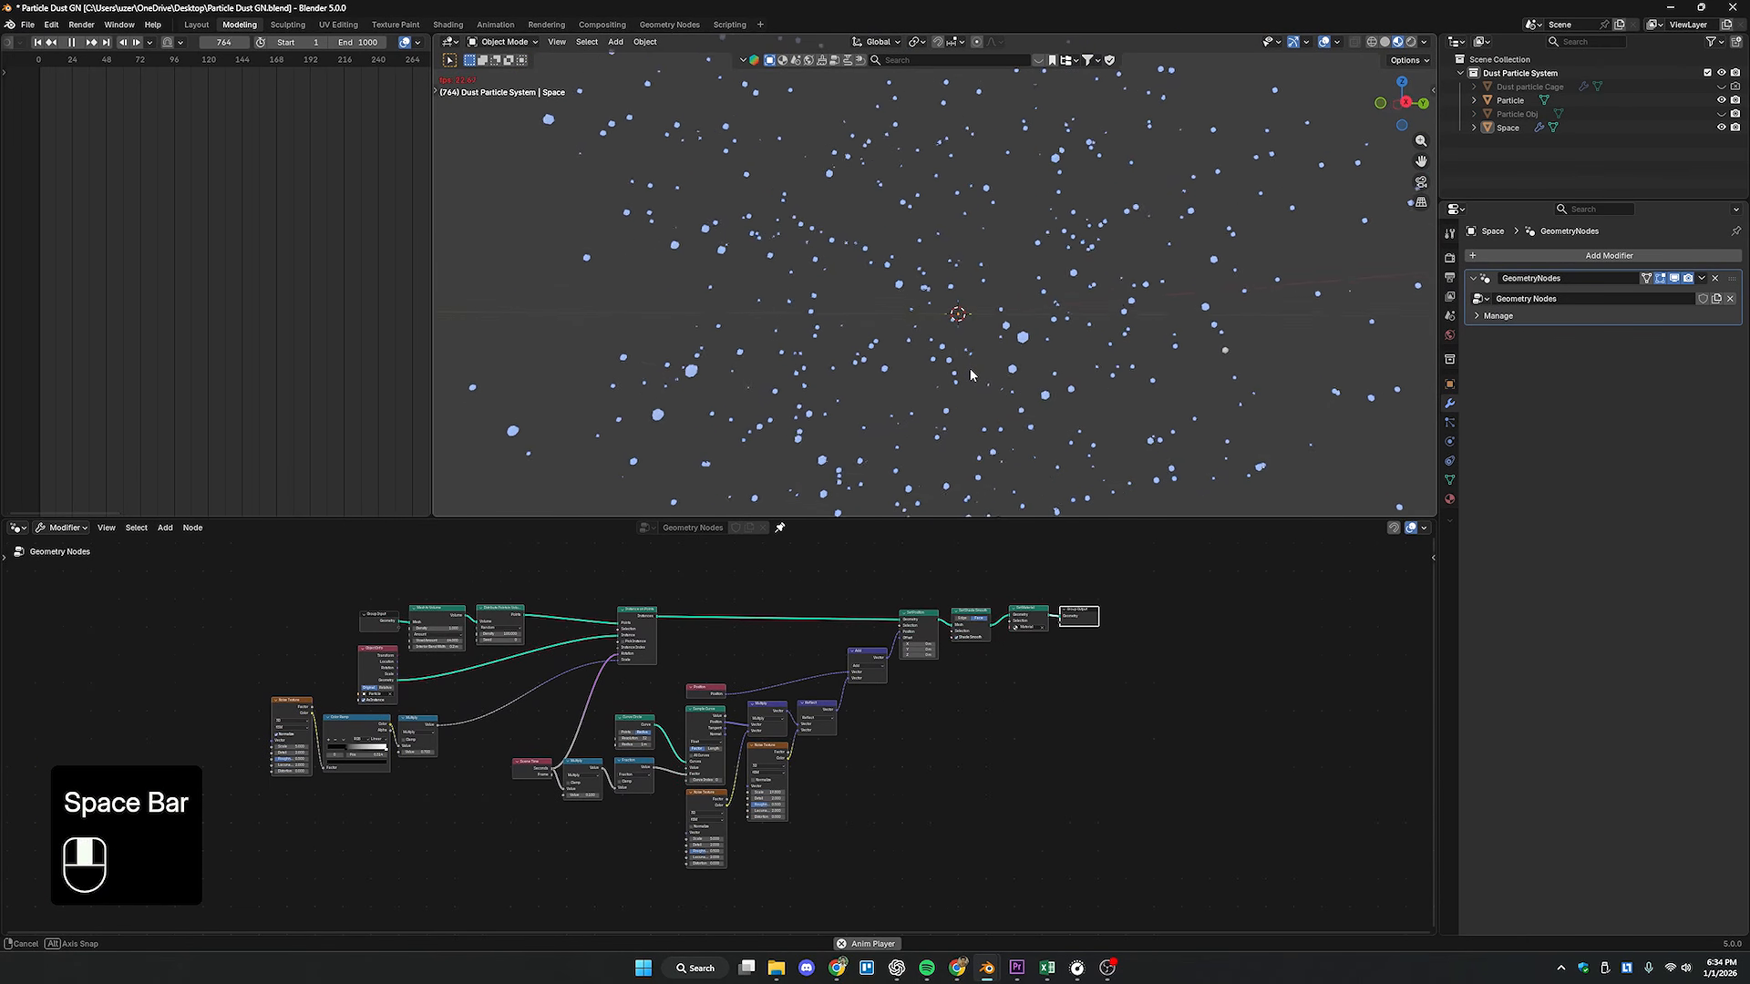
middle_click_drag(955, 317, 920, 362)
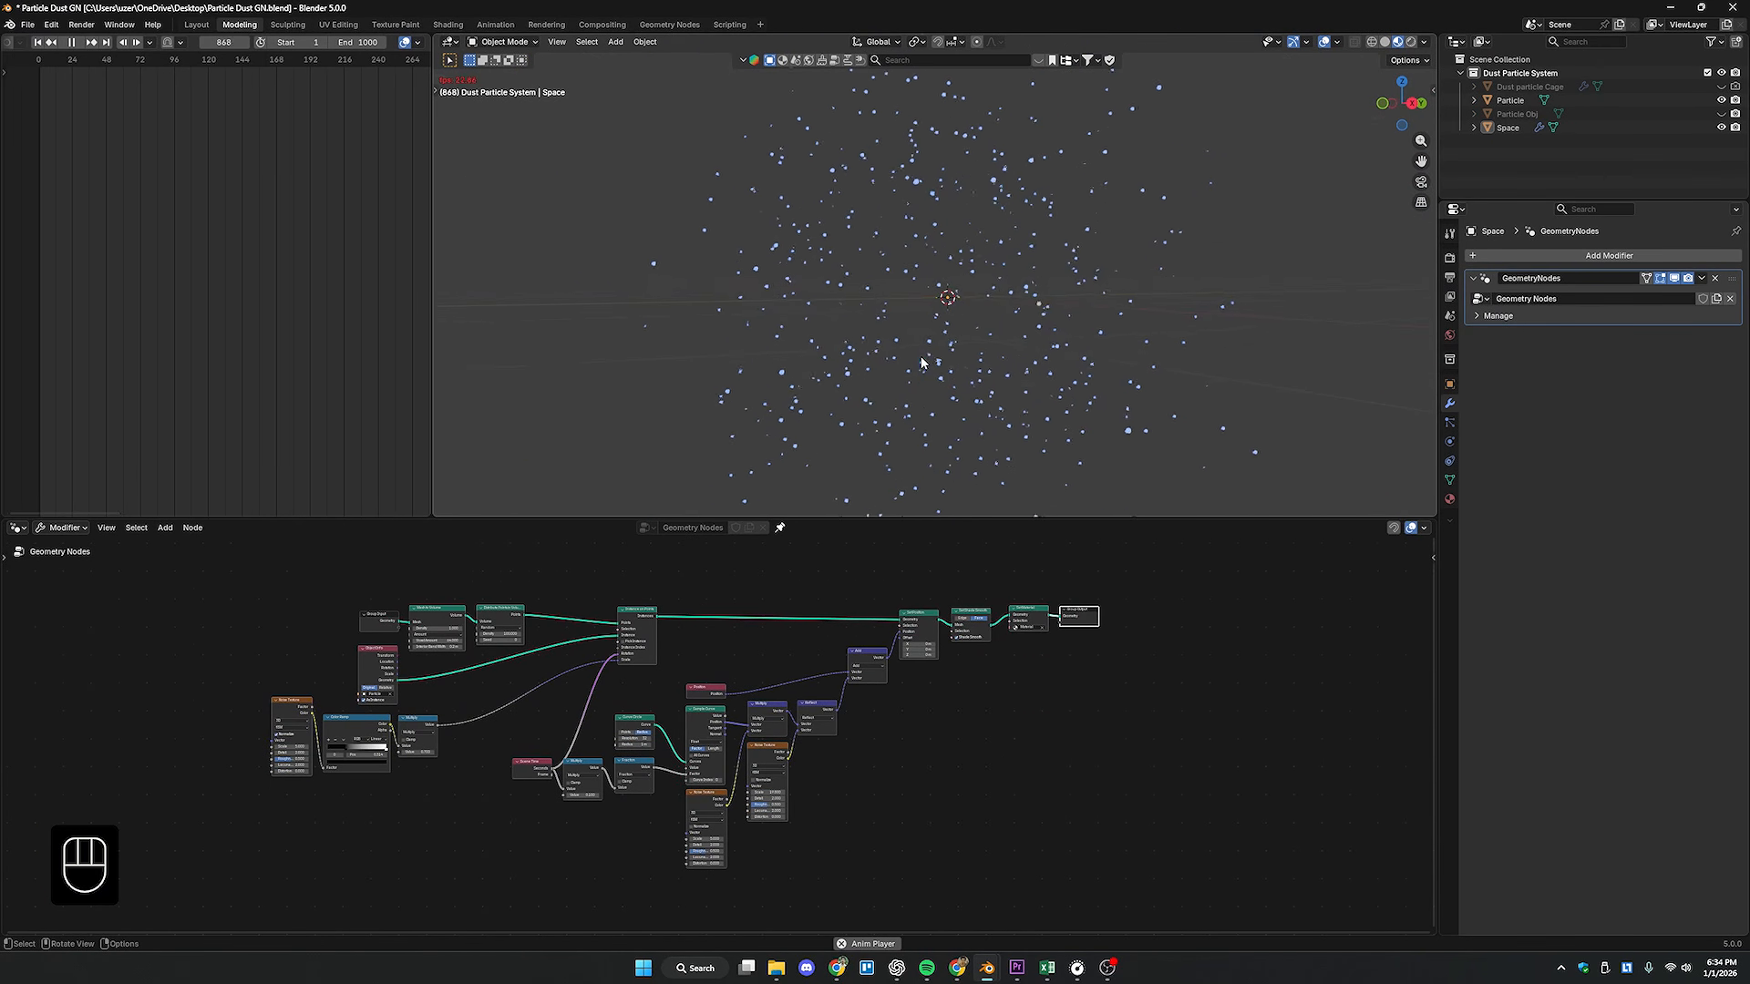
scroll(921, 361, "up", 6)
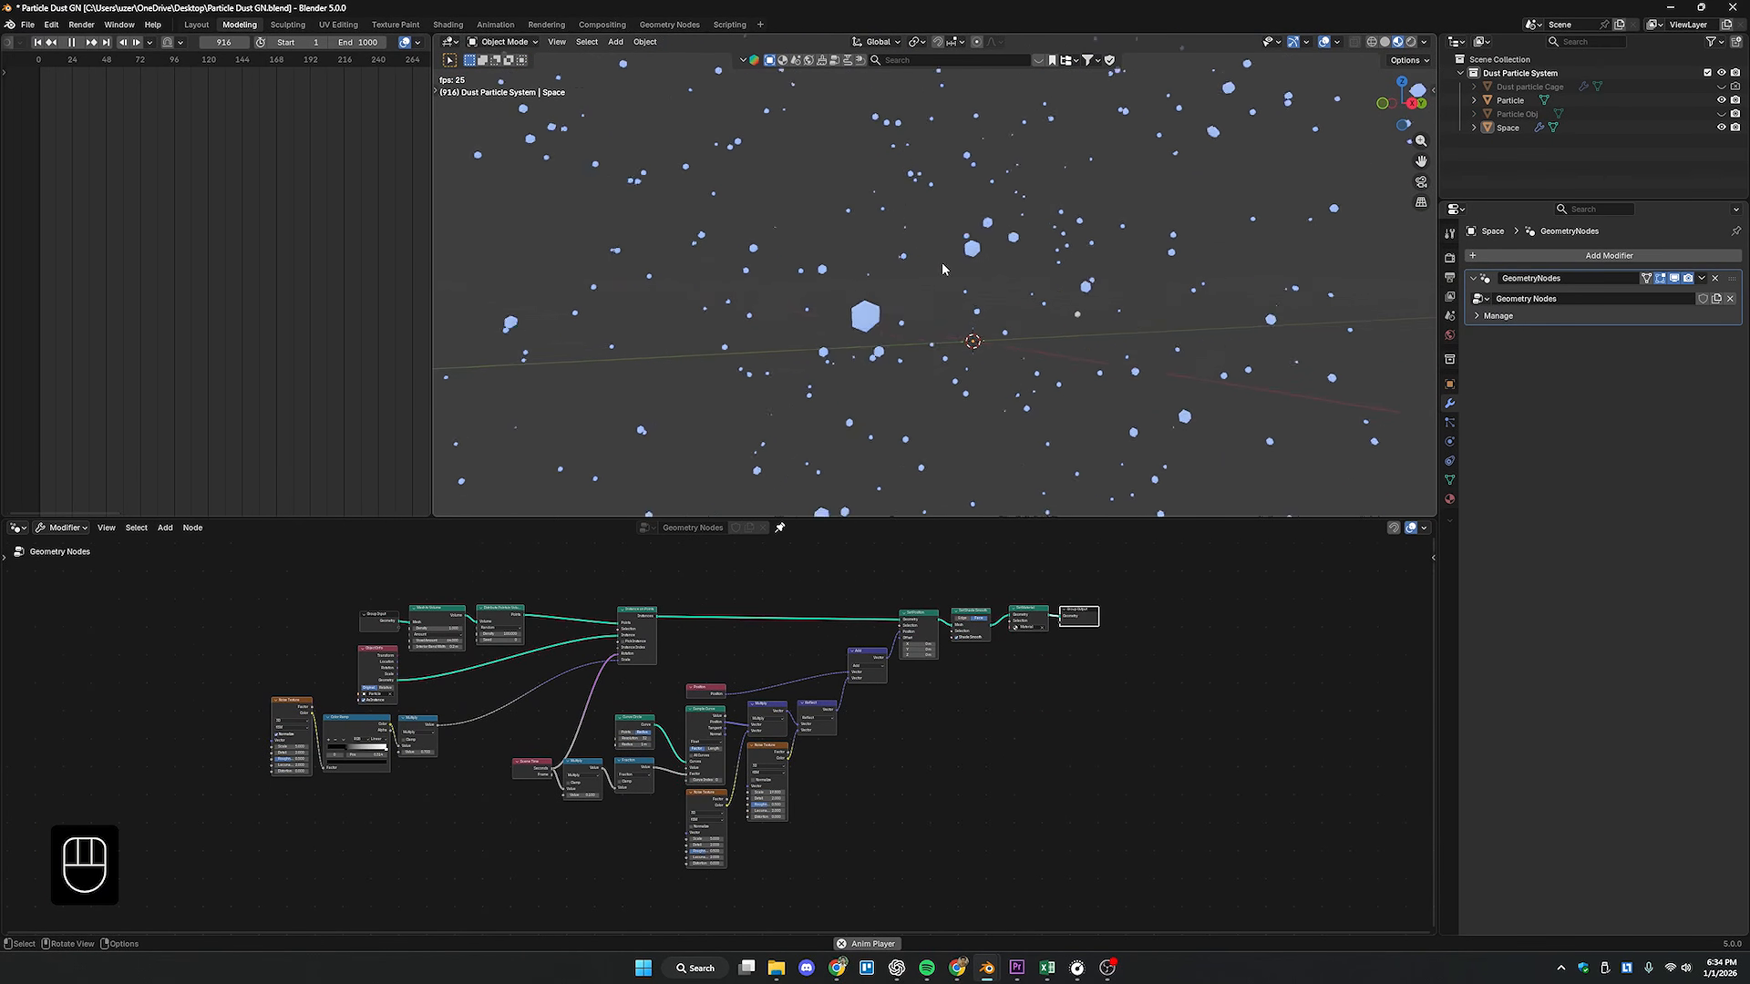
middle_click_drag(943, 261, 1003, 282)
scroll(966, 301, "down", 5)
key("space")
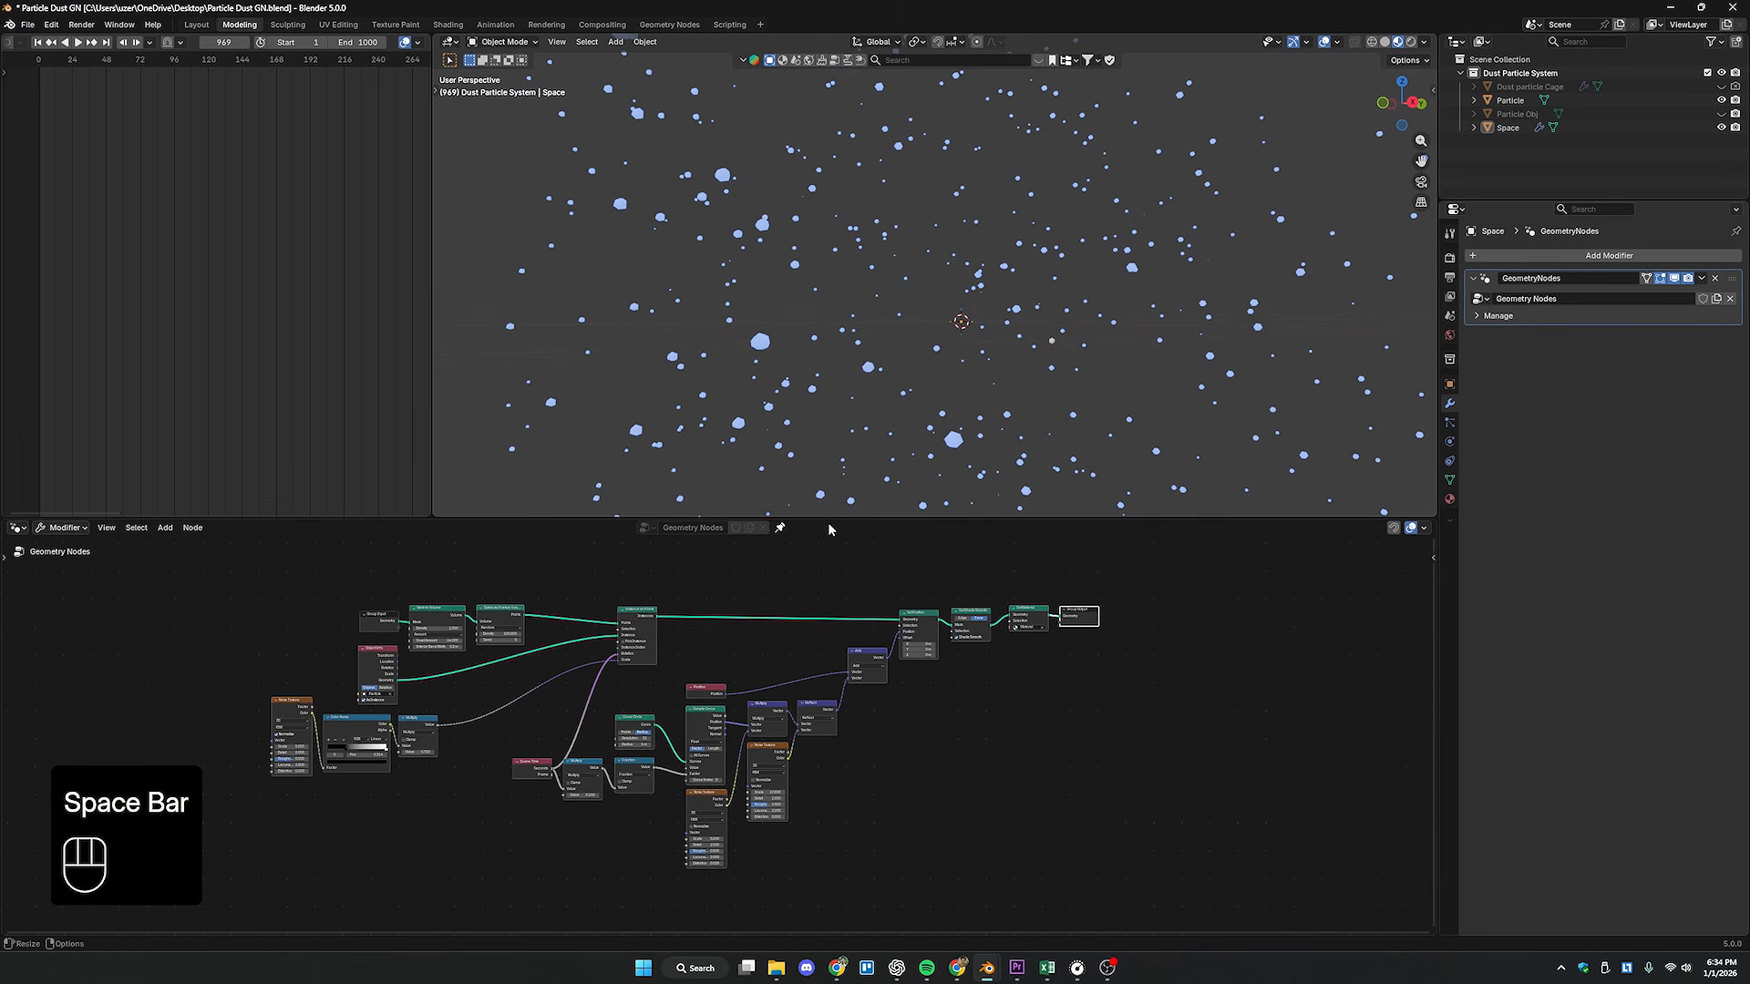
- Expose the Value of the Multiply node after Scene Time and the Density of Distribute Points in Volume through Group Input
middle_click_drag(776, 624, 864, 606)
scroll(864, 608, "up", 3)
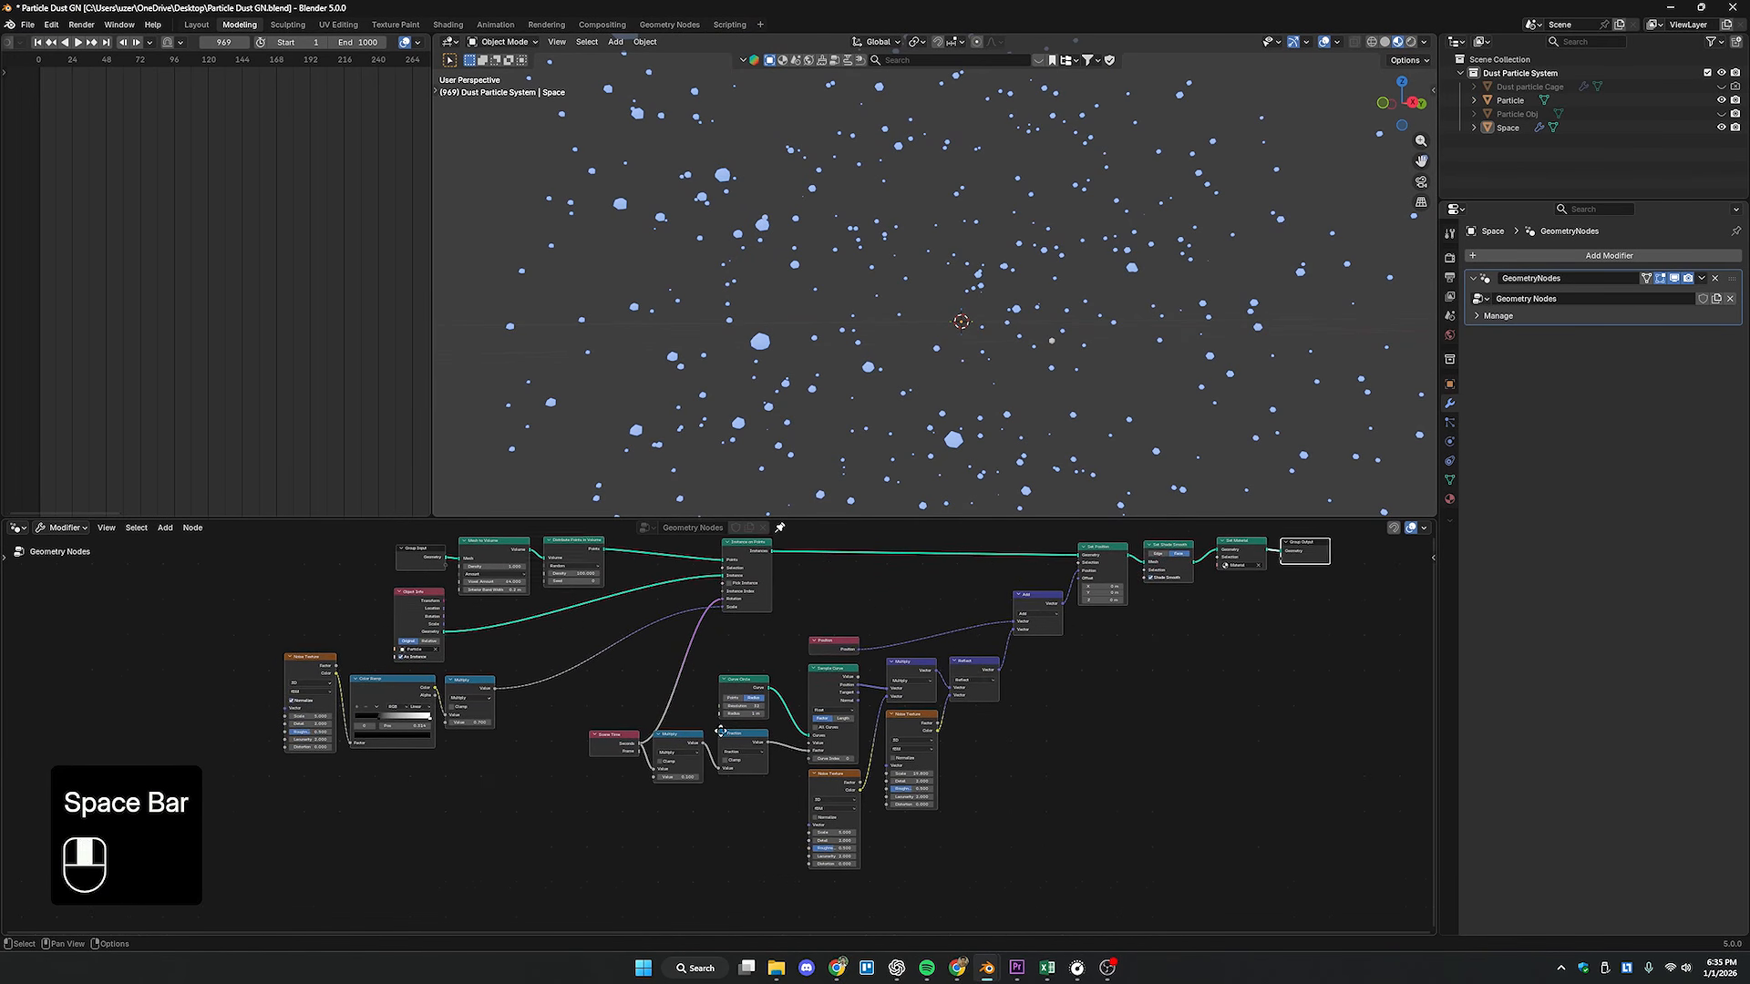
middle_click_drag(364, 669, 376, 675)
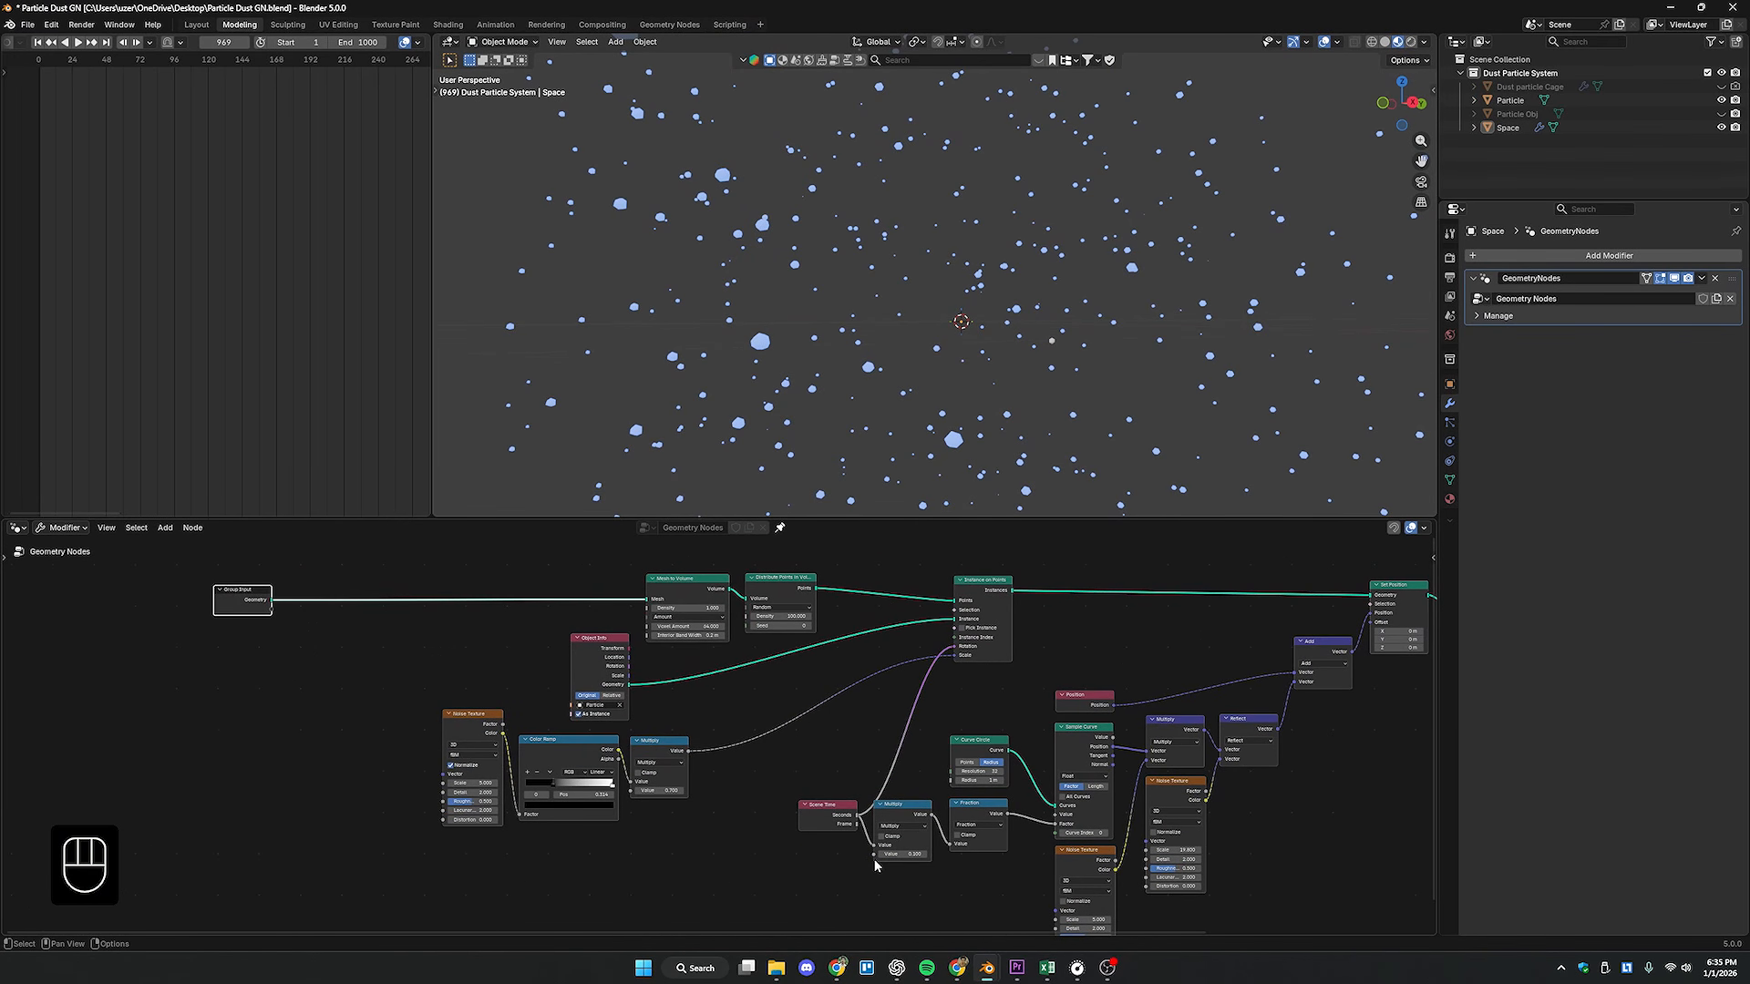
left_click_drag(873, 854, 270, 609)
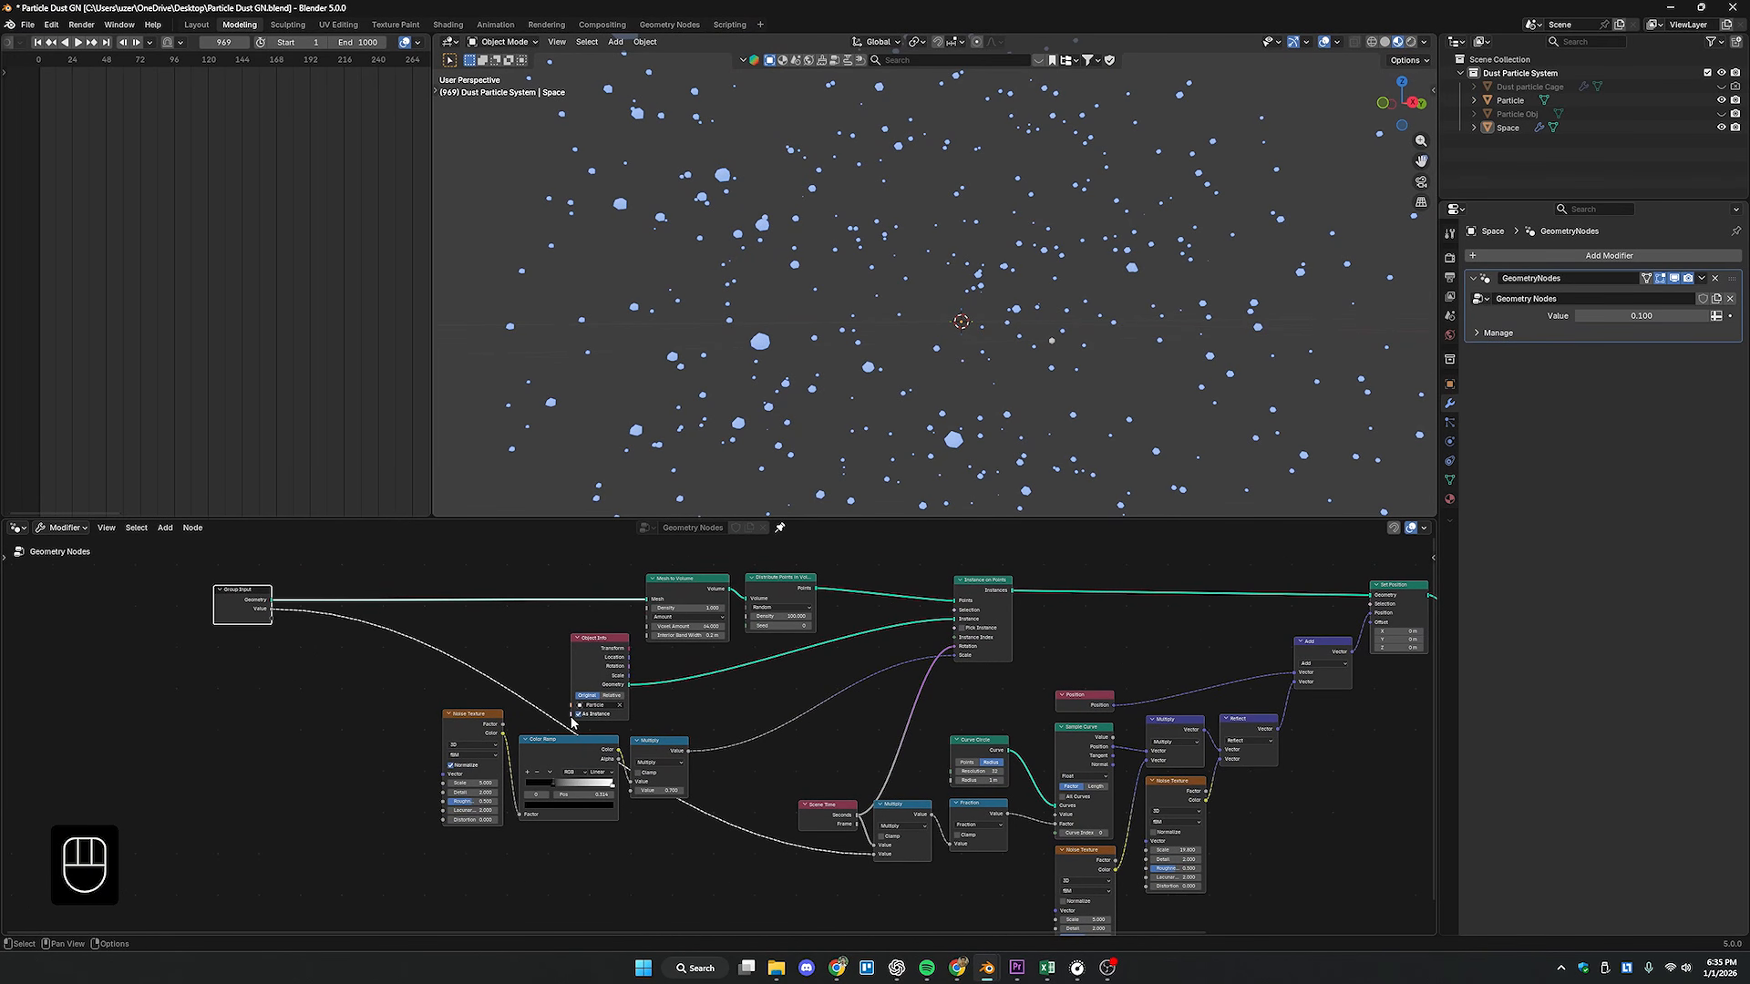
middle_click_drag(729, 623, 745, 626)
left_click_drag(762, 619, 286, 622)
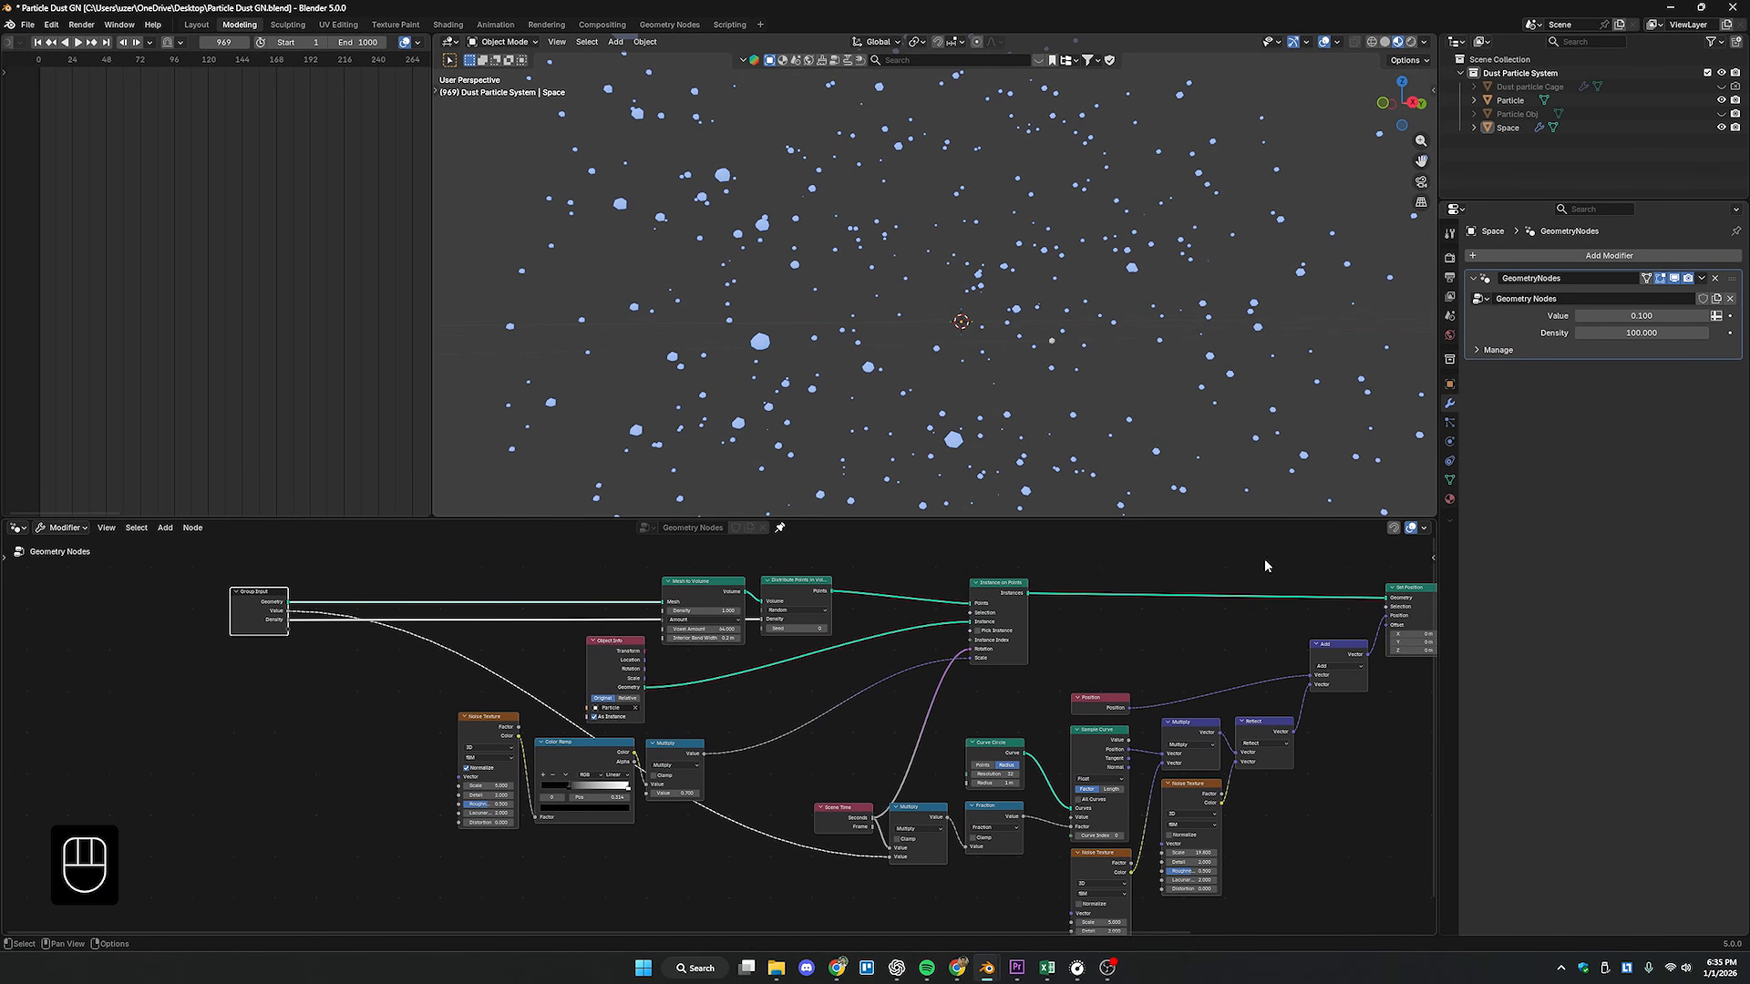
- Show the node group's socket list, select its Value socket, and view the particle cloud
left_click(1427, 562)
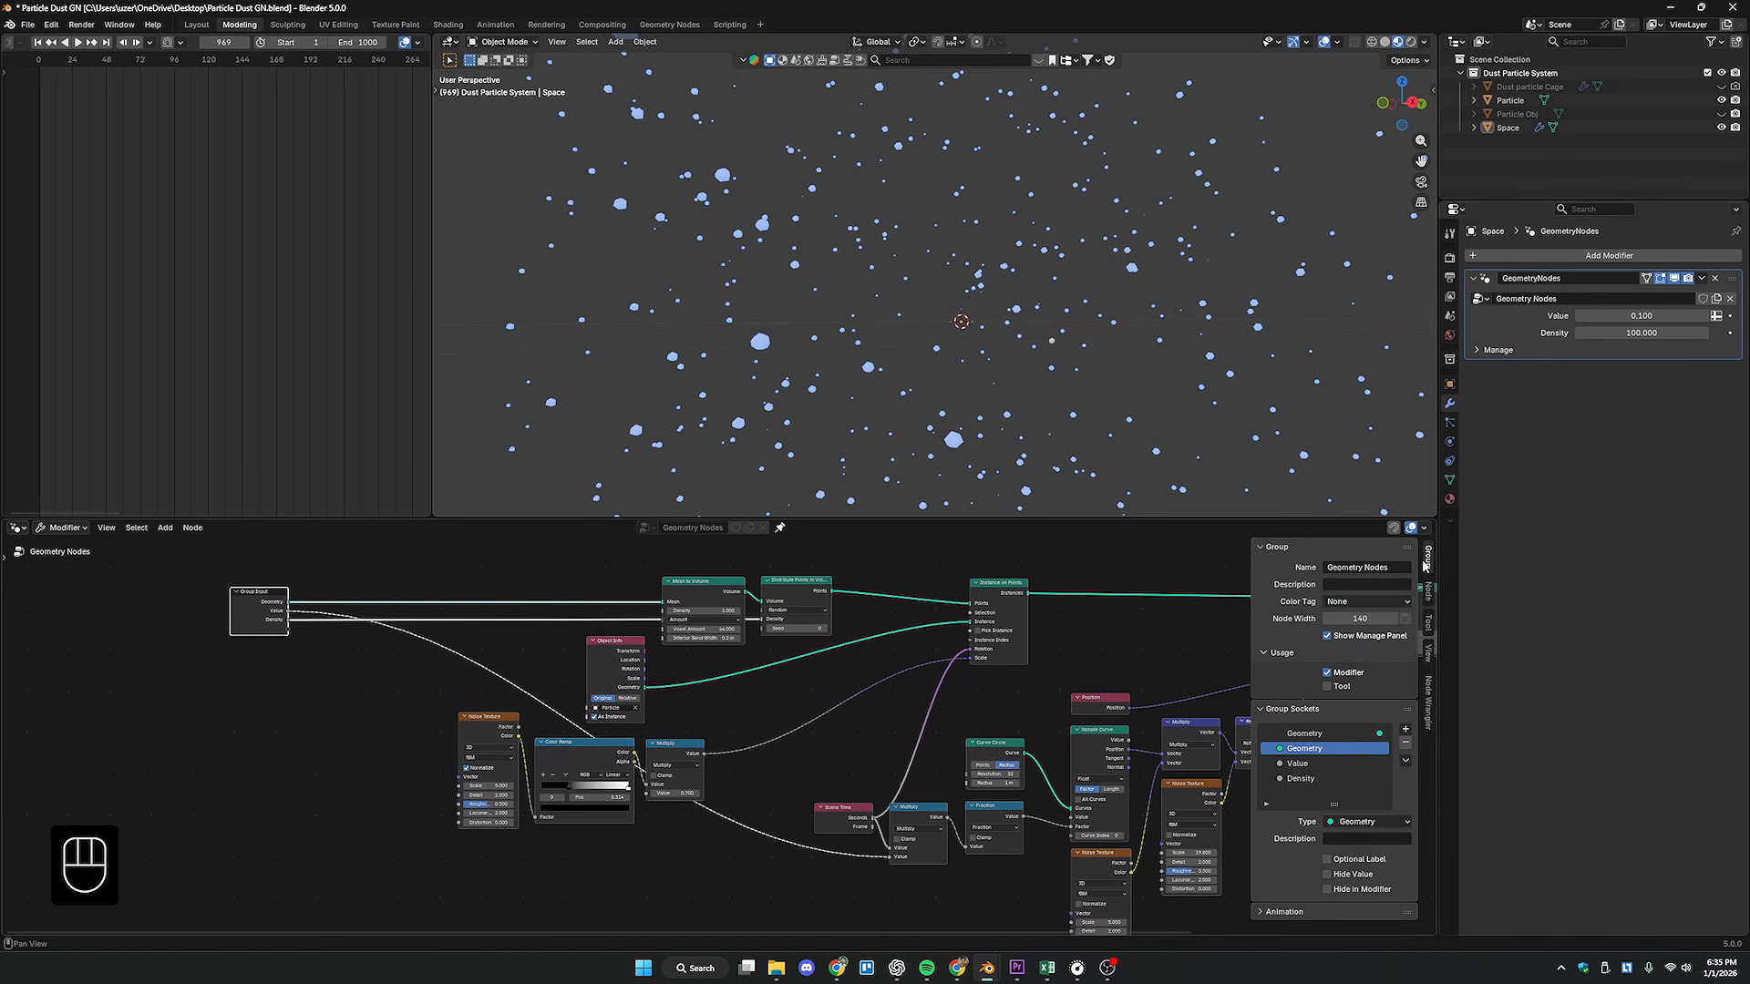
left_click(1298, 765)
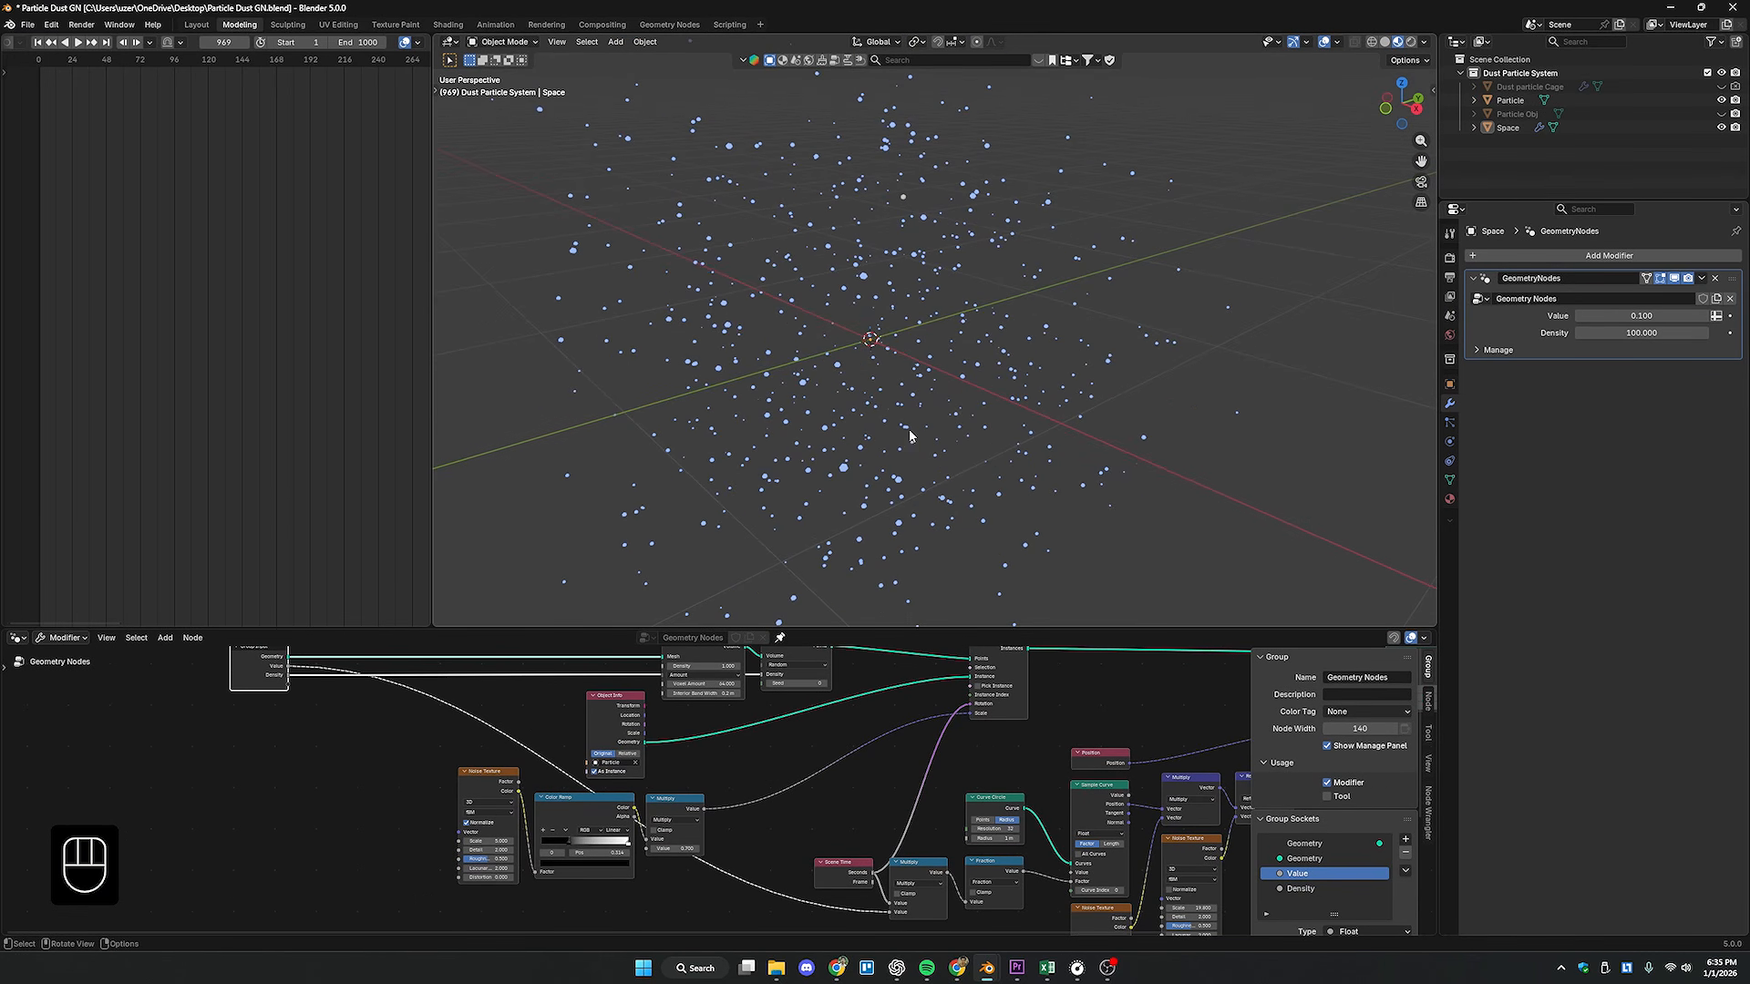
left_click(990, 406)
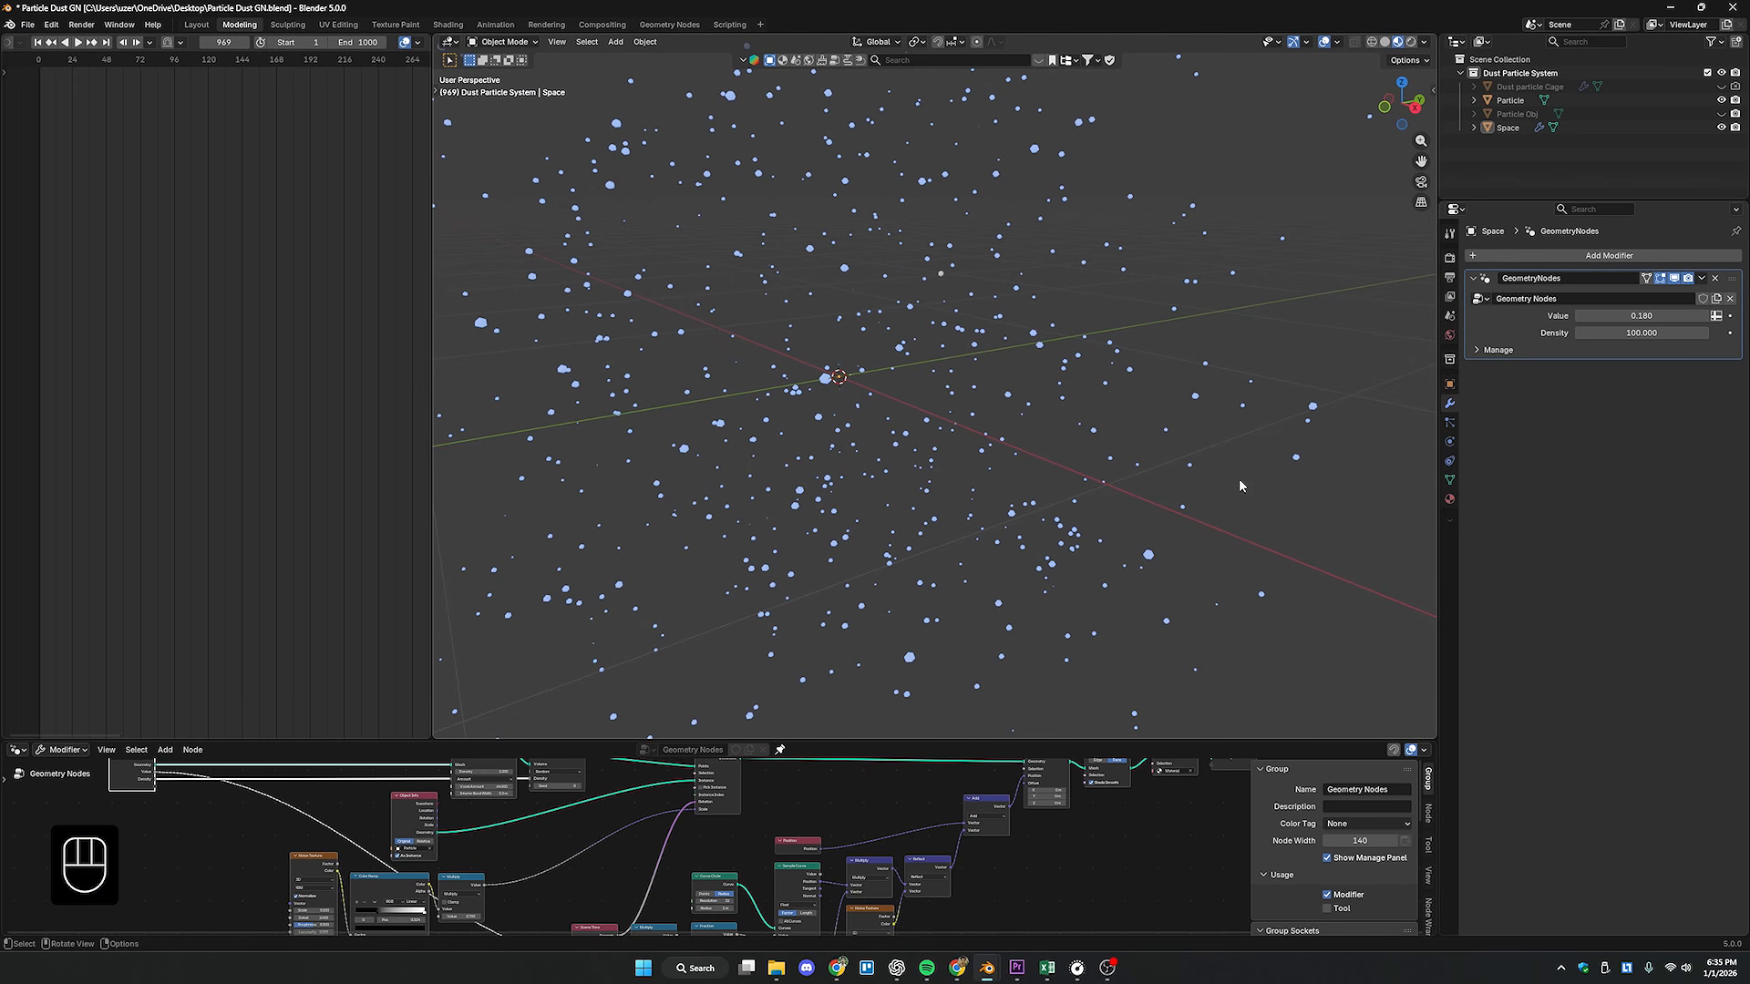
- Add a cube mesh at the centre of the particle cloud and view it as a whole
left_click_drag(1239, 486, 766, 255)
key("shift+a")
mouse_move(948, 430)
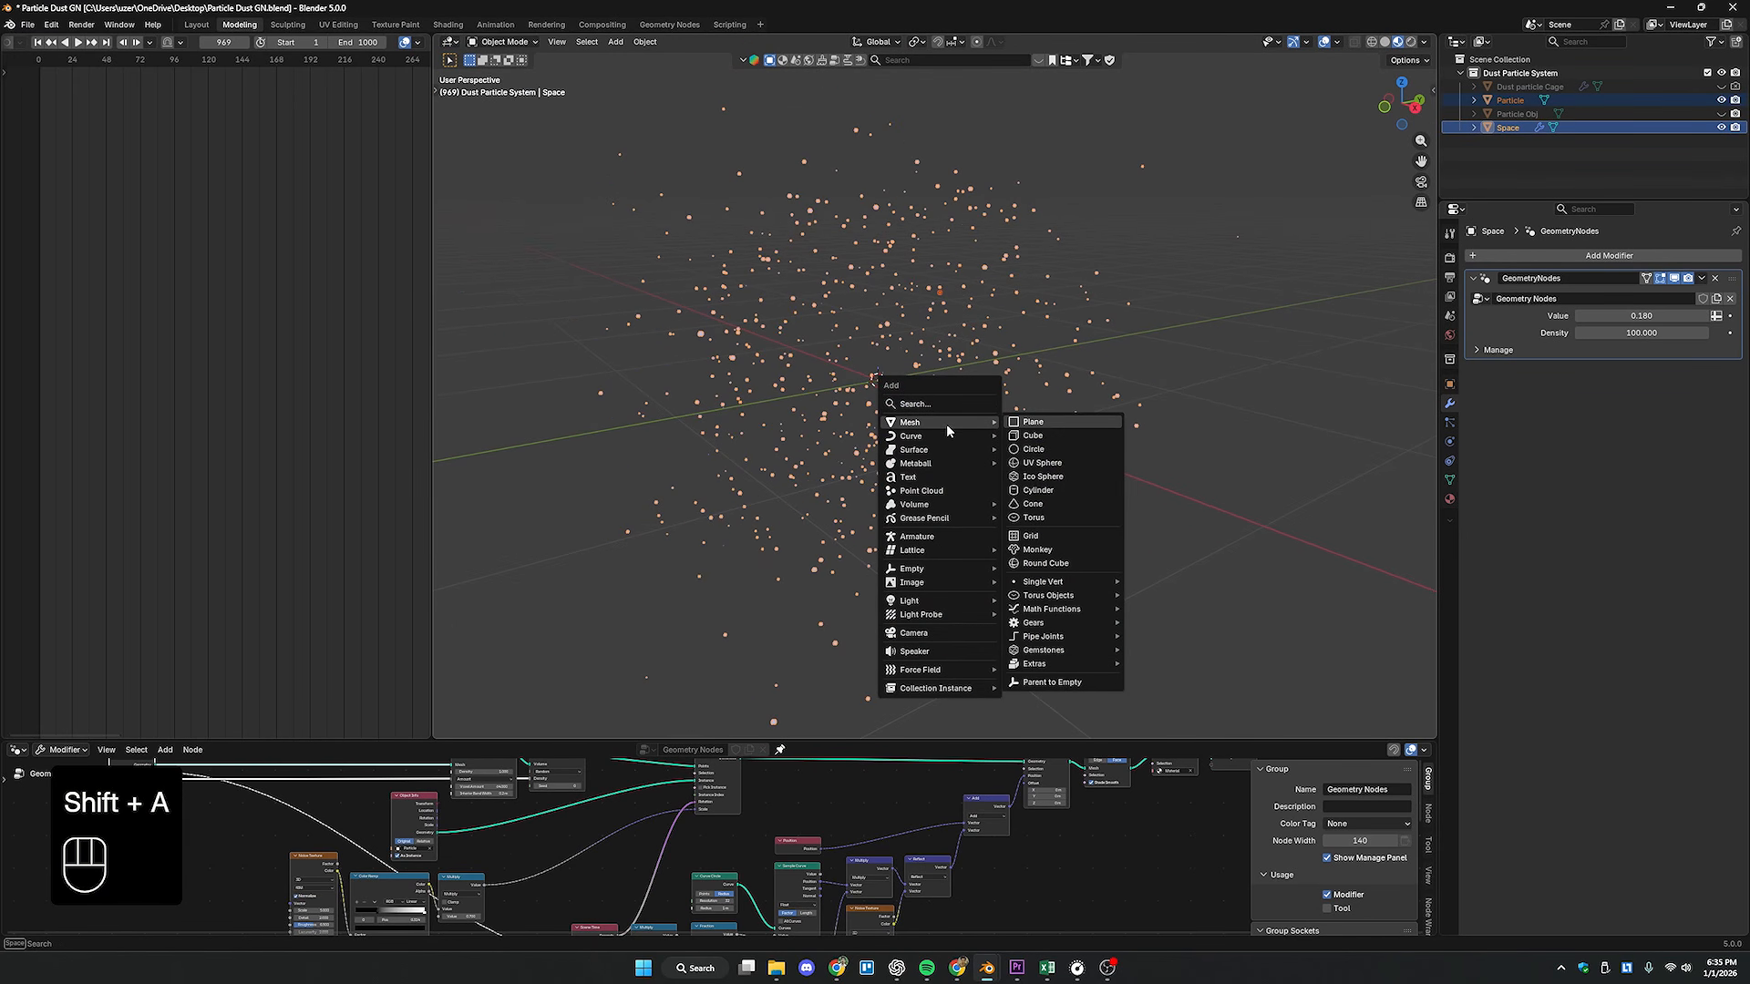
left_click(1052, 435)
scroll(1073, 516, "down", 4)
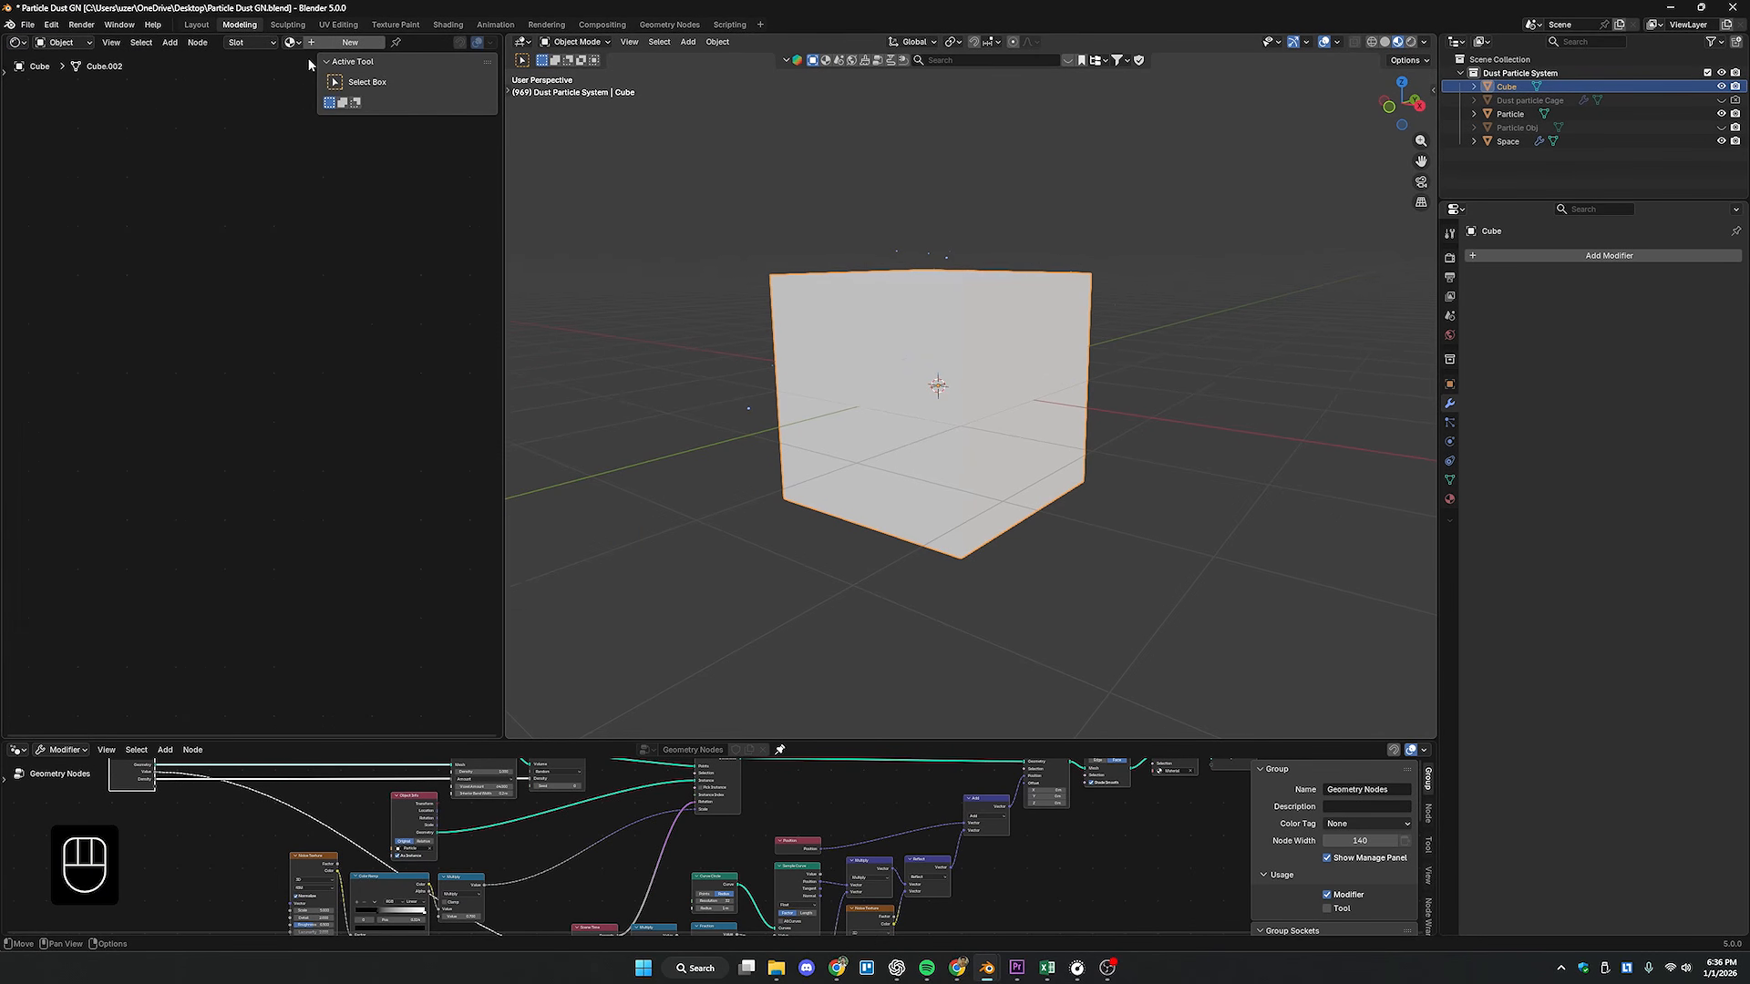
- Create a new material for the cube and delete its Principled BSDF node
left_click(334, 42)
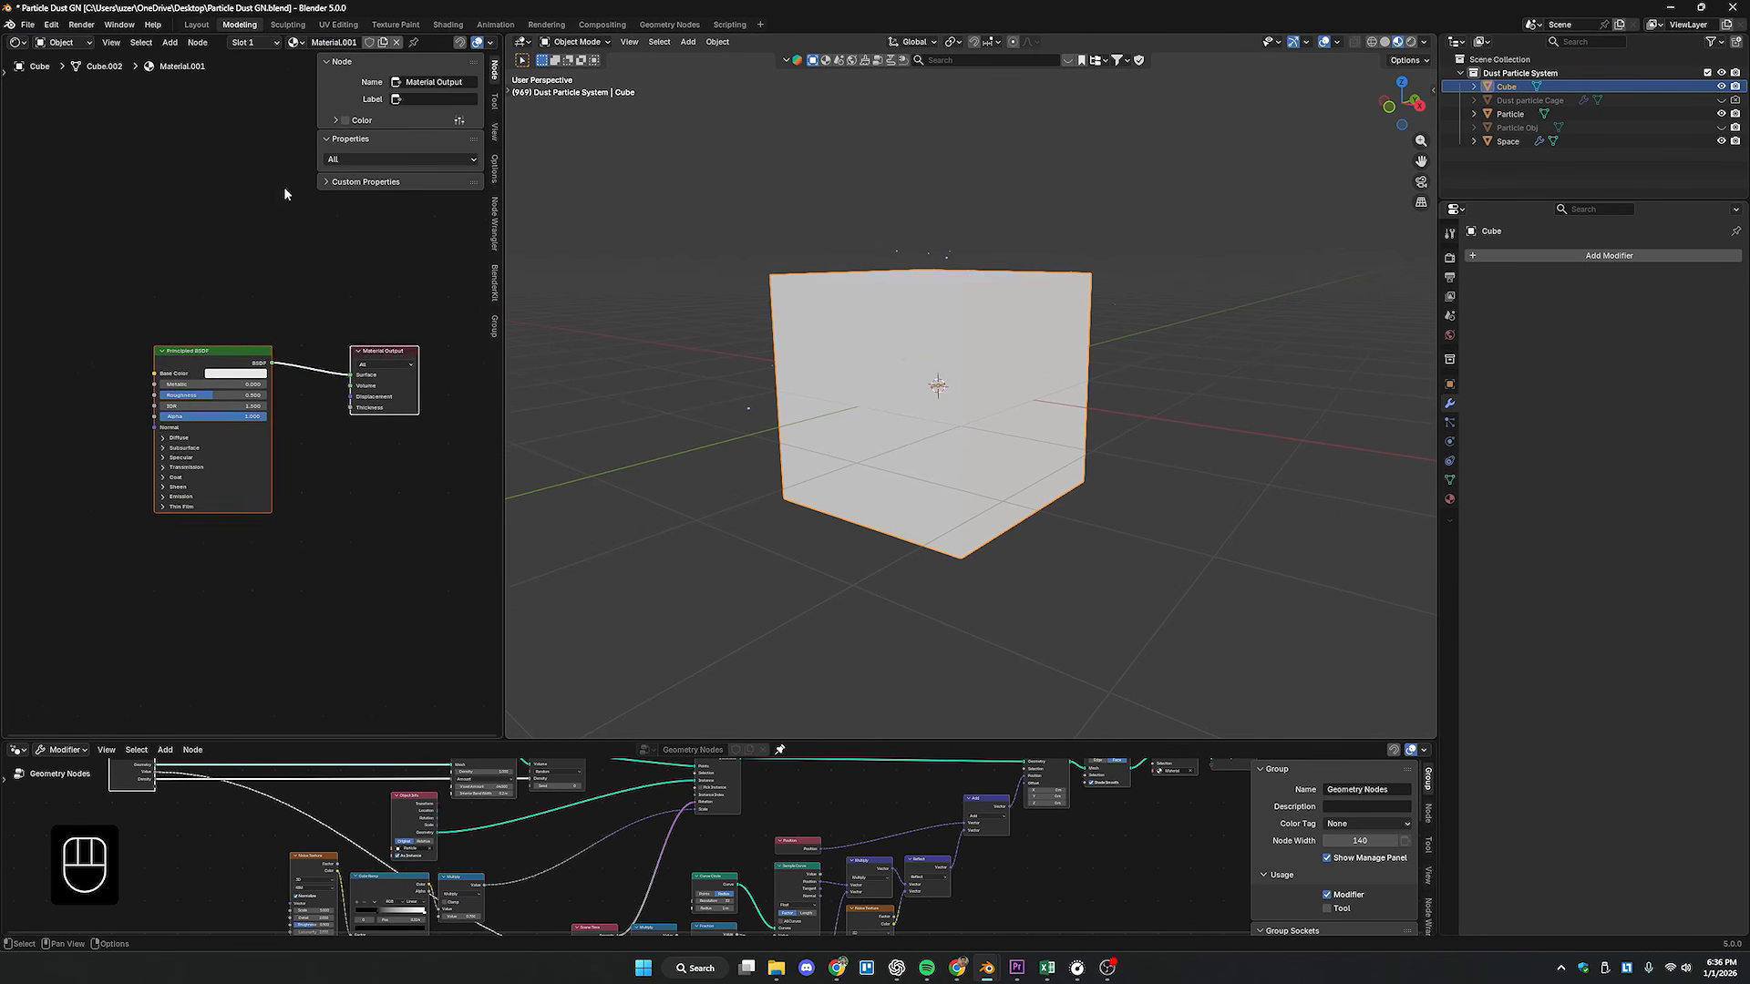
middle_click_drag(207, 390, 183, 344)
left_click_drag(223, 306, 136, 348, "alt")
key("Delete")
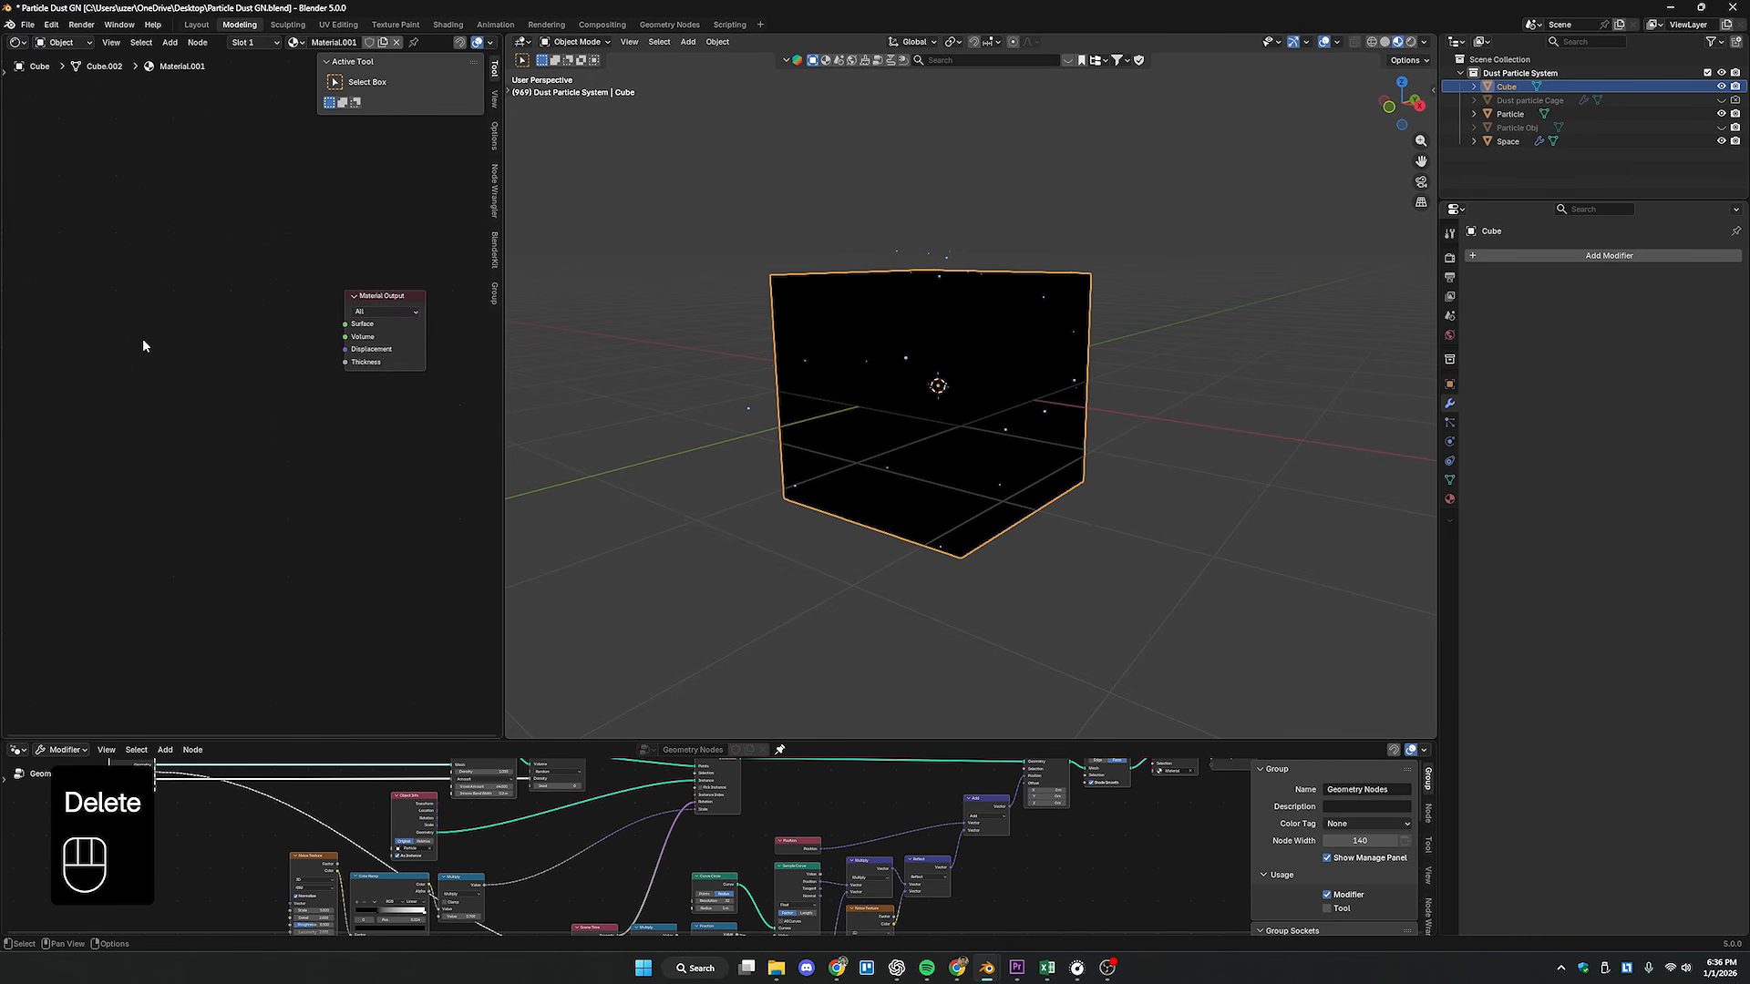
- Add a Principled Volume node to the cube's material and connect it to Material Output's Volume input
key("shift+a")
left_click(215, 352)
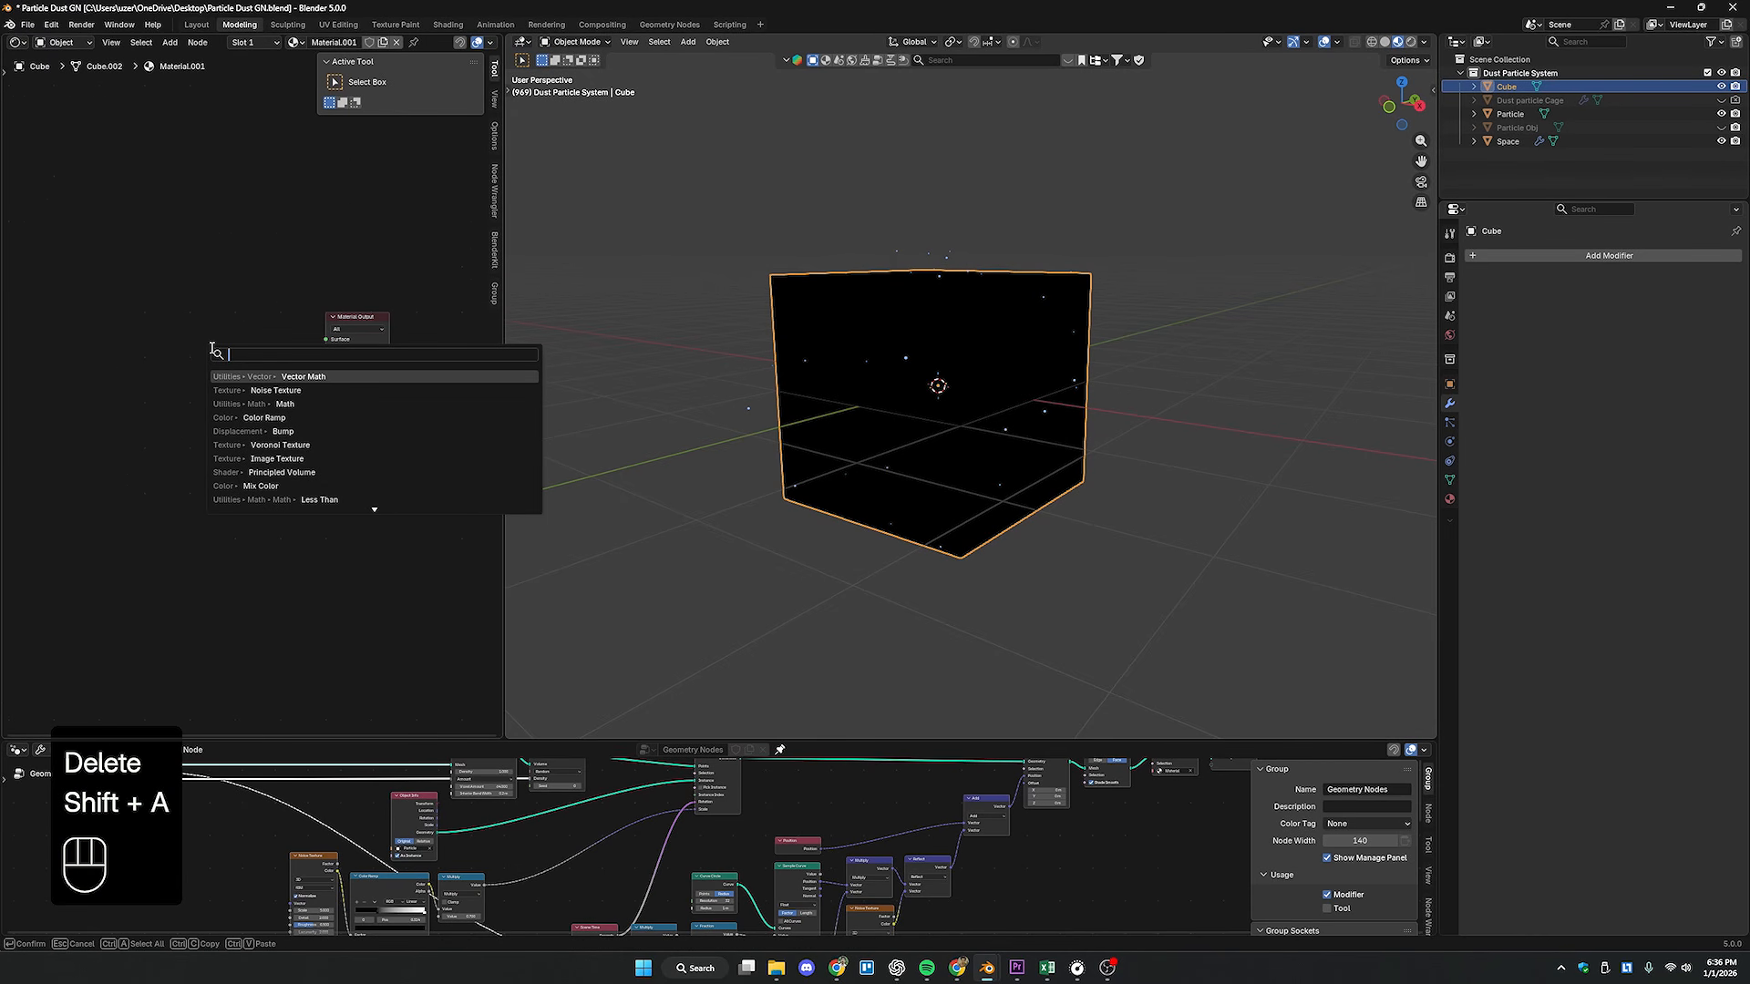
type("volu")
left_click(277, 405)
left_click(150, 308)
key("n")
scroll(328, 298, "up", 4)
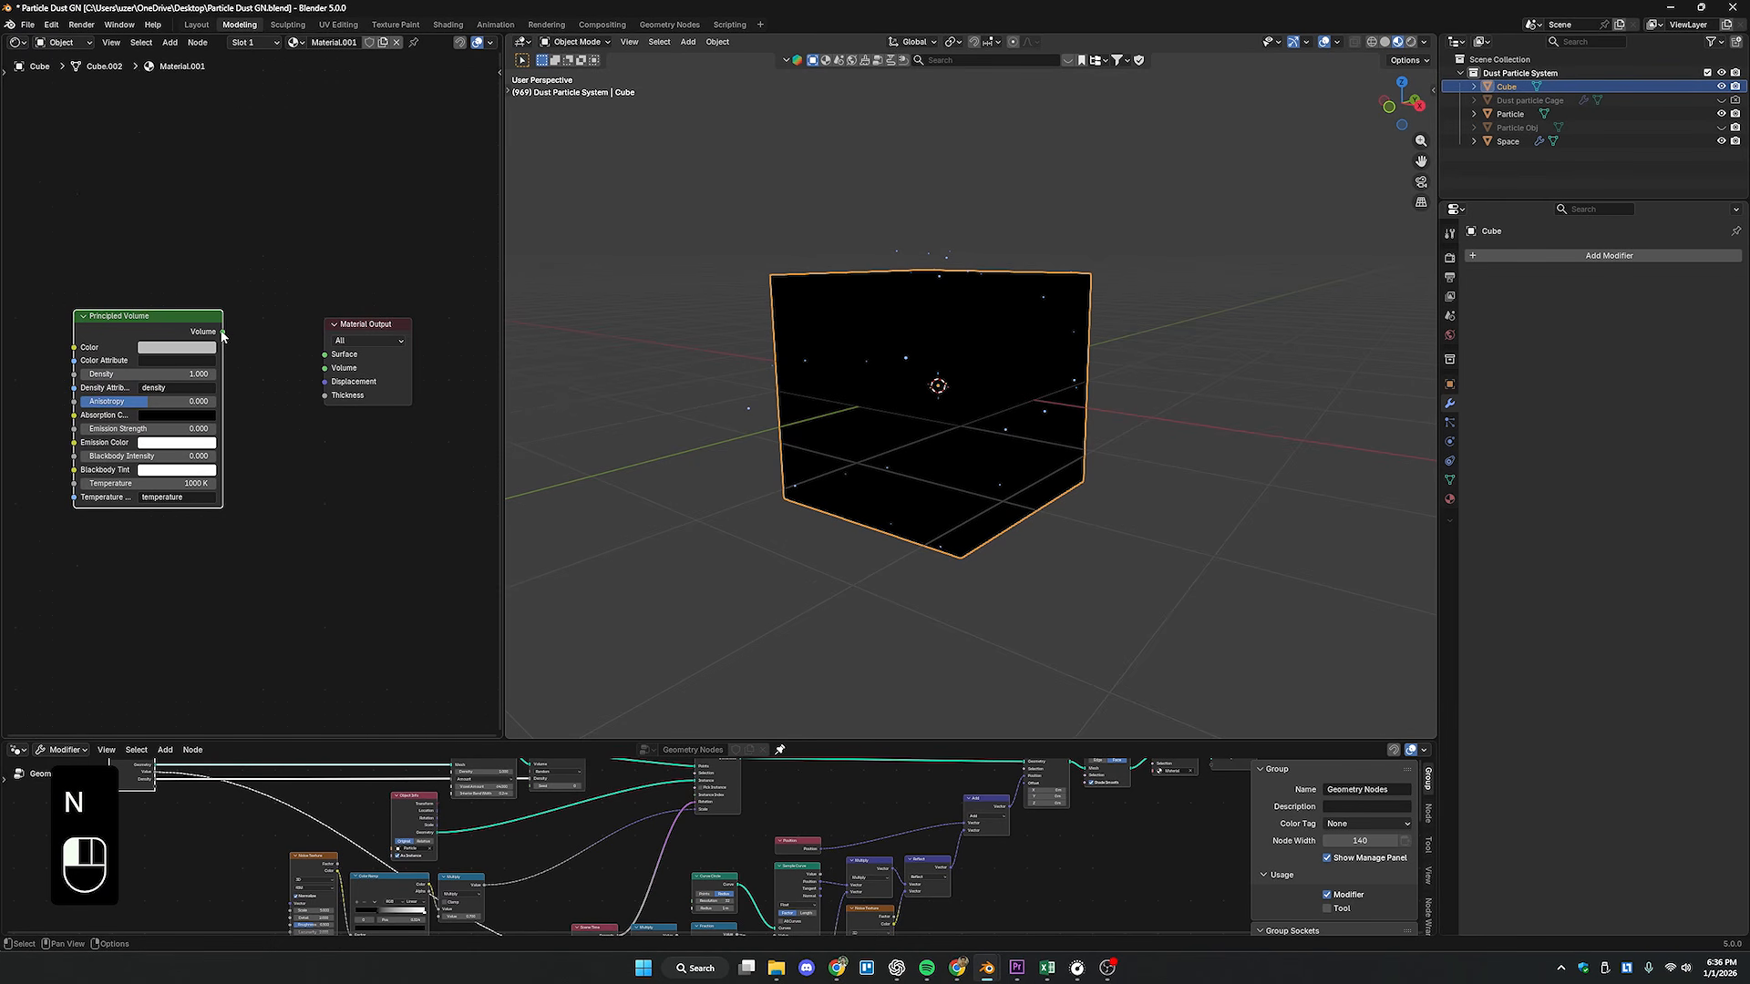
left_click_drag(324, 370, 325, 368)
scroll(170, 375, "up", 2)
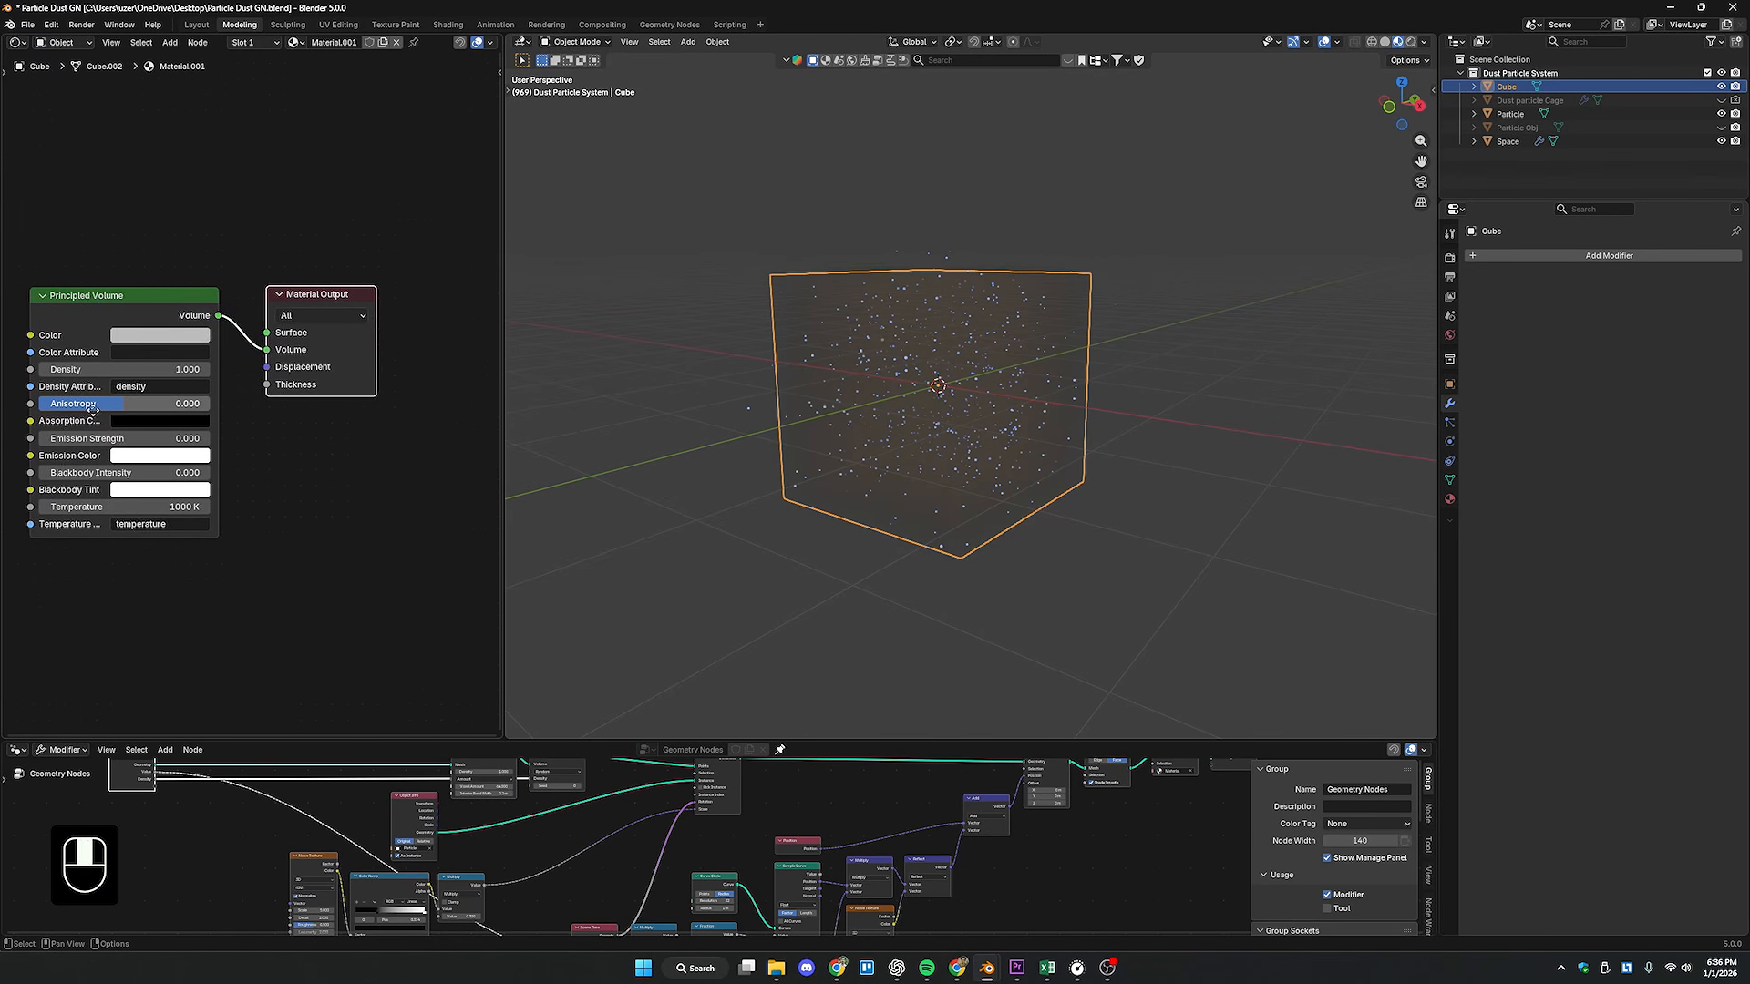
- Set the Principled Volume's Density to 0.05, check the volume around the particles, and deselect the cube
left_click(173, 370)
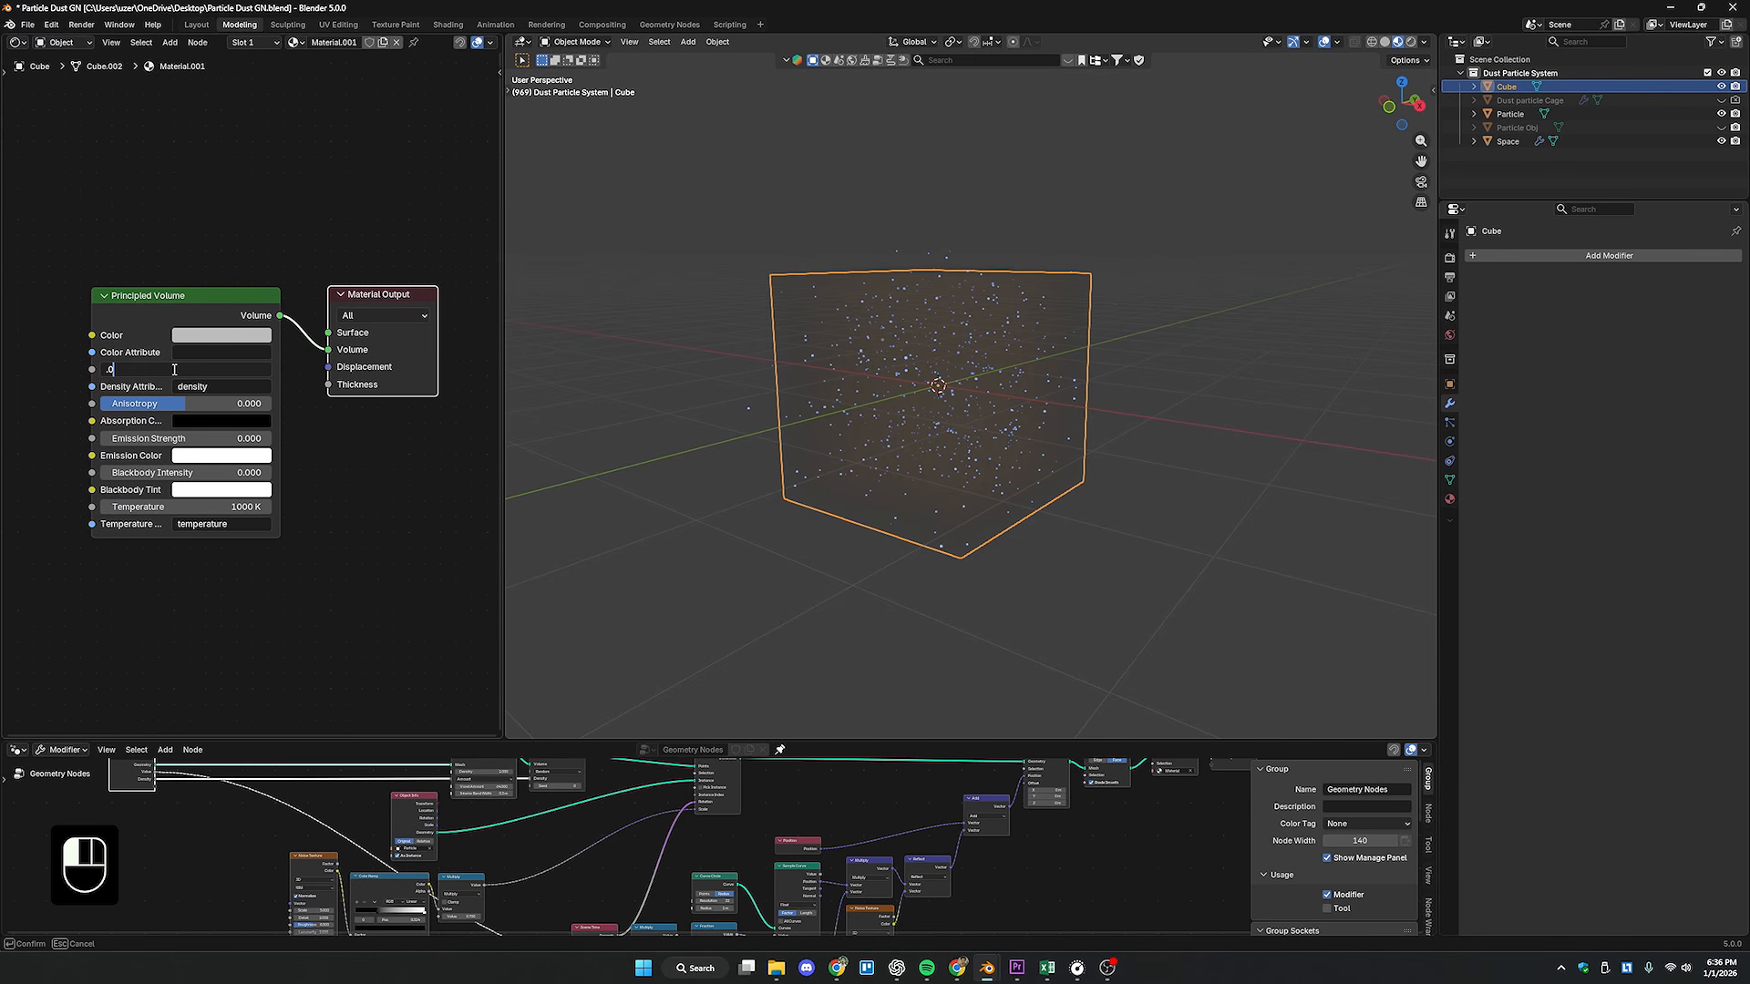
type(".05")
key("Return")
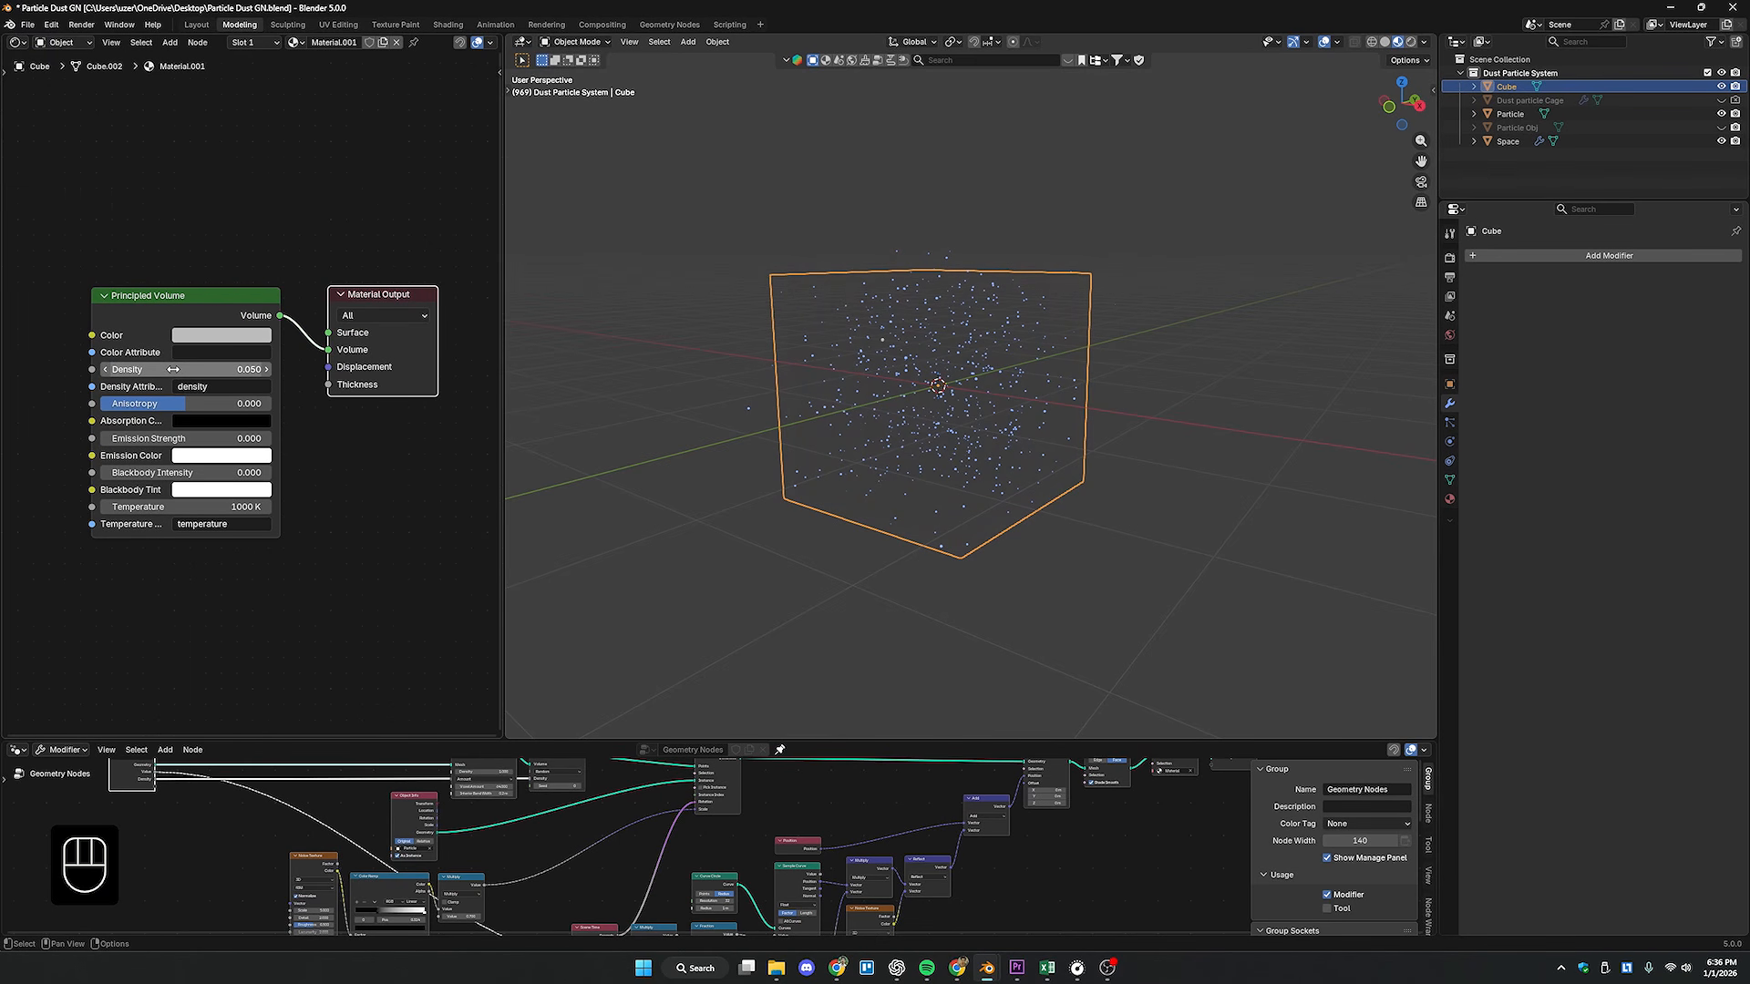
middle_click_drag(1278, 411, 1275, 395)
scroll(1275, 396, "up", 1)
left_click(1267, 397)
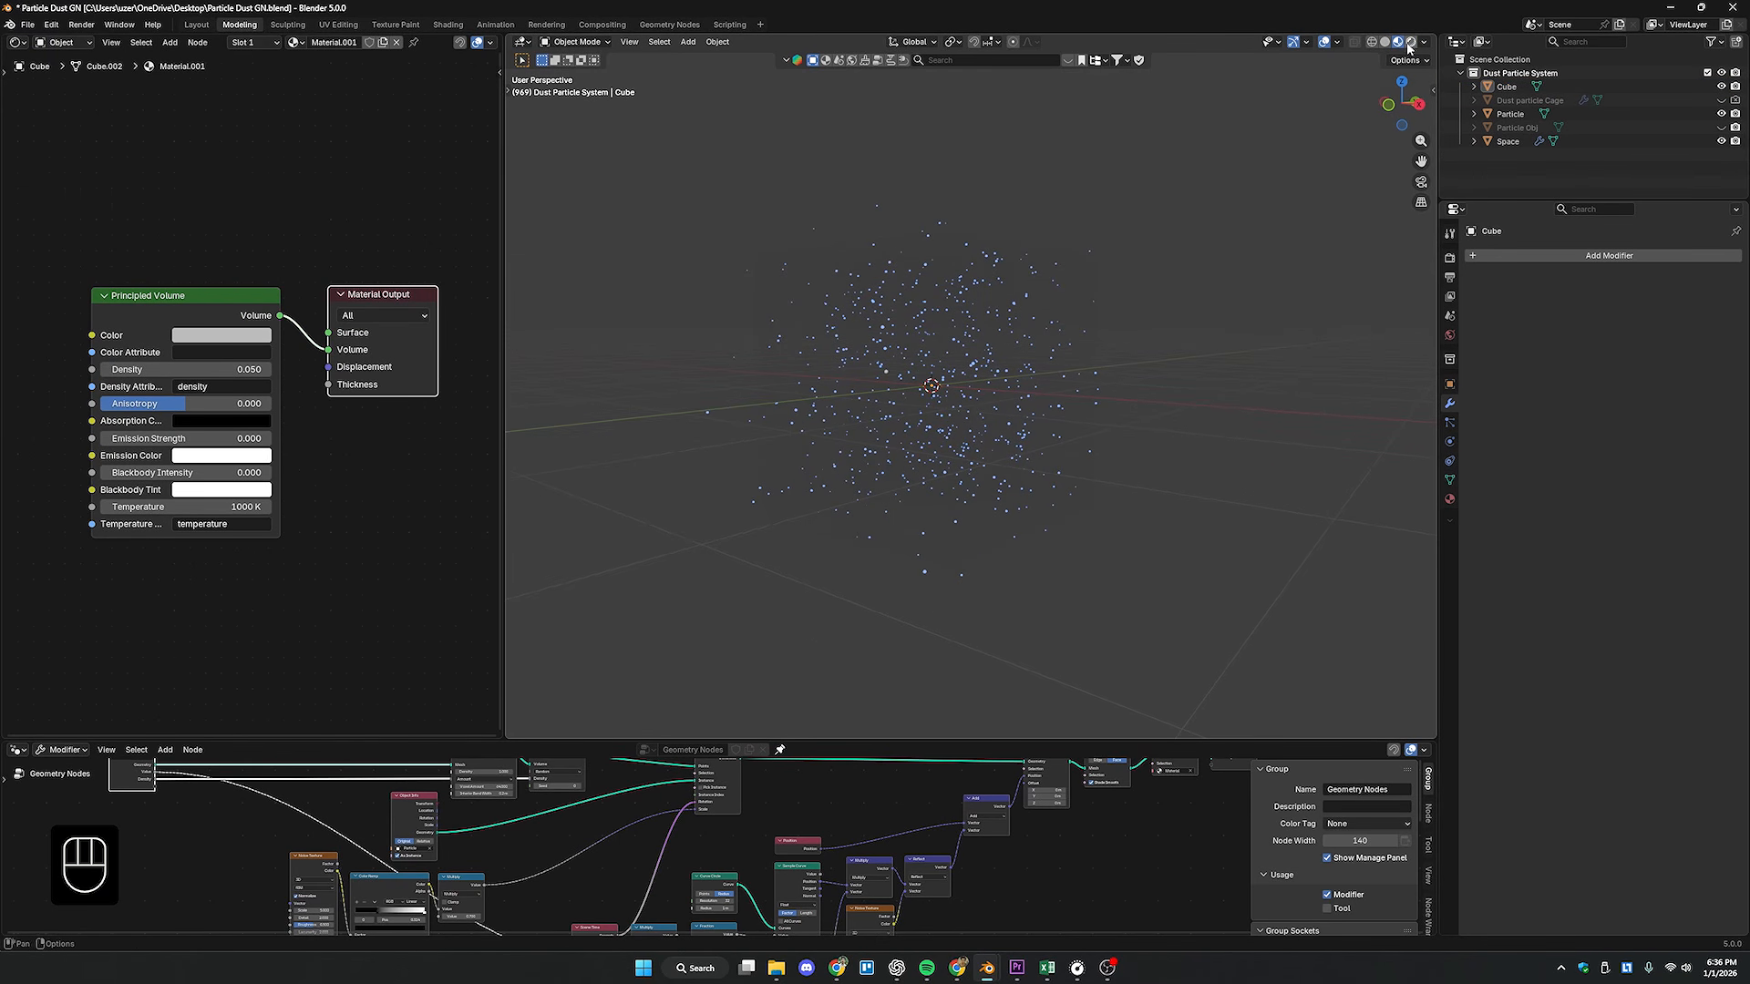
- Set the scene's render engine to Cycles
left_click(1449, 258)
left_click(1659, 256)
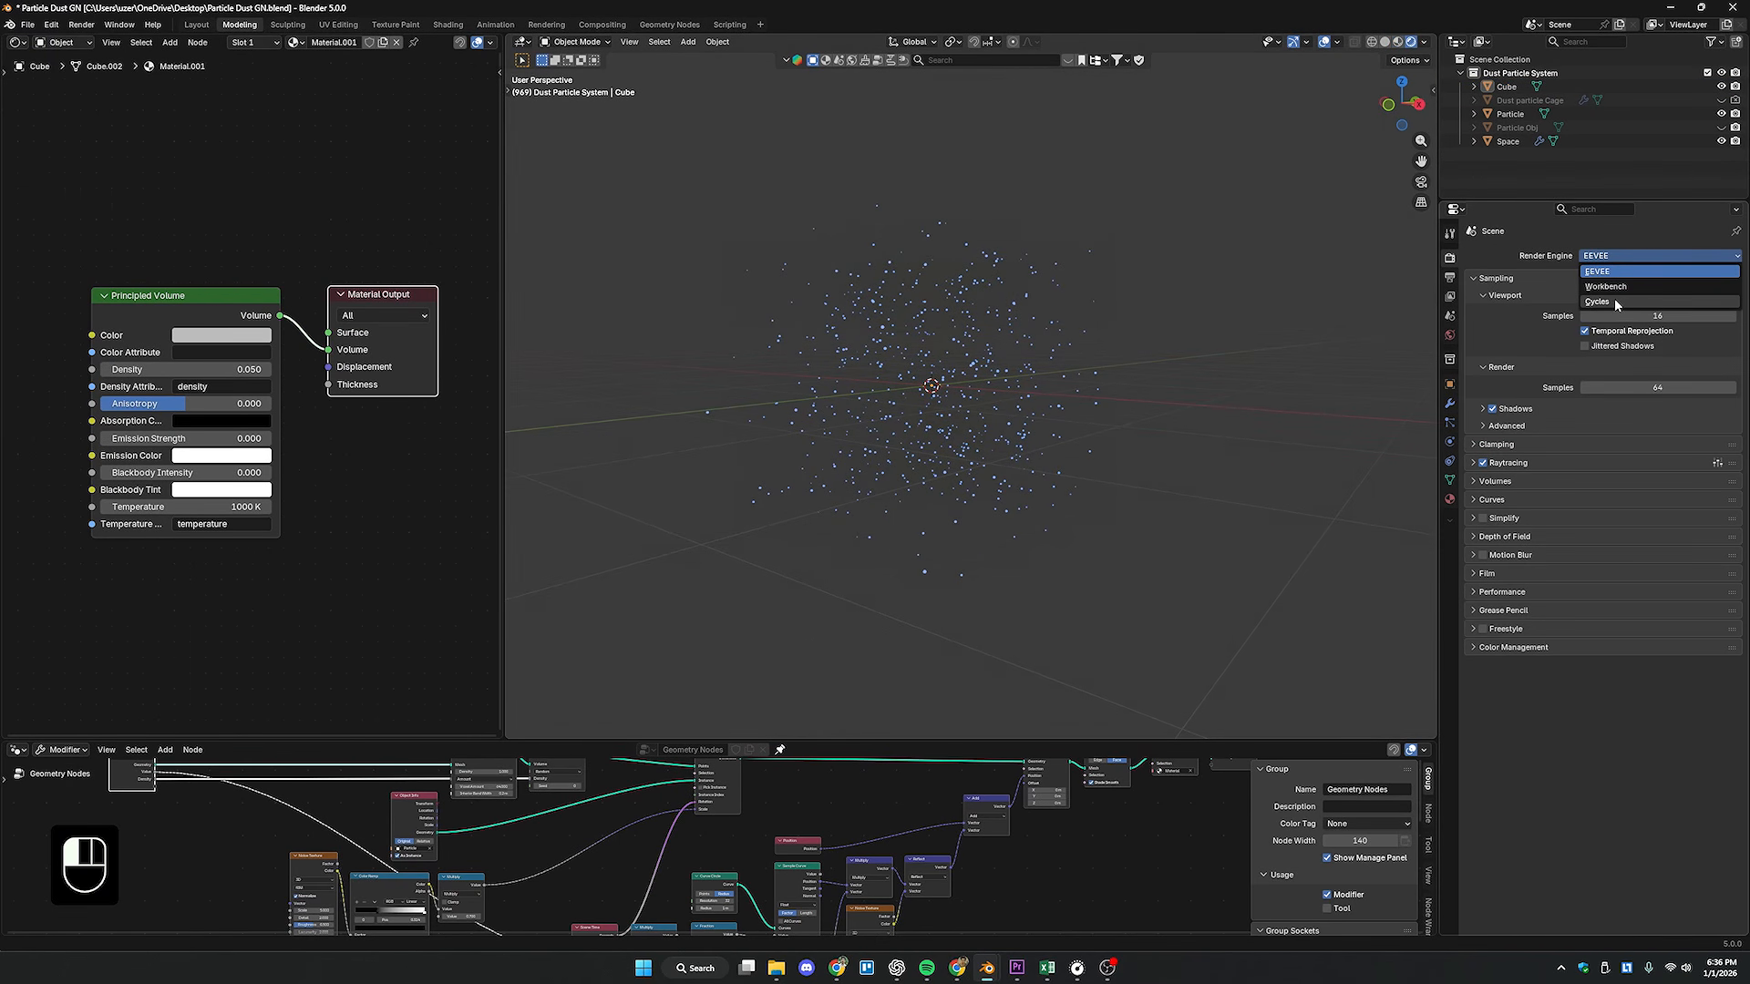
left_click(1616, 302)
- Add a camera, align it to a closer view of the particles, and lock the camera to the view
key("shift+a")
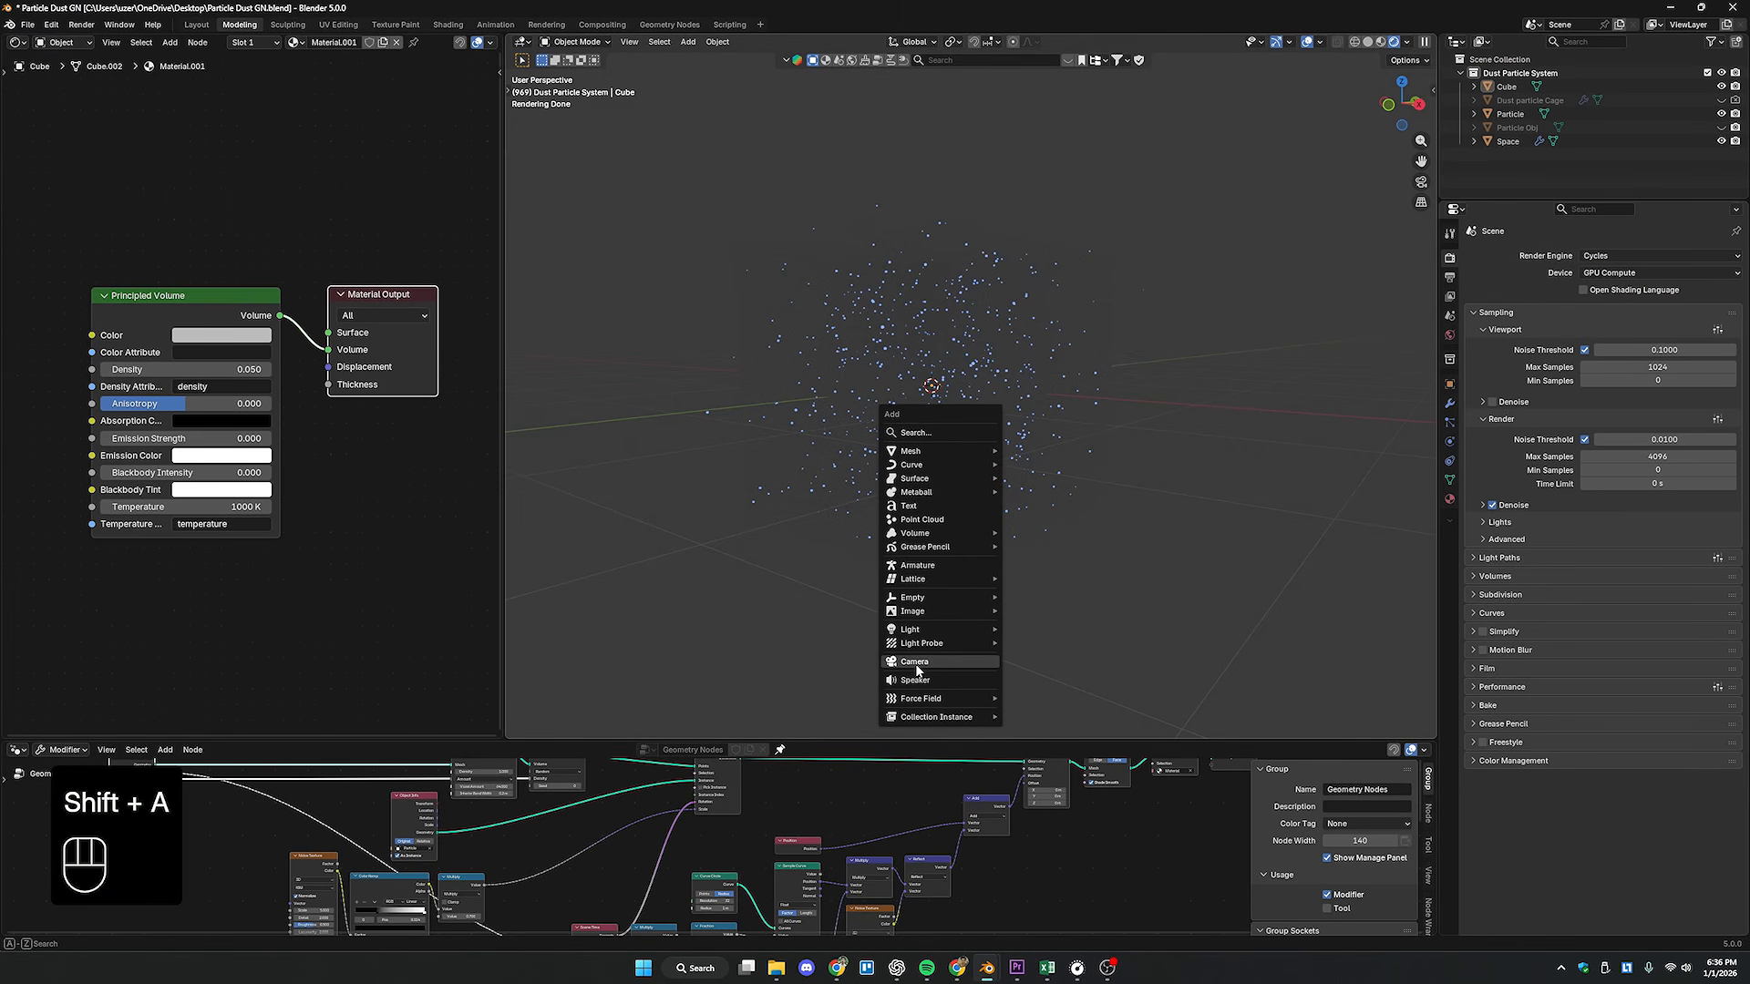
left_click(915, 662)
scroll(1062, 502, "up", 5)
middle_click_drag(1063, 502, 957, 488)
middle_click_drag(902, 484, 944, 484, "shift")
scroll(929, 484, "up", 3)
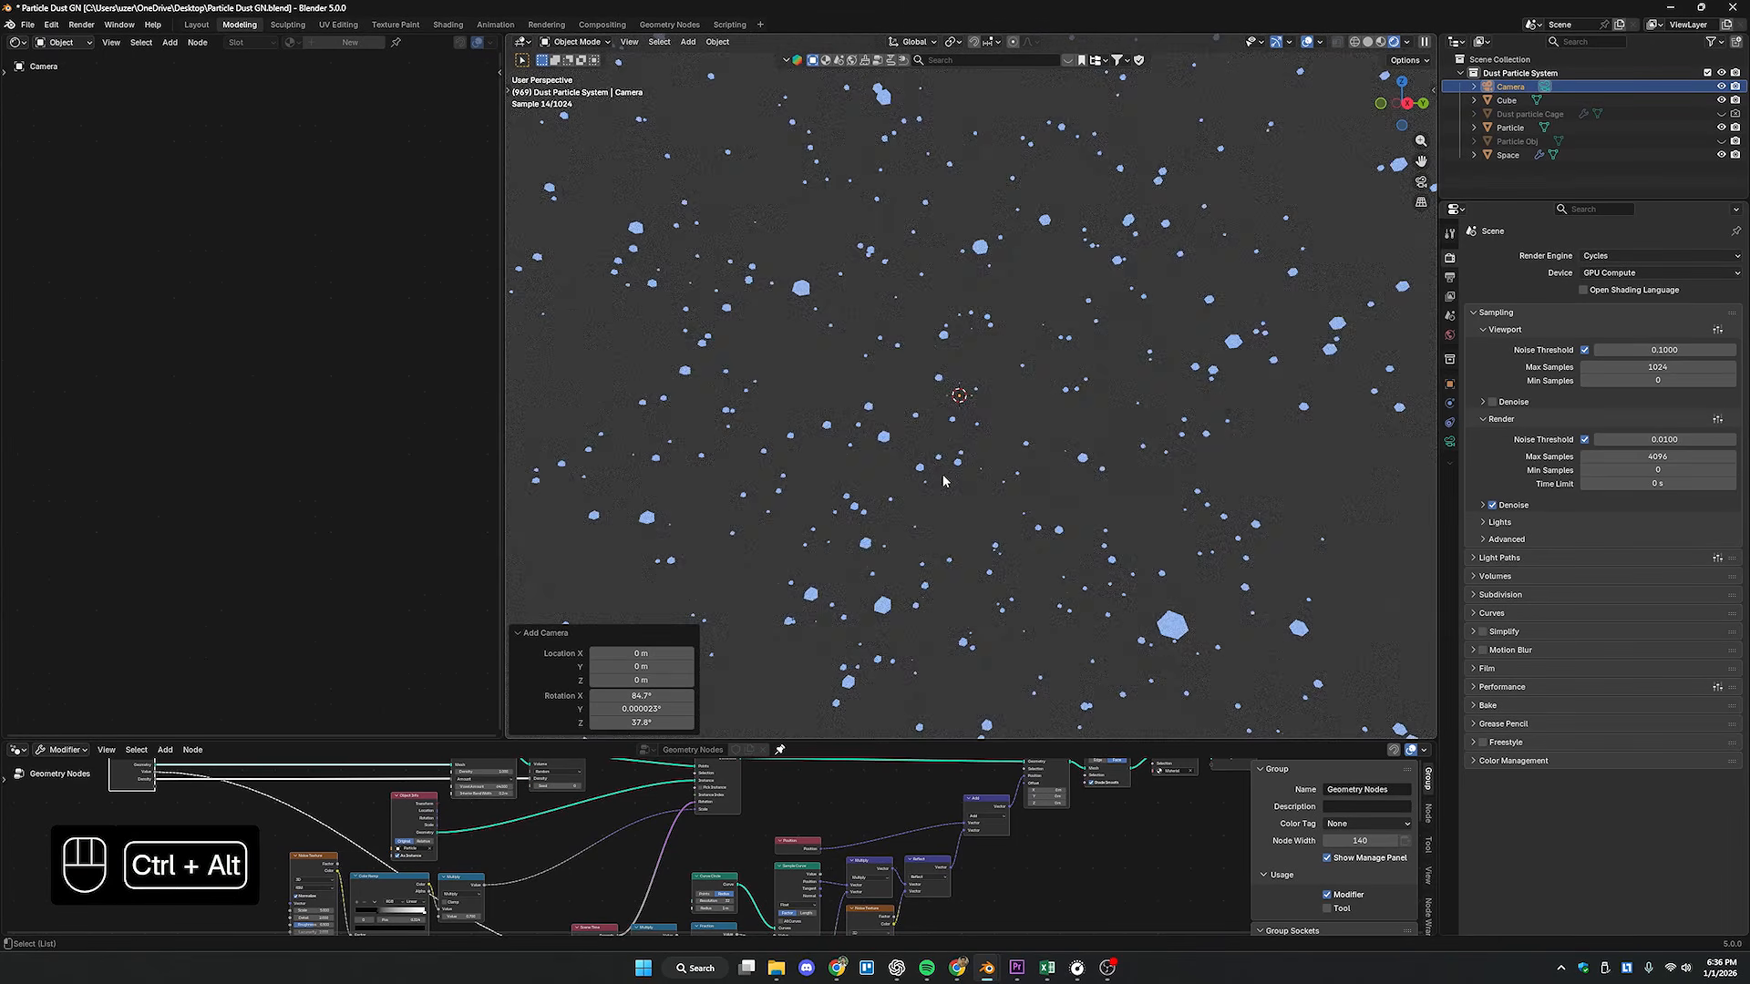
key("ctrl+alt+KP_0")
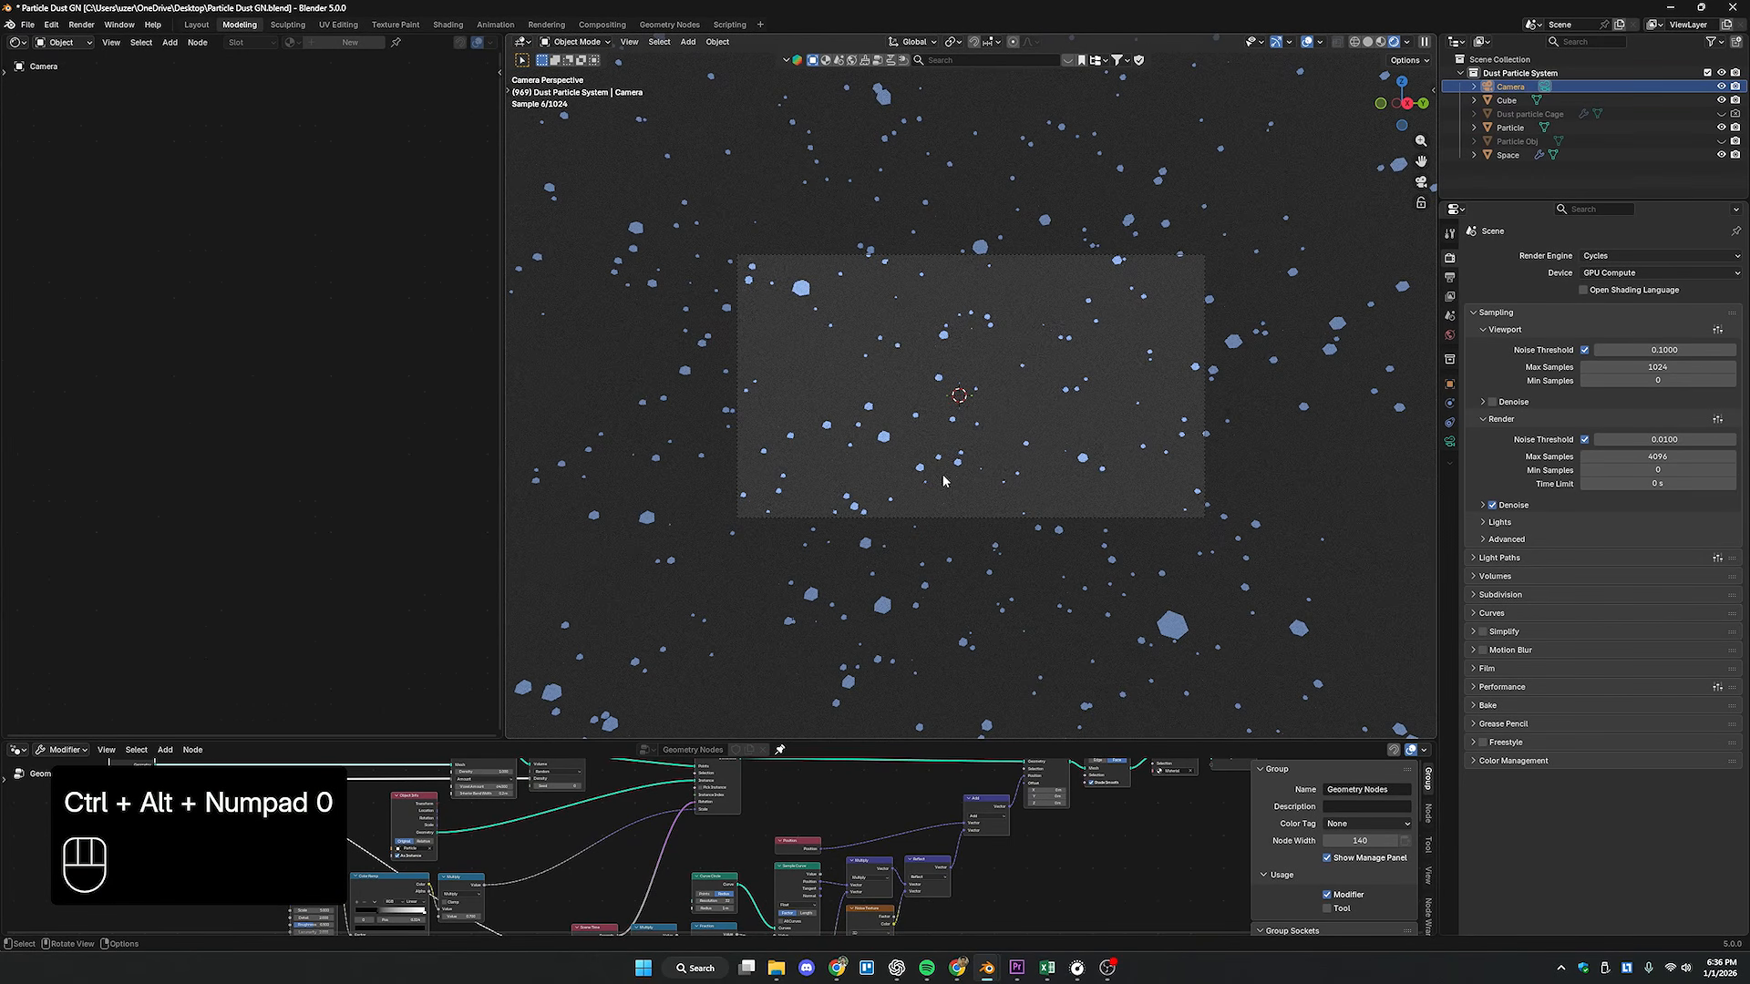
left_click(1420, 202)
- Add a point light at the scene's origin with a power of 100 and a light blue color
key("shift+a")
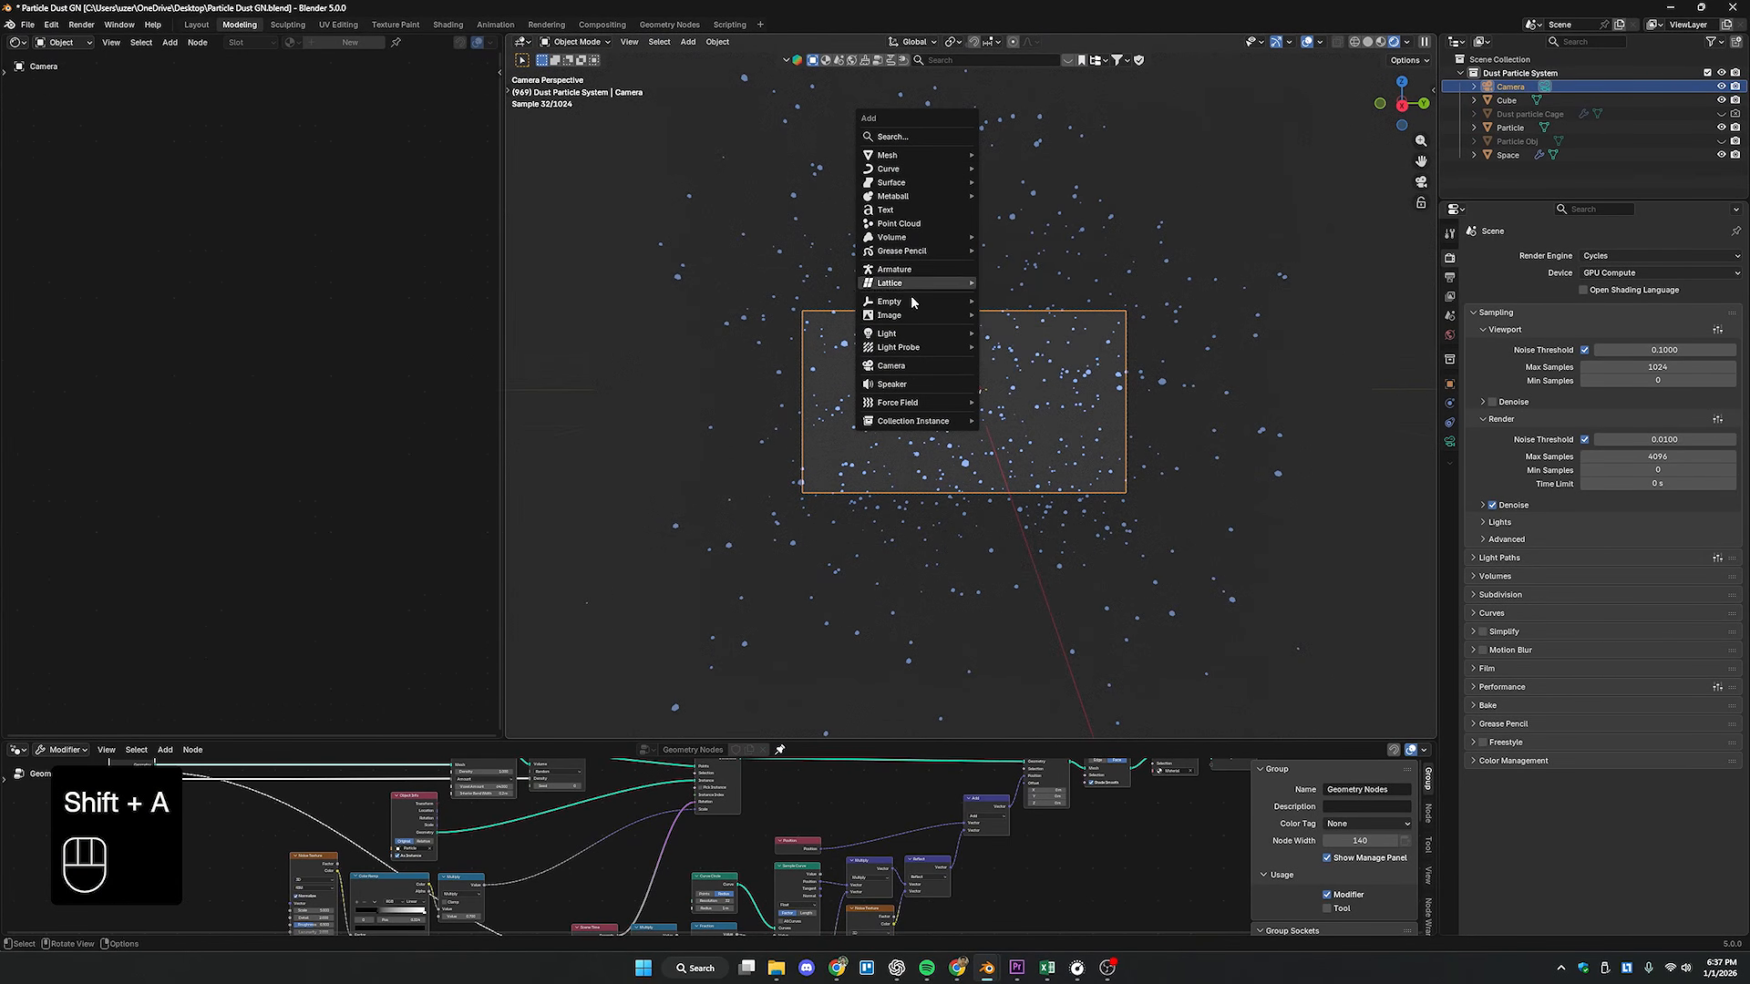
mouse_move(907, 337)
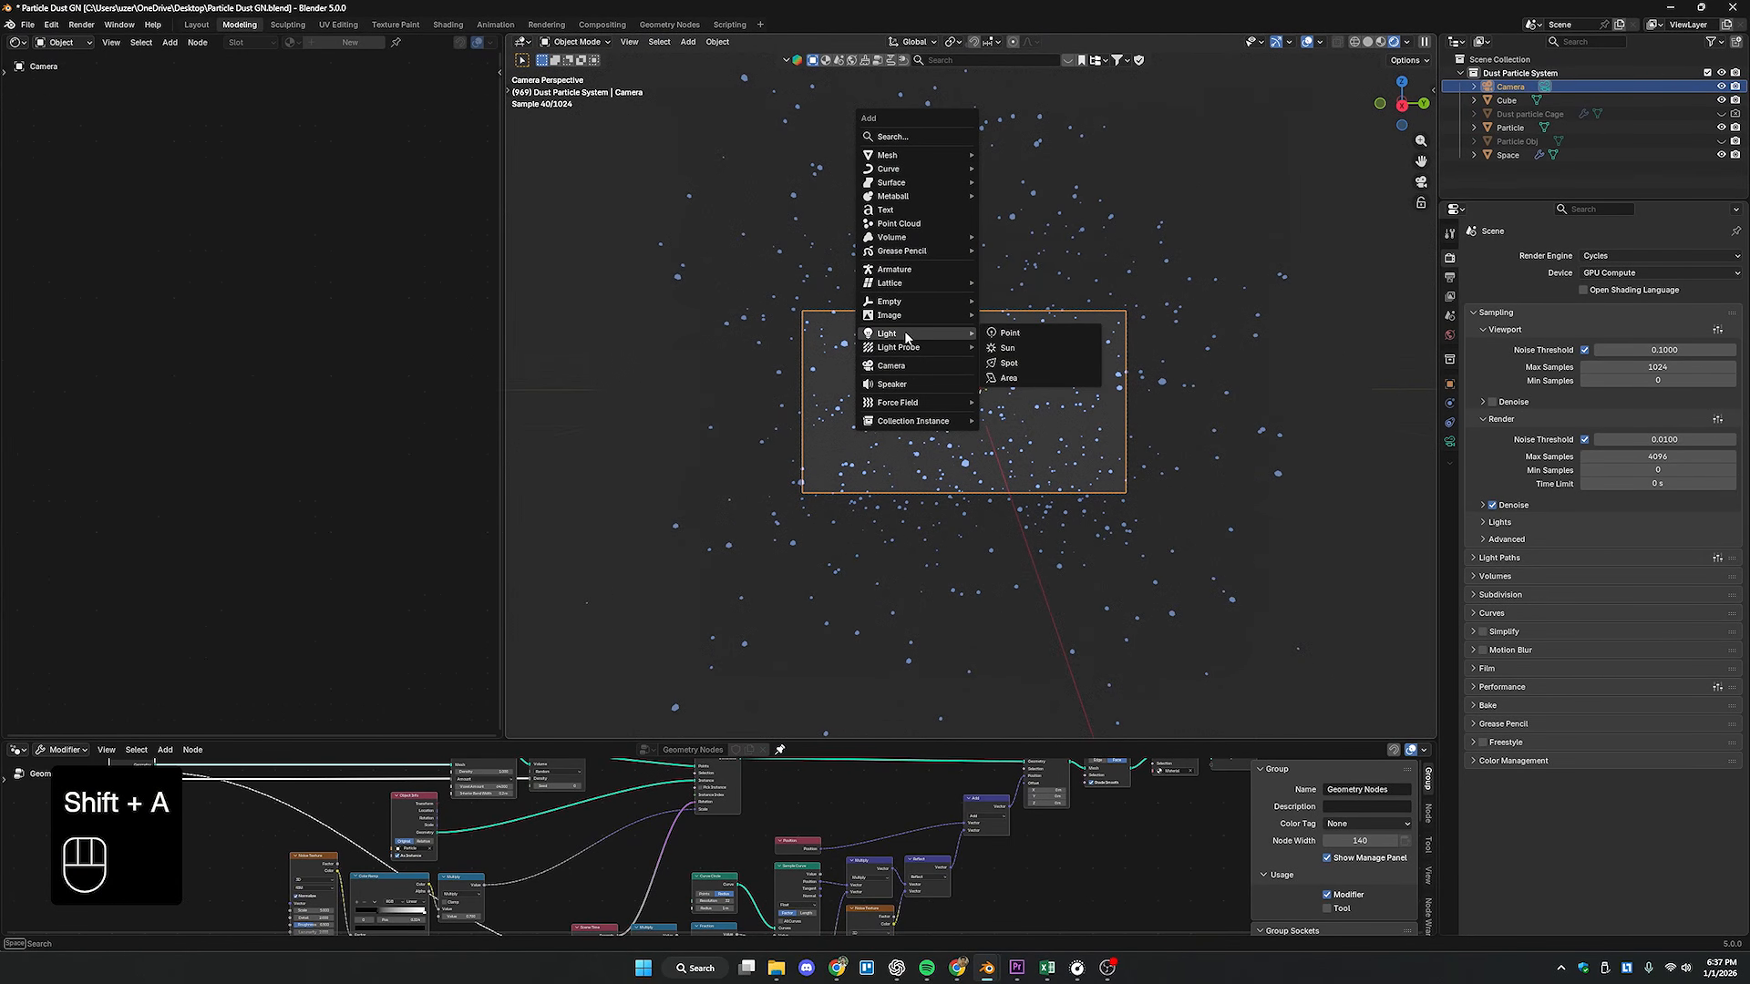
left_click(1034, 336)
double_click(1610, 375)
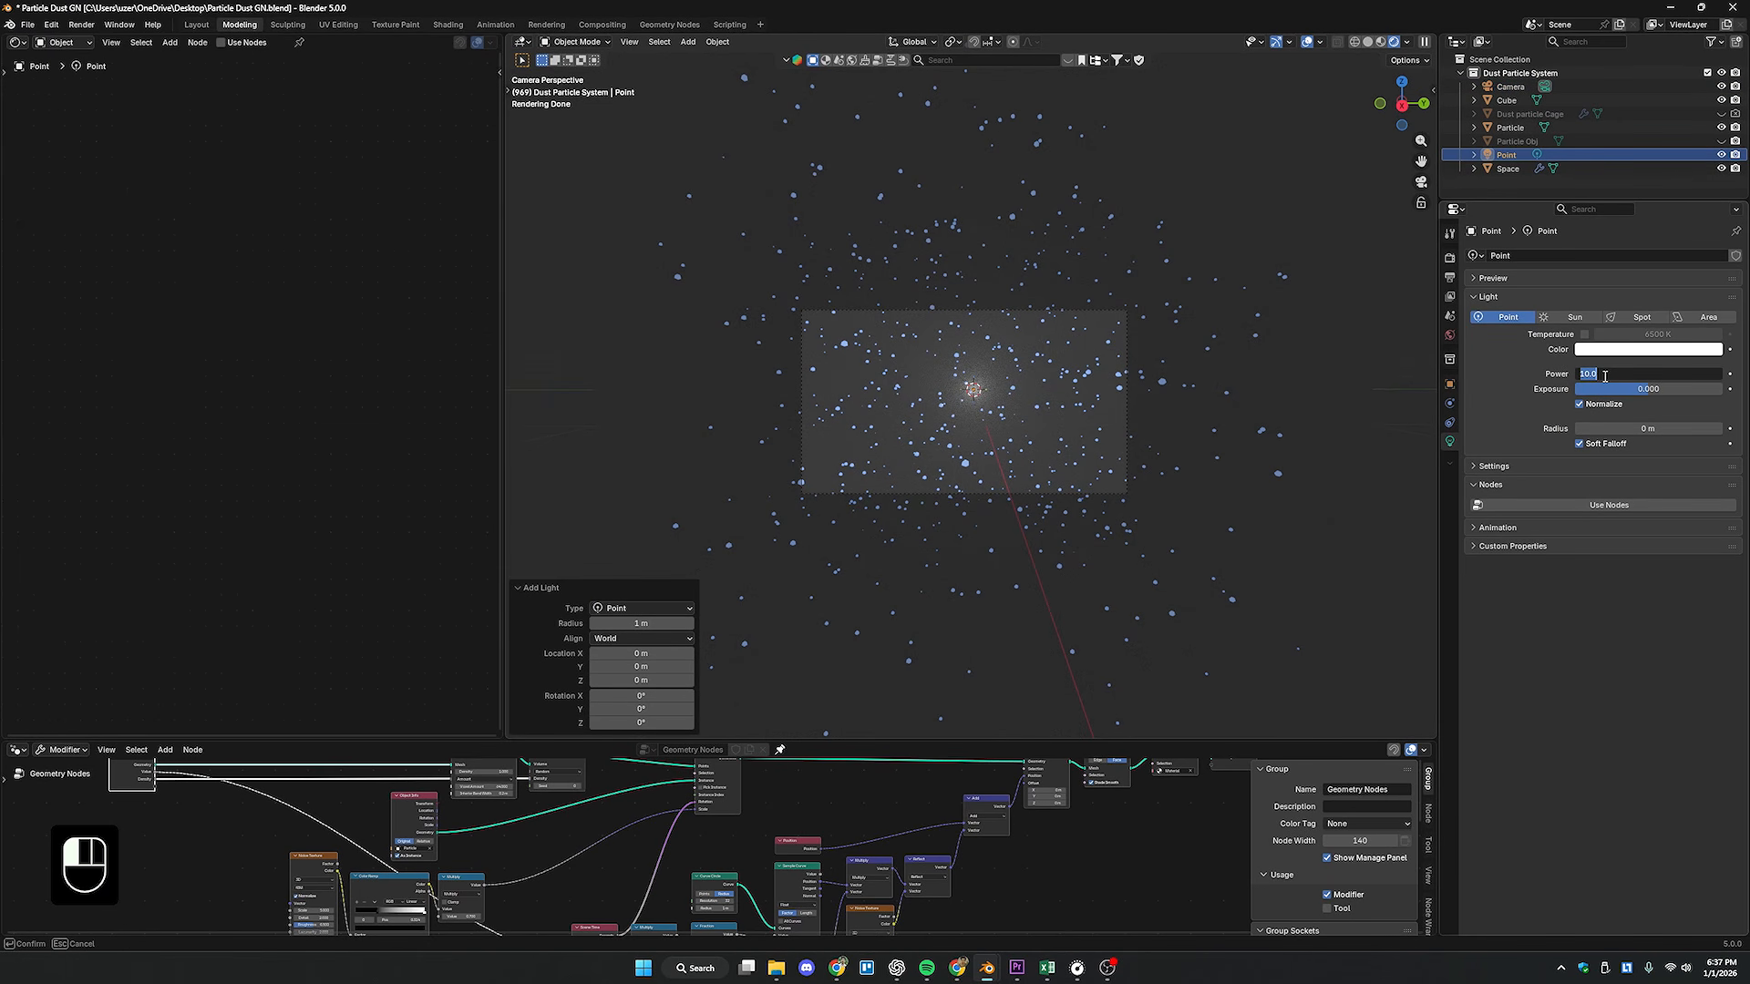
type("100")
key("Return")
left_click(1632, 350)
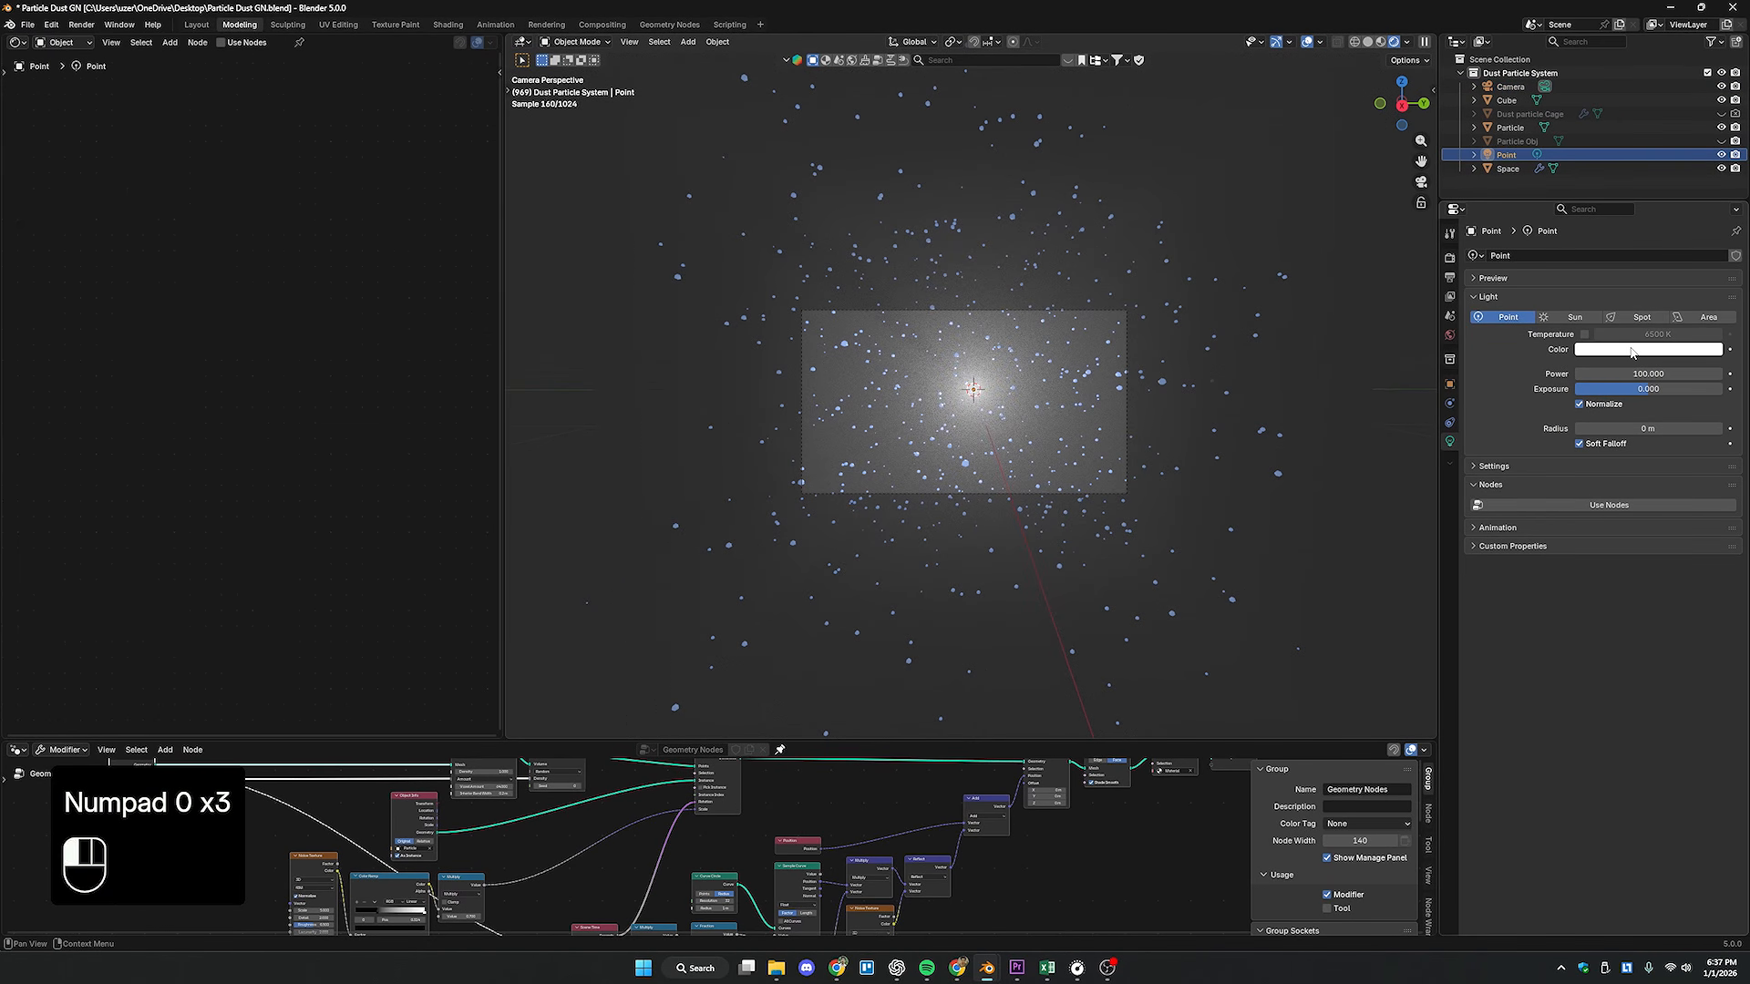
left_click_drag(1673, 161, 1666, 155)
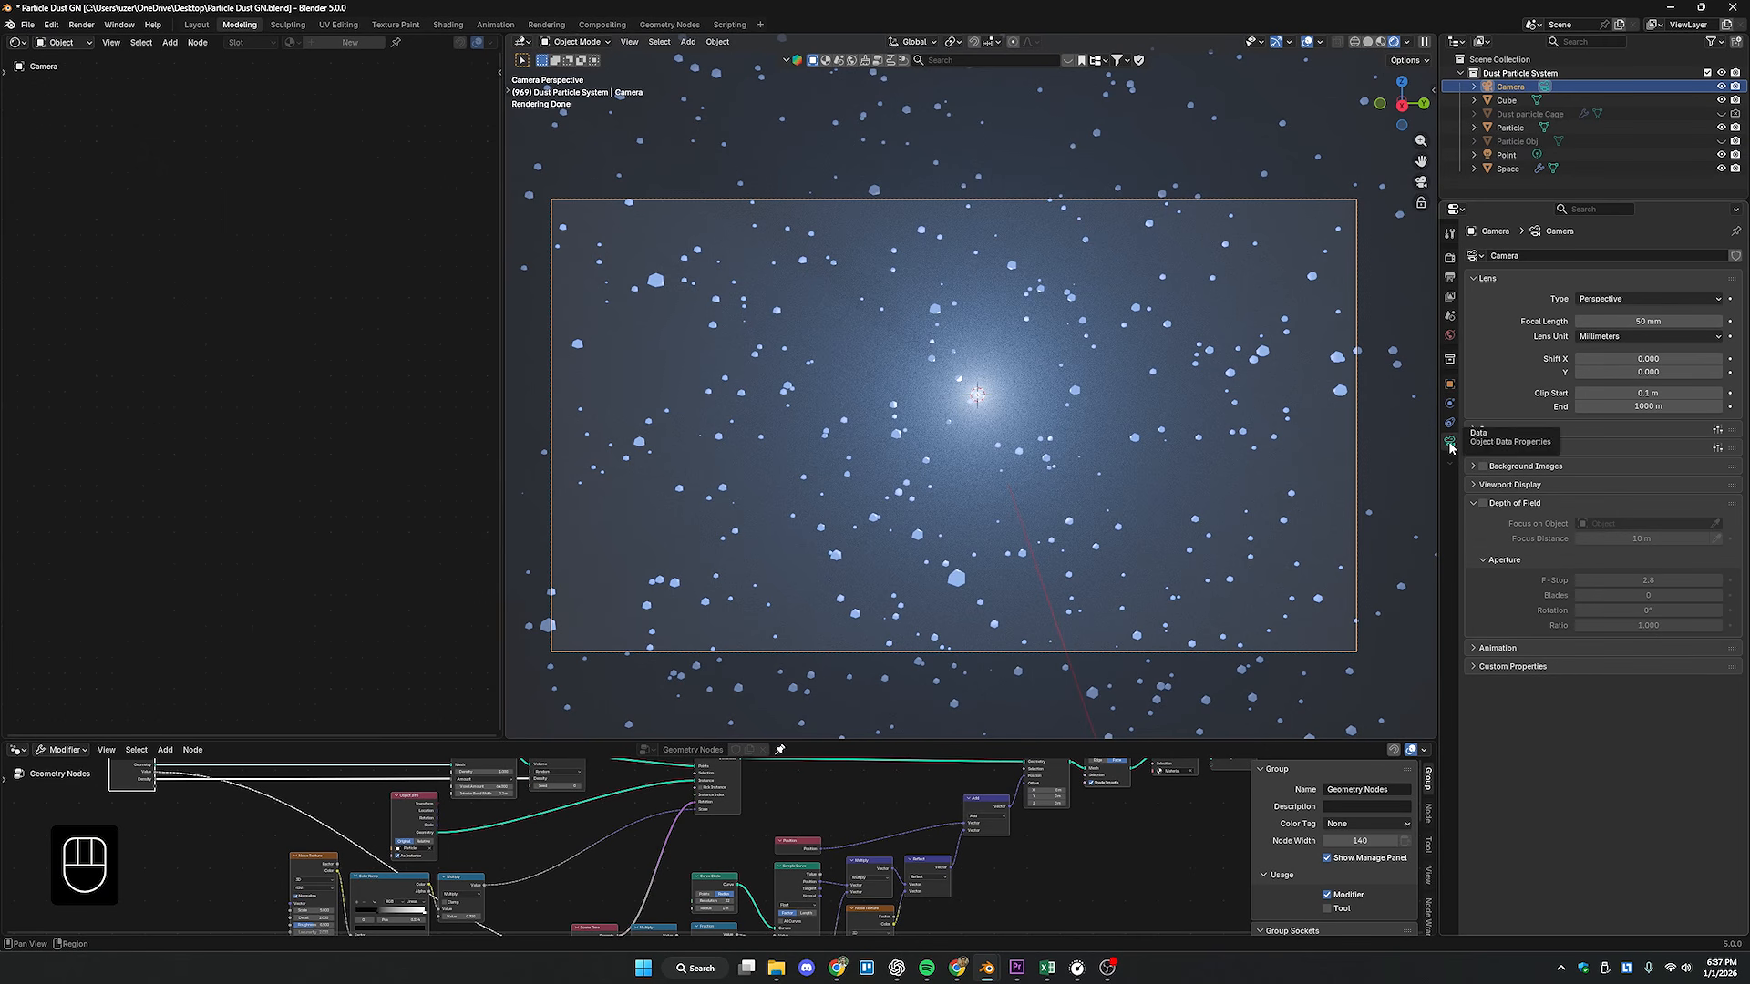
- Enable Depth of Field on the camera and add a Plain Axes empty at the origin
left_click(1482, 504)
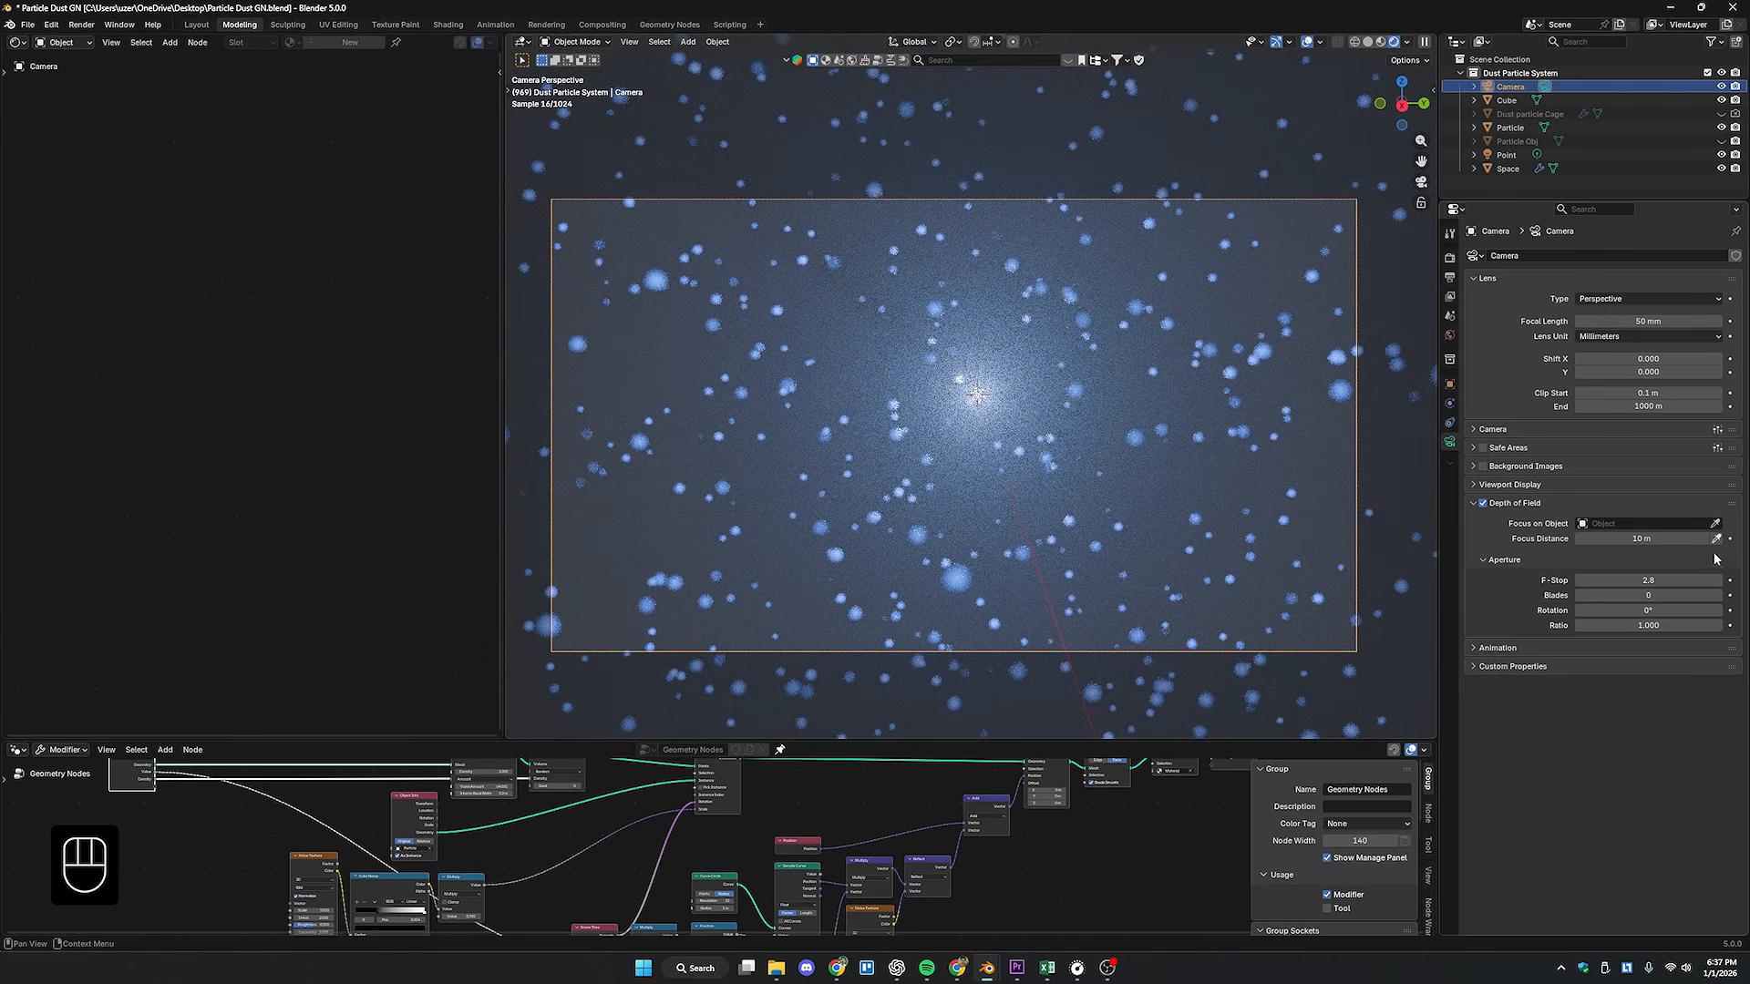
key("shift+a")
key("shift+a")
mouse_move(876, 381)
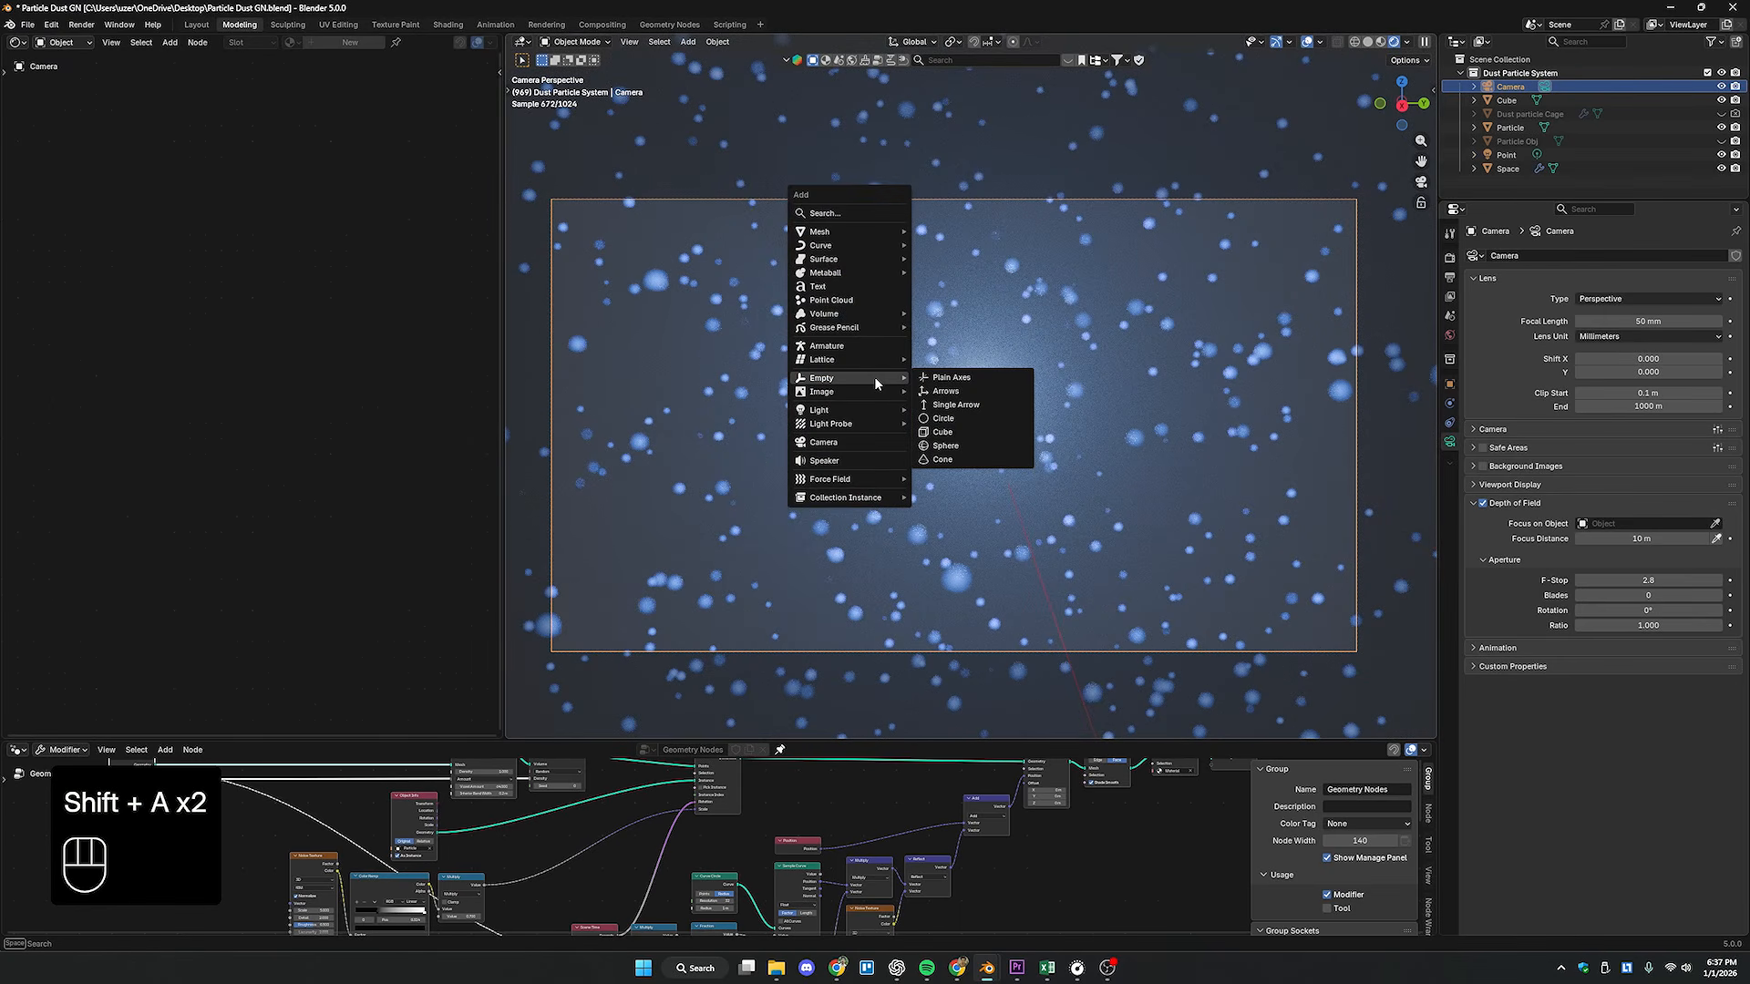
left_click(958, 381)
scroll(1012, 425, "down", 2)
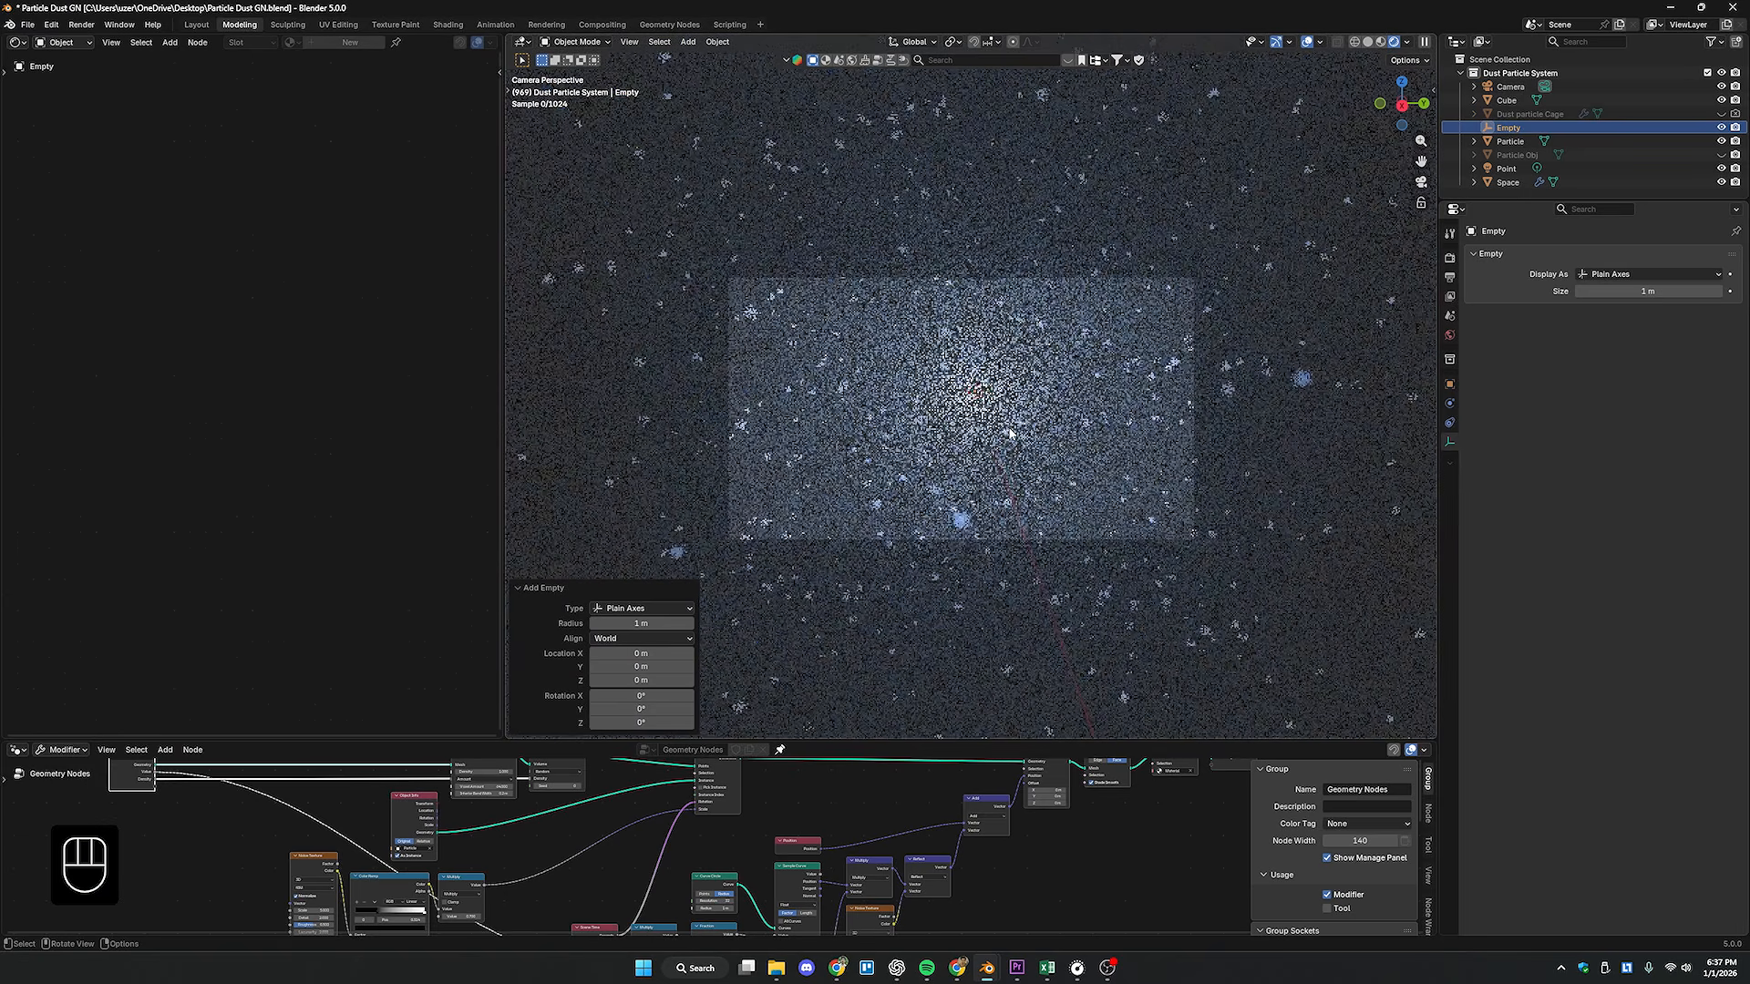
middle_click_drag(1121, 342, 1021, 388)
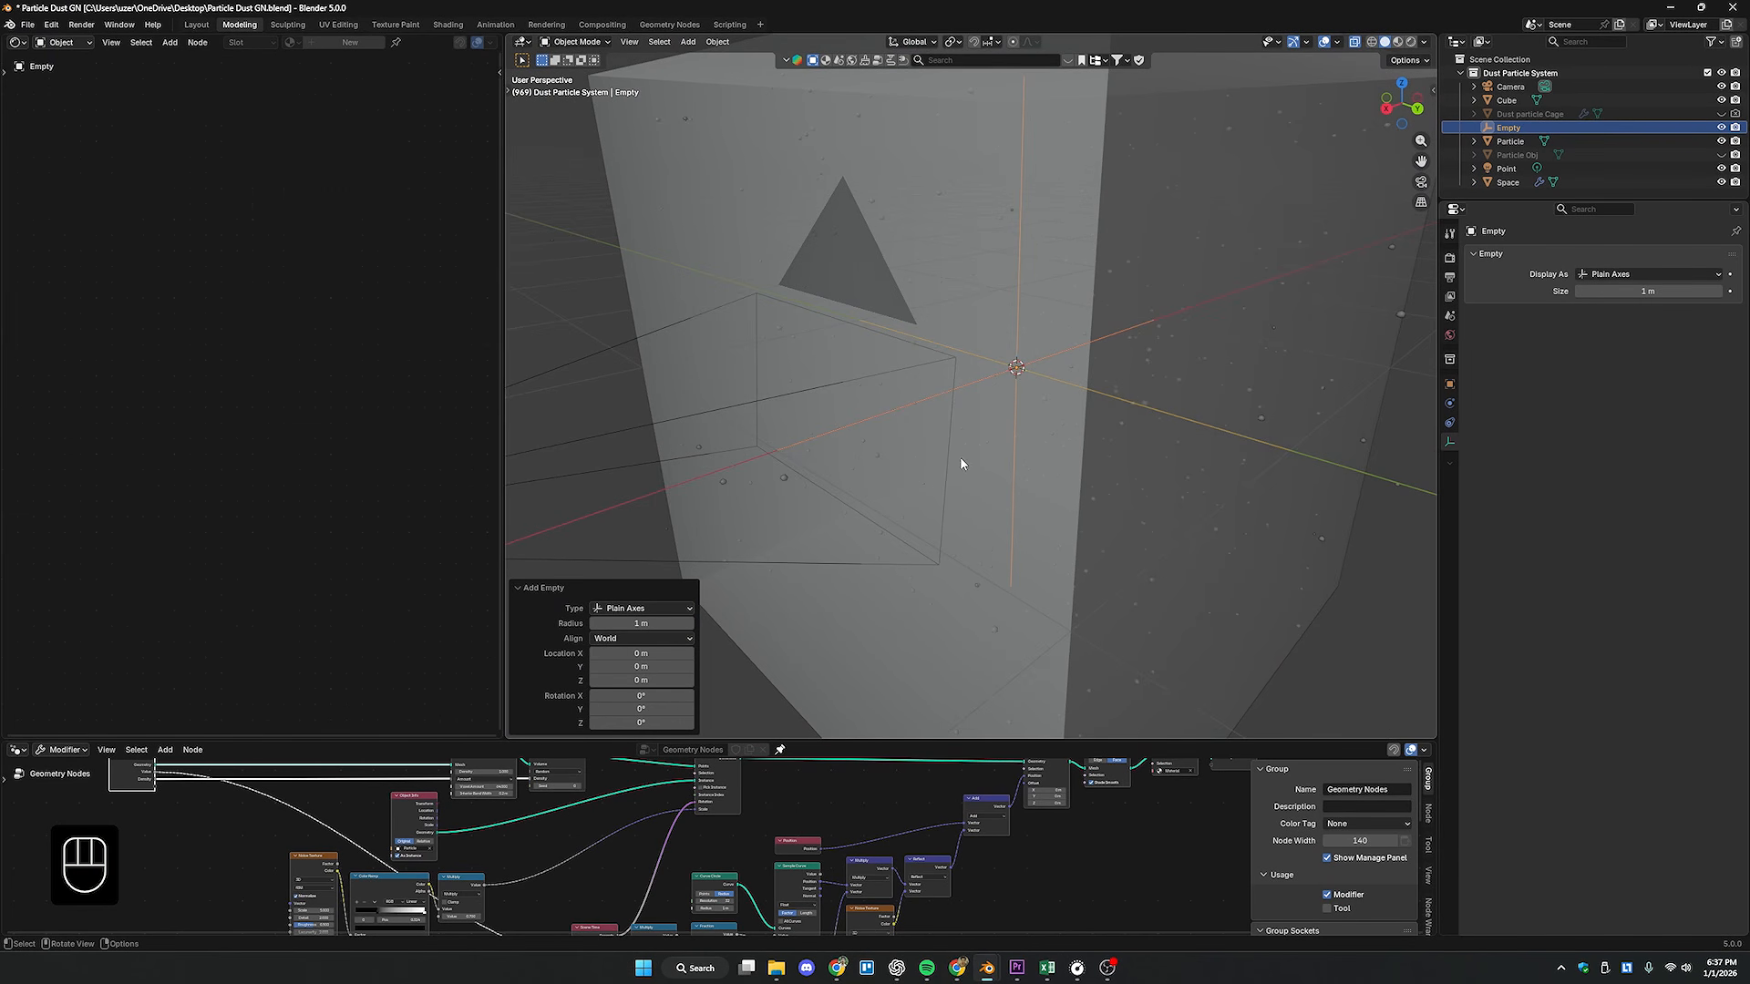
scroll(824, 521, "down", 3)
middle_click_drag(911, 439, 886, 462)
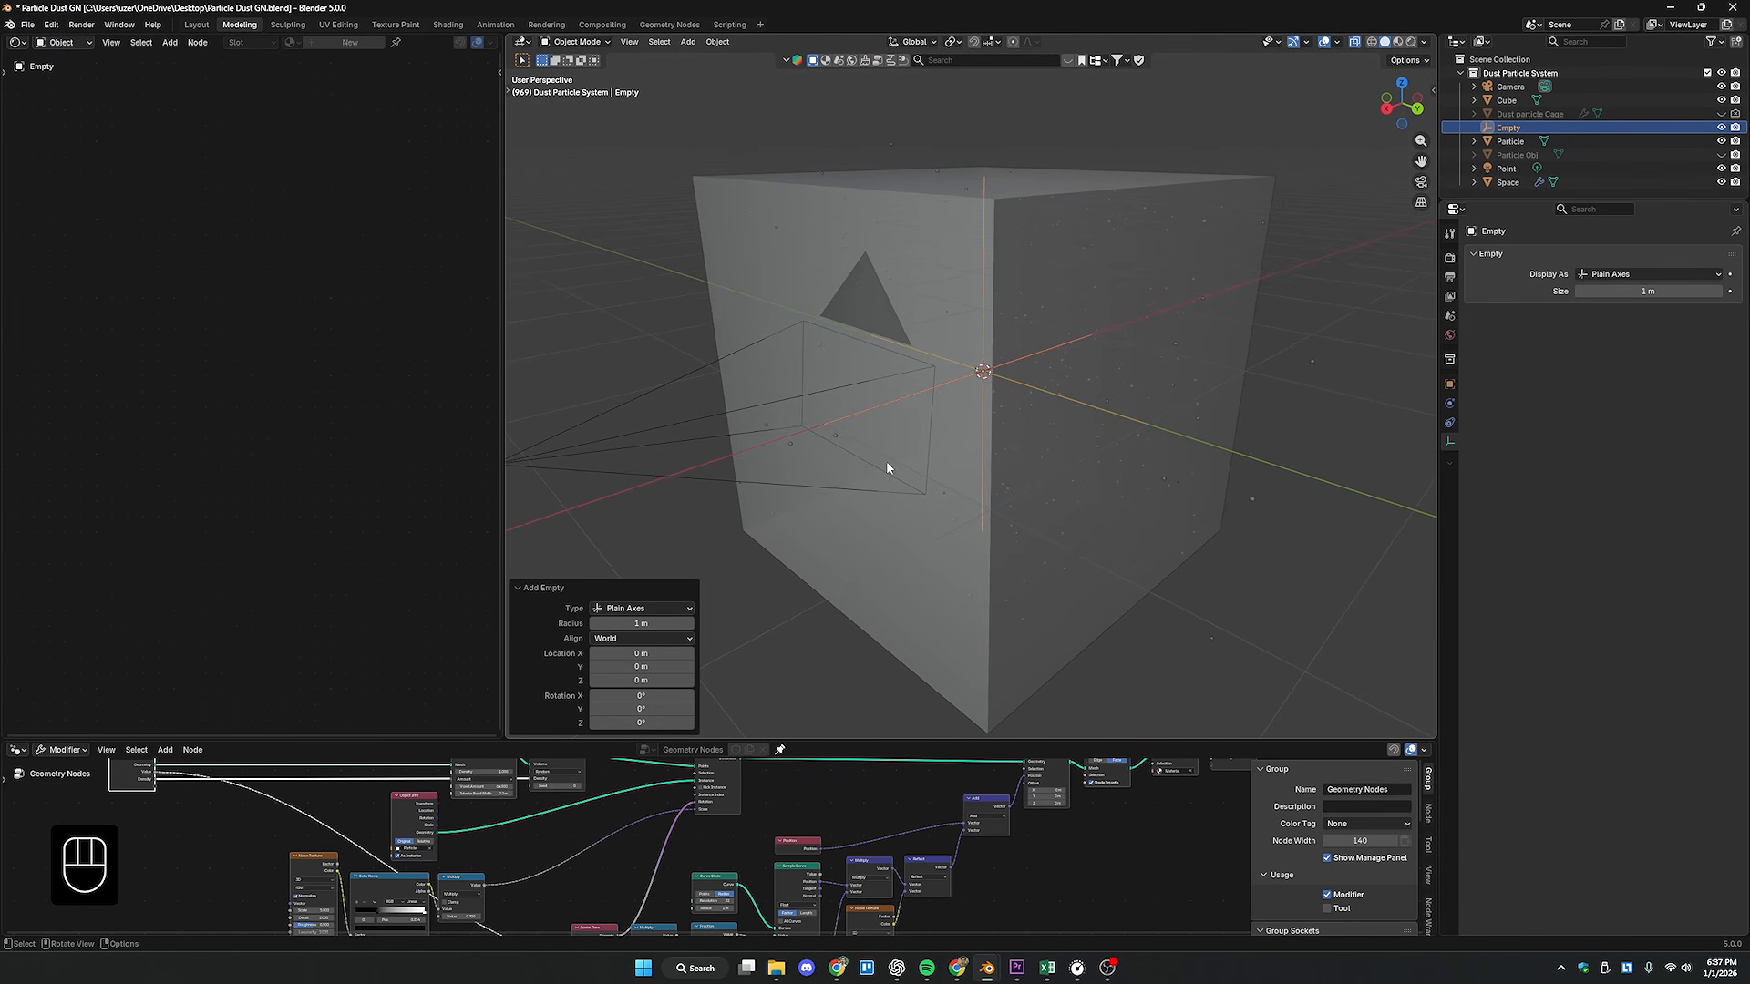
middle_click_drag(993, 332, 965, 374)
scroll(965, 374, "up", 3)
key("g")
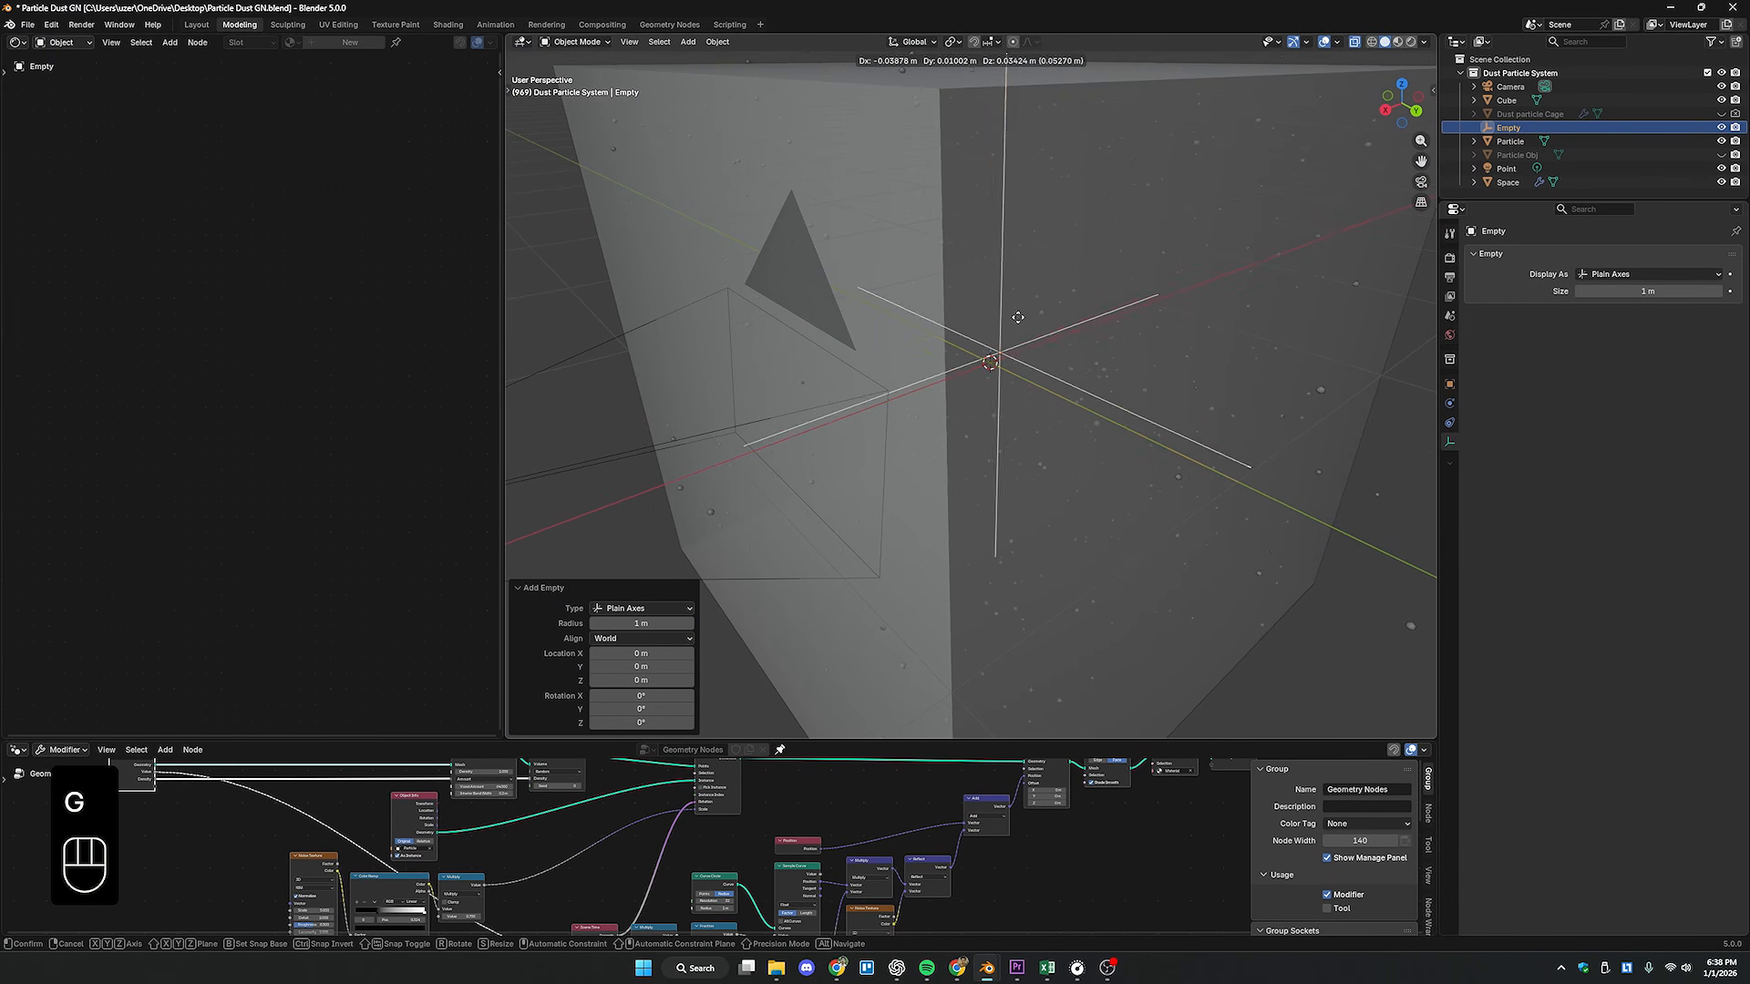
right_click(1037, 299)
- Set the camera's depth of field to focus on the empty and return to the rendered camera view
middle_click_drag(1037, 299, 1024, 290)
scroll(665, 372, "down", 2)
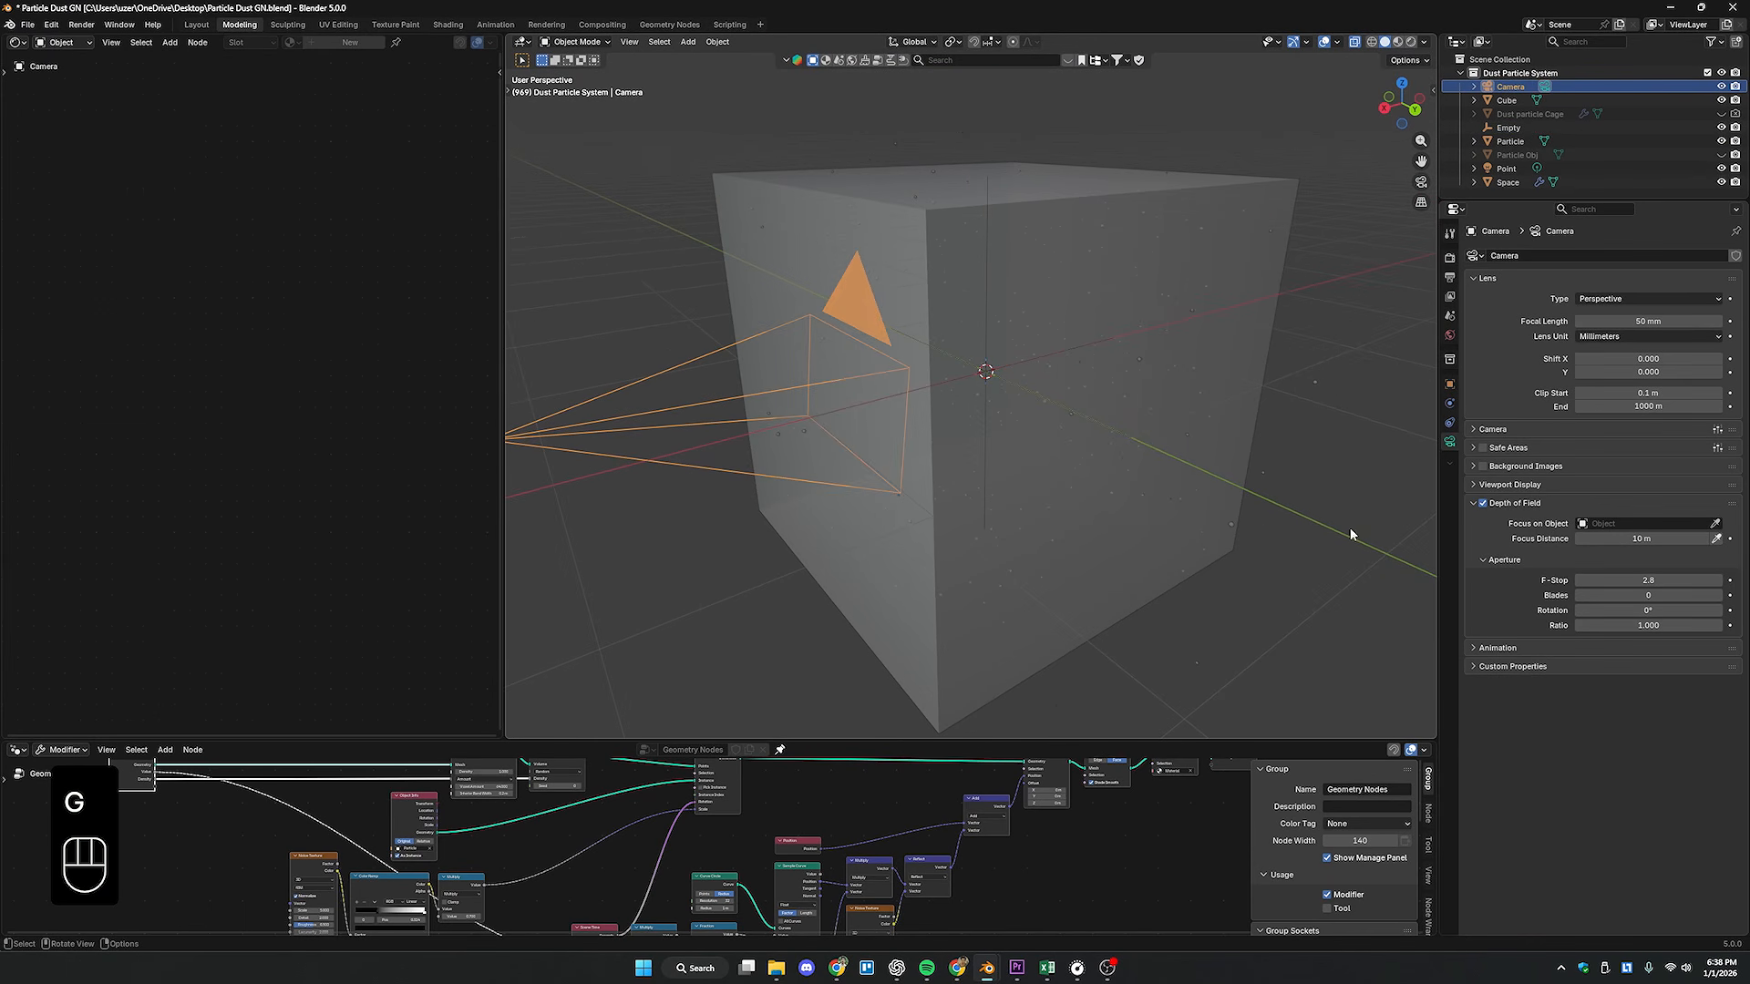
left_click(1715, 523)
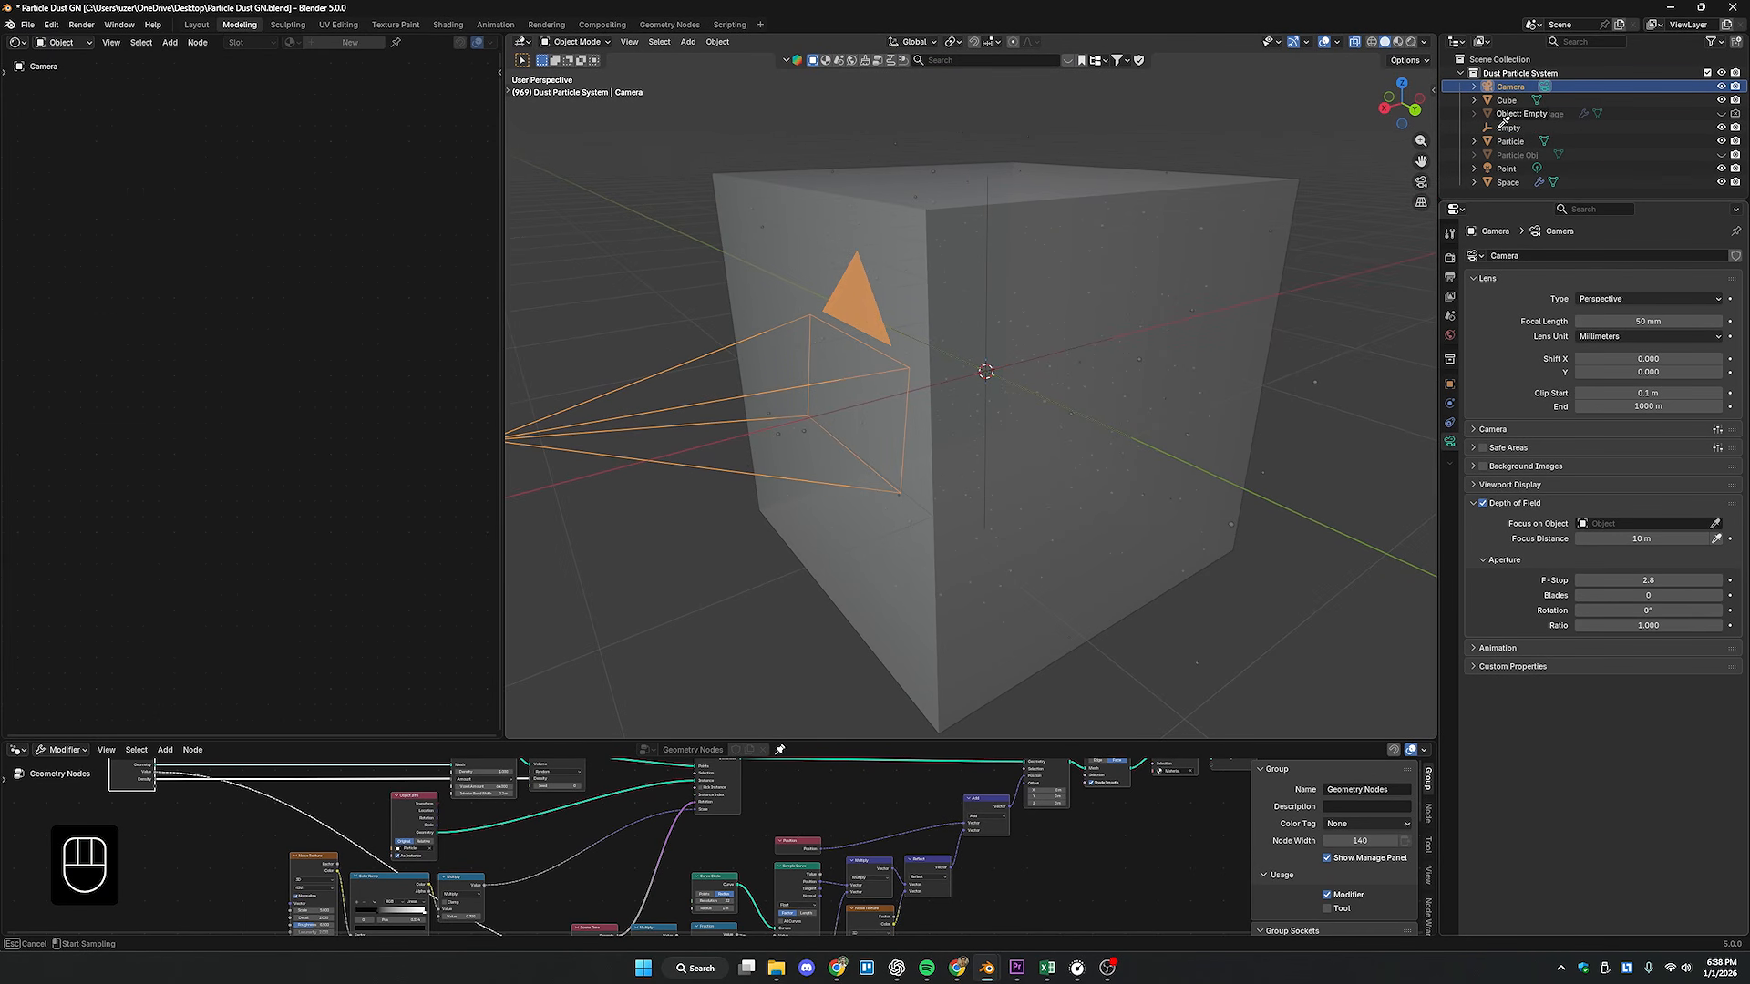
left_click(1502, 125)
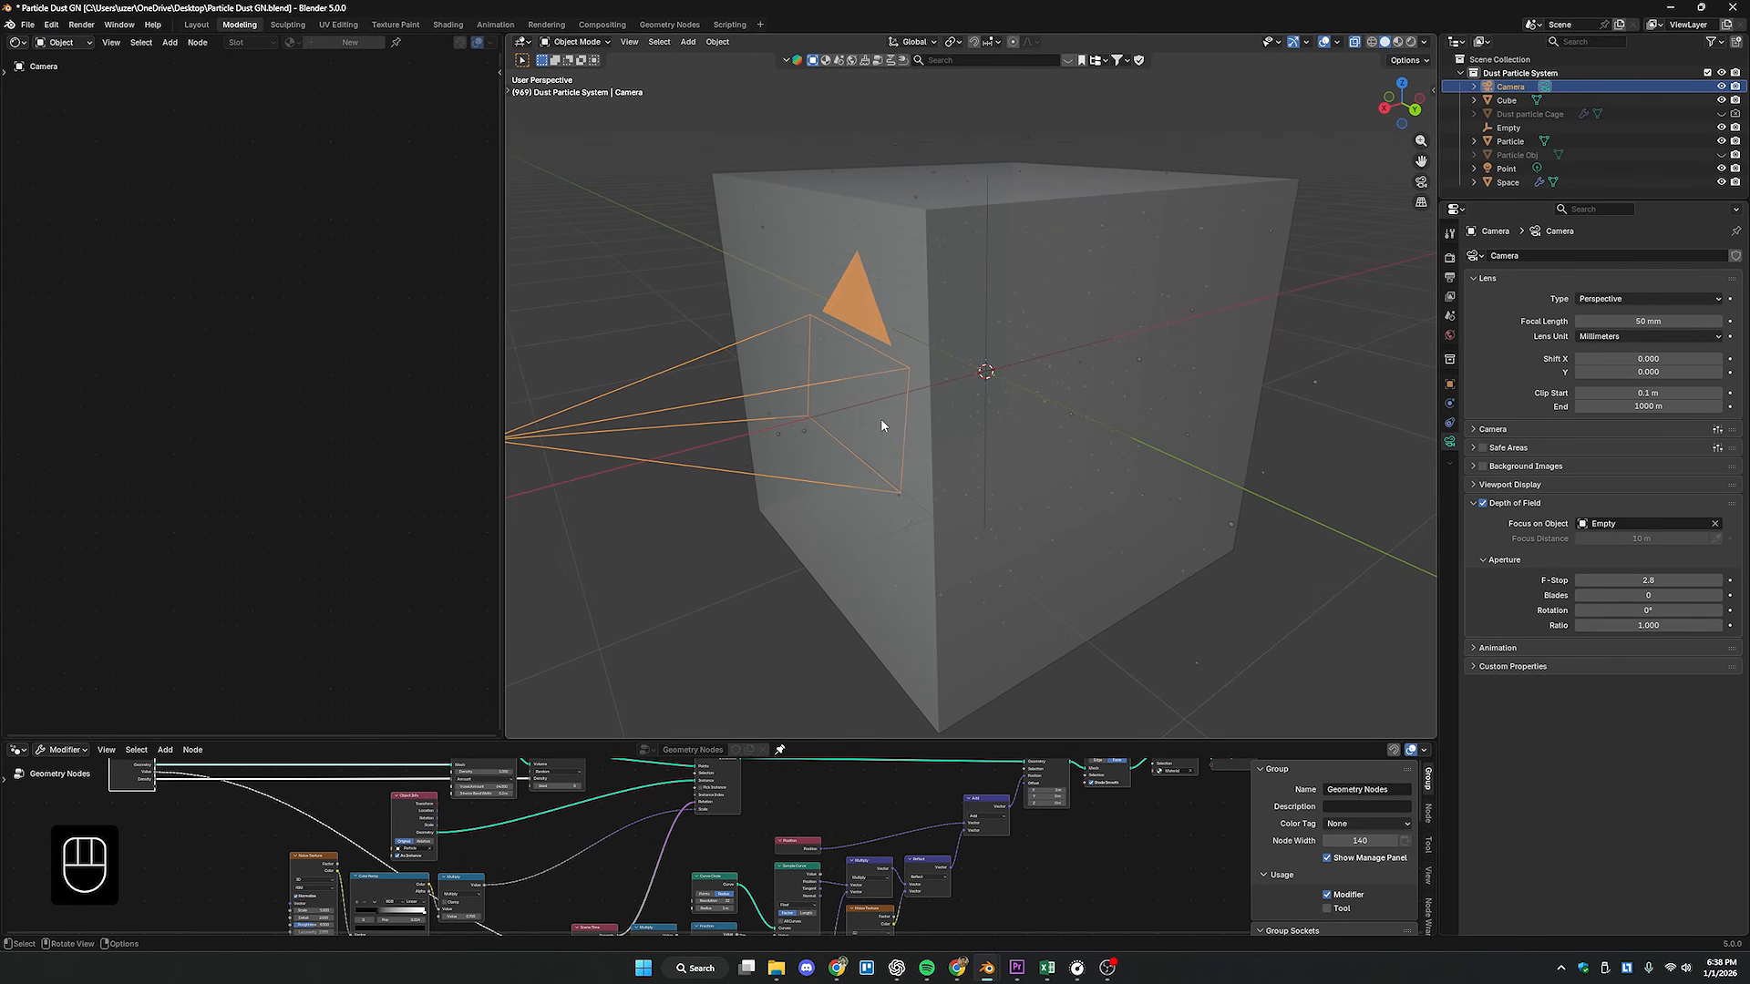
left_click(1411, 42)
key("KP_0")
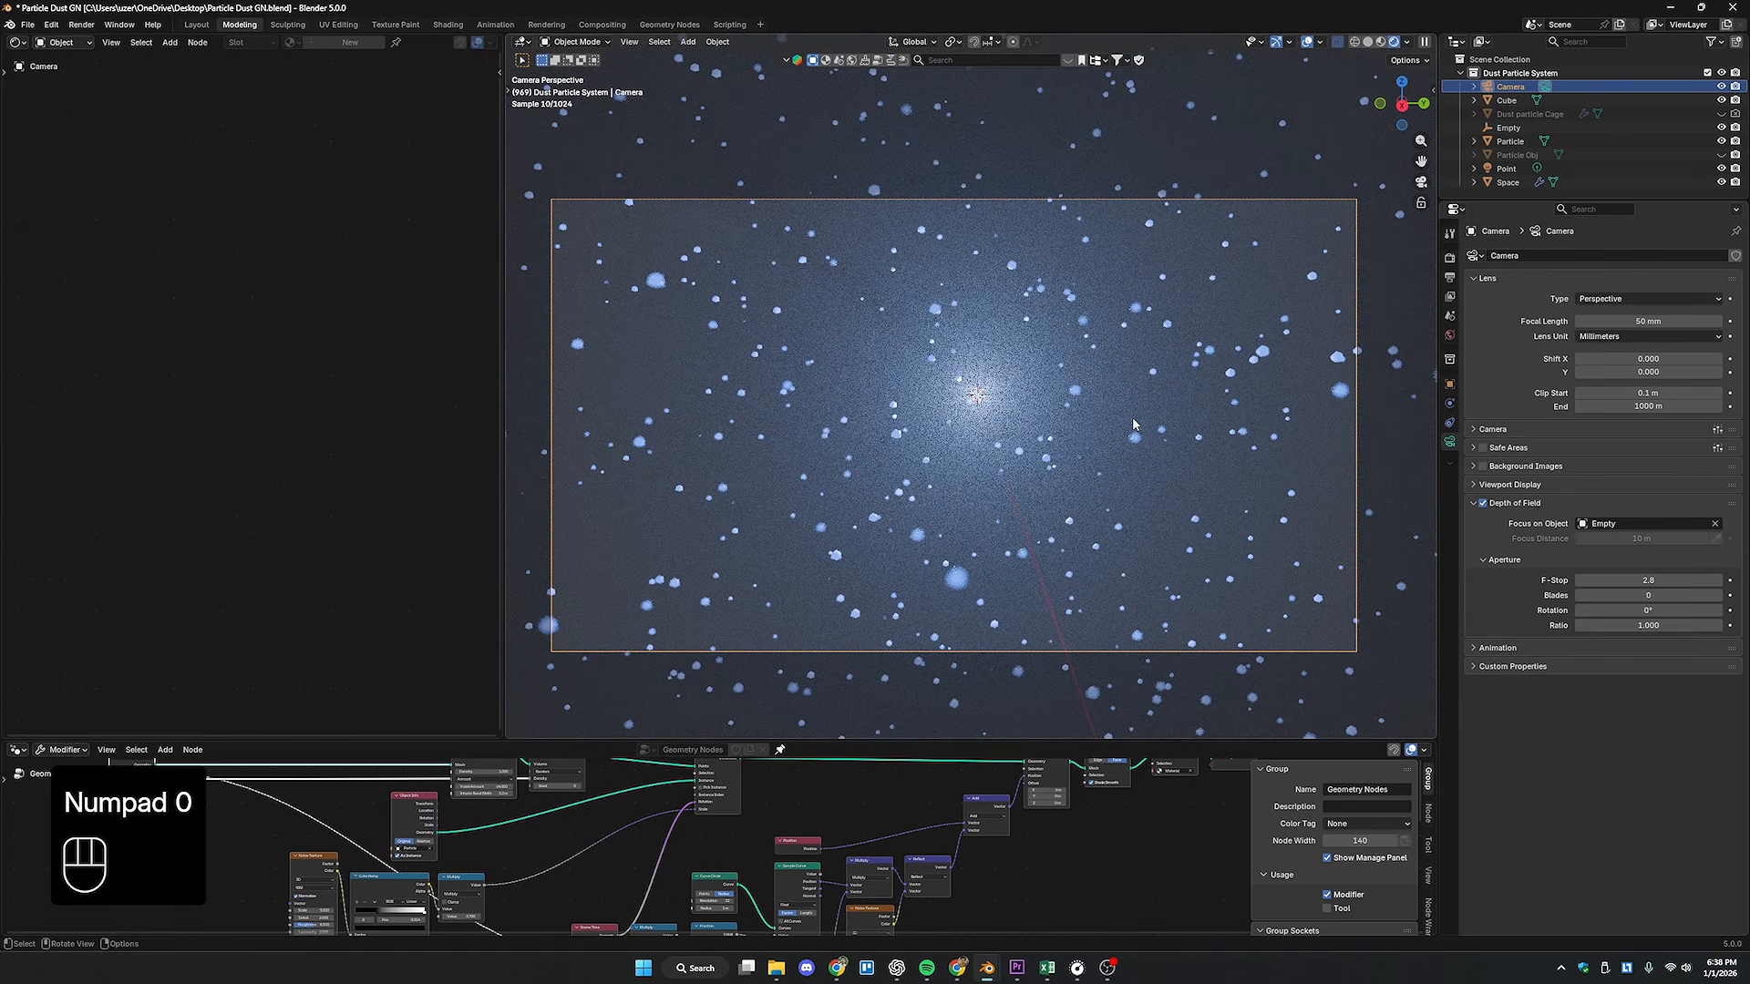
- Set the camera's aperture F-Stop to 1.0 and briefly play the animation to preview the particle blur
left_click(1650, 581)
type("1")
key("Return")
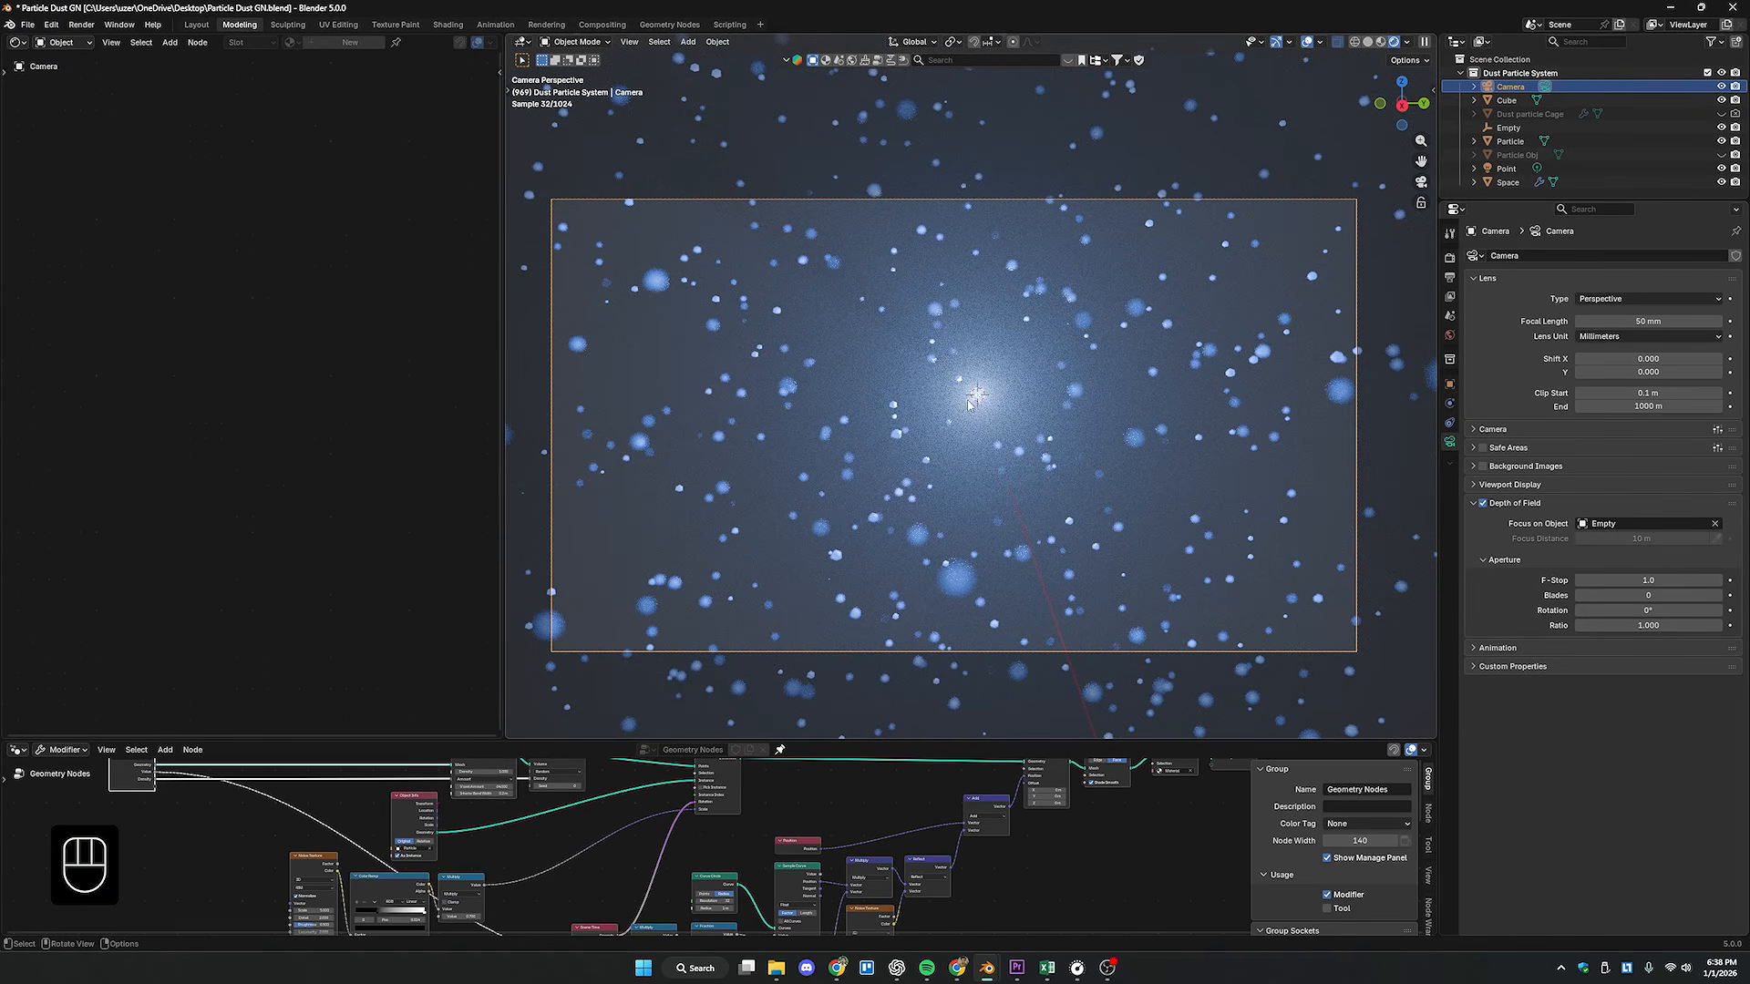
key("space")
key("space")
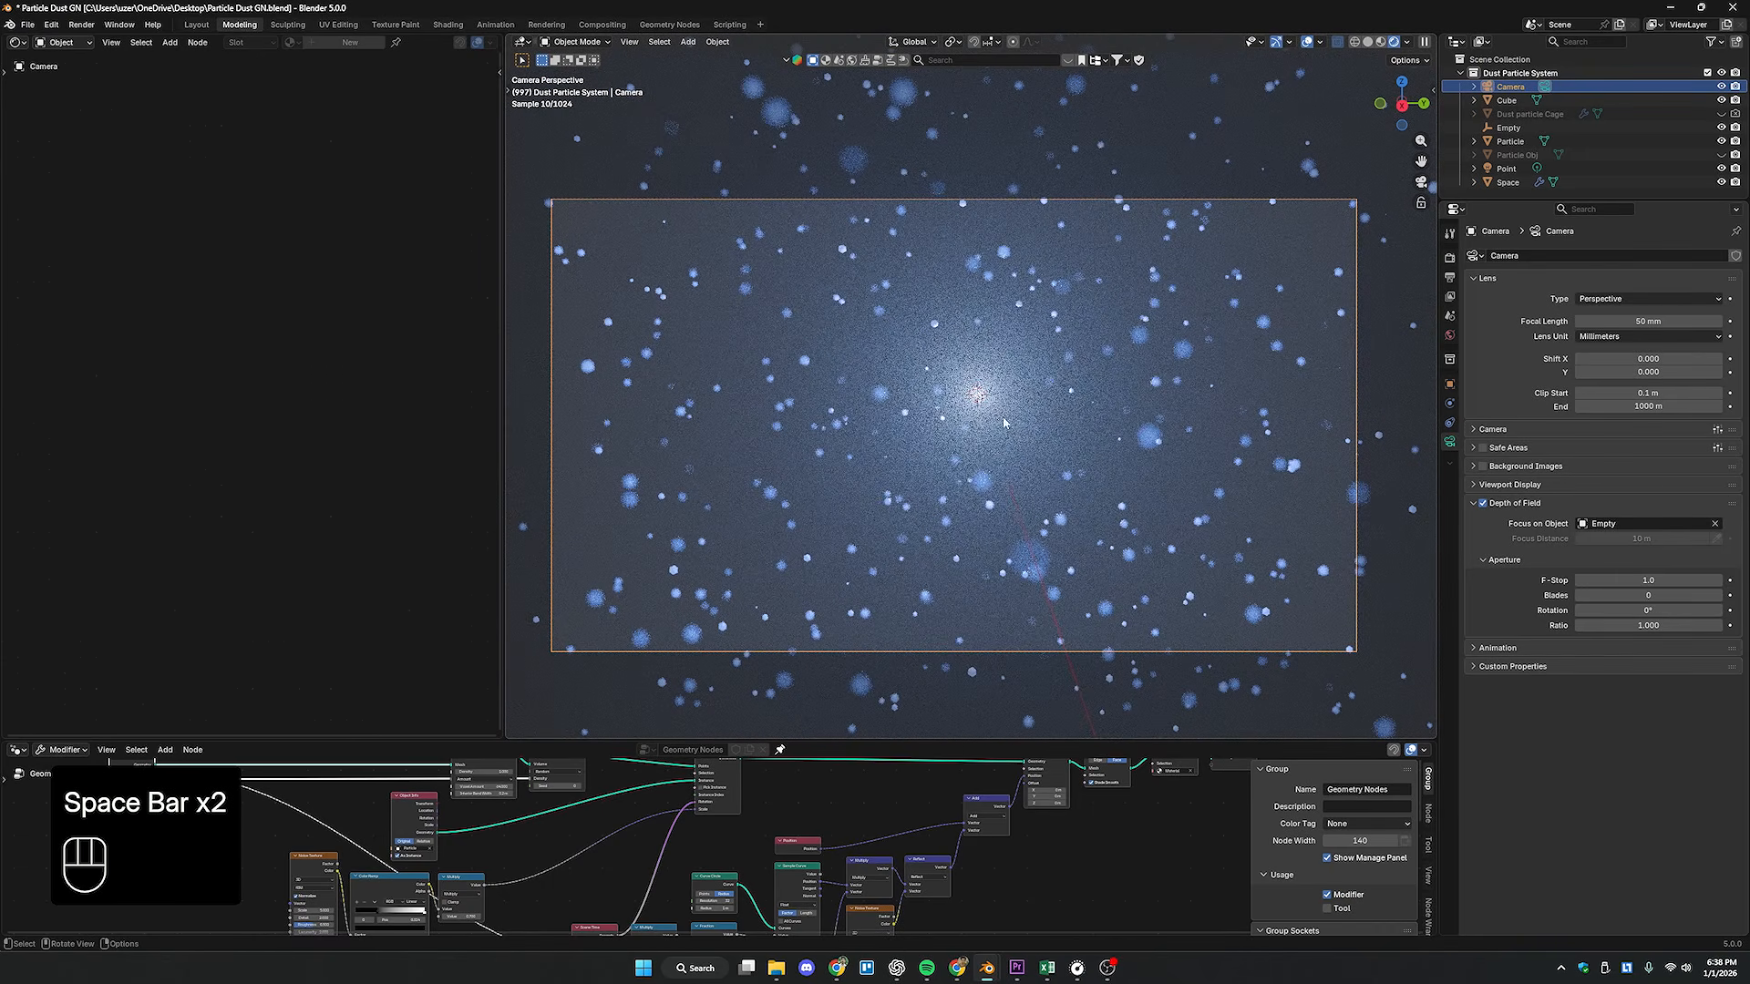